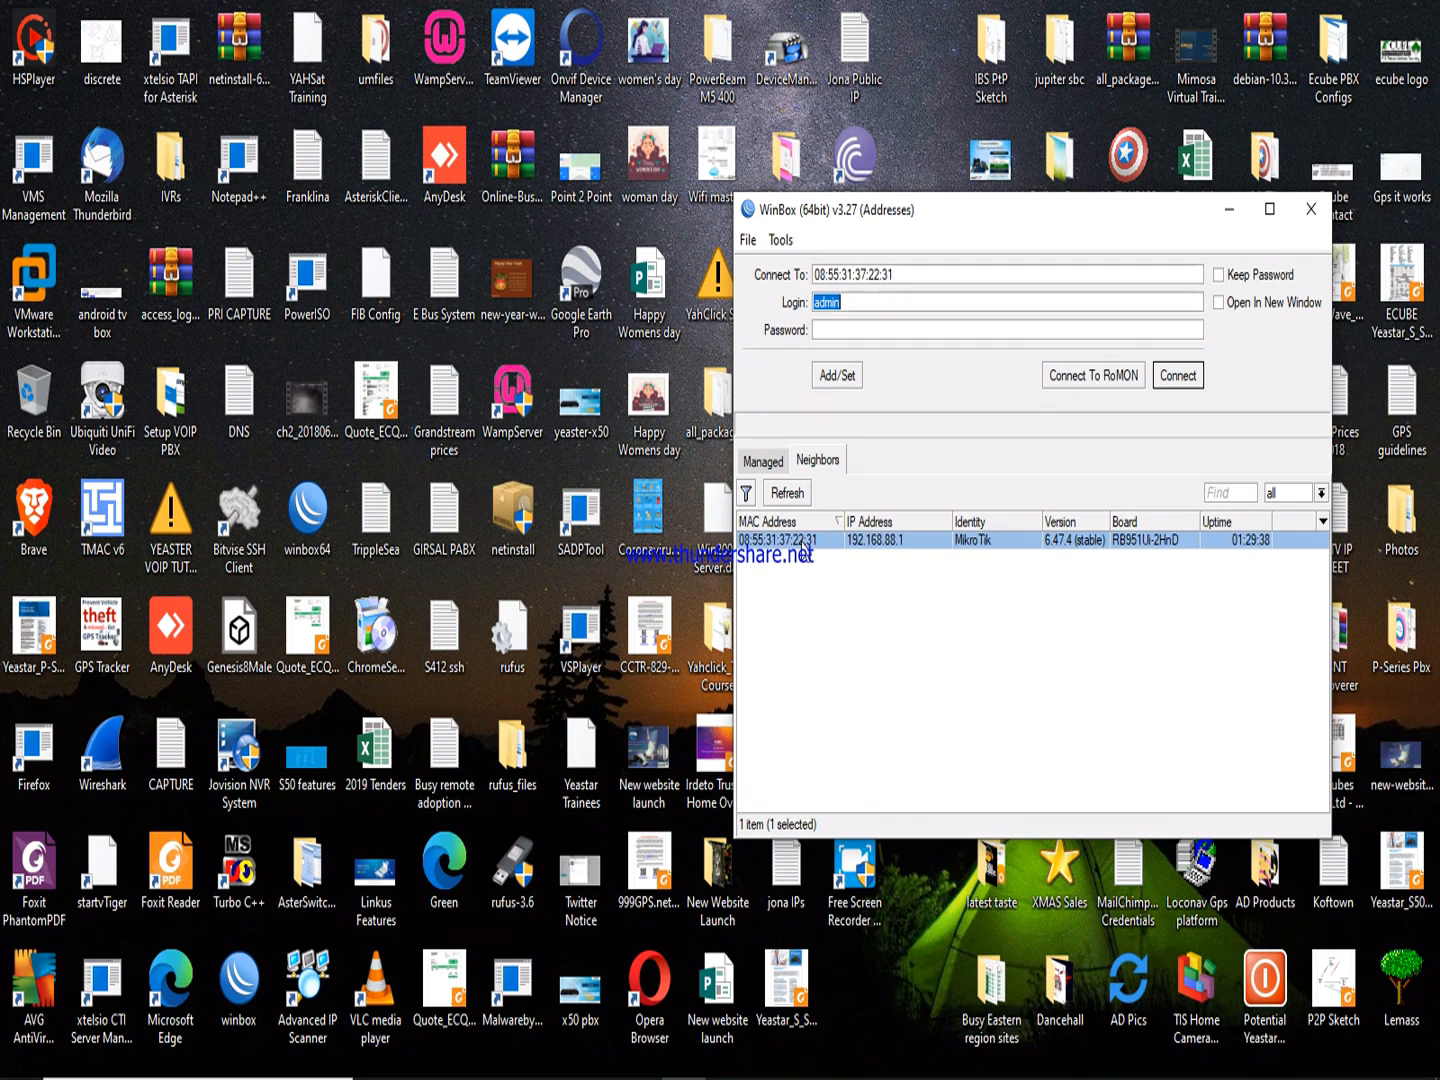
Reposition the WinBox login window on the desktop and maximize it to fill the screen.
left_click_drag(976, 220, 621, 250)
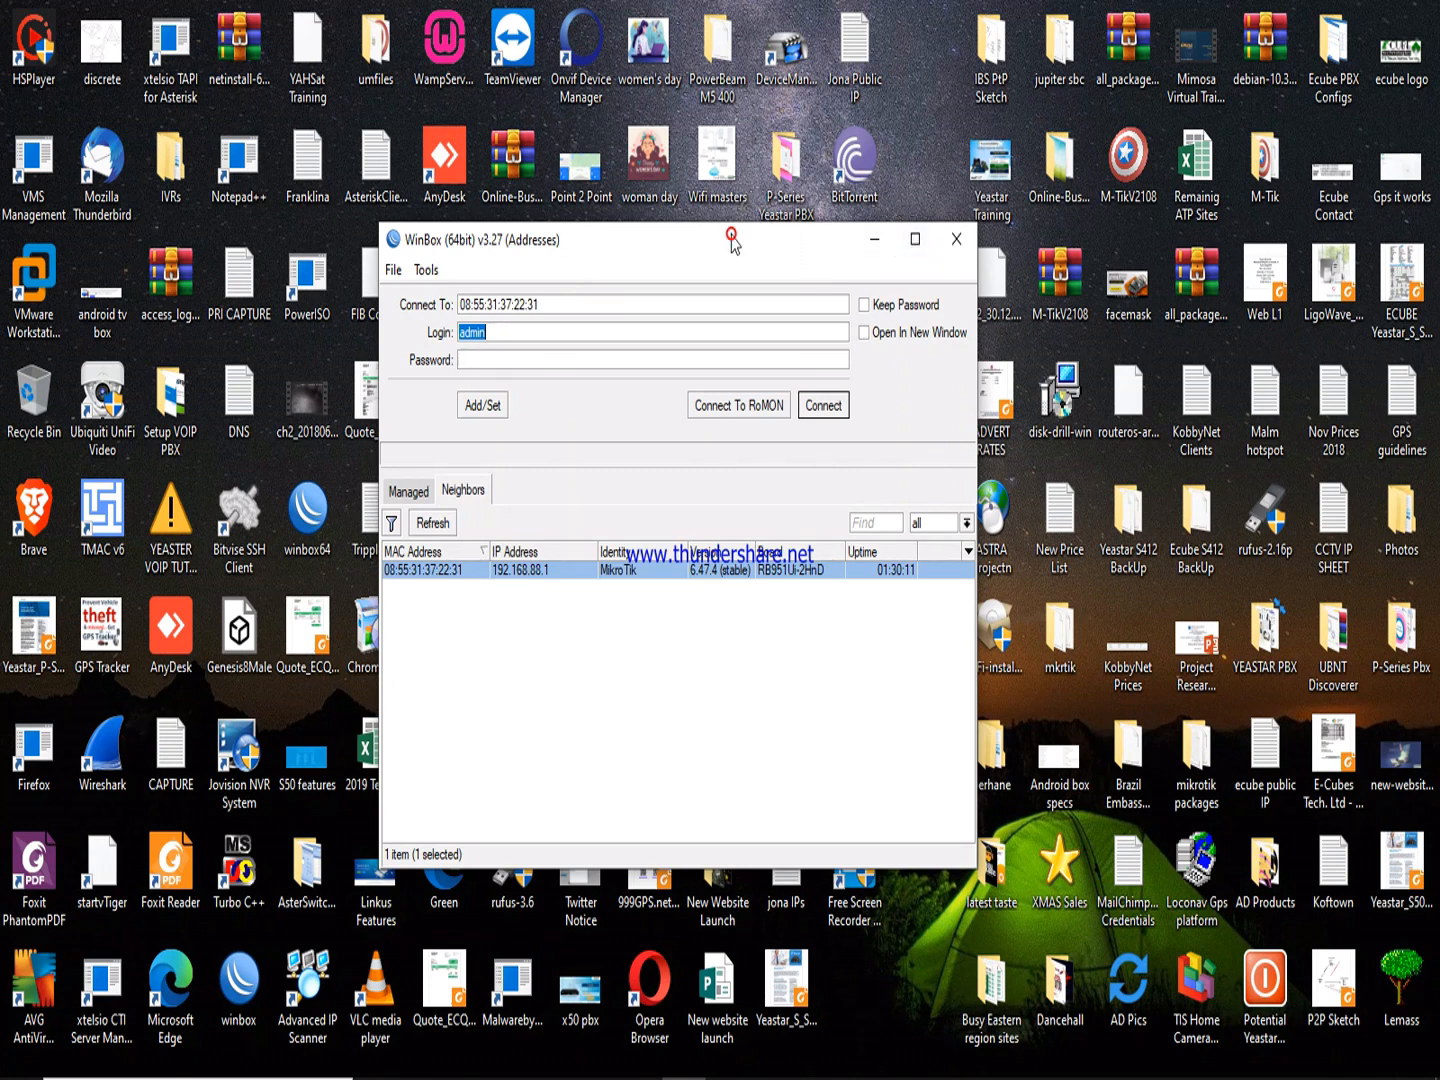
left_click_drag(733, 234, 694, 243)
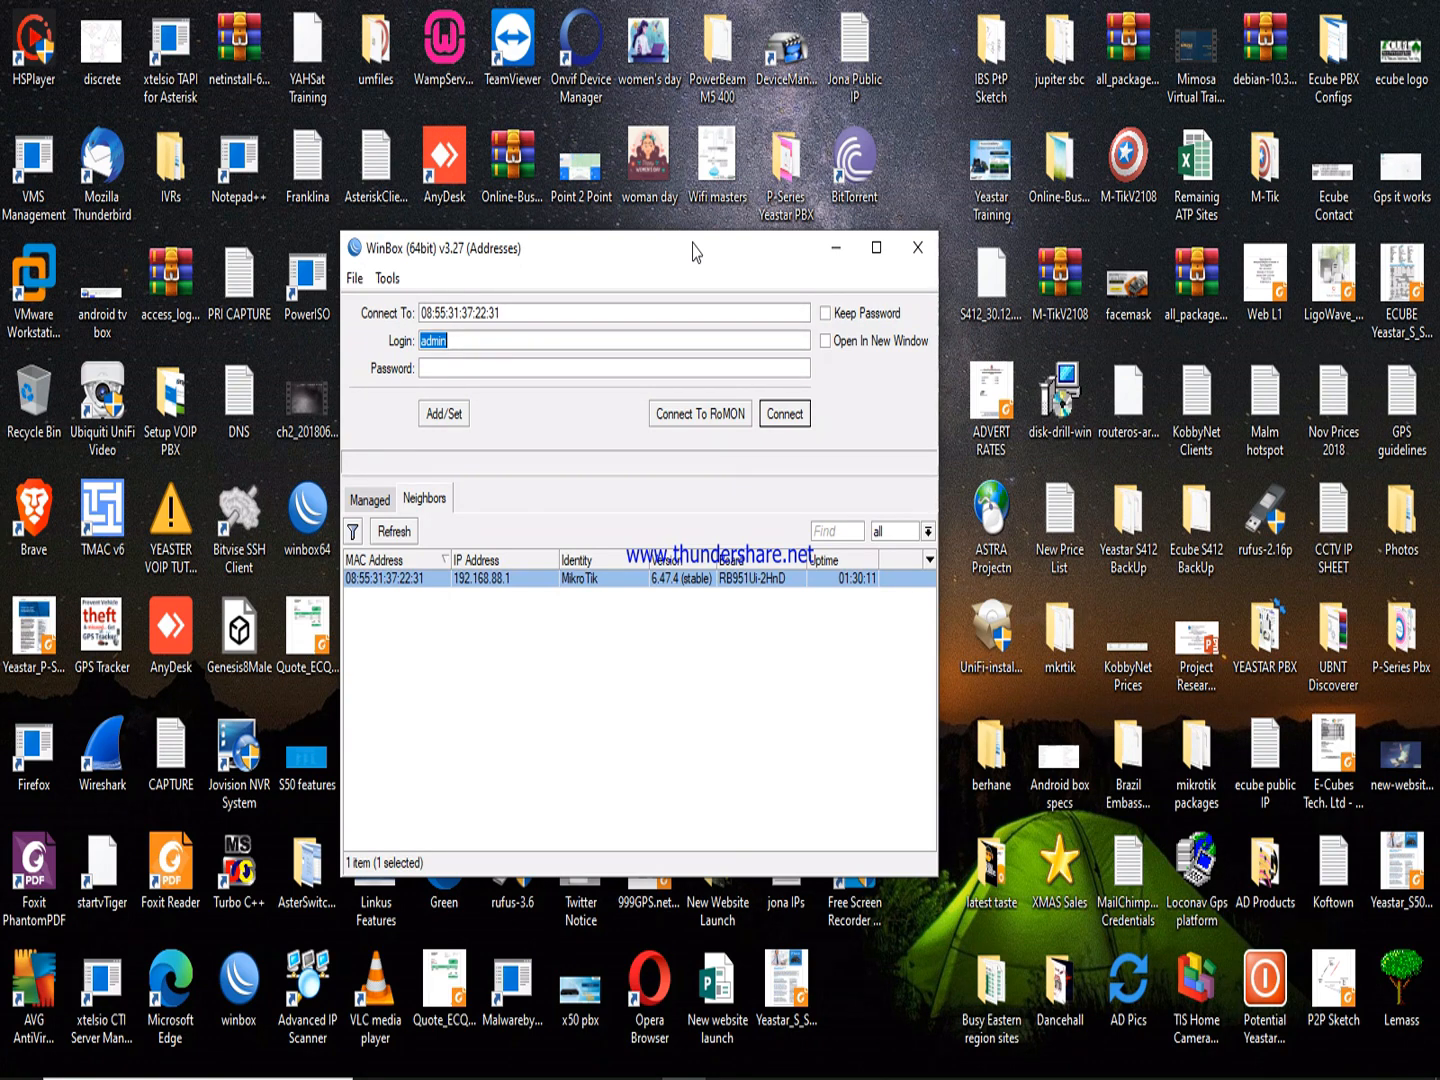
left_click(876, 247)
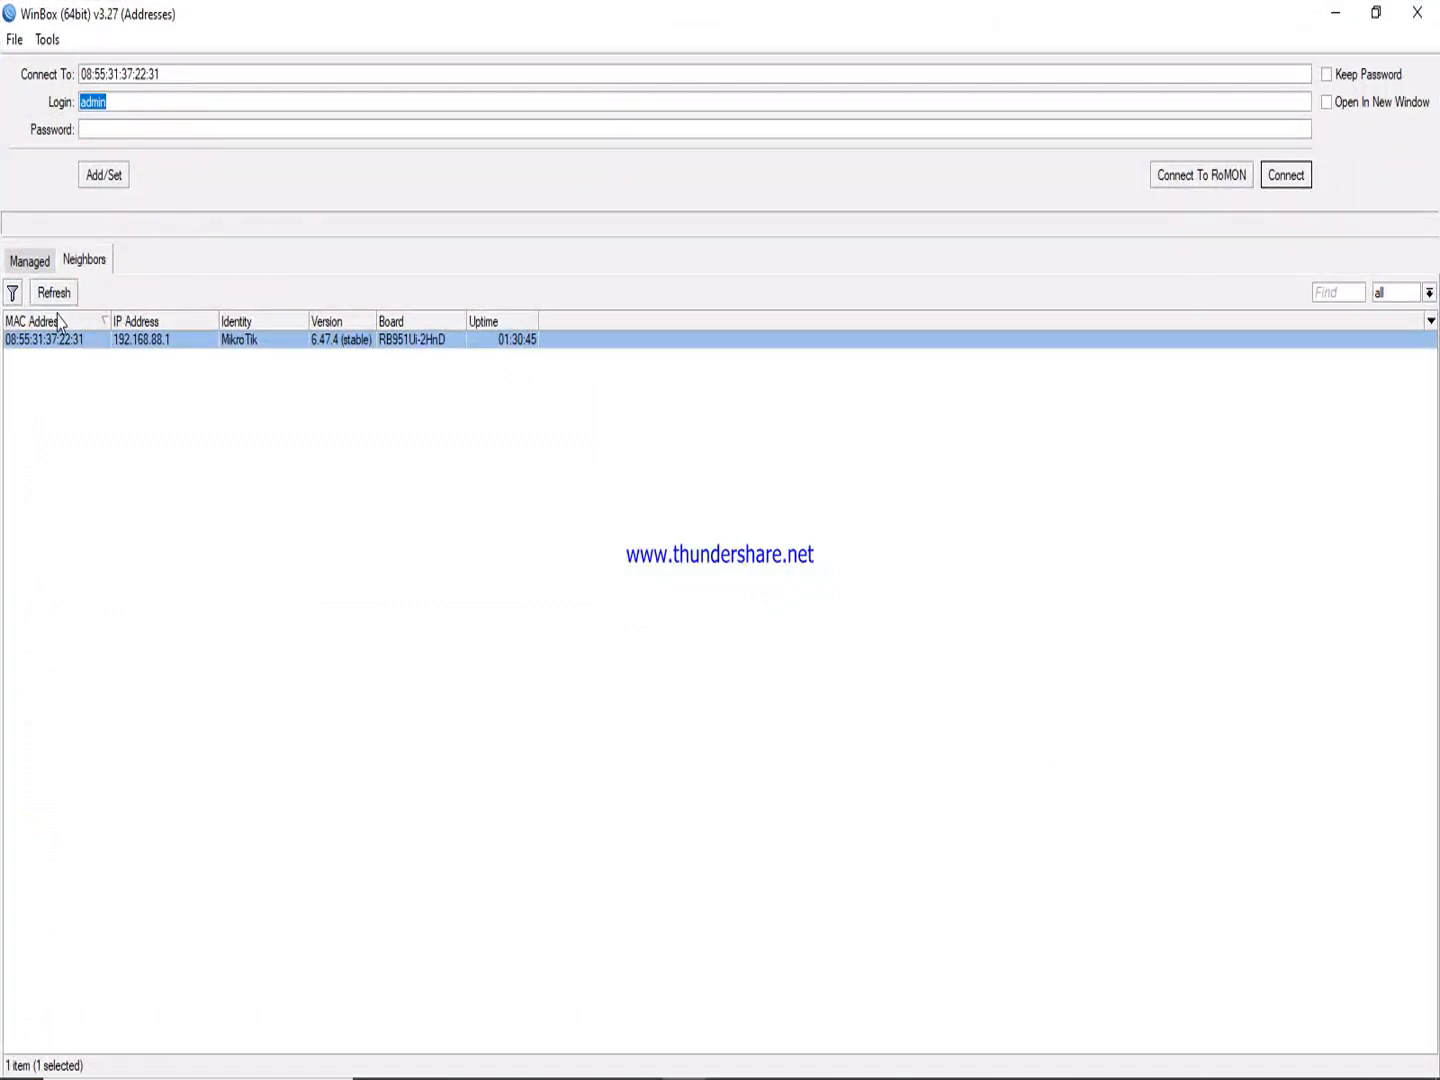
Refresh the discovered neighbors and connect to the MikroTik RB951Ui-2HnD by its MAC address with the admin login.
left_click(30, 264)
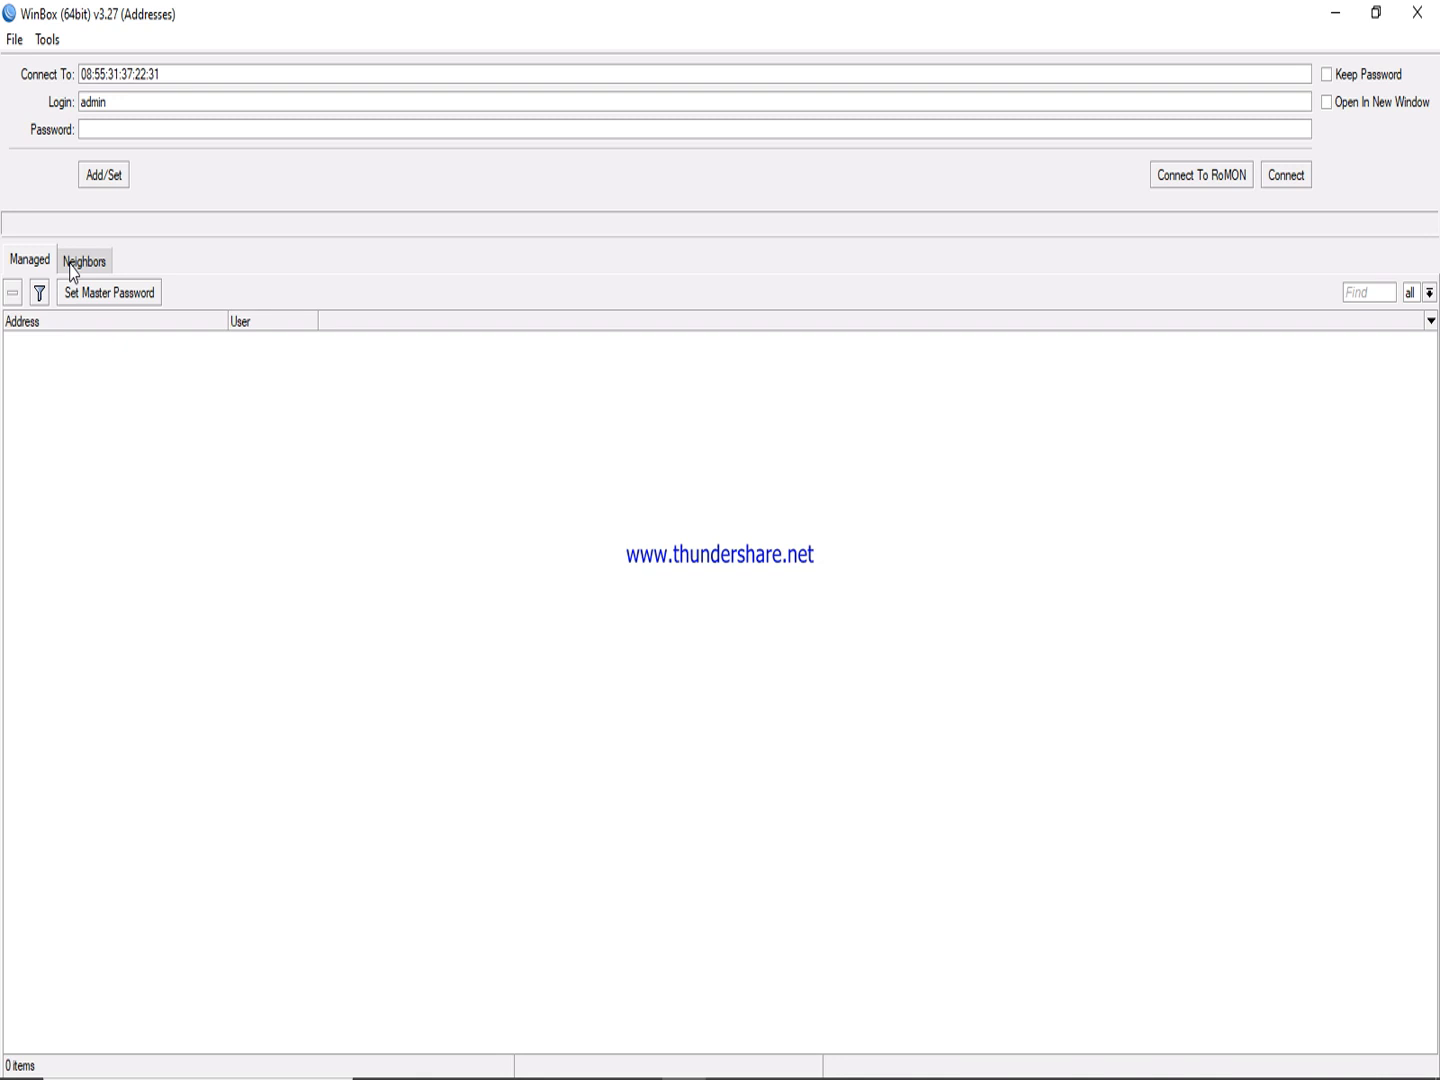
left_click(71, 266)
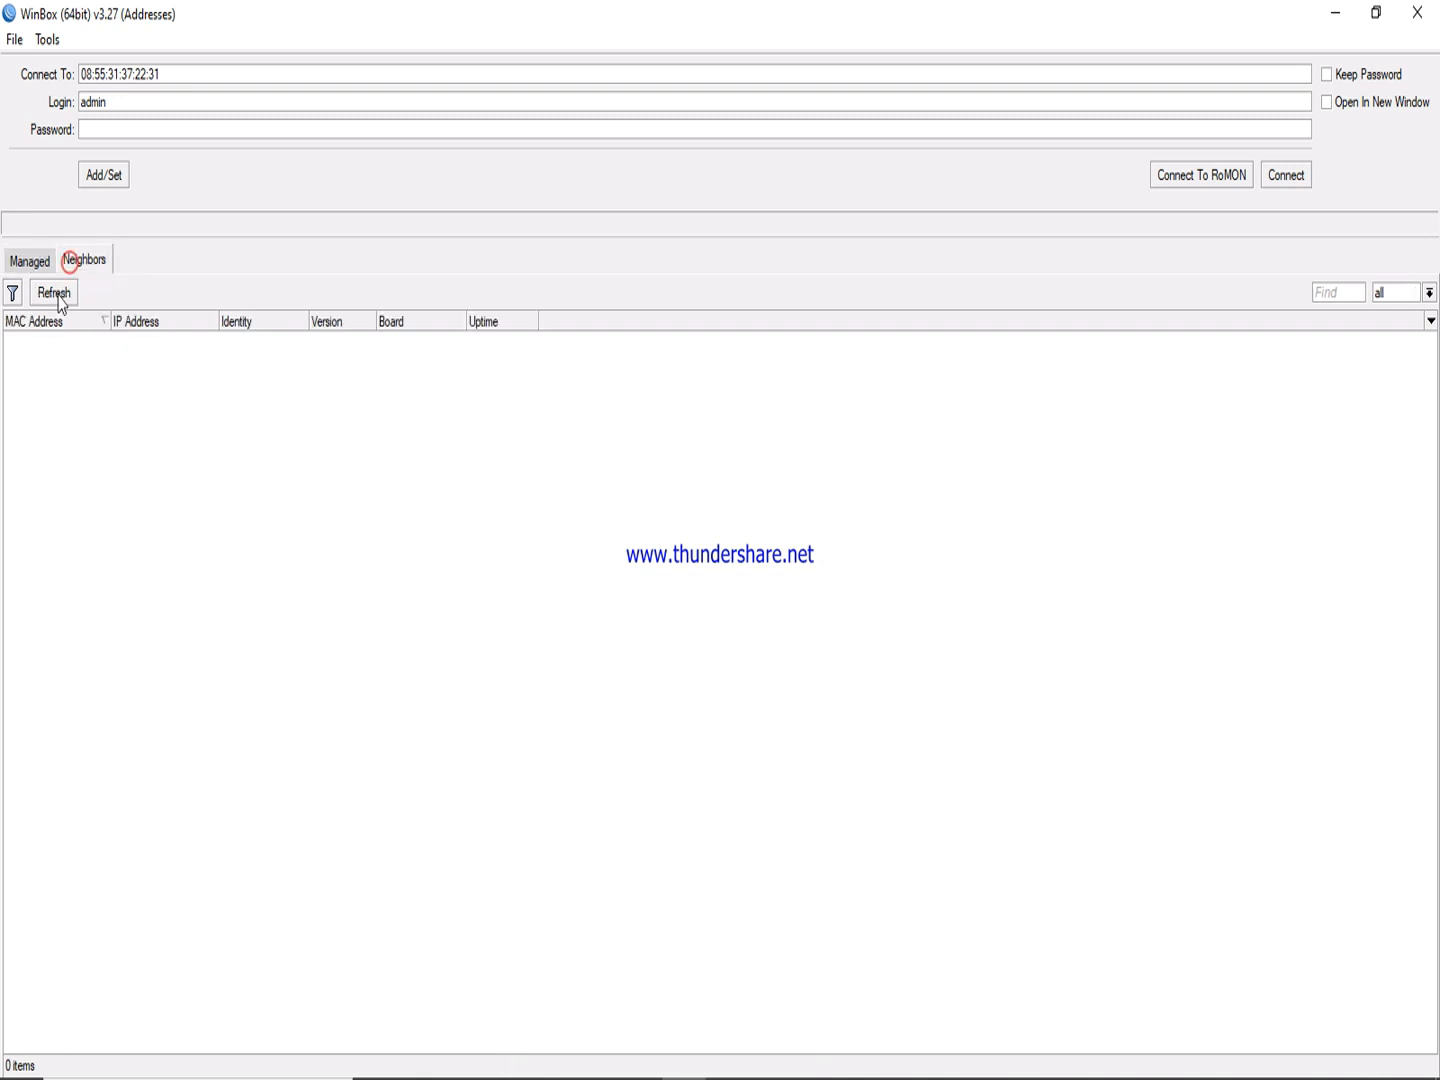
left_click(55, 292)
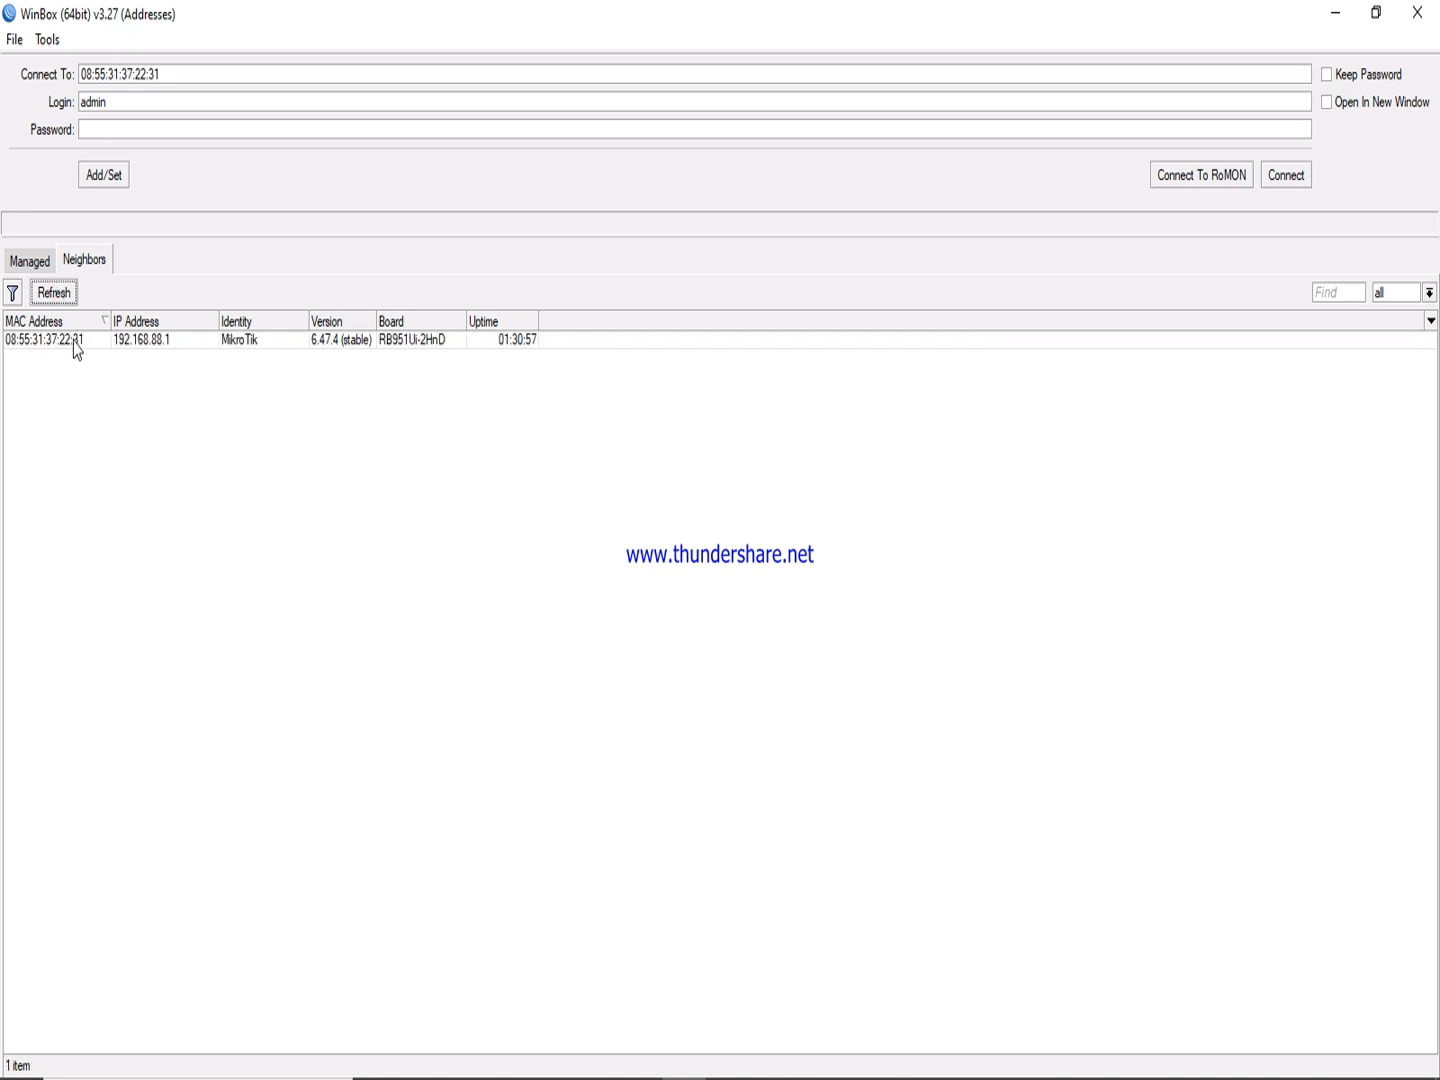
left_click(42, 342)
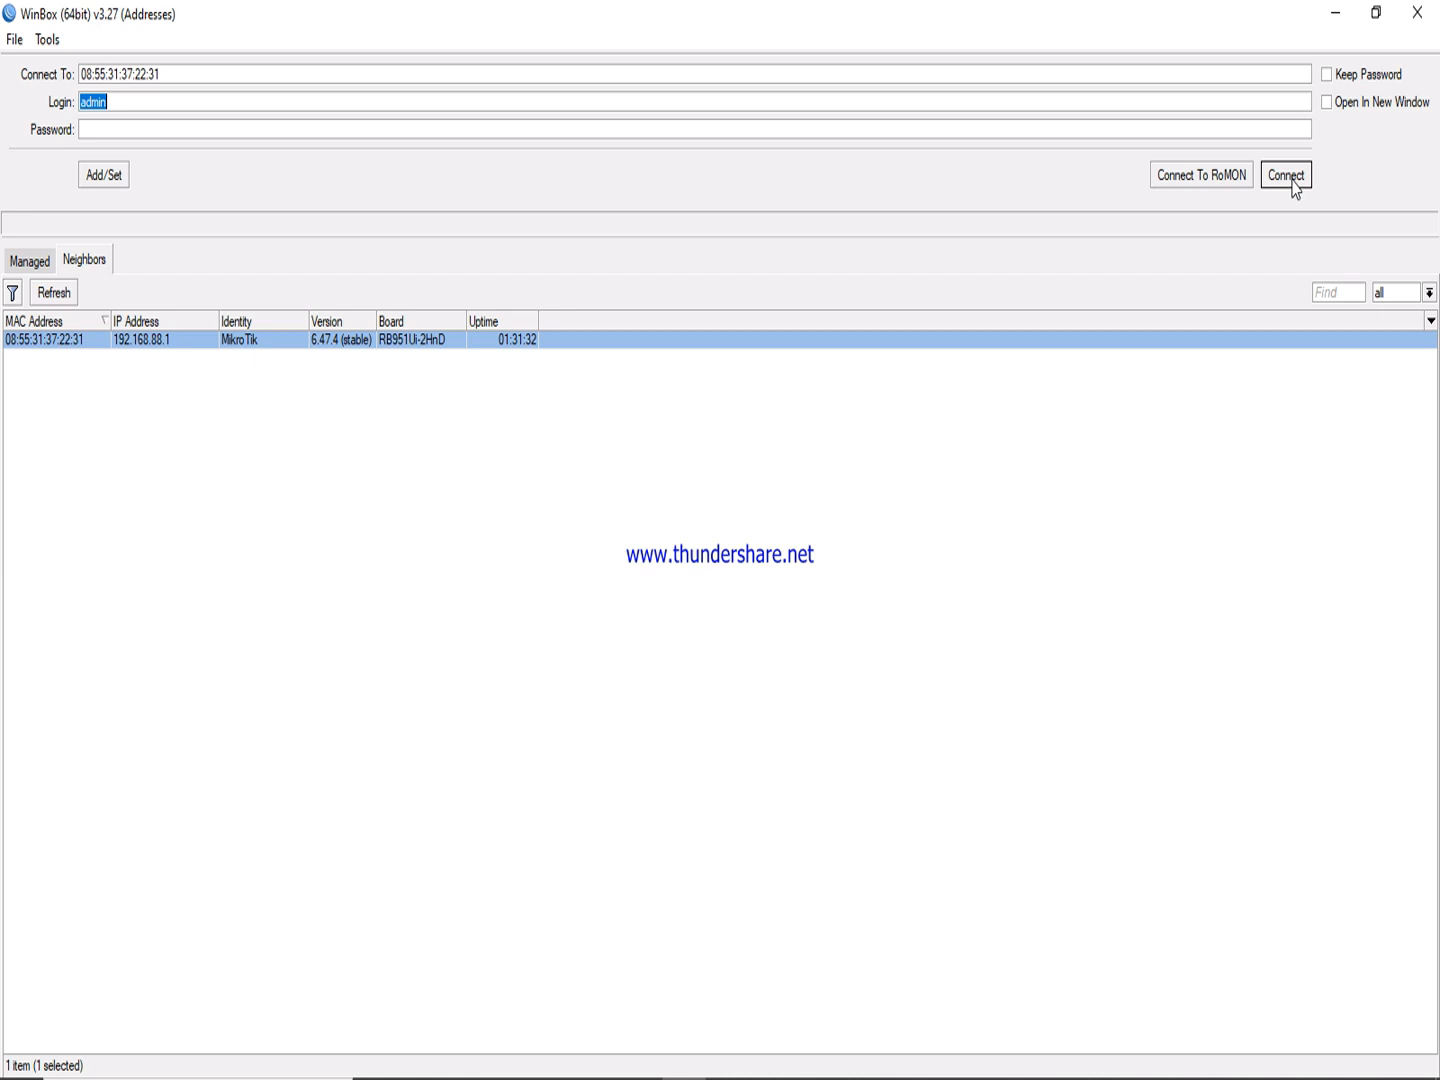
left_click(1292, 184)
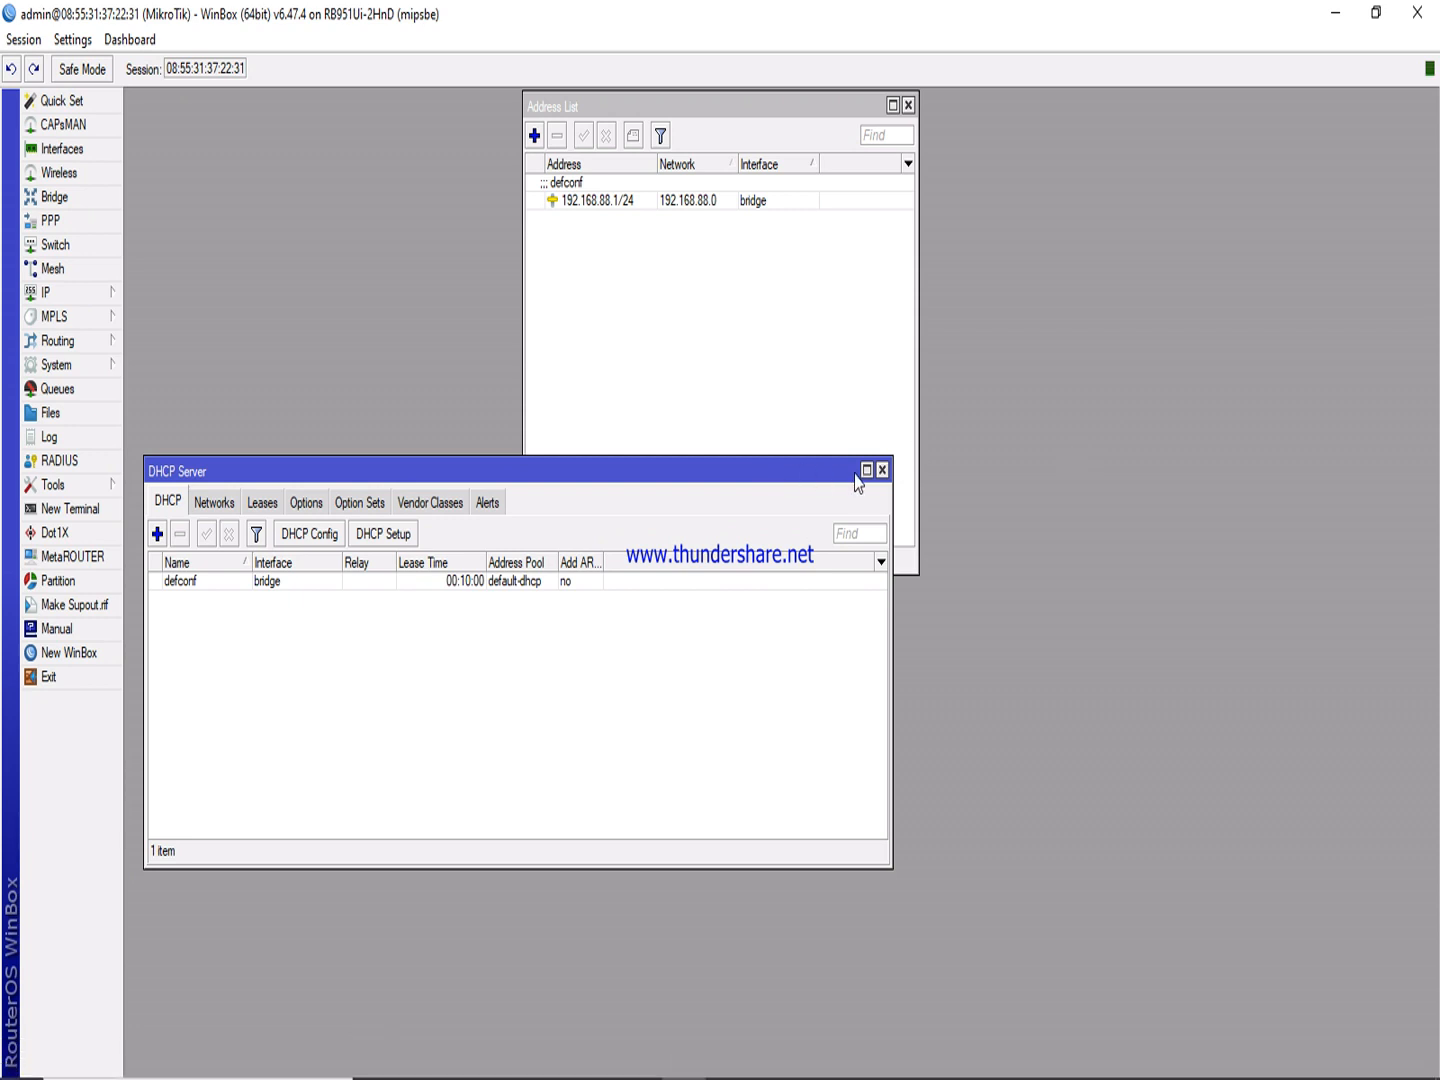
Close the DHCP Server window, move the Address List aside and select the 192.168.88.1/24 bridge address.
left_click(882, 470)
left_click_drag(813, 103, 926, 199)
left_click_drag(838, 207, 1077, 223)
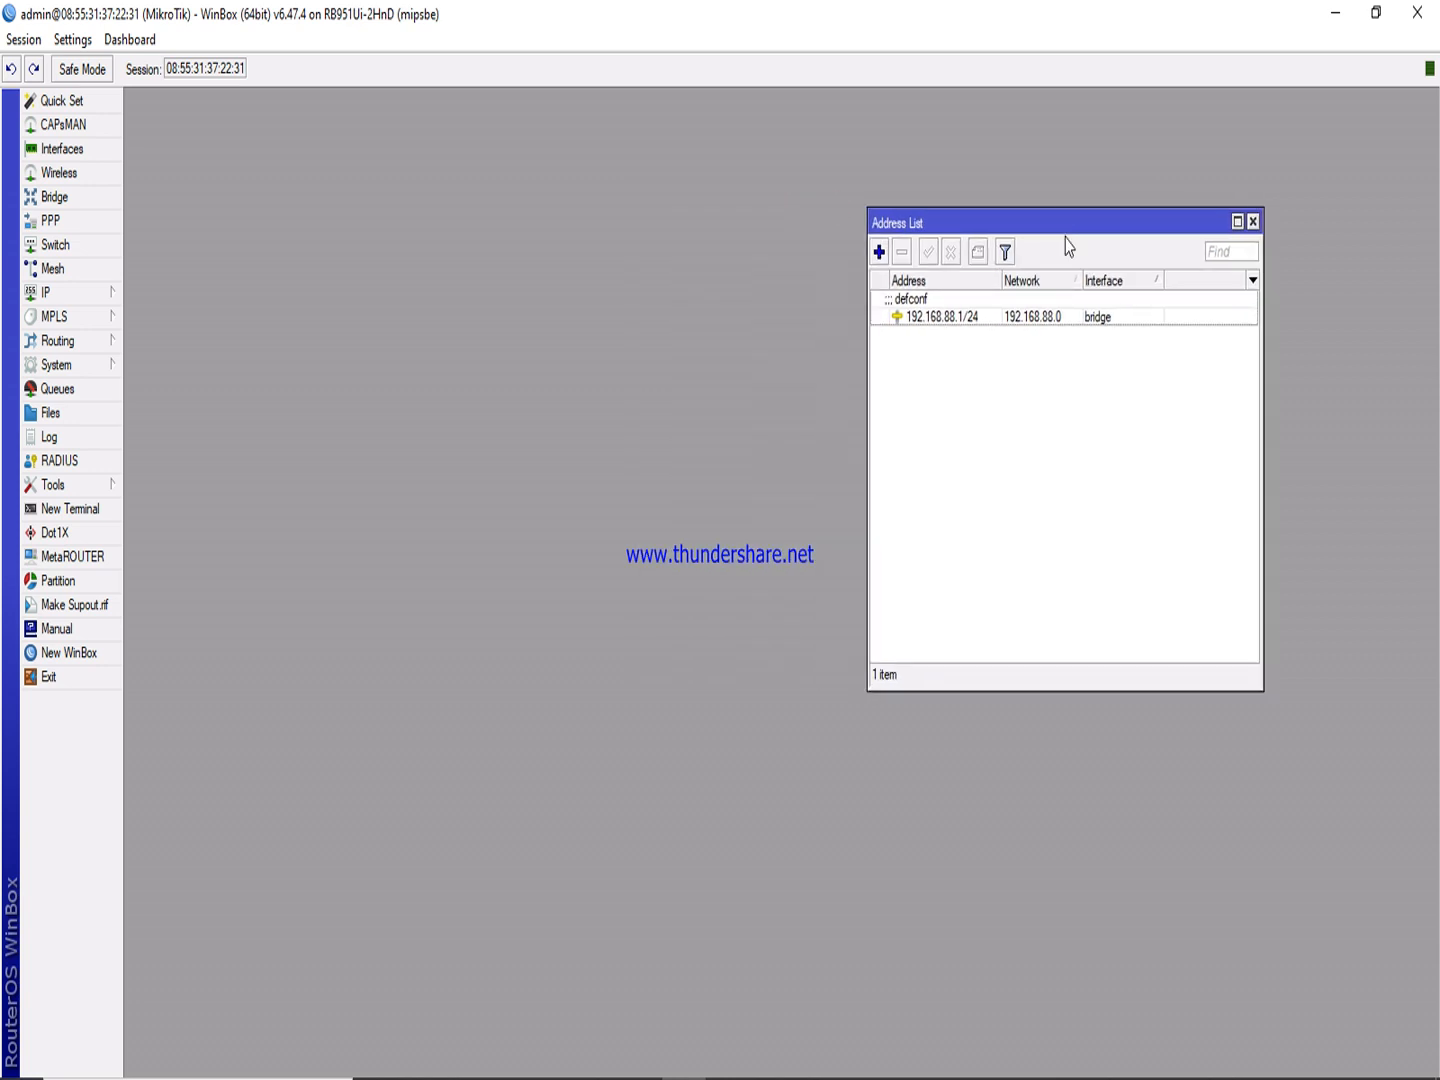
left_click(1036, 318)
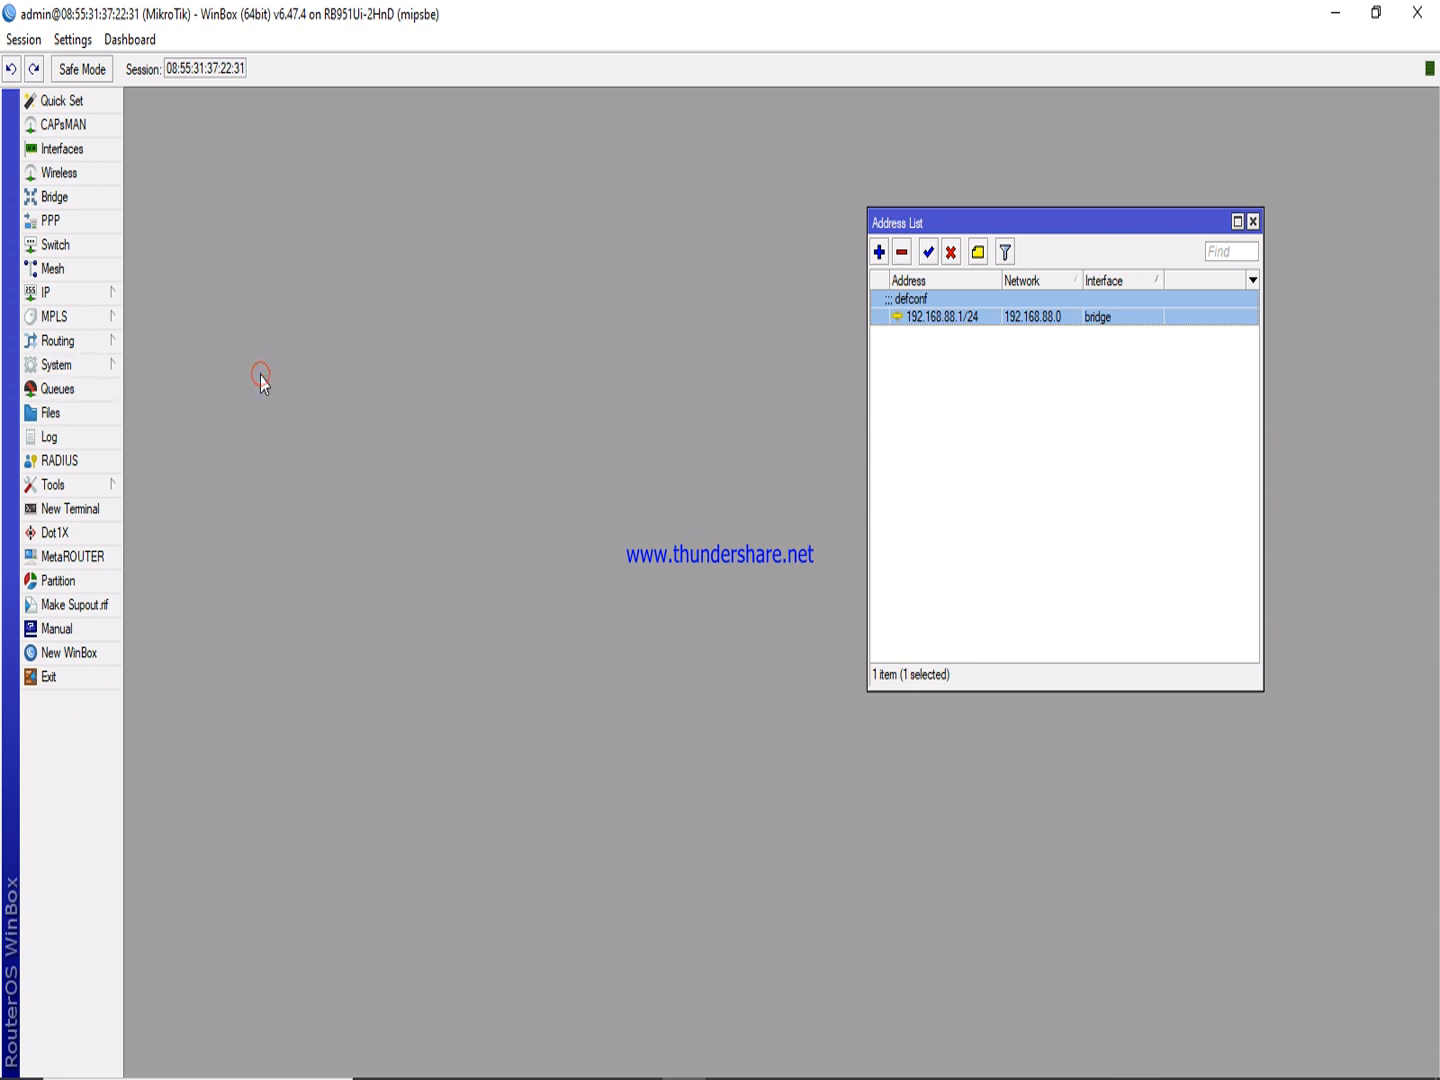
Reset the router's configuration with No Default Configuration enabled and accept the reset and reboot.
left_click(93, 370)
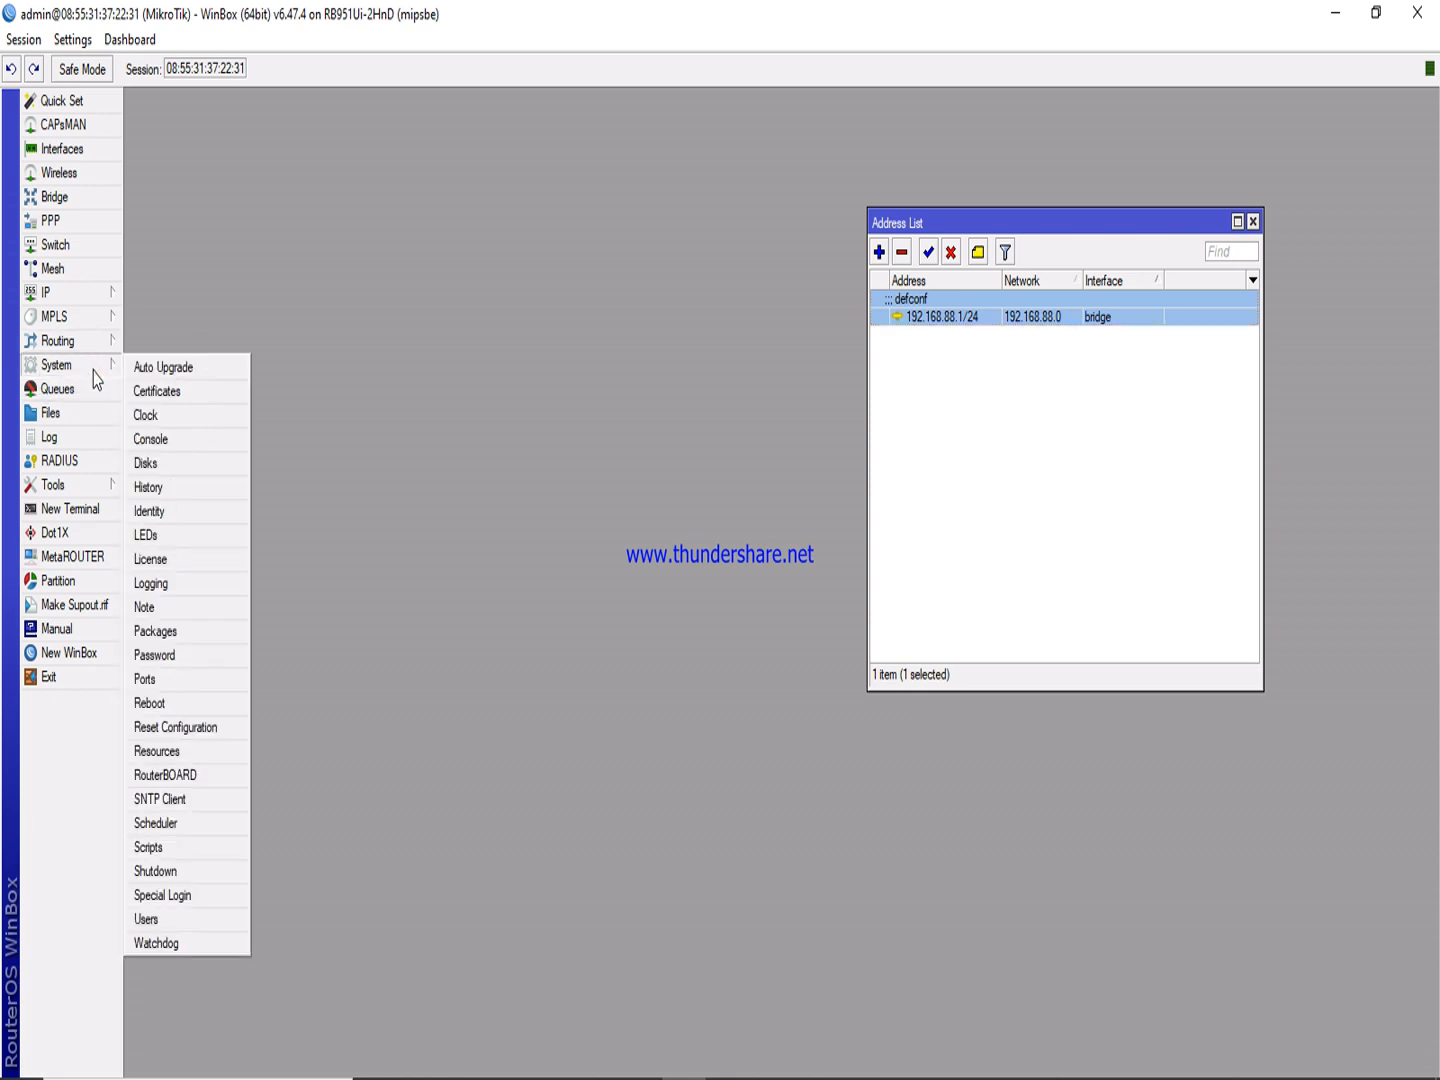
left_click(209, 730)
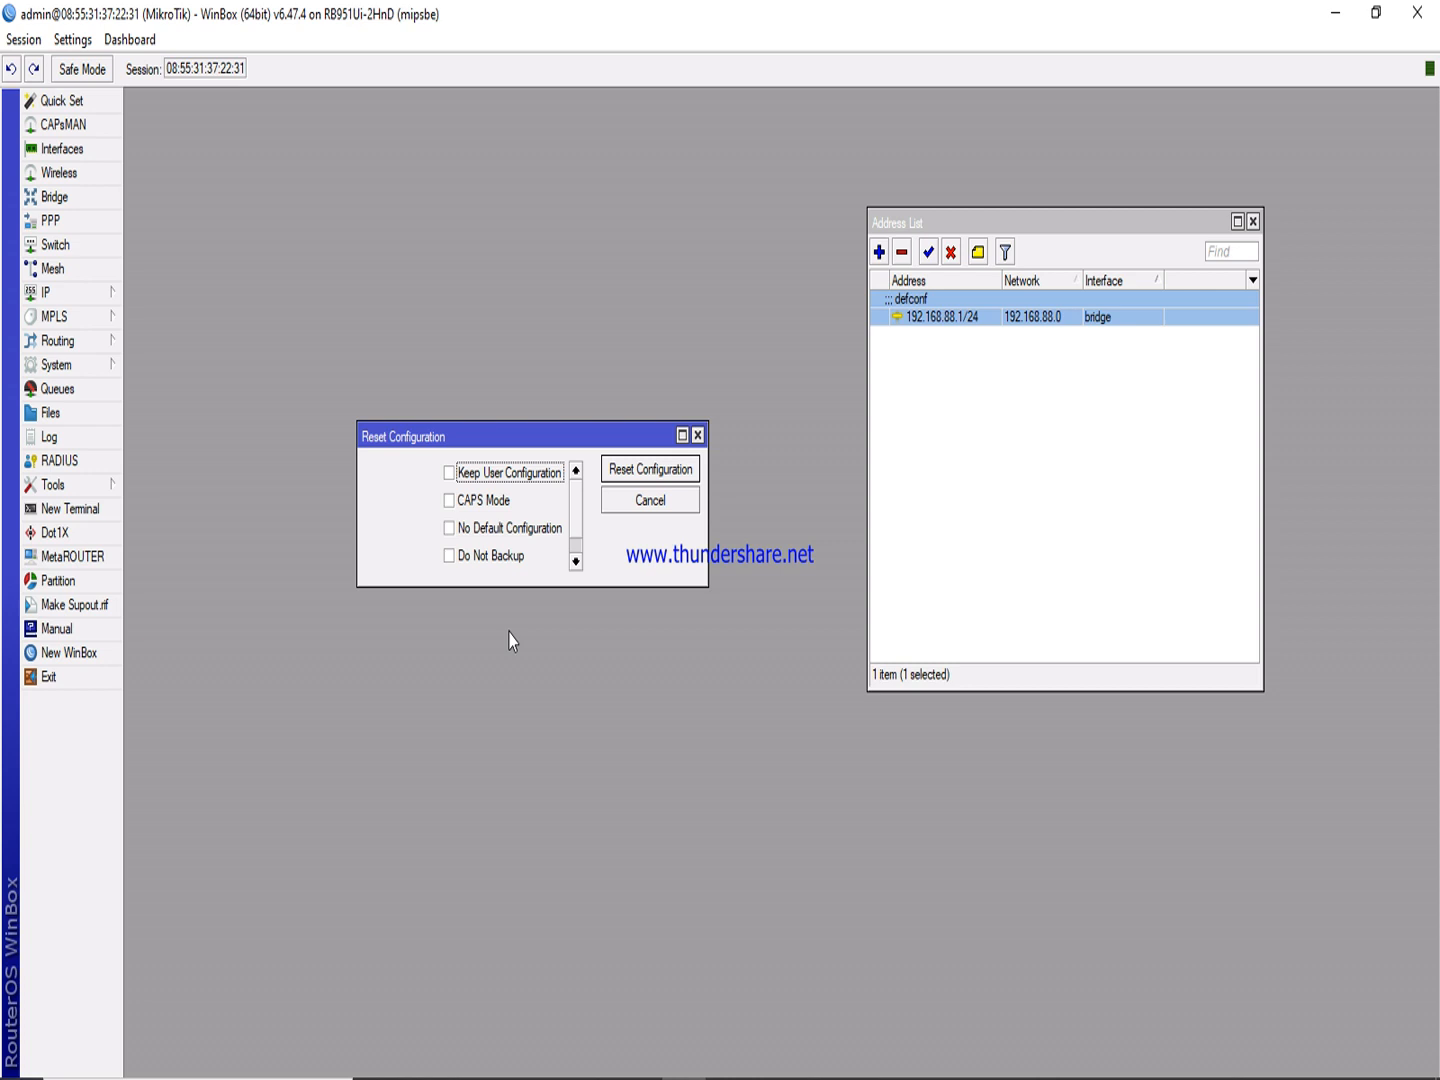
left_click(449, 530)
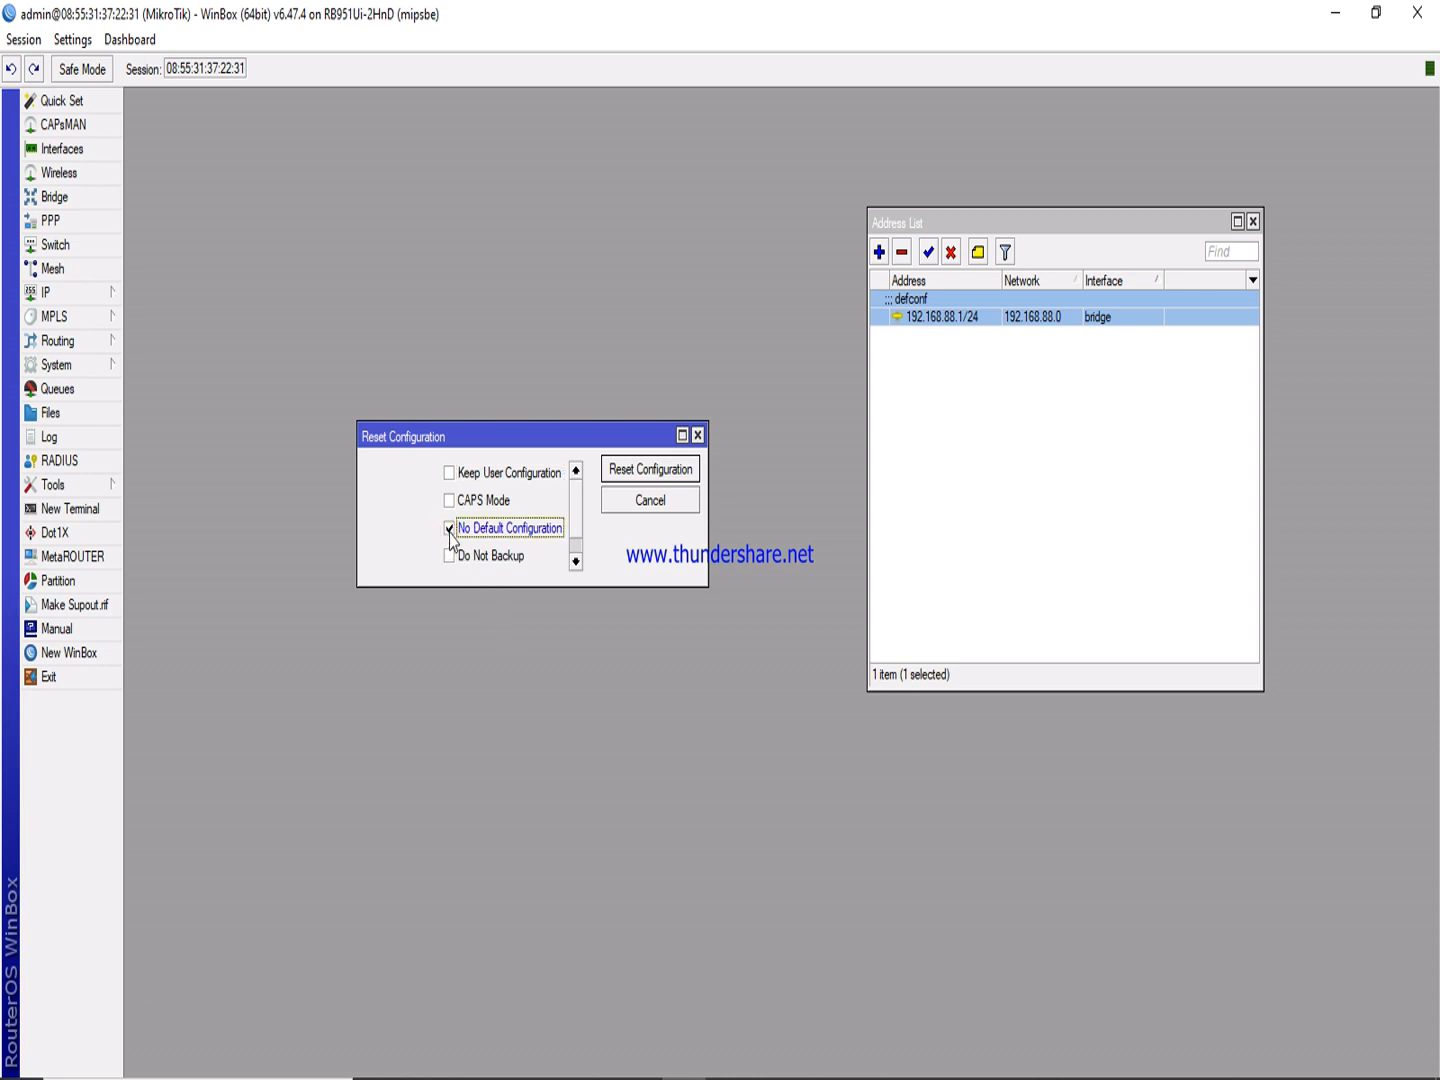
left_click(652, 470)
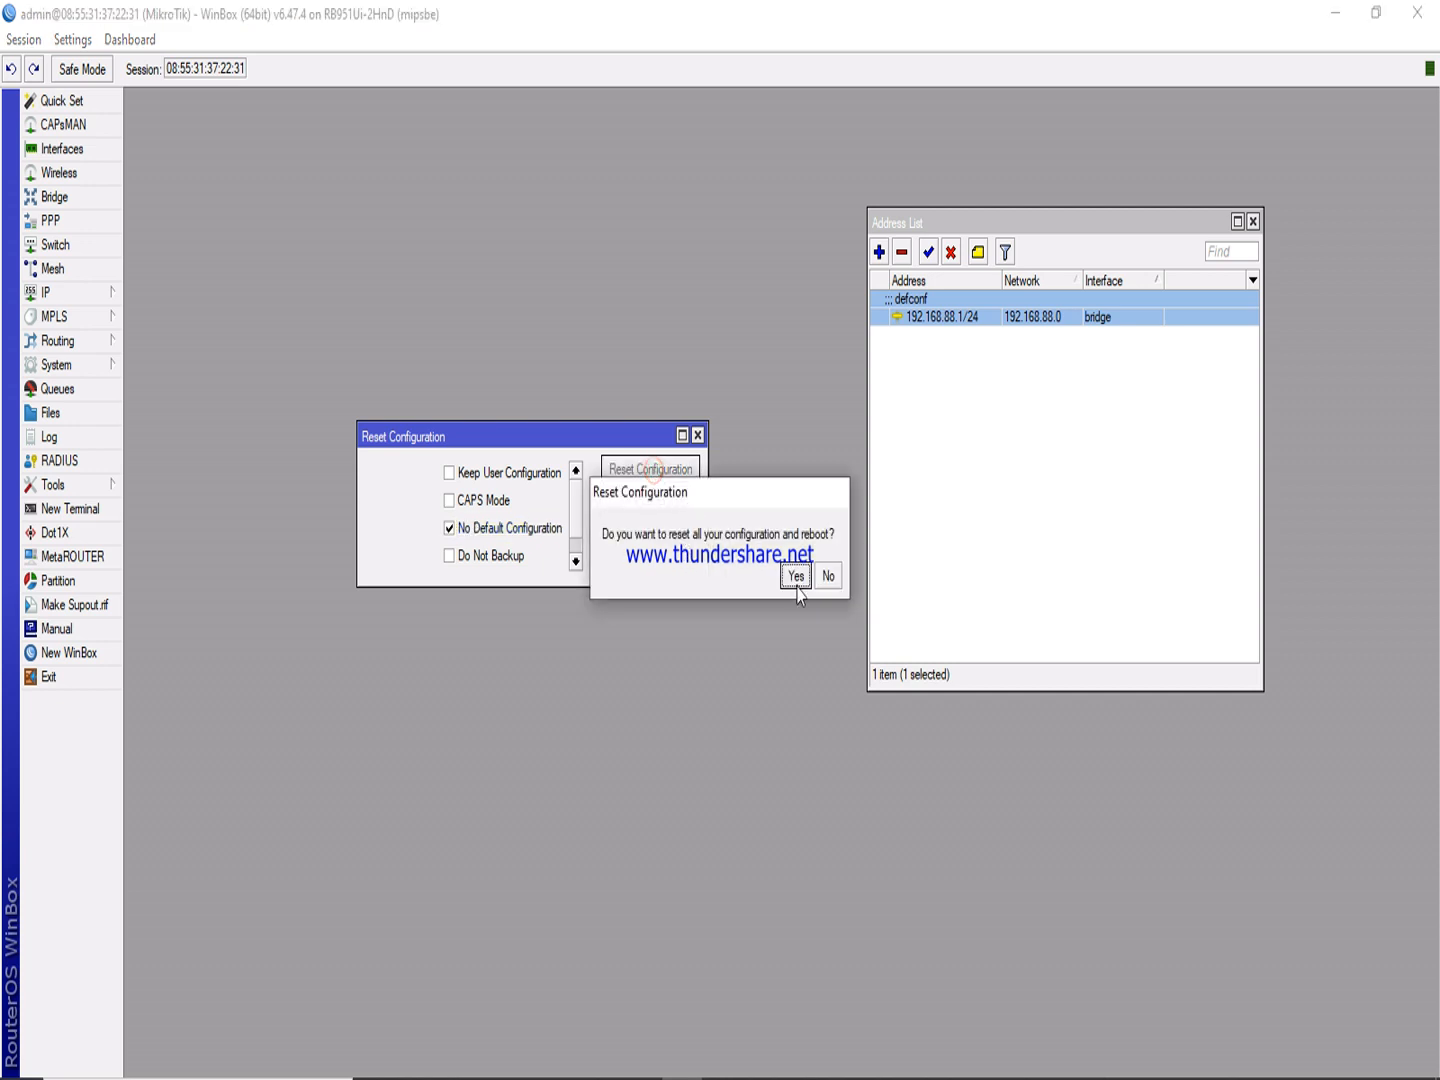
left_click(796, 576)
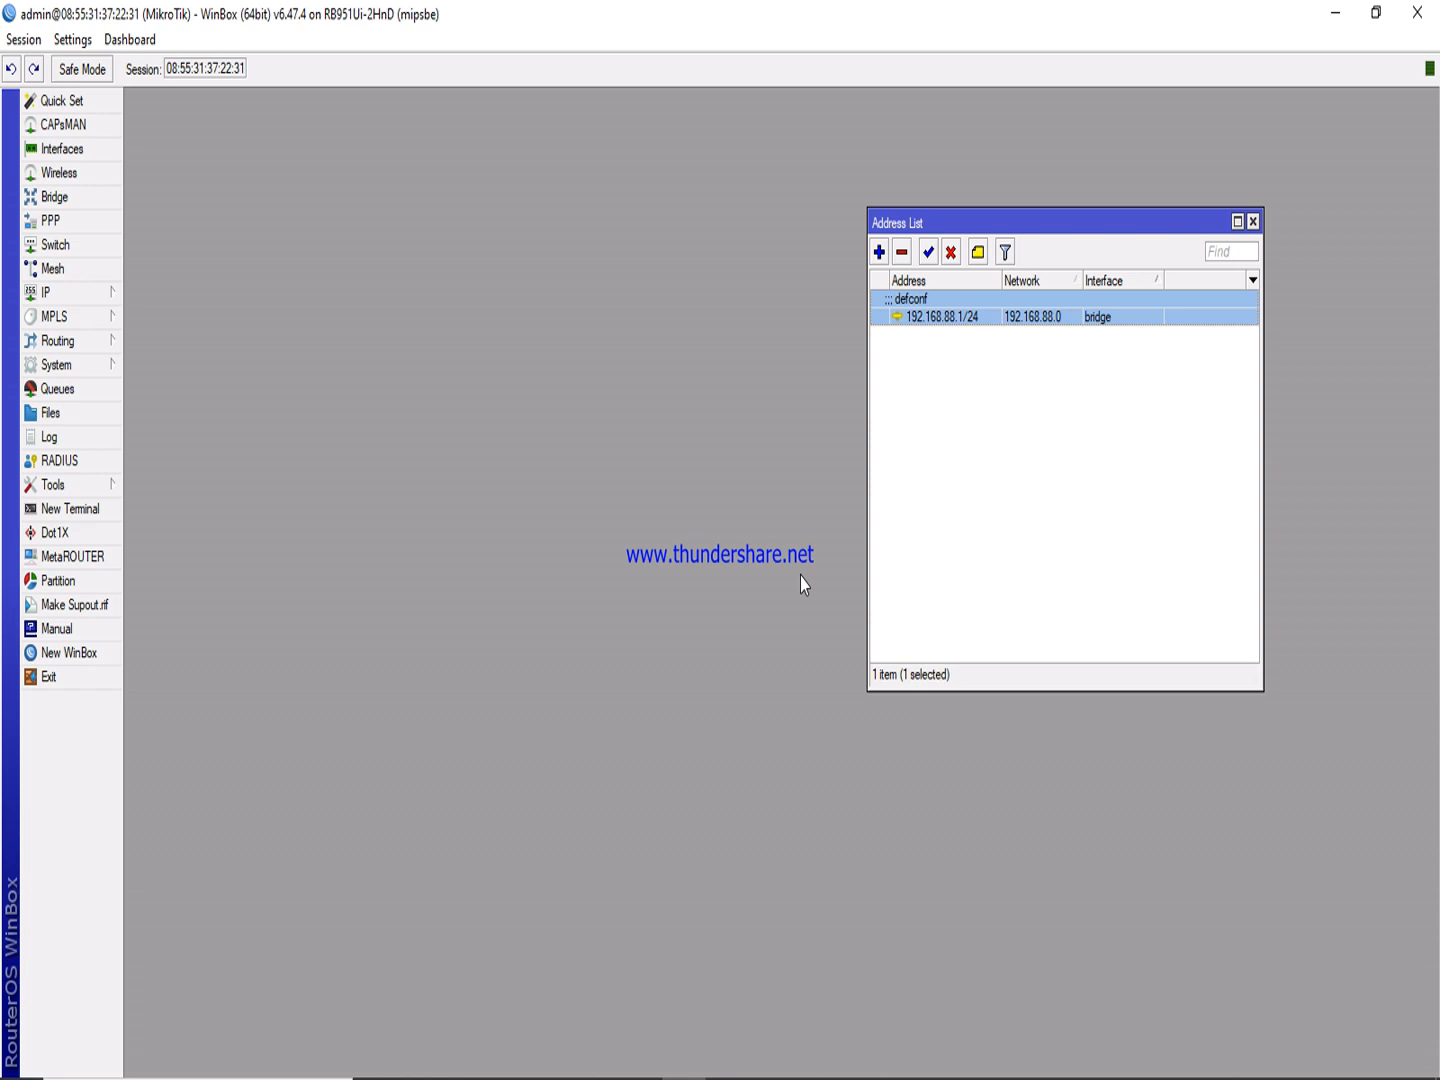
Dismiss the reconnect prompt for the disconnected router and return to the list of neighbors.
mouse_move(860, 1078)
left_click(1237, 1057)
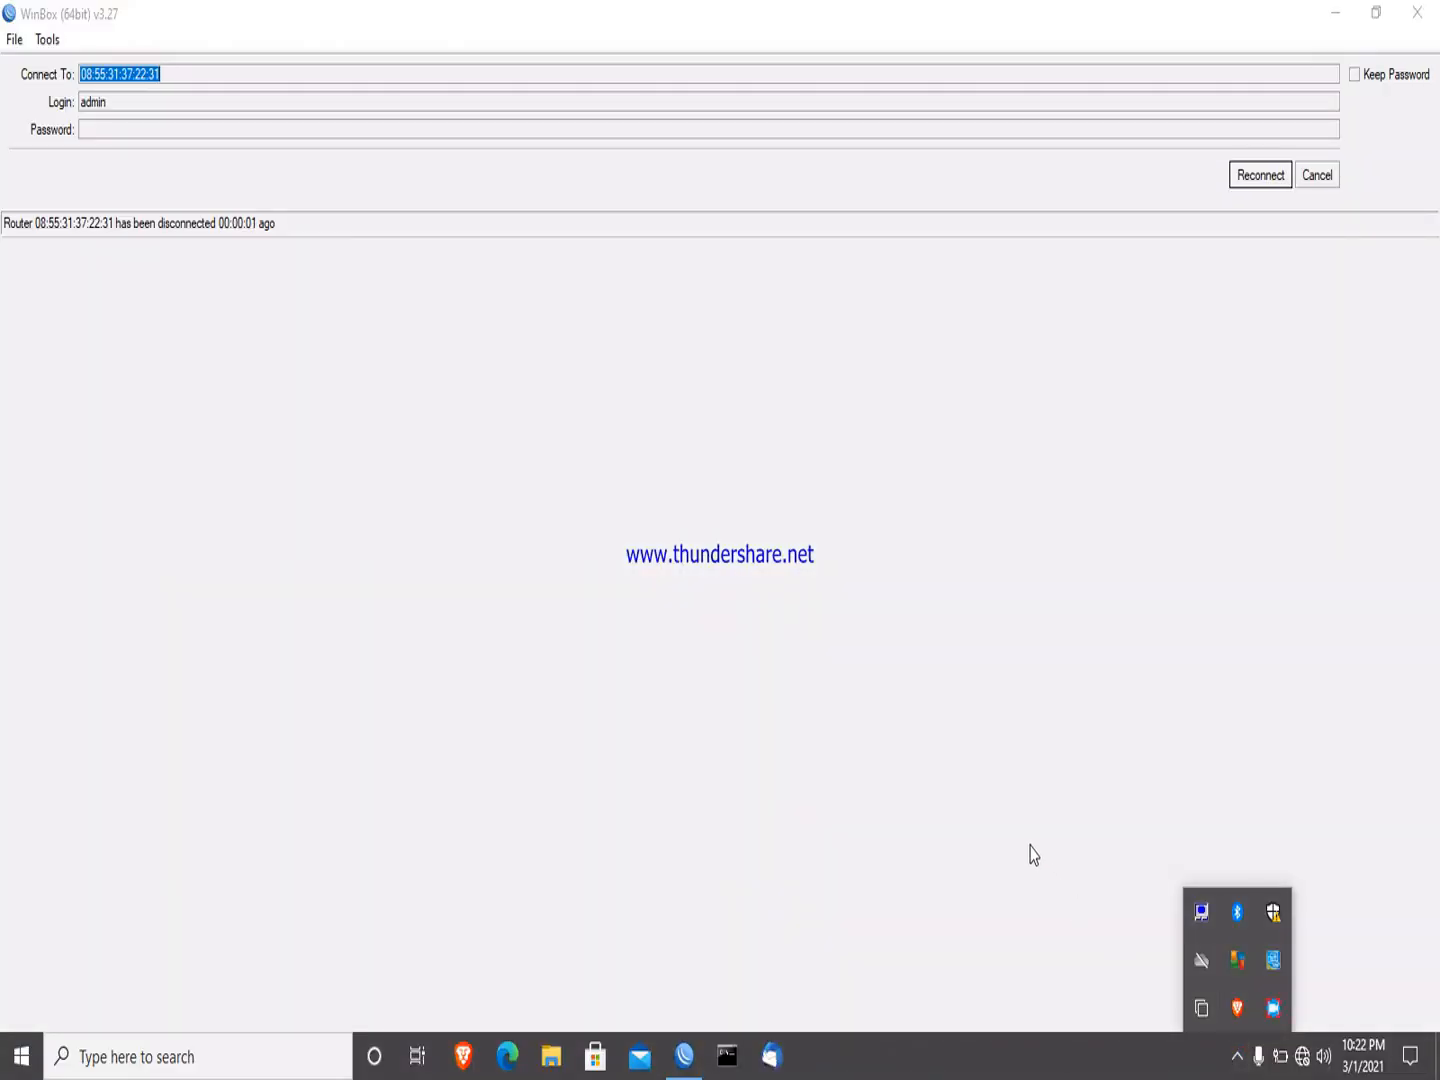
left_click(1031, 846)
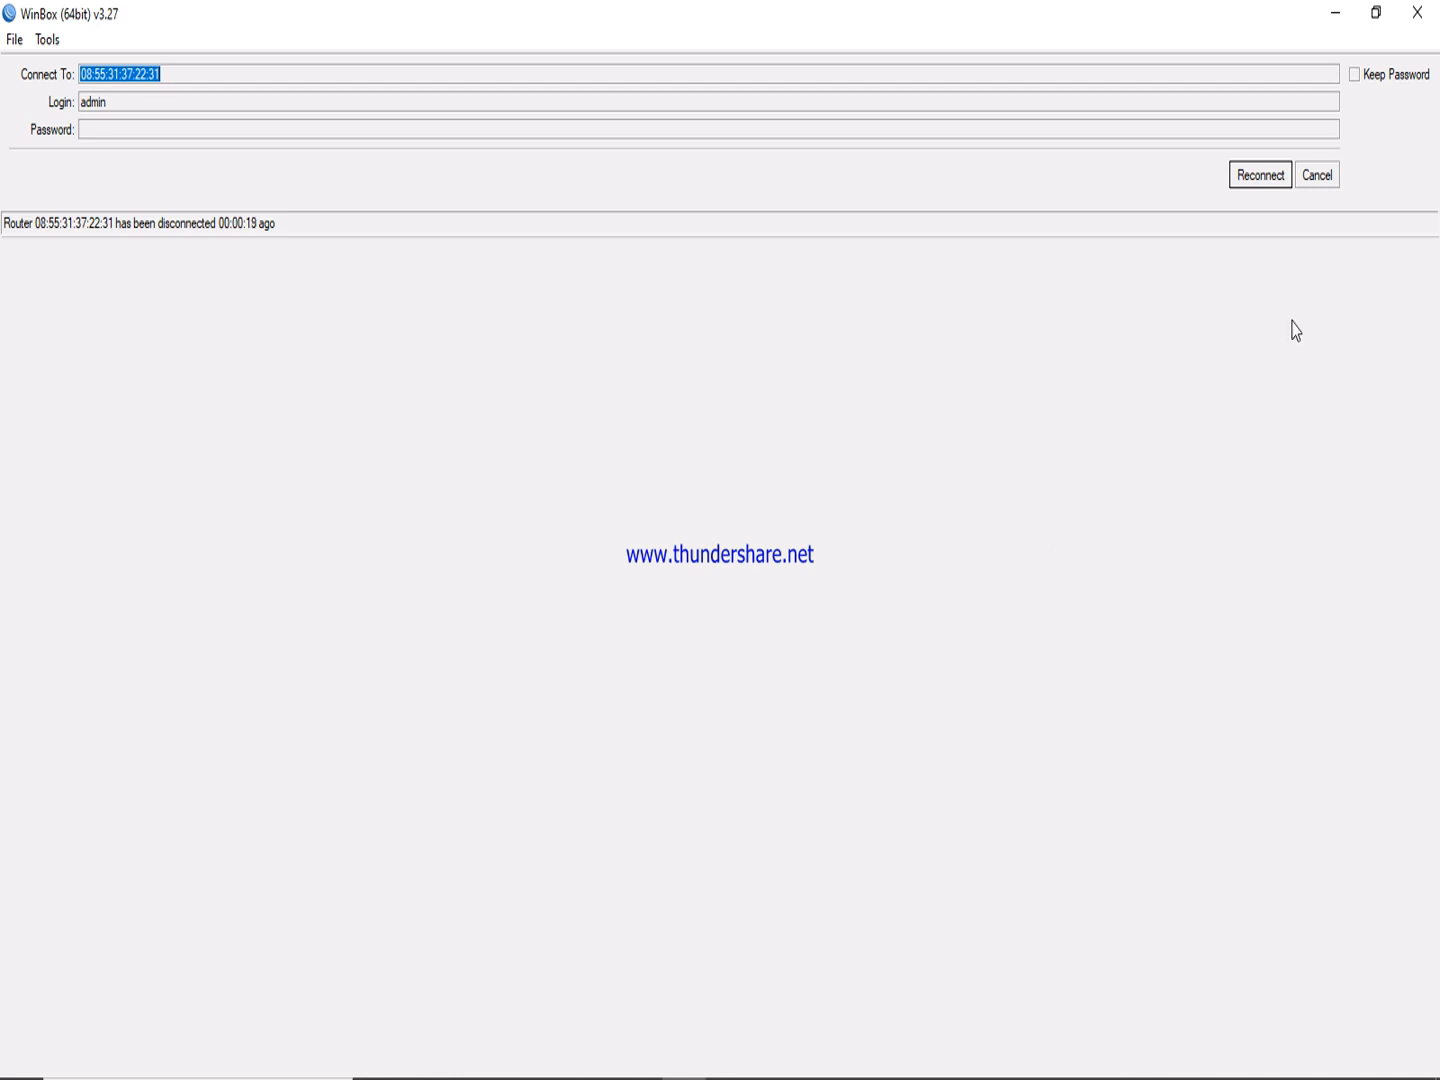
left_click(1313, 177)
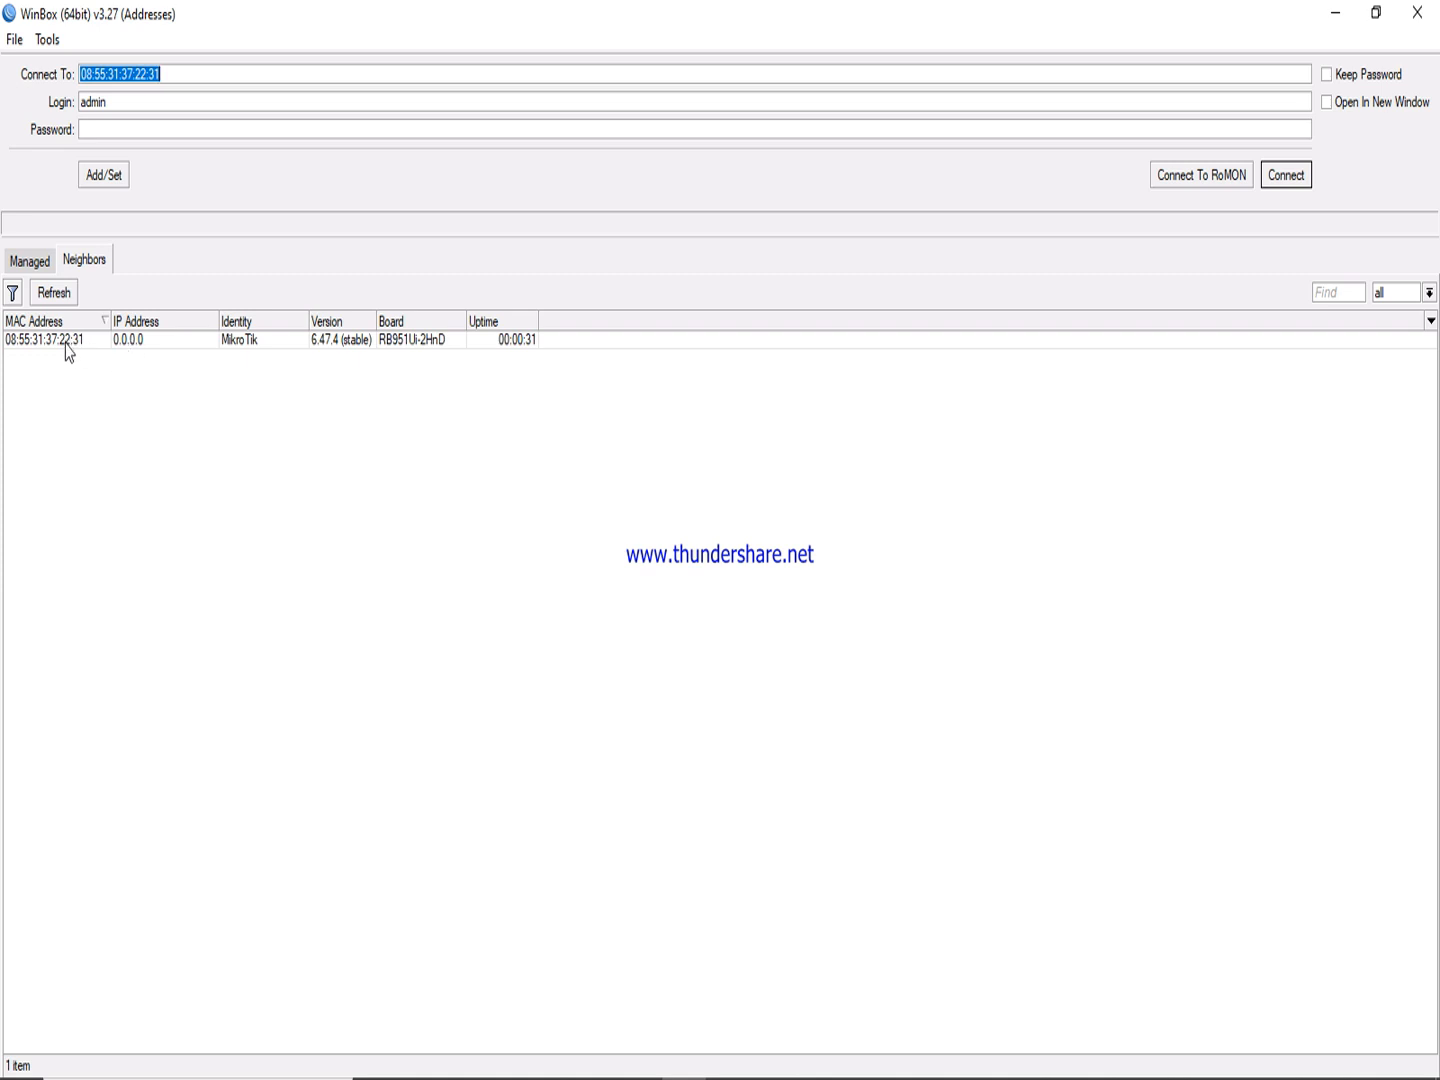
left_click(130, 341)
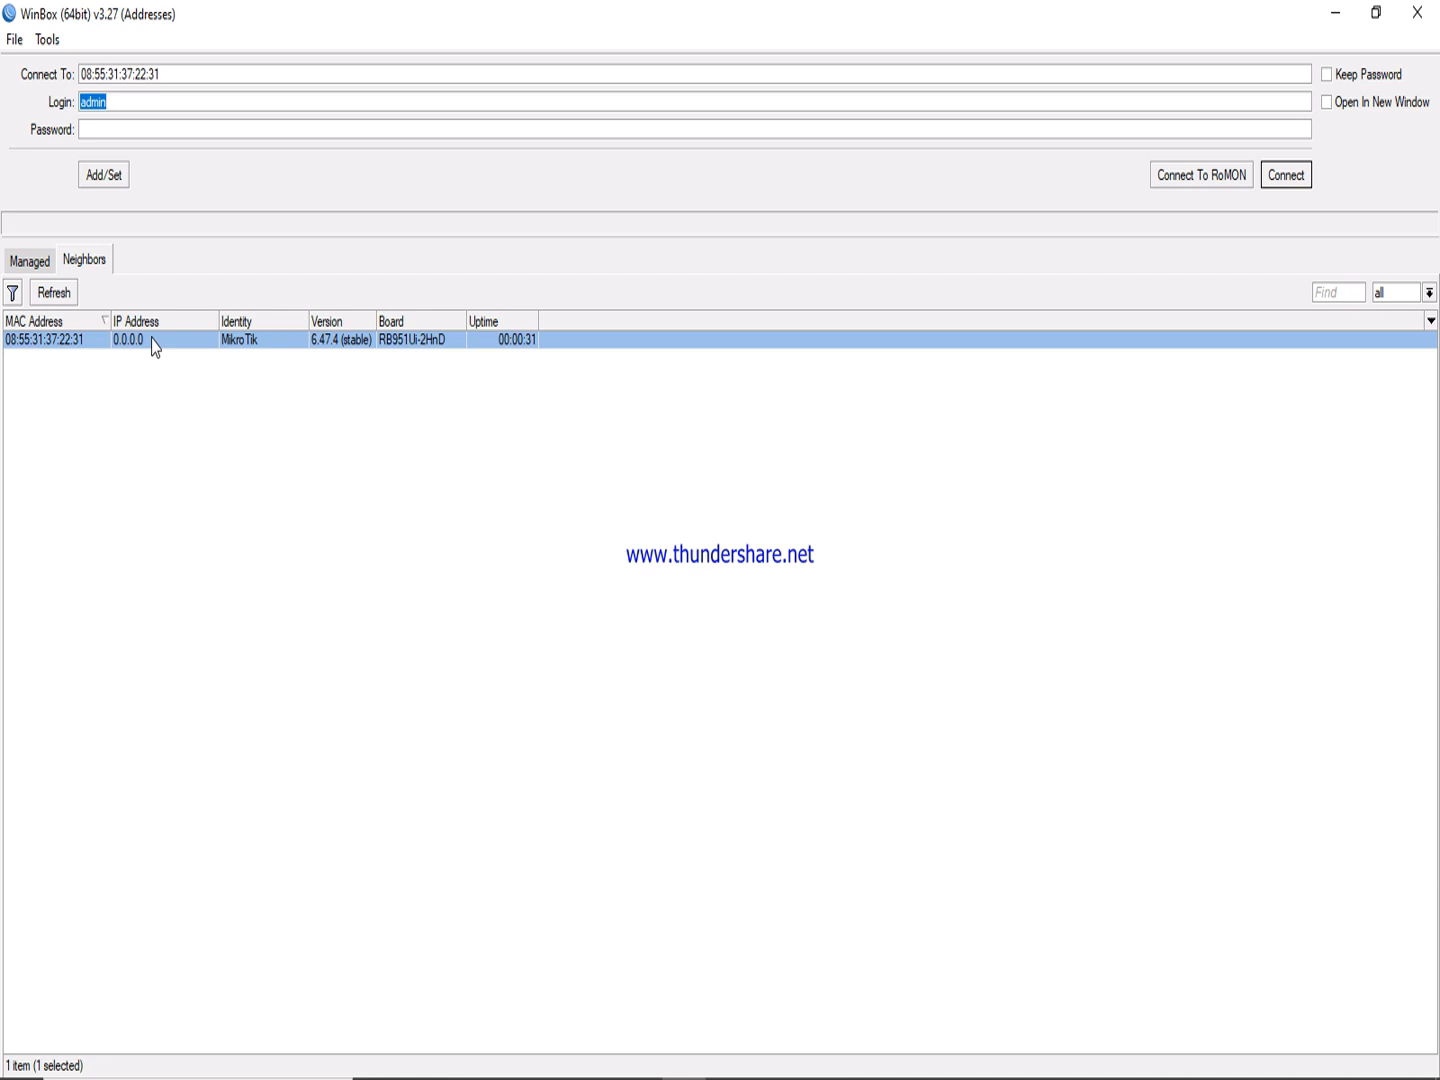
left_click(125, 336)
left_click(1297, 180)
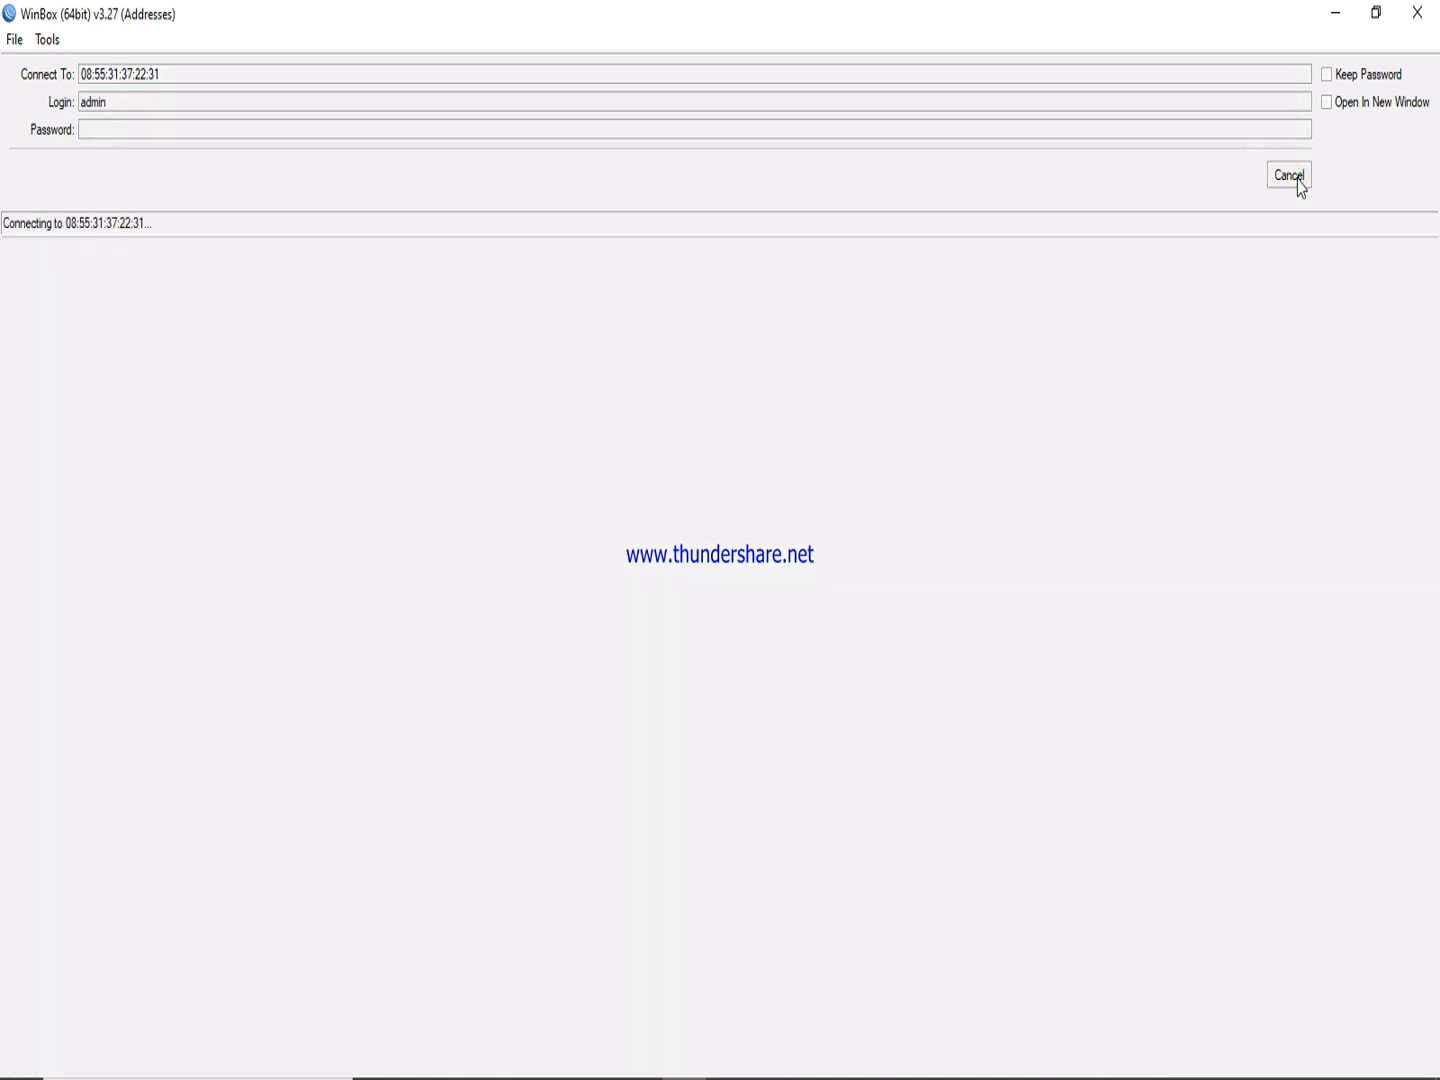
left_click(1286, 179)
Refresh the neighbor list, select the reset MikroTik by its 0.0.0.0 IP address and connect to it as admin.
left_click(122, 342)
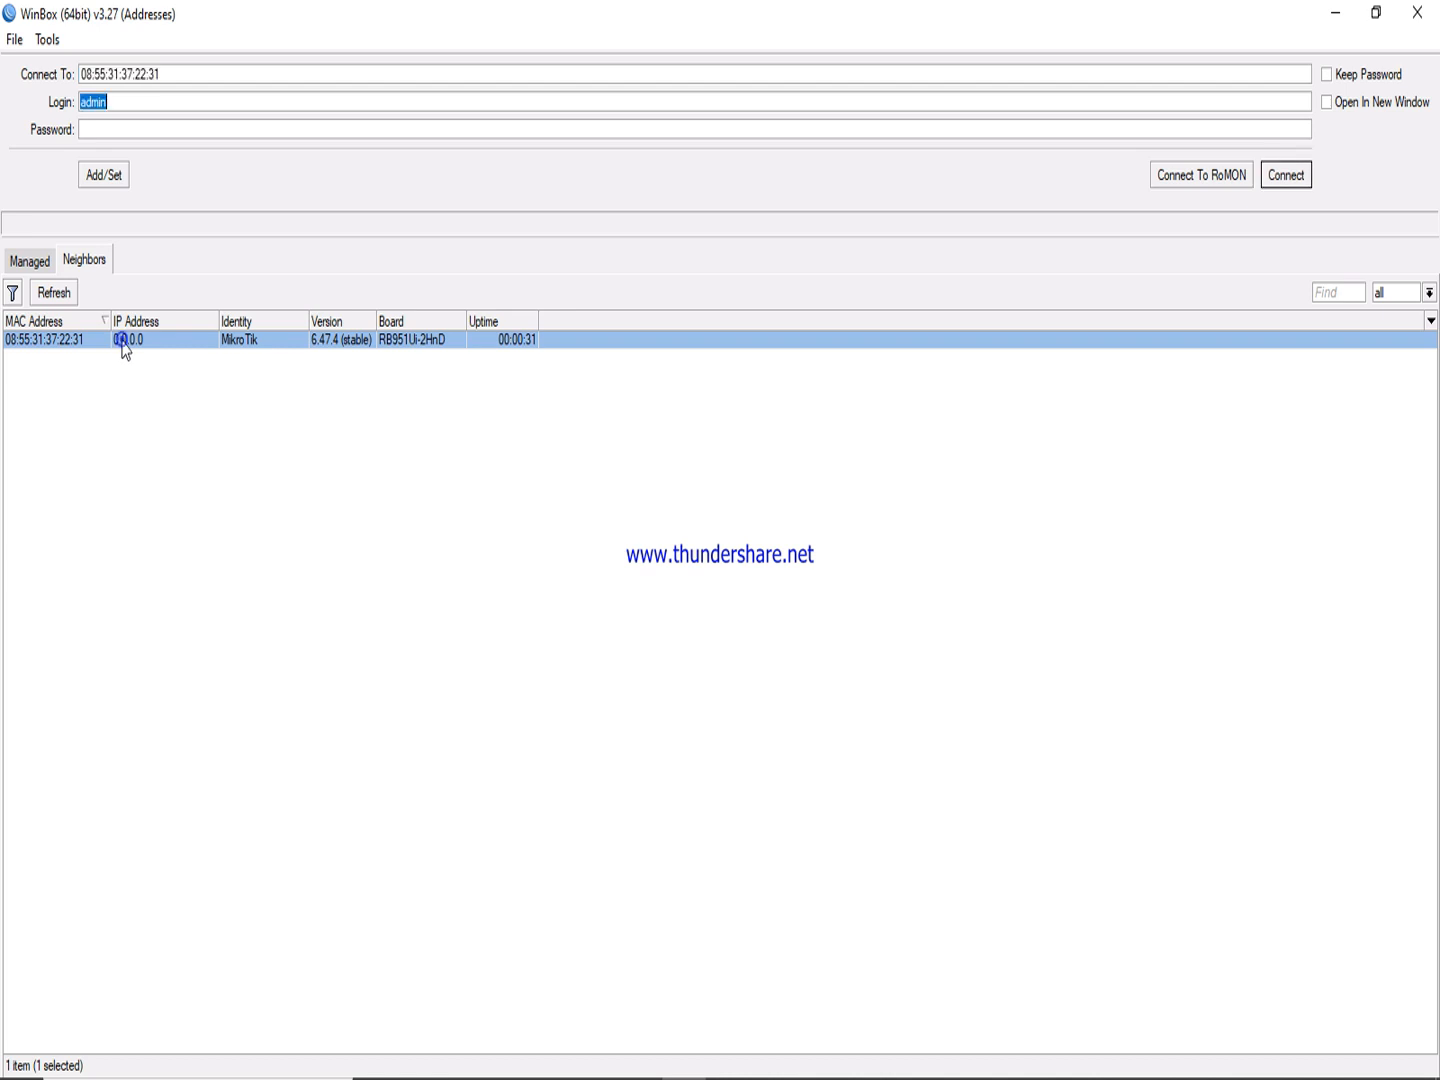
left_click(52, 340)
left_click(54, 292)
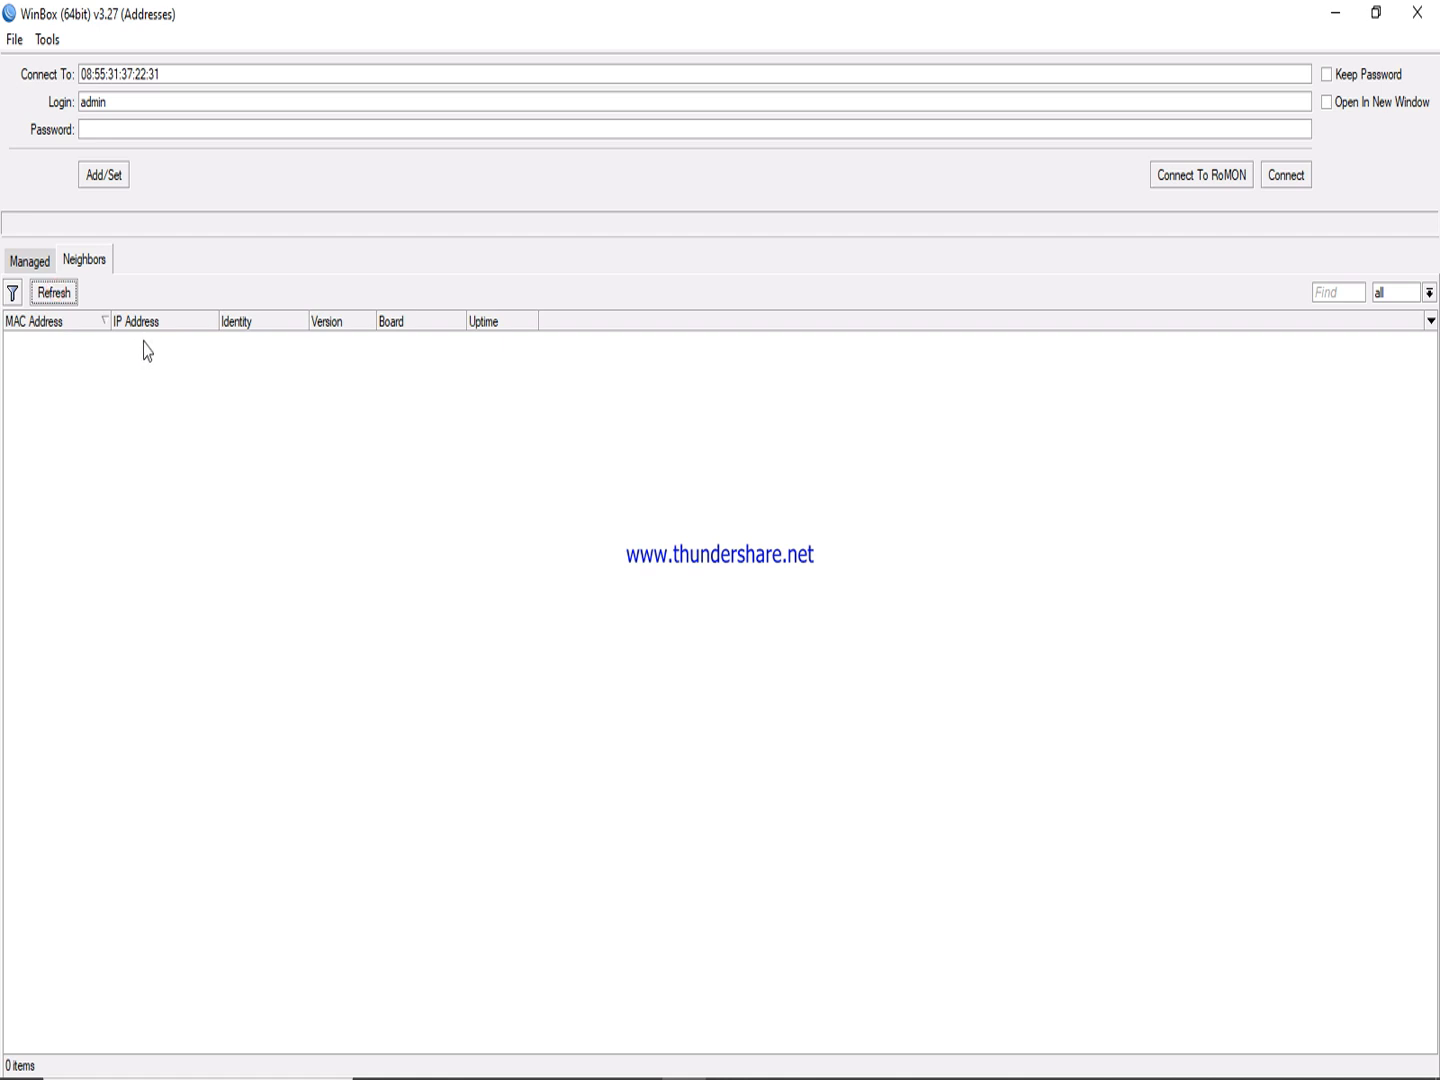
left_click(28, 264)
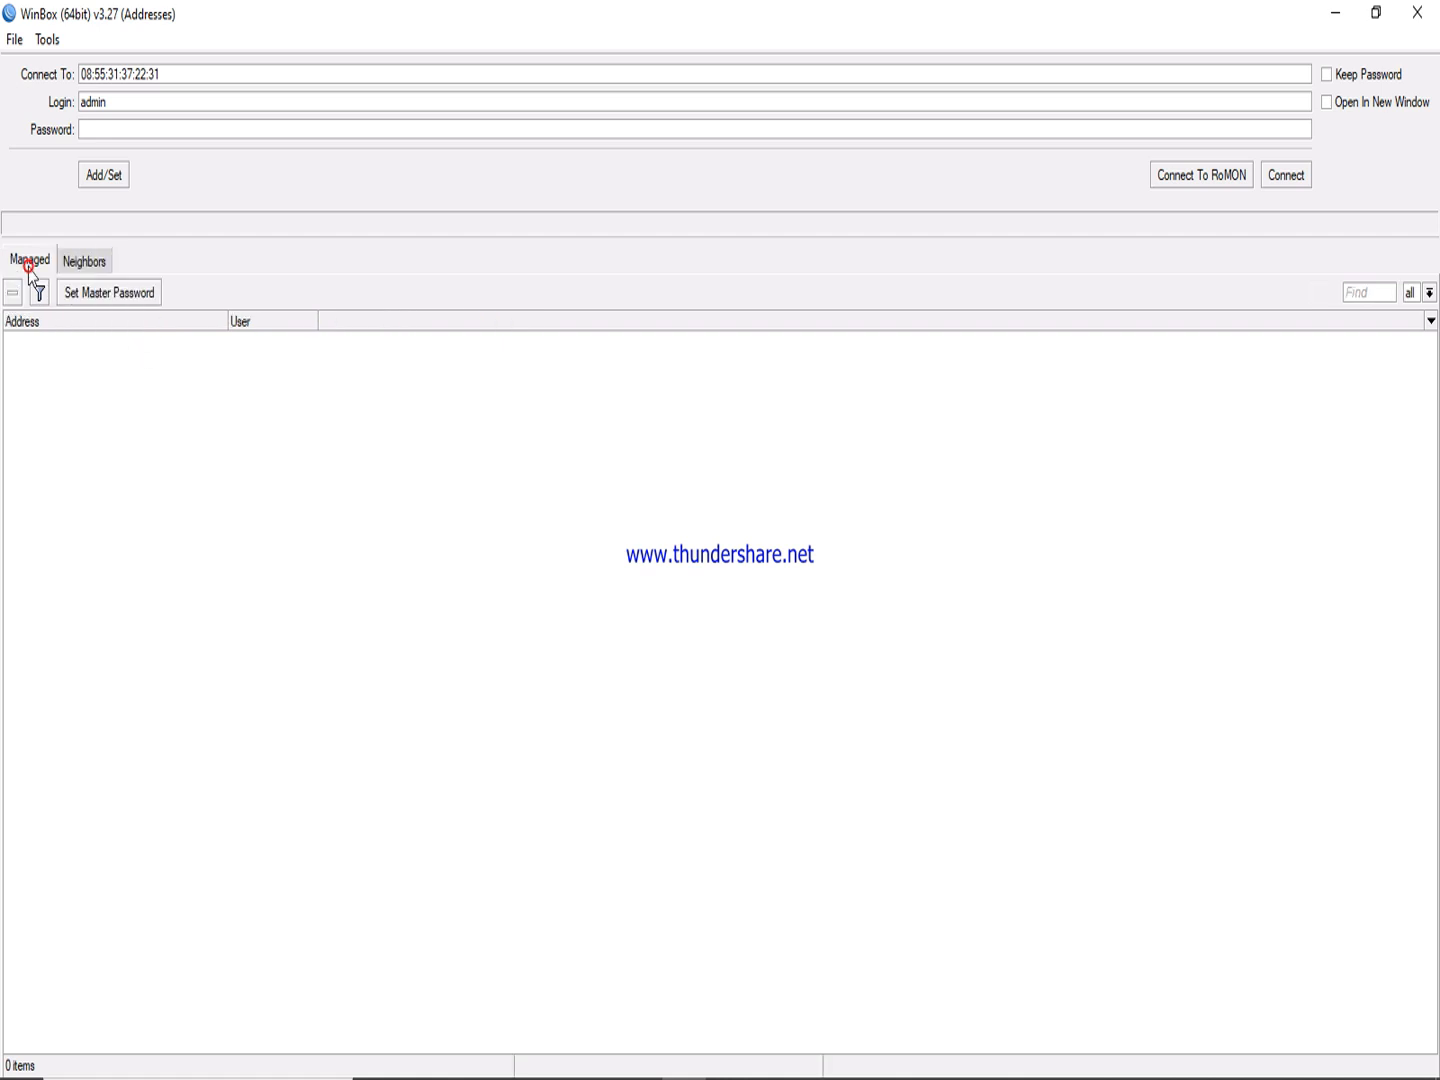
left_click(83, 262)
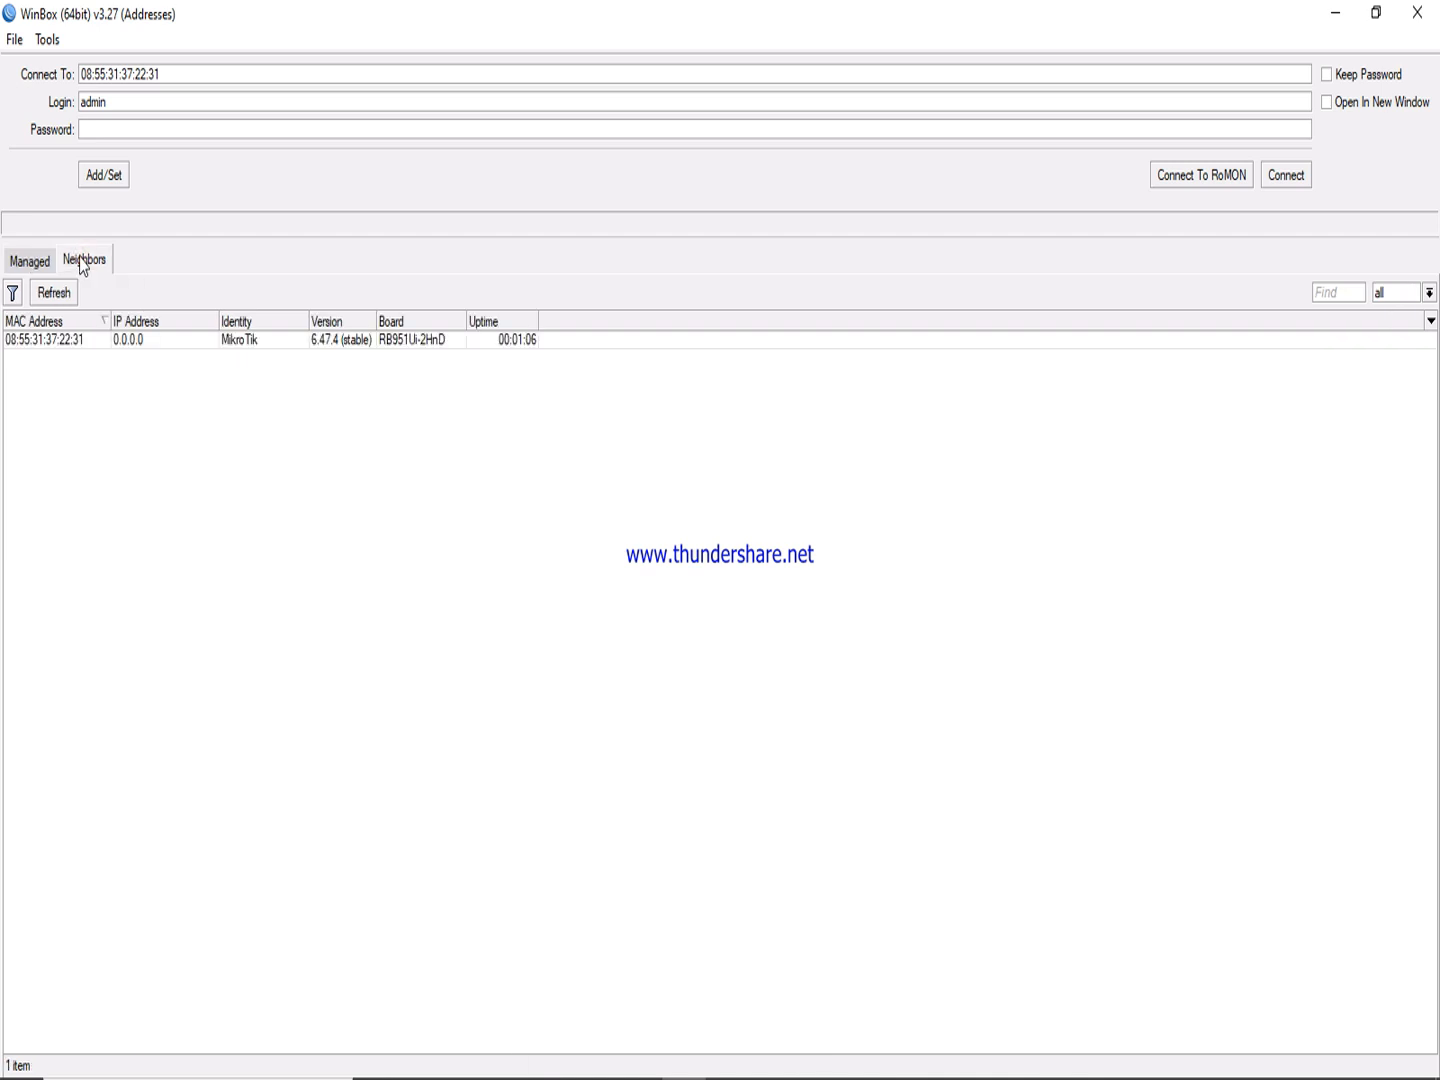
left_click(121, 341)
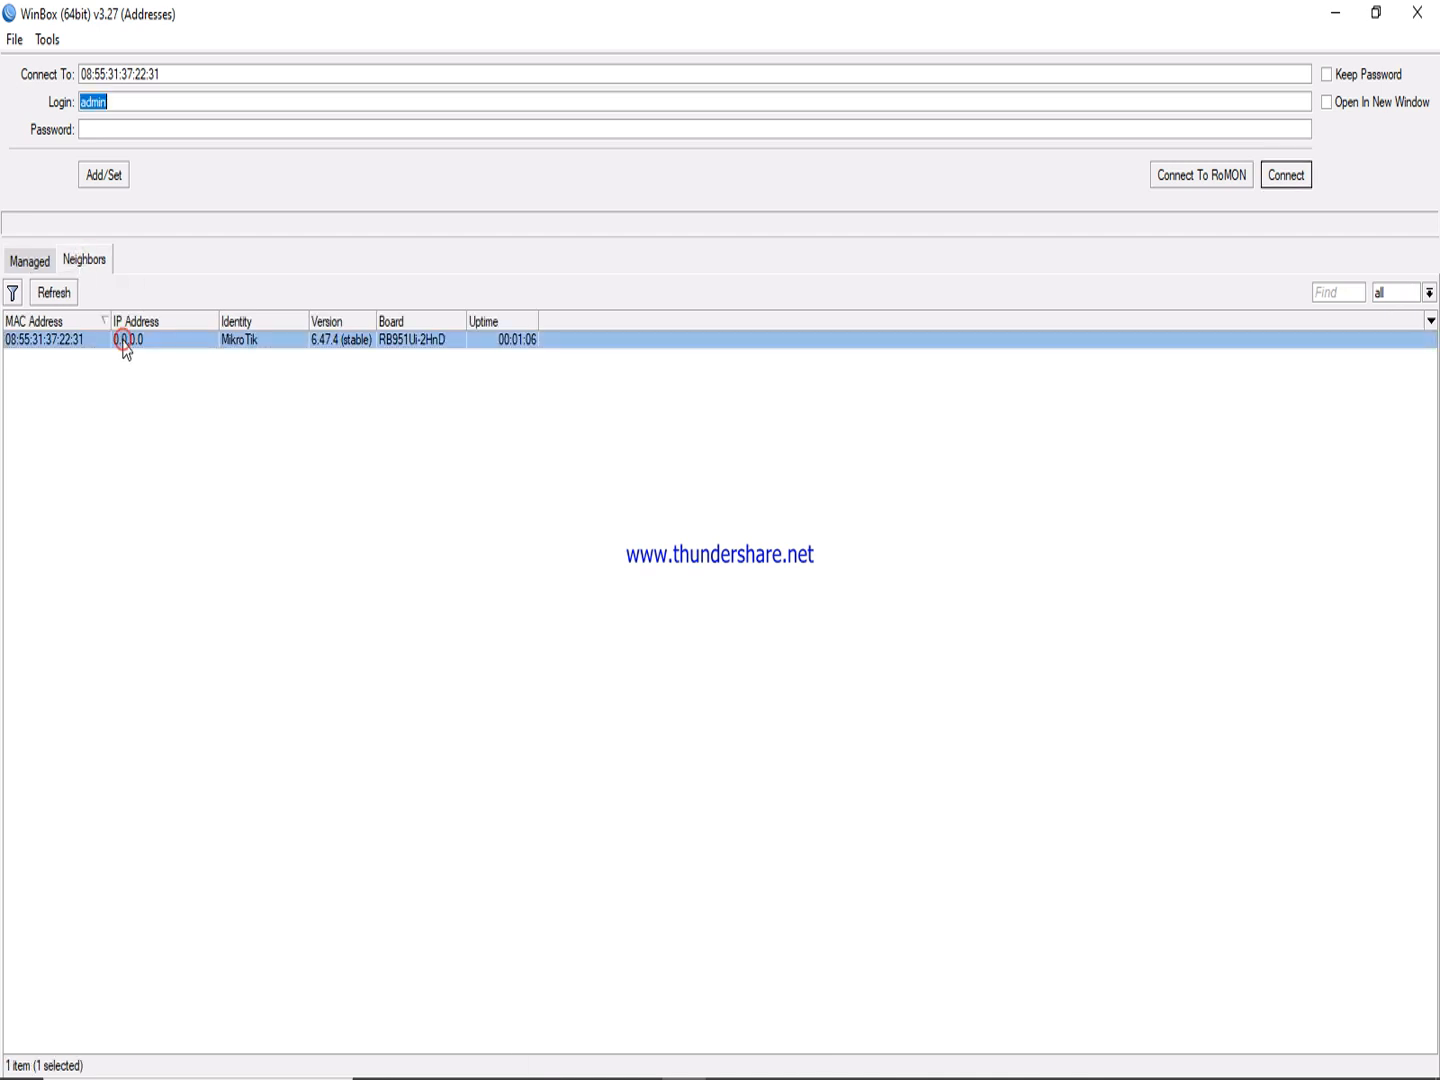
left_click(1272, 178)
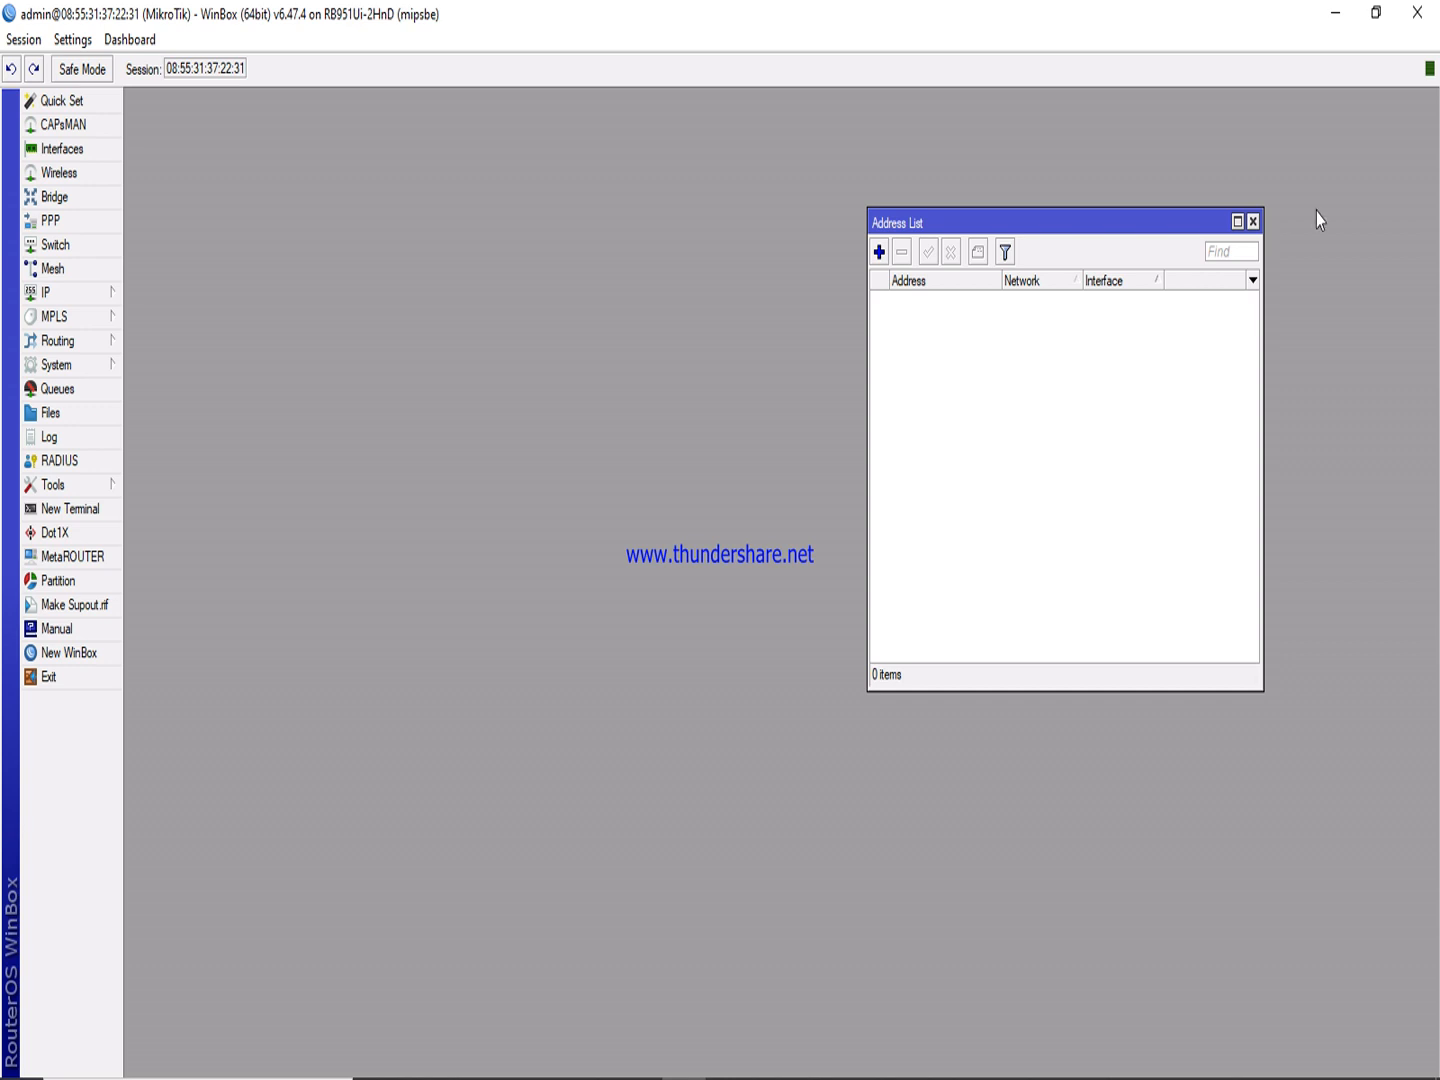
Close the router session, reopen WinBox and reconnect to the neighboring MikroTik using its MAC address.
left_click(1414, 13)
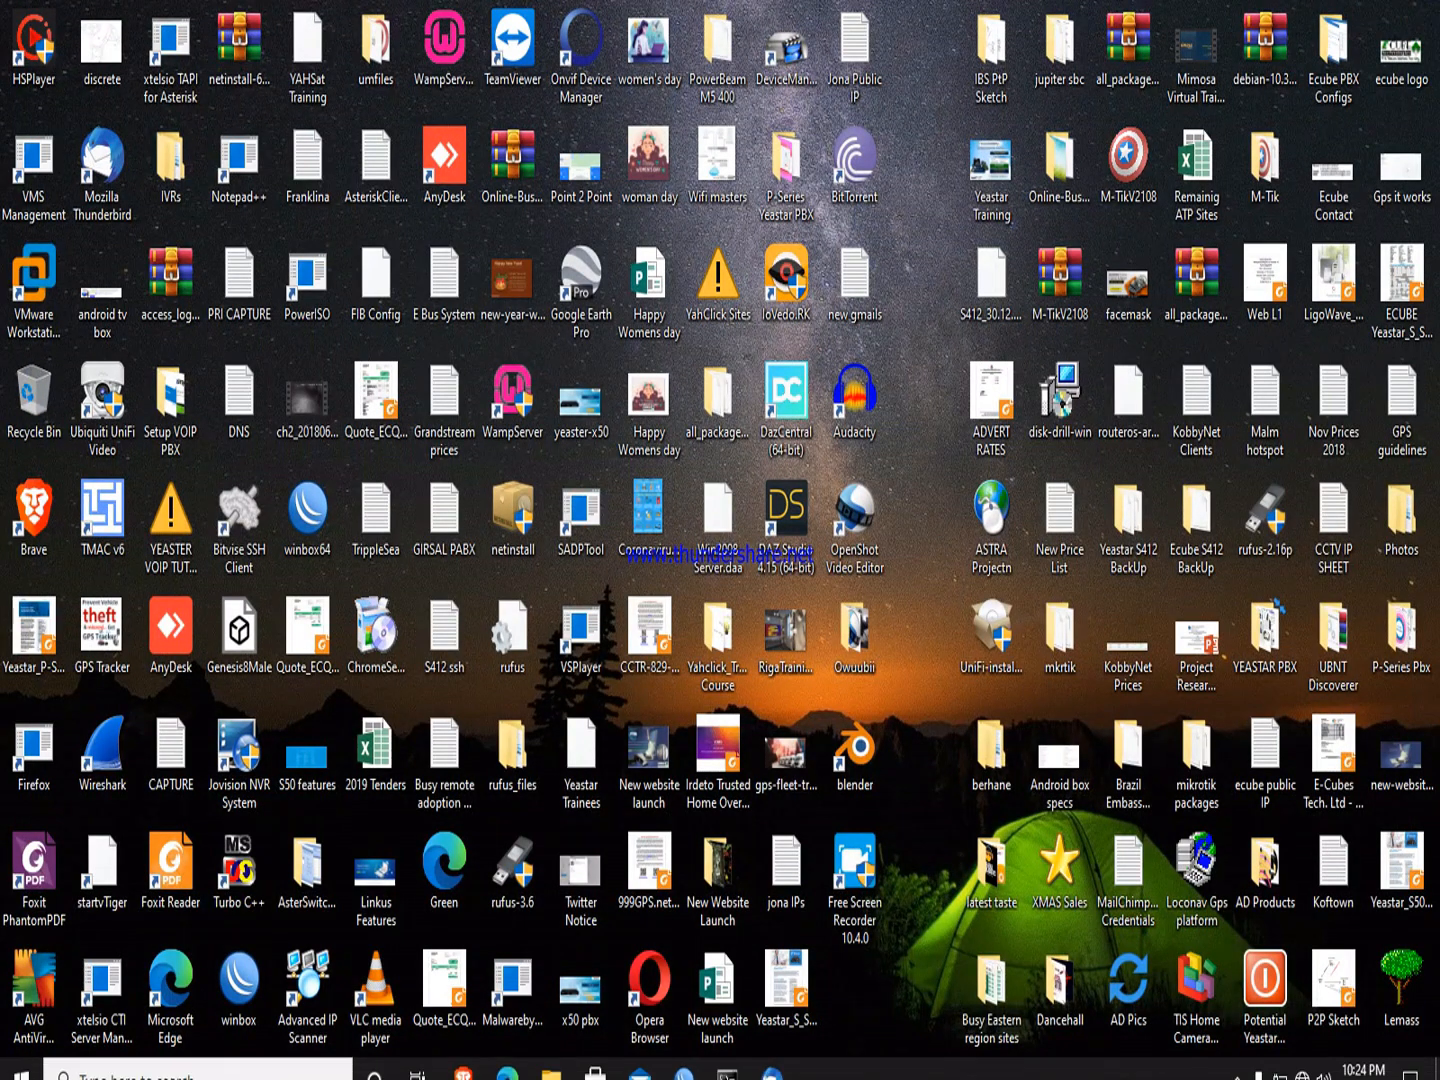
left_click(700, 1052)
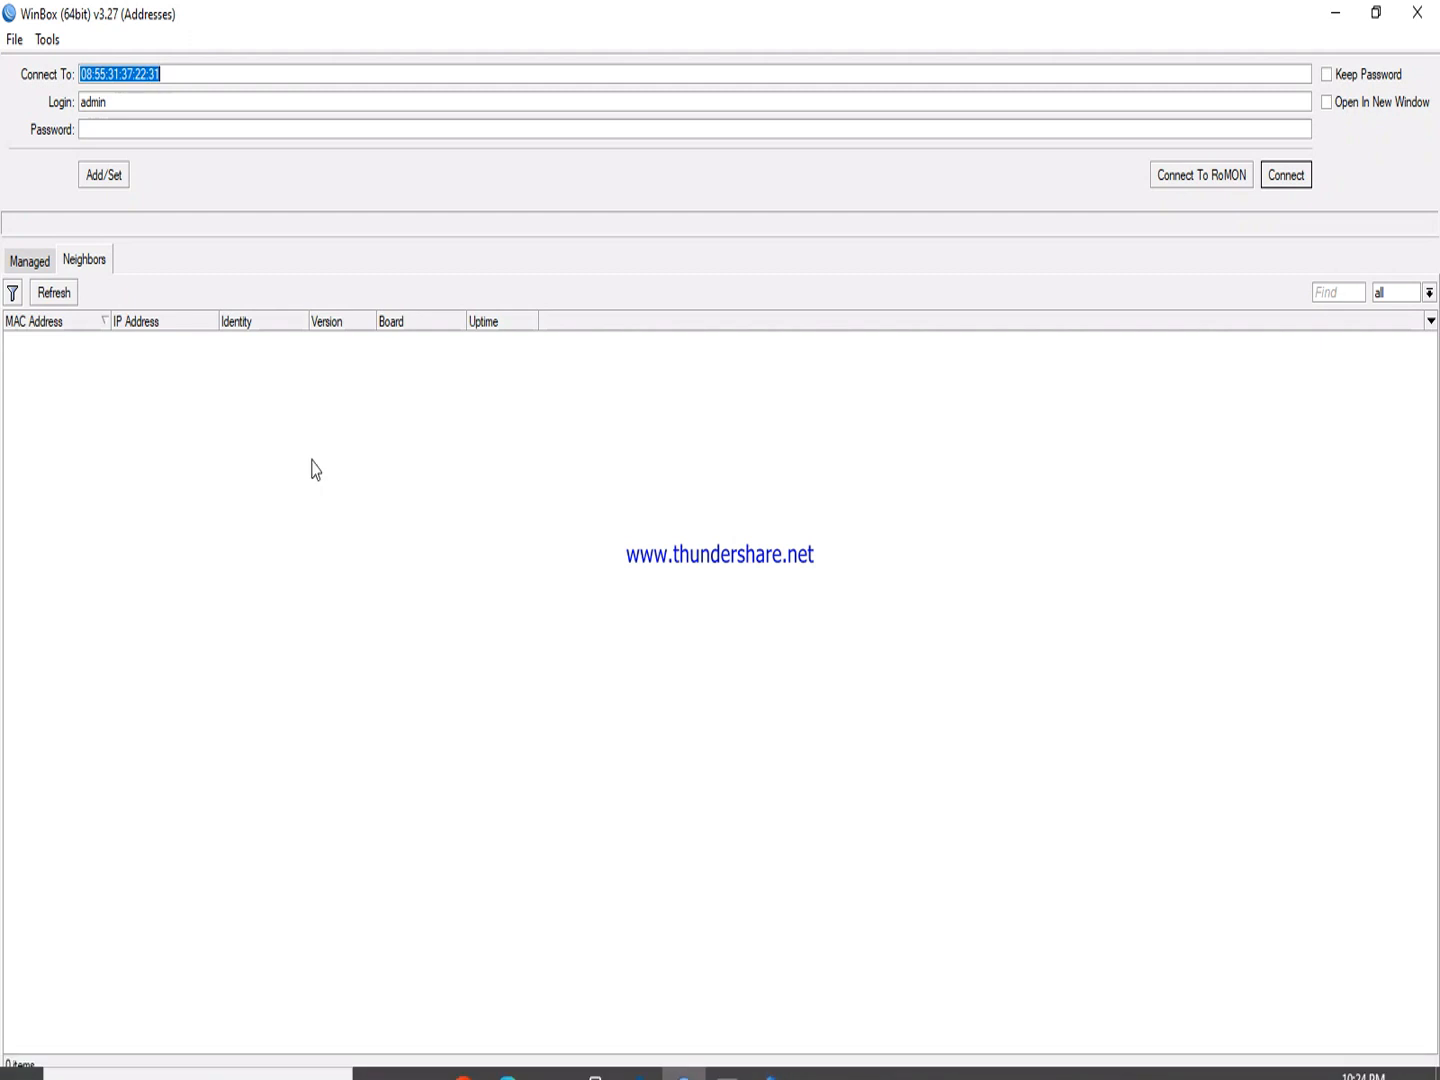
left_click(124, 343)
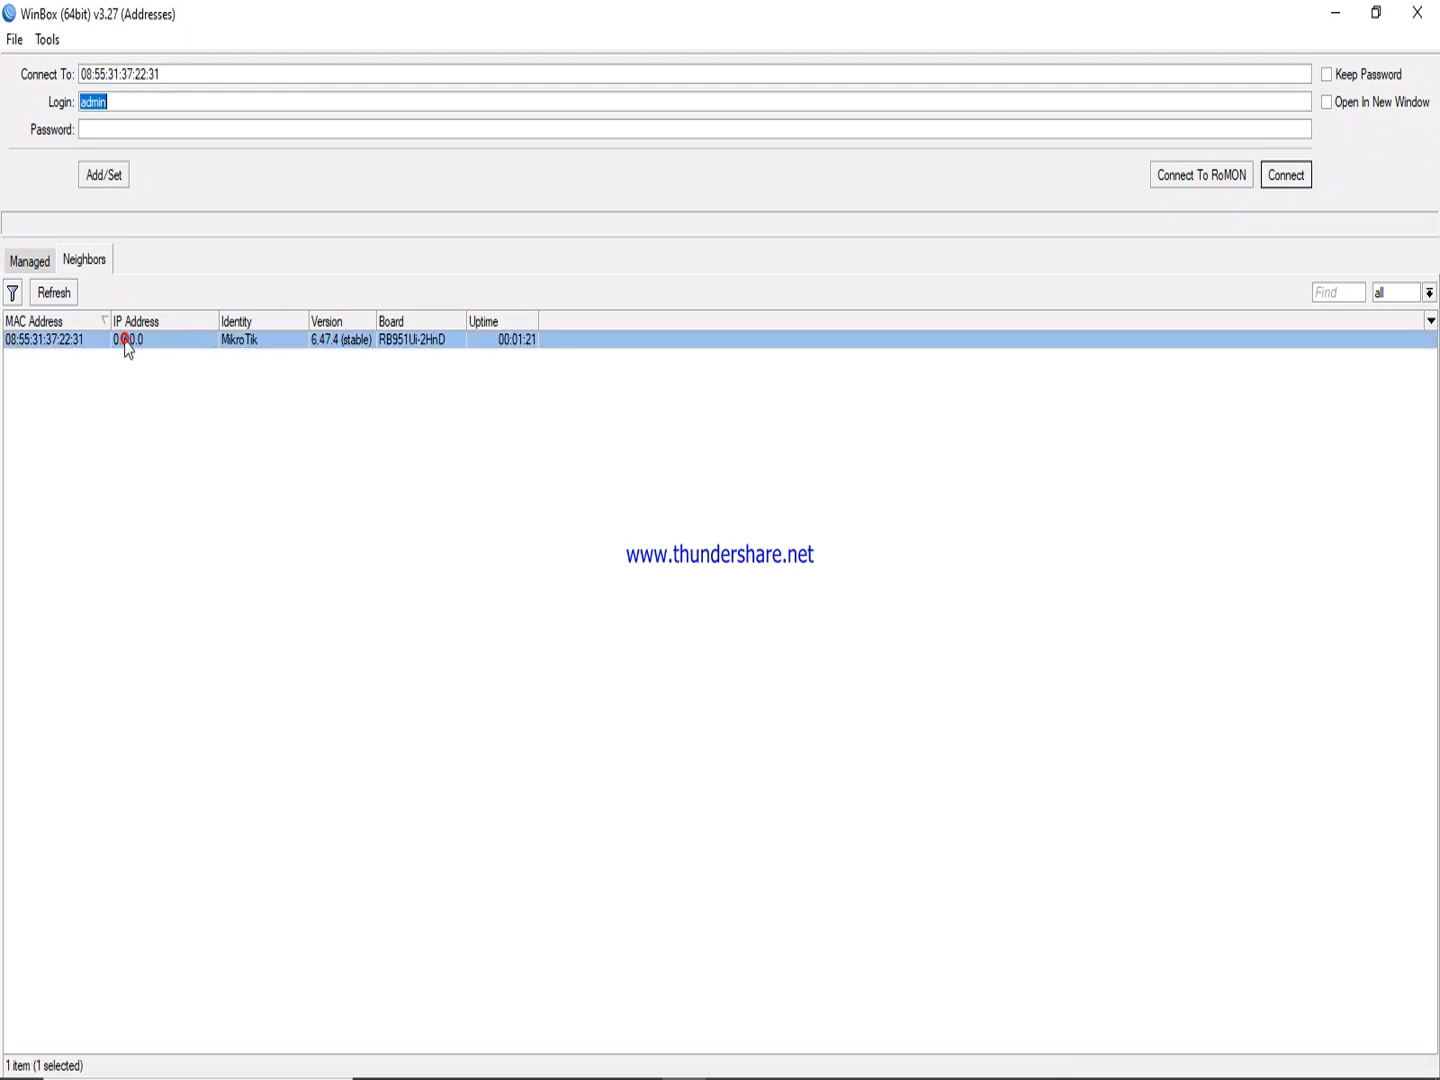
left_click(67, 342)
left_click(1288, 177)
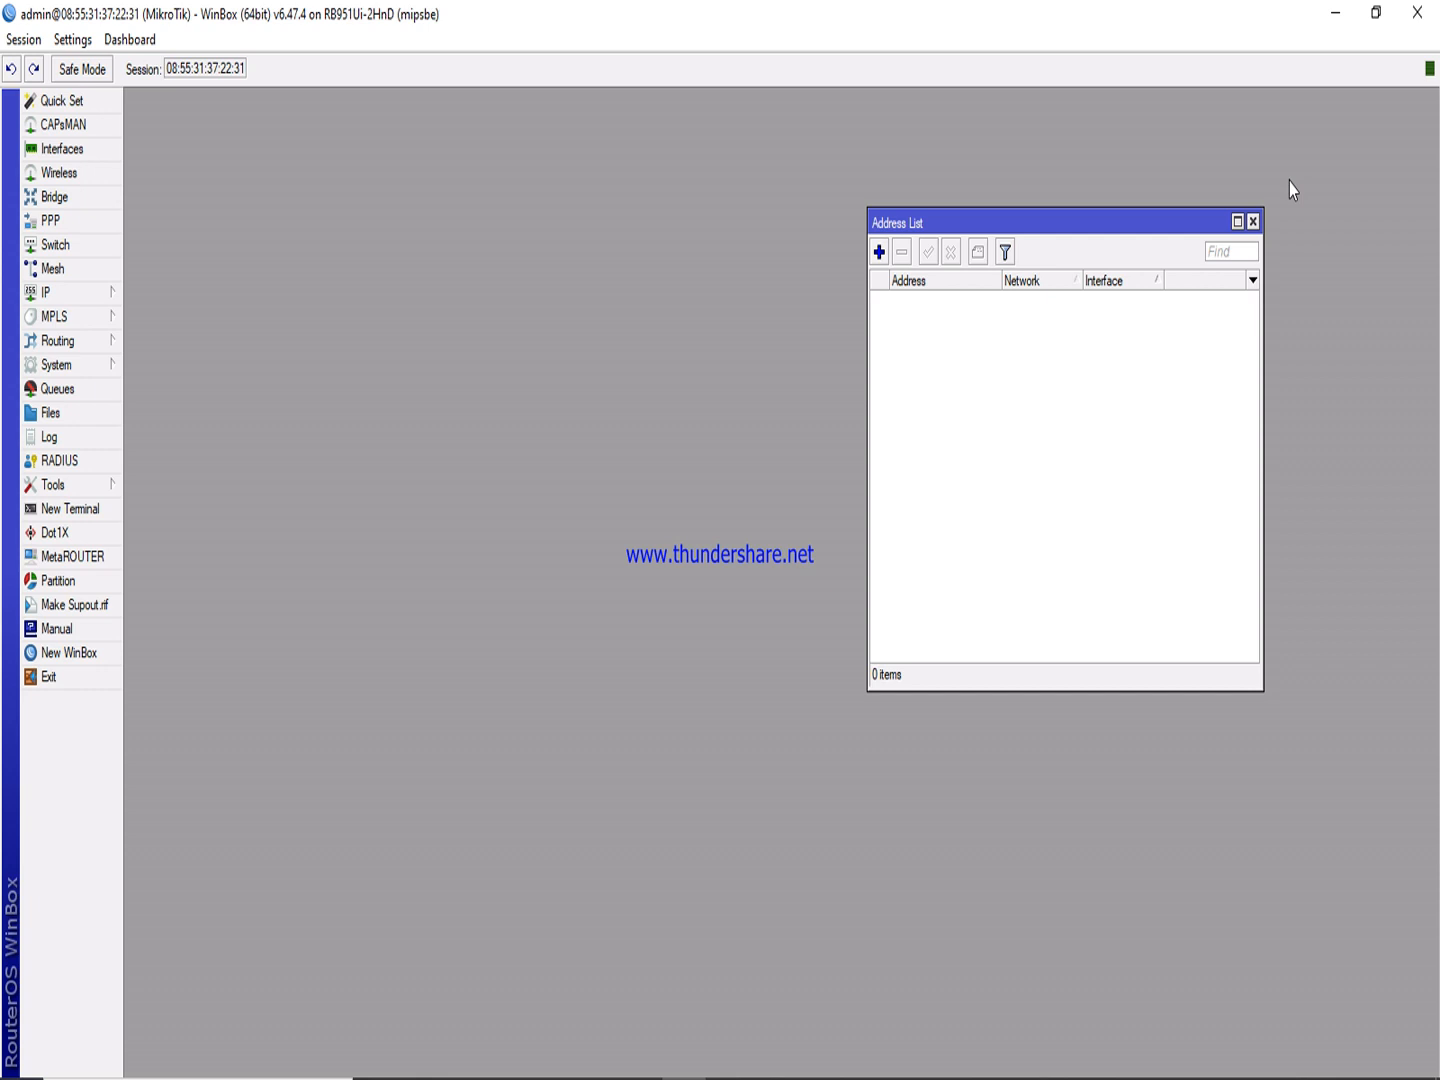
Close the empty Address List and open the router's list of installed system packages.
left_click(1252, 221)
left_click(737, 513)
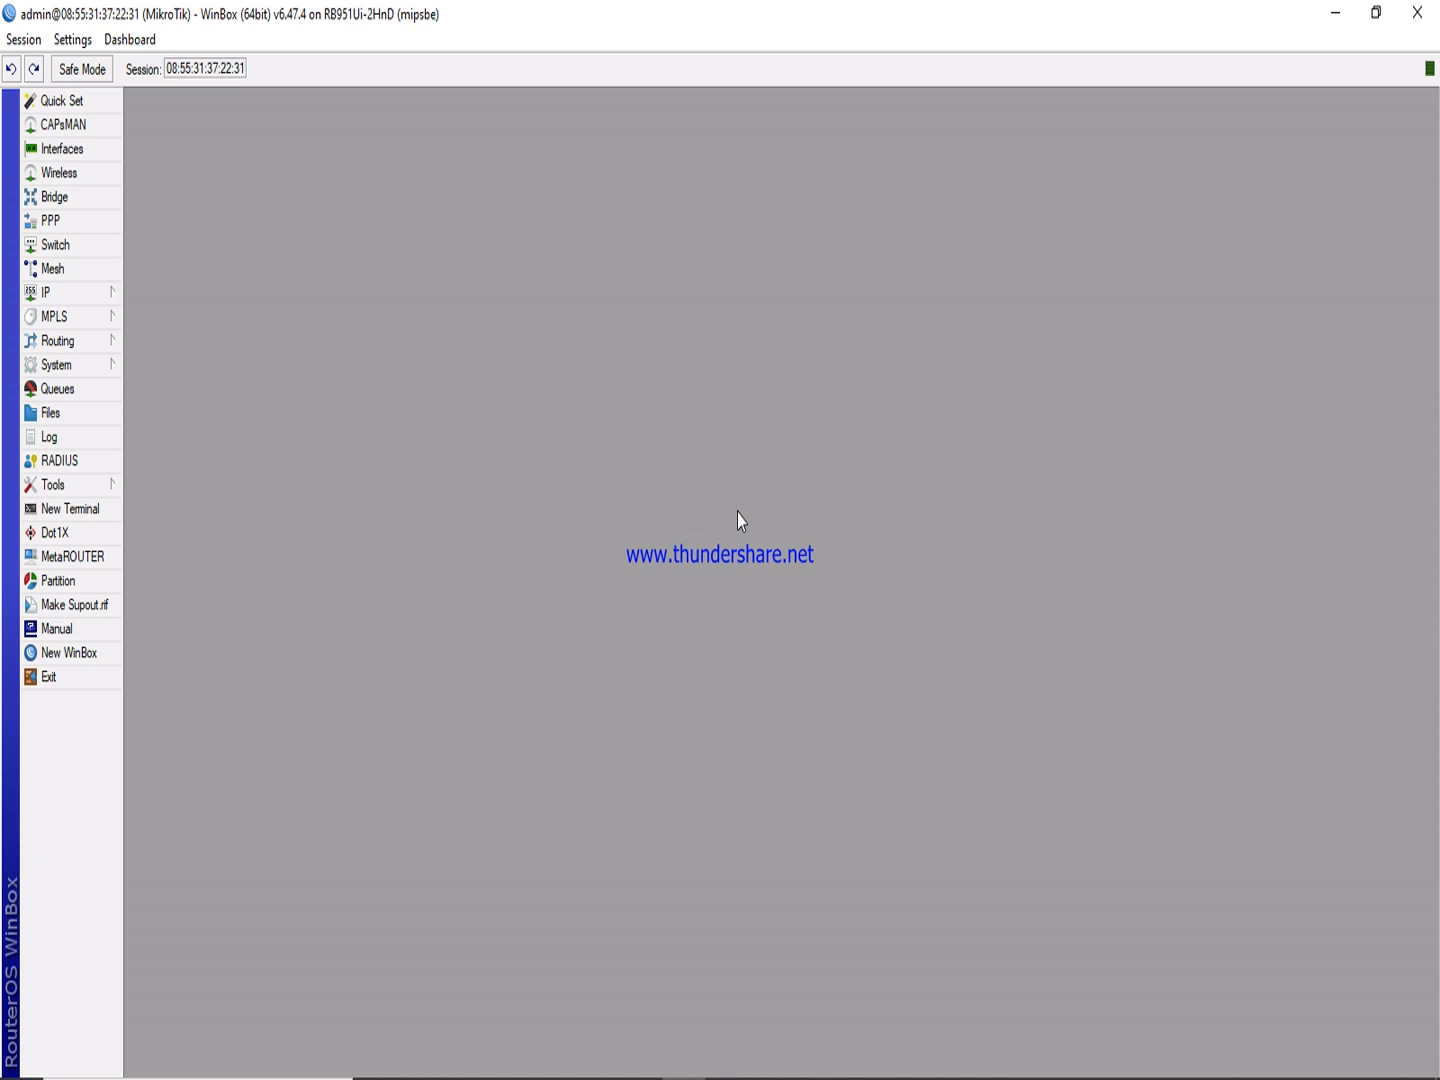
left_click(80, 293)
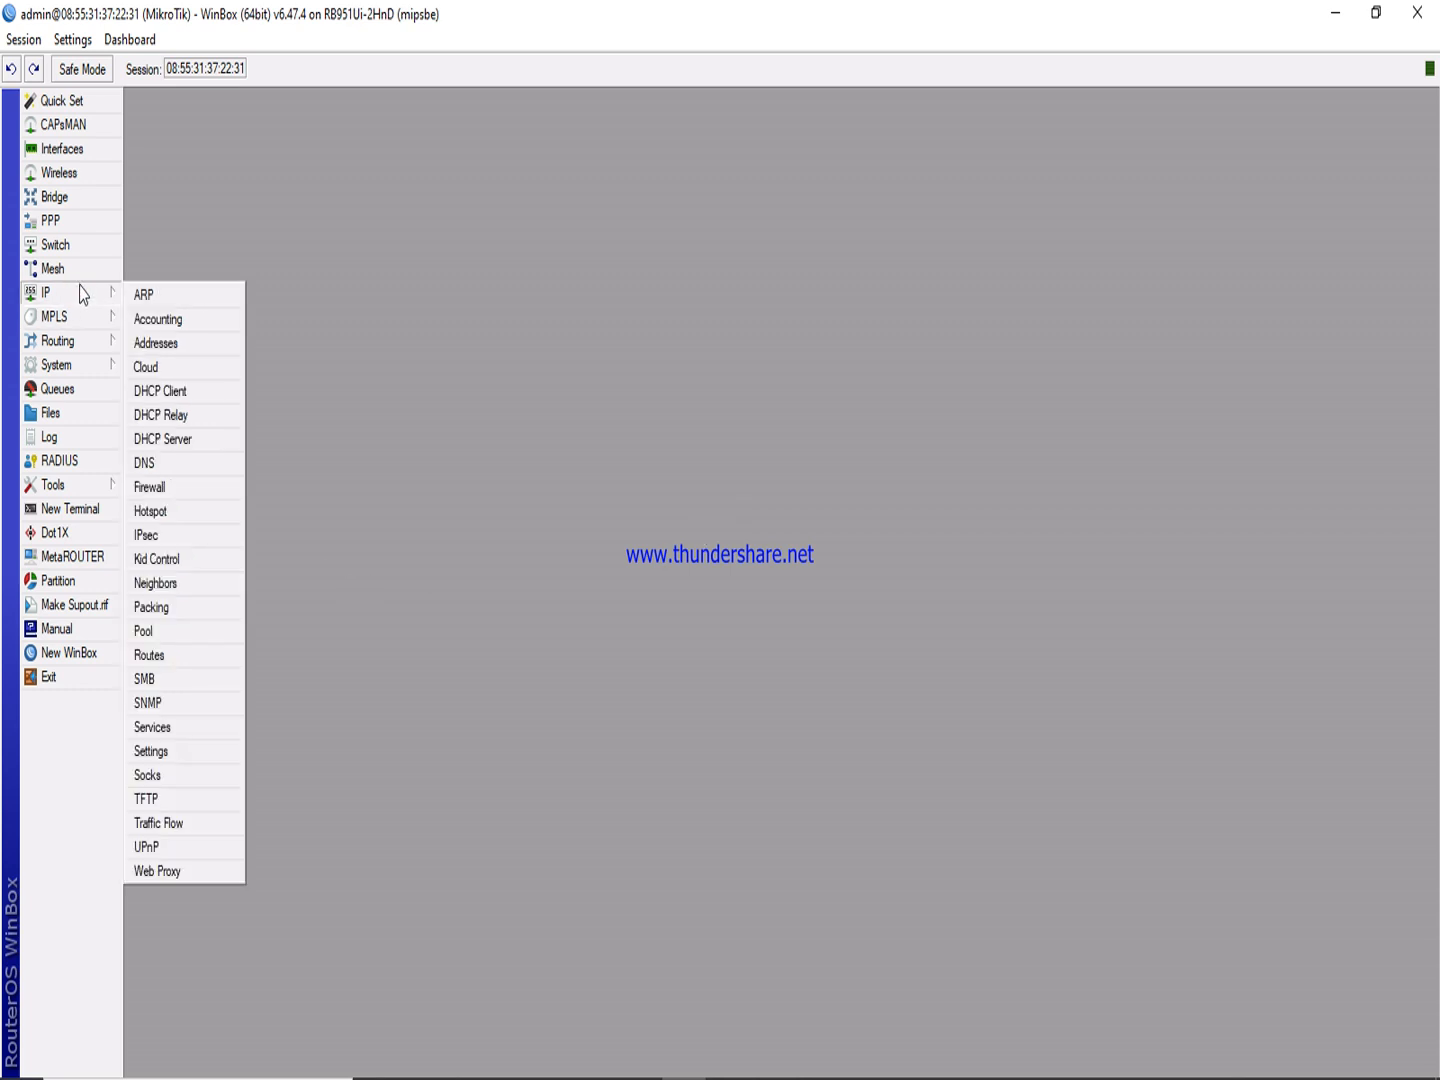
left_click(392, 163)
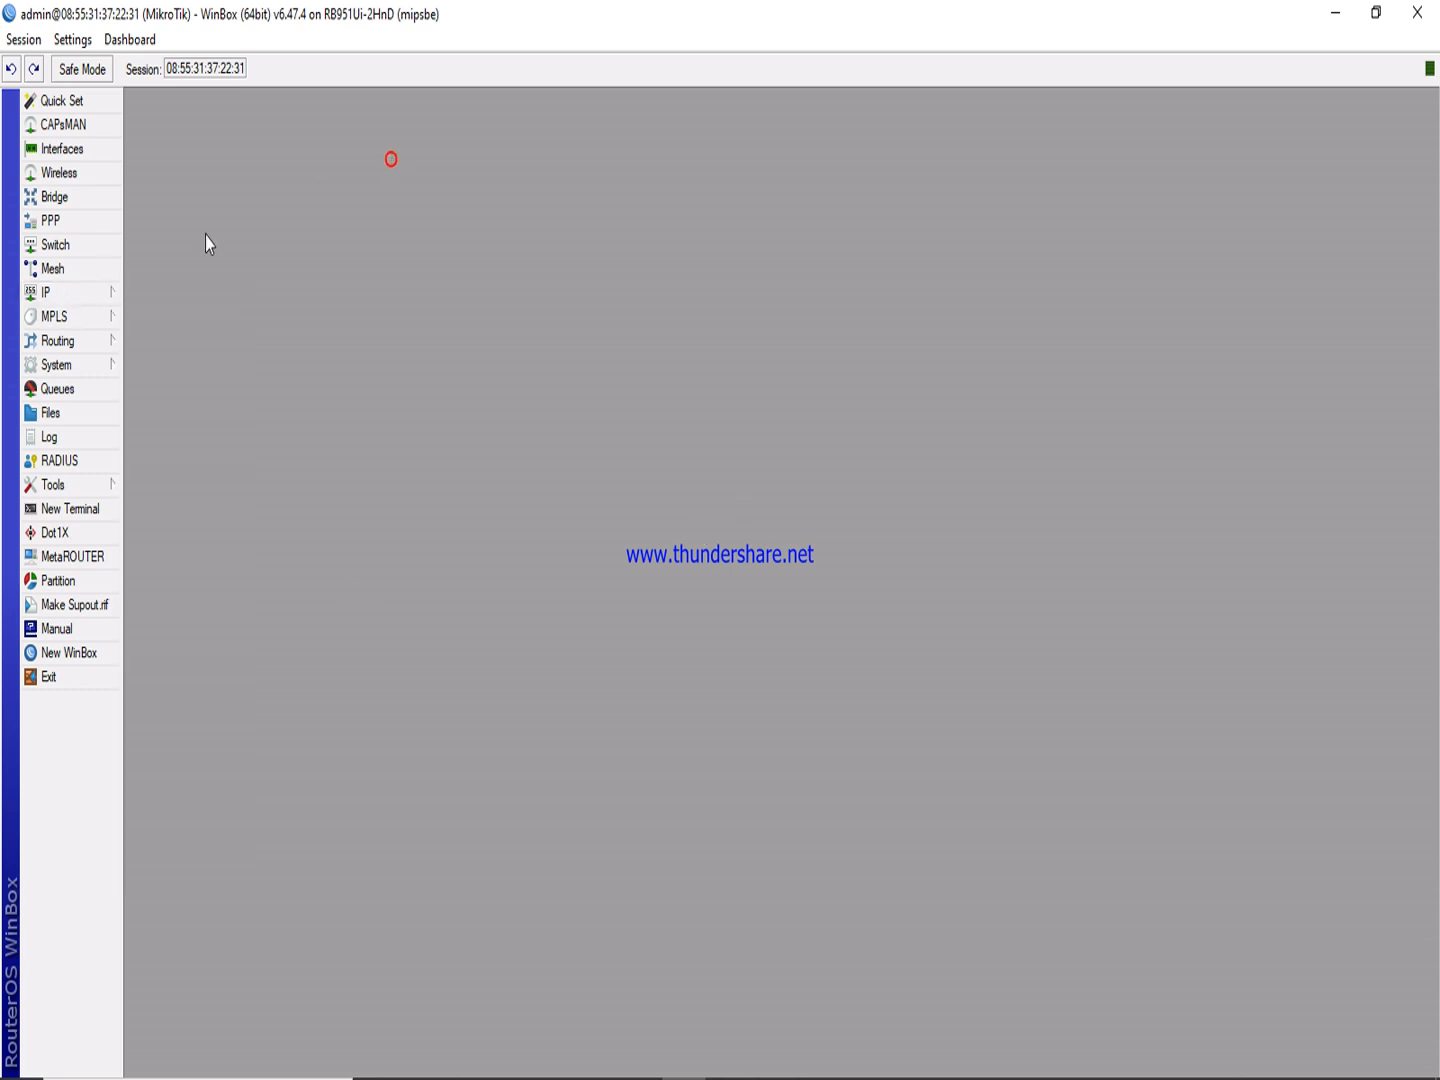
left_click(67, 368)
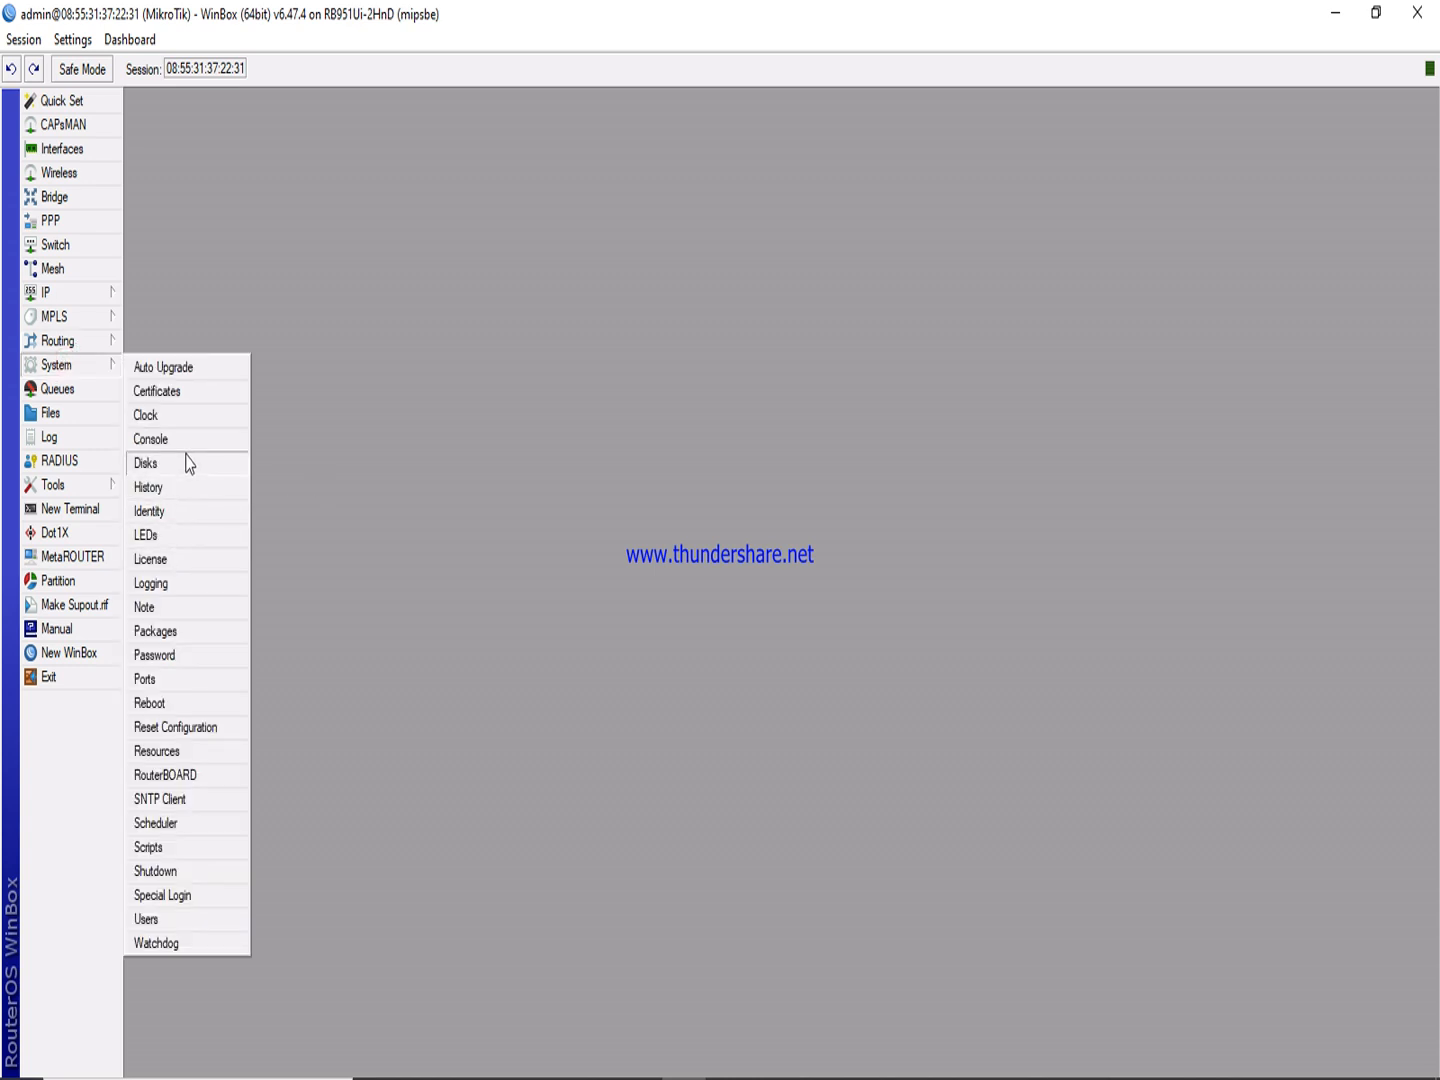
left_click(156, 631)
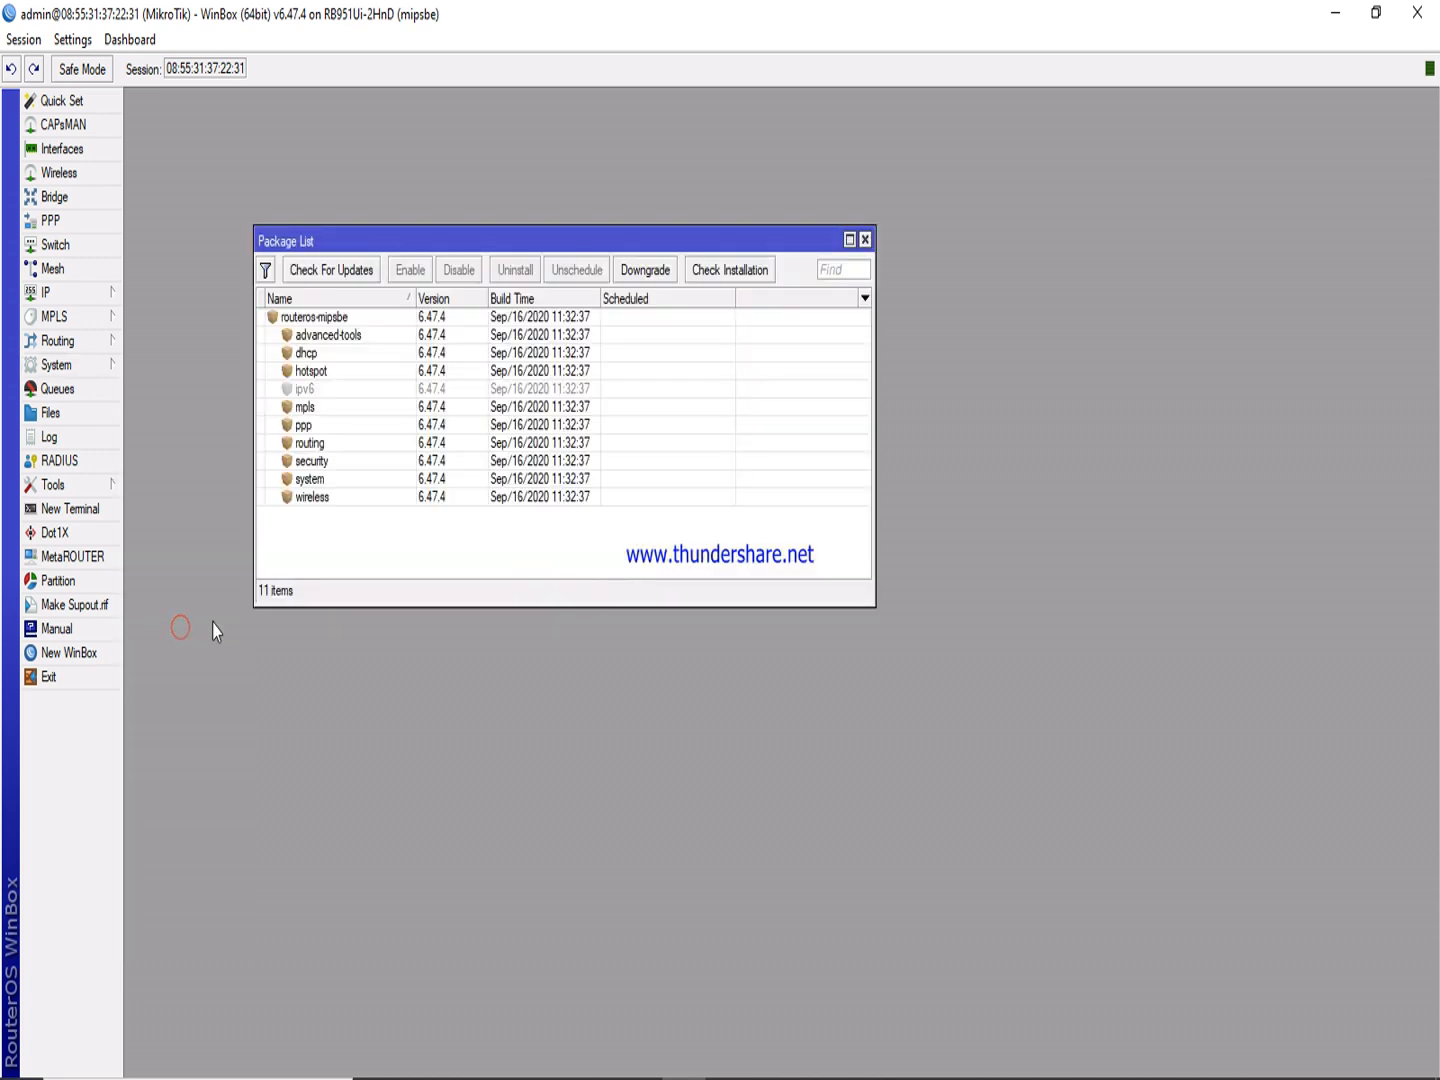
Go through the installed packages one by one, from routeros-mipsbe to wireless, and move the Package List window aside.
left_click_drag(449, 236, 721, 350)
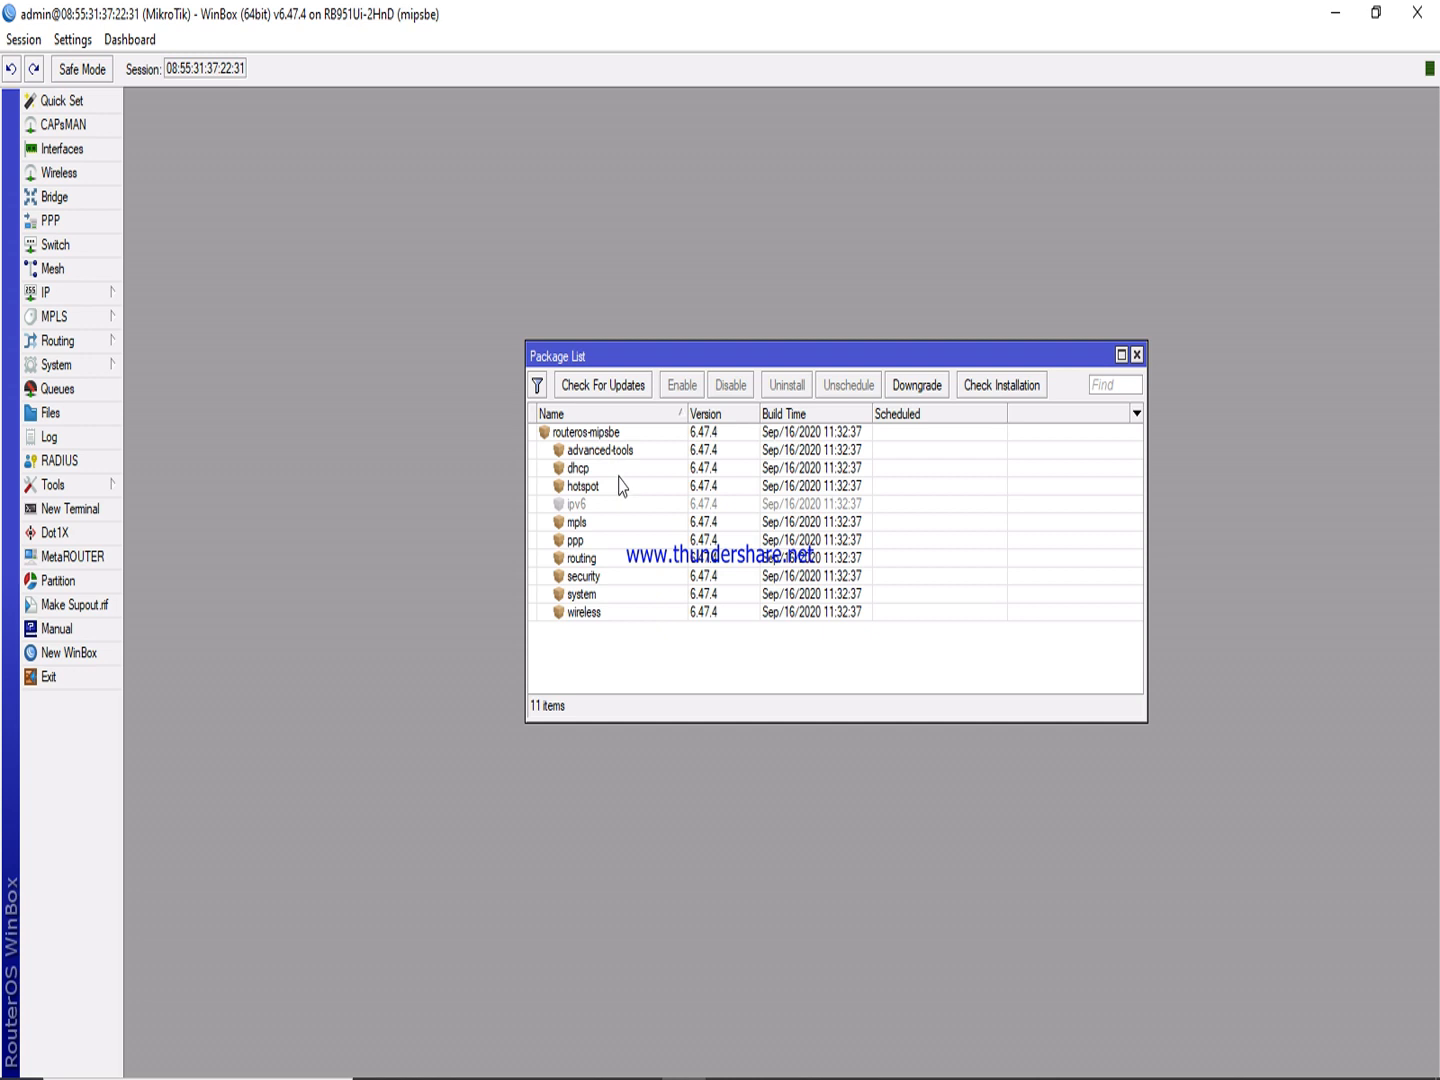
left_click(591, 432)
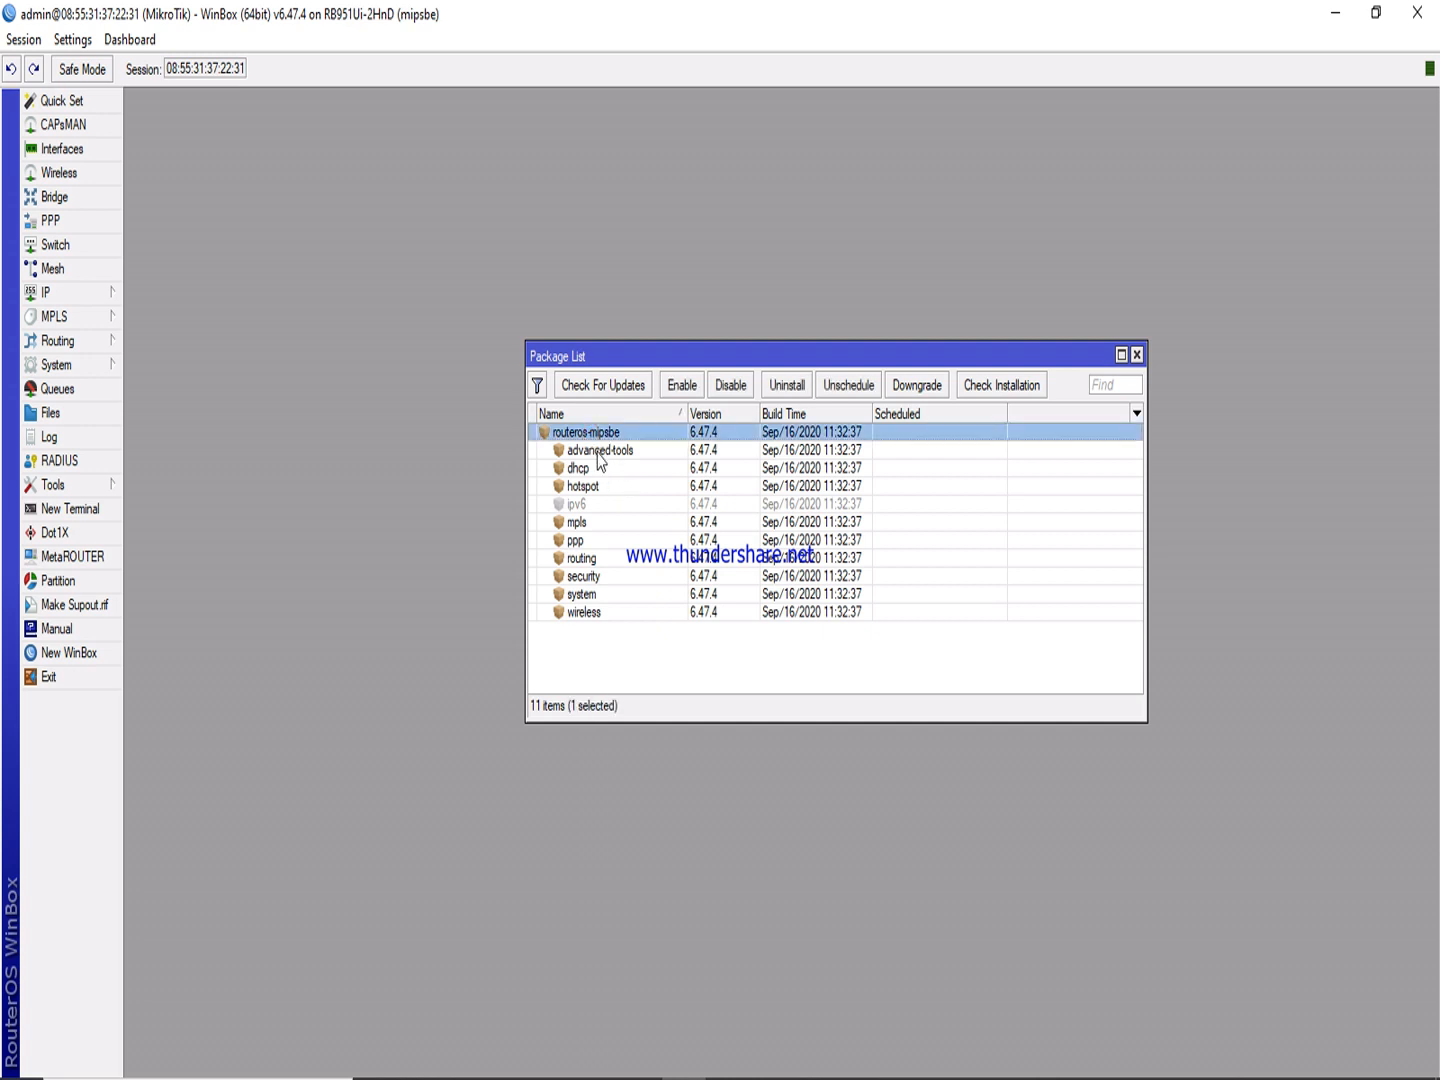
left_click(598, 452)
left_click(591, 469)
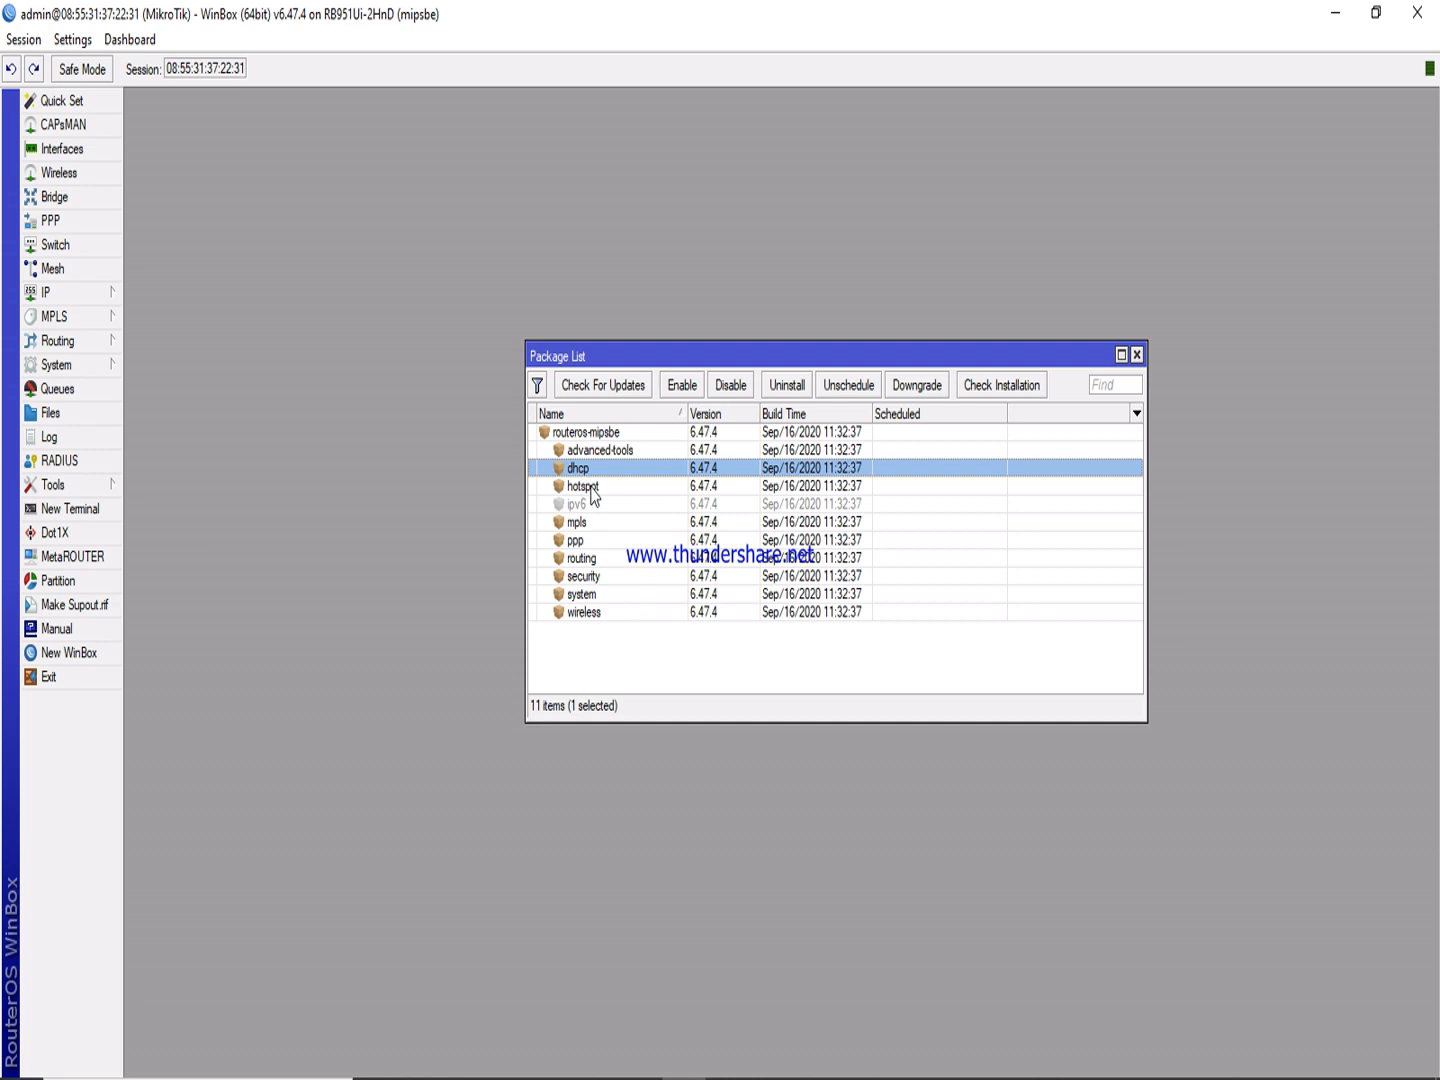
left_click(591, 488)
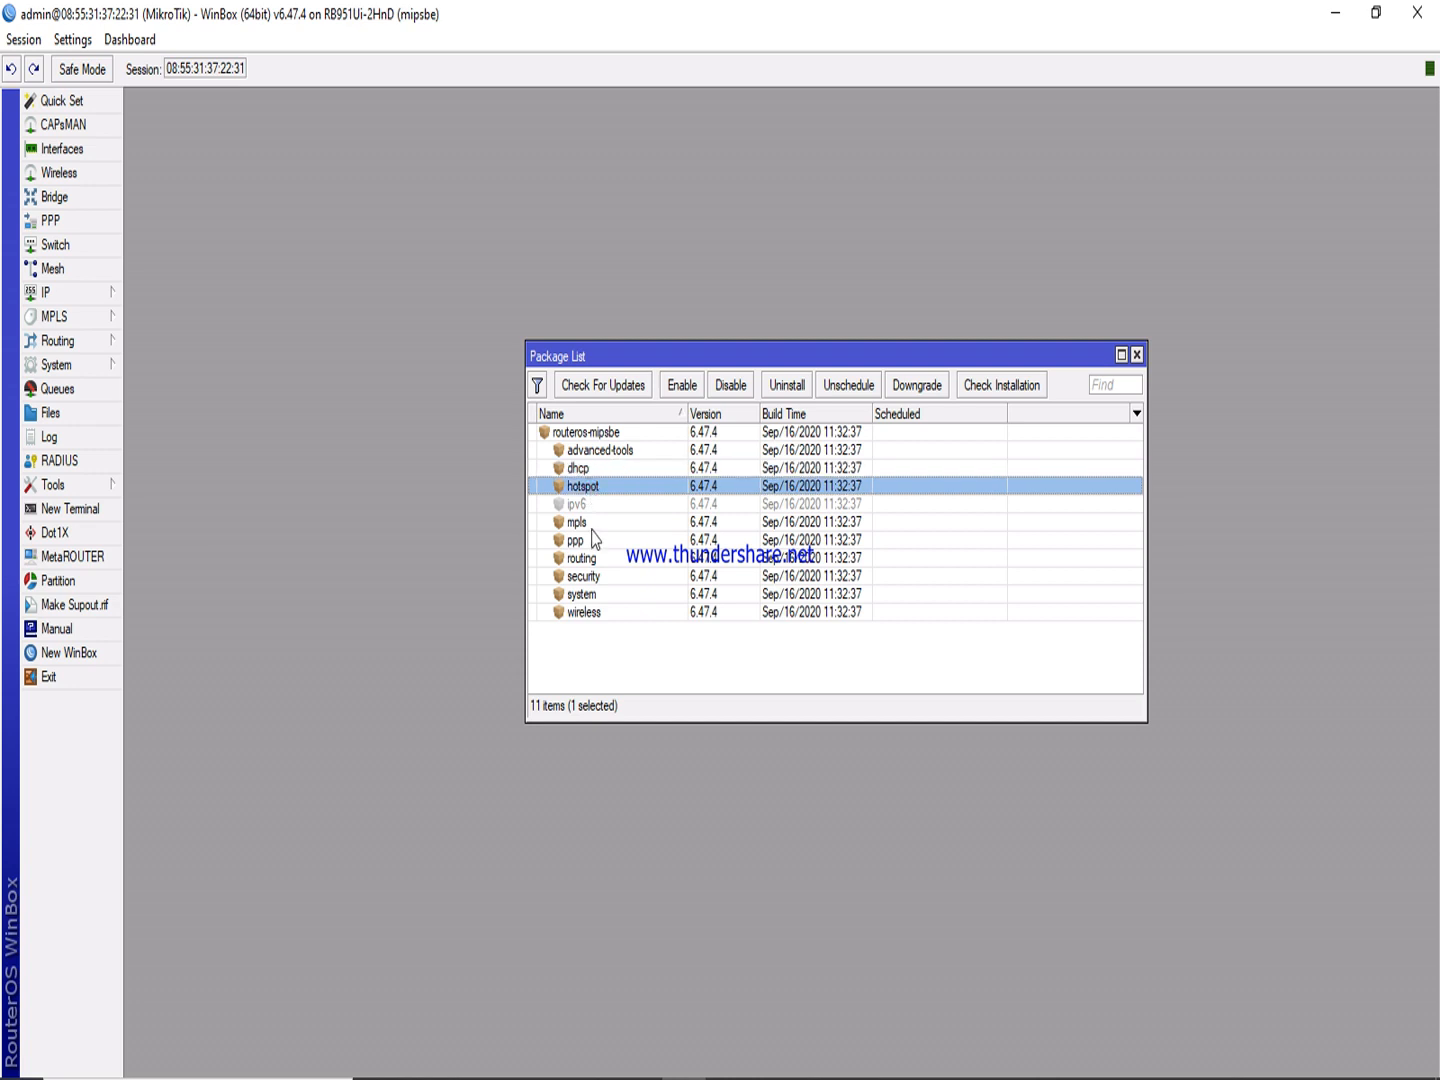
left_click(594, 522)
left_click(588, 540)
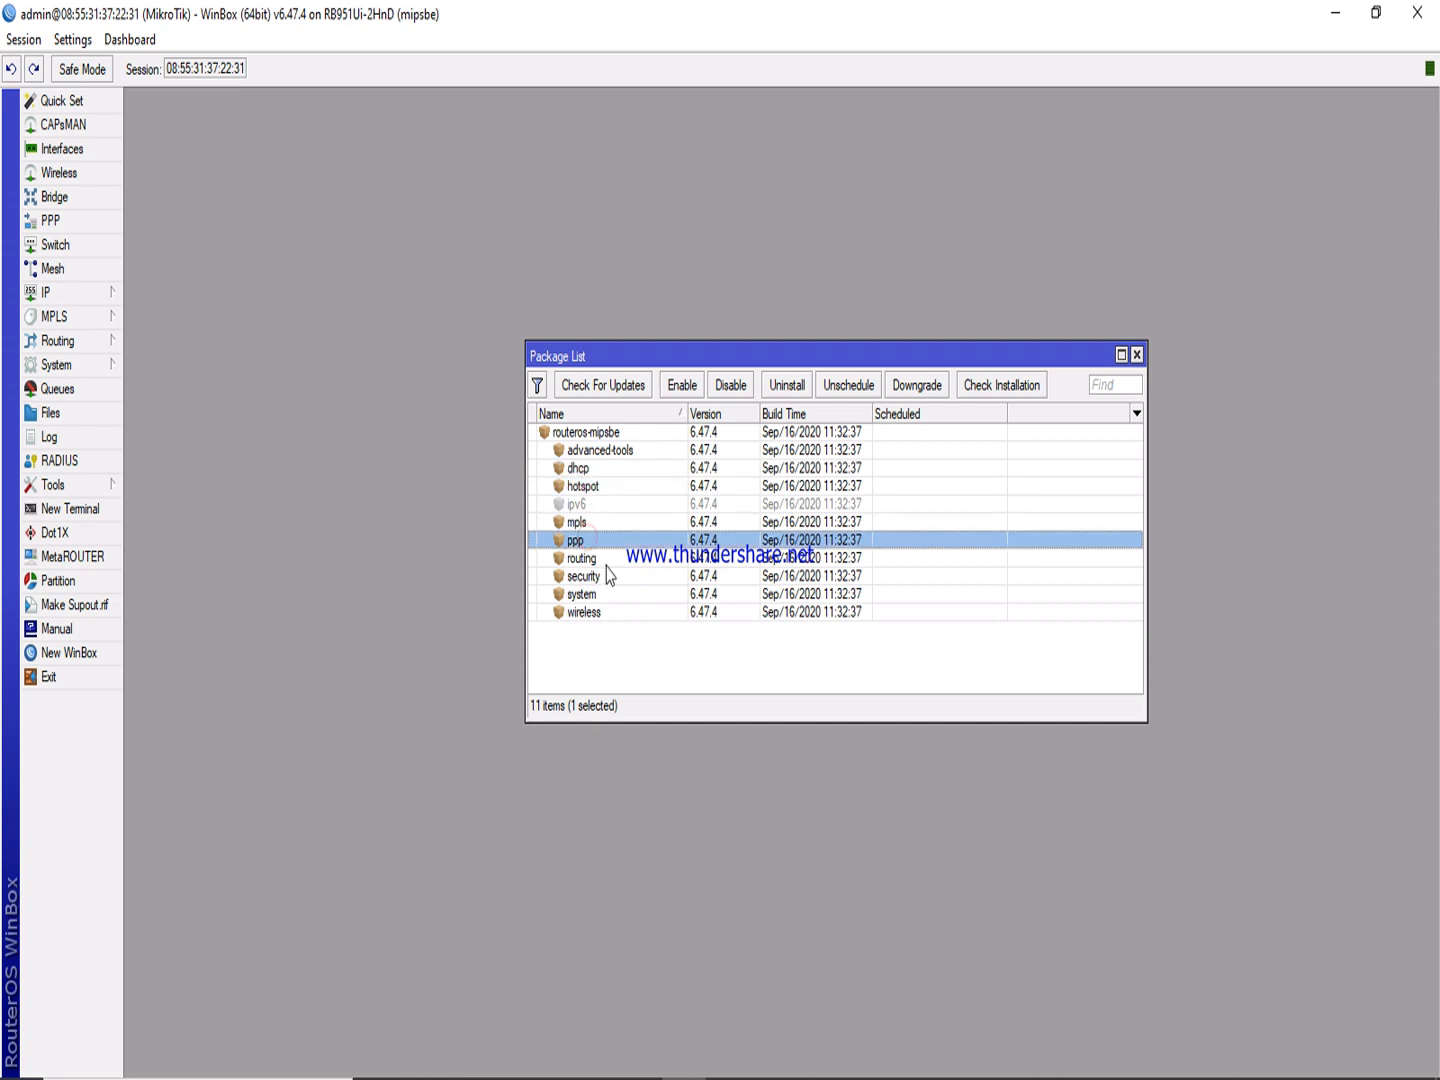
left_click(613, 559)
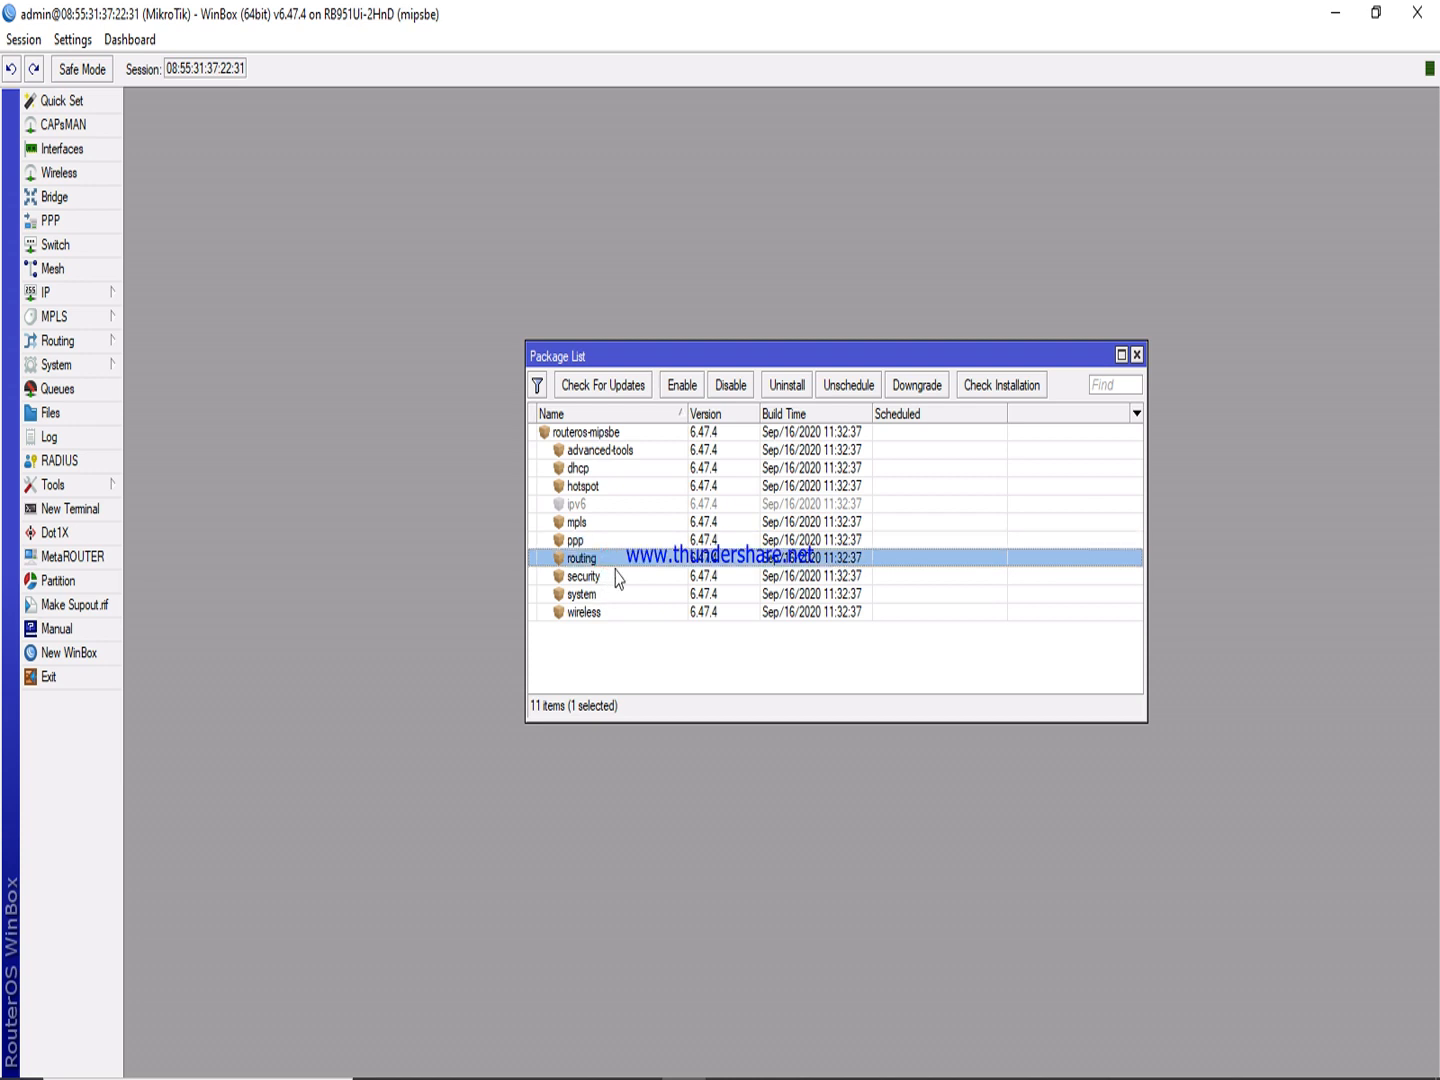
left_click(615, 575)
left_click(612, 594)
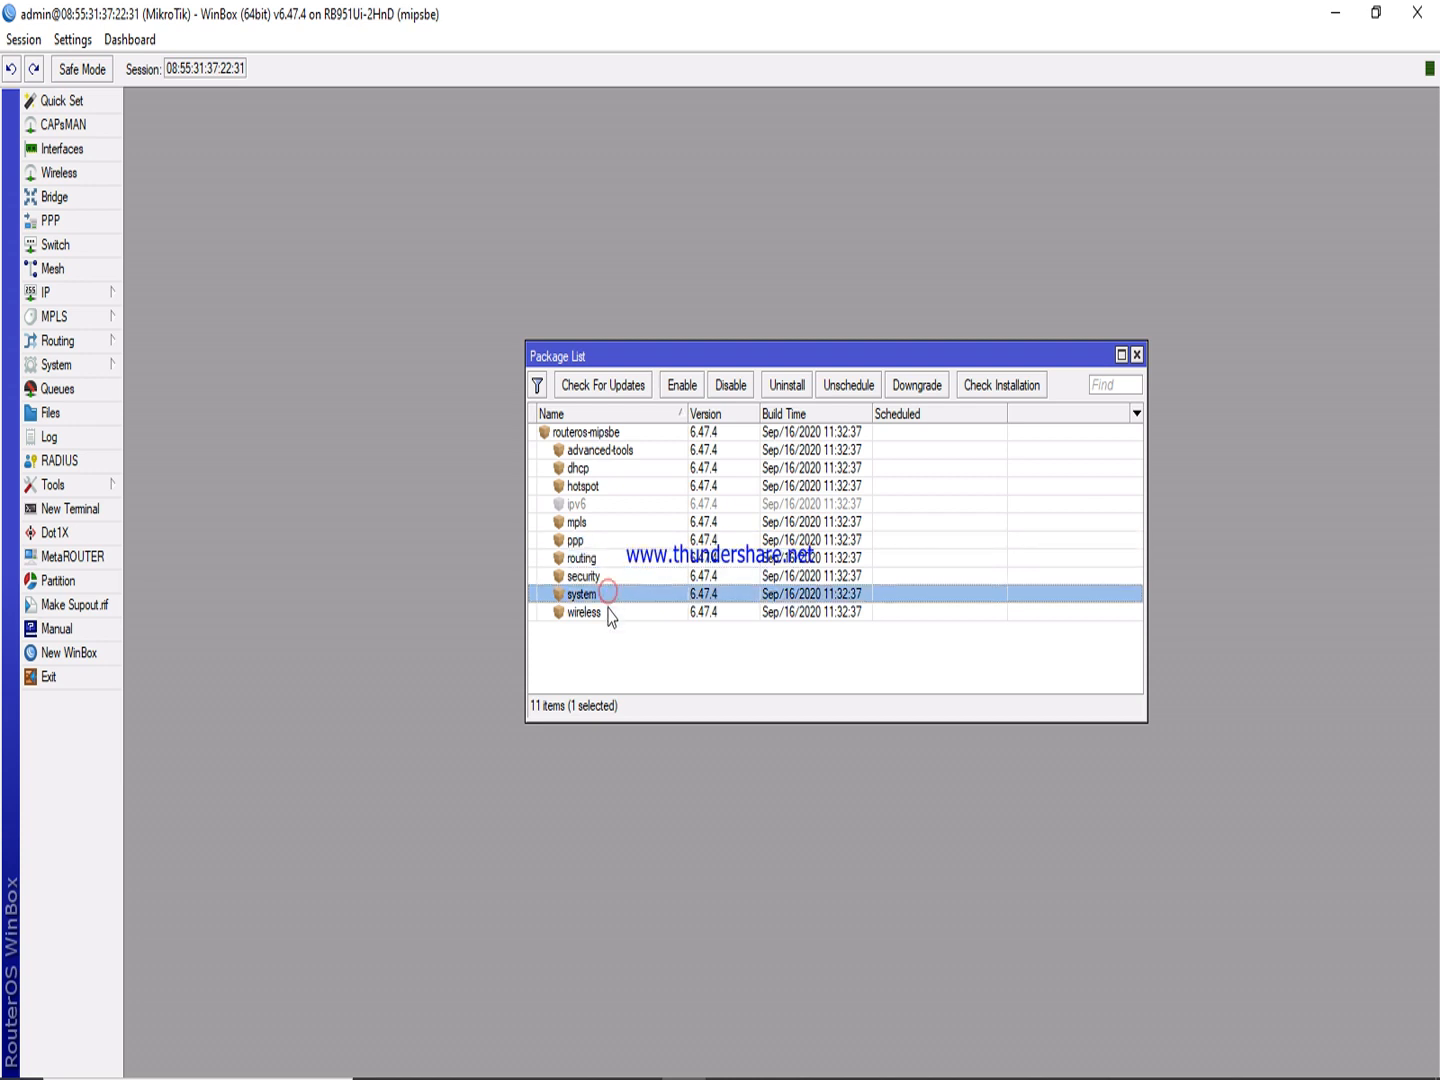
left_click(607, 612)
left_click(599, 653)
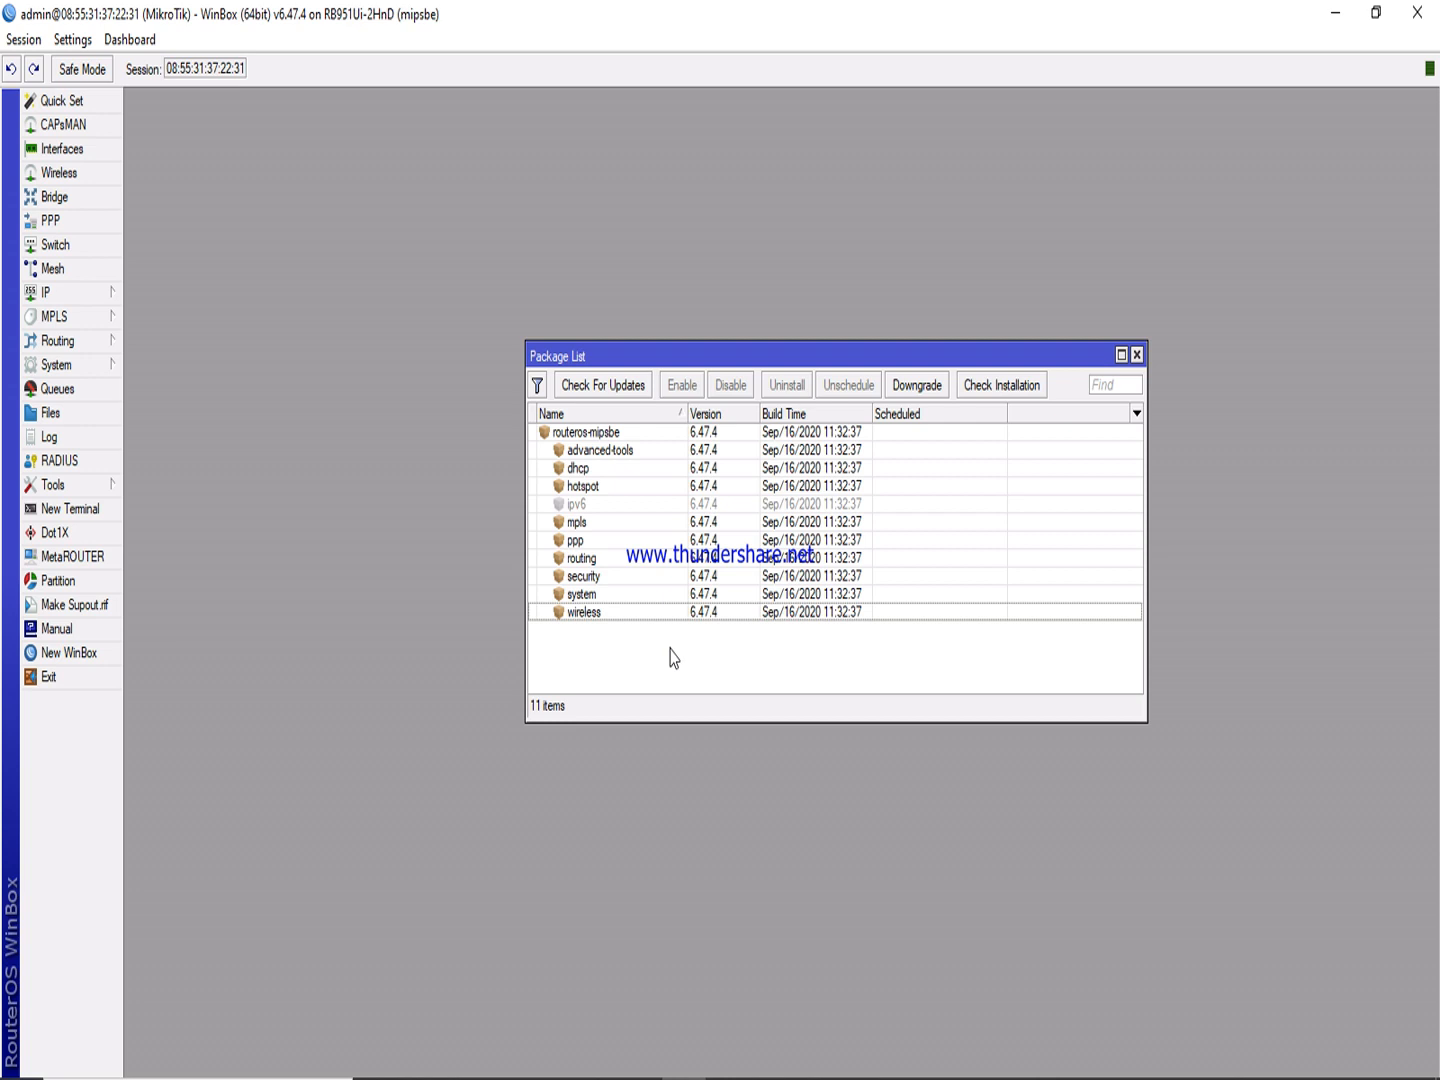
left_click_drag(1020, 360, 1295, 110)
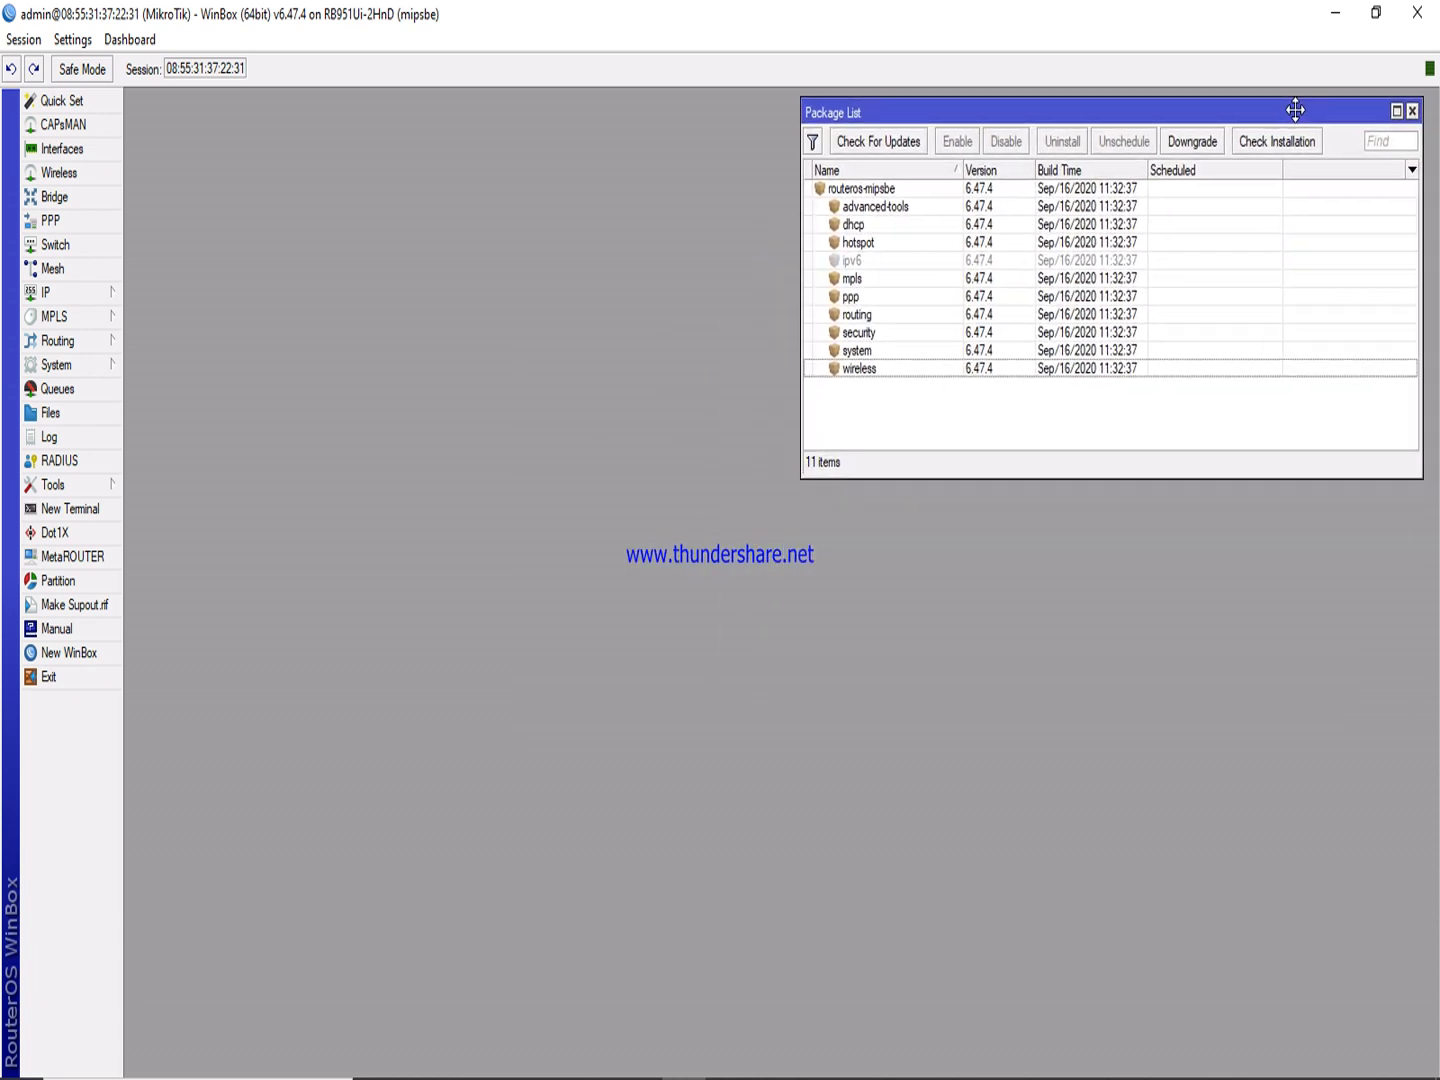
left_click(232, 455)
Open the router's IP Address List and add the address 192.168.0.1/24 on interface ether2.
left_click(64, 292)
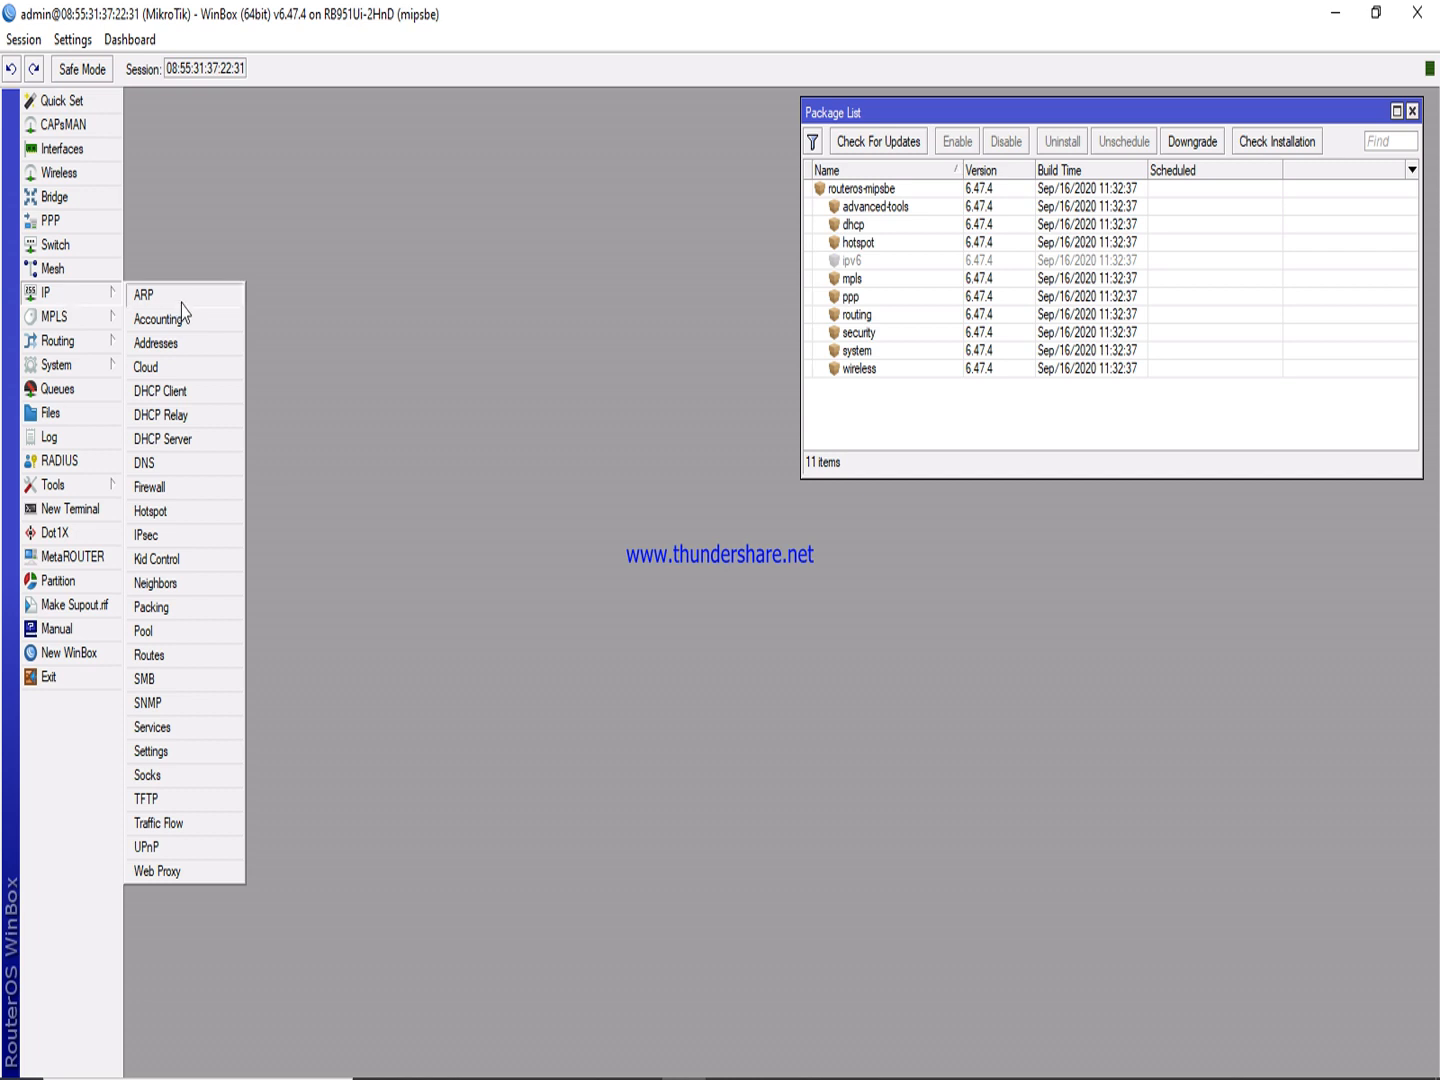
left_click(162, 345)
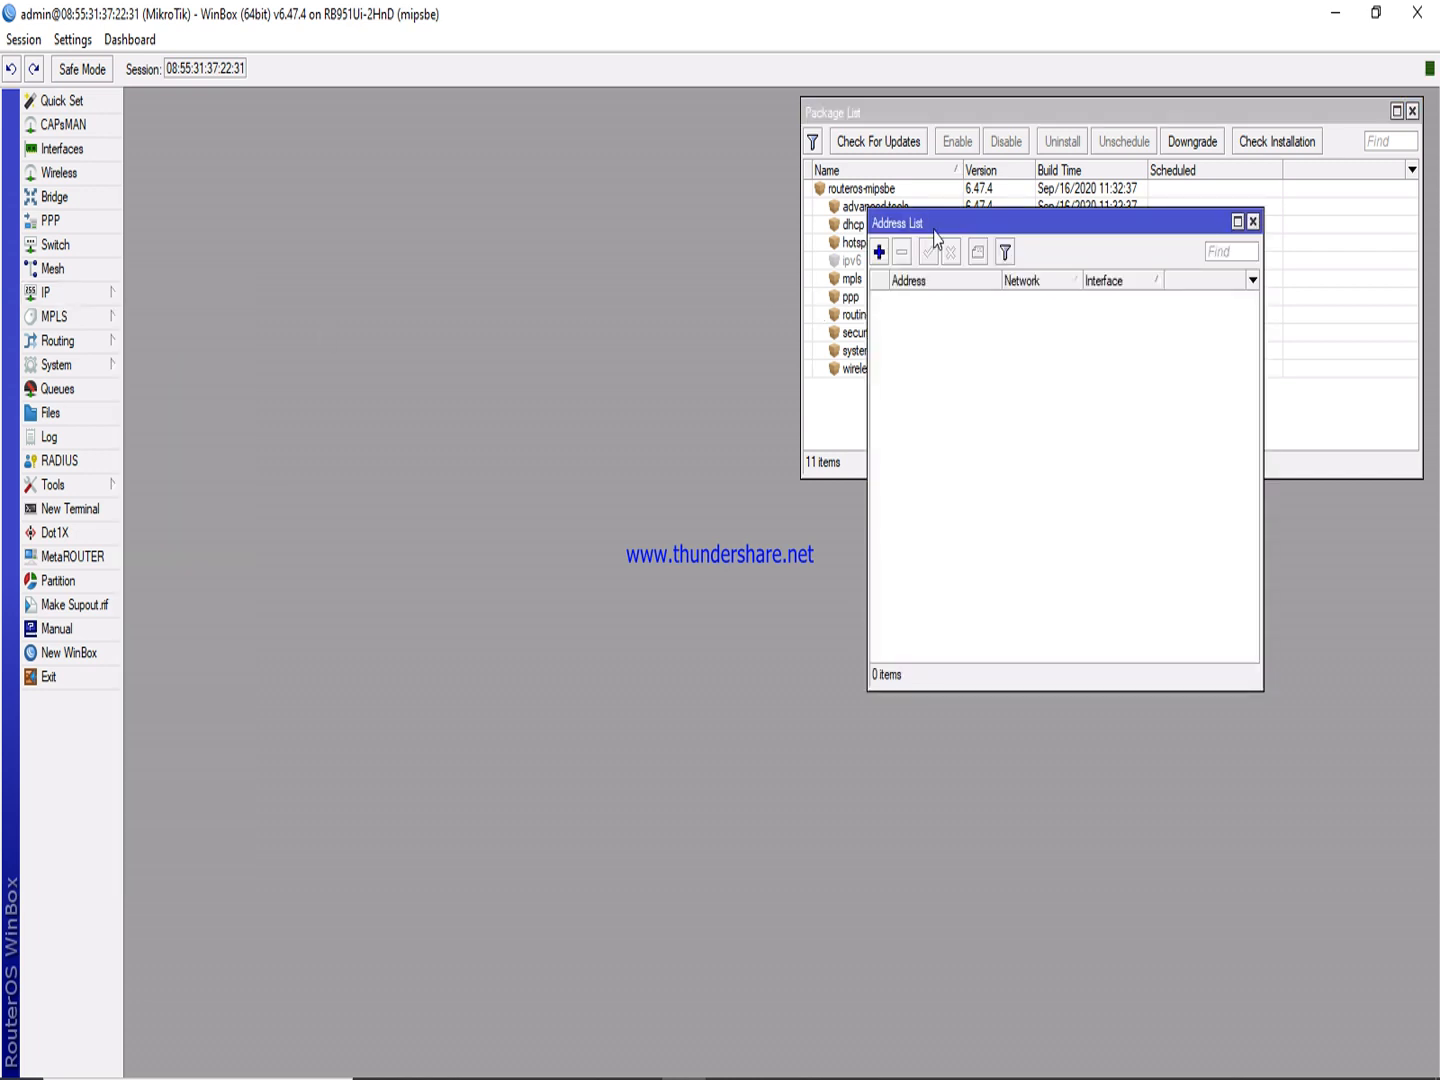
left_click_drag(933, 222, 327, 314)
left_click(288, 344)
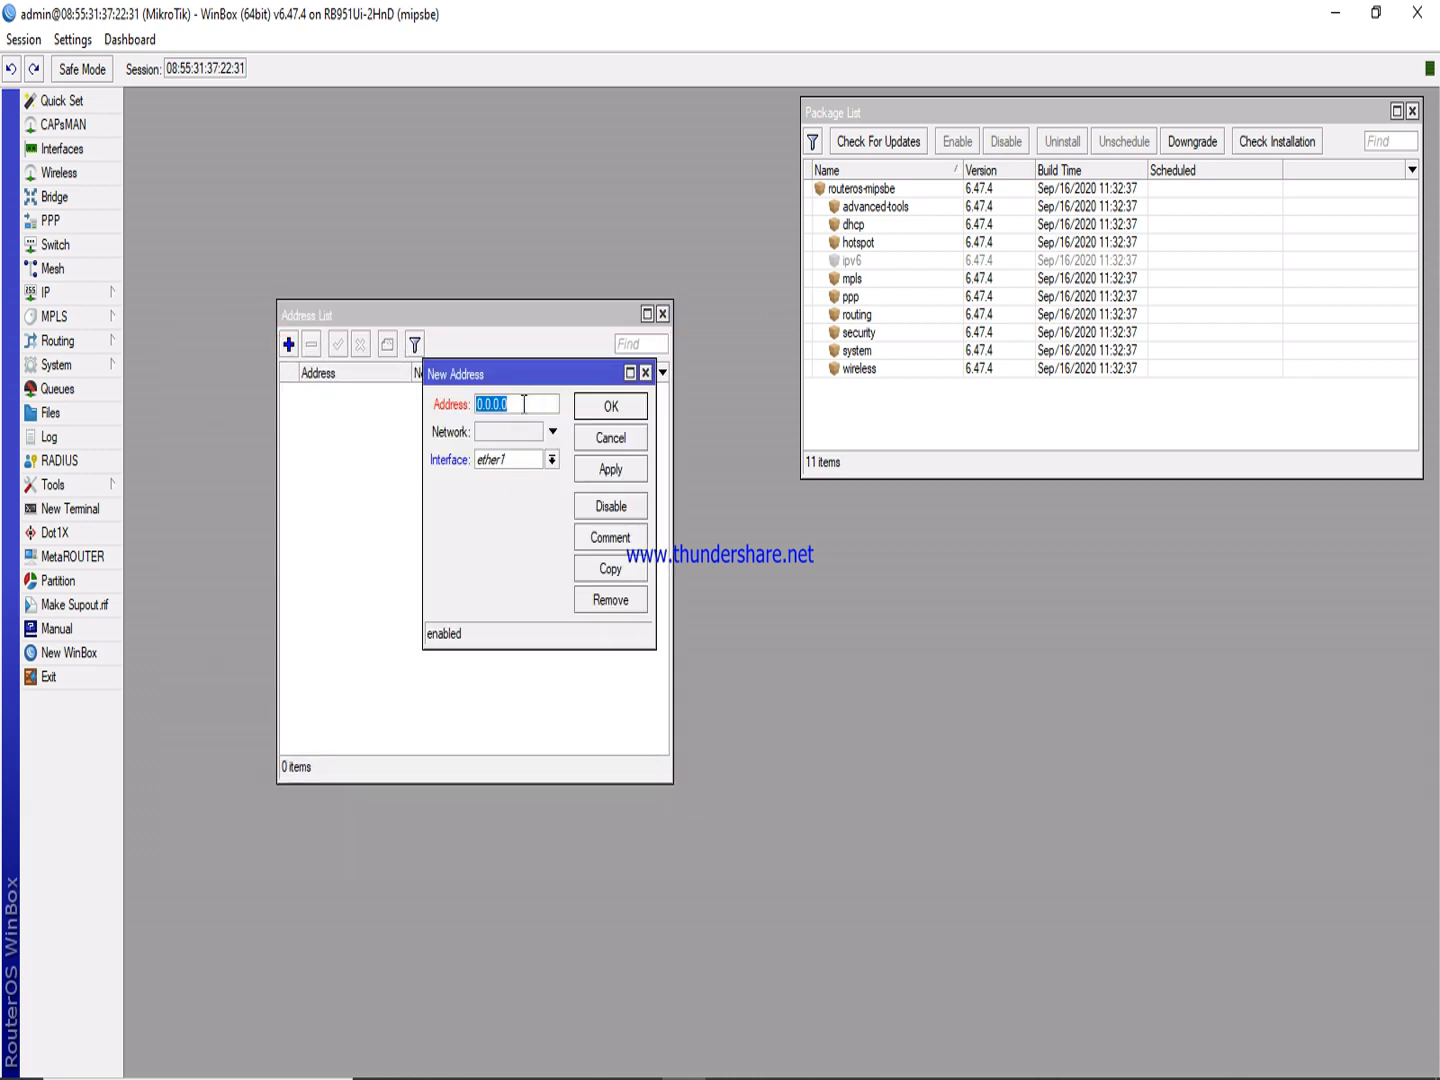
type("192.168")
type(".0.1/24")
left_click(502, 459)
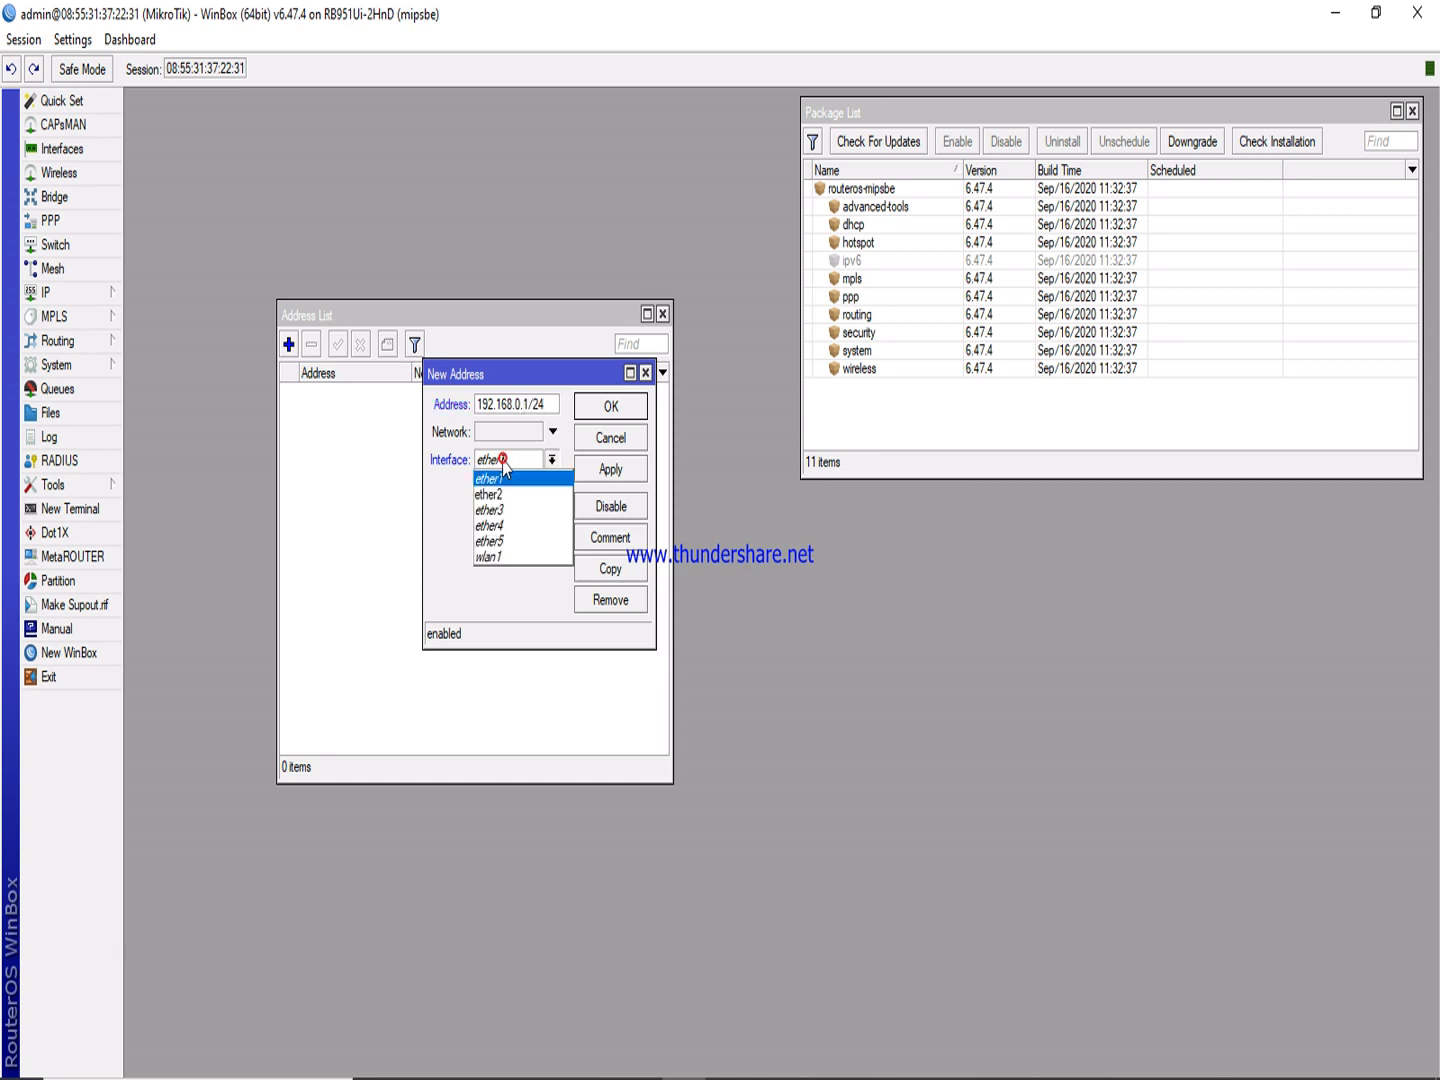
left_click(489, 493)
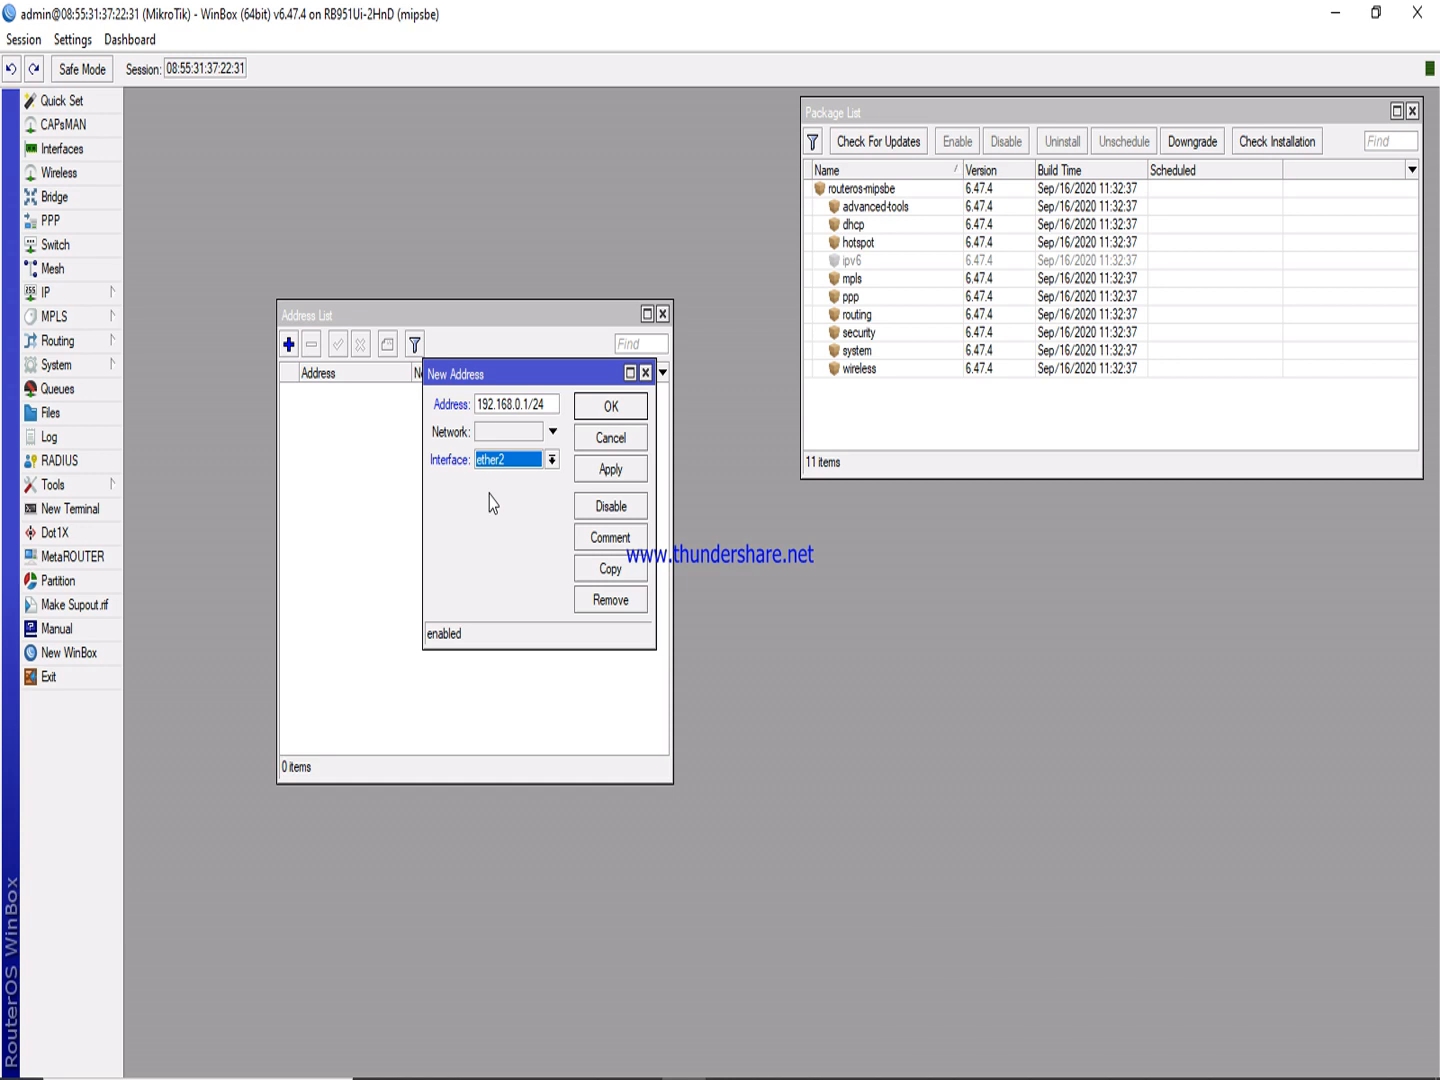
left_click(504, 499)
left_click(634, 468)
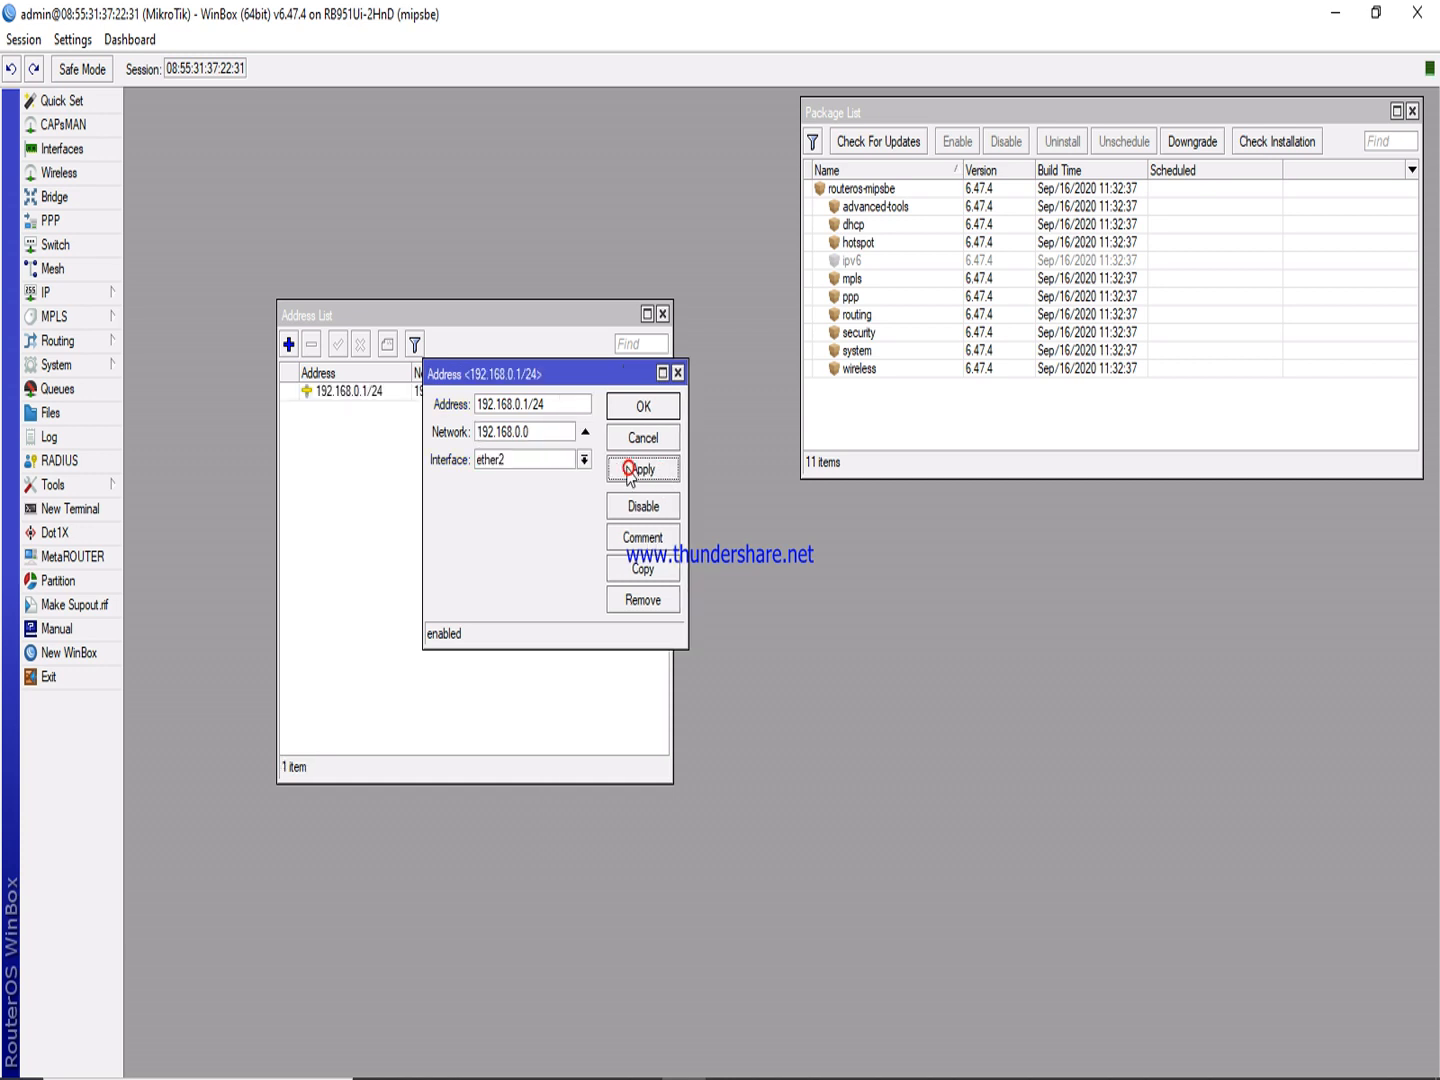
left_click(643, 408)
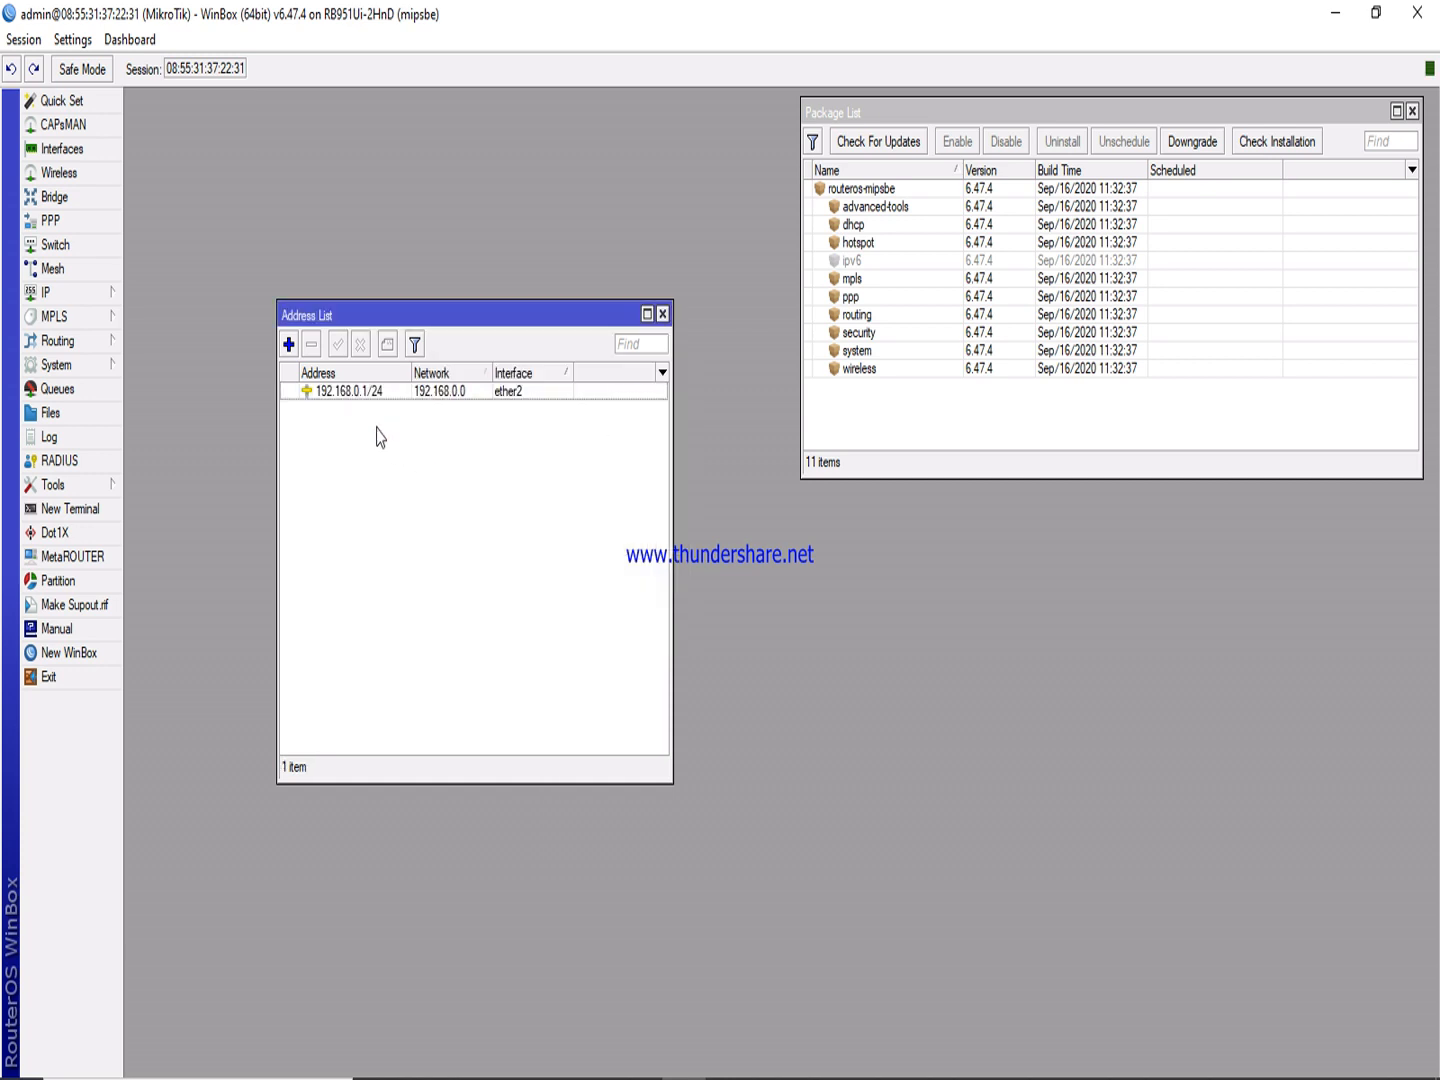
Add the IP address 192.168.1.1/24 on interface ether3 to the Address List.
left_click(289, 344)
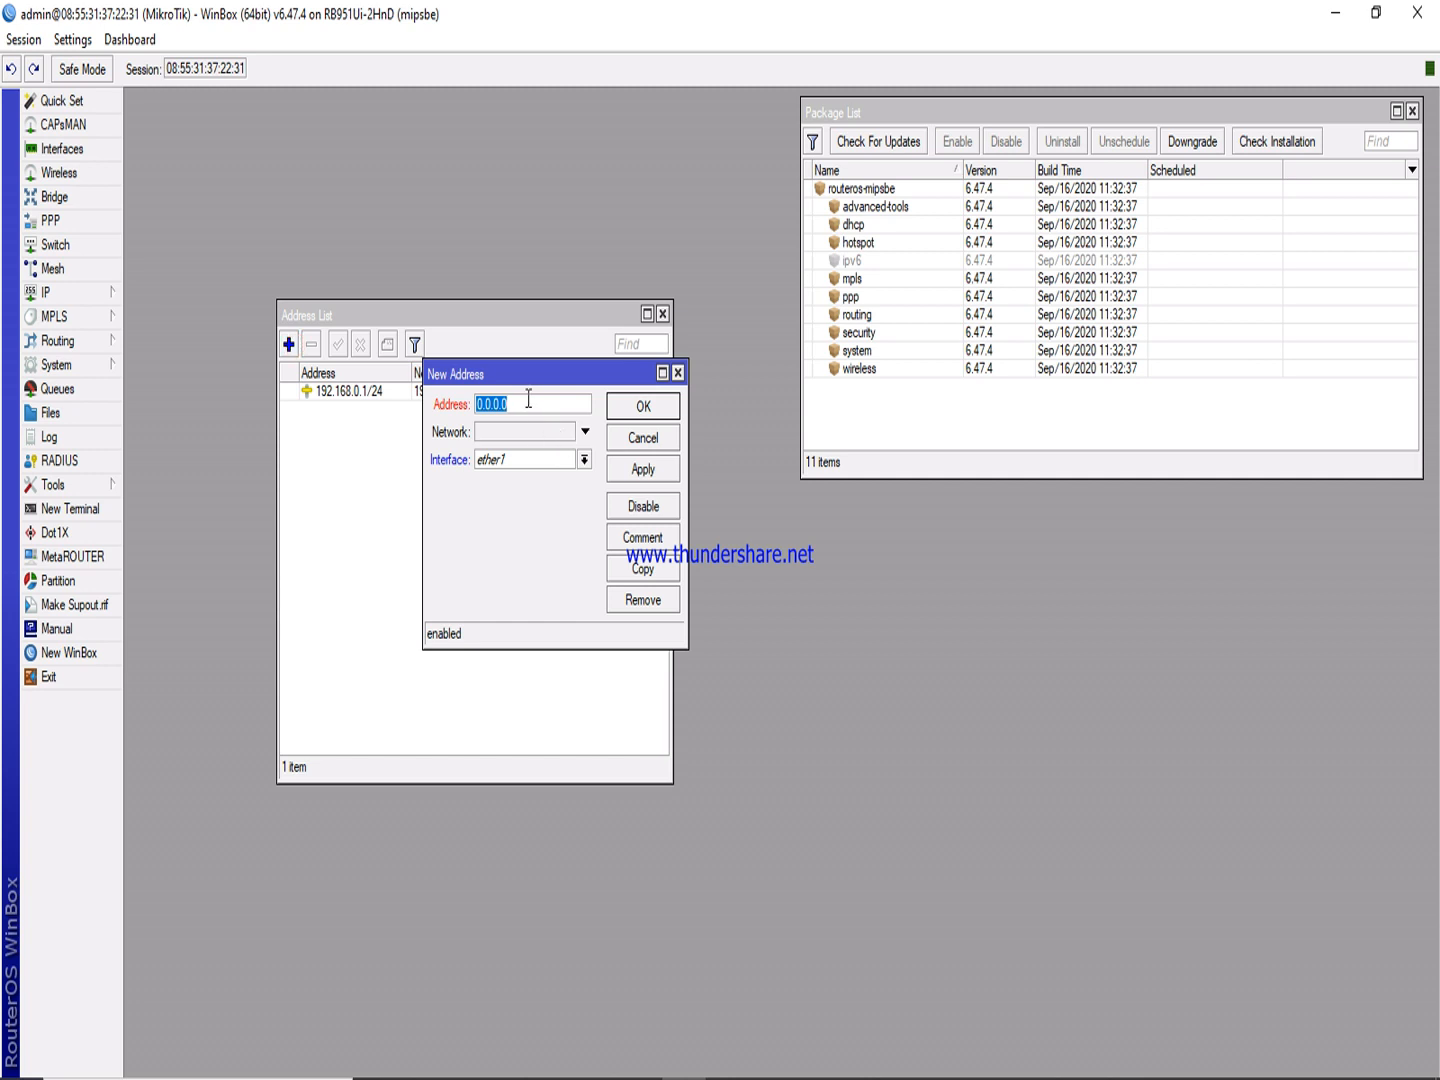
type("192.168")
type(".1.1/24")
left_click(528, 464)
left_click(514, 510)
left_click(642, 470)
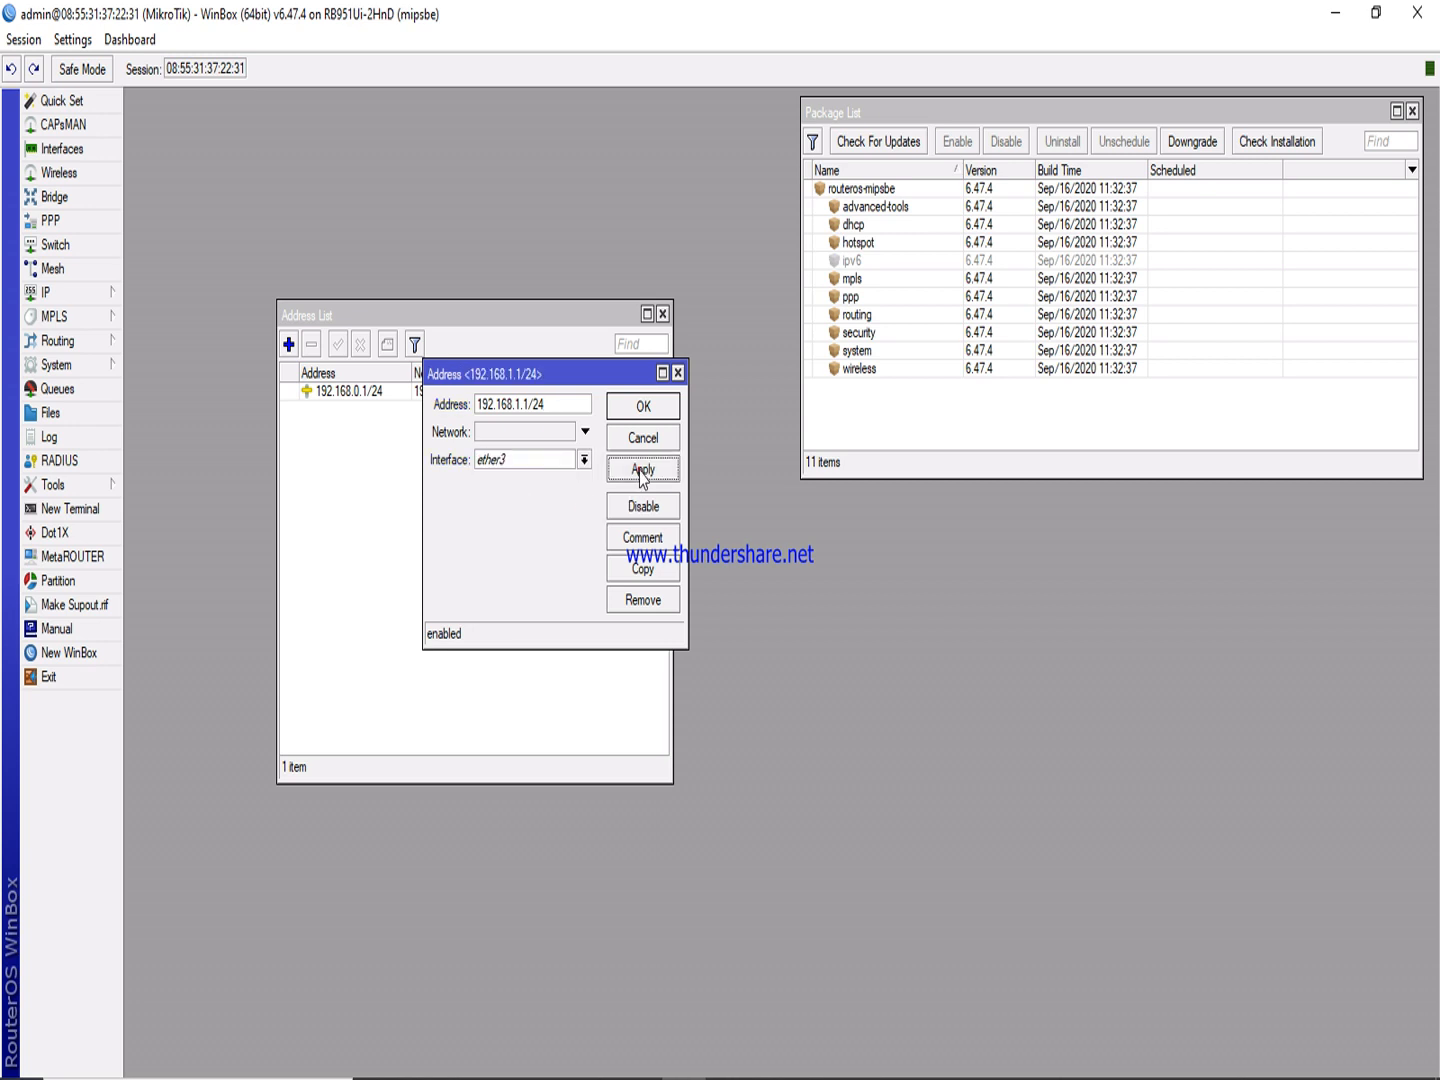
left_click(643, 406)
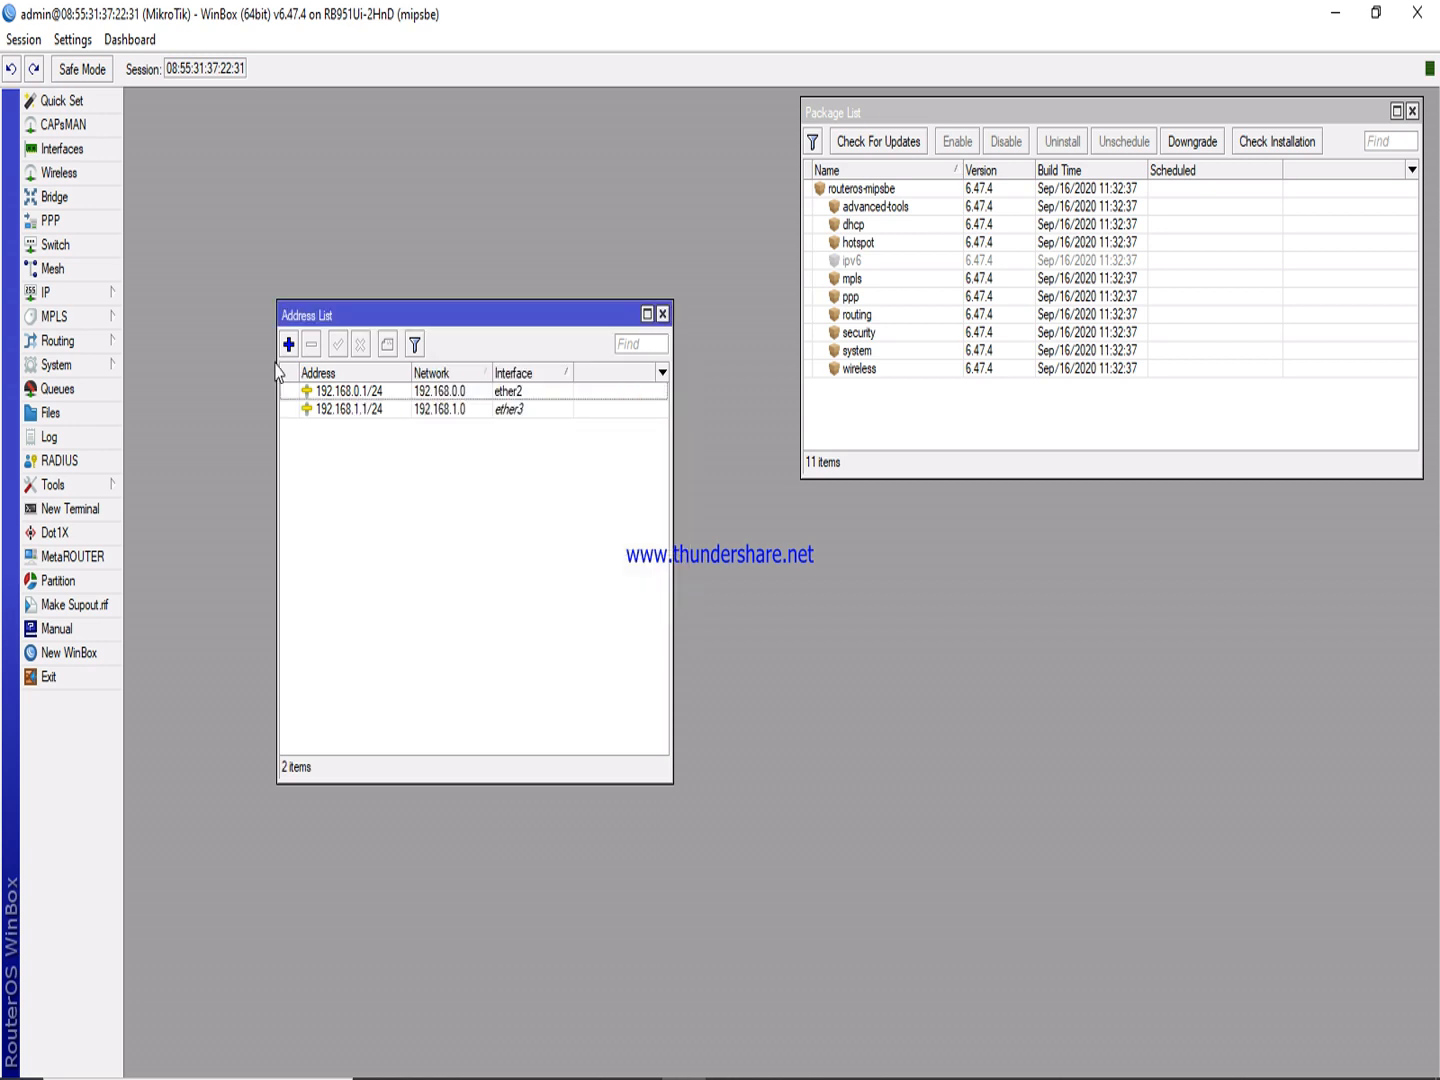
Add the IP address 192.168.2.1/24 on interface ether4 to the Address List.
left_click(288, 344)
type("192.1")
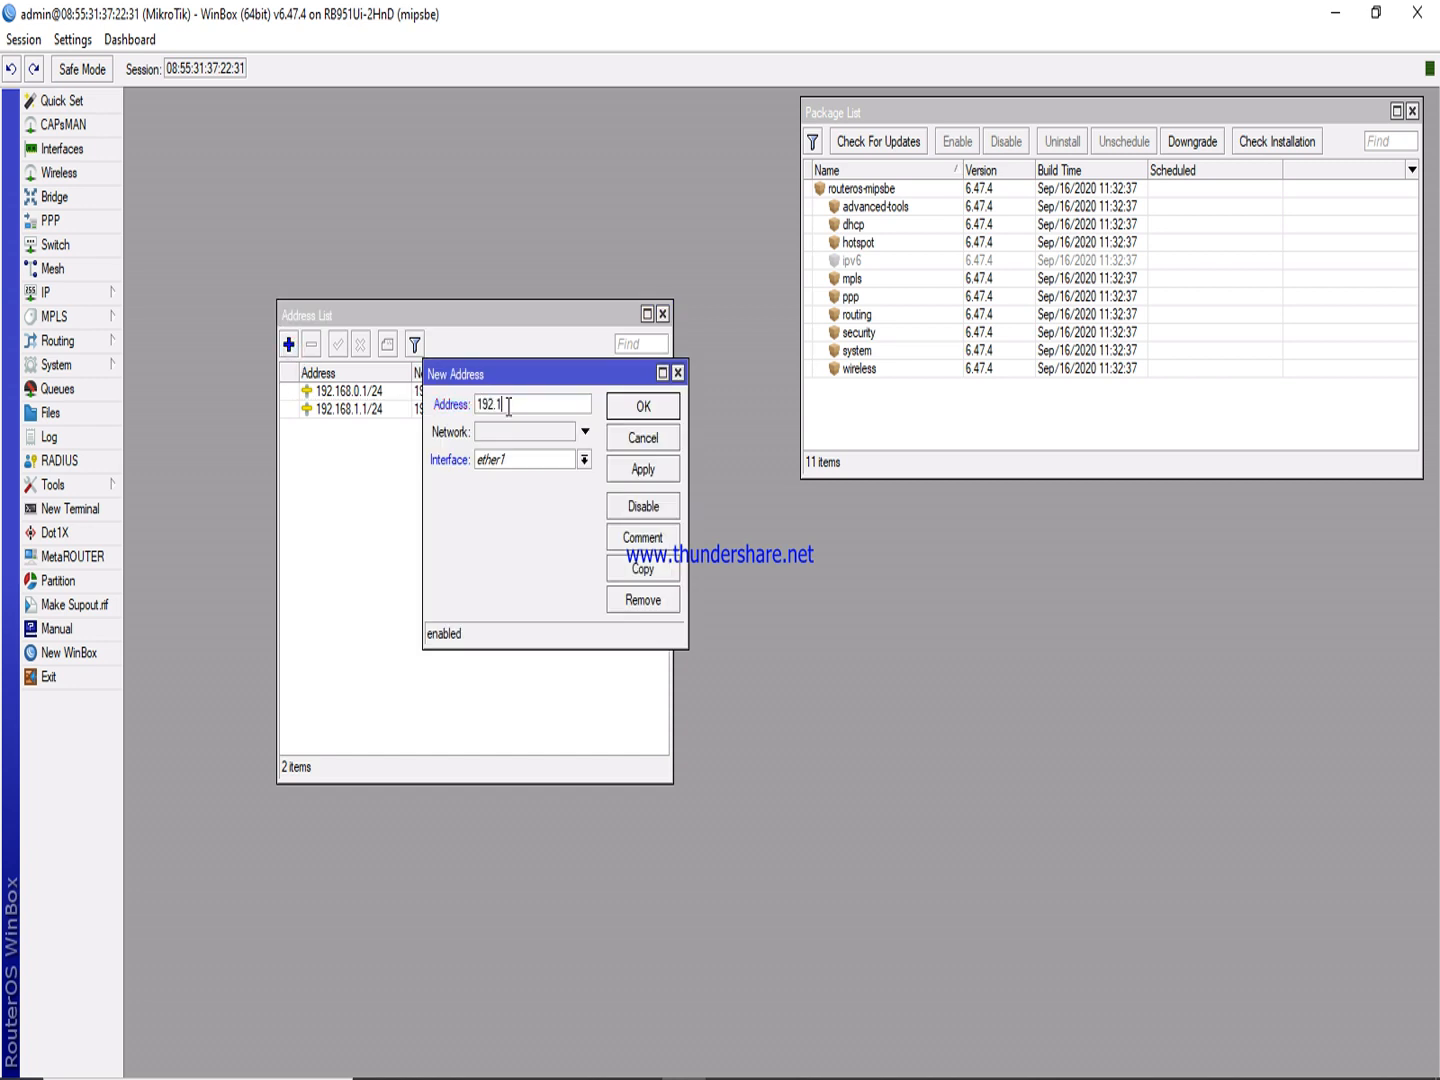
type("68.2.1/24")
left_click(527, 460)
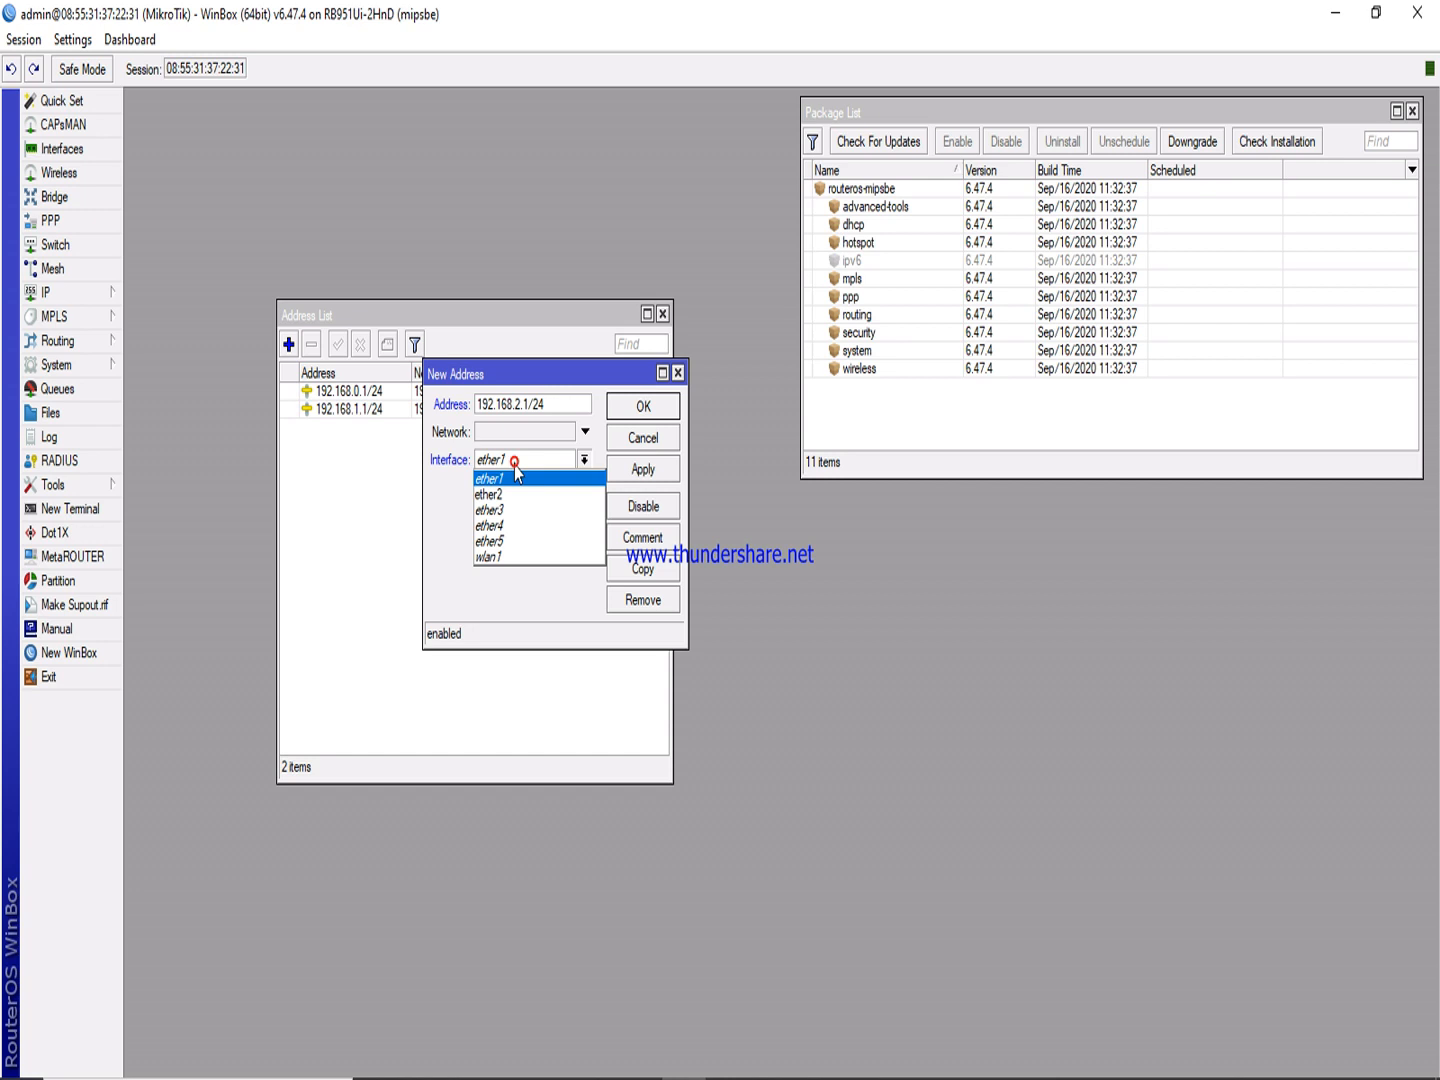
left_click(512, 527)
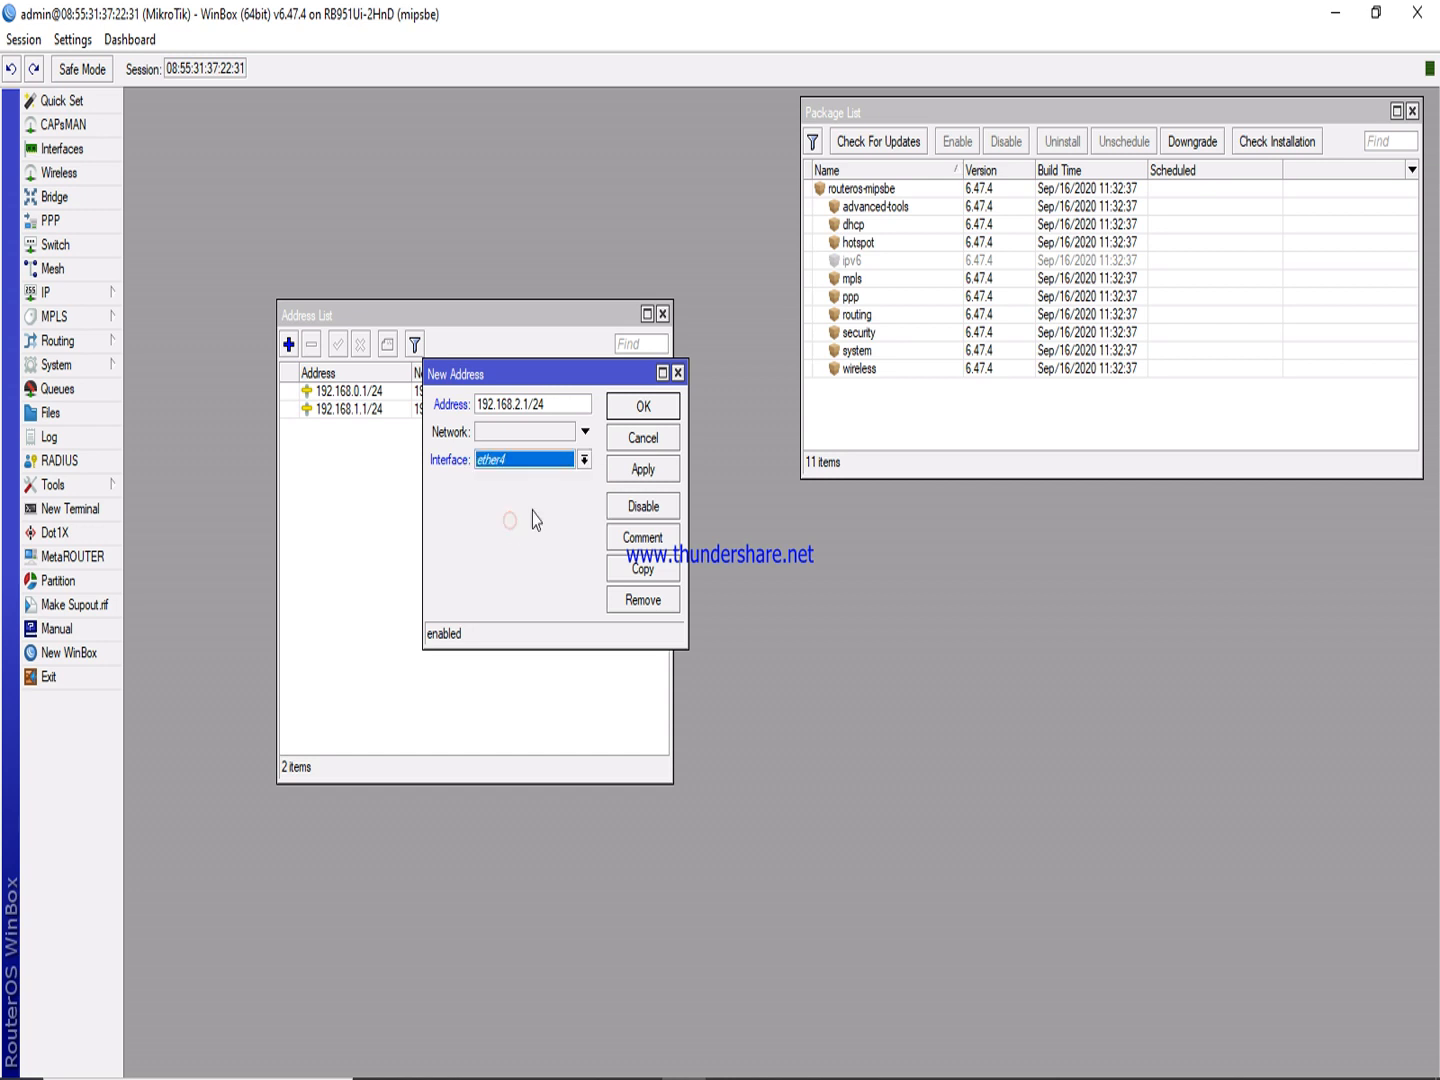
left_click(627, 470)
left_click(643, 408)
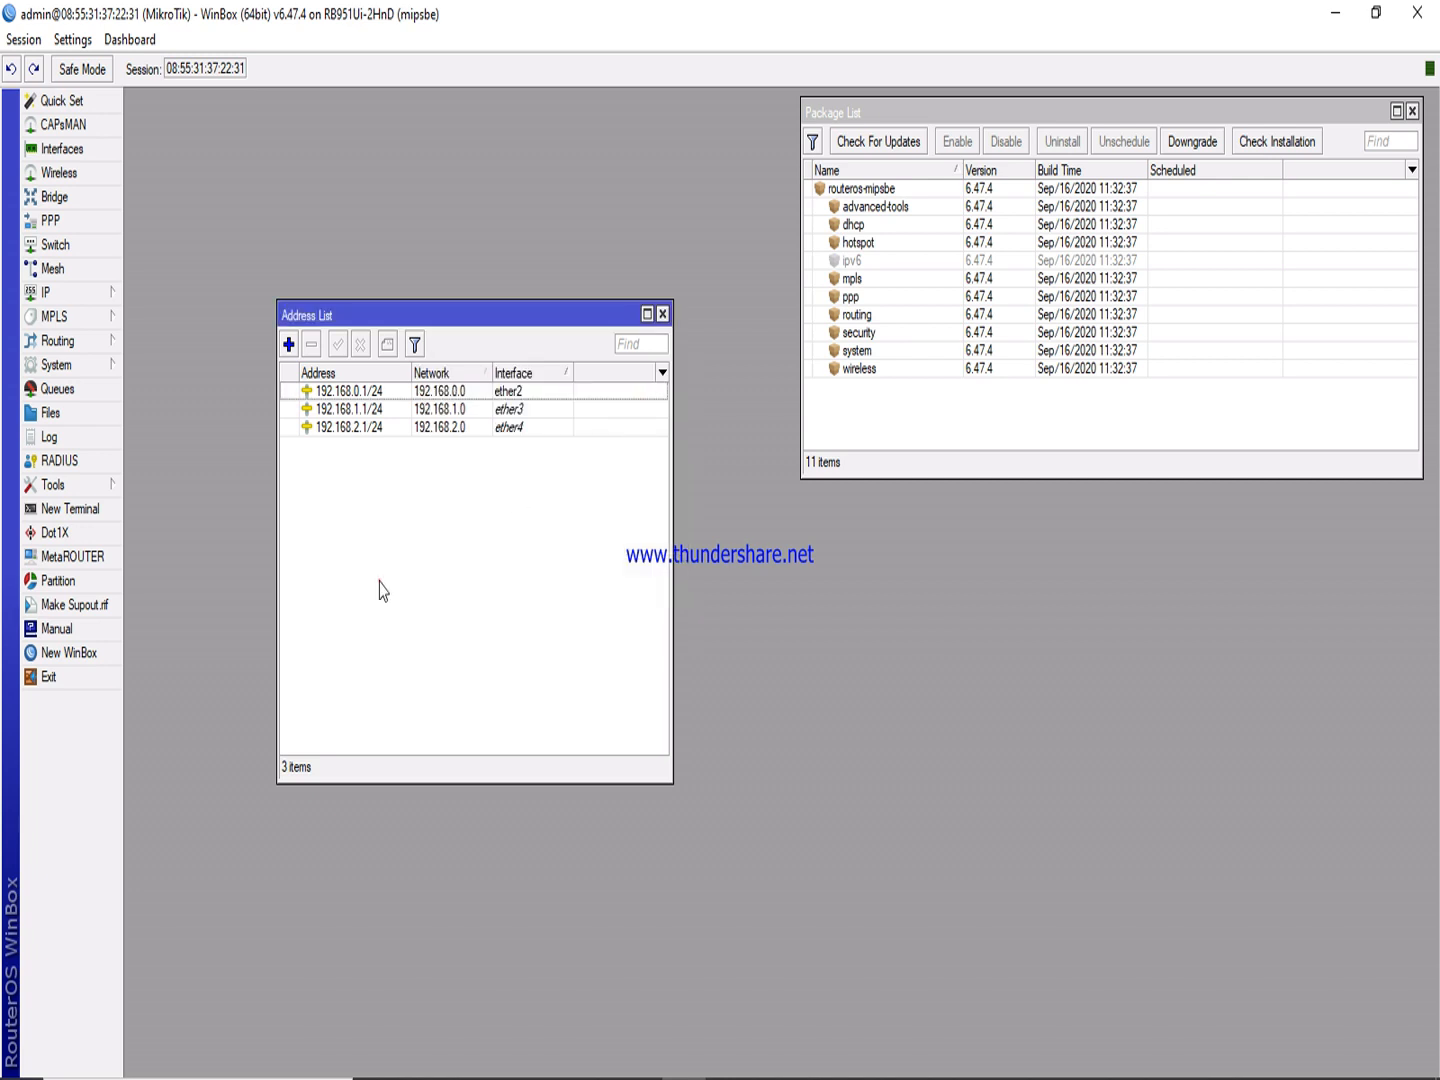
Add the IP address 192.168.3.1/24 on interface ether5 to the Address List.
left_click(289, 344)
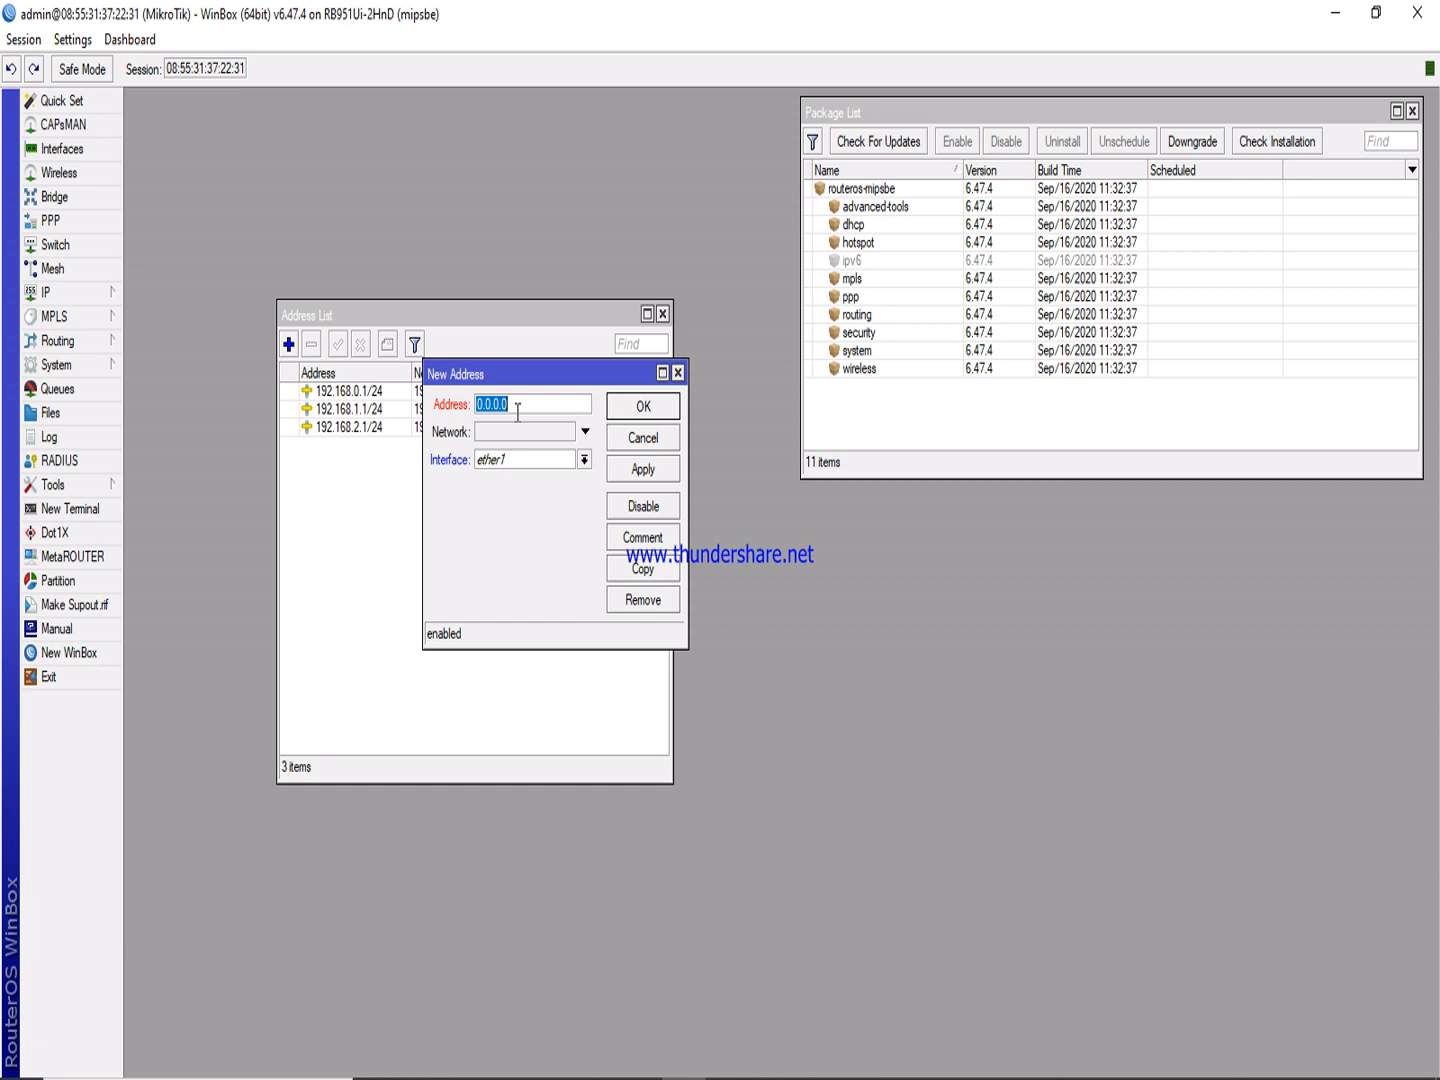
type("192.168.3.1/24")
left_click(532, 459)
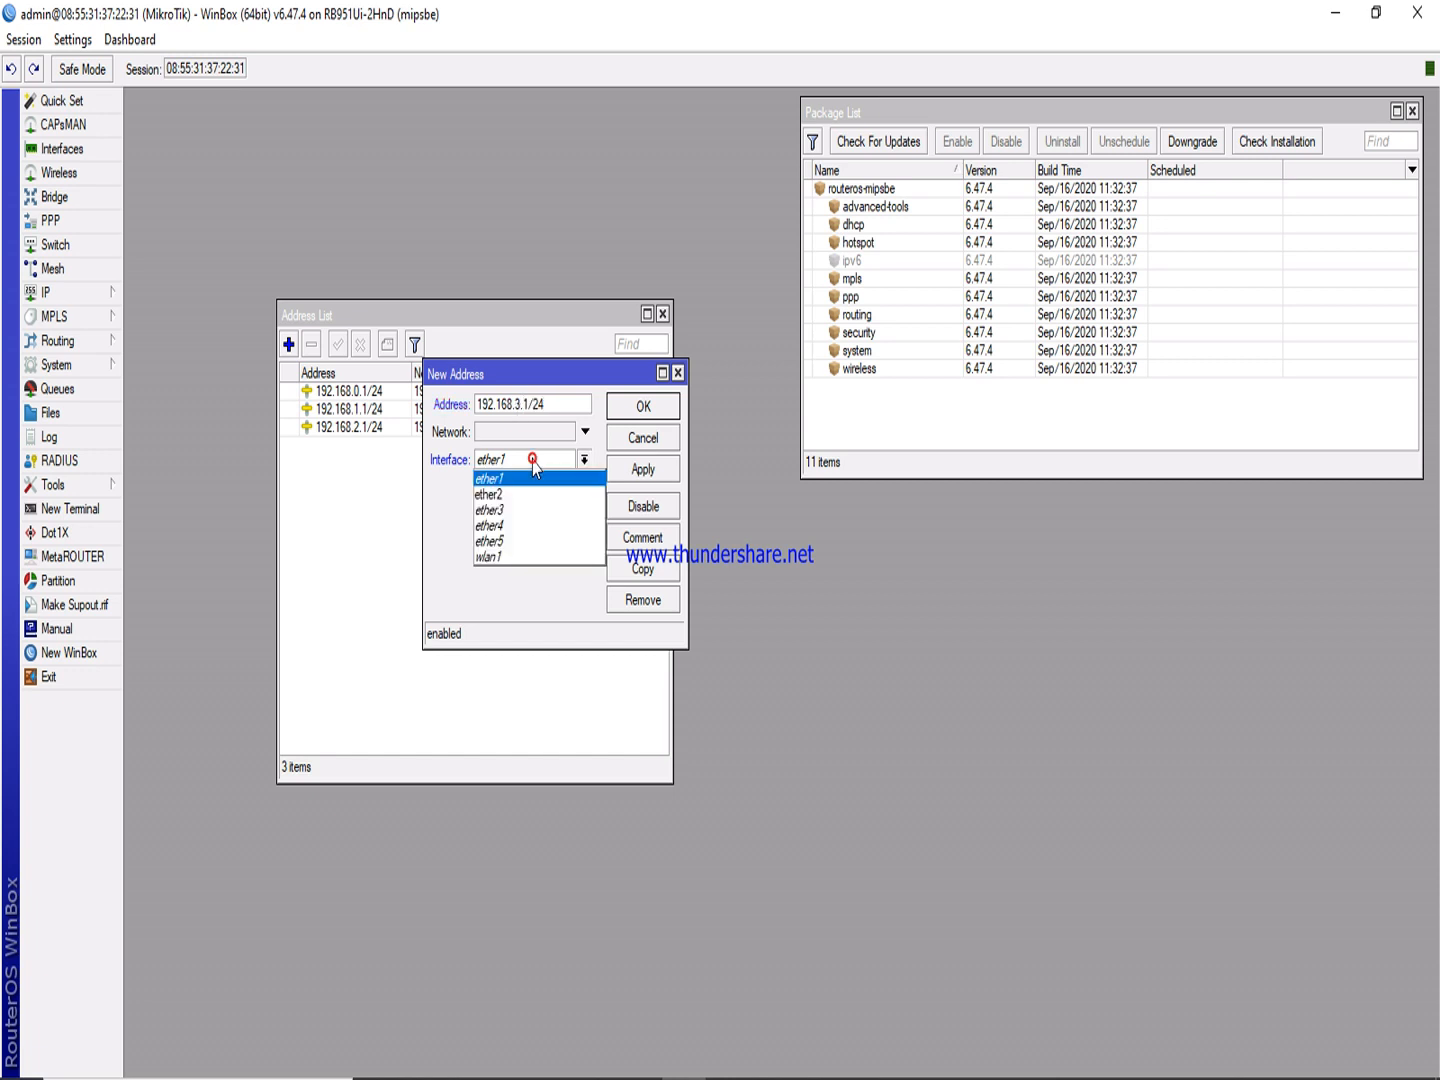
left_click(489, 541)
left_click(622, 470)
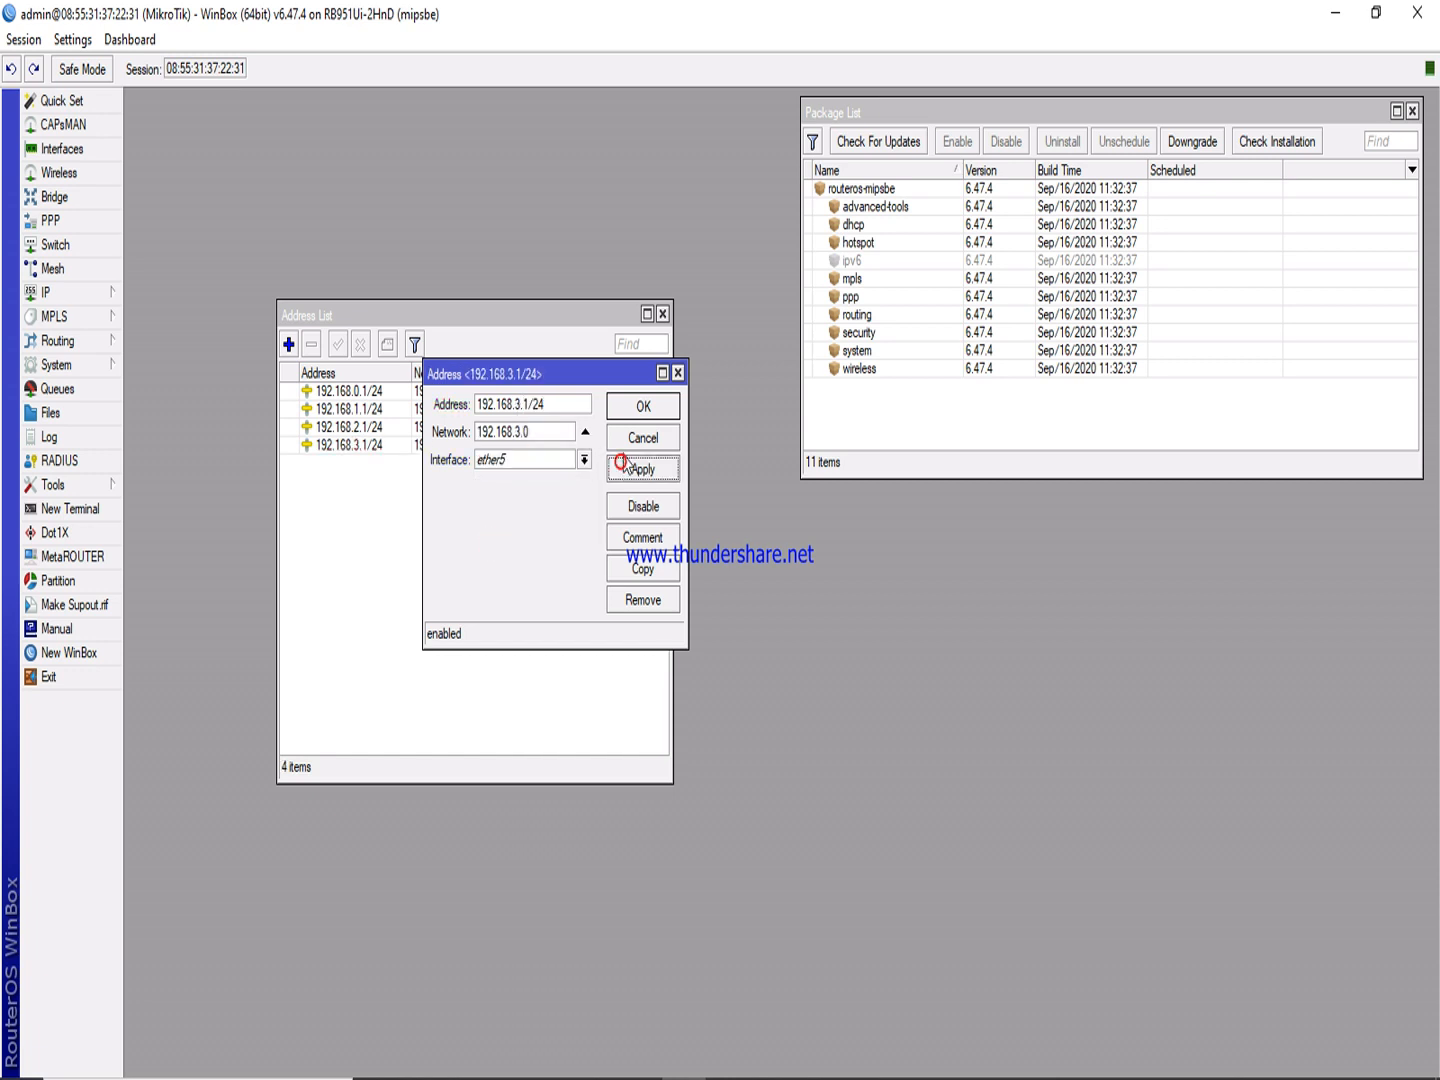
left_click(636, 406)
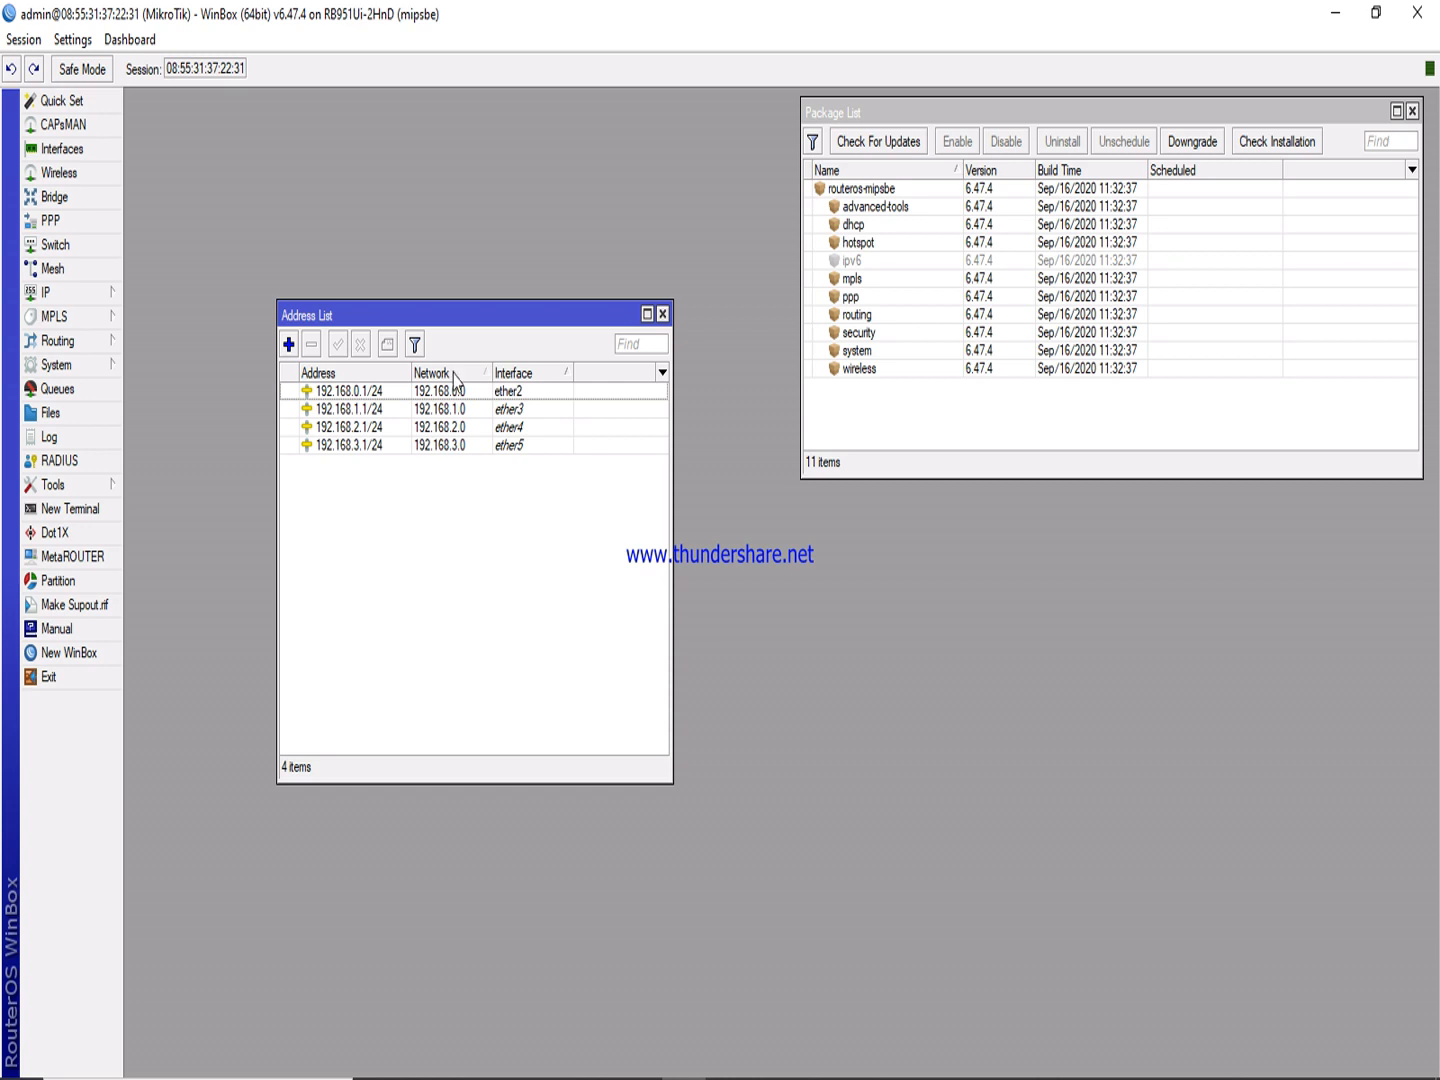
Move the Address List aside and enter 8.8.8.8 and 1.1.1.1 as servers in the router's DNS settings.
left_click_drag(455, 325, 1211, 557)
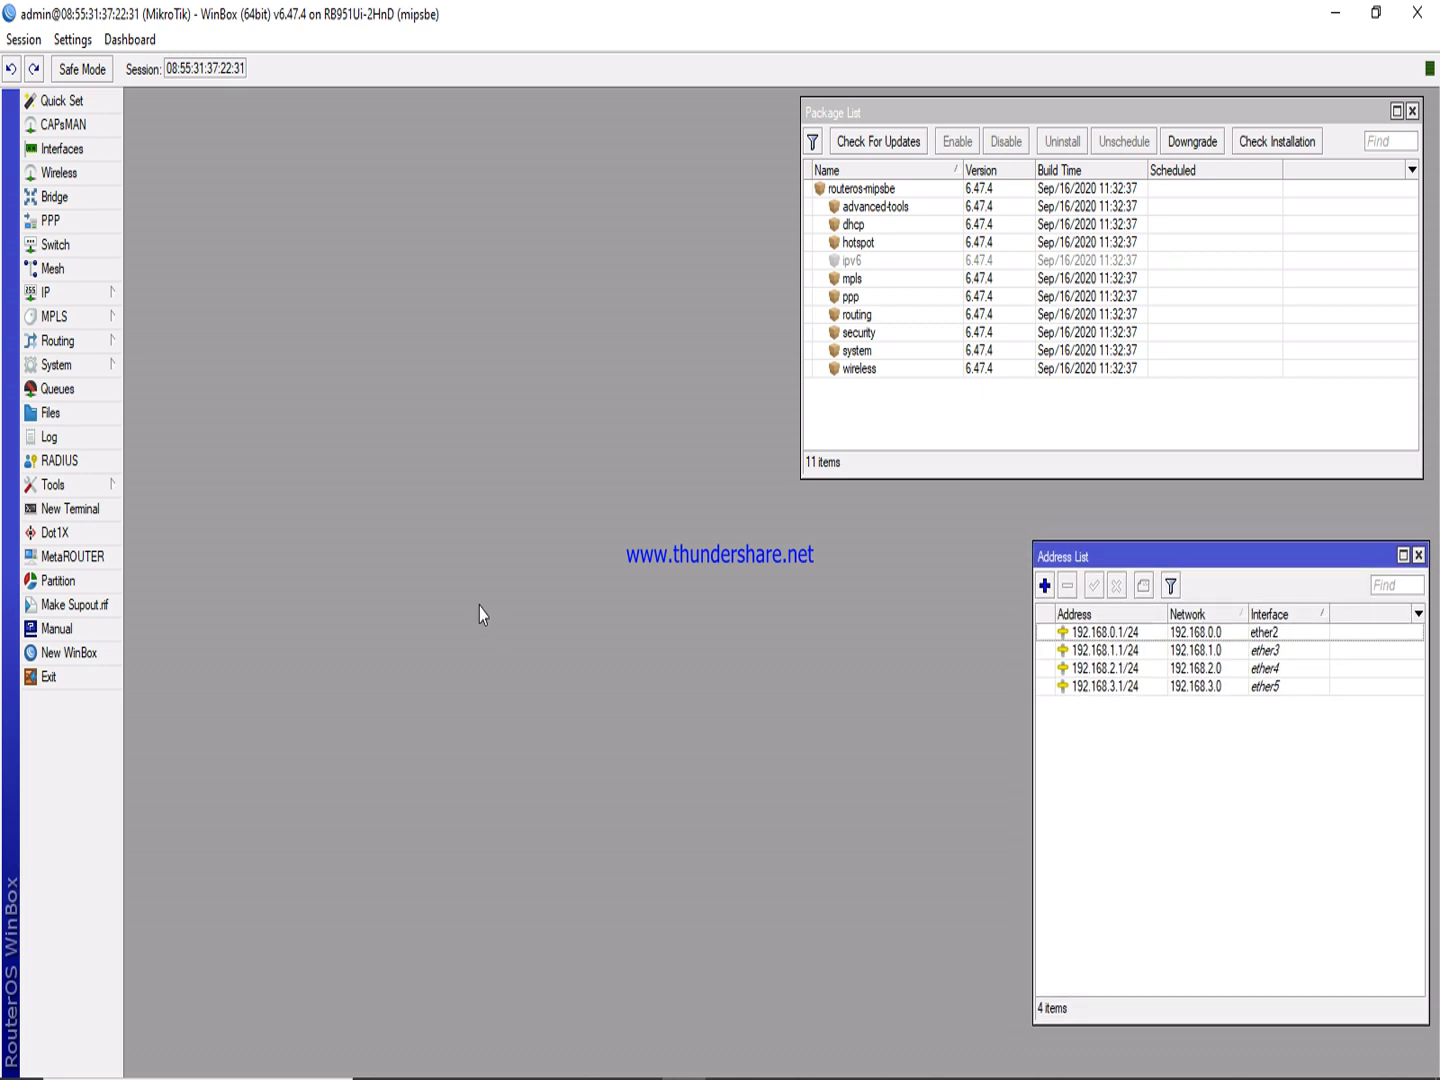
left_click(88, 303)
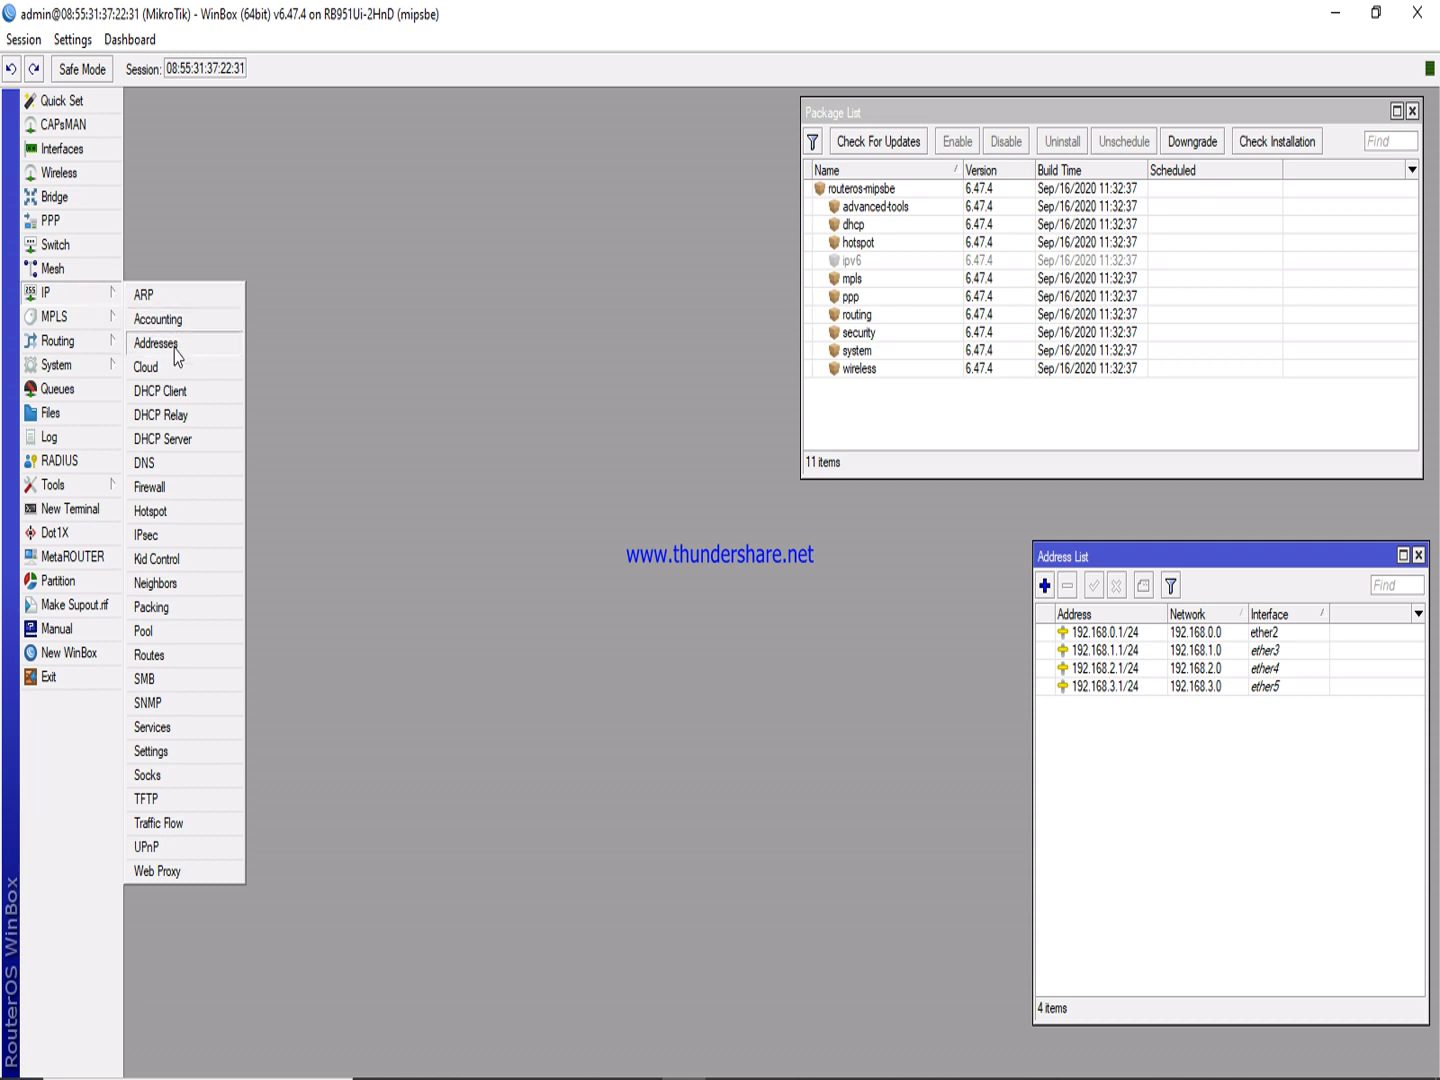
left_click(145, 463)
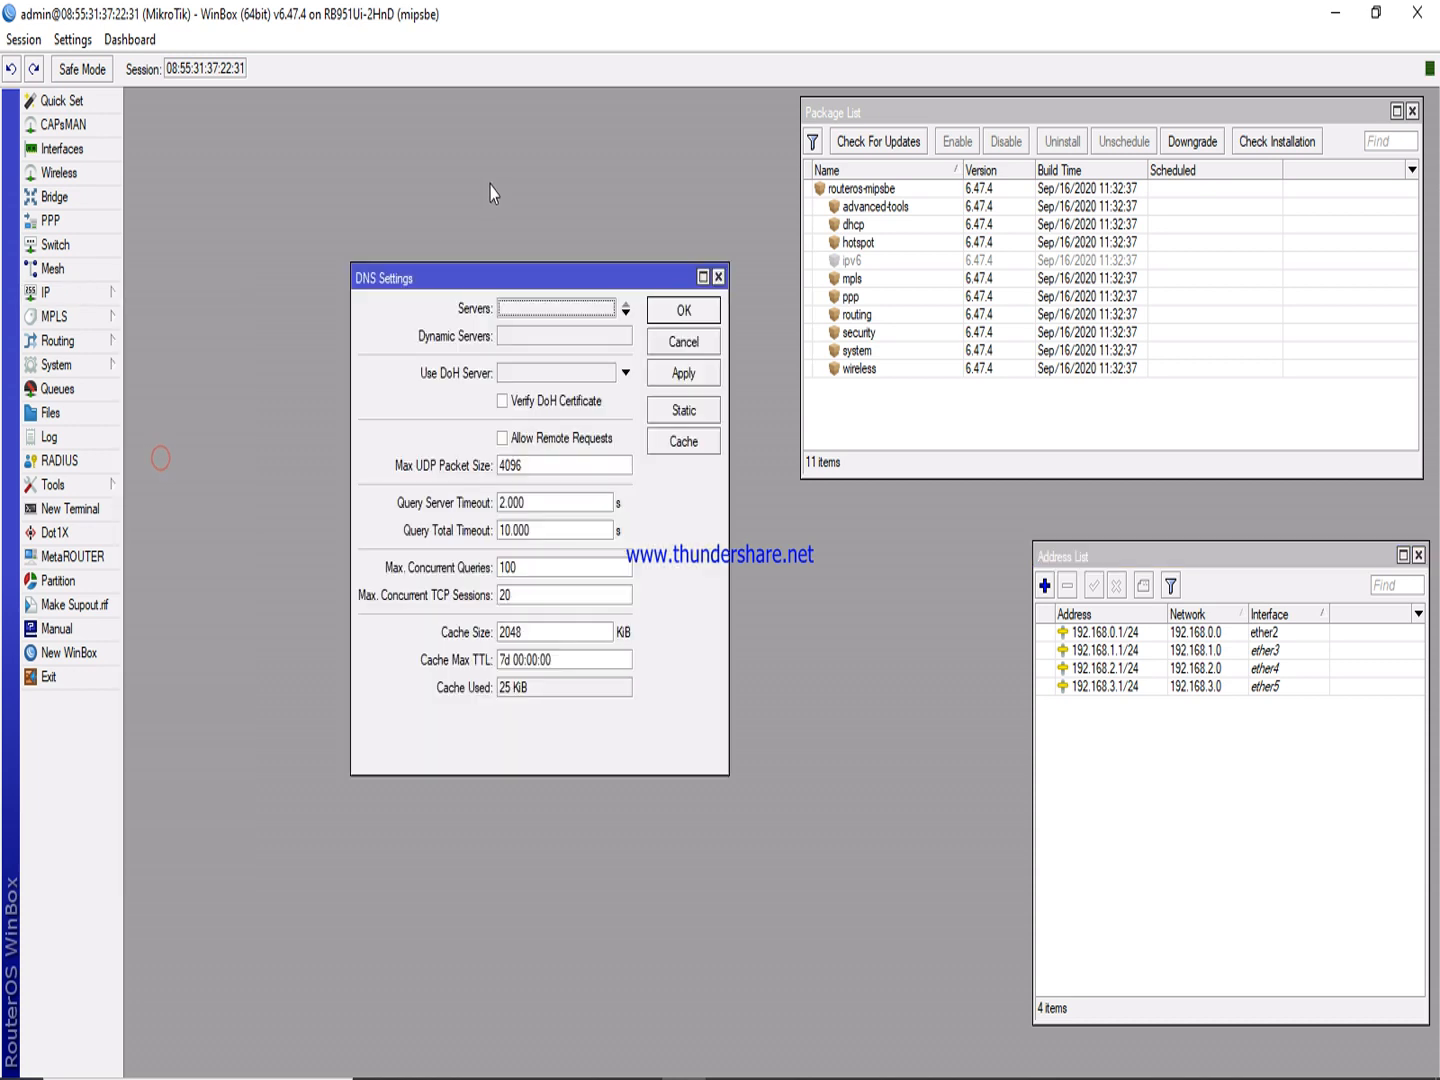
left_click_drag(429, 281, 301, 388)
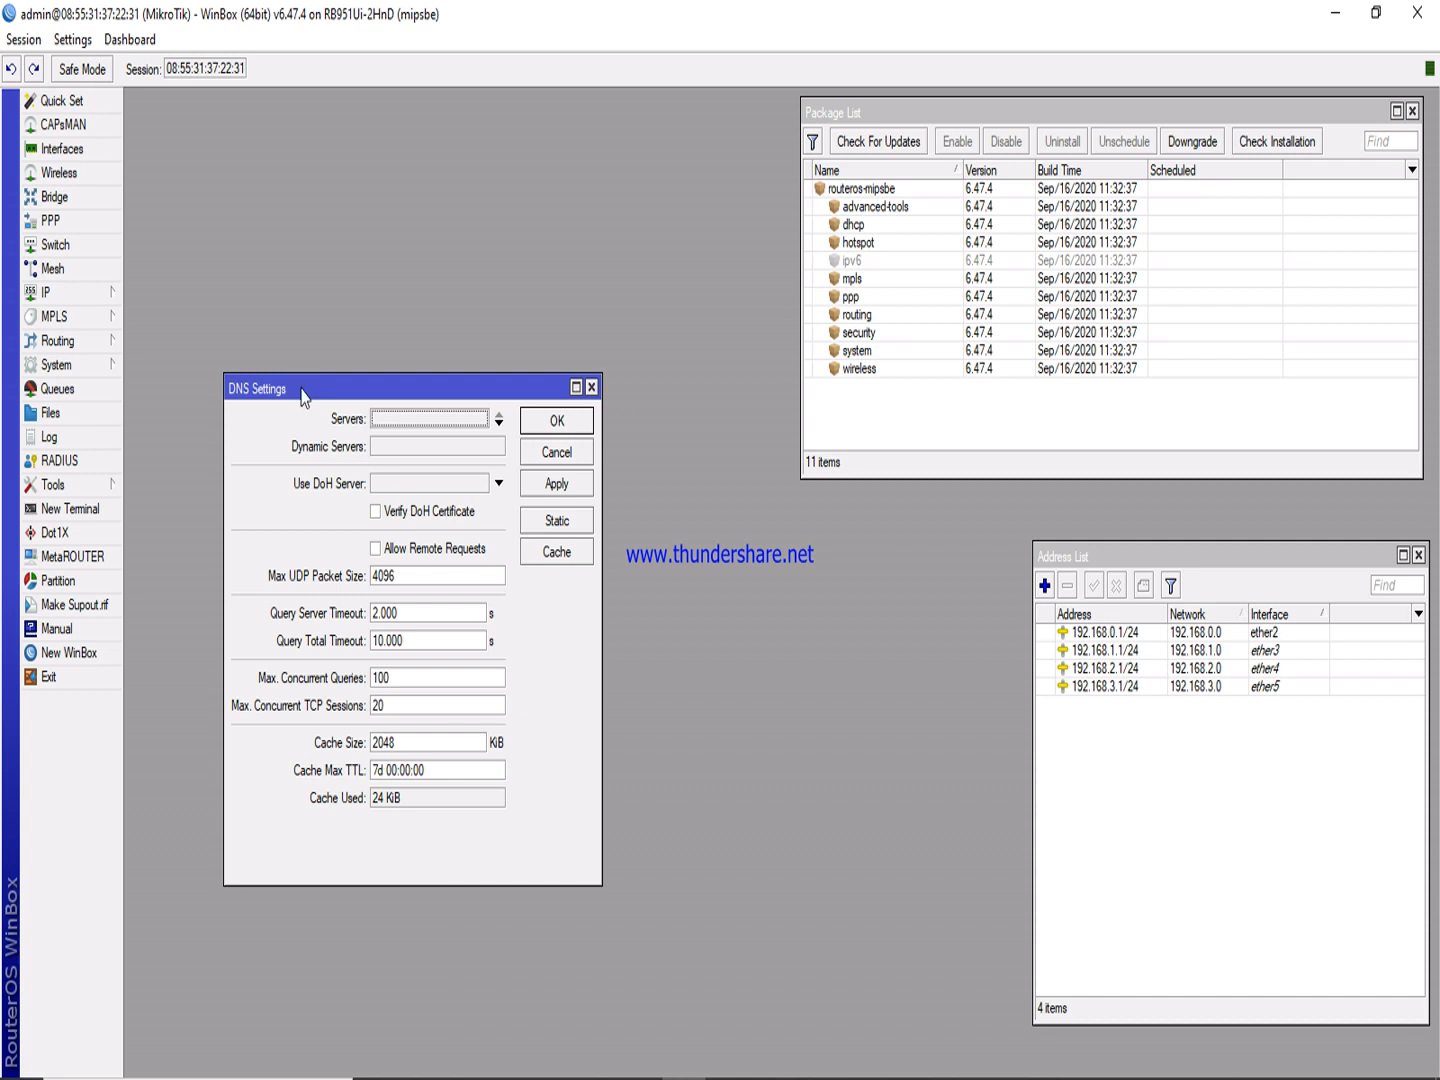
left_click(417, 422)
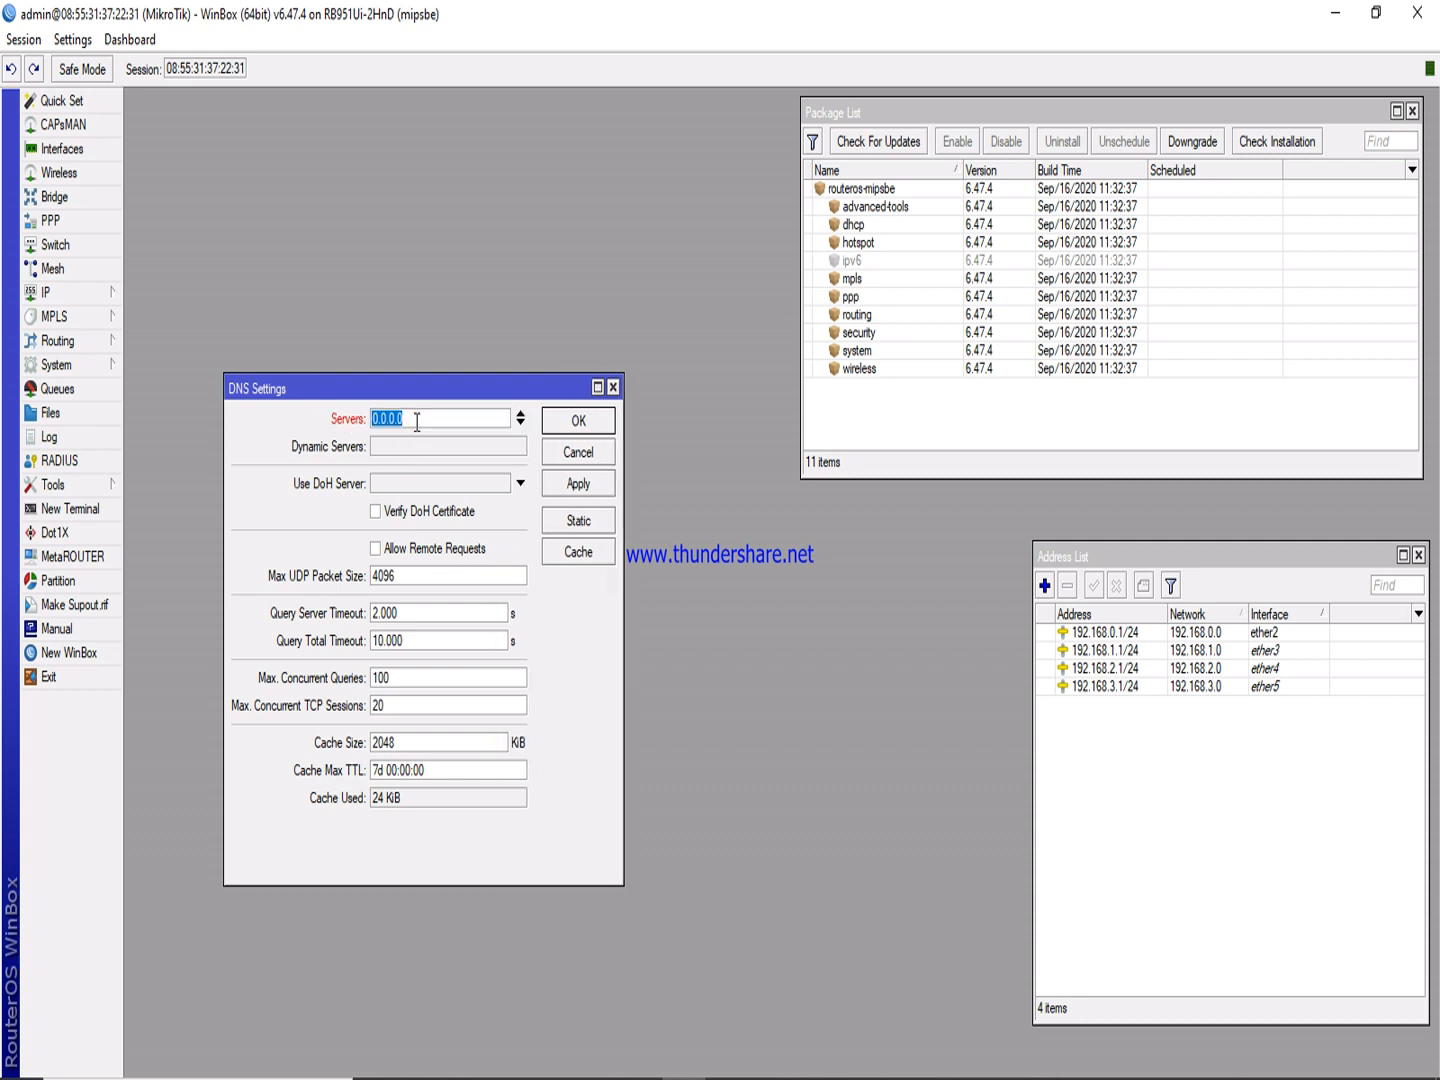
type("8.8.8.8")
left_click(520, 424)
type("1.1.1.1")
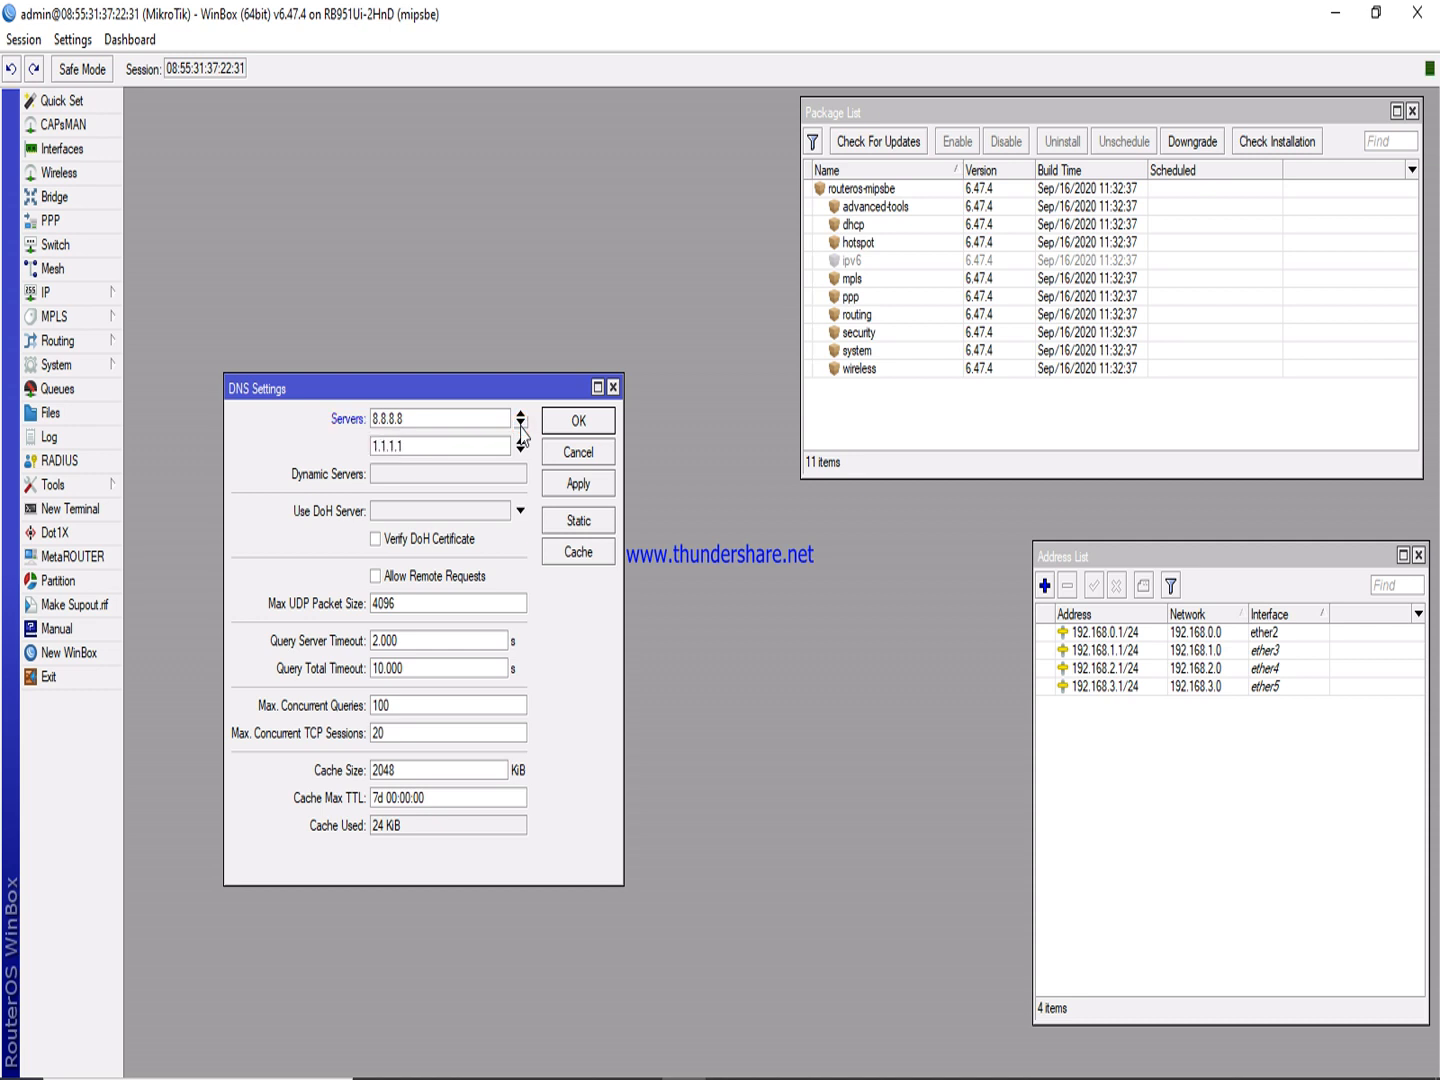
Allow remote requests in the DNS settings, then apply the settings and close them.
left_click(377, 578)
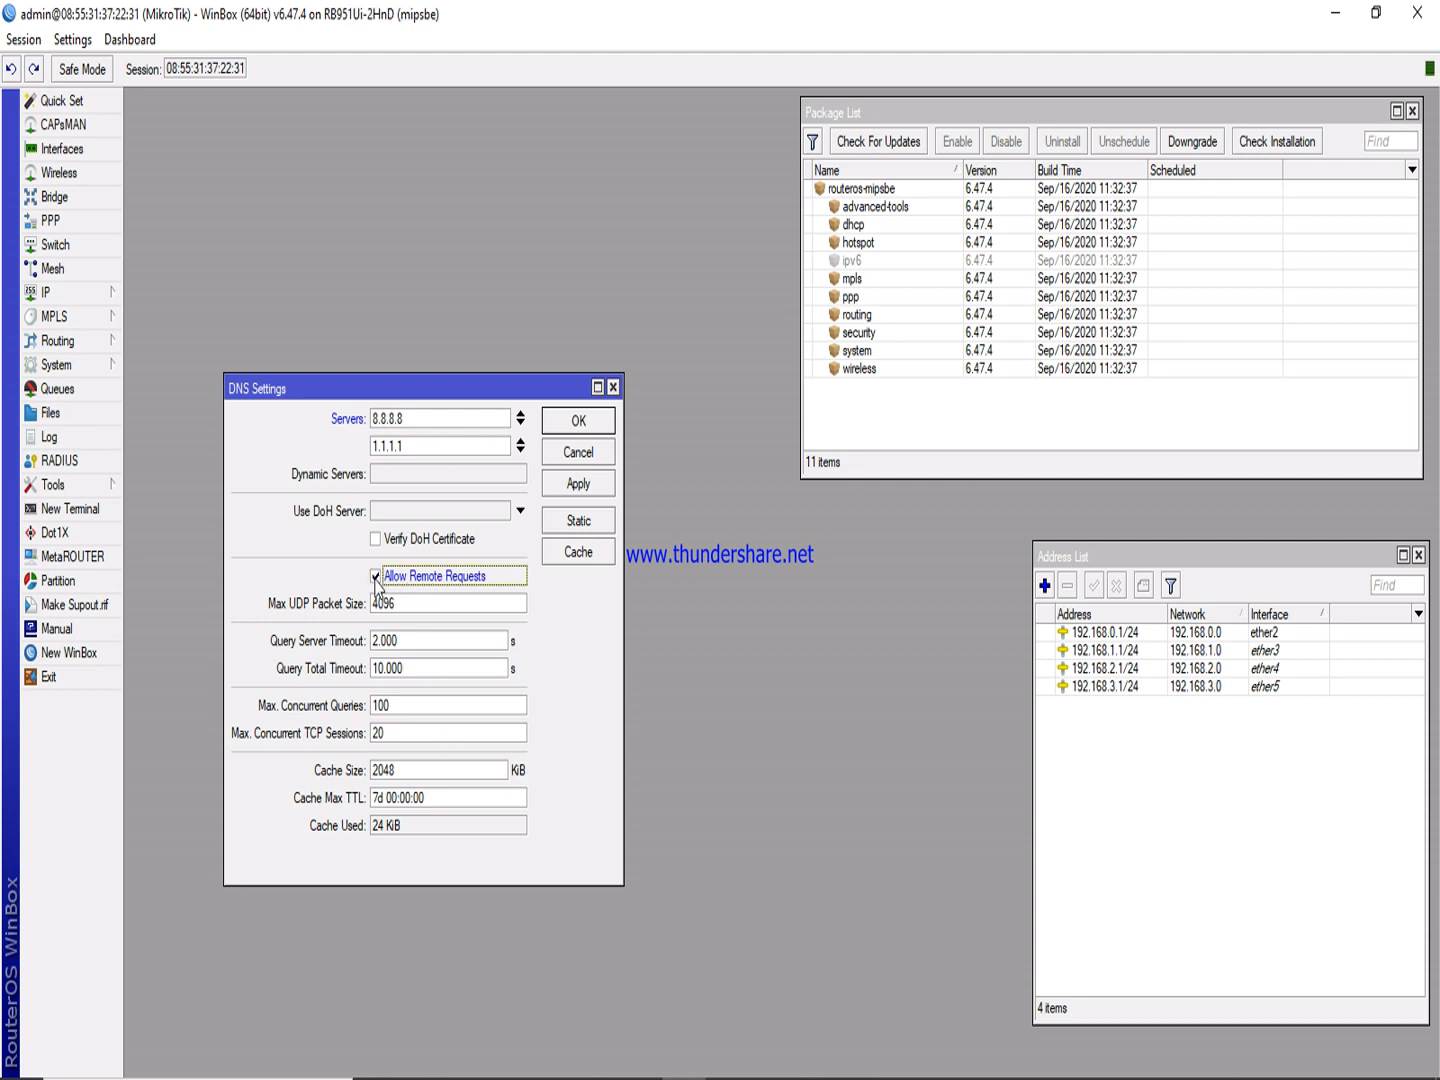
left_click(376, 577)
left_click(572, 486)
left_click(568, 421)
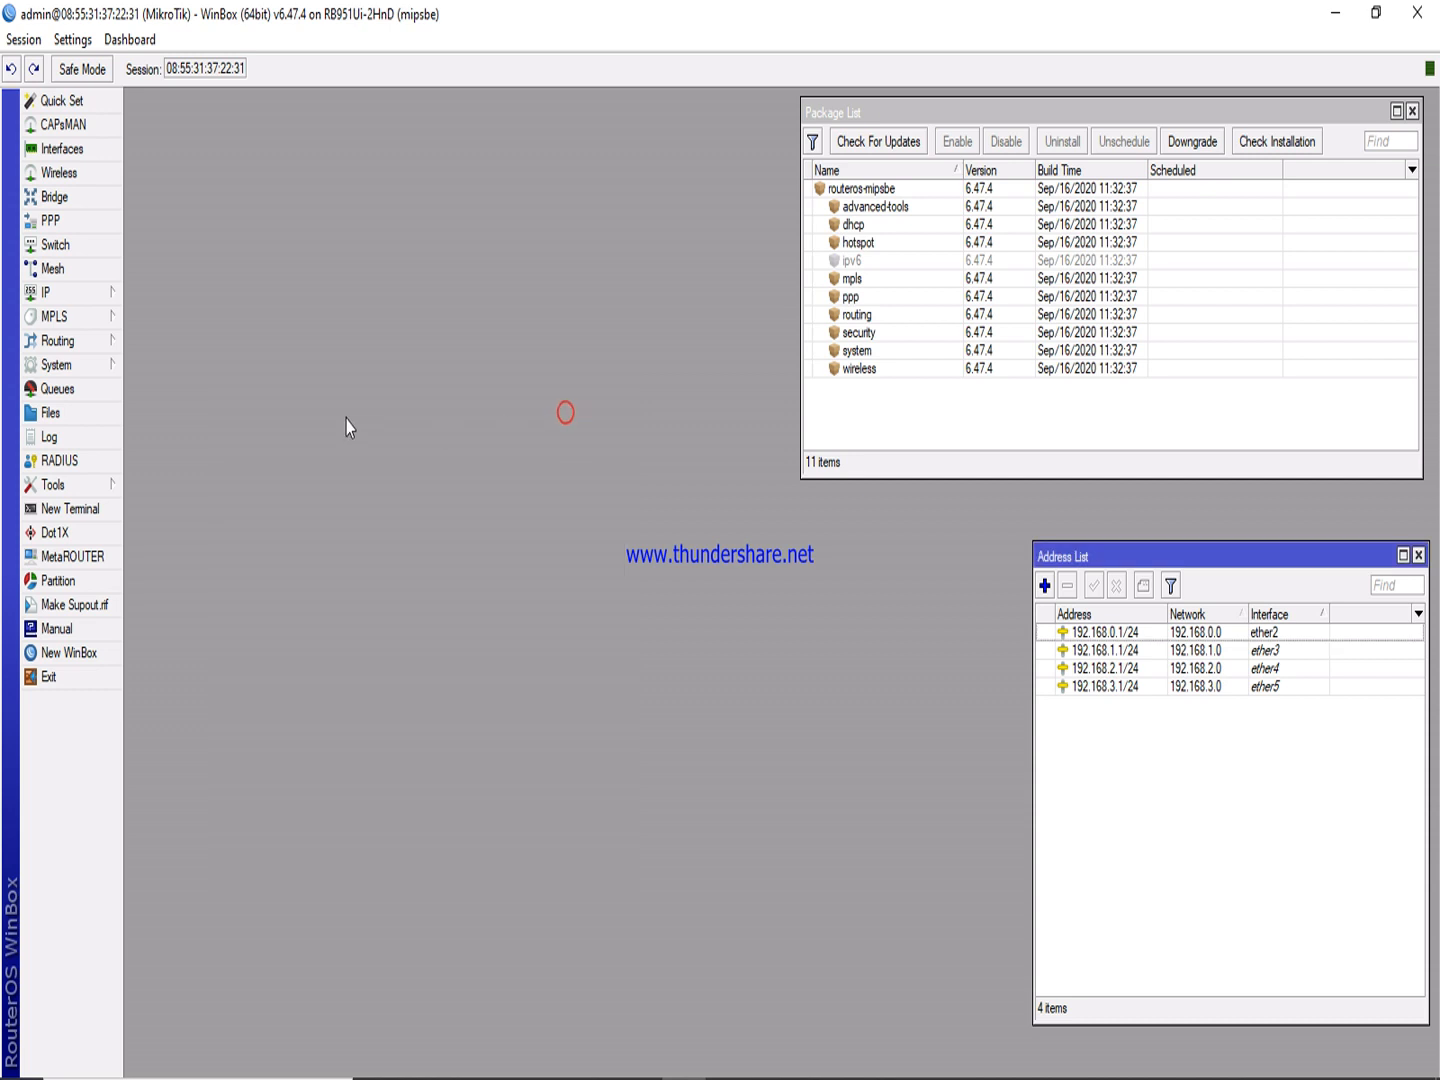
Open the router's DNS settings again and place the window beside the Address List.
left_click(85, 295)
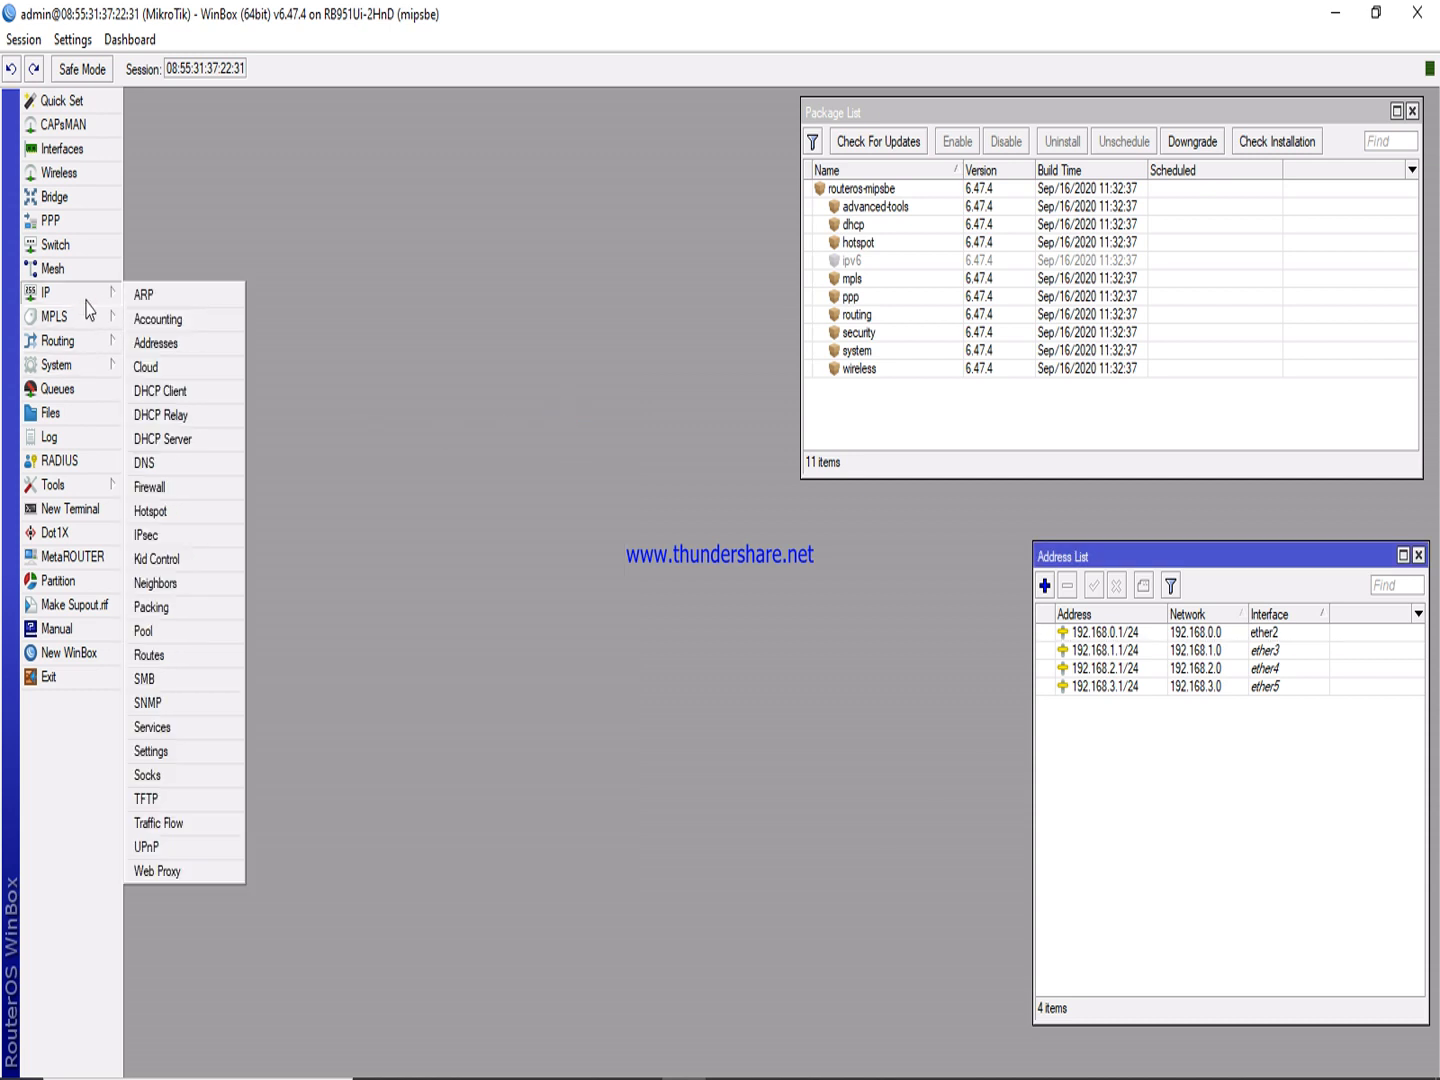
left_click(162, 470)
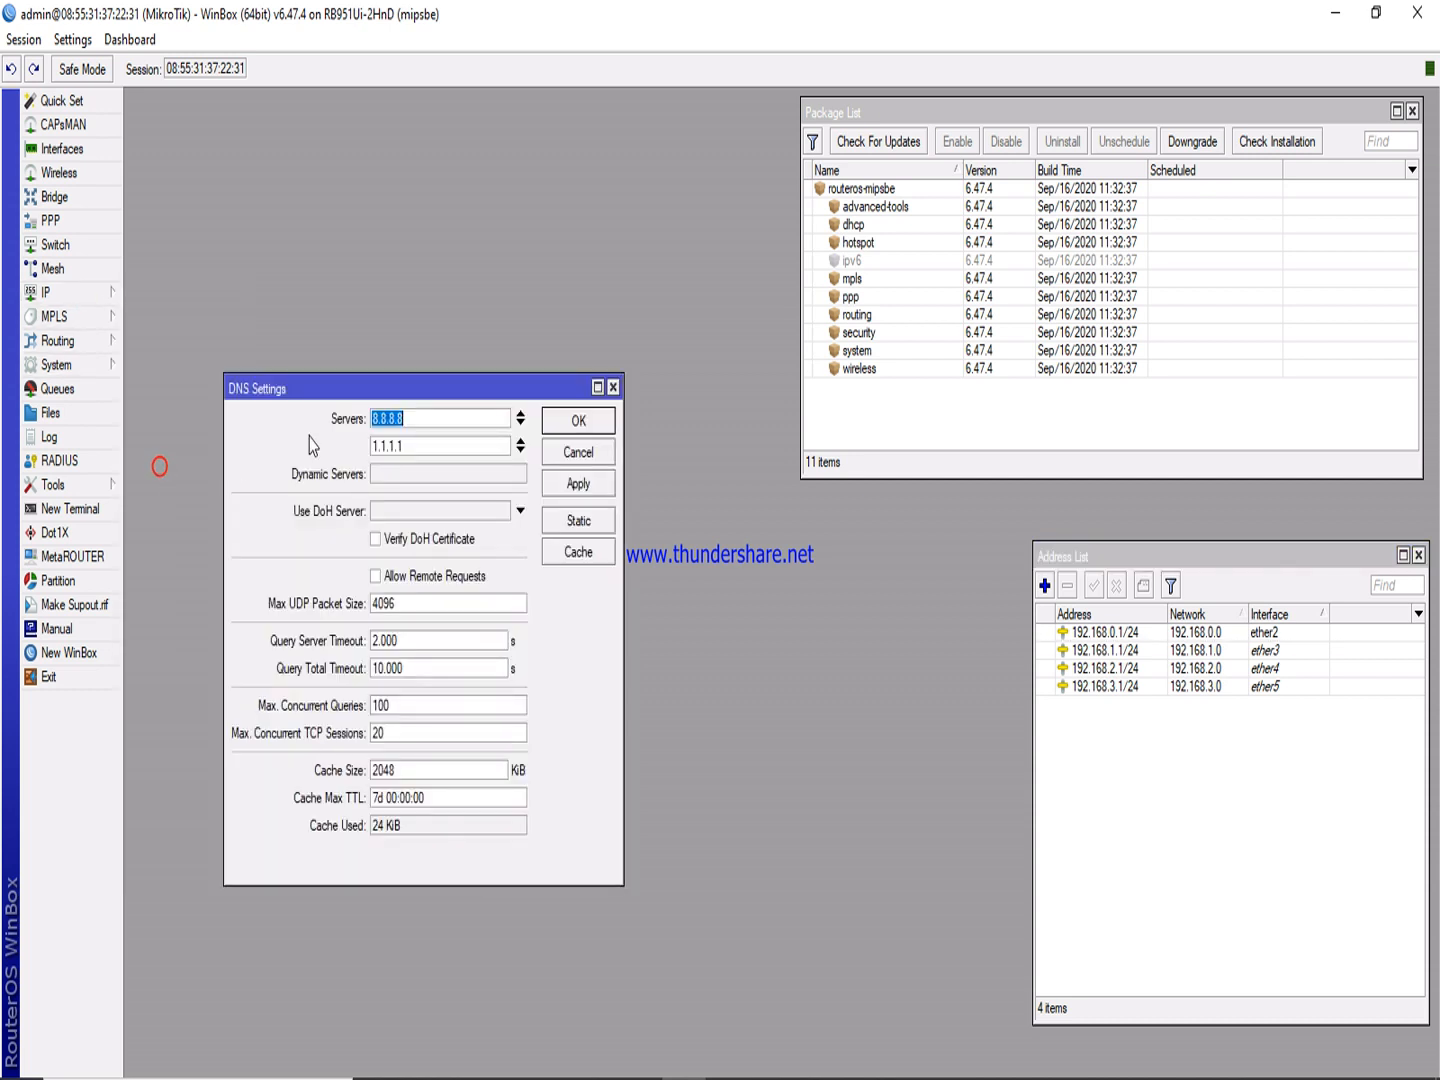
left_click_drag(337, 392, 757, 573)
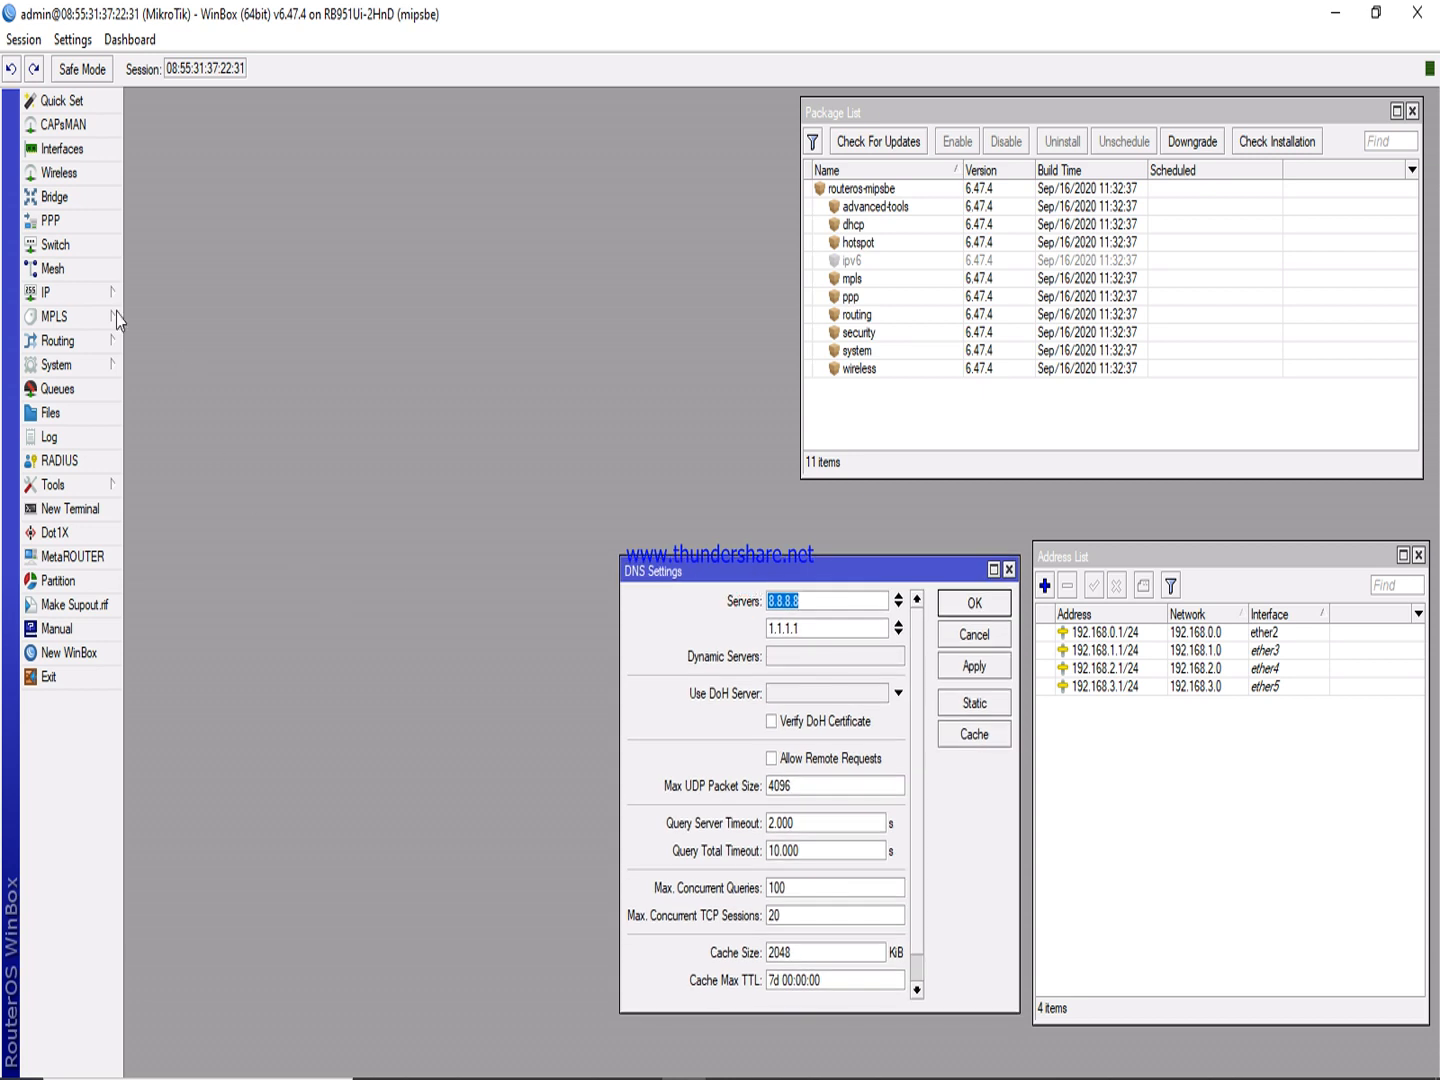
left_click(85, 293)
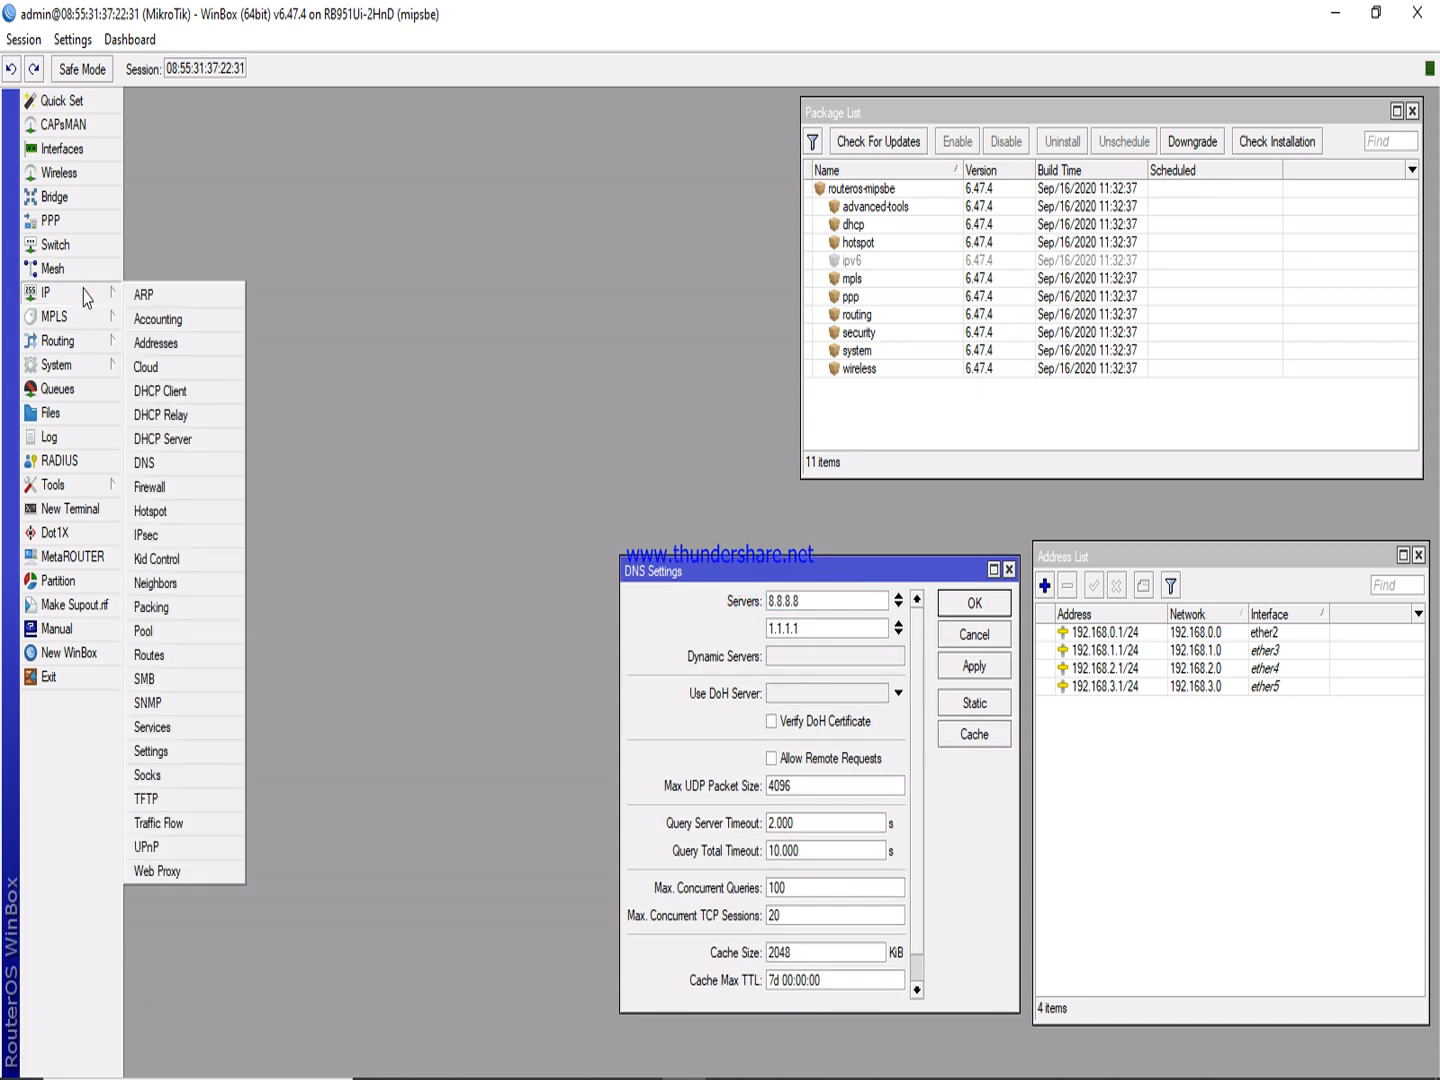
left_click(163, 440)
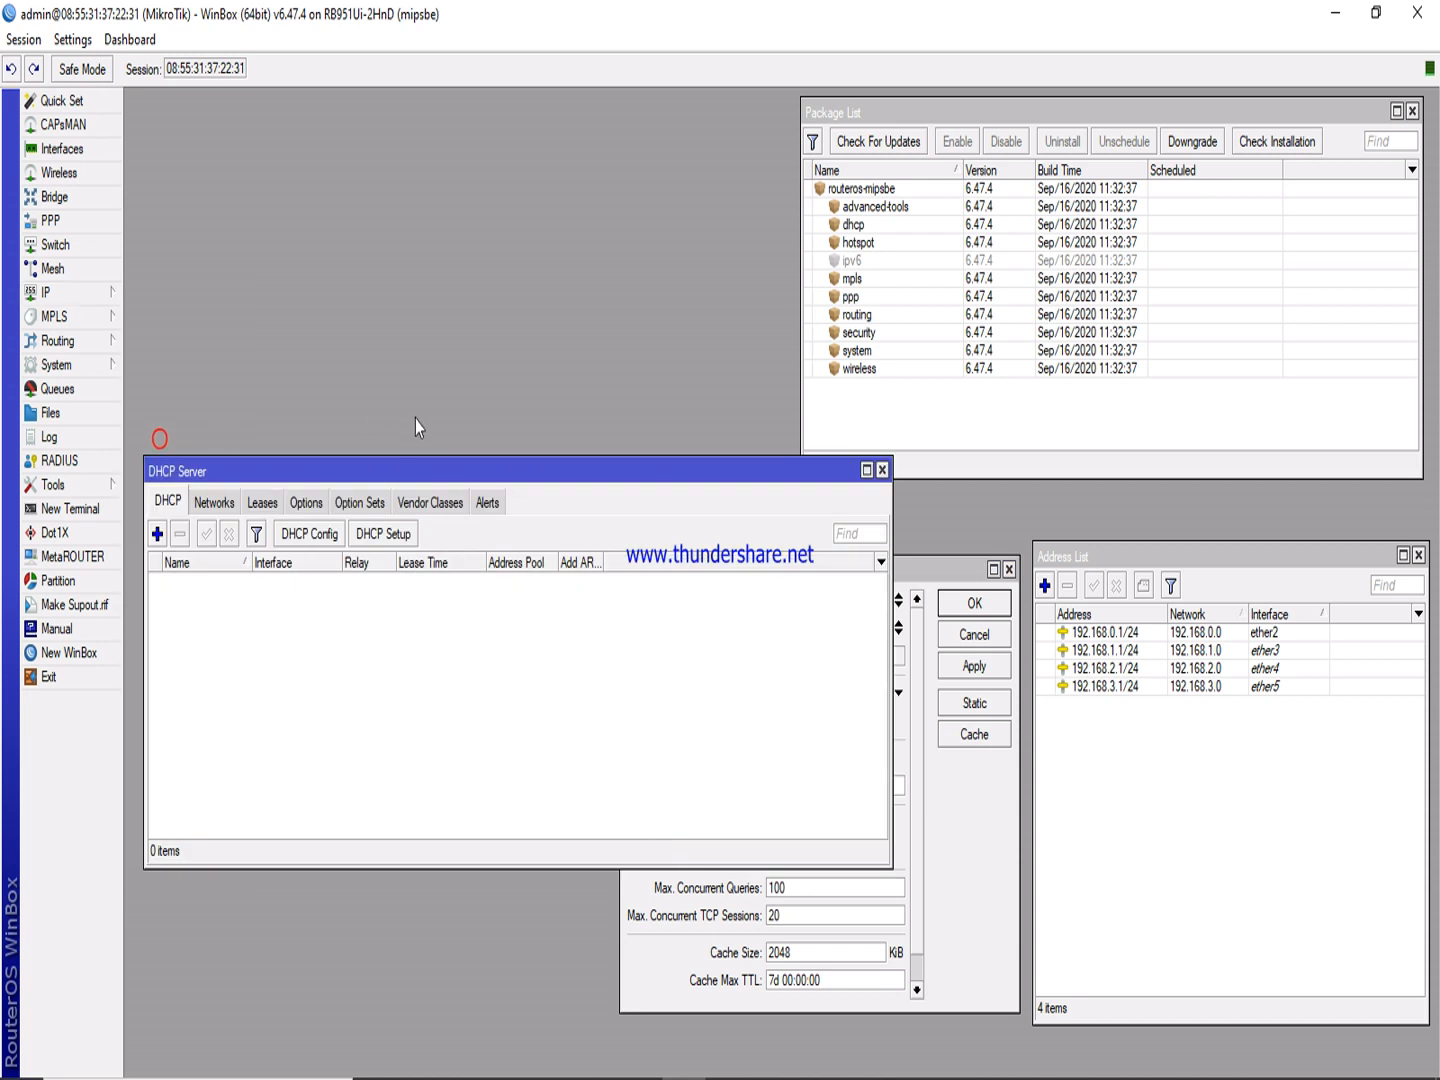
left_click(882, 469)
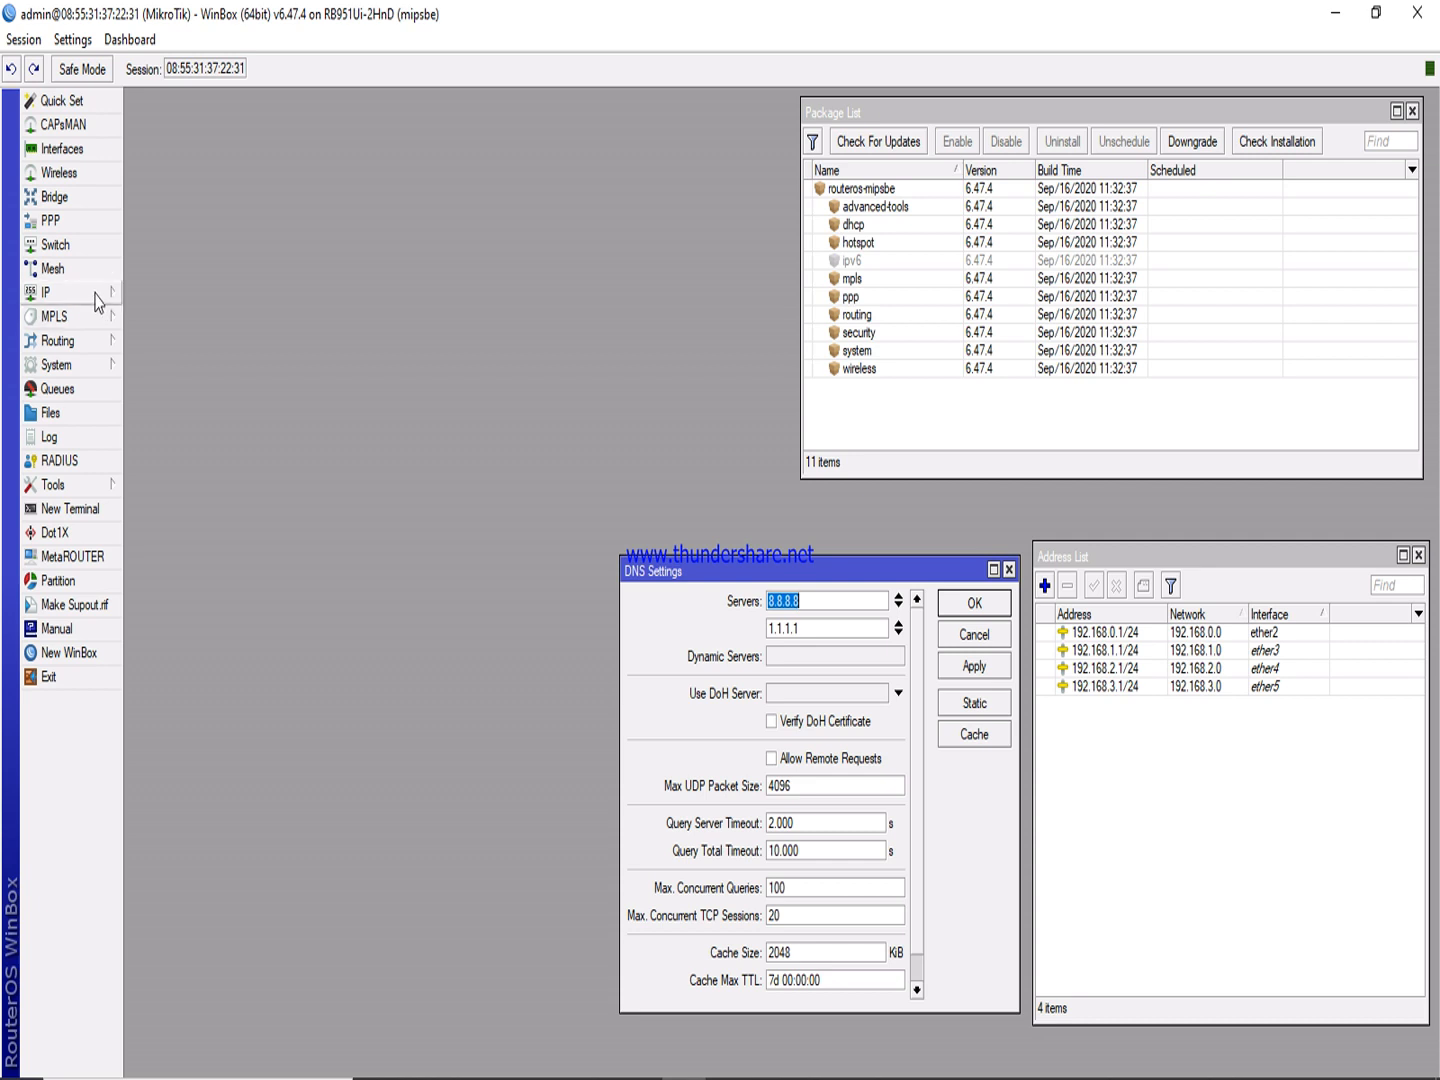
Open the DHCP Server window, narrow it and position it beside the DNS Settings window.
left_click(98, 302)
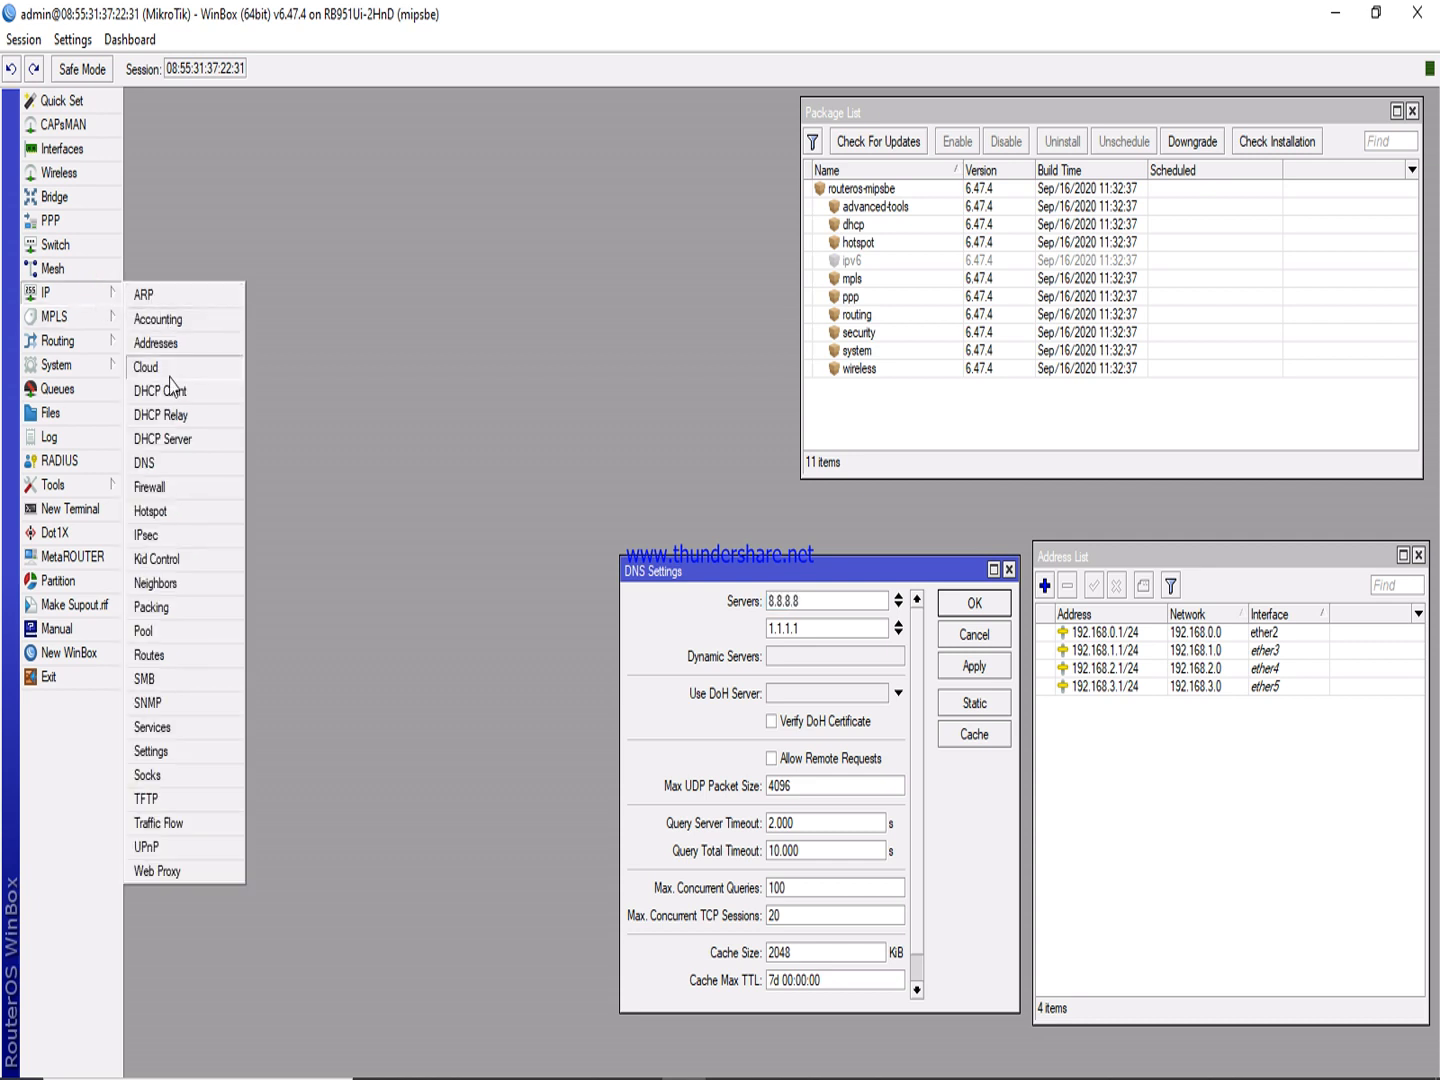
left_click(166, 438)
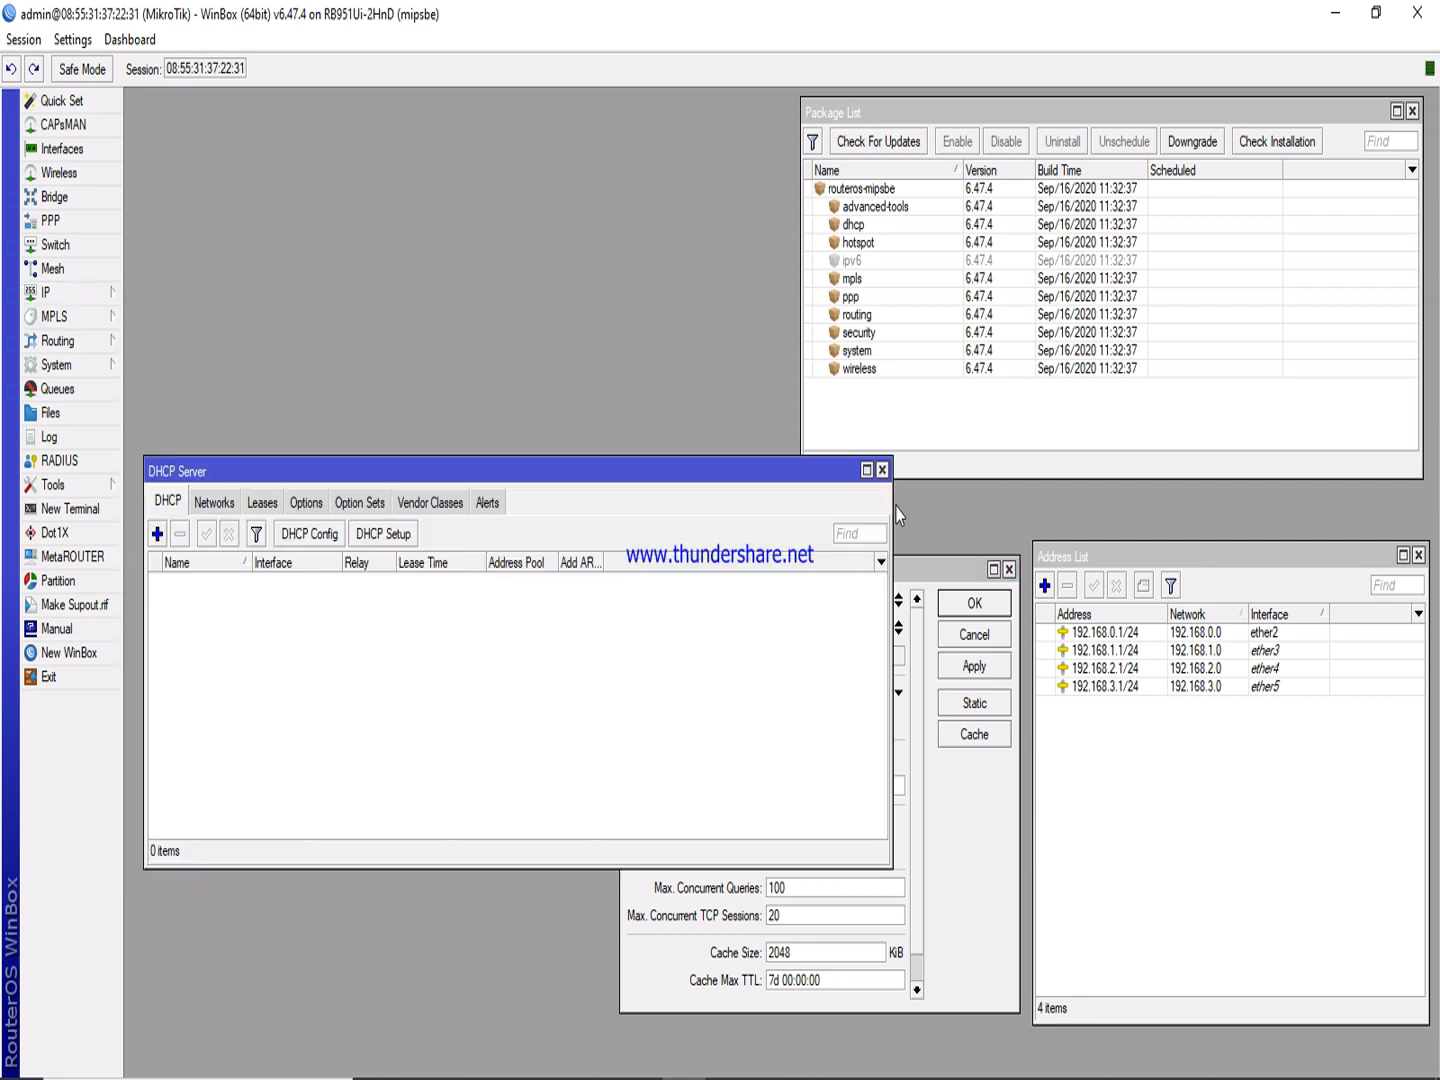
left_click_drag(893, 505, 612, 533)
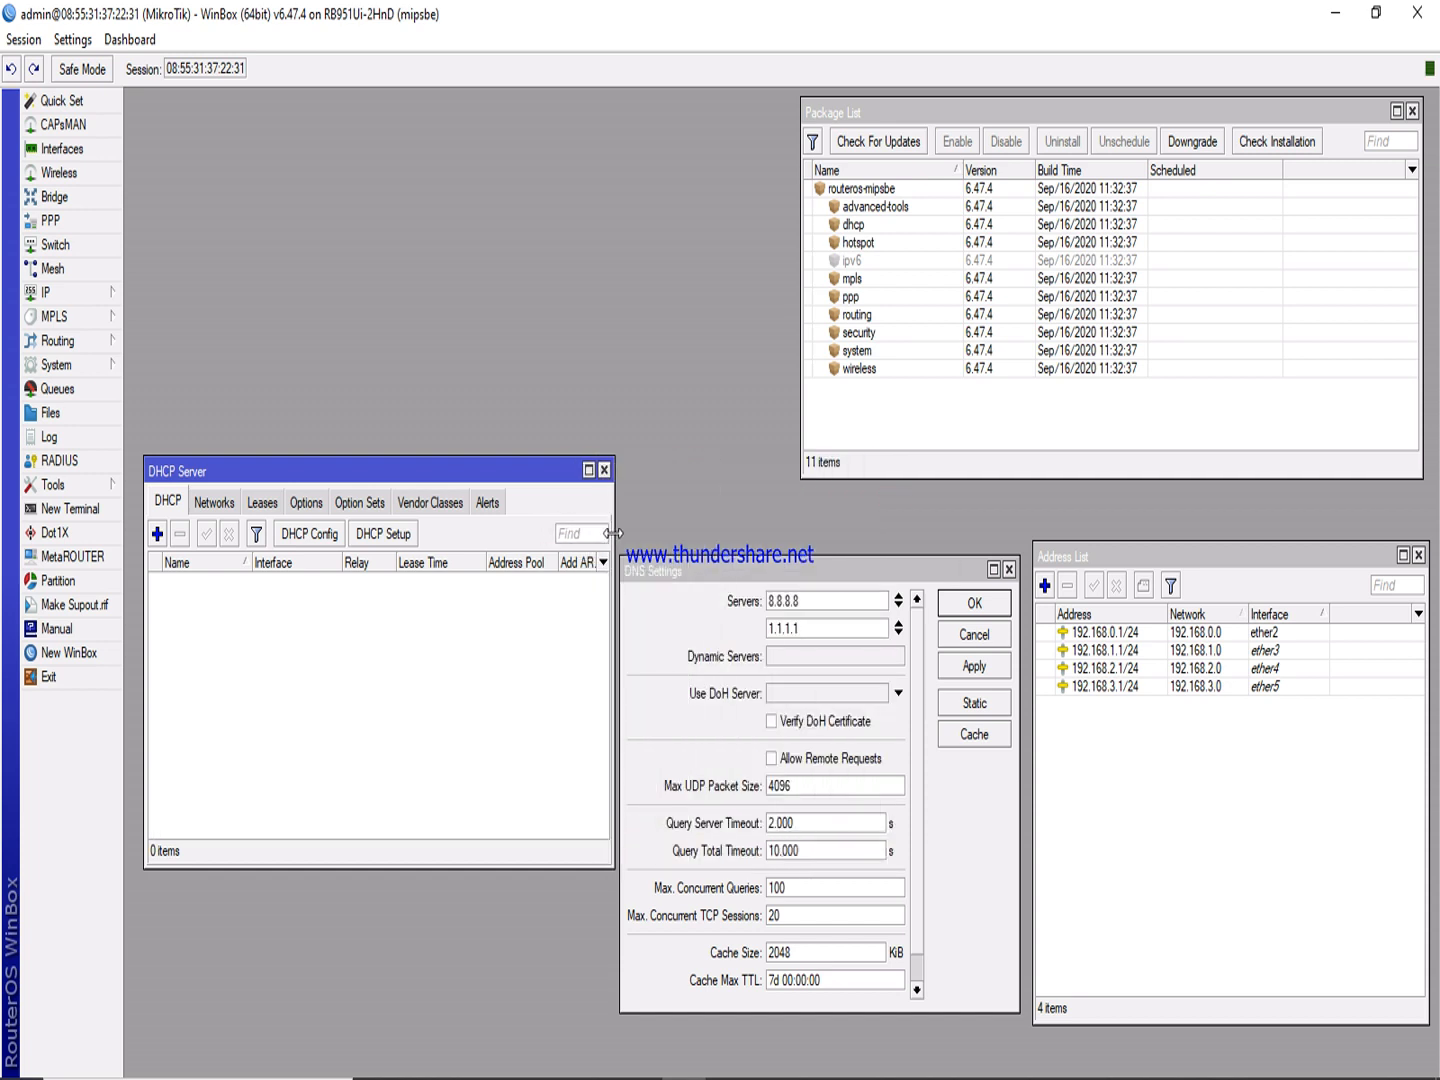
left_click_drag(438, 475, 430, 464)
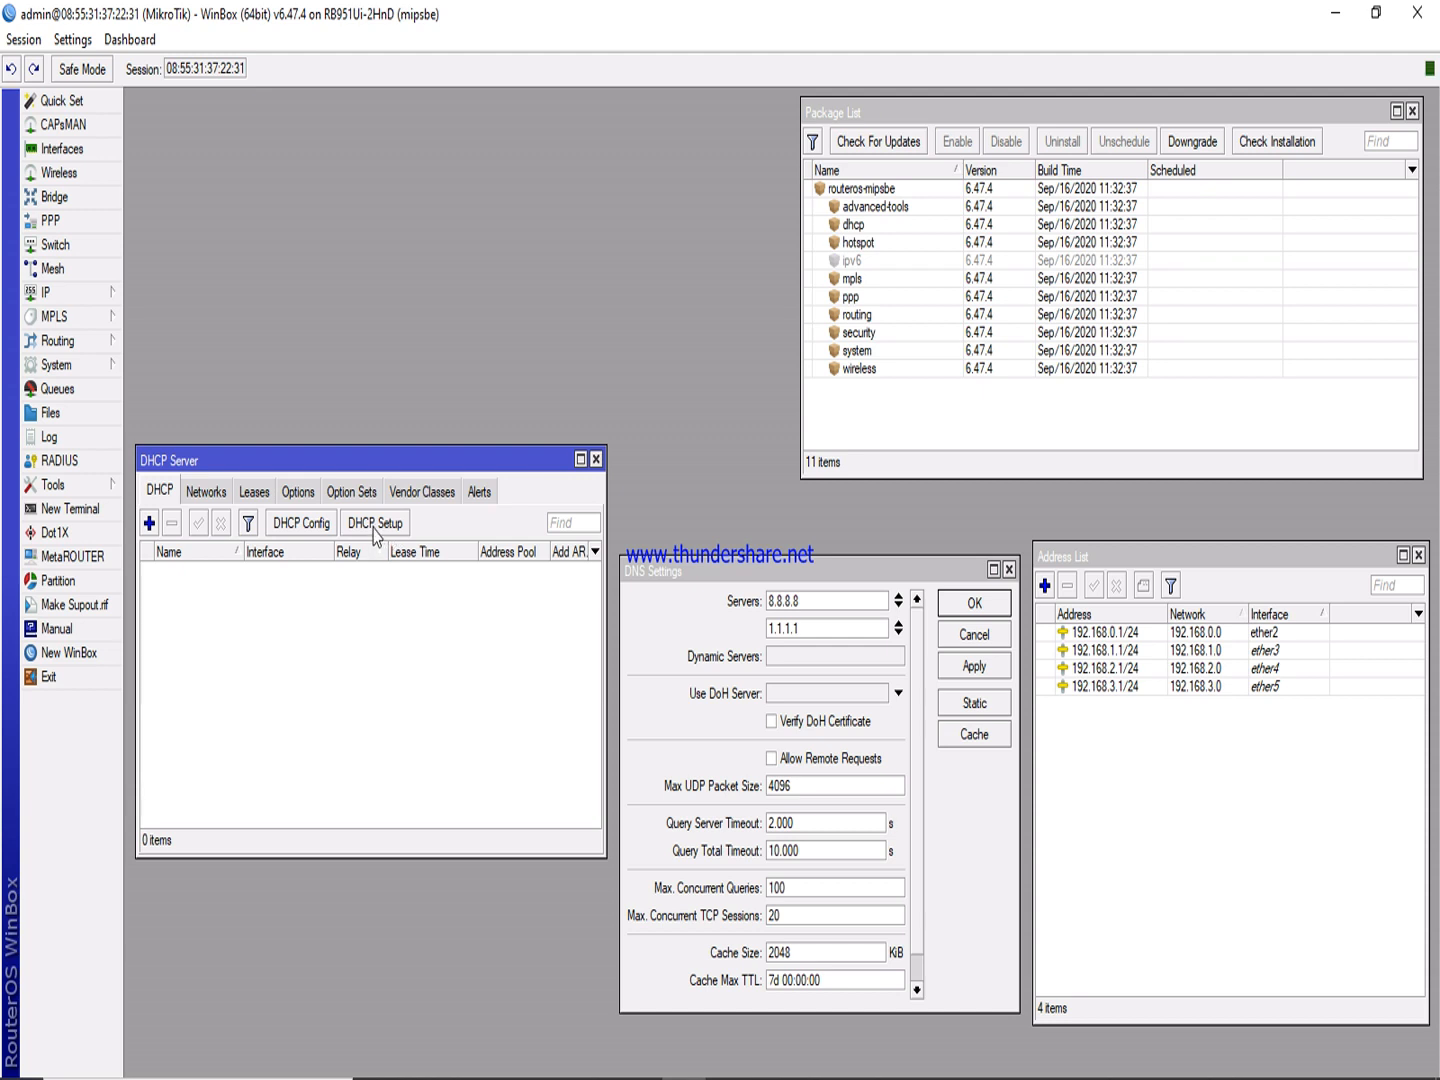
Start DHCP Setup and move its window into the free area above the DHCP Server window.
left_click(375, 524)
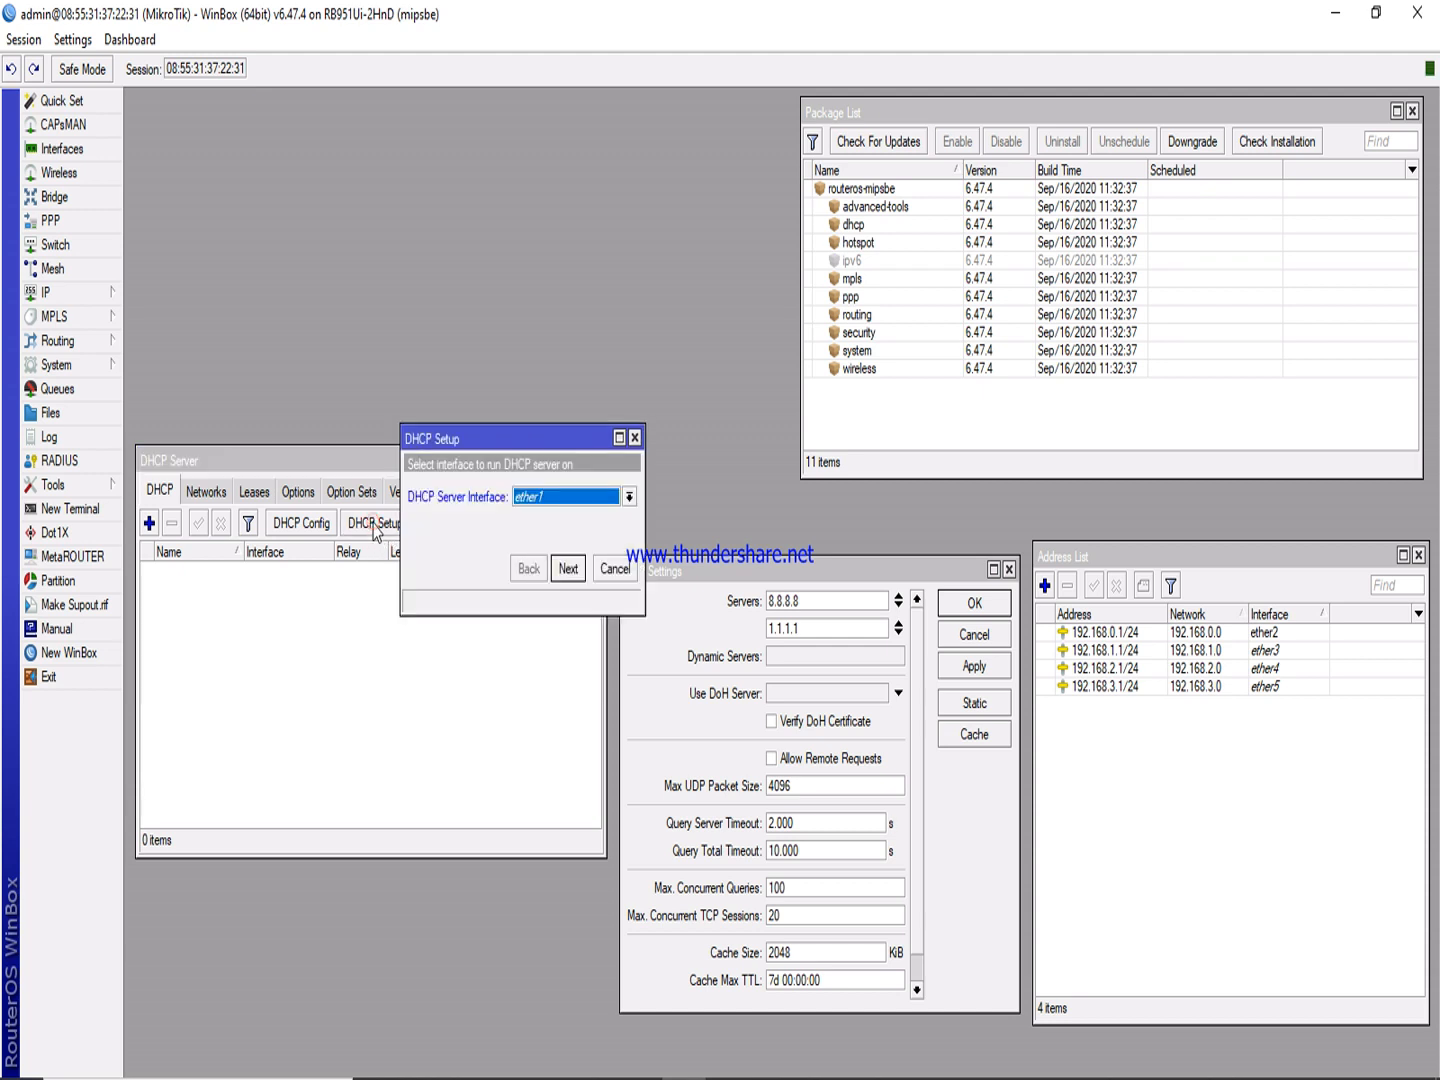
left_click_drag(507, 428, 333, 139)
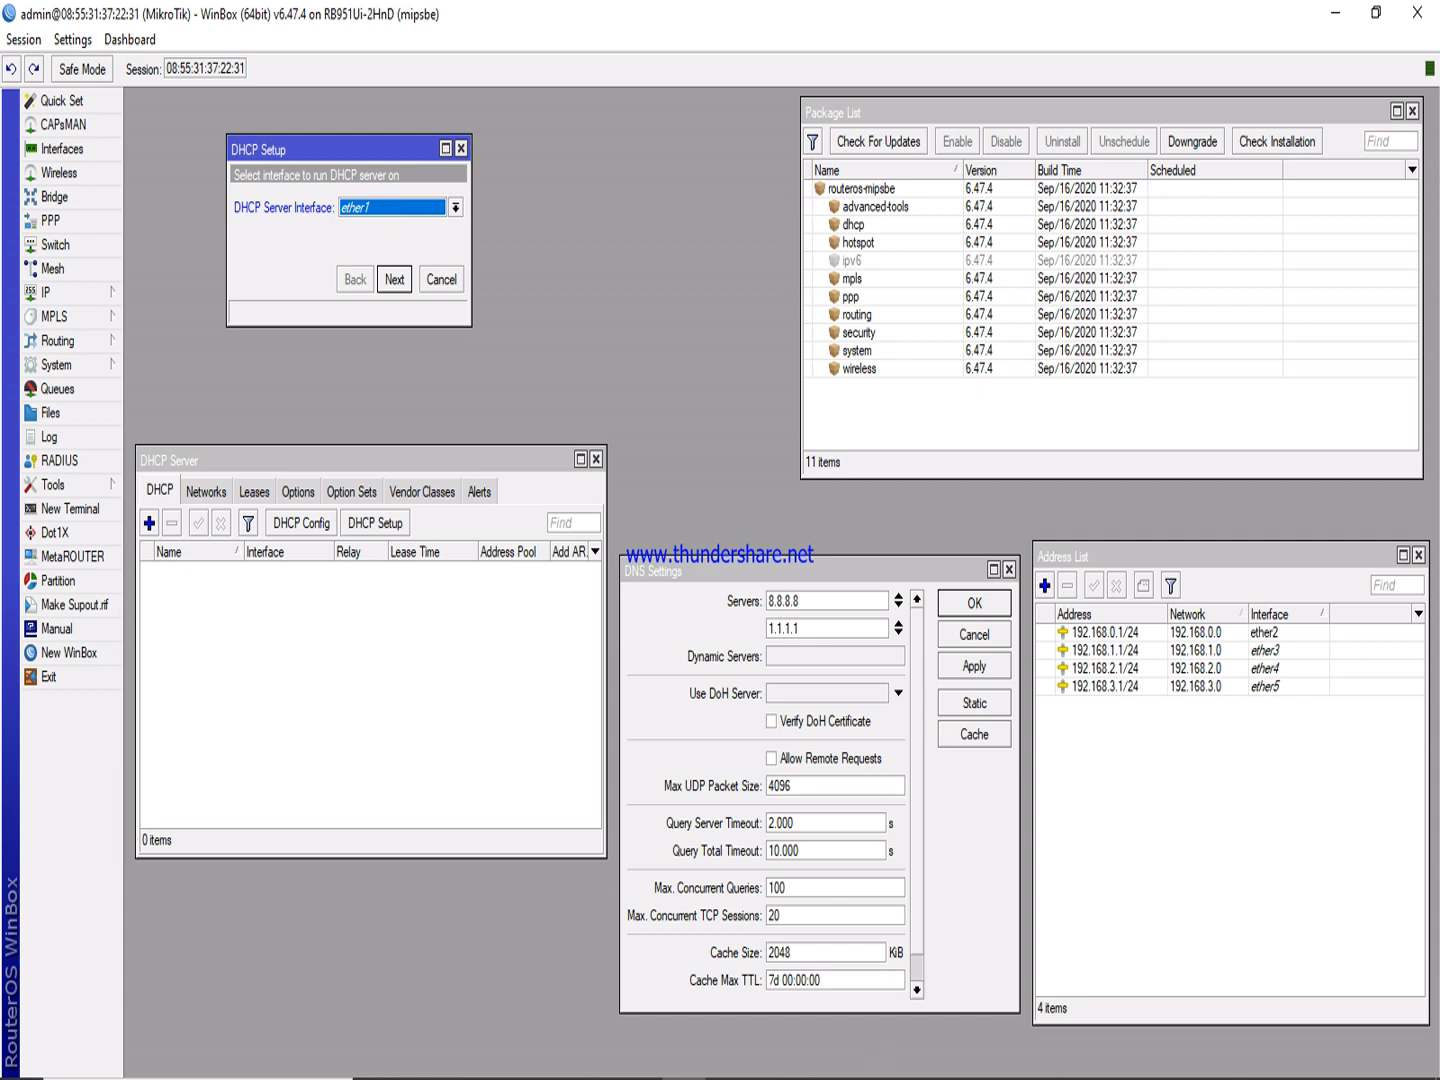
left_click(1238, 1058)
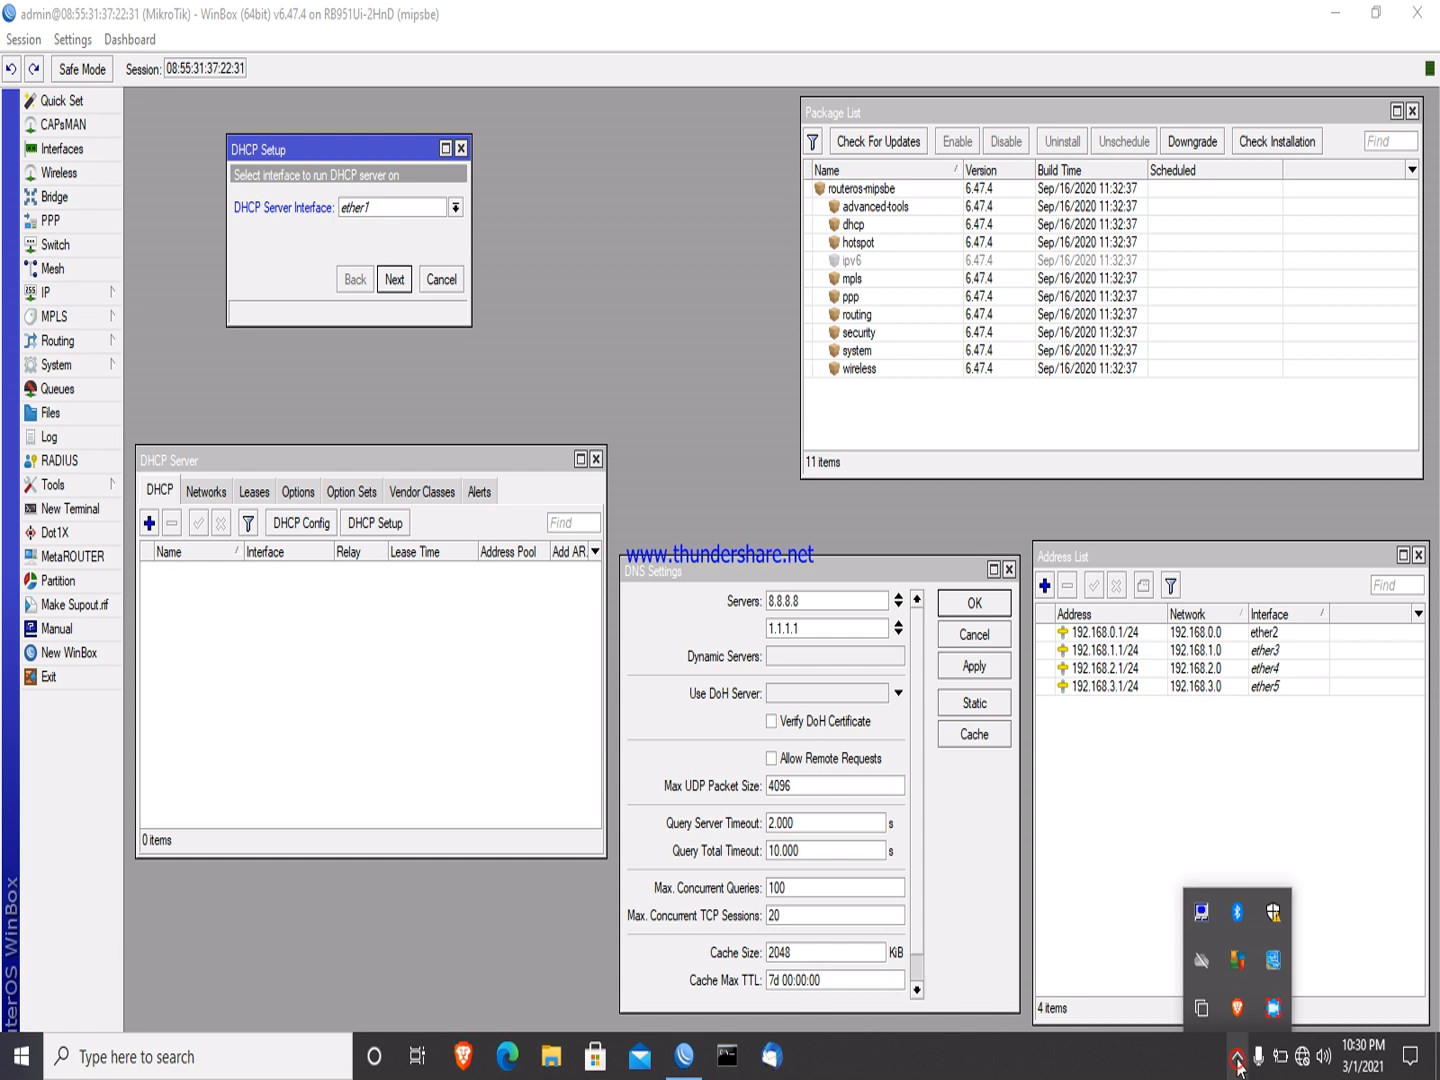
right_click(1266, 1014)
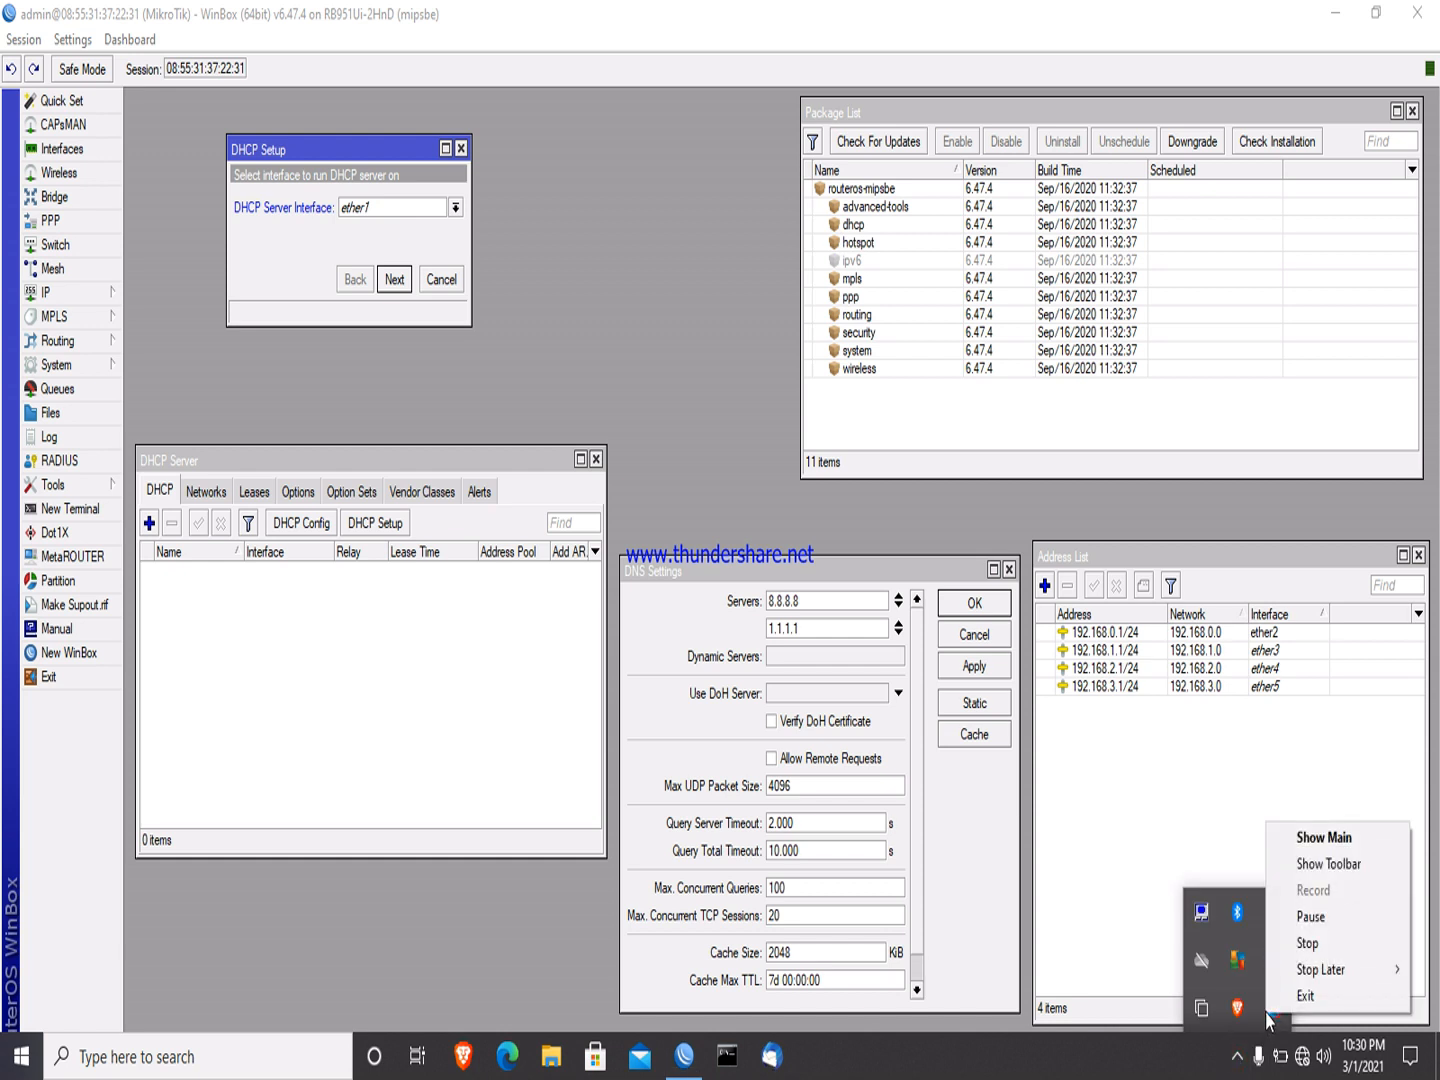
left_click(1322, 843)
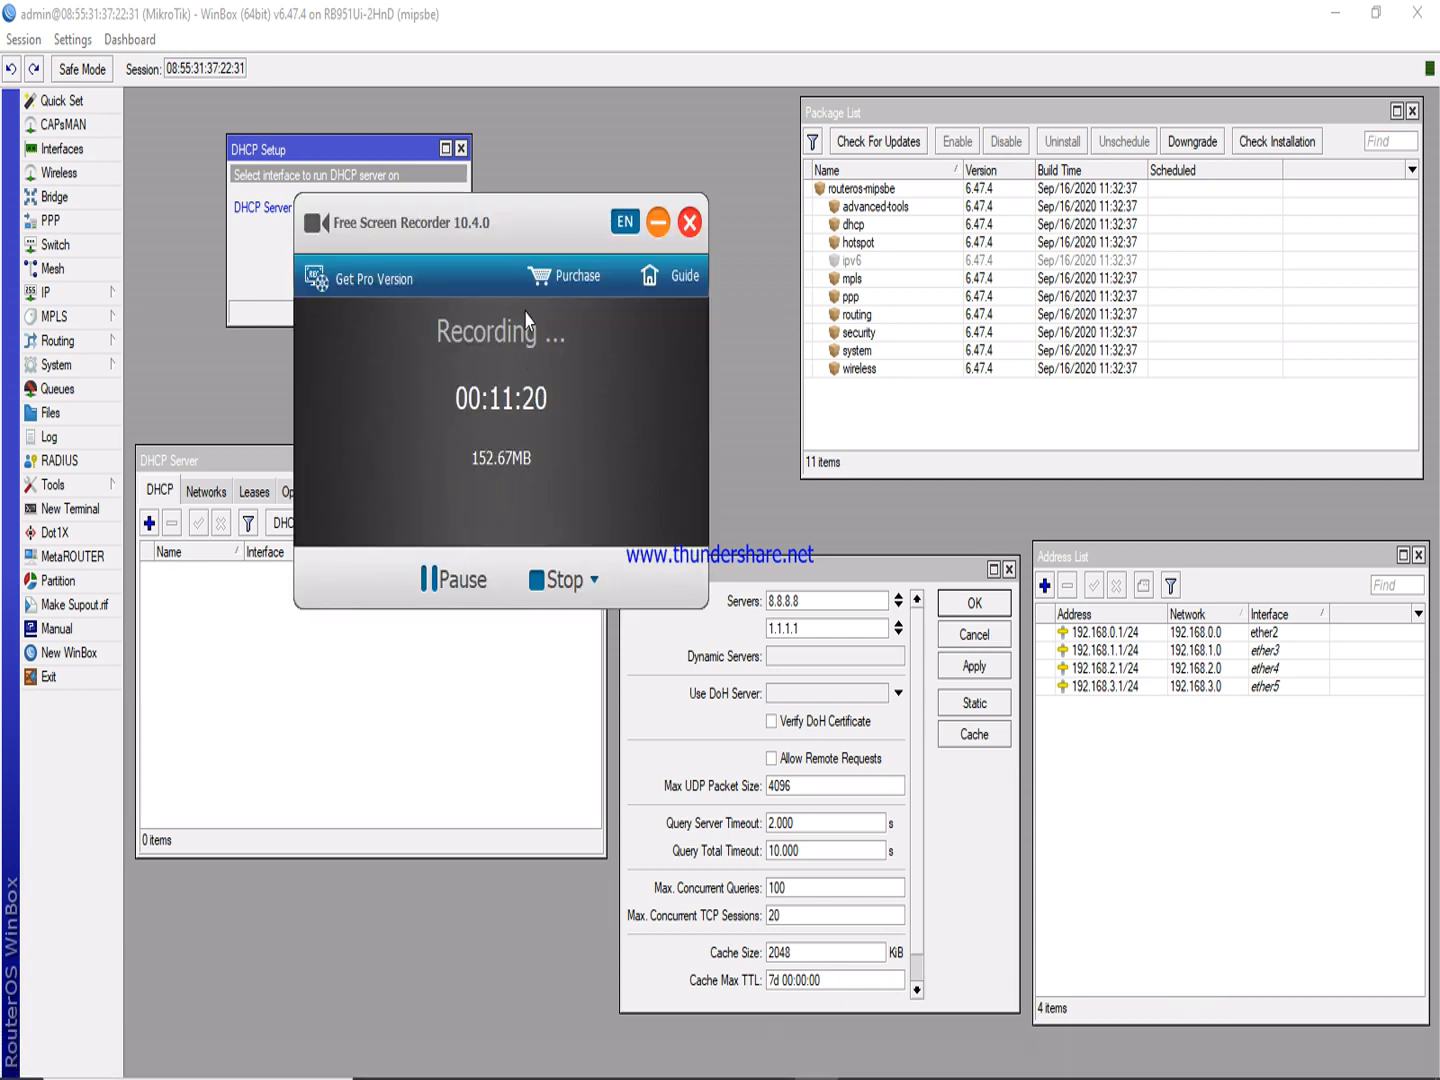
left_click(657, 222)
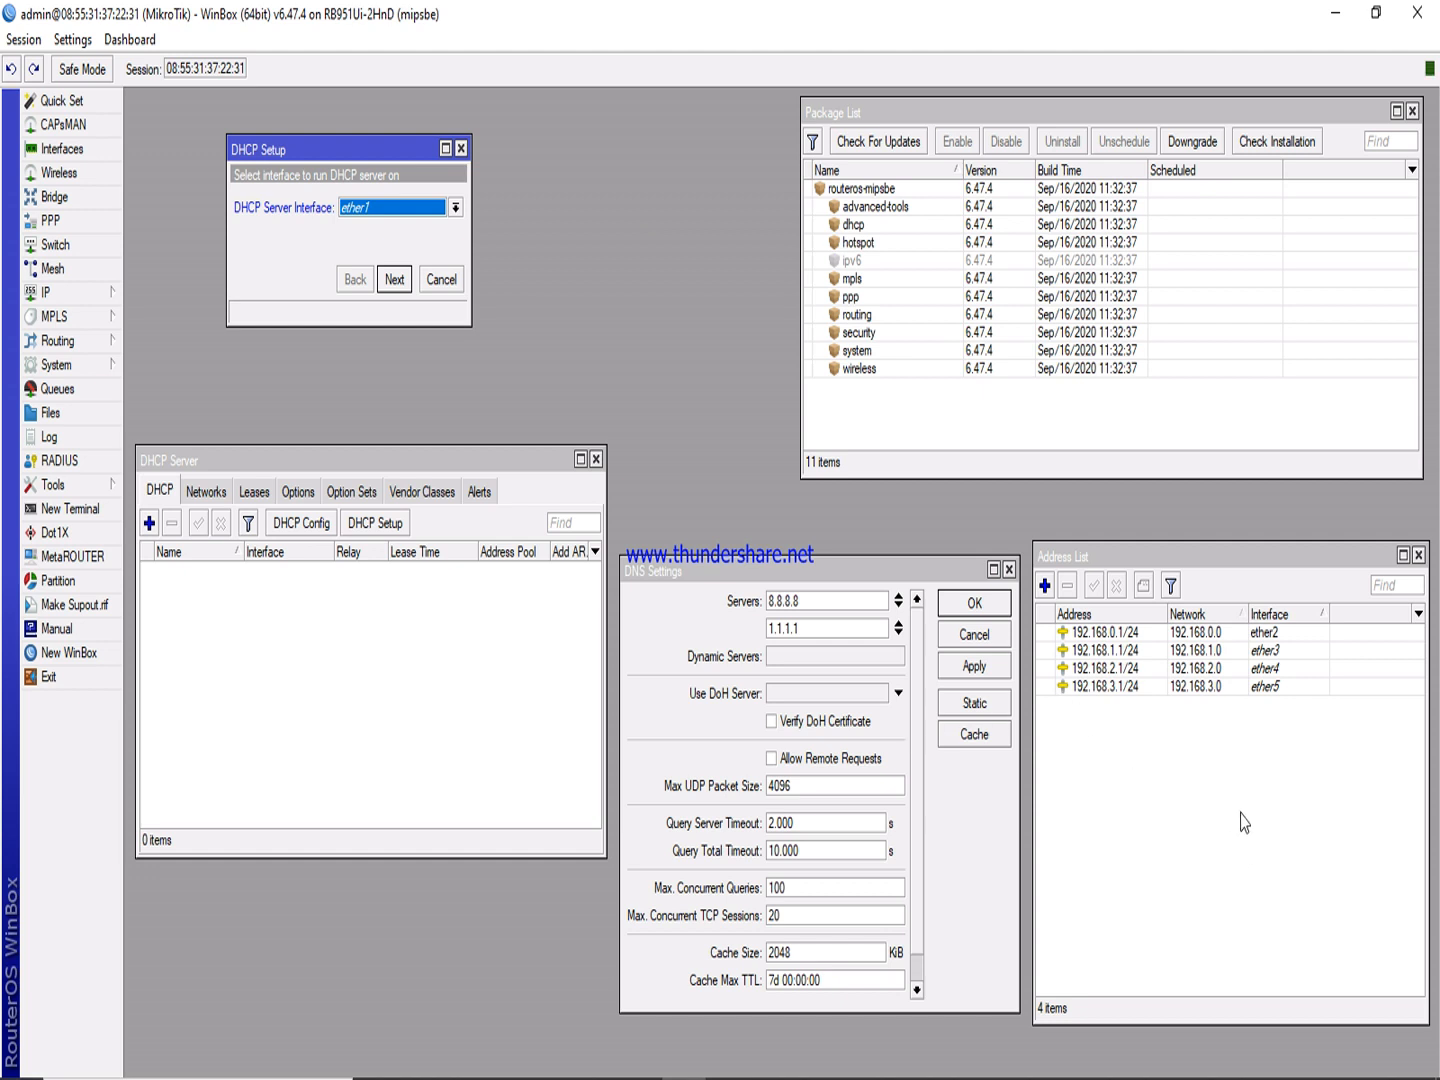
left_click(1064, 716)
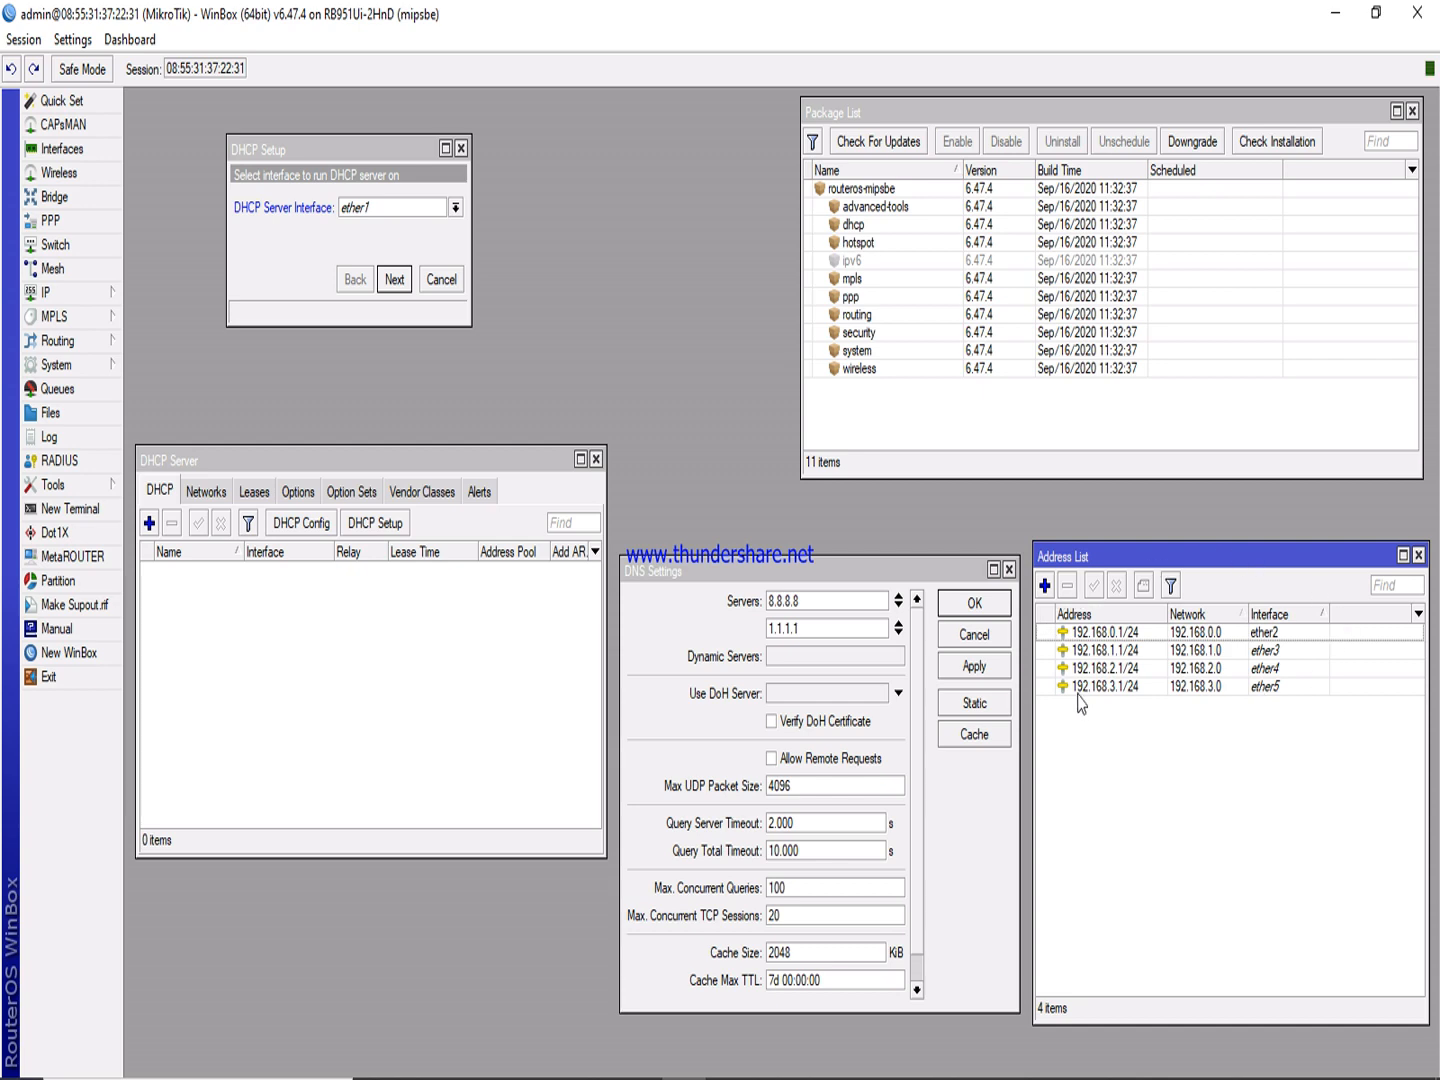
Search Windows for mouse and open the Mouse Properties through the pointer display or speed setting.
key("super")
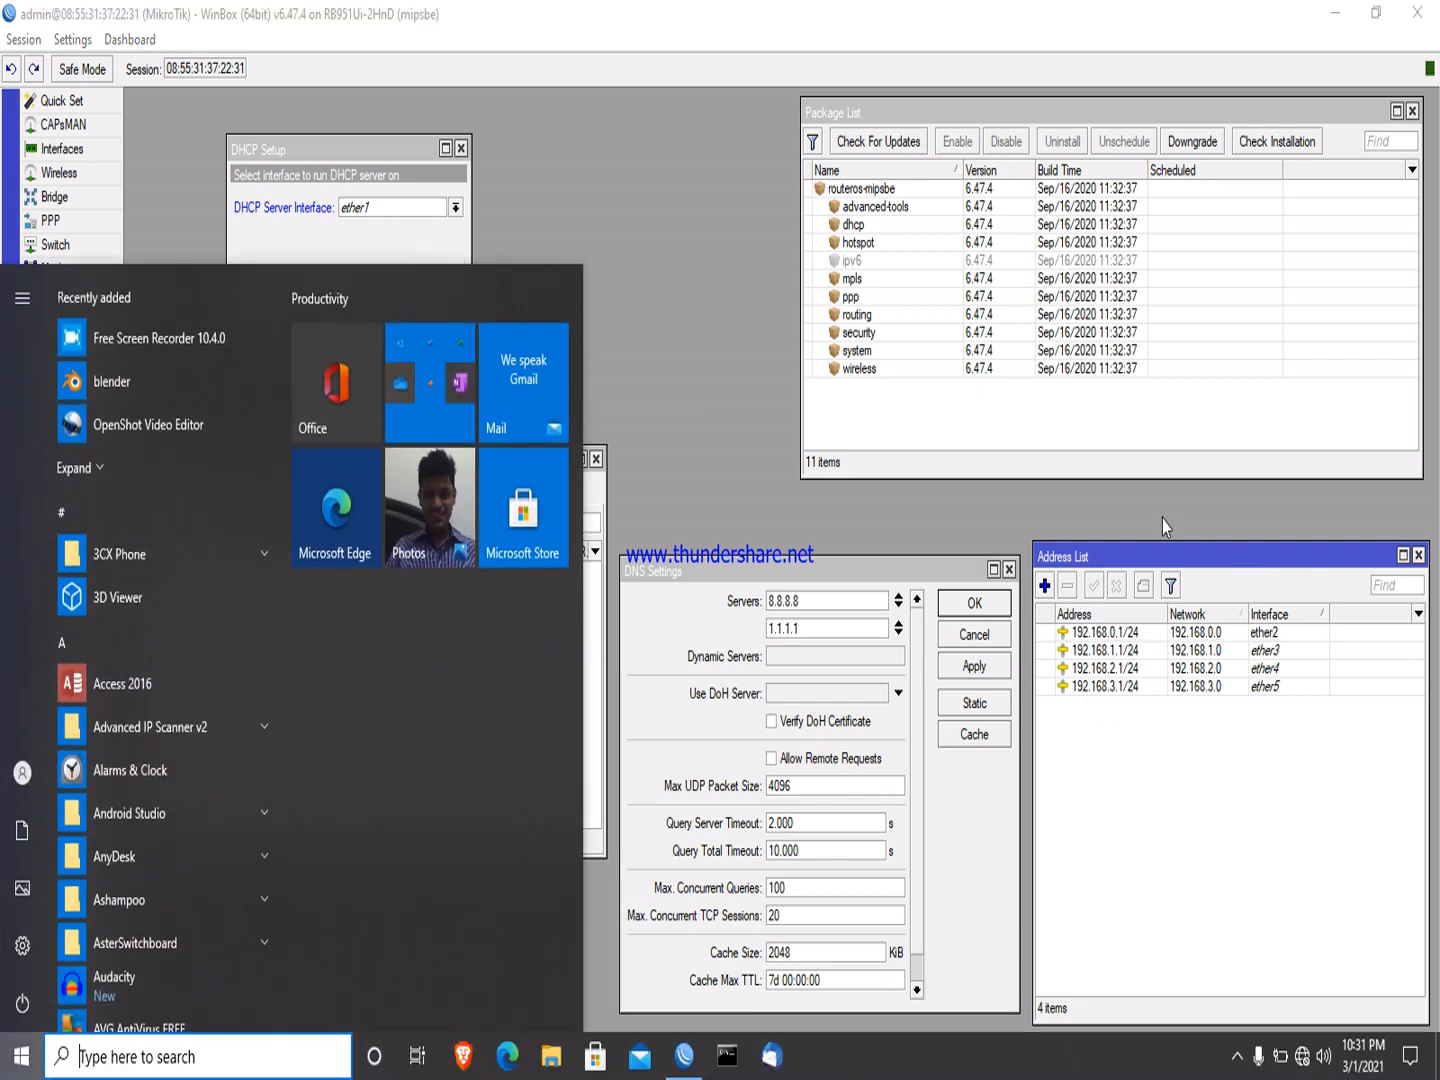
type("mouse")
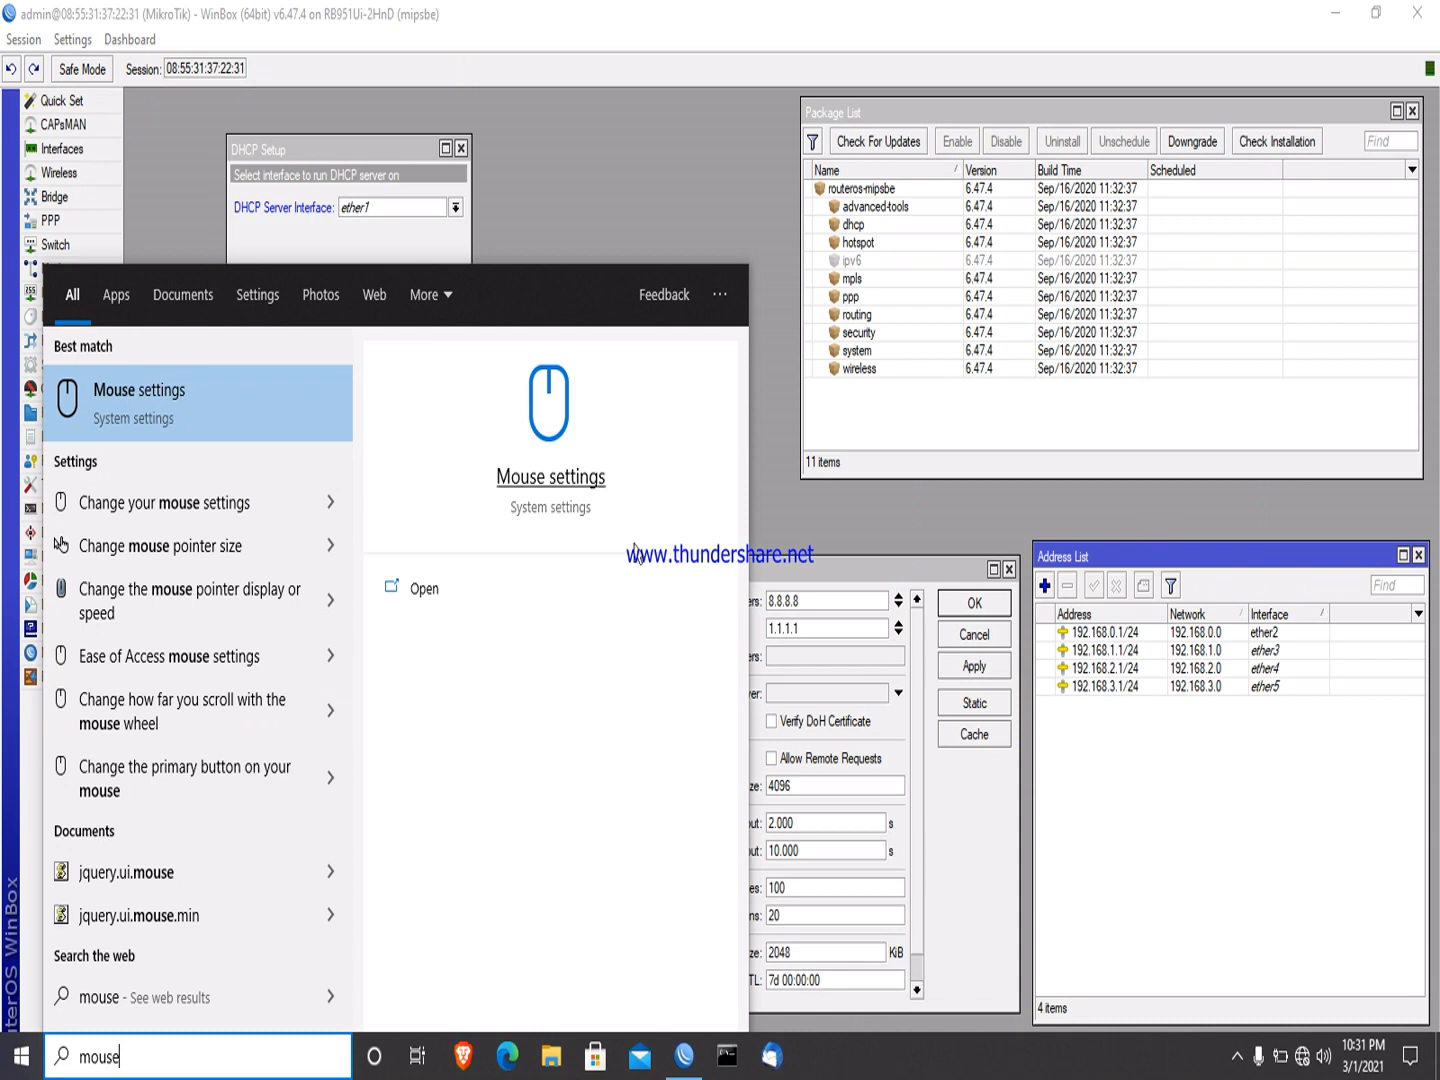
left_click(169, 585)
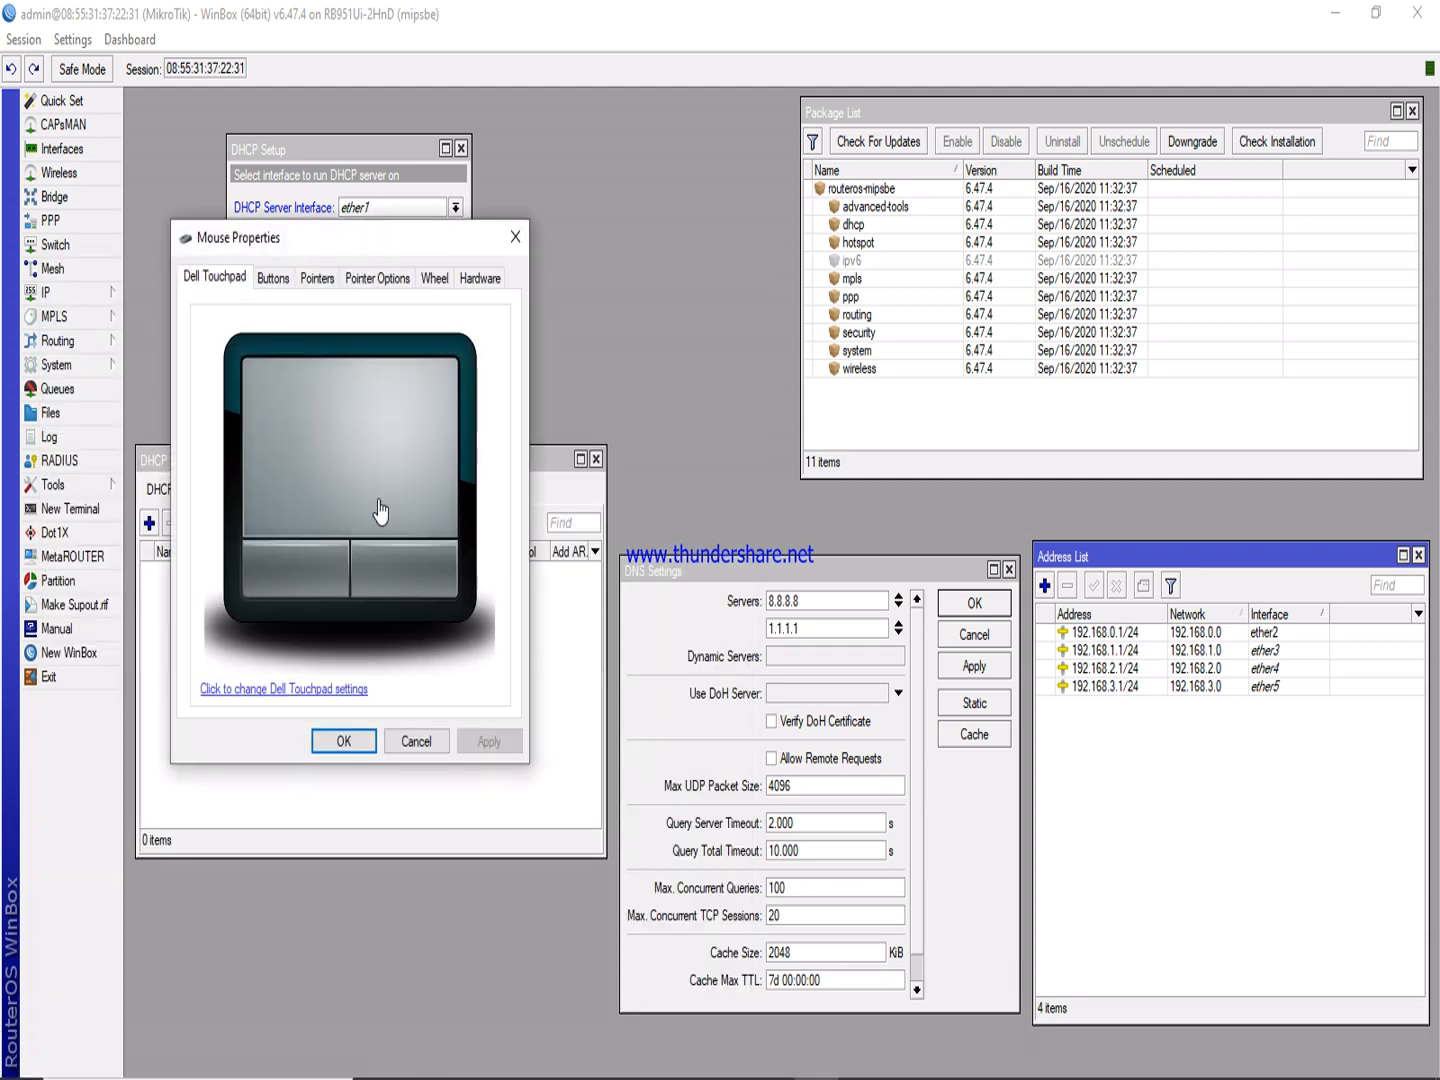
Look through the button, pointer, motion, wheel and hardware settings in Mouse Properties, including the list of customizable pointers.
left_click(274, 279)
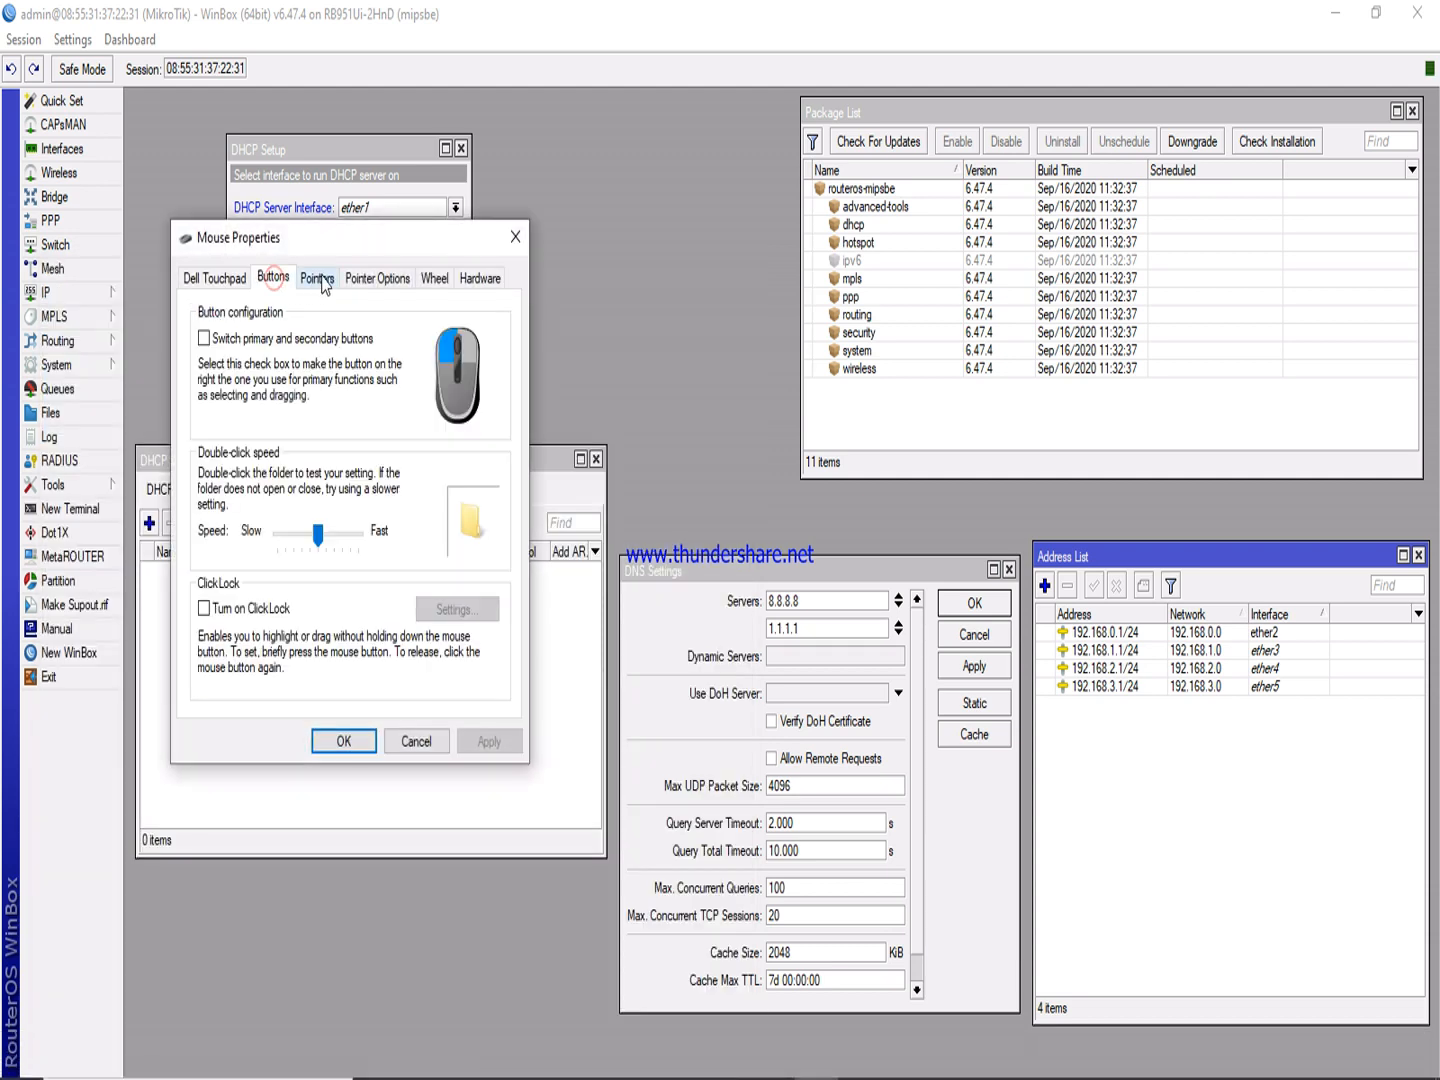
left_click(318, 277)
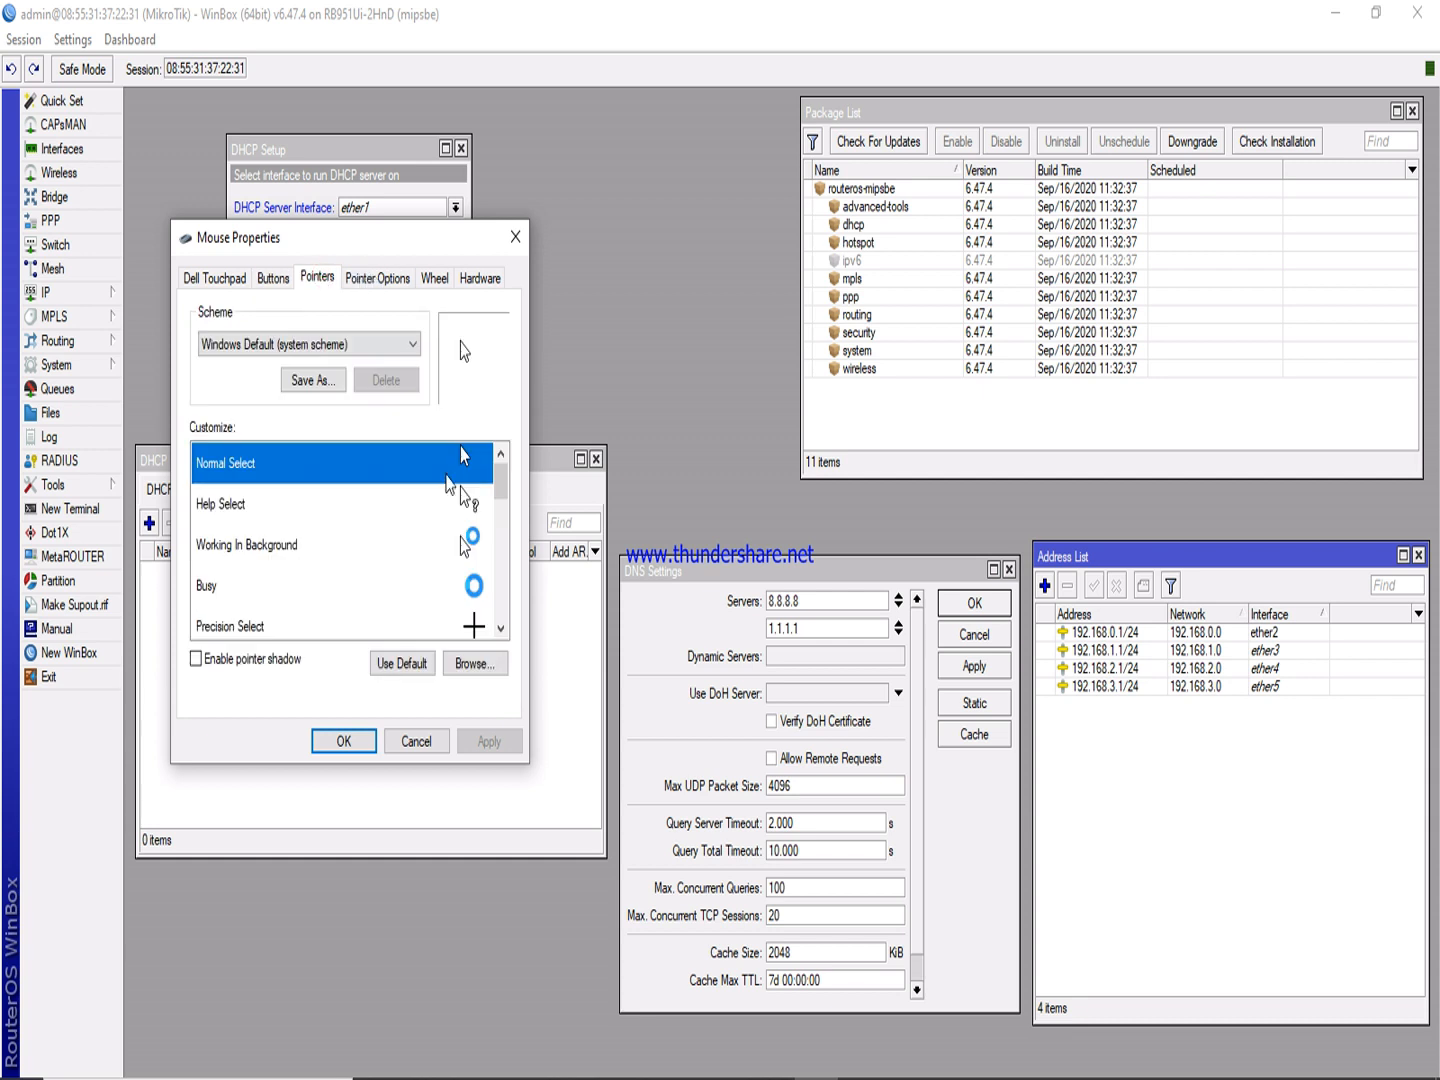
mouse_move(505, 484)
left_mouse_down()
mouse_move(508, 630)
mouse_move(500, 458)
left_mouse_up()
left_click(379, 276)
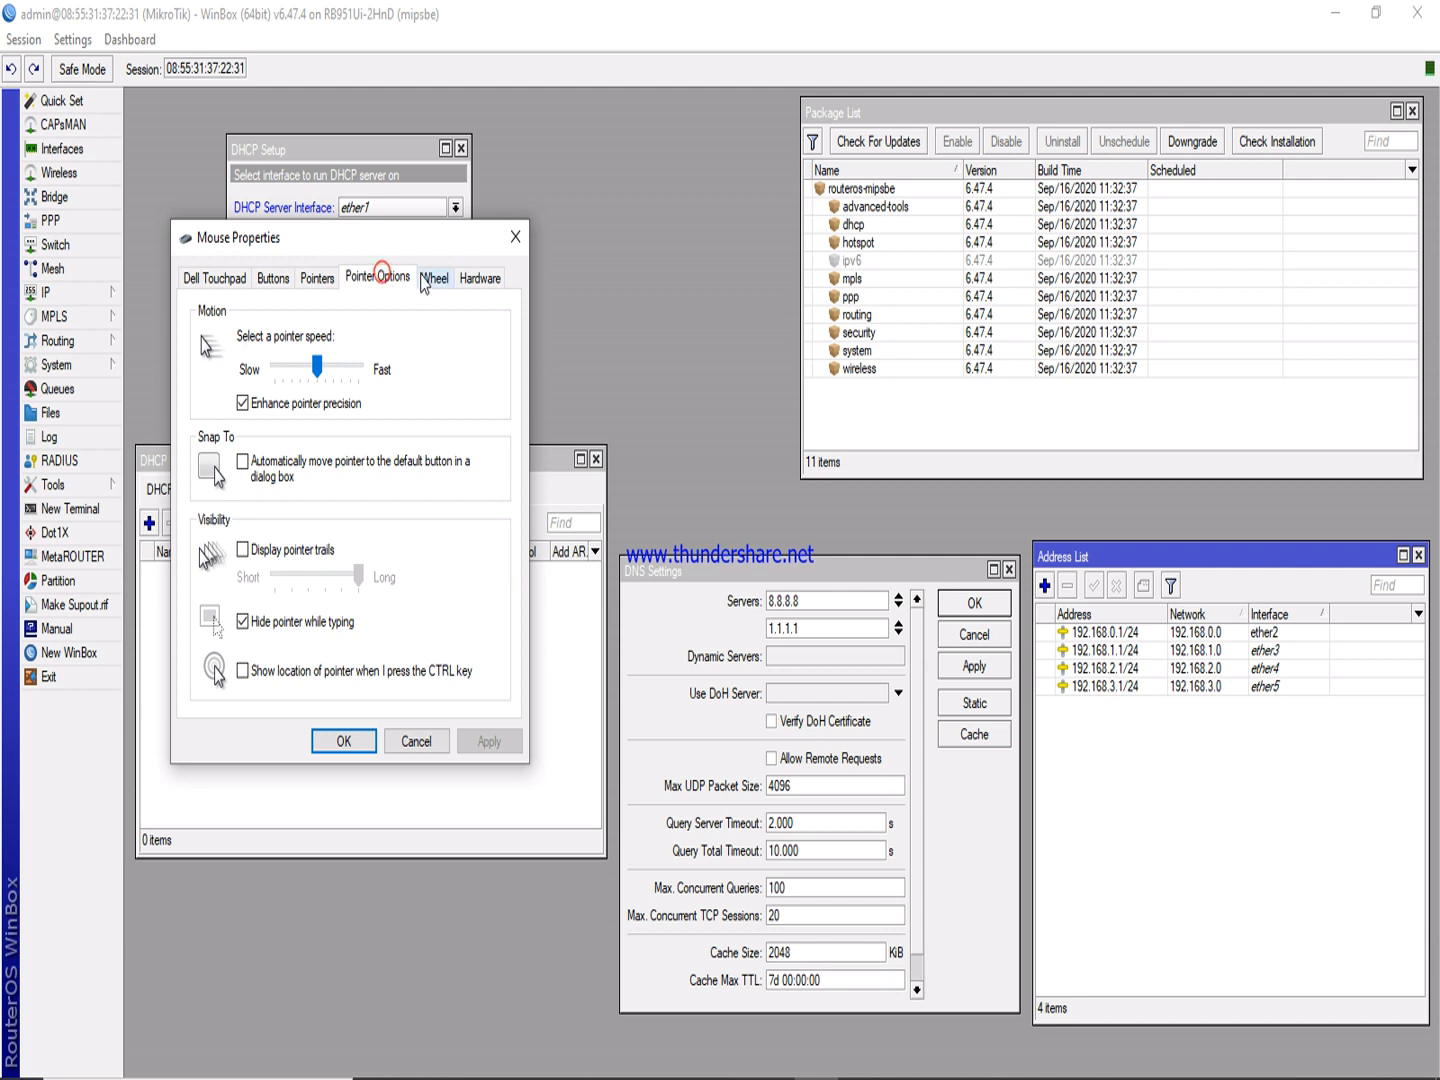
left_click(430, 282)
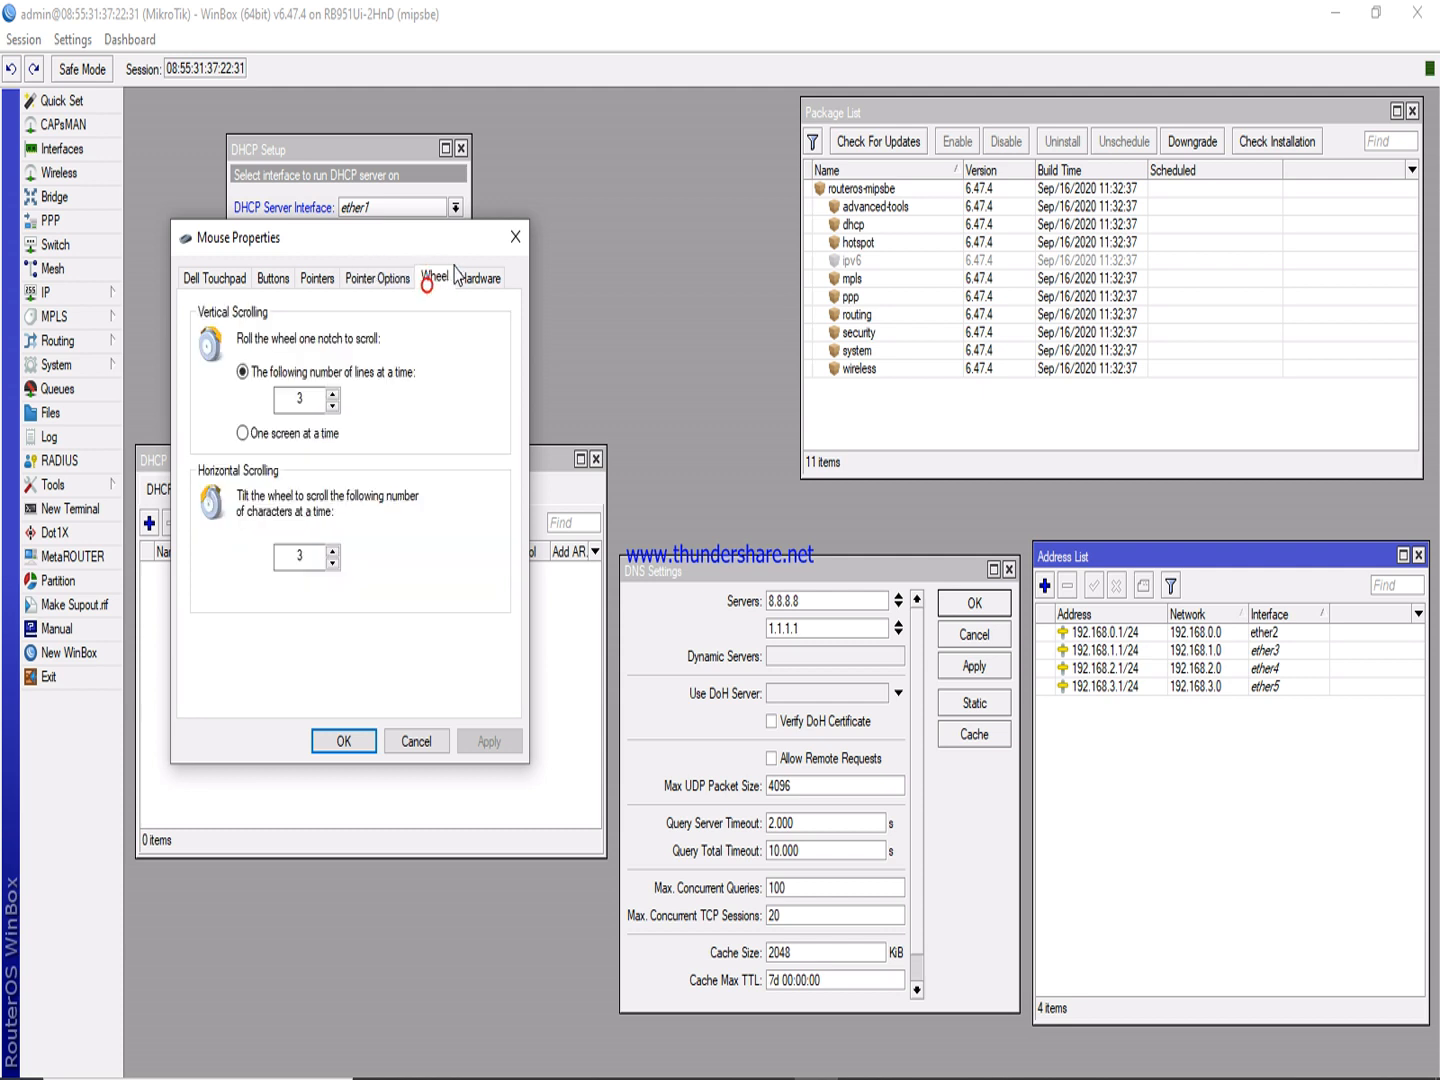
left_click(479, 278)
left_click(352, 287)
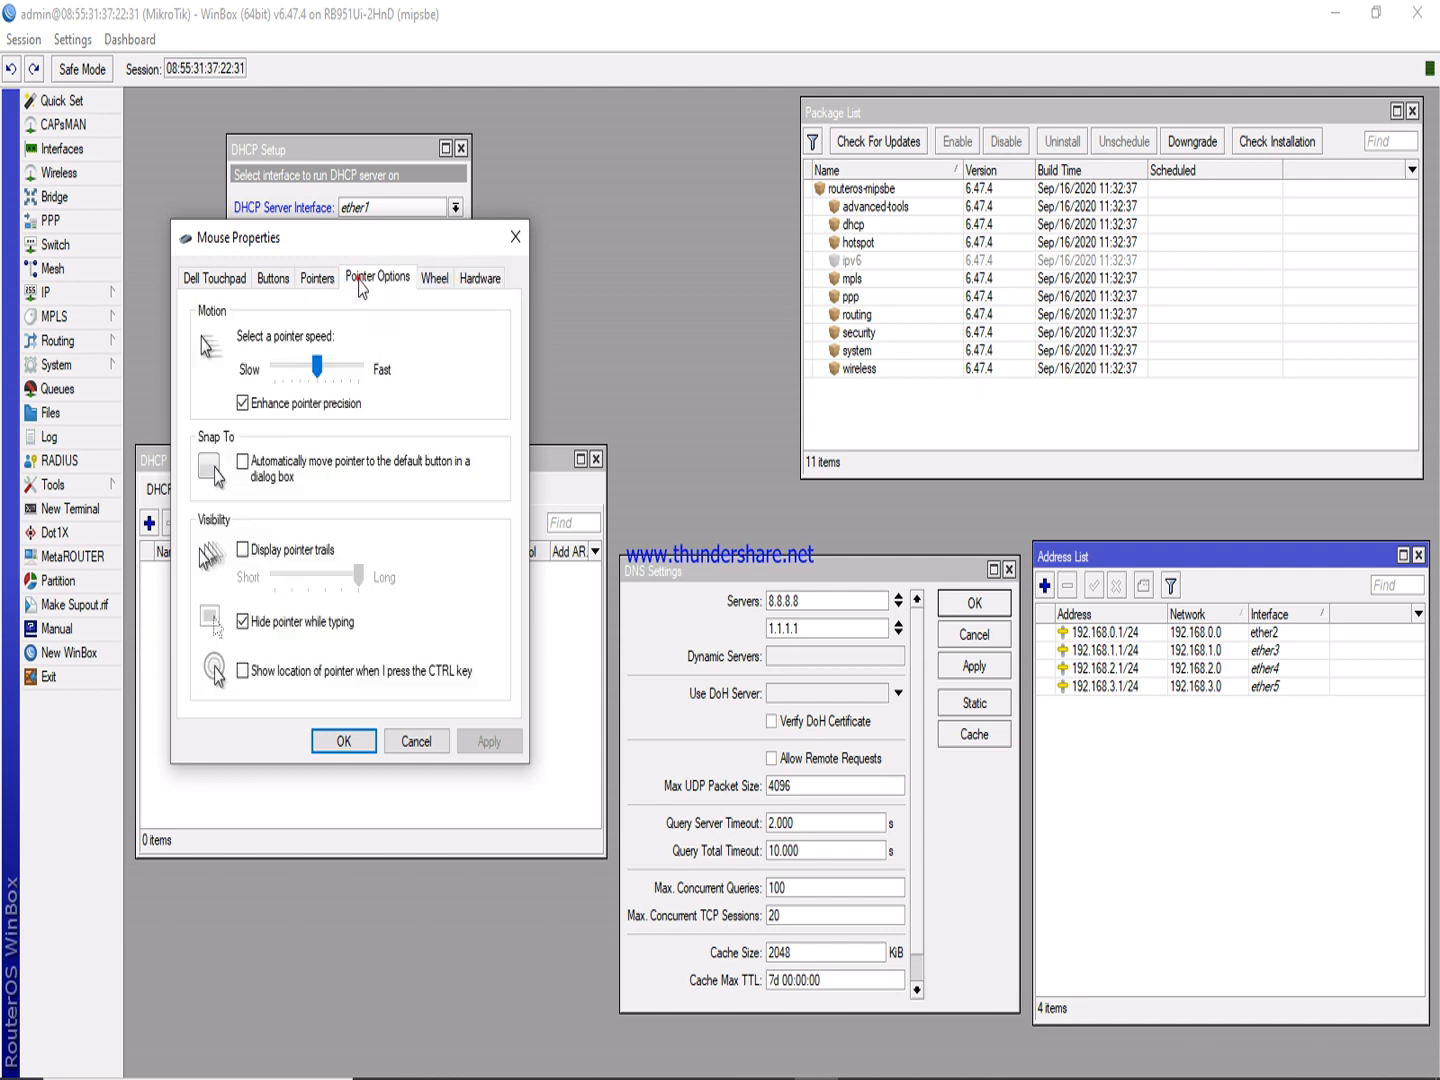
left_click(318, 283)
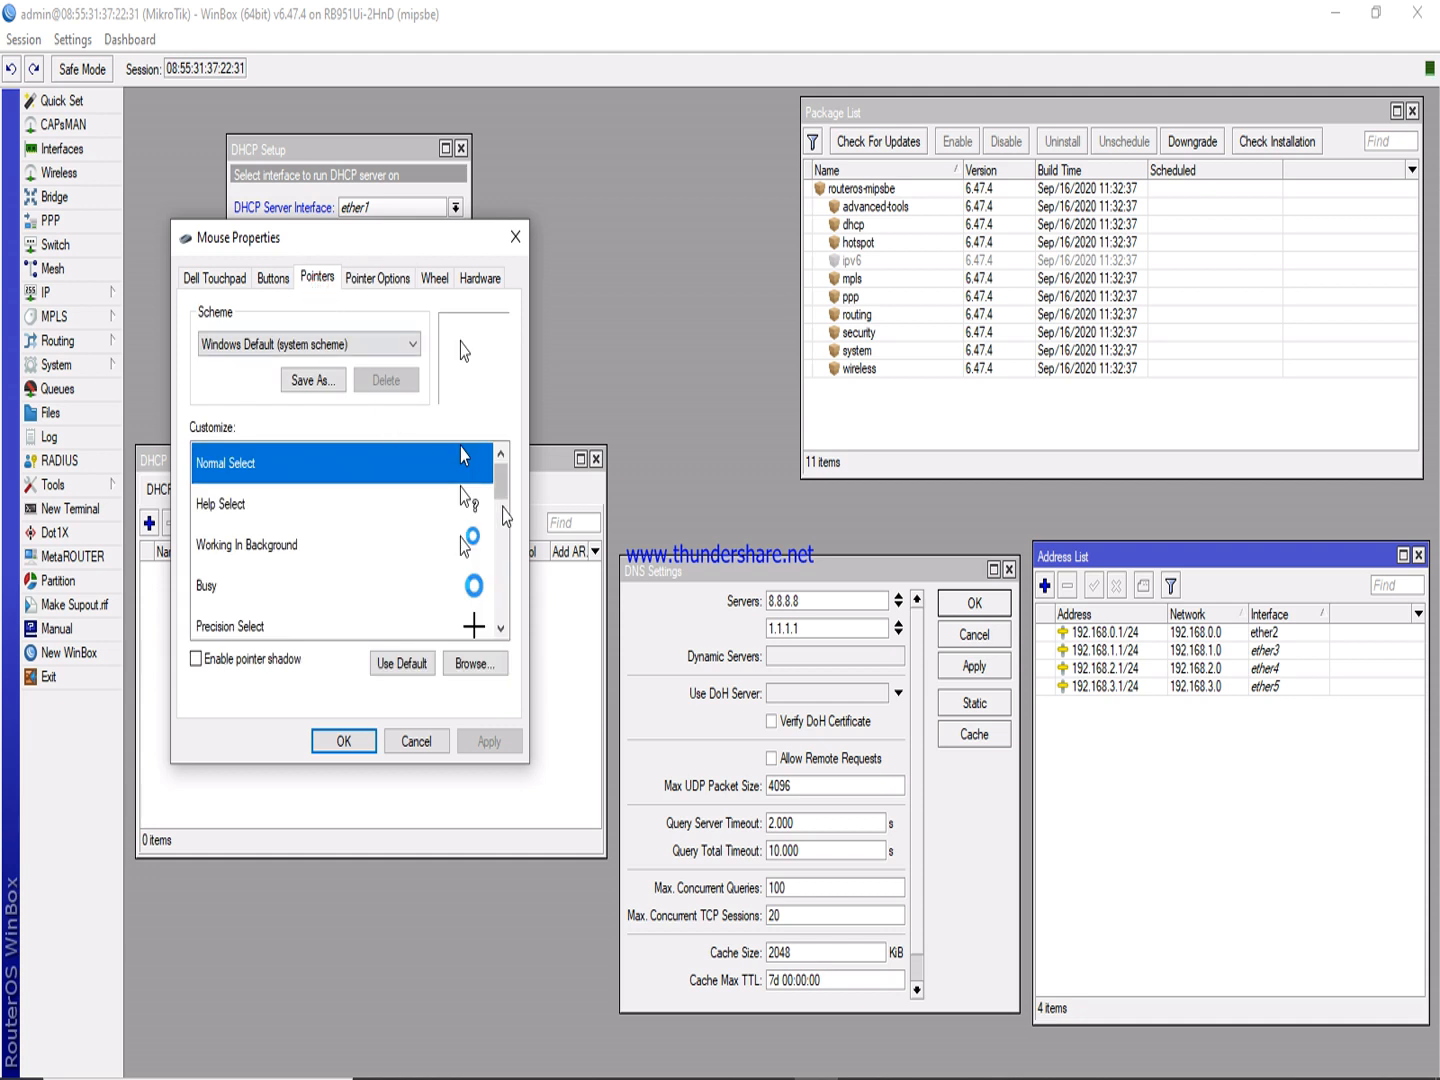
left_click_drag(504, 490, 505, 603)
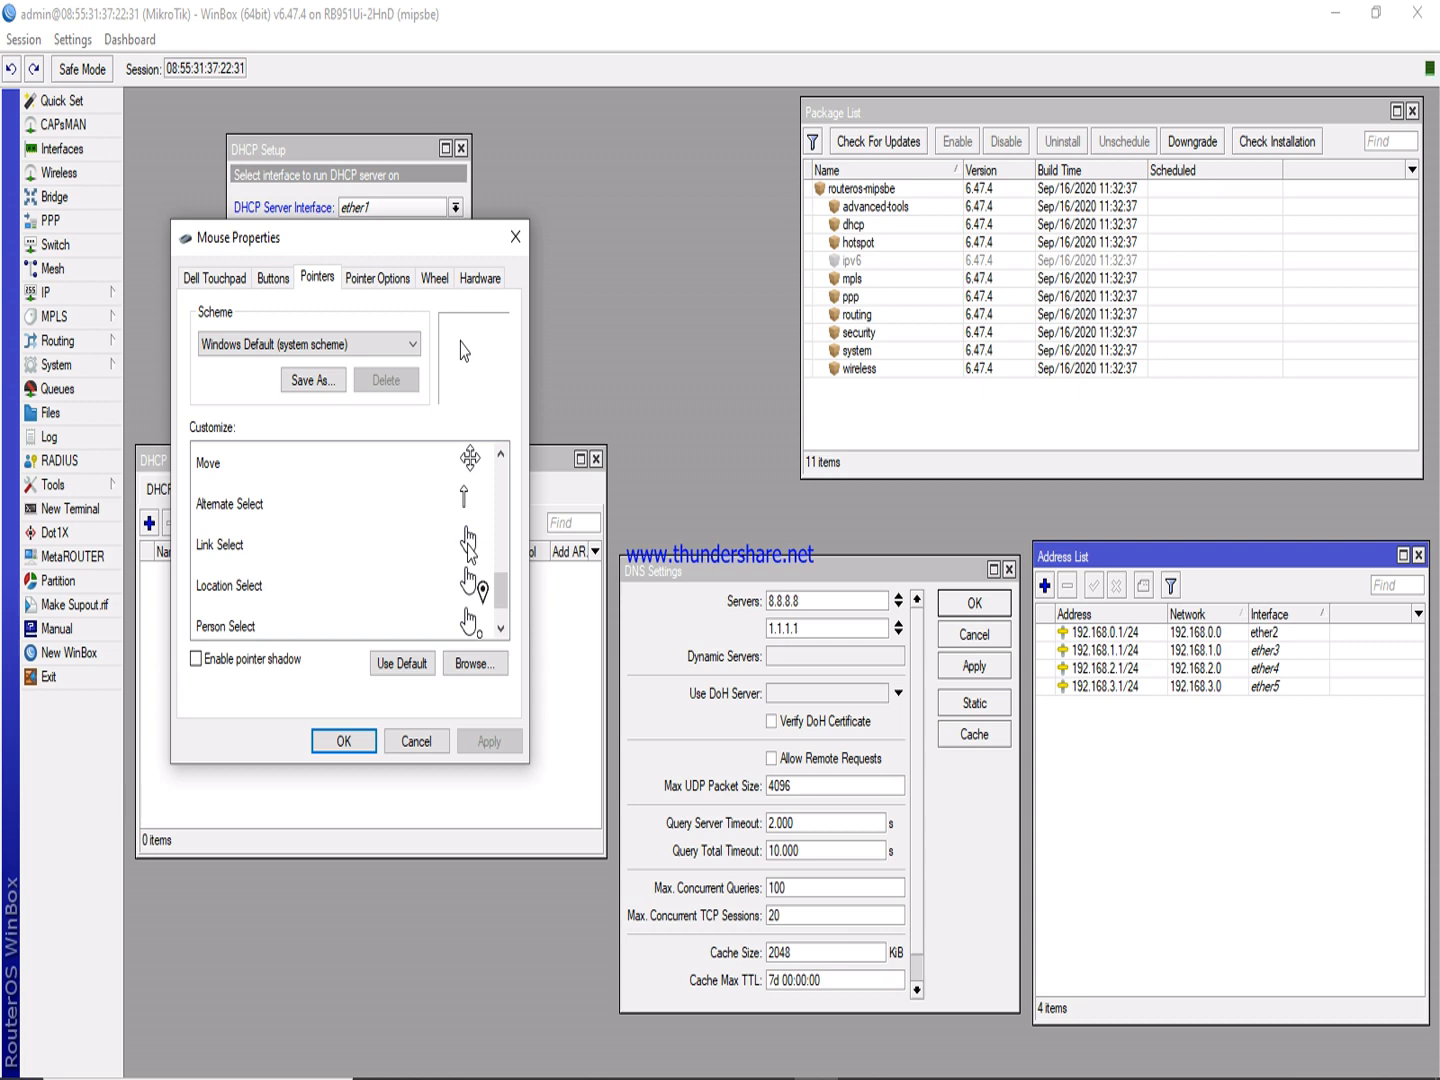
Assign the arrow_rl cursor file to the Normal Select pointer, then apply the change and close Mouse Properties.
left_click(472, 663)
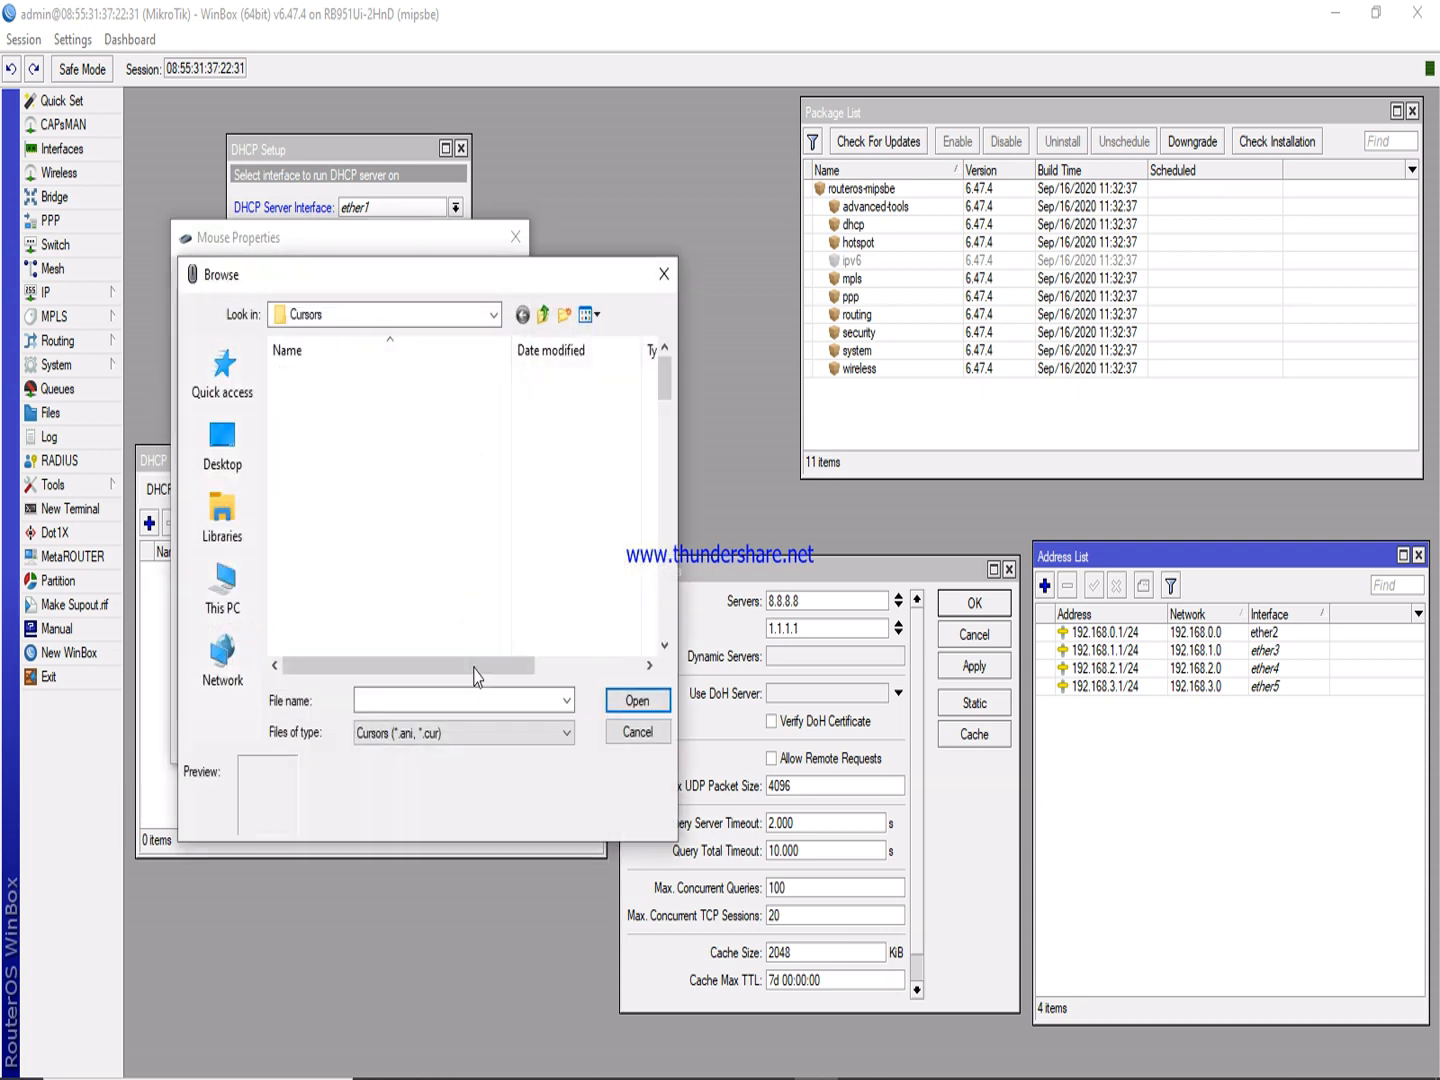
left_click_drag(669, 368, 665, 454)
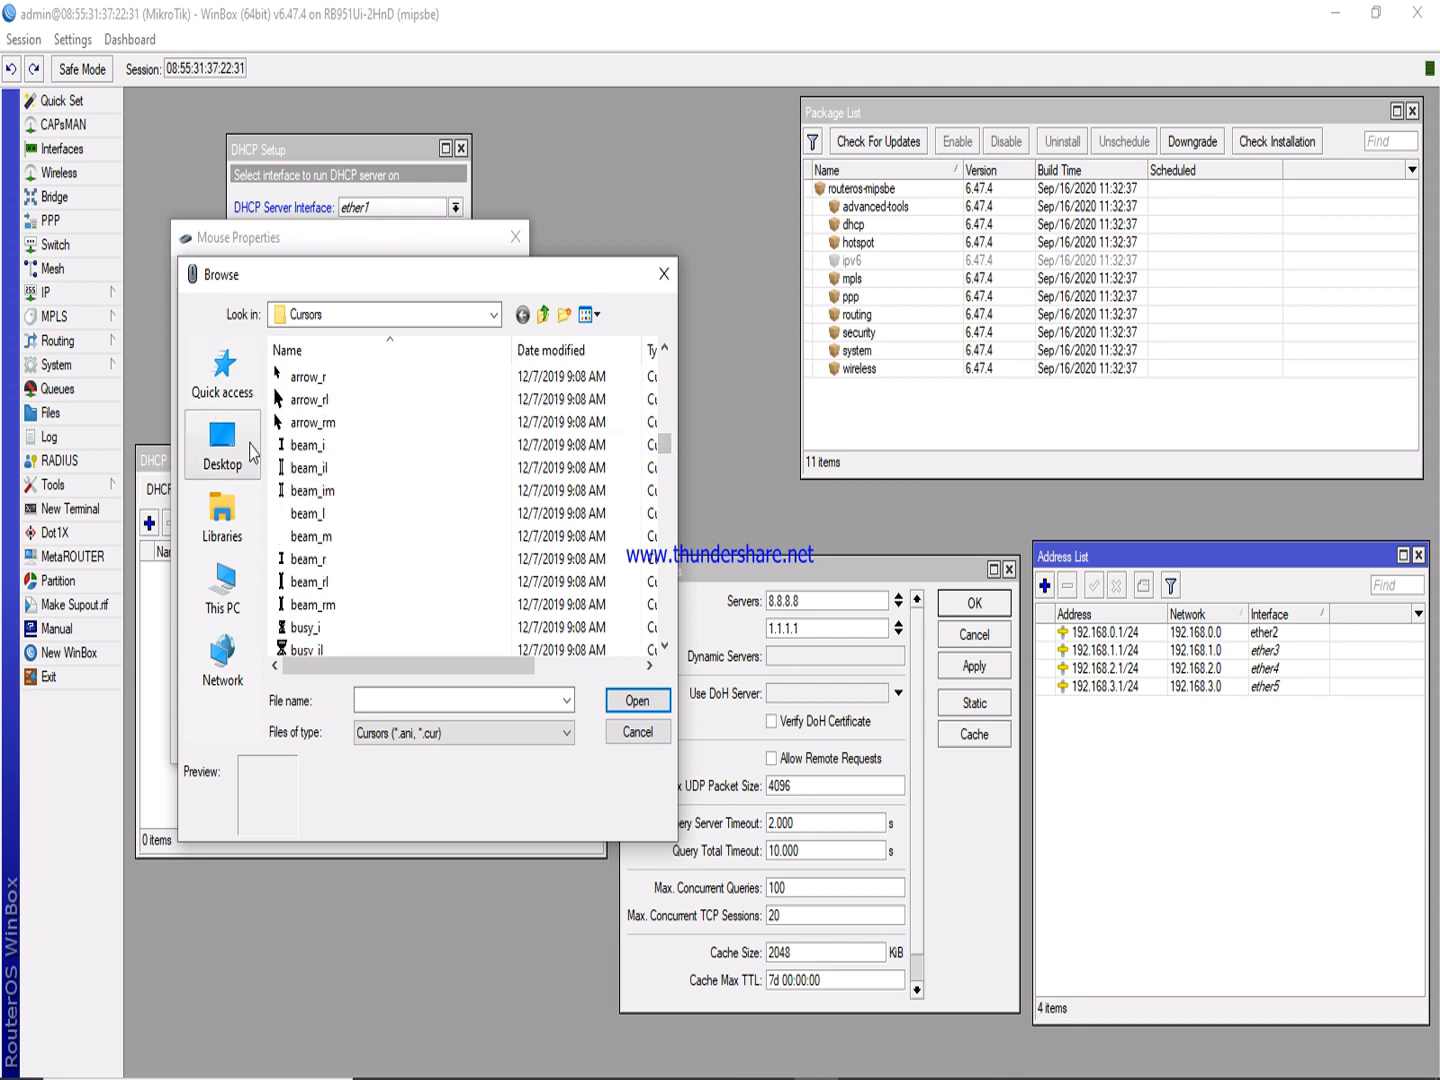
left_click(297, 405)
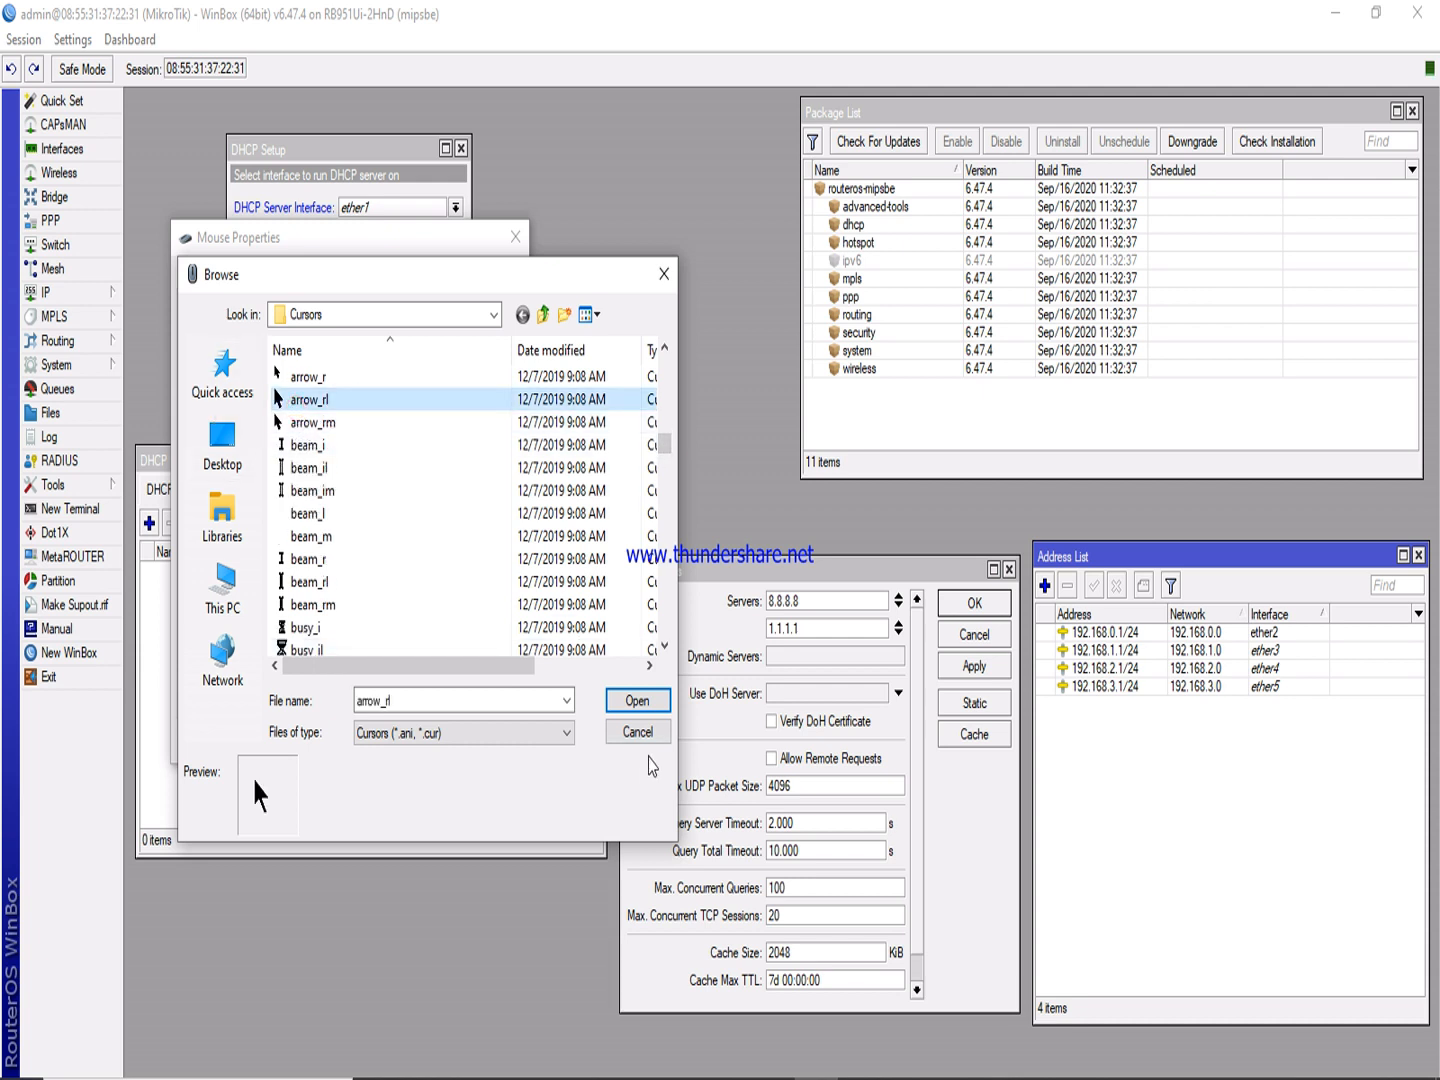
left_click(622, 702)
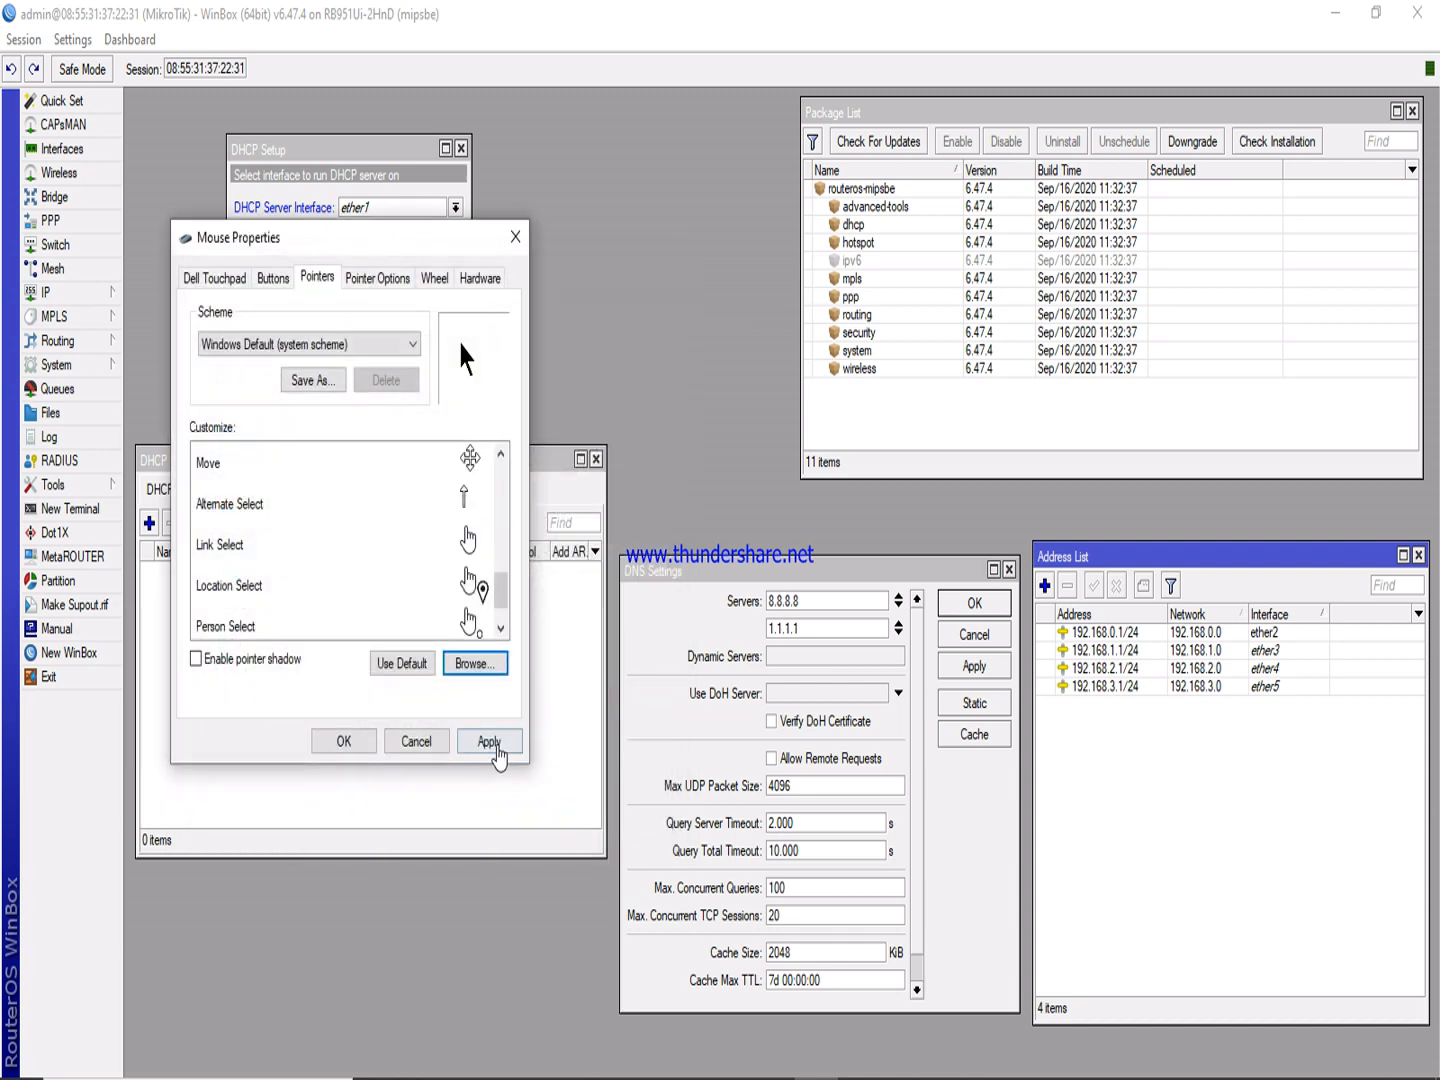
left_click(476, 741)
left_click(347, 740)
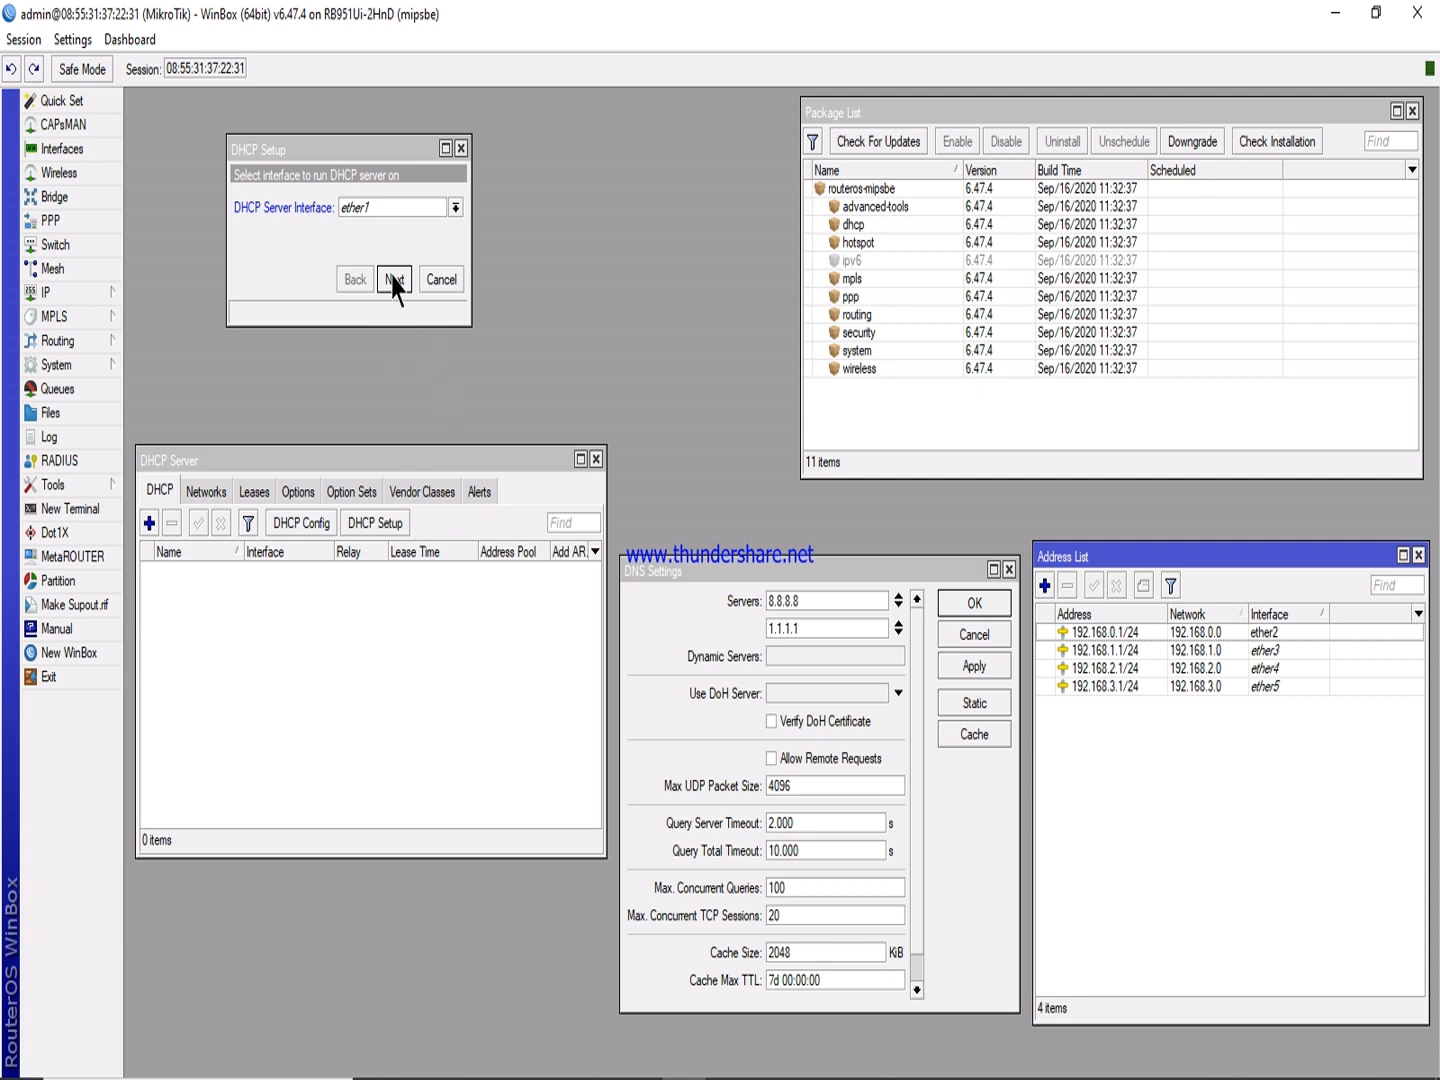
Set up a DHCP server on ether2 for 192.168.0.0/24 with gateway 192.168.0.1, DNS servers 8.8.8.8 and 1.1.1.1, and a 00:10:00 lease time.
left_click(391, 209)
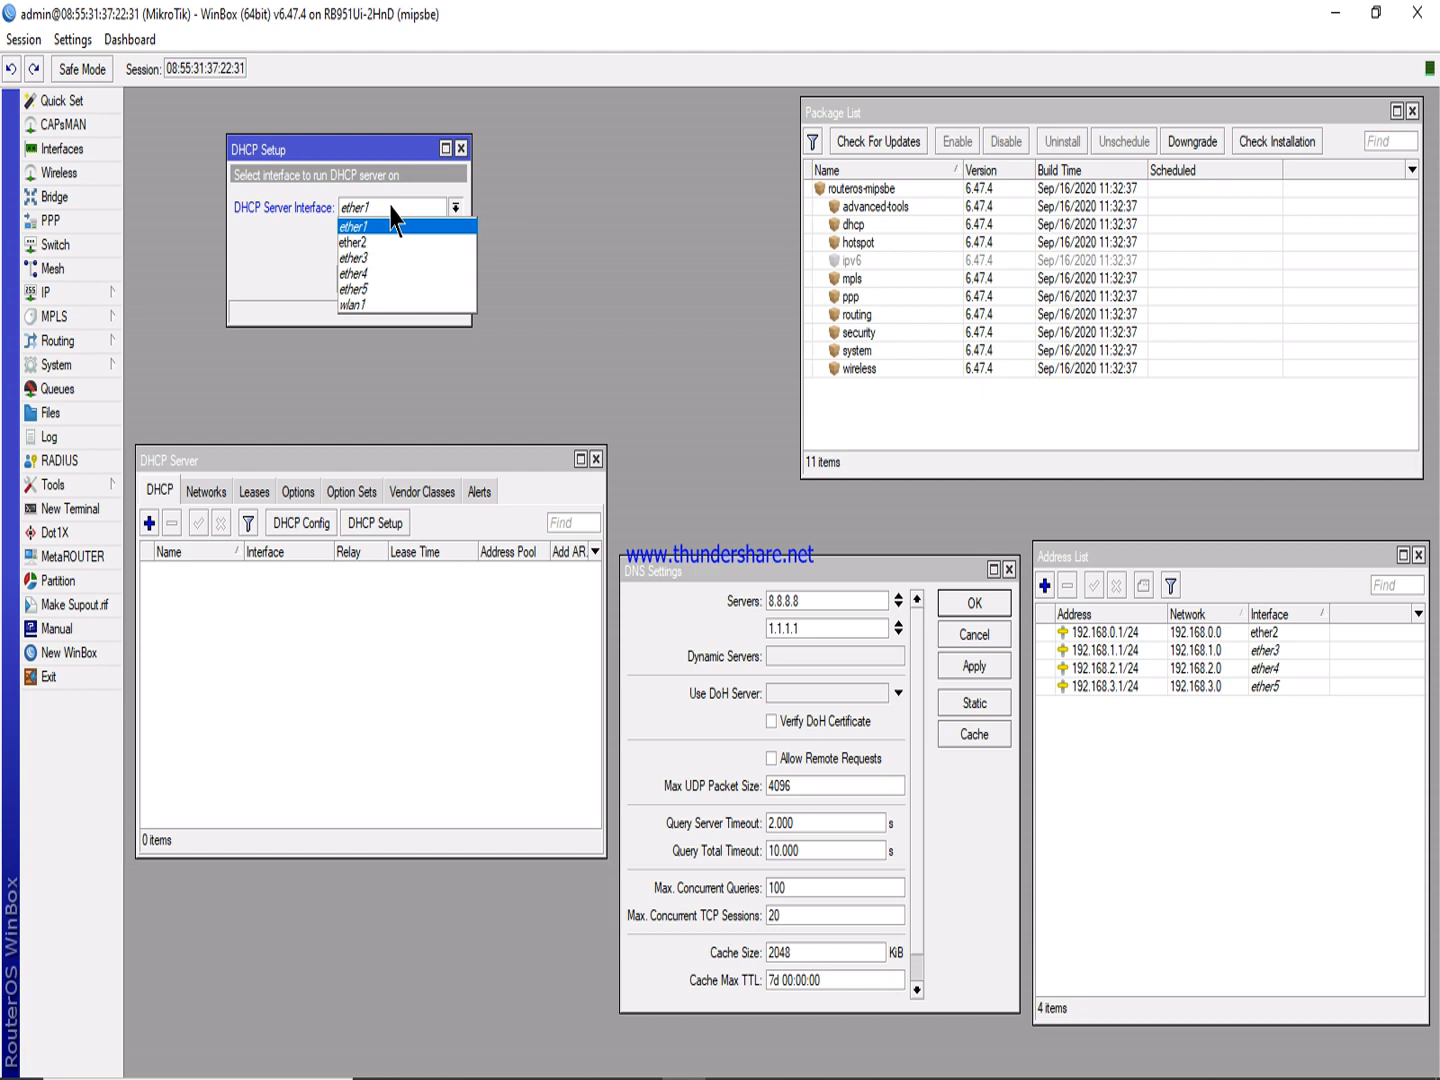
left_click(362, 228)
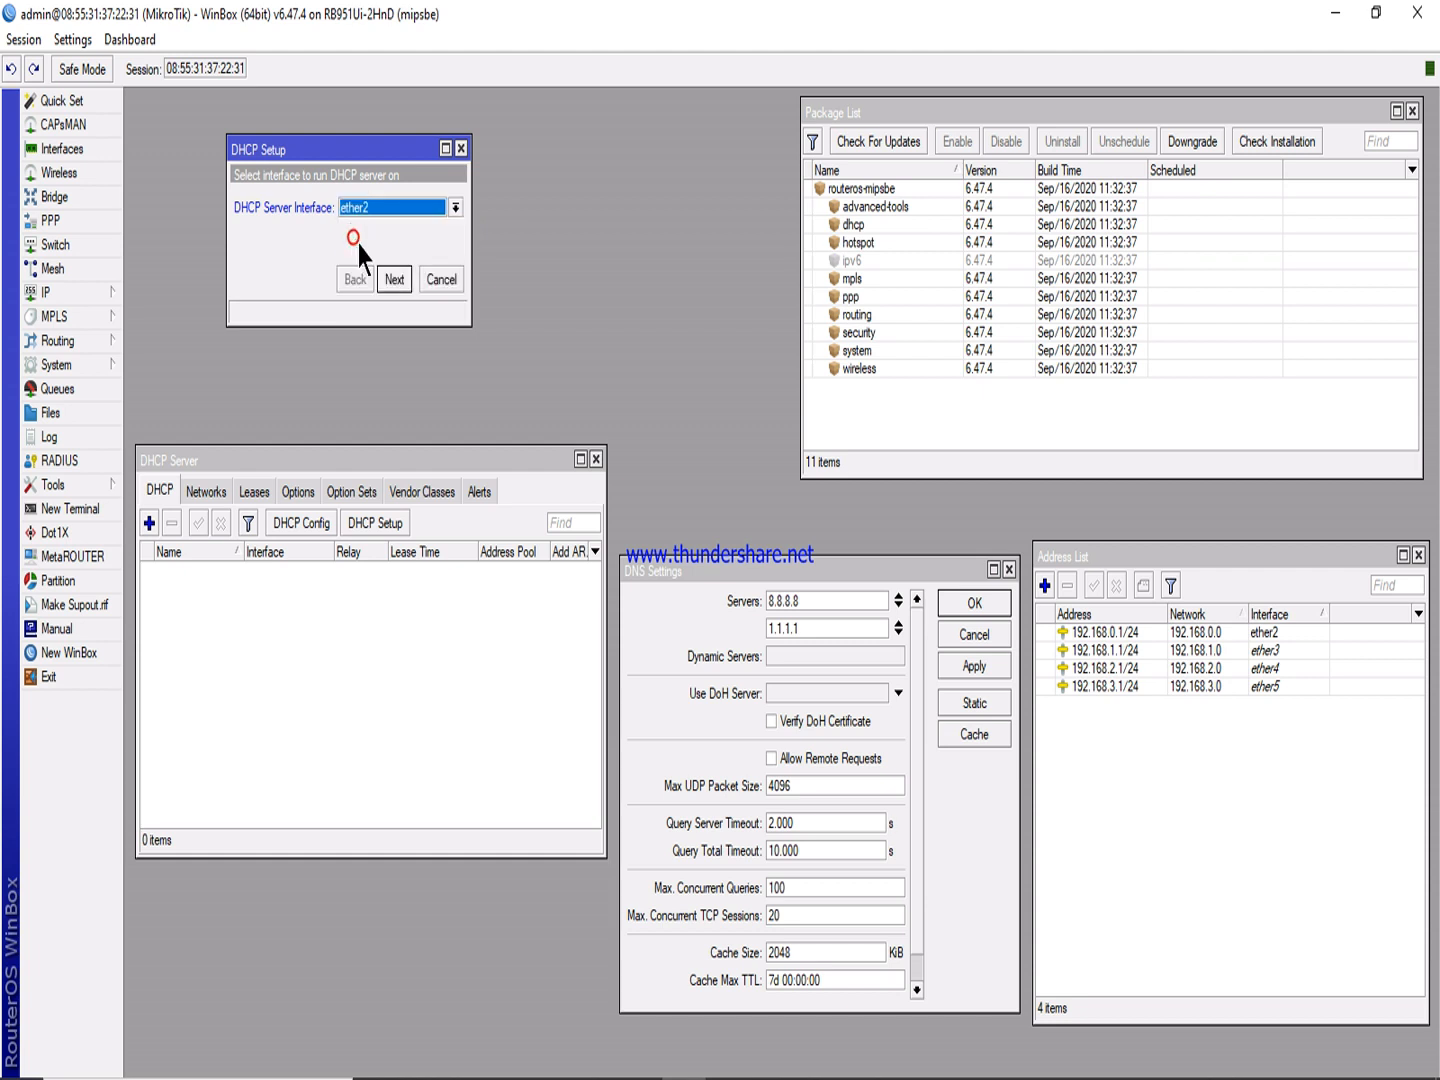
left_click(390, 279)
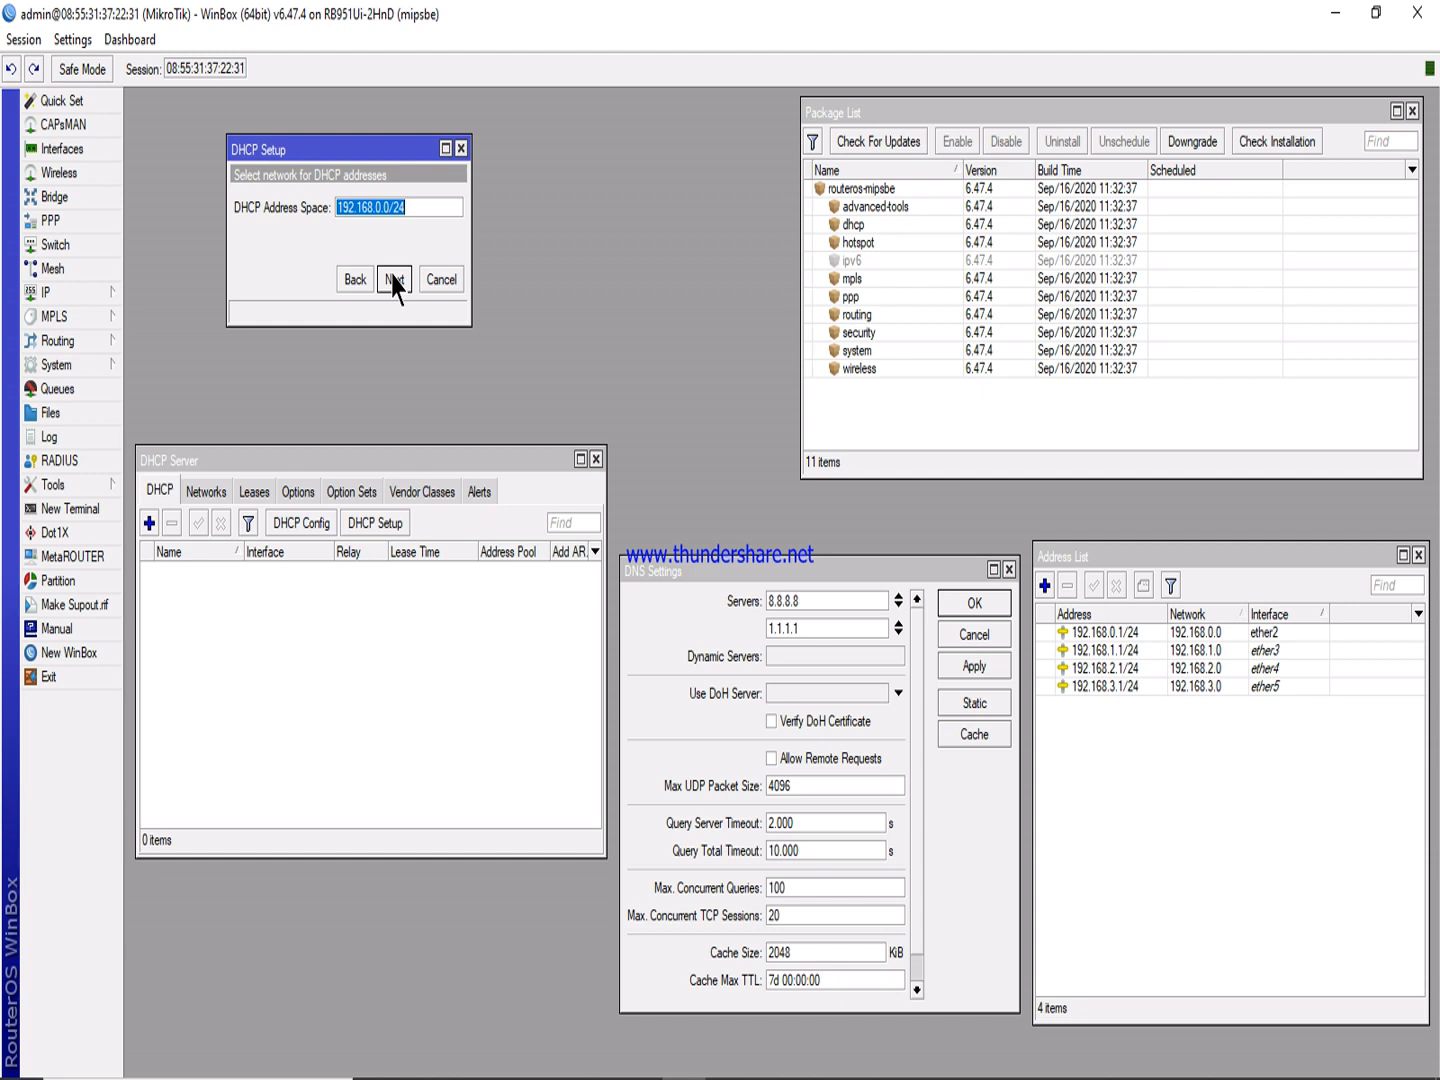
left_click(394, 280)
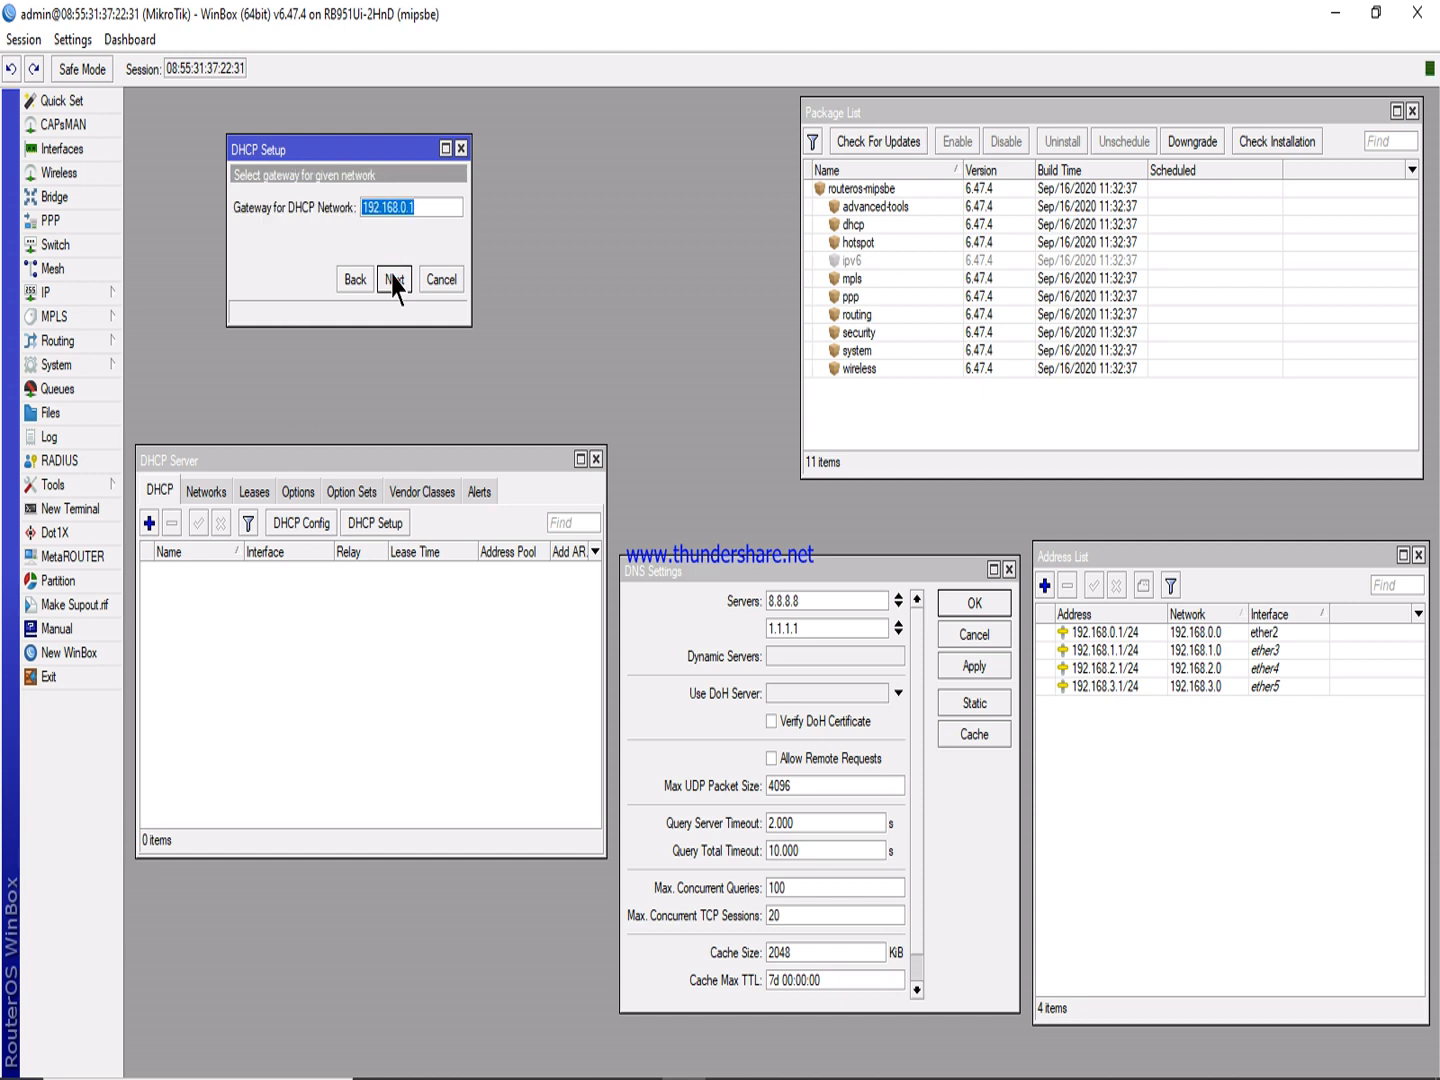
left_click(393, 280)
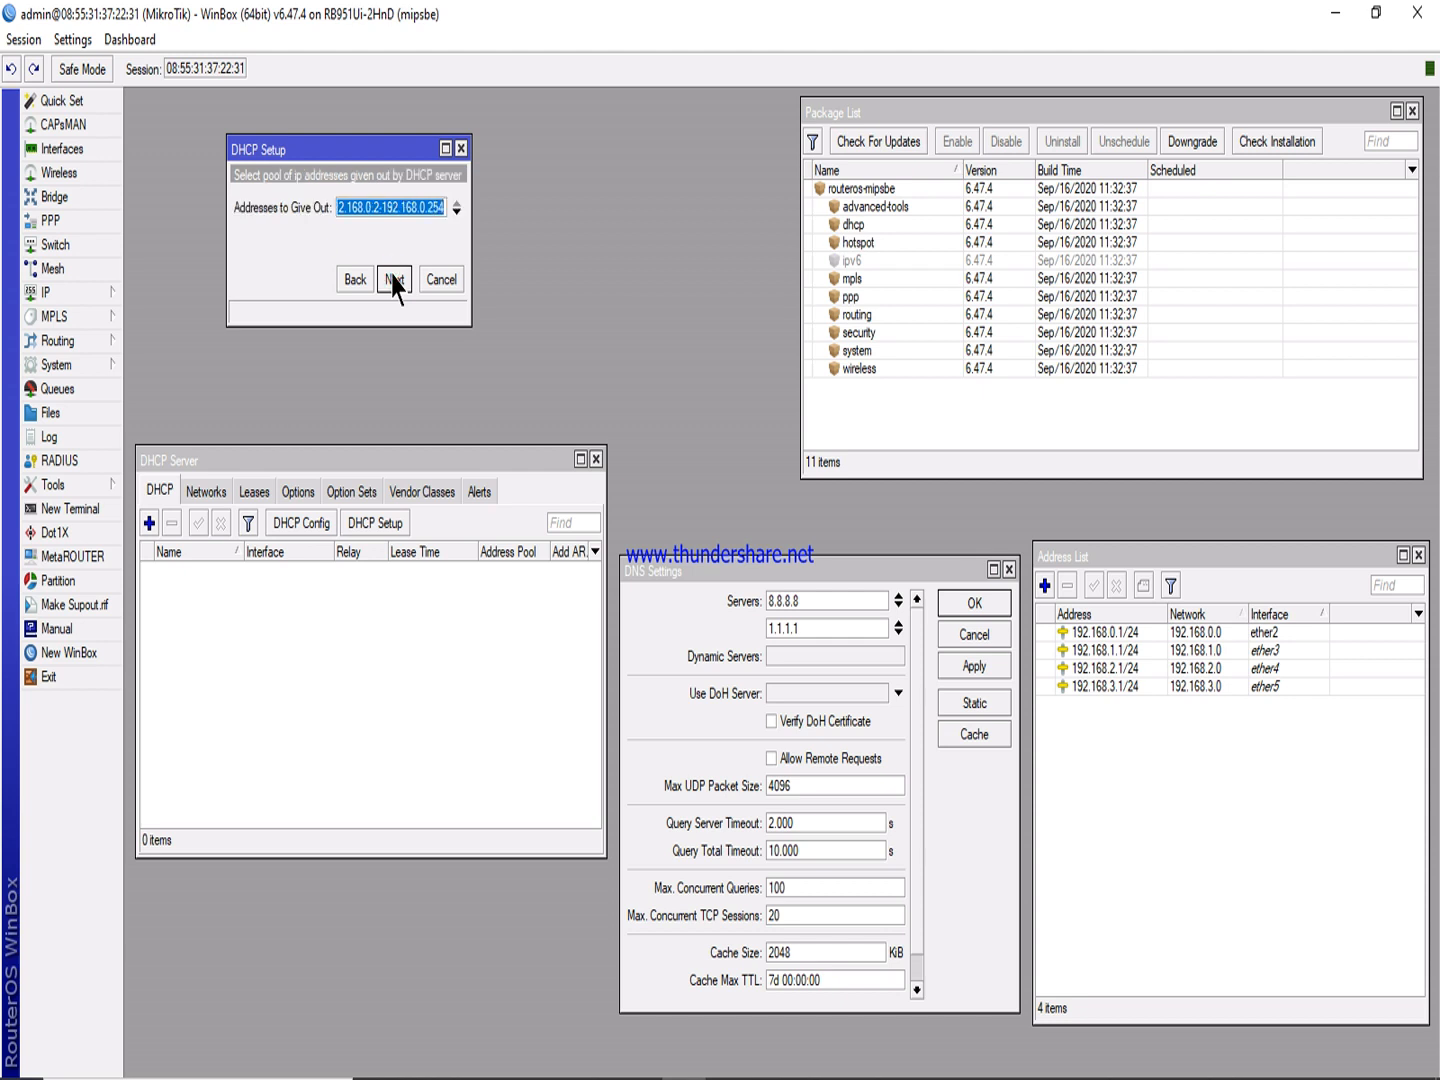
left_click(393, 280)
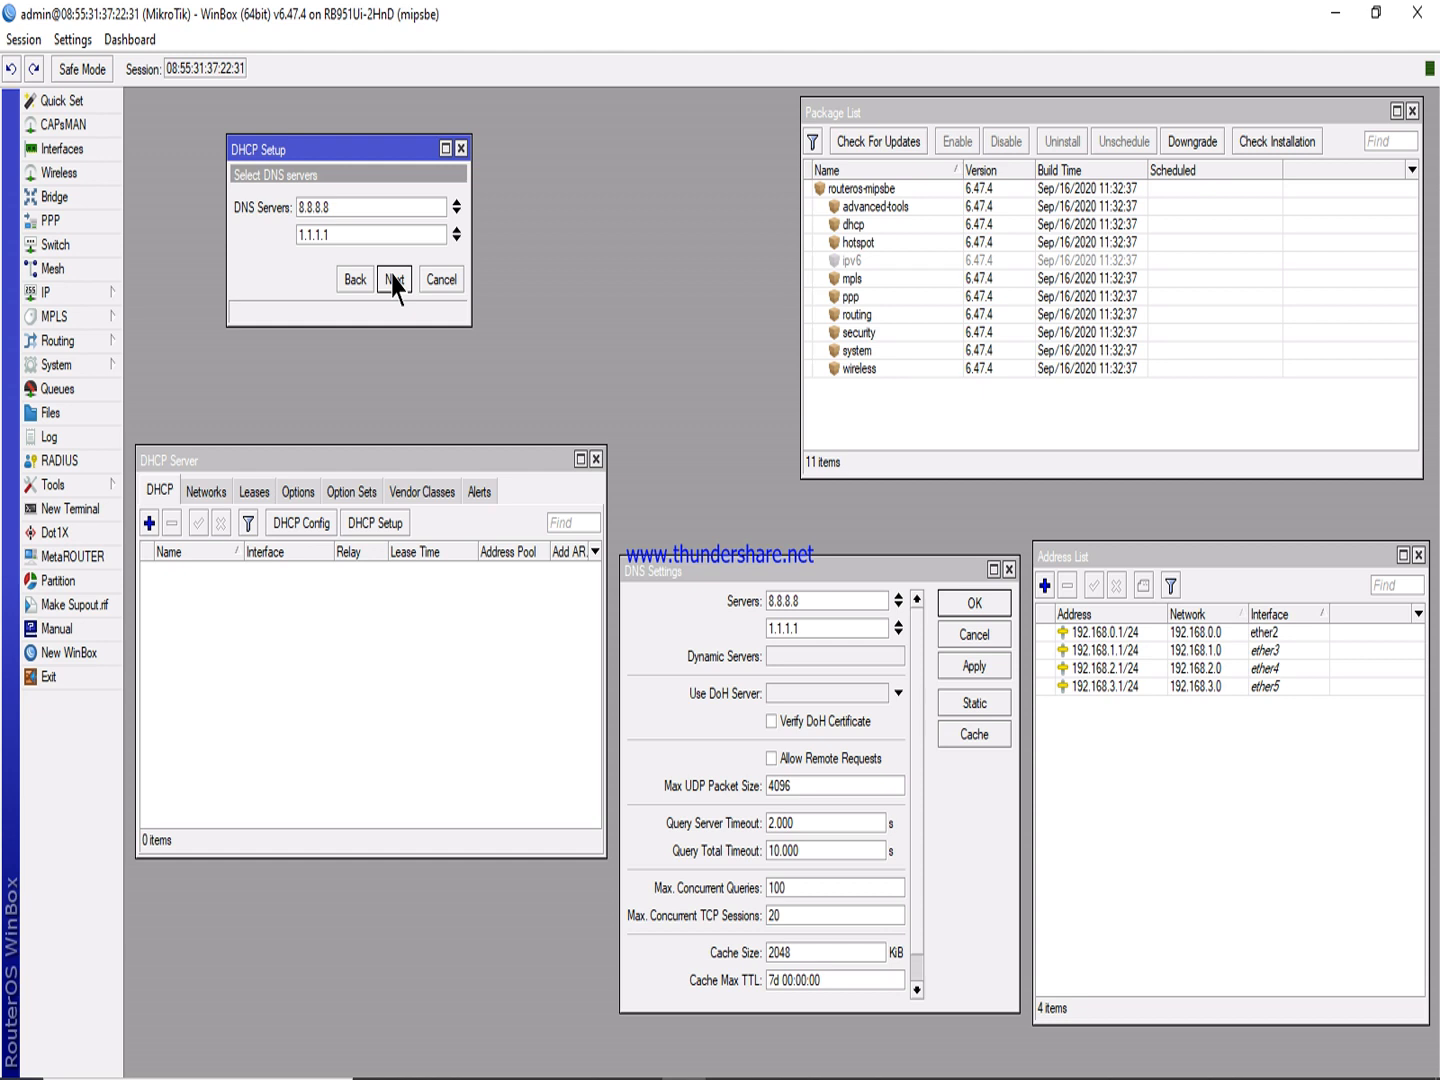
left_click(393, 280)
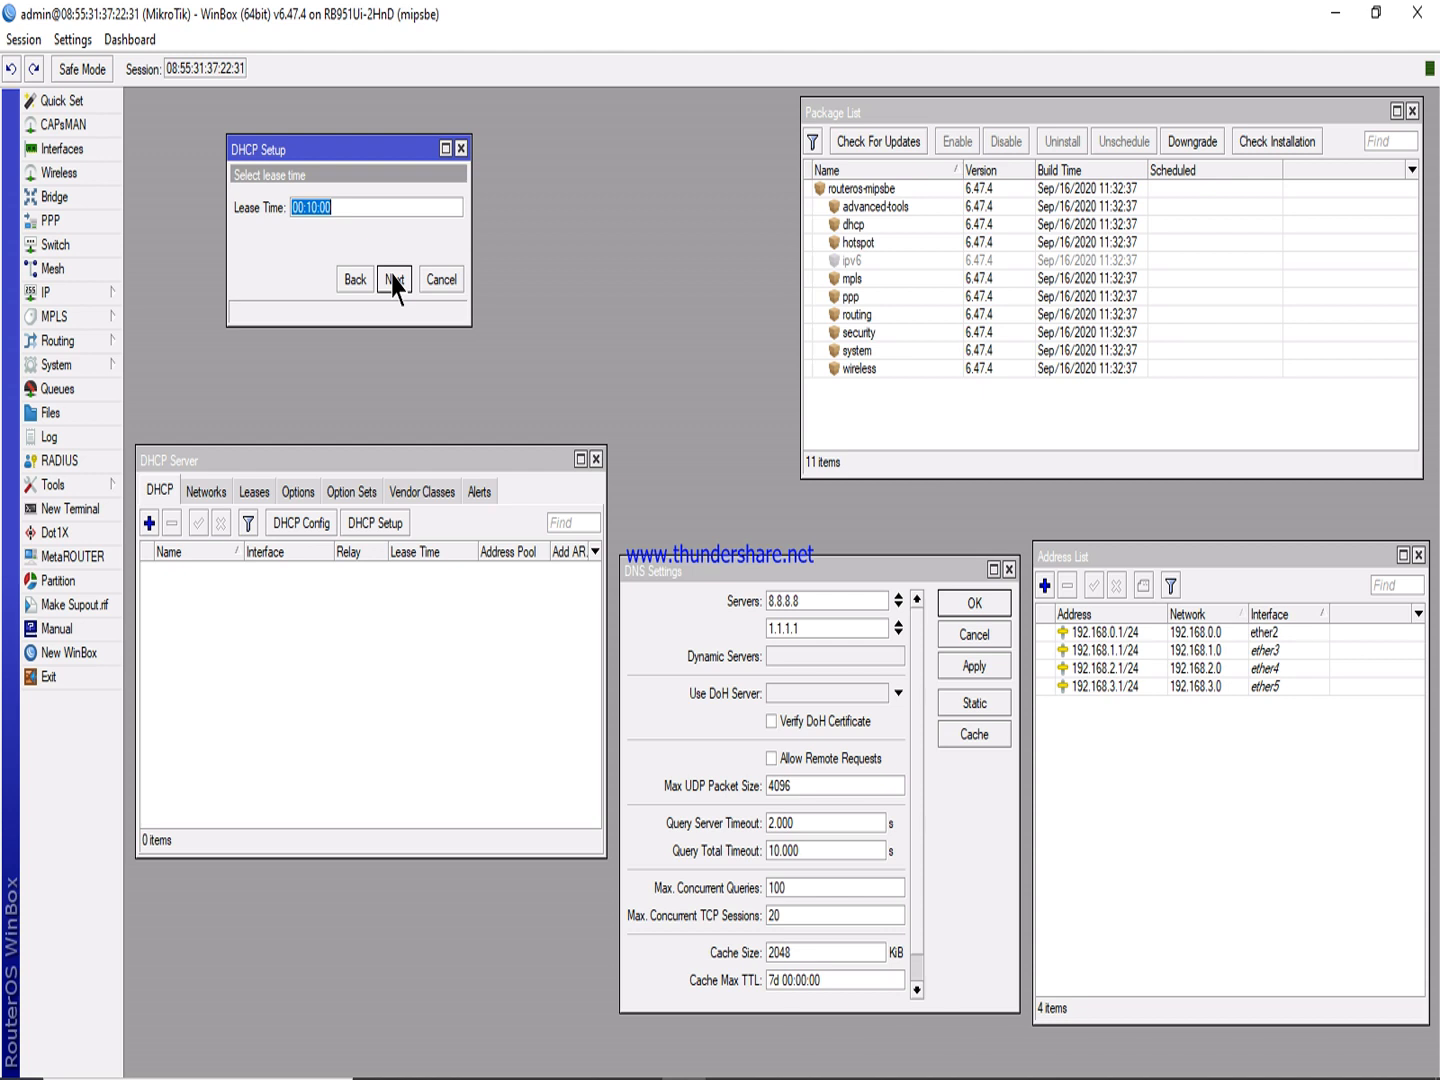
left_click(356, 212)
left_click(393, 280)
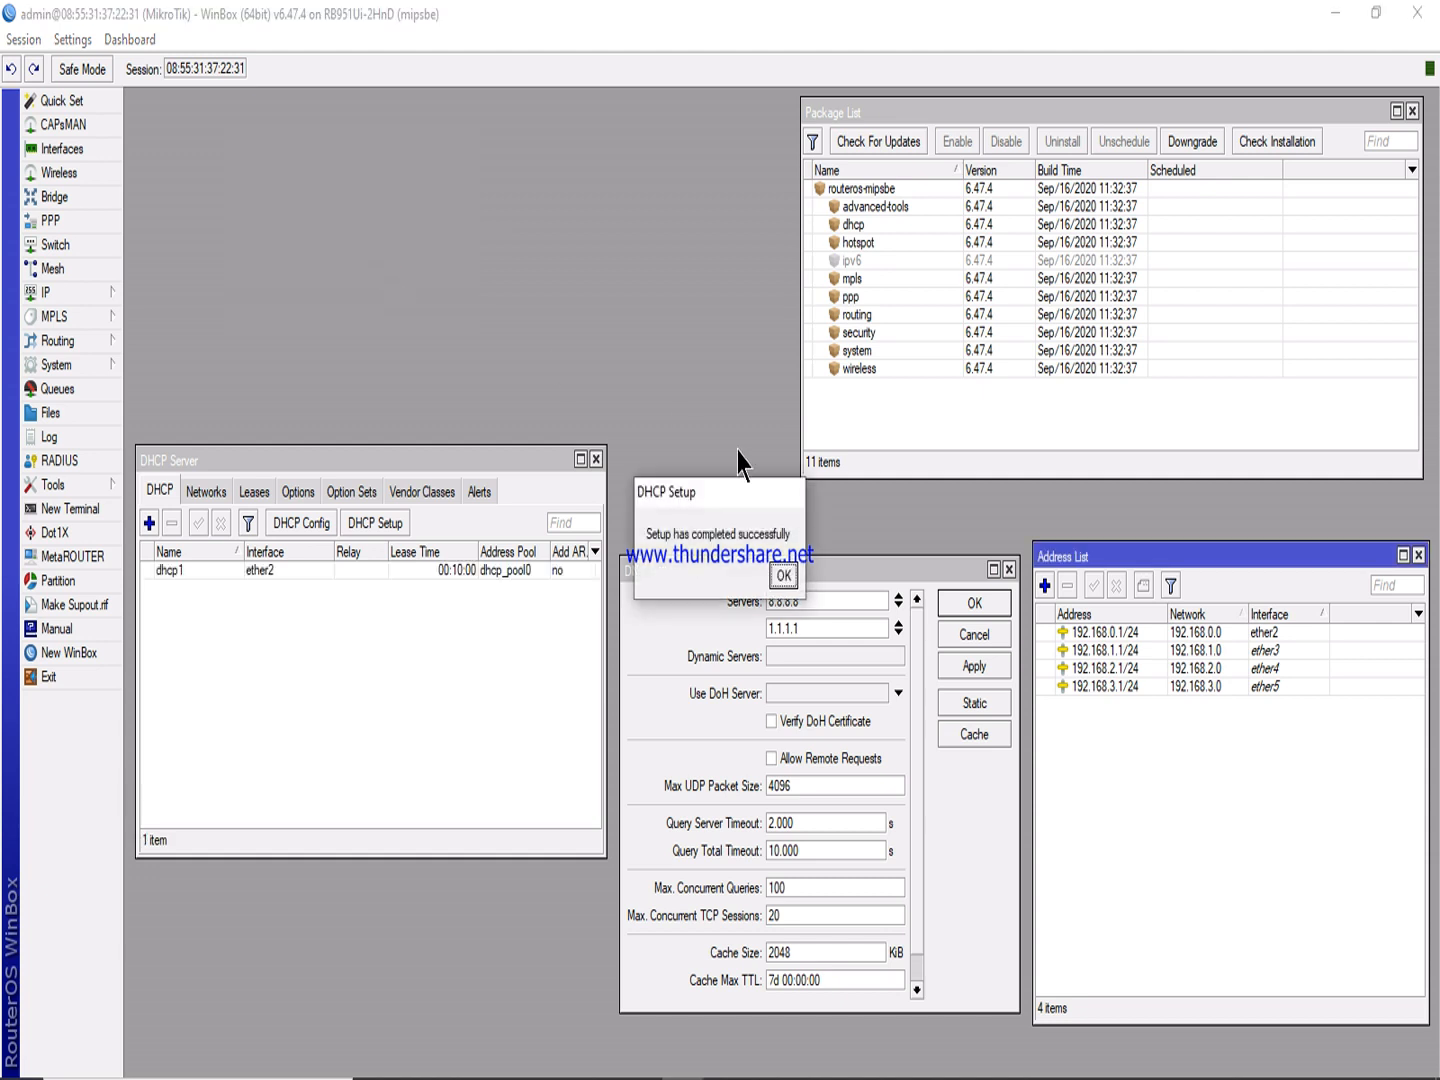
left_click(782, 578)
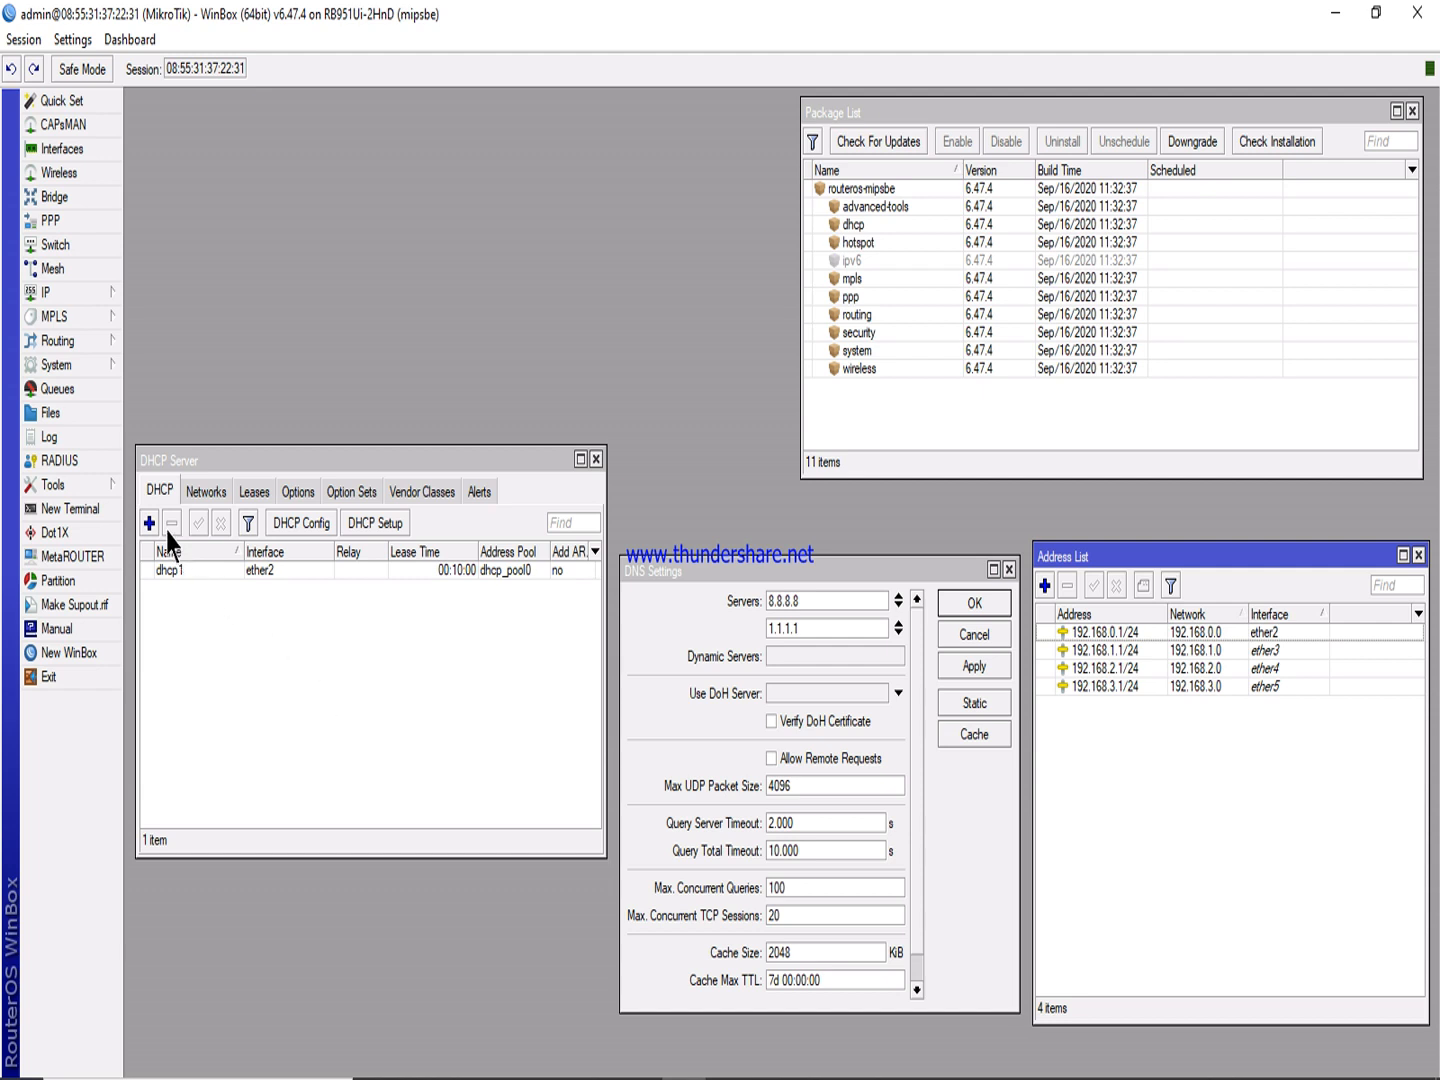
Set up a DHCP server on ether3 for 192.168.1.0/24 with gateway 192.168.1.1, DNS servers 8.8.8.8 and 1.1.1.1, and a 00:10:00 lease time.
left_click(369, 524)
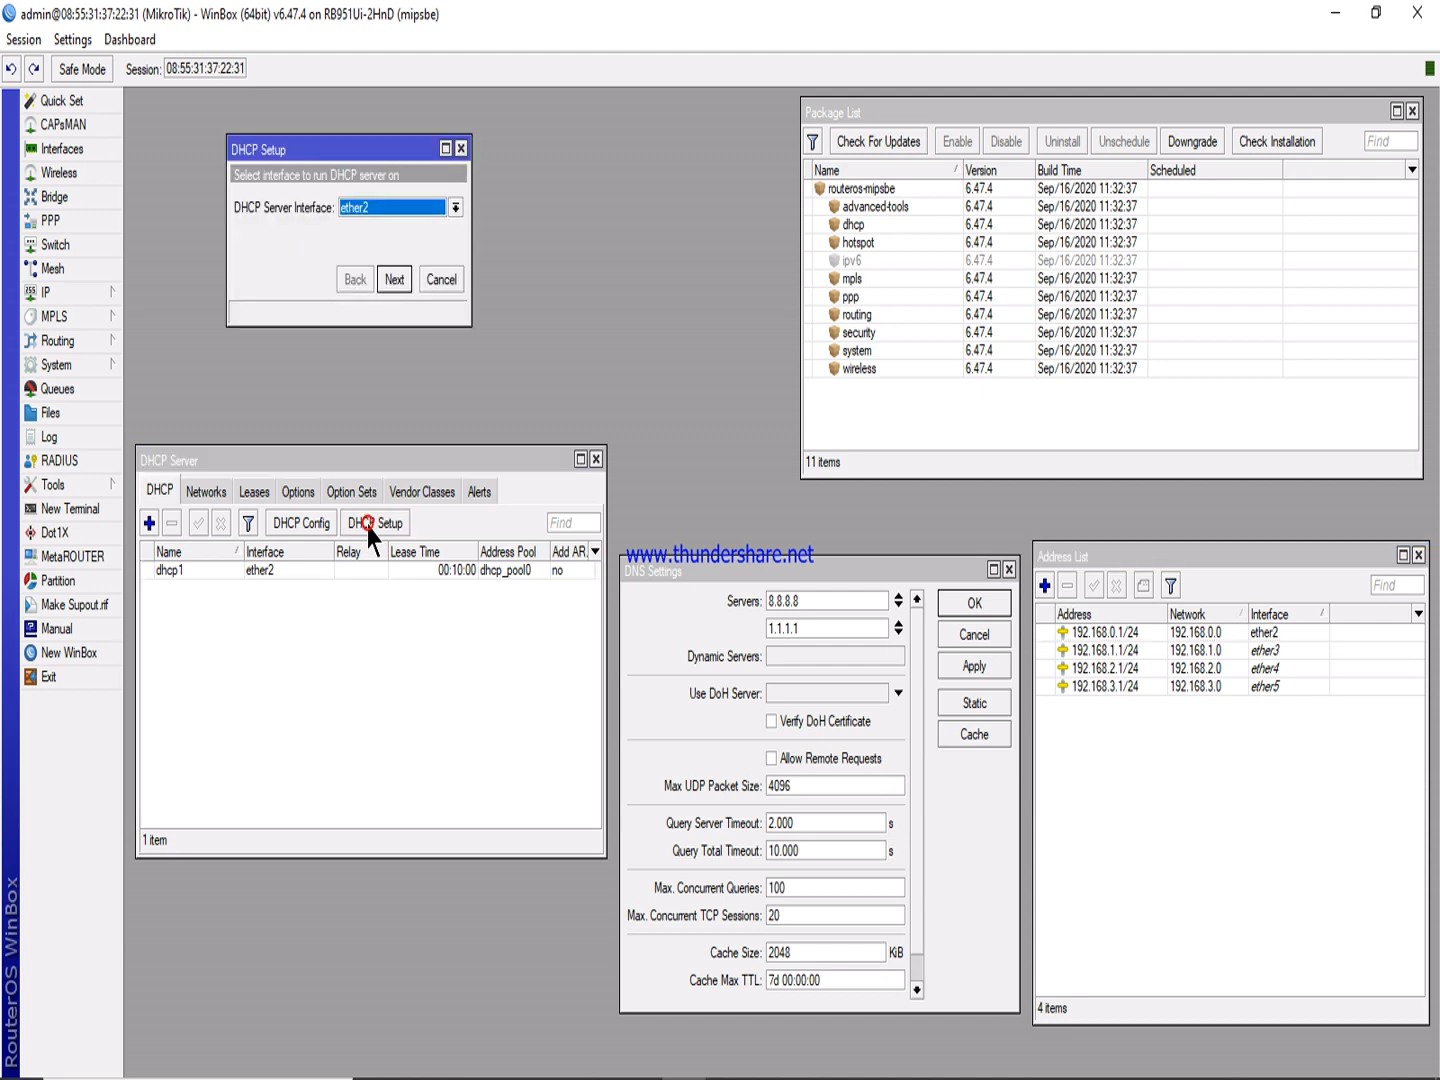
left_click(370, 207)
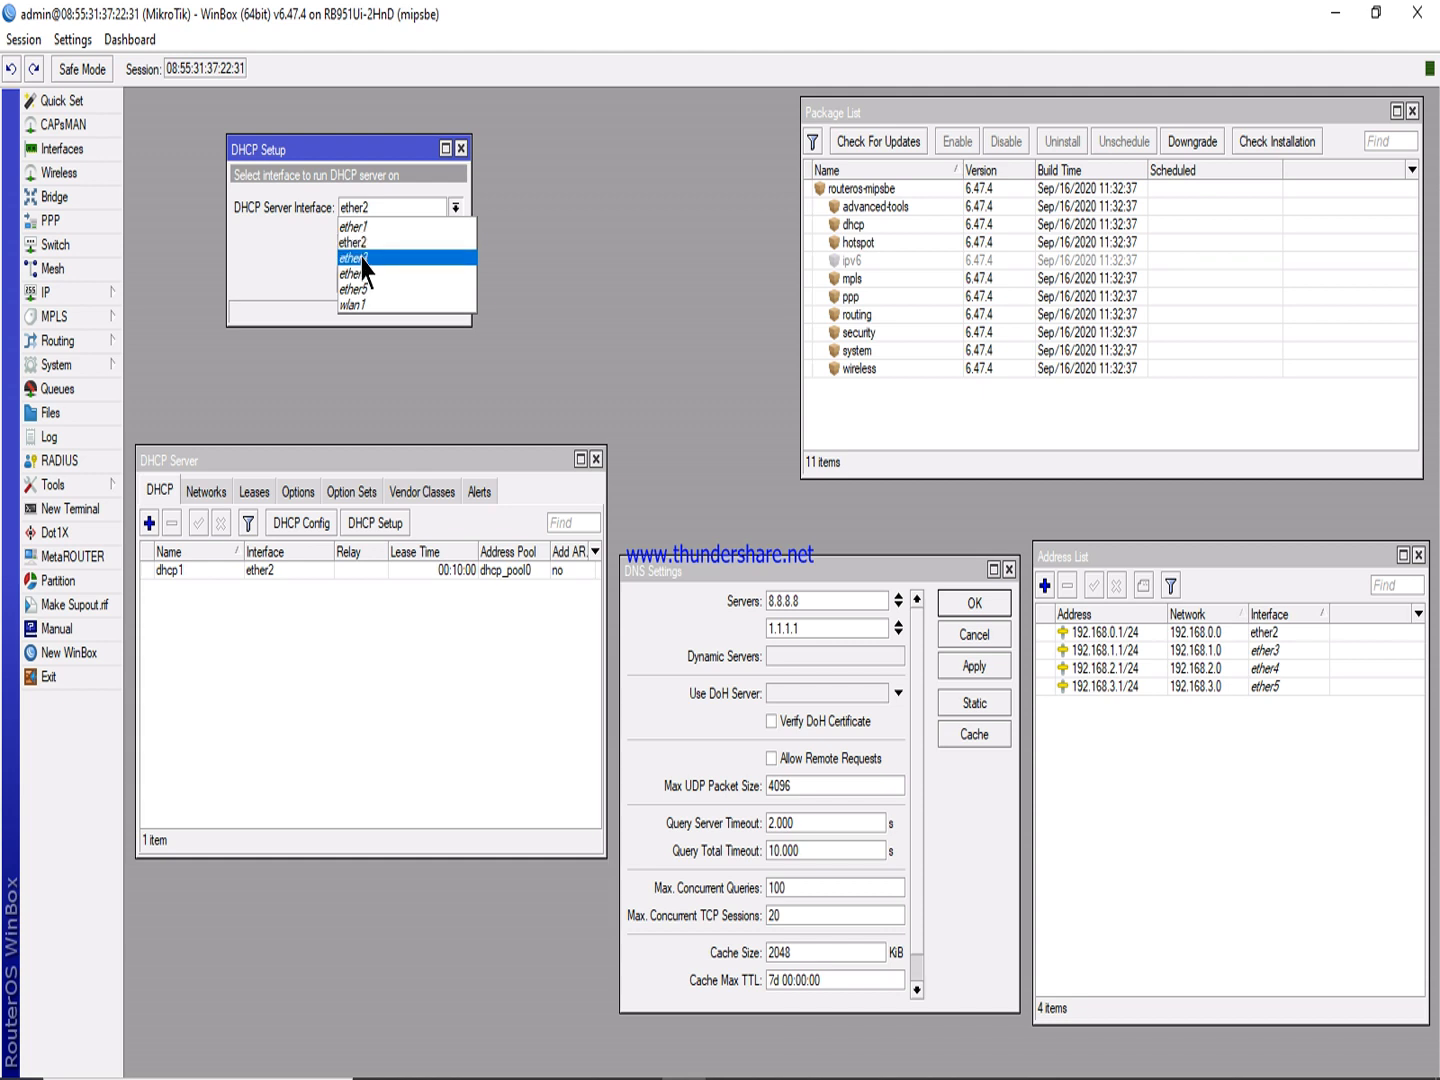
left_click(363, 258)
left_click(393, 281)
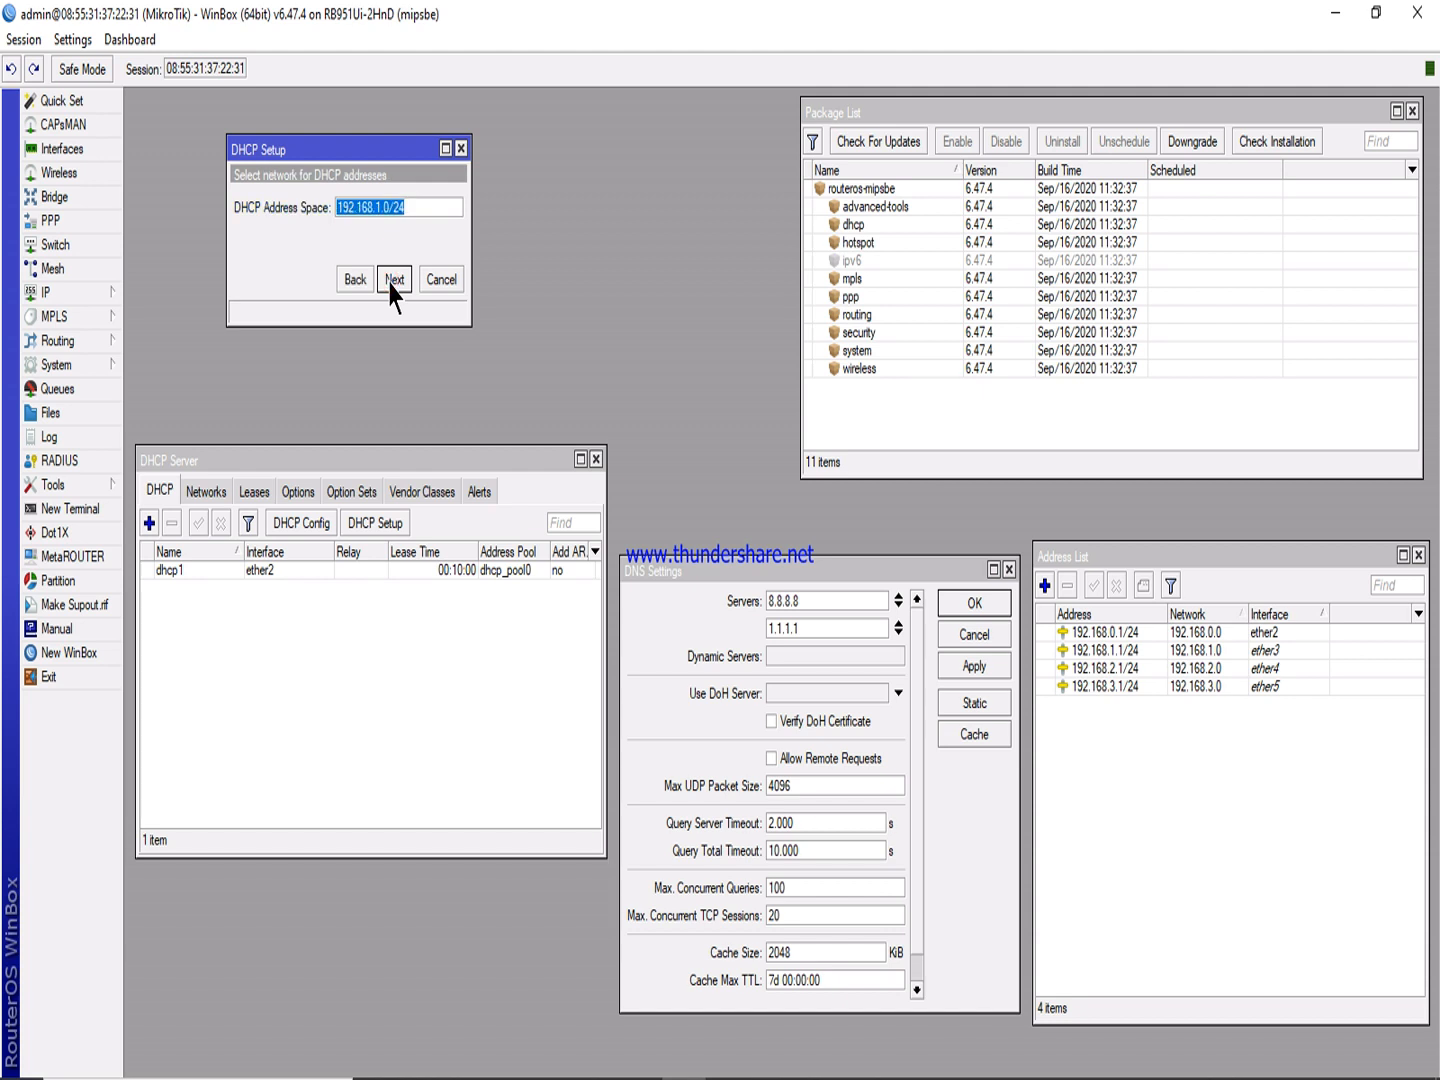
left_click(391, 285)
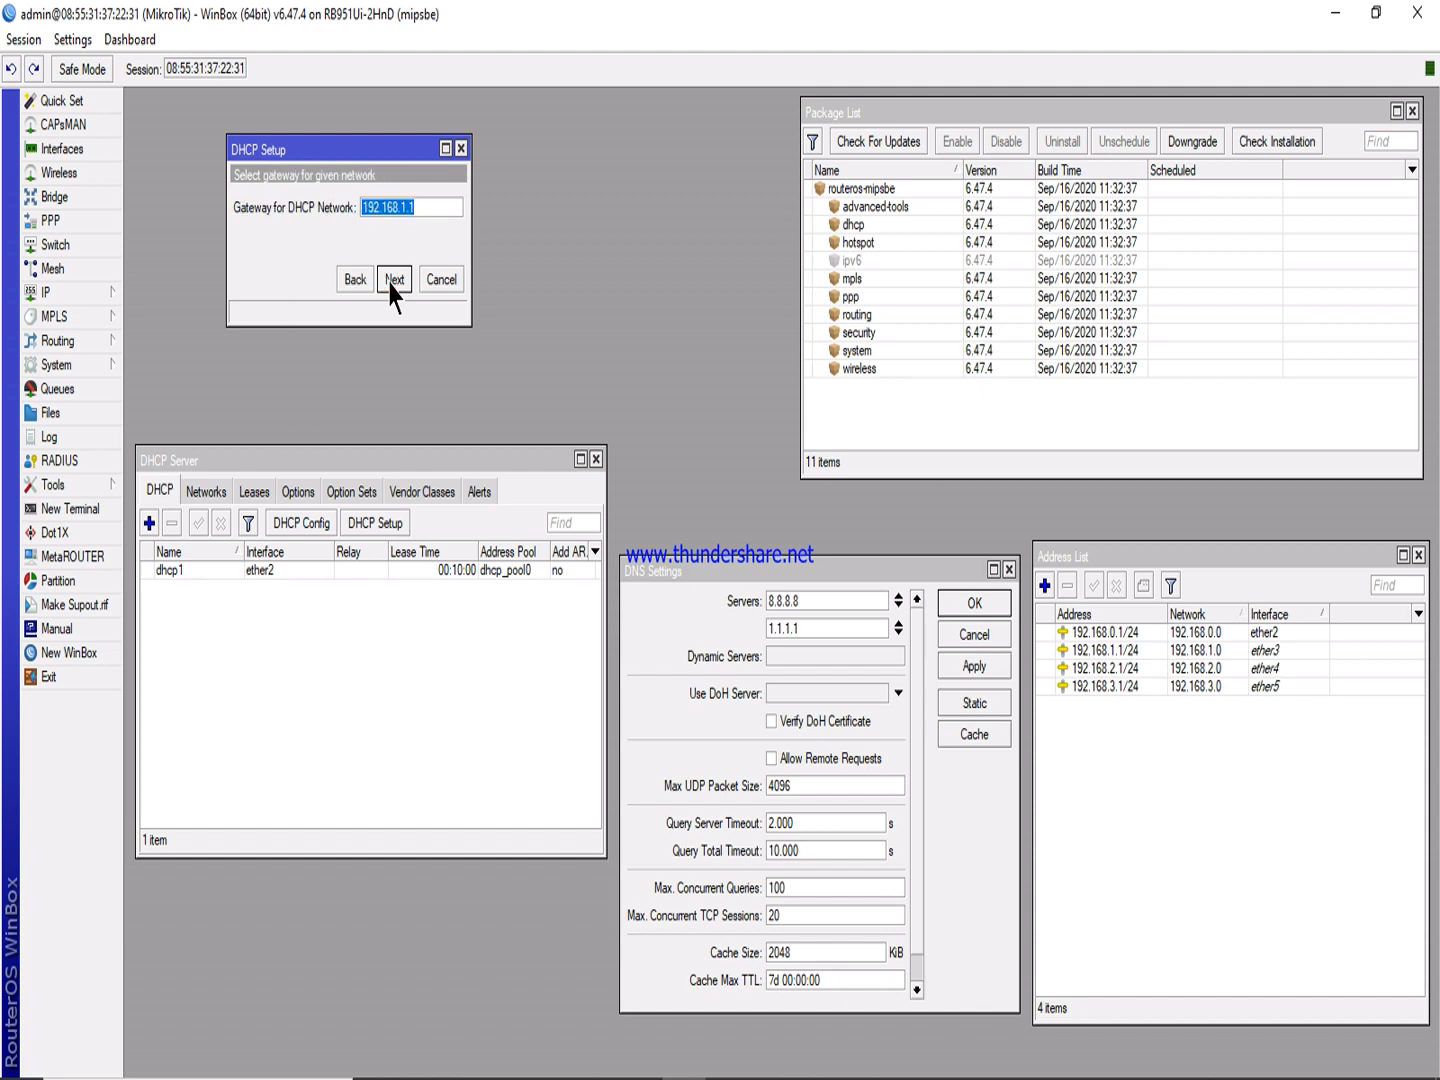
left_click(391, 281)
left_click(391, 281)
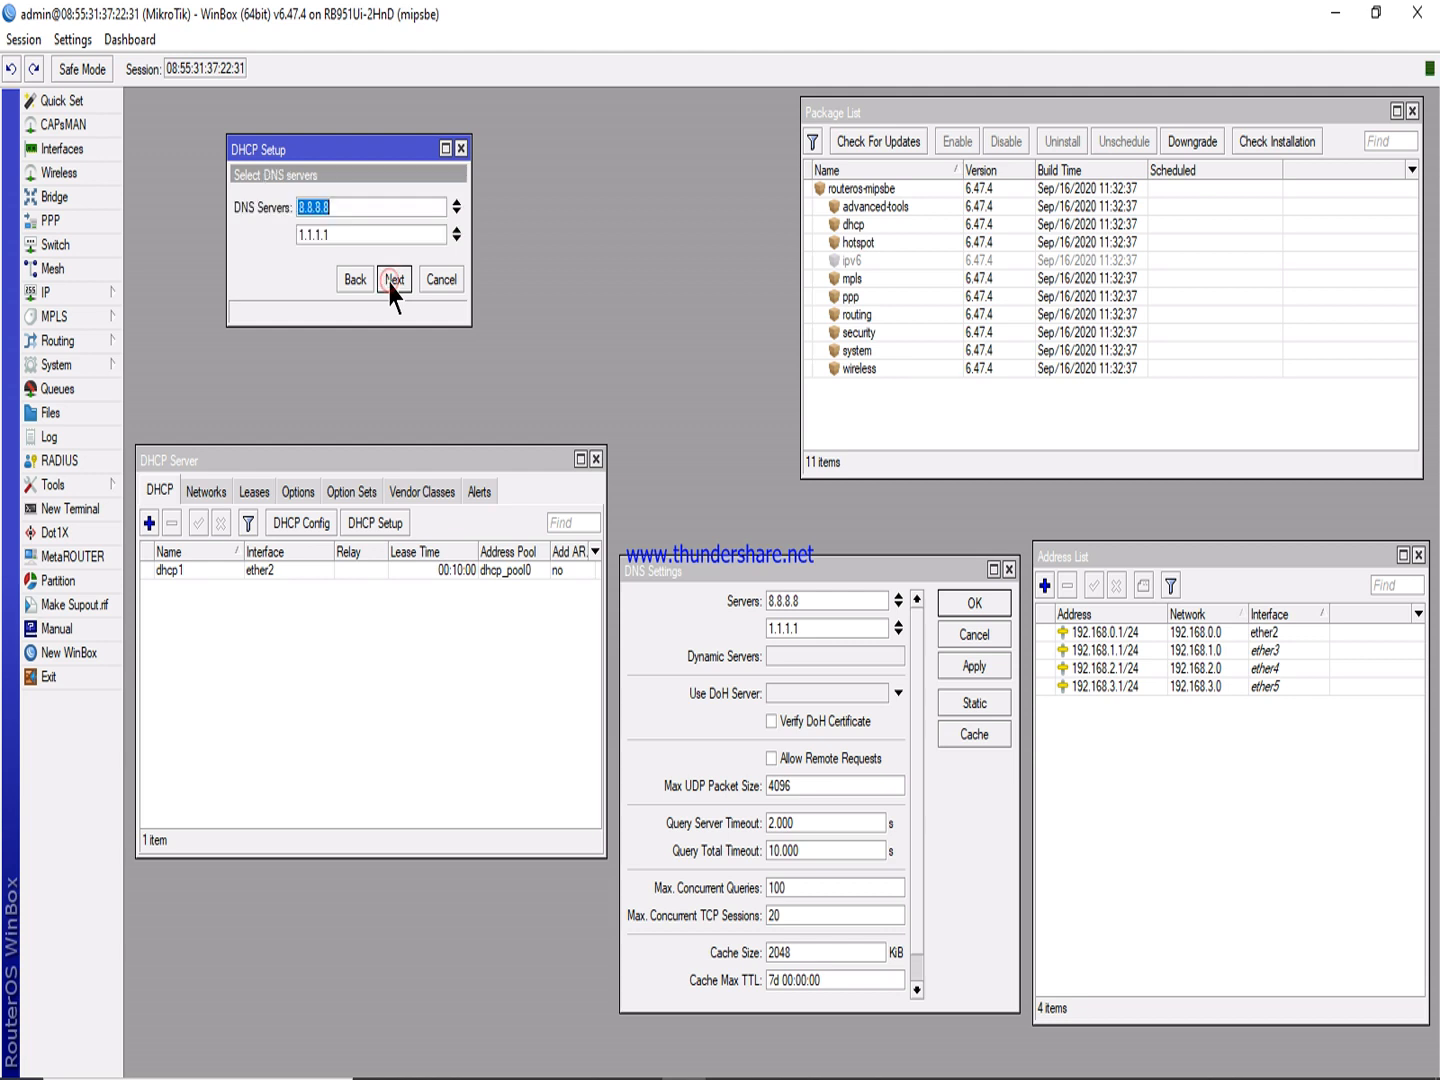
left_click(392, 283)
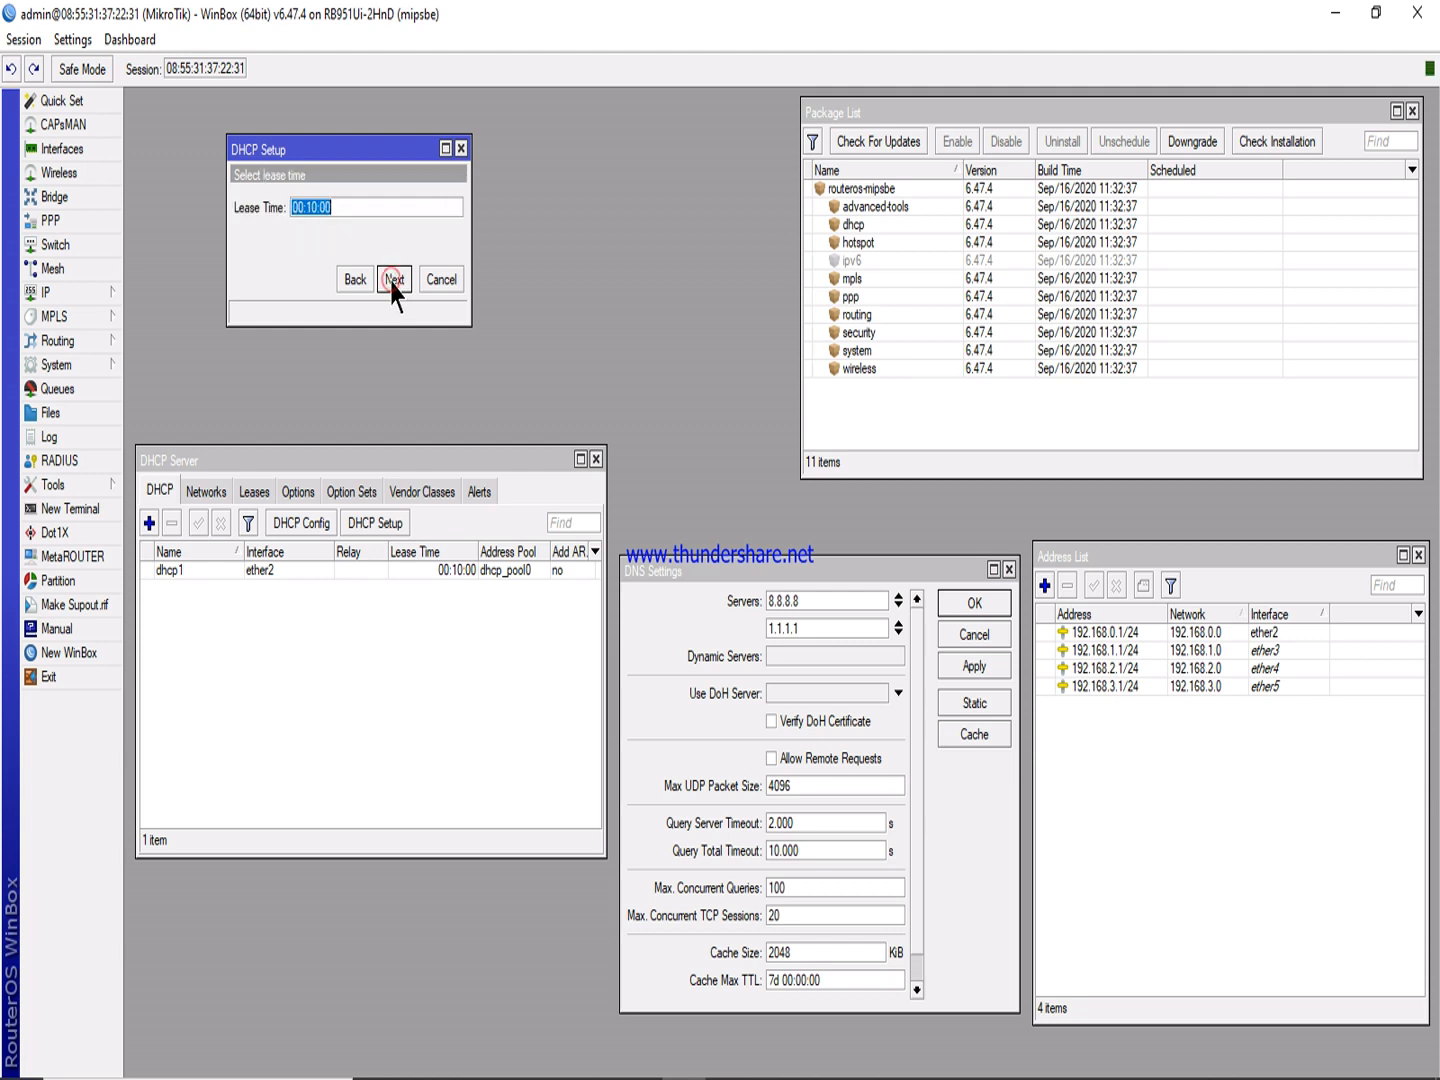
left_click(392, 283)
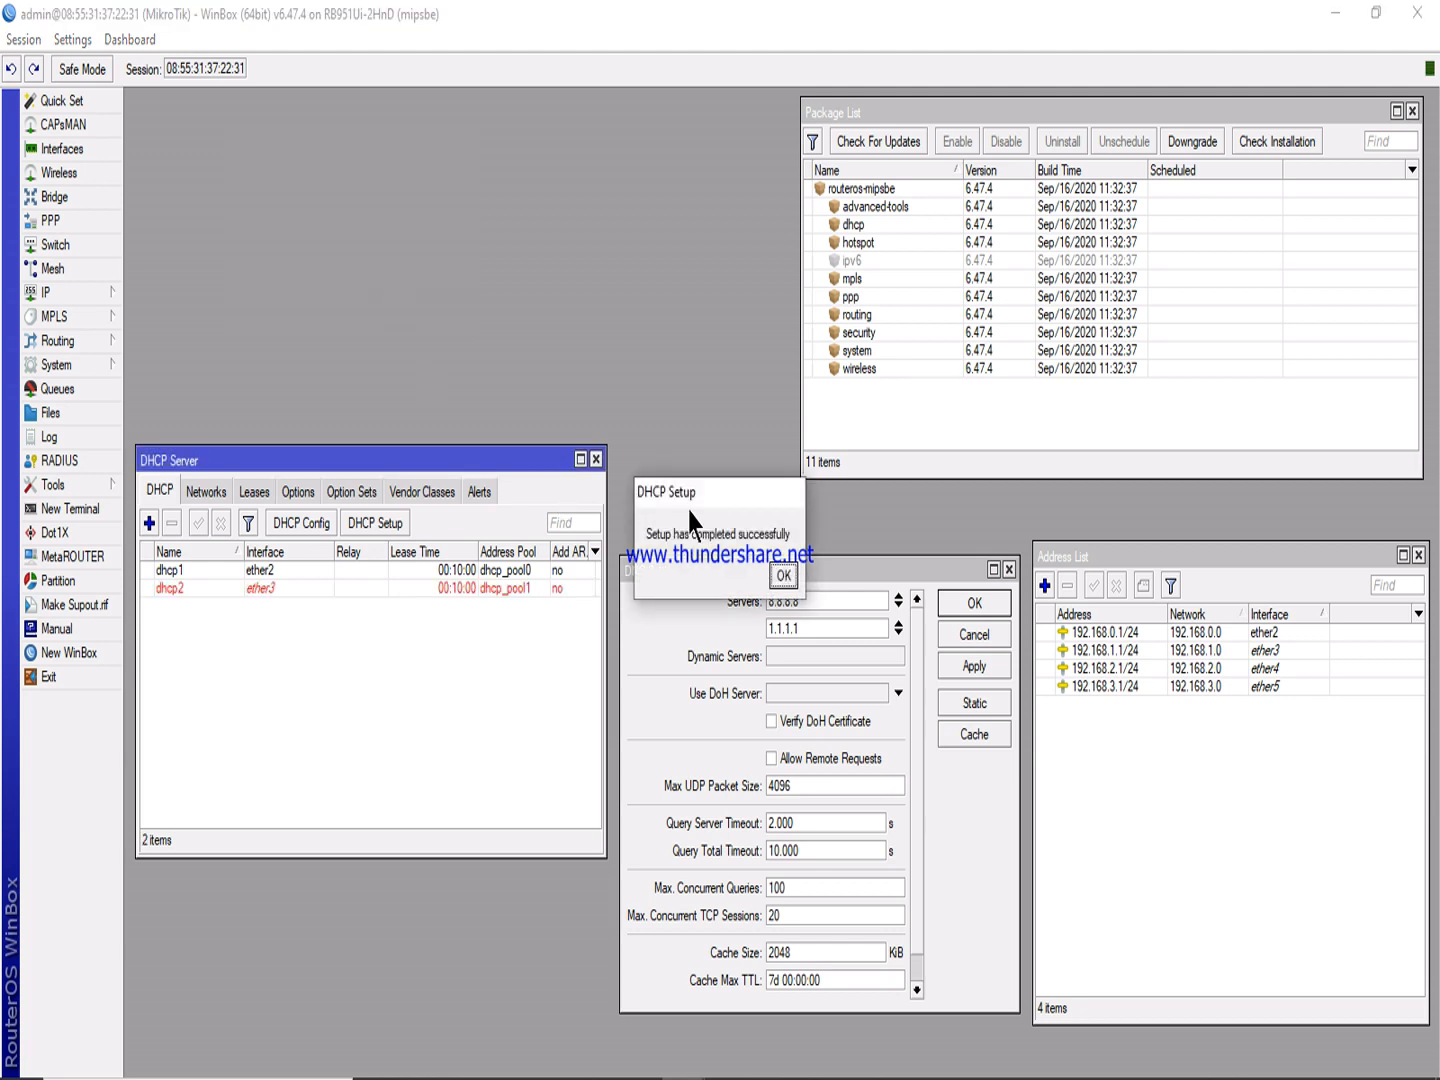
left_click(786, 577)
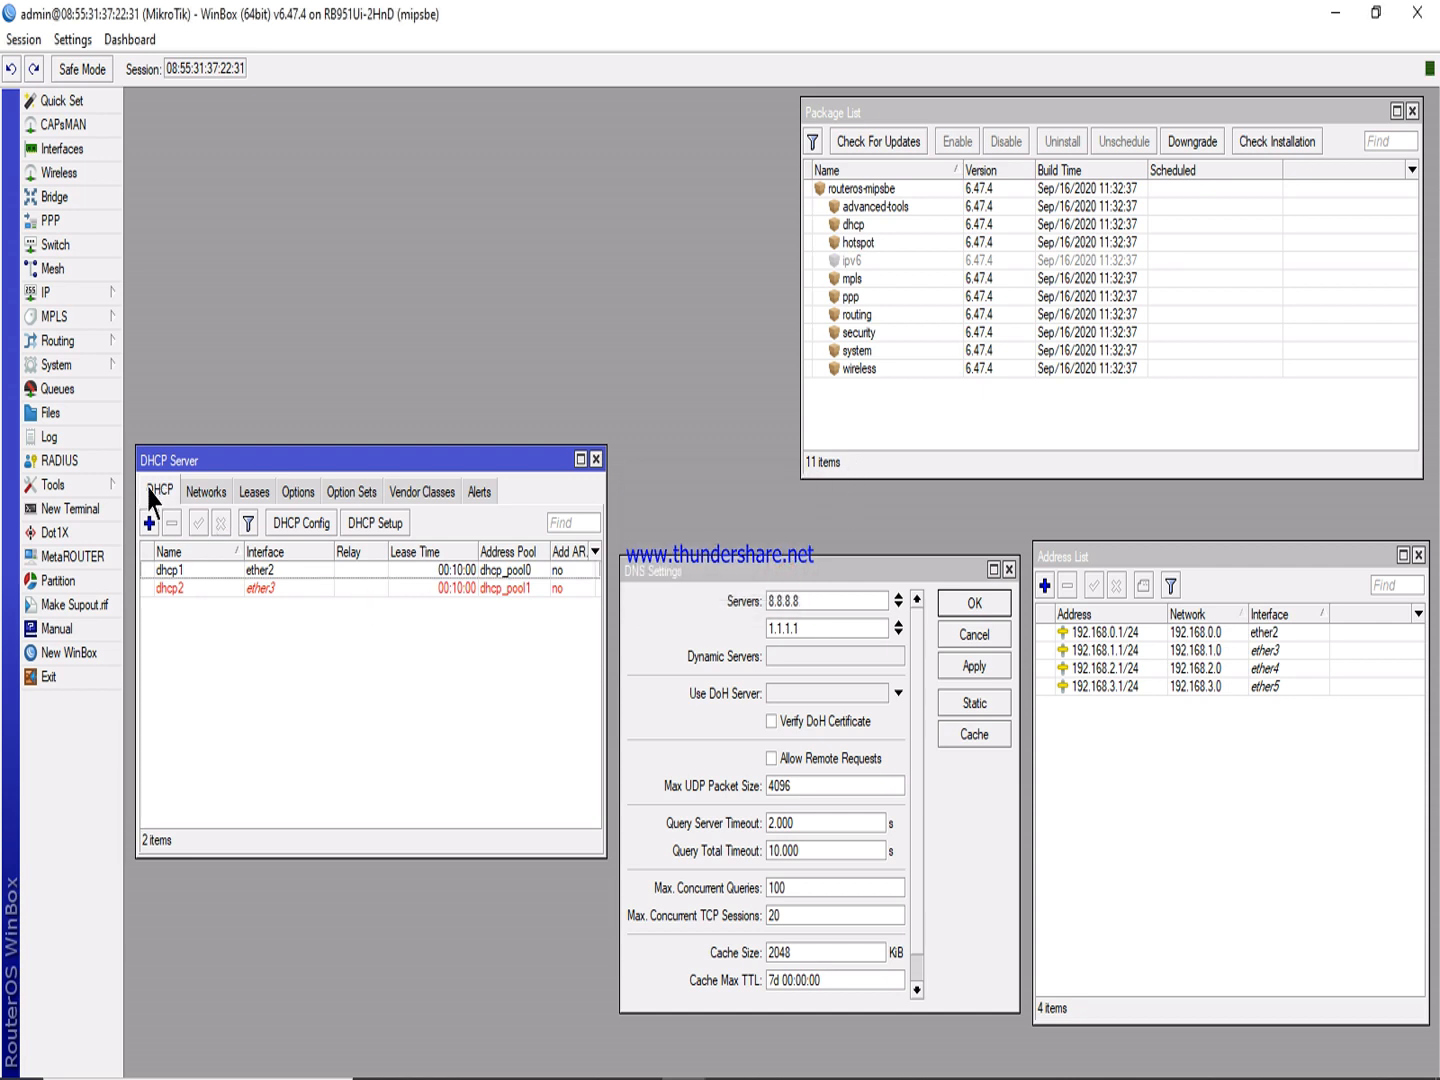
Set up a DHCP server on ether4 for 192.168.2.0/24 with gateway 192.168.2.1, accepting the suggested address pool, DNS servers and lease time.
left_click(375, 523)
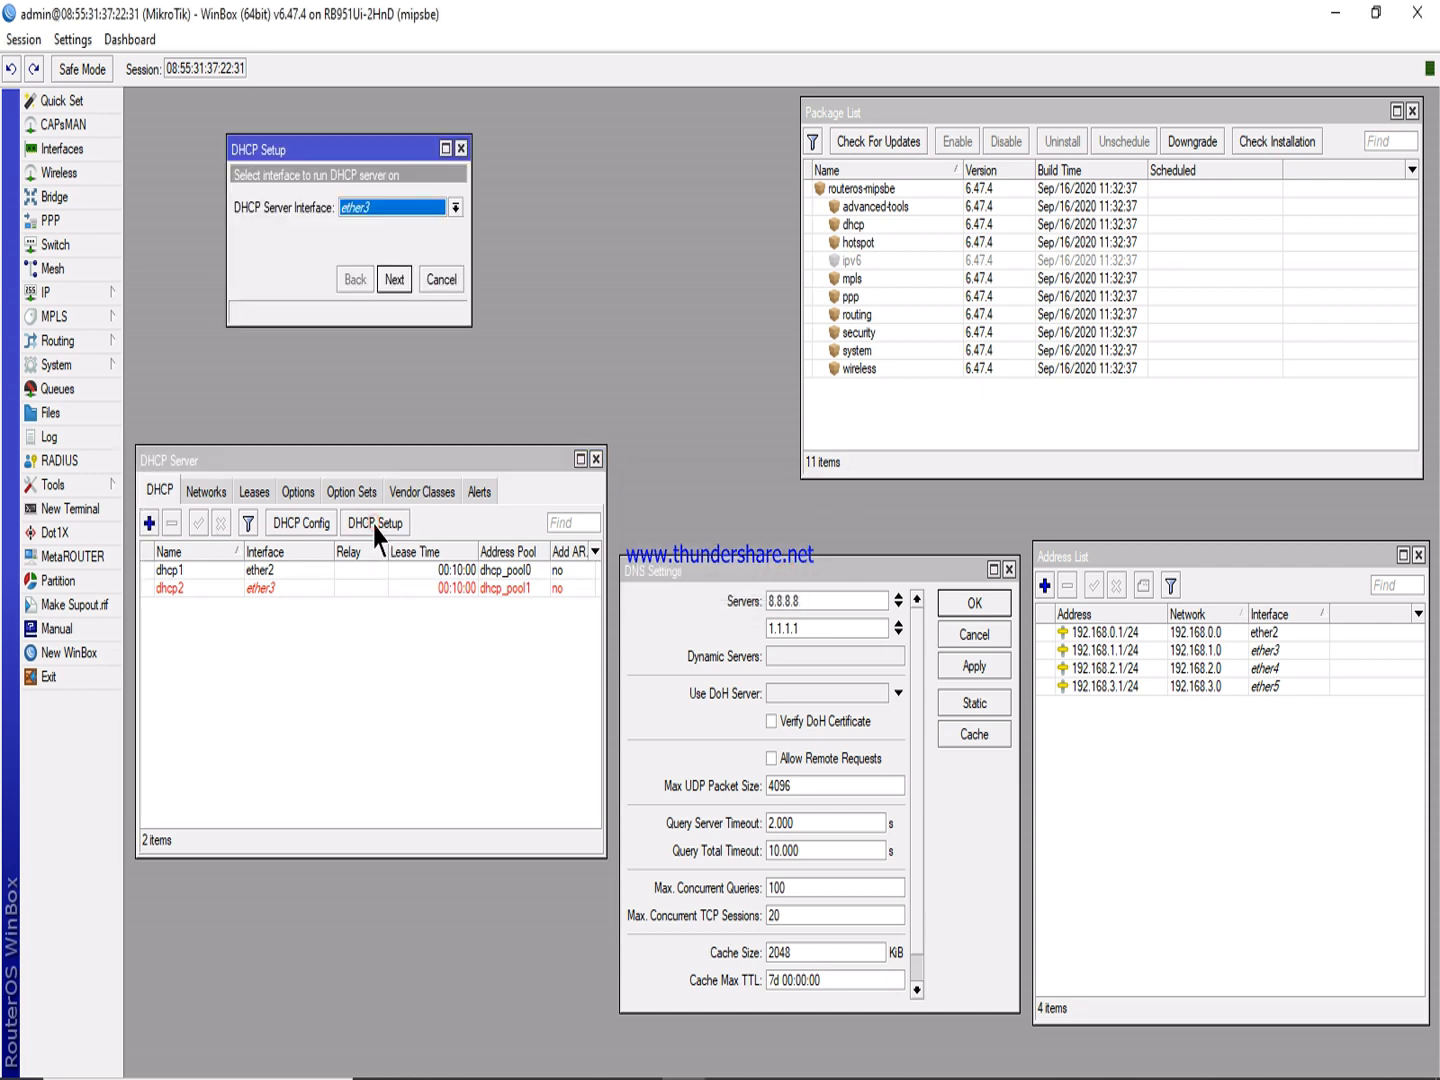
left_click(369, 206)
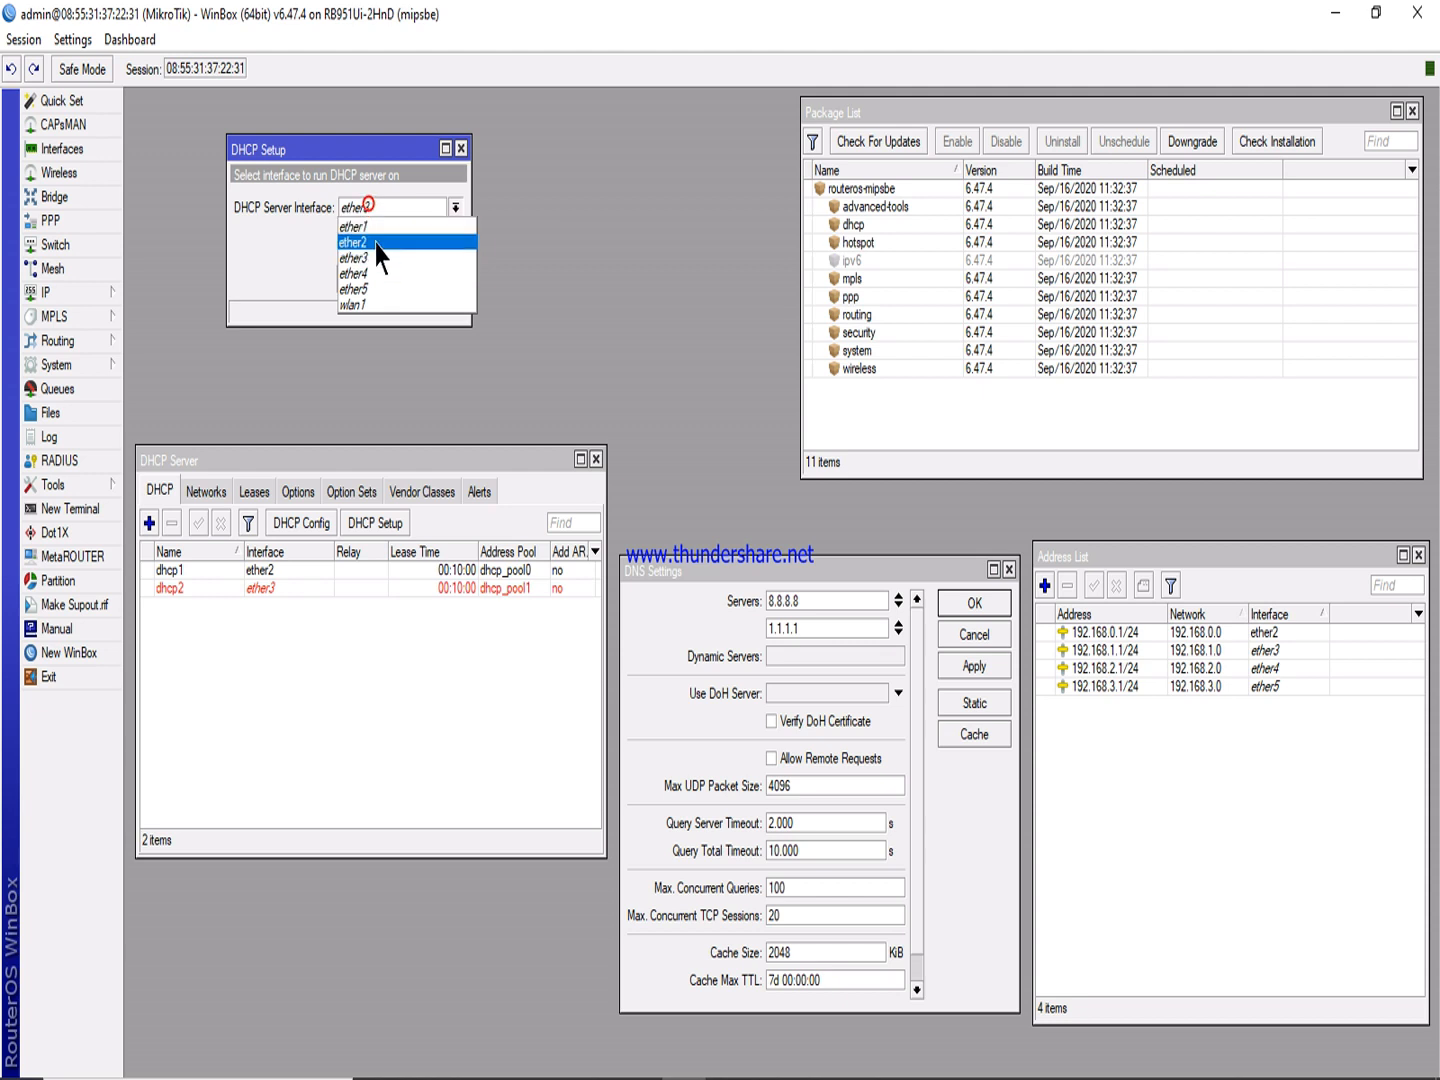
left_click(366, 275)
left_click(394, 279)
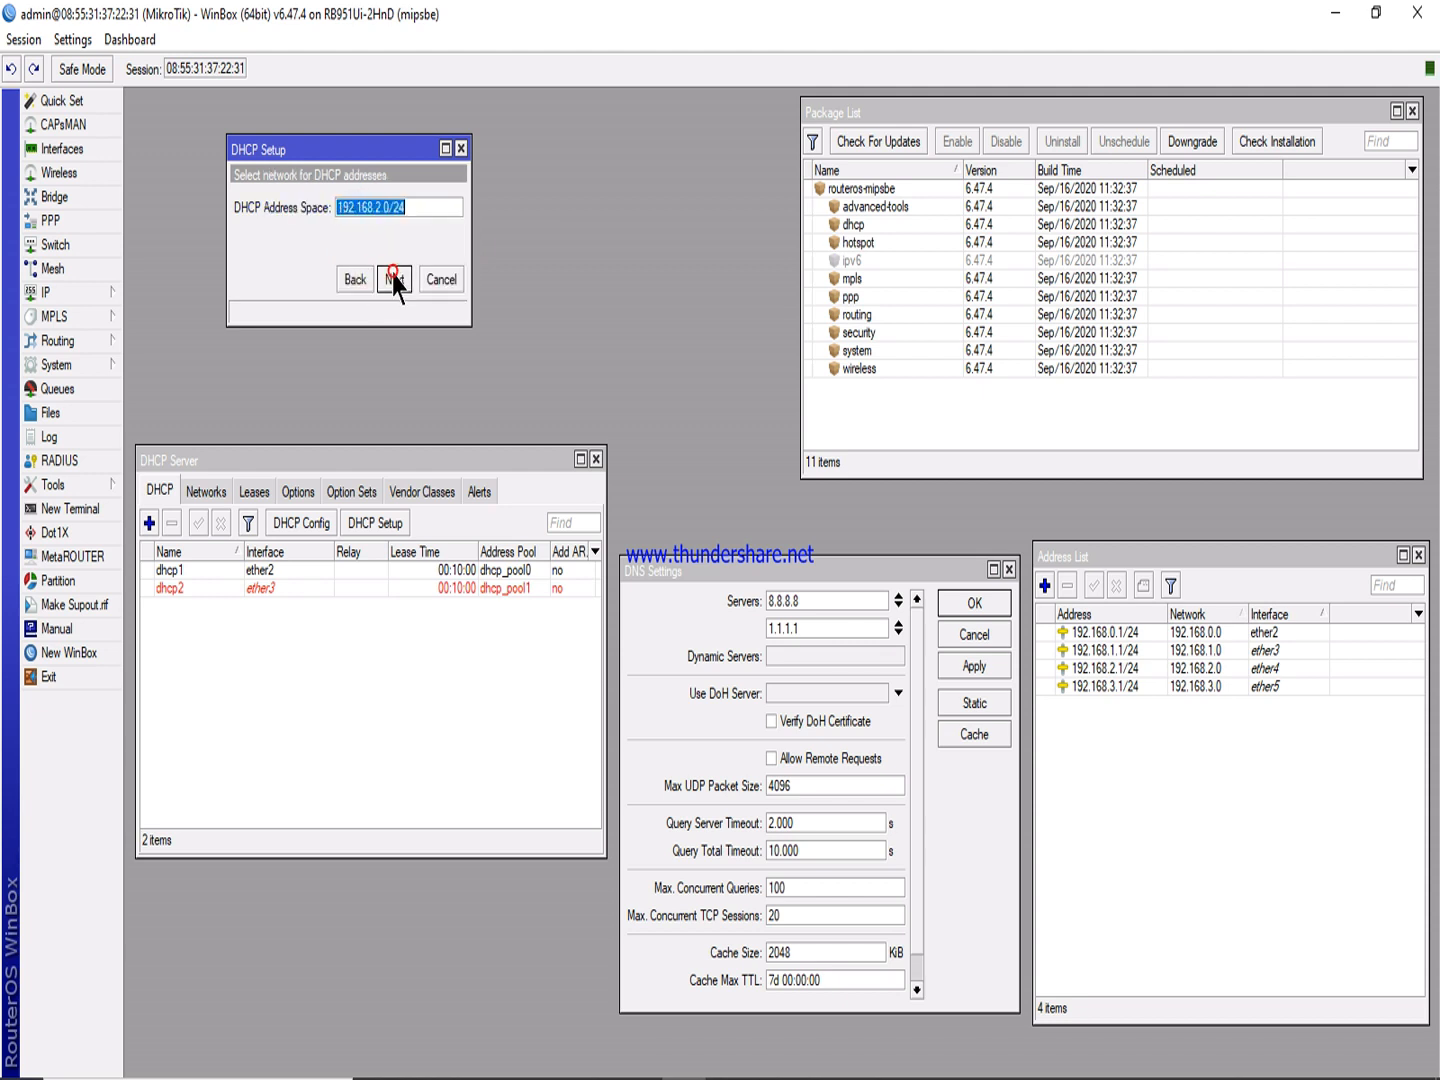
left_click(394, 279)
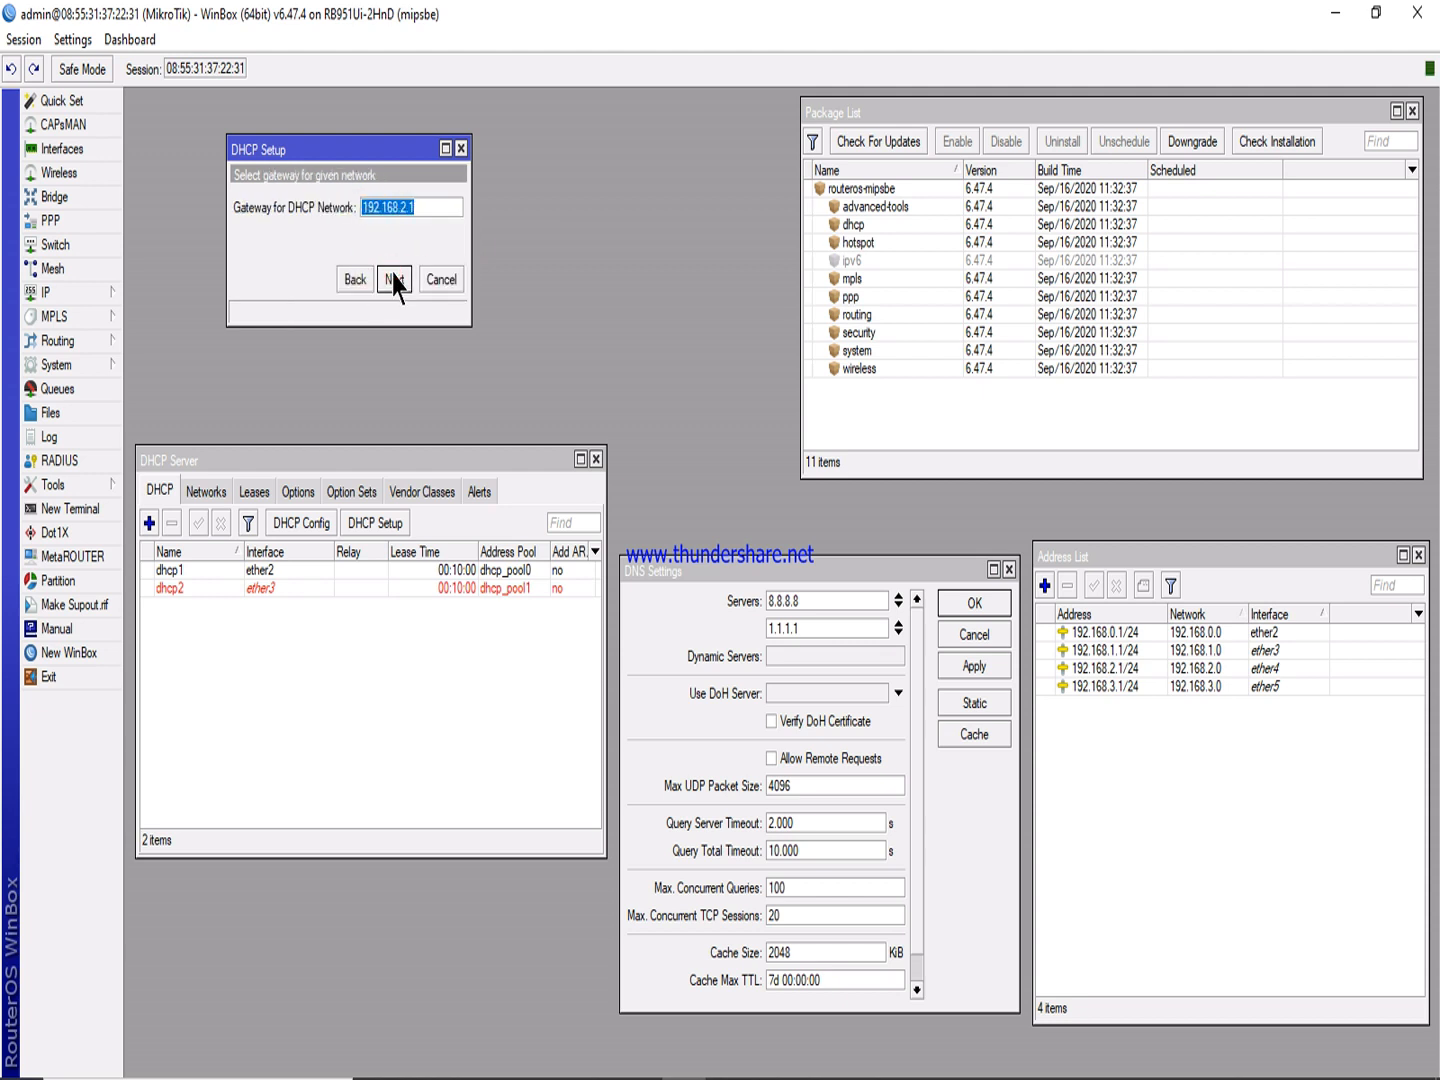
left_click(394, 279)
left_click(394, 279)
left_click(394, 279)
left_click(394, 279)
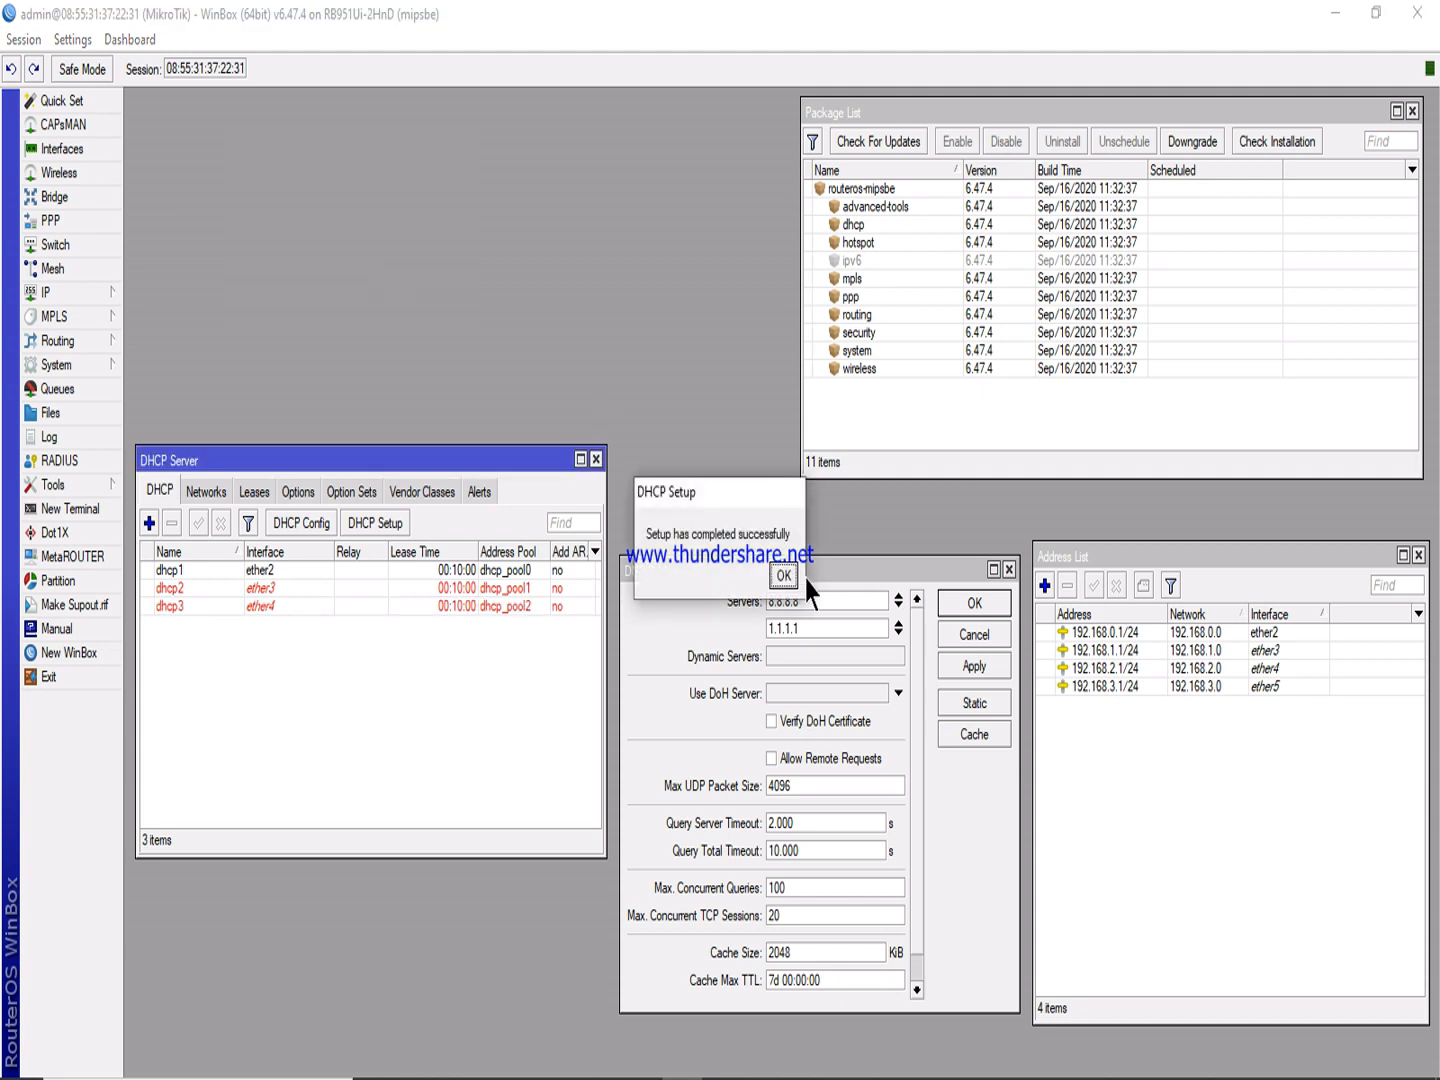
left_click(783, 575)
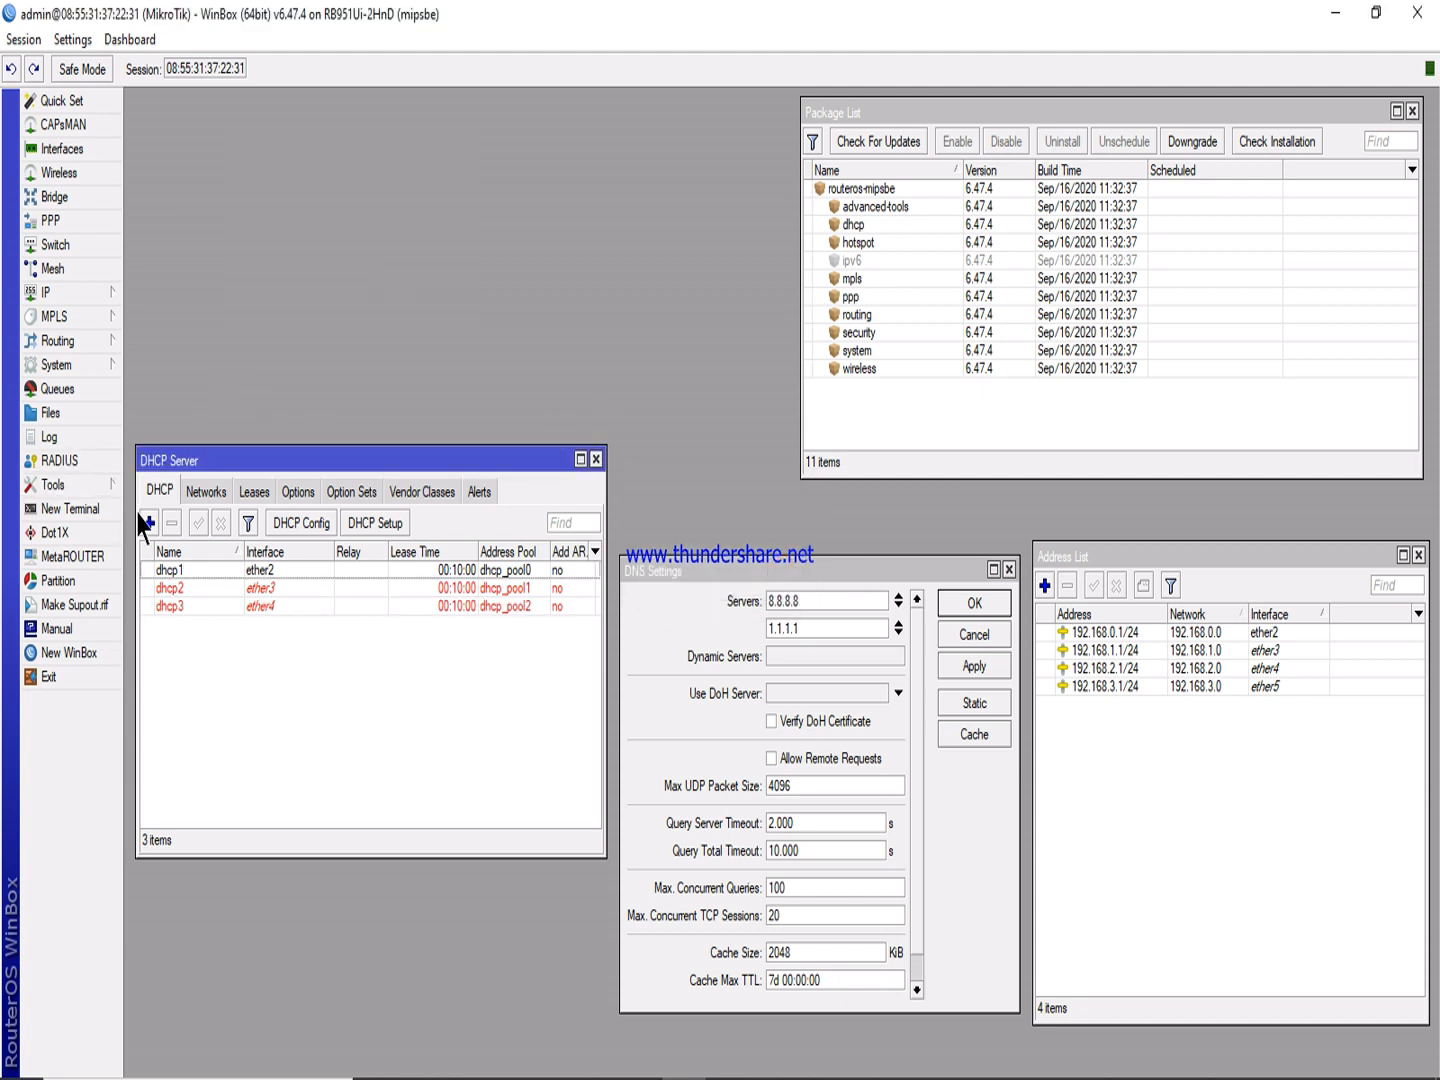
Set up a DHCP server on ether5 for 192.168.3.0/24 with the suggested settings, and move the DHCP Server window beside the Package List.
left_click(376, 521)
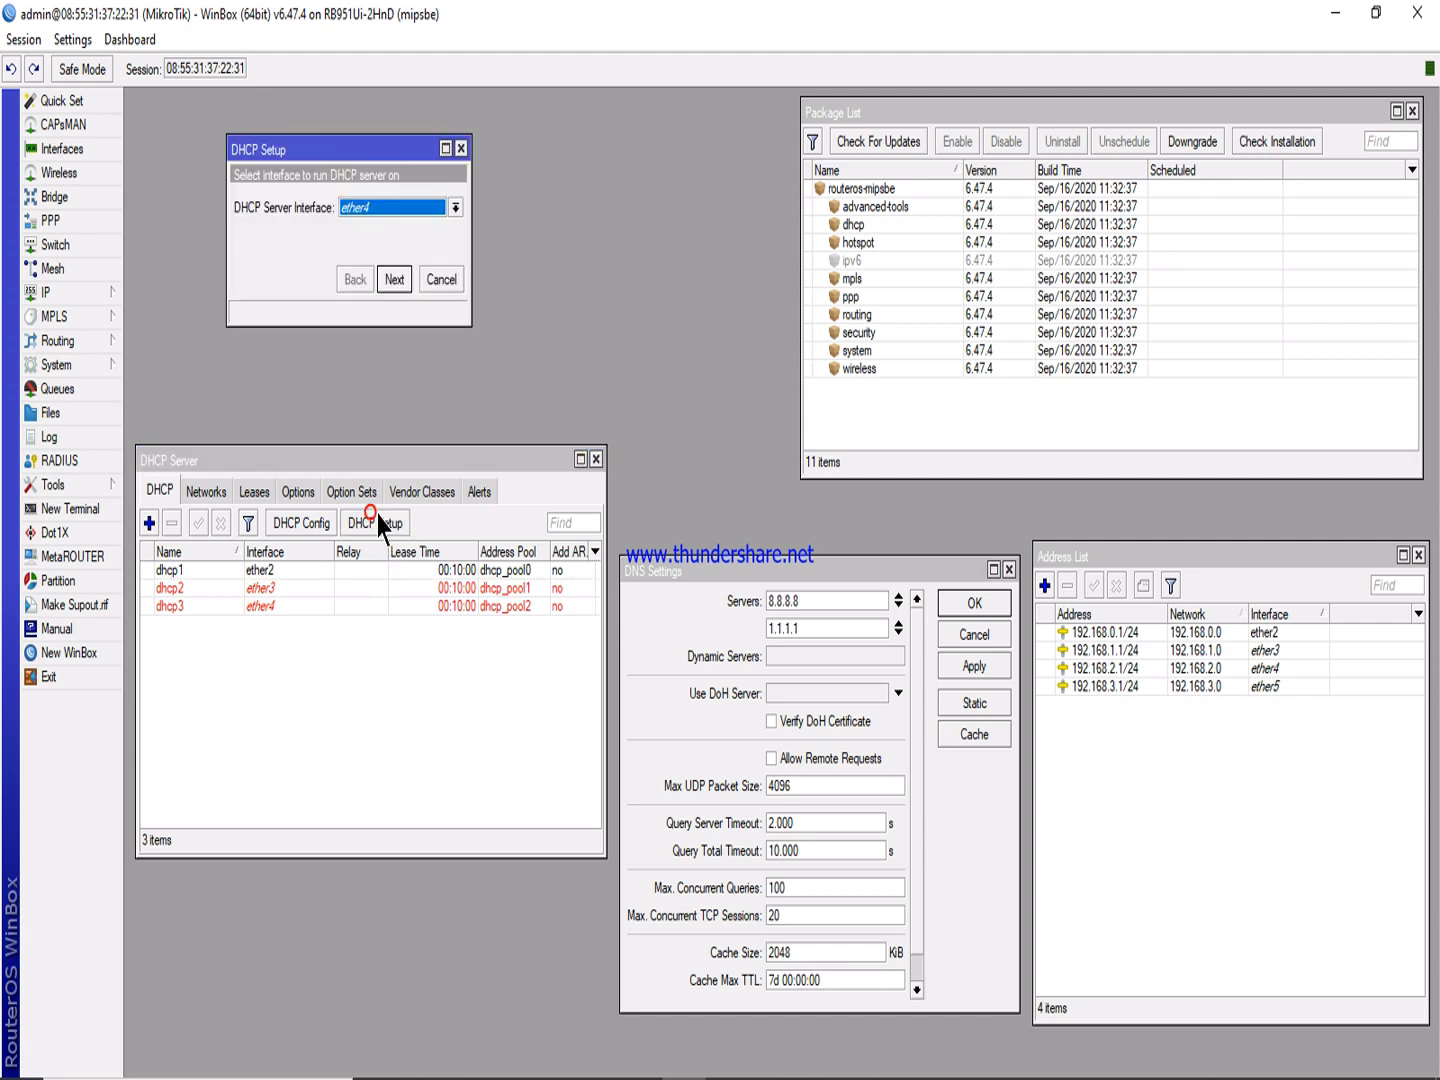
left_click(395, 207)
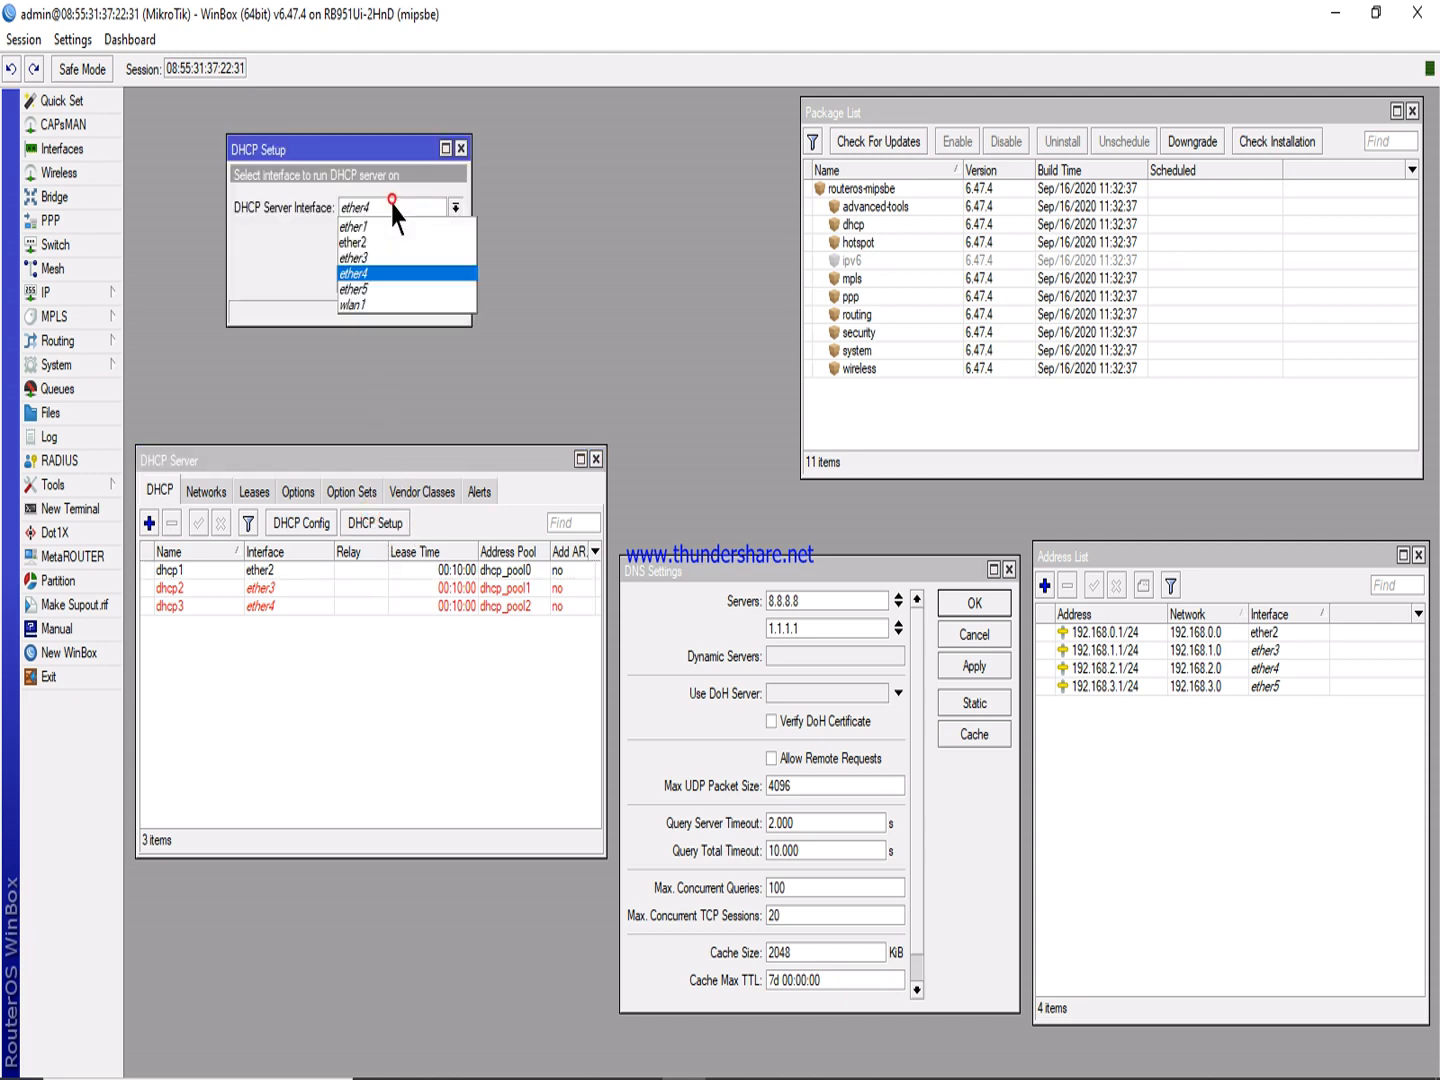
left_click(378, 289)
left_click(395, 280)
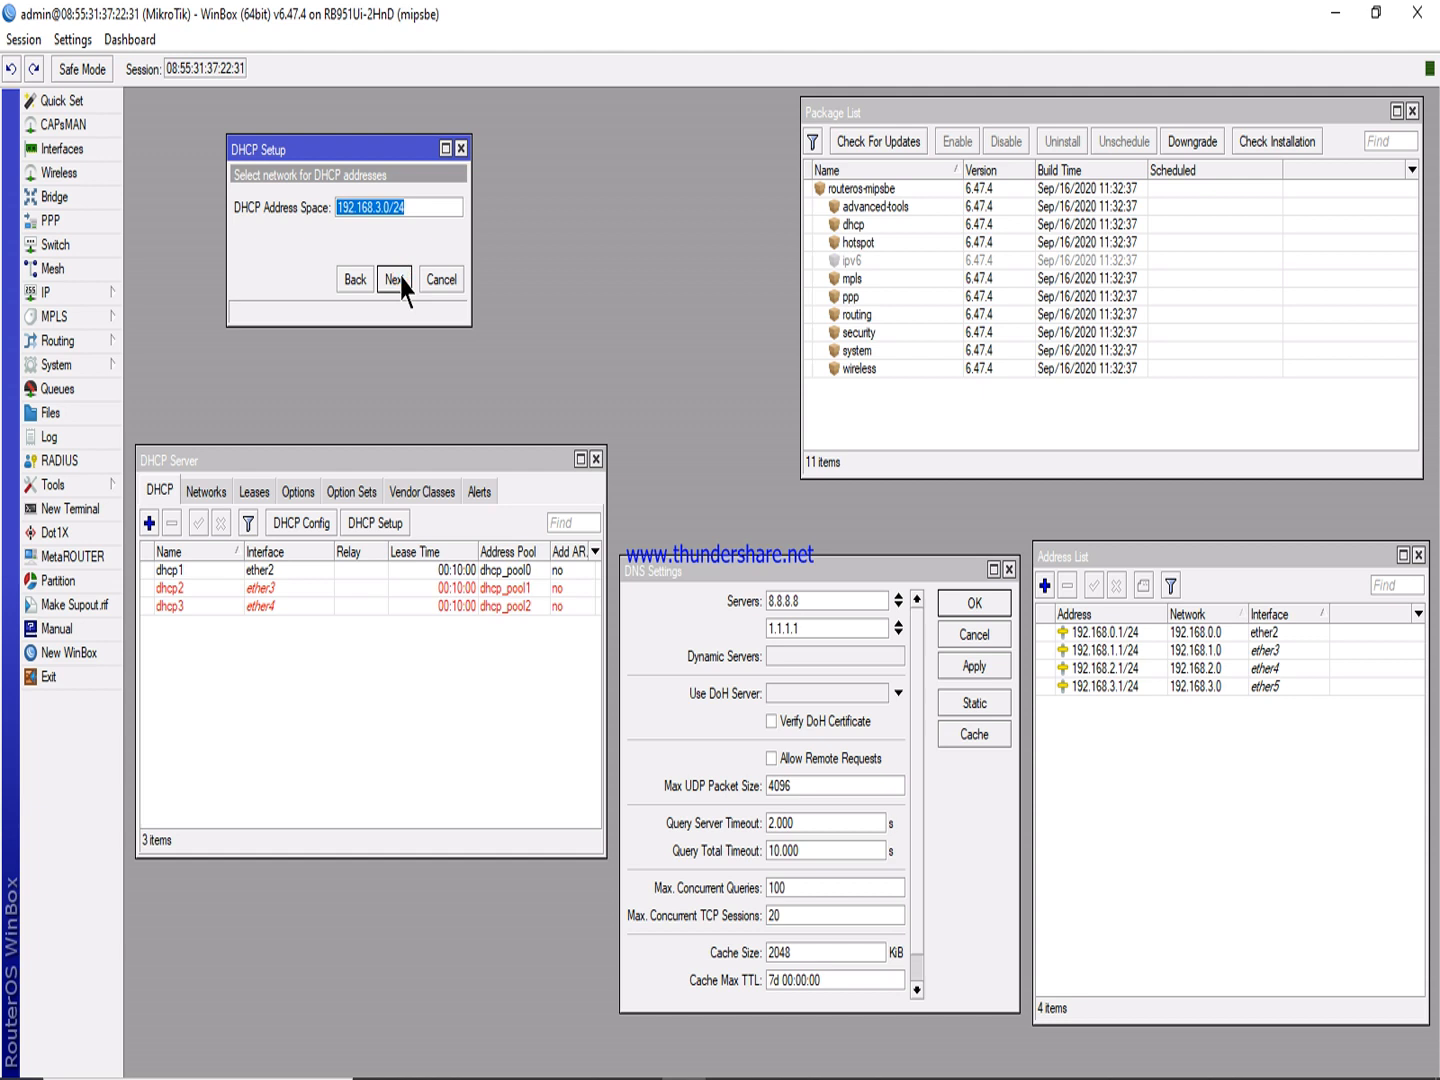
left_click(395, 280)
left_click(395, 280)
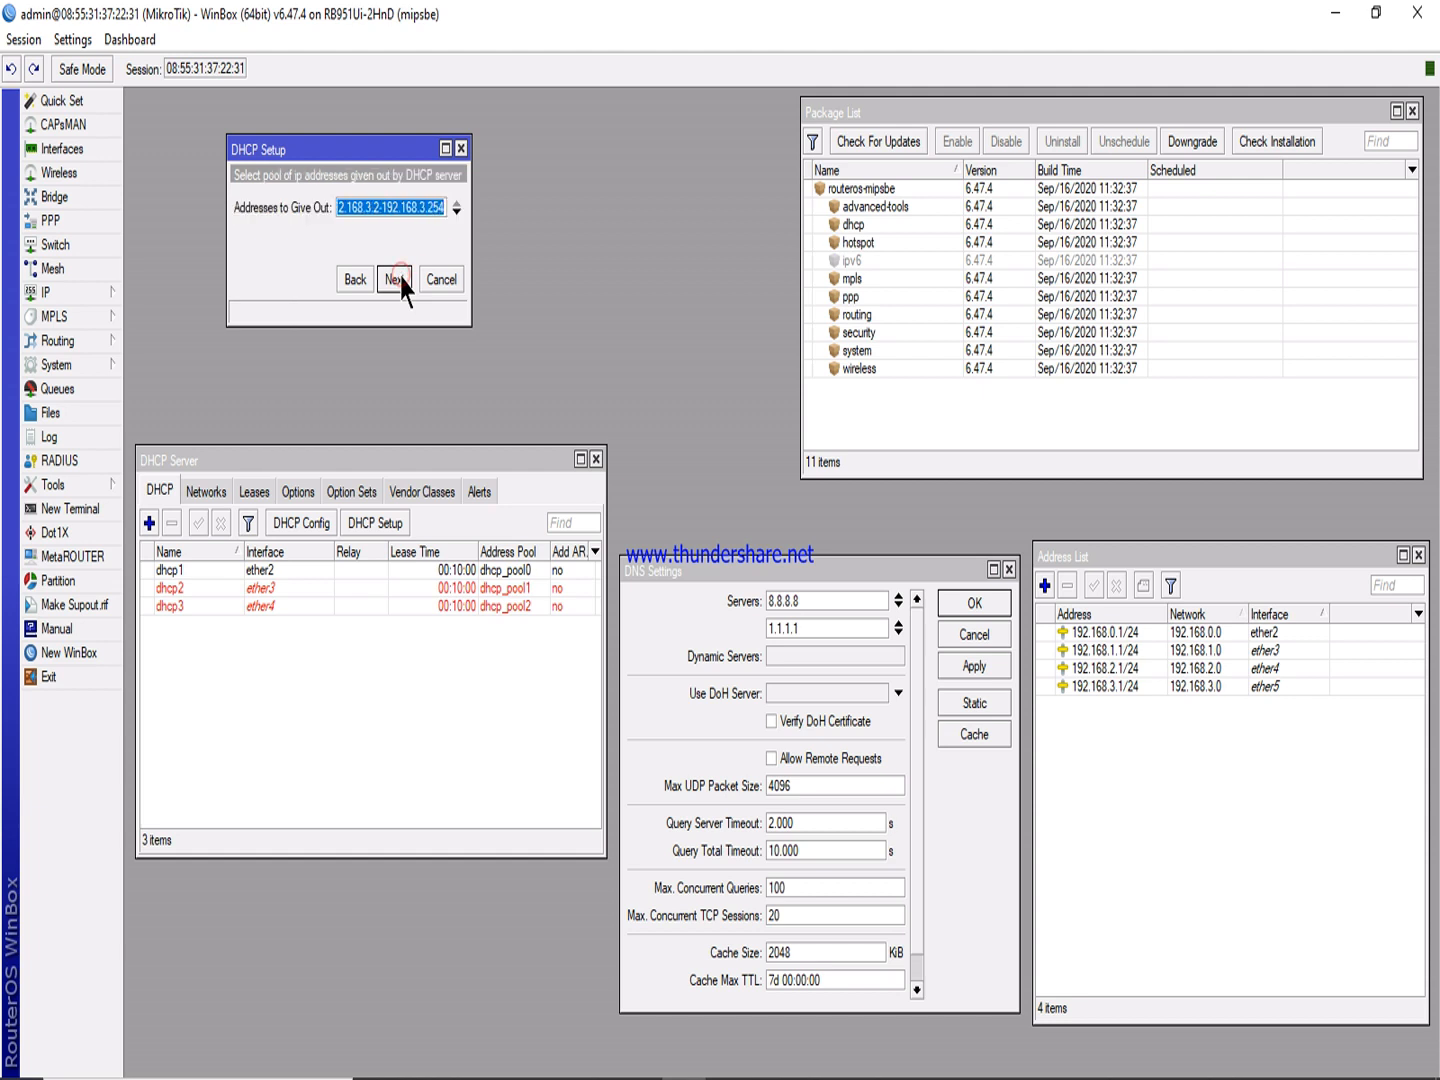
left_click(400, 281)
left_click(400, 281)
left_click(400, 281)
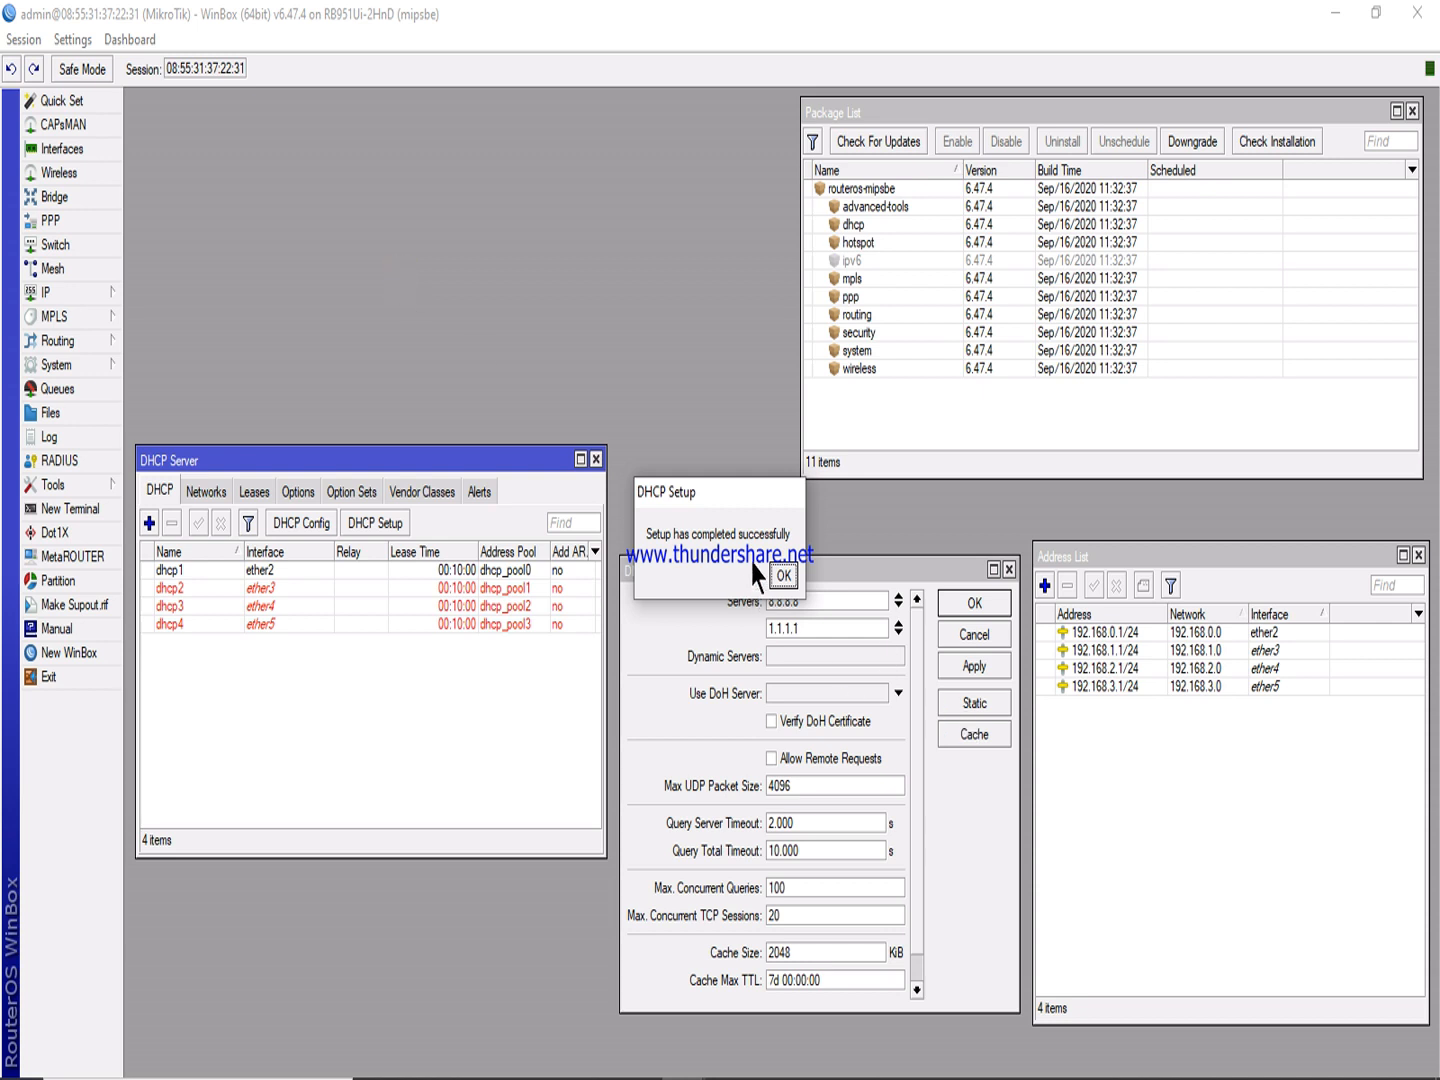
left_click(782, 576)
left_click_drag(362, 456, 542, 117)
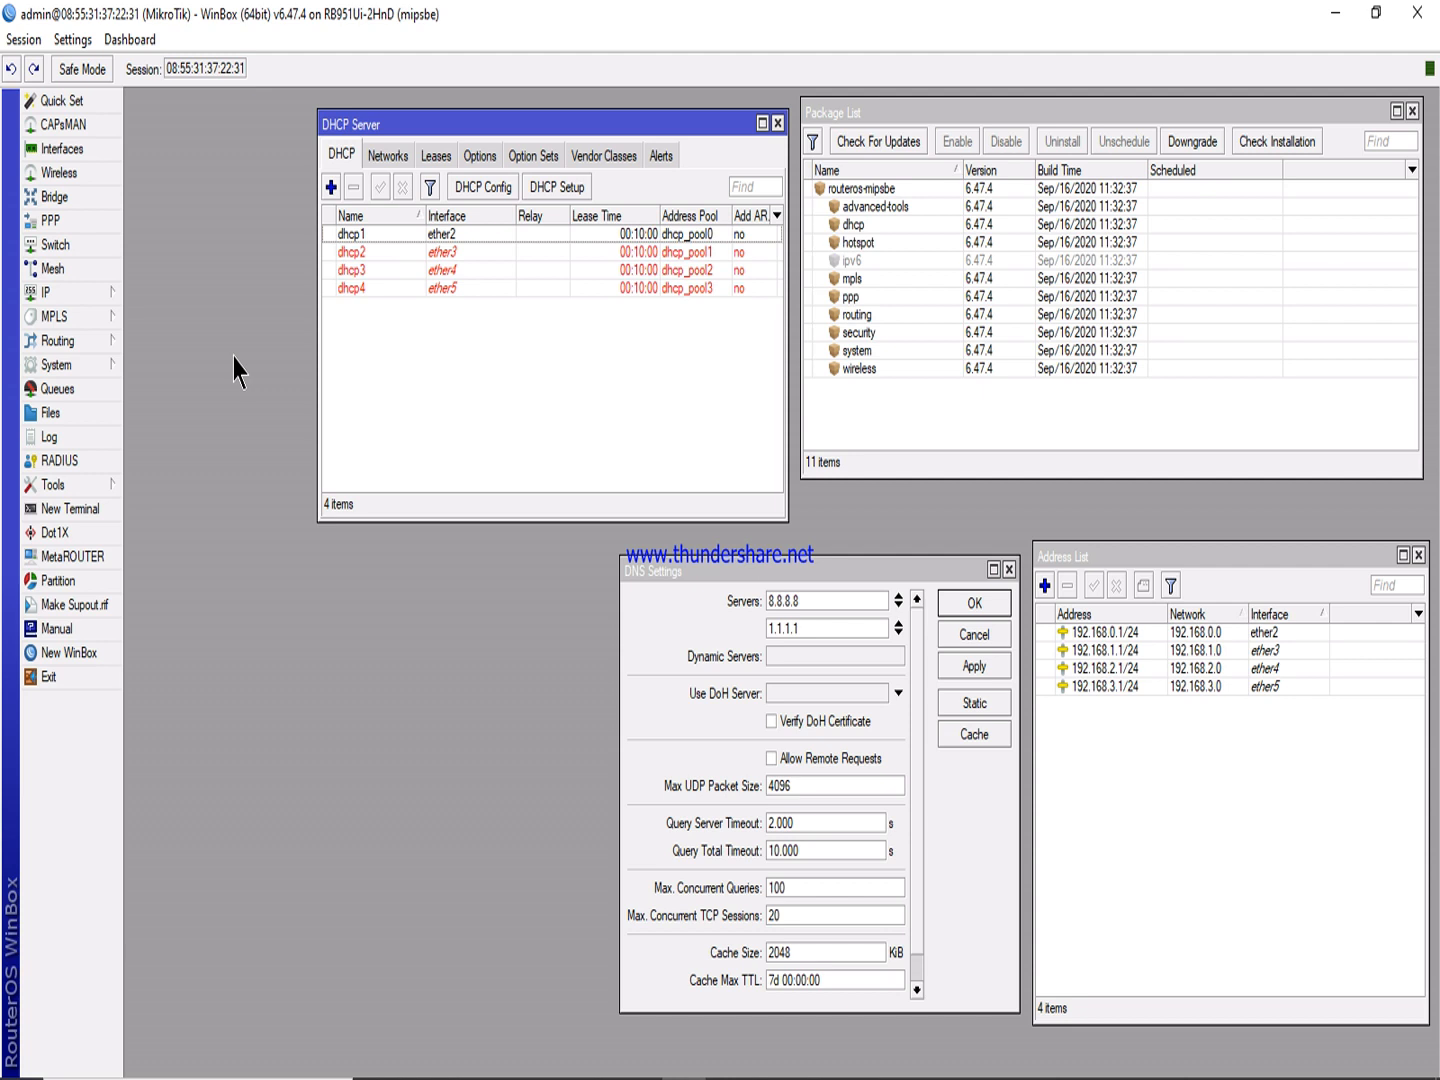
Reboot the router and reconnect to it with the same address and admin login.
left_click(82, 292)
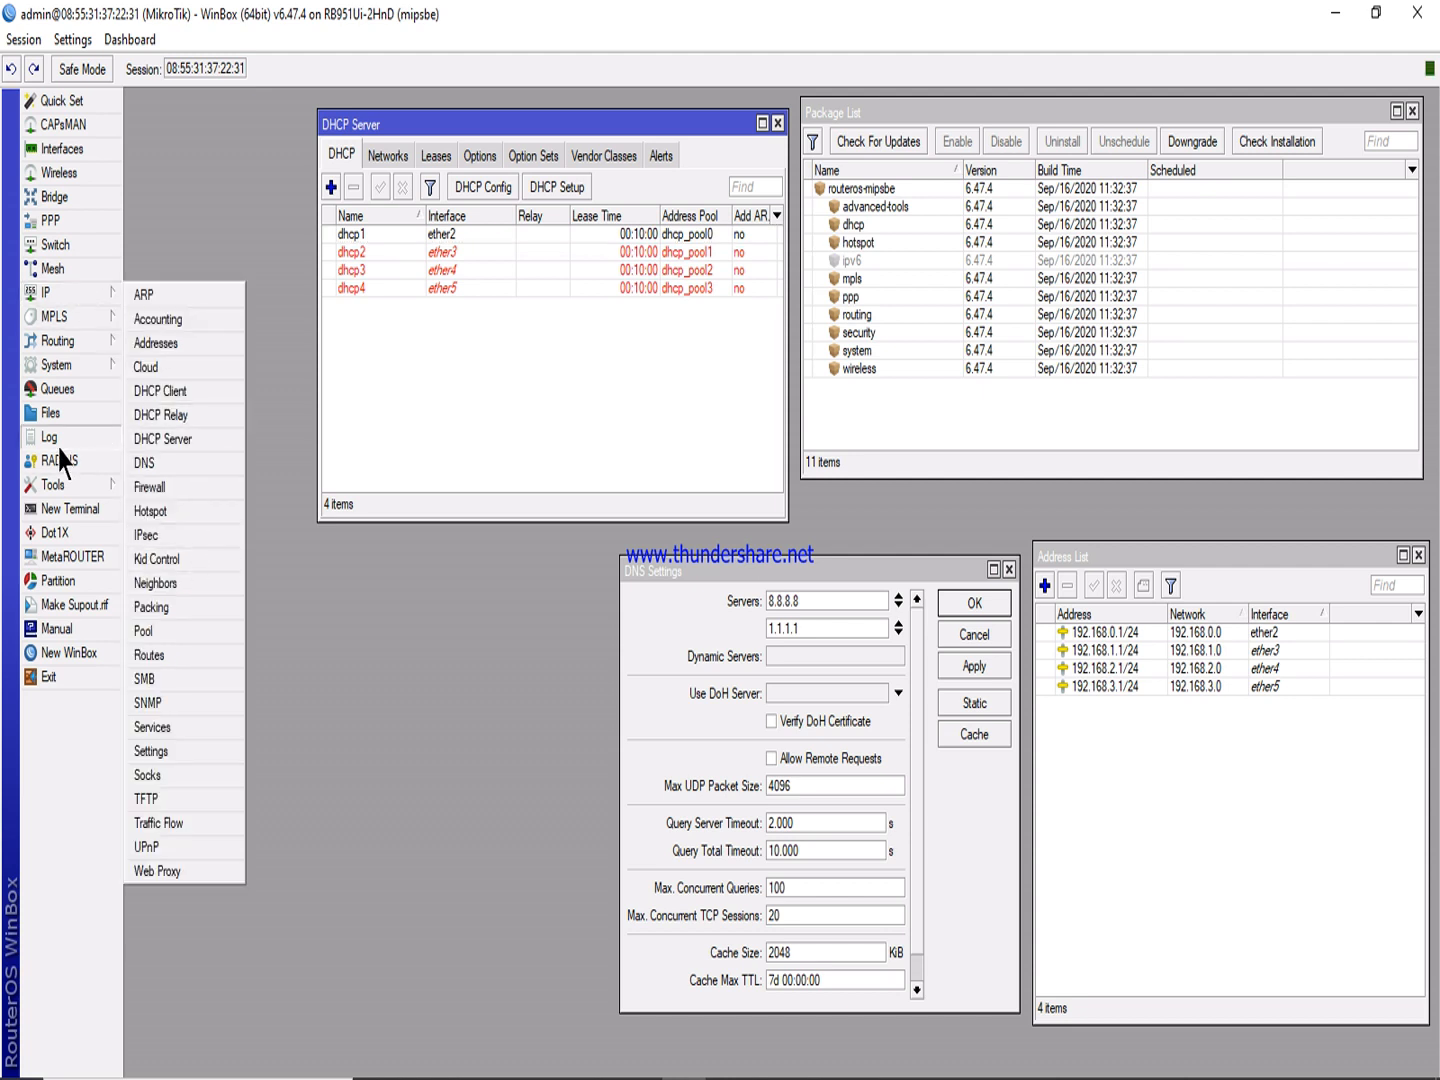
left_click(78, 366)
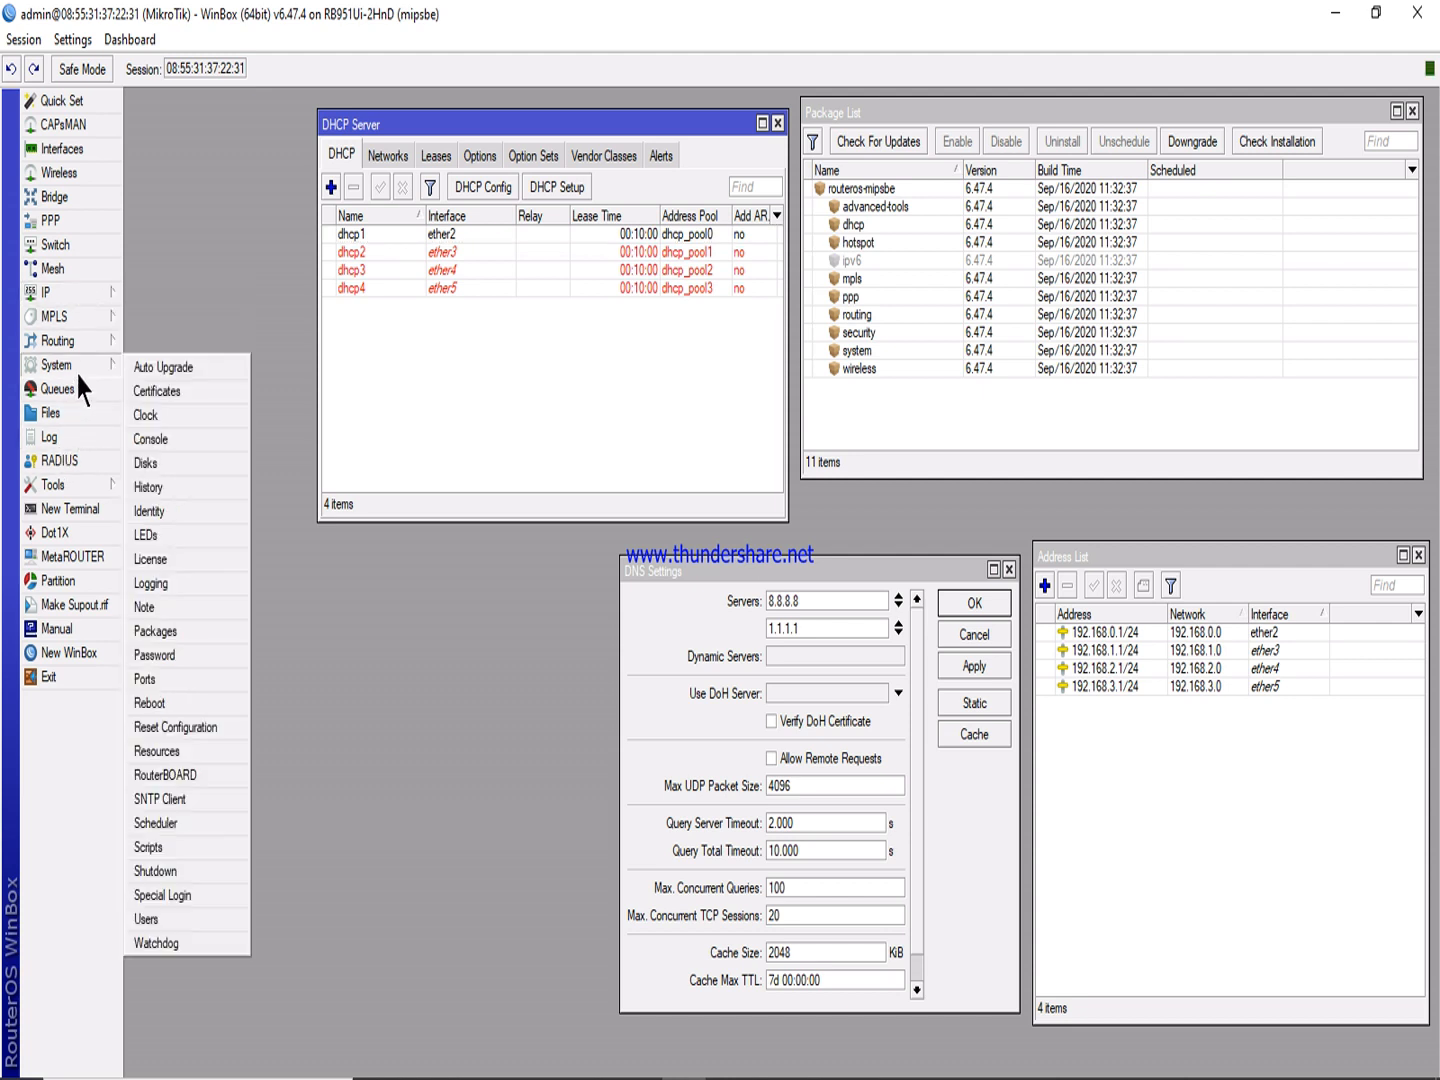
left_click(186, 703)
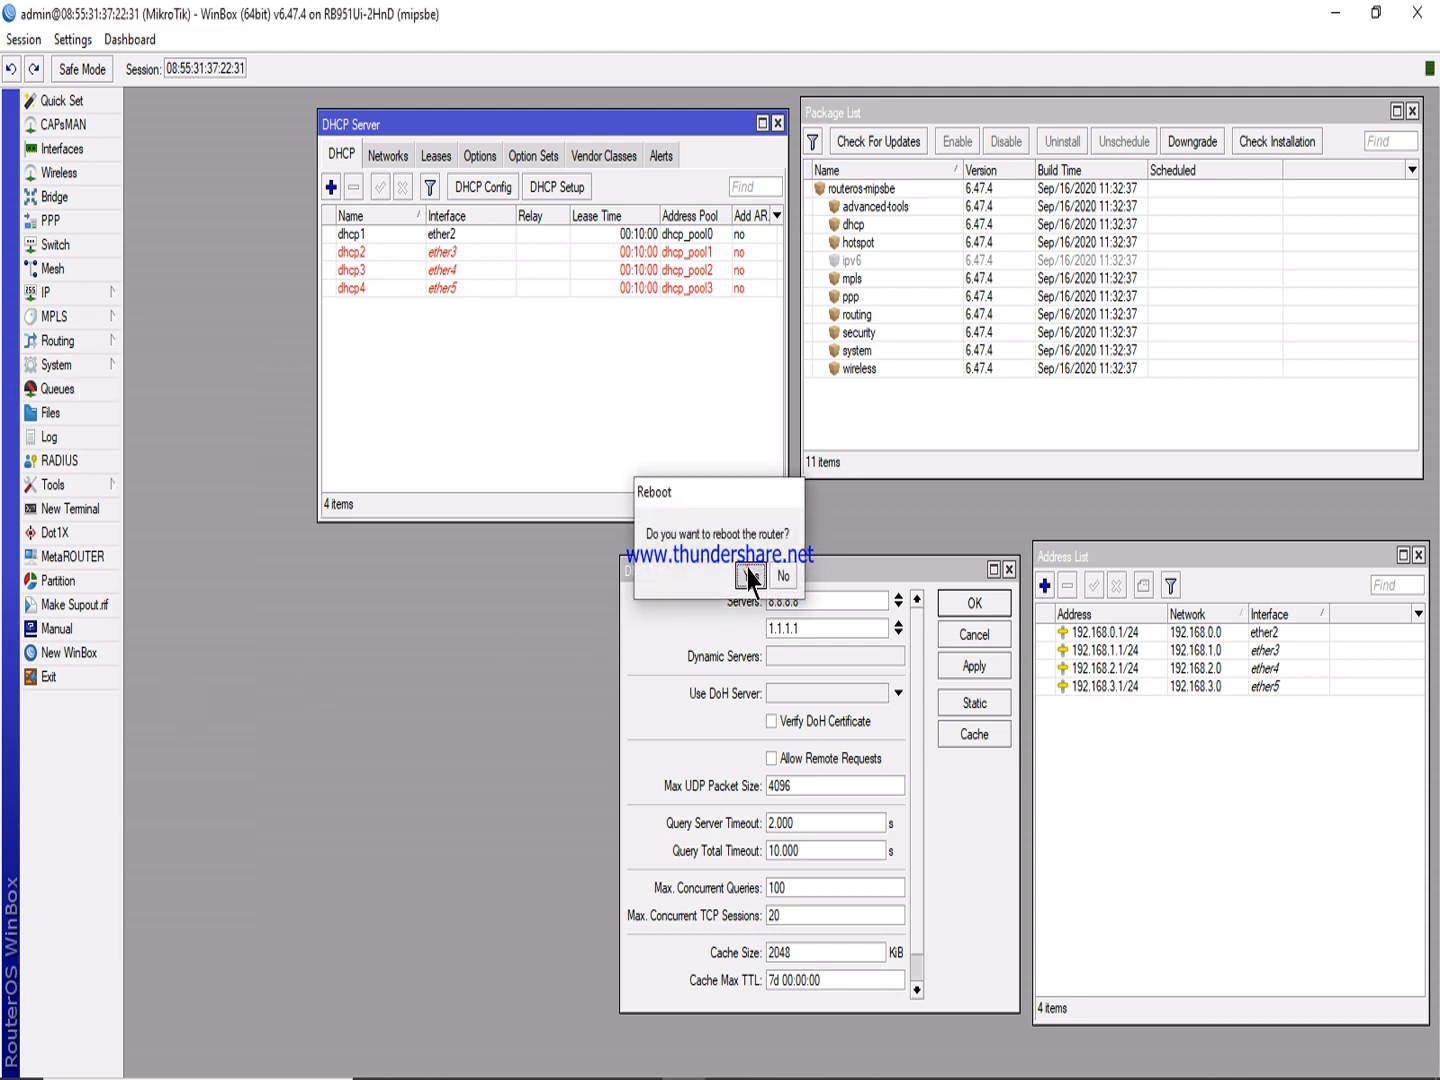
left_click(751, 575)
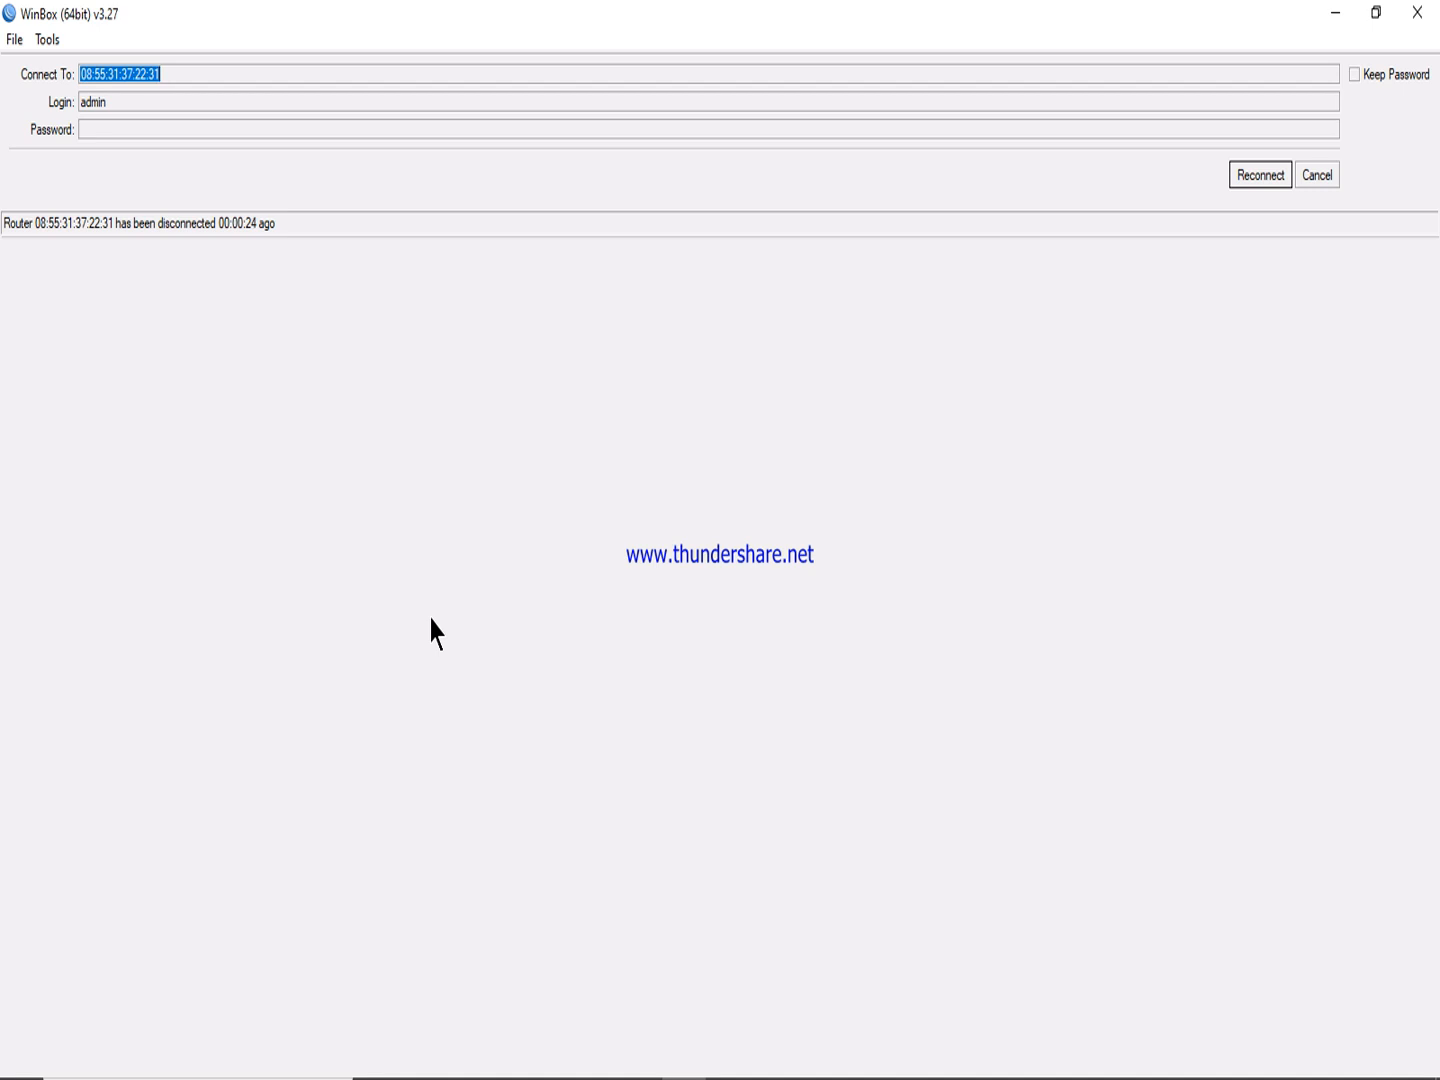
left_click(1261, 178)
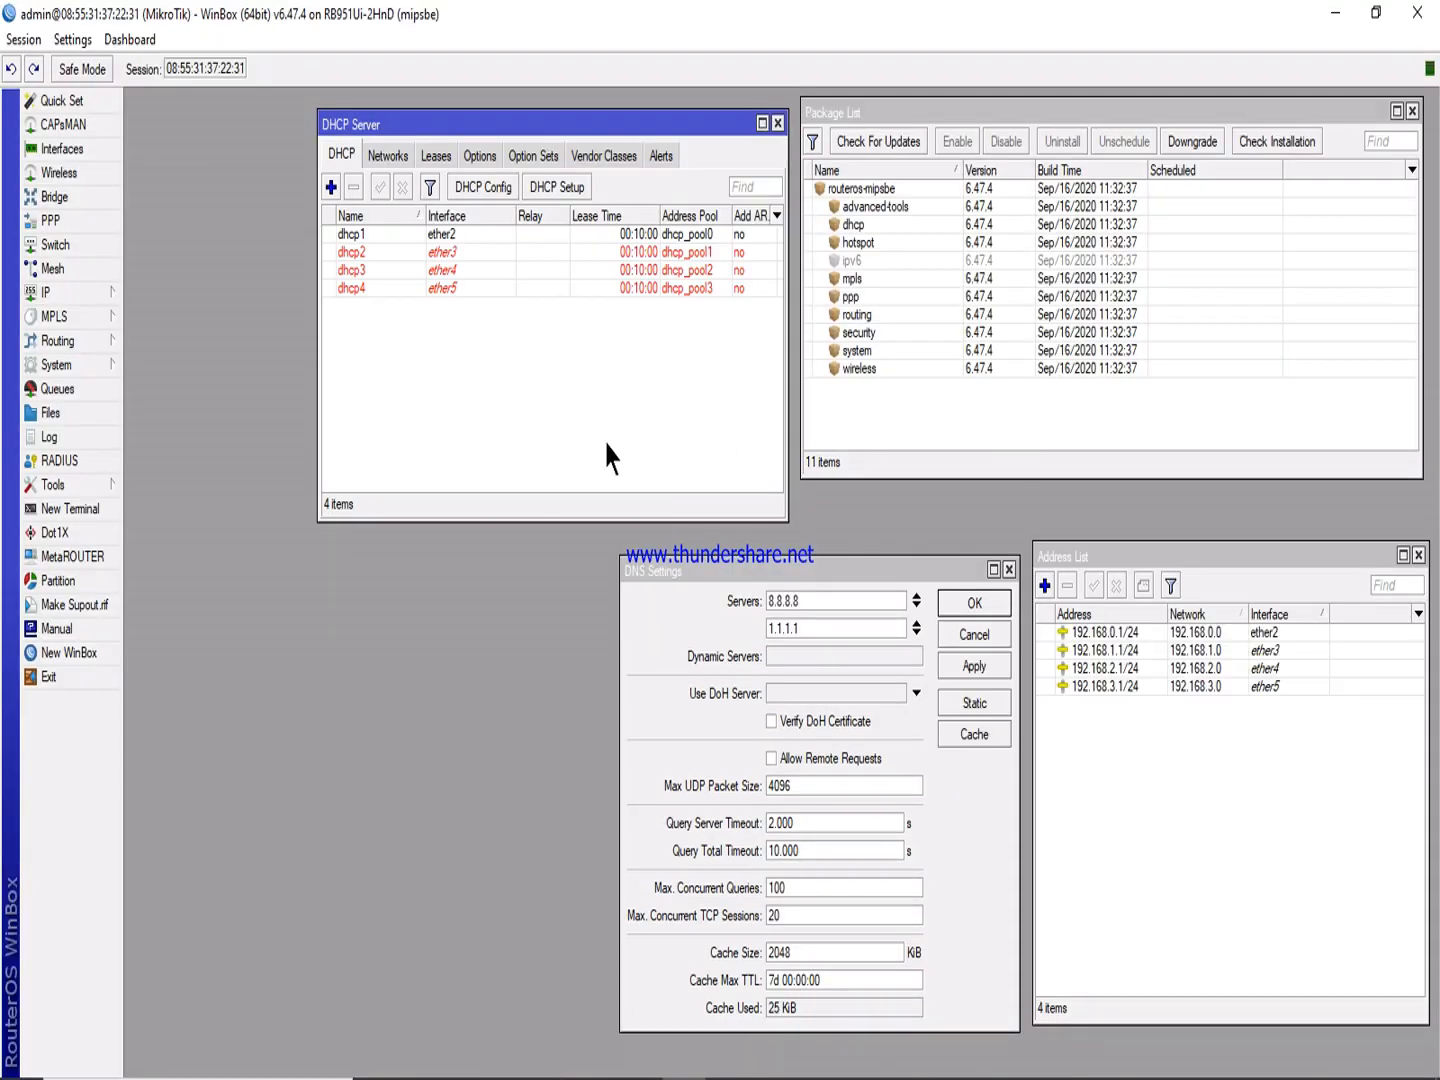
Switch to Command Prompt, run ipconfig to check the PC's Ethernet address and gateway, and close the window.
key("super")
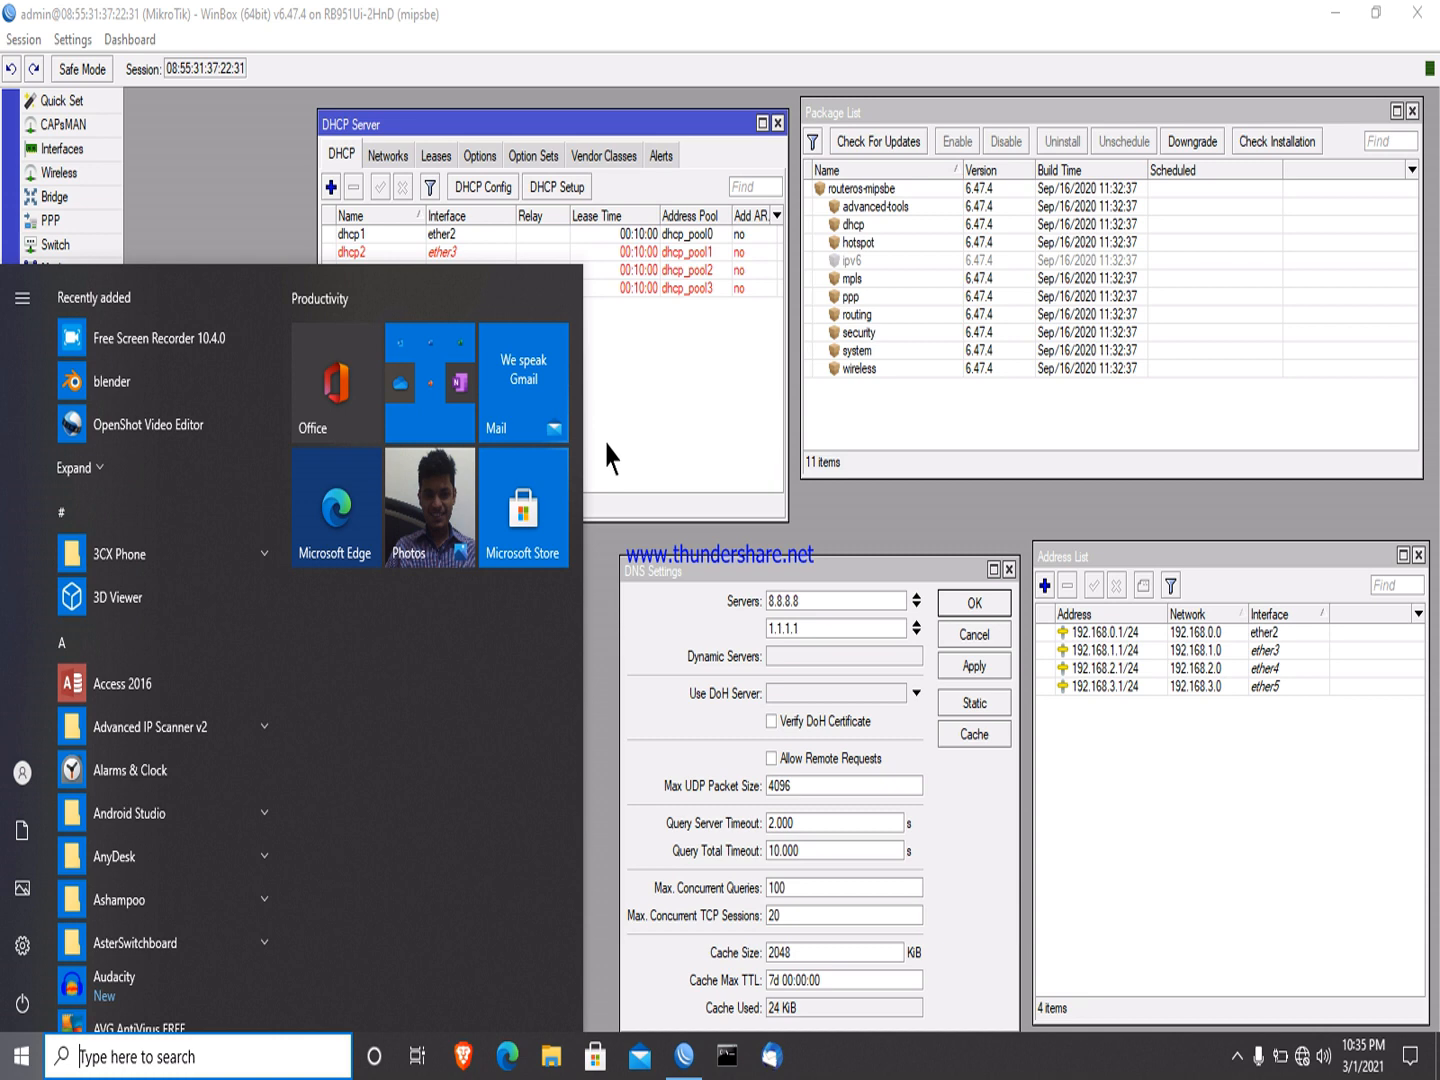
left_click(727, 1055)
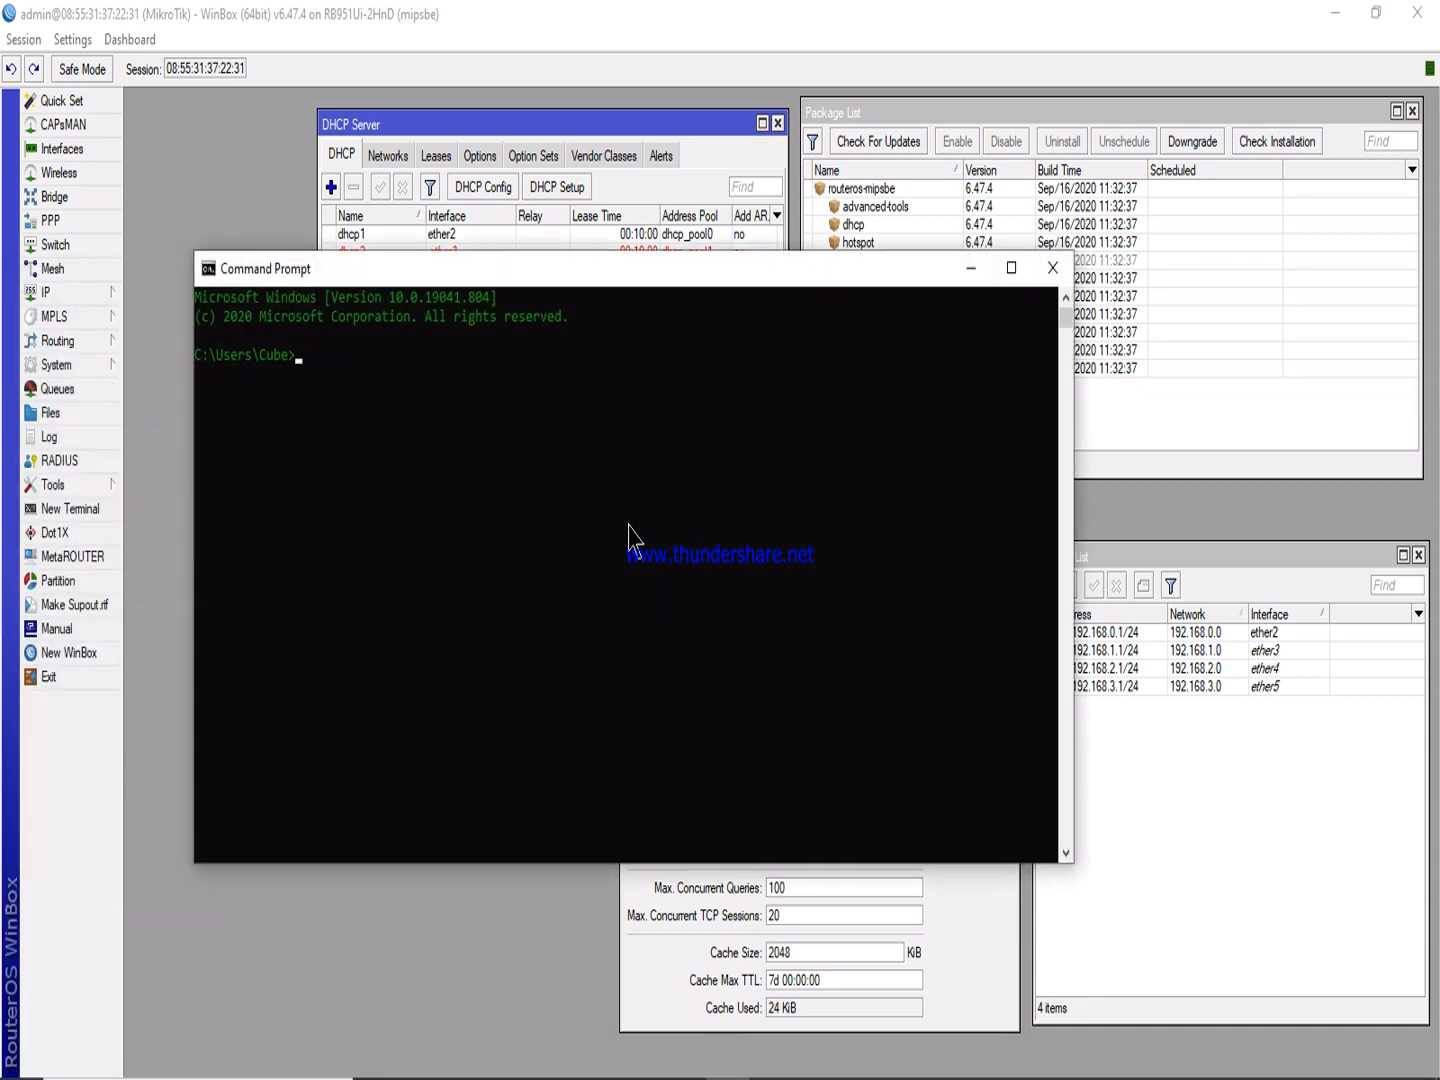
type("ipconfig")
key("Return")
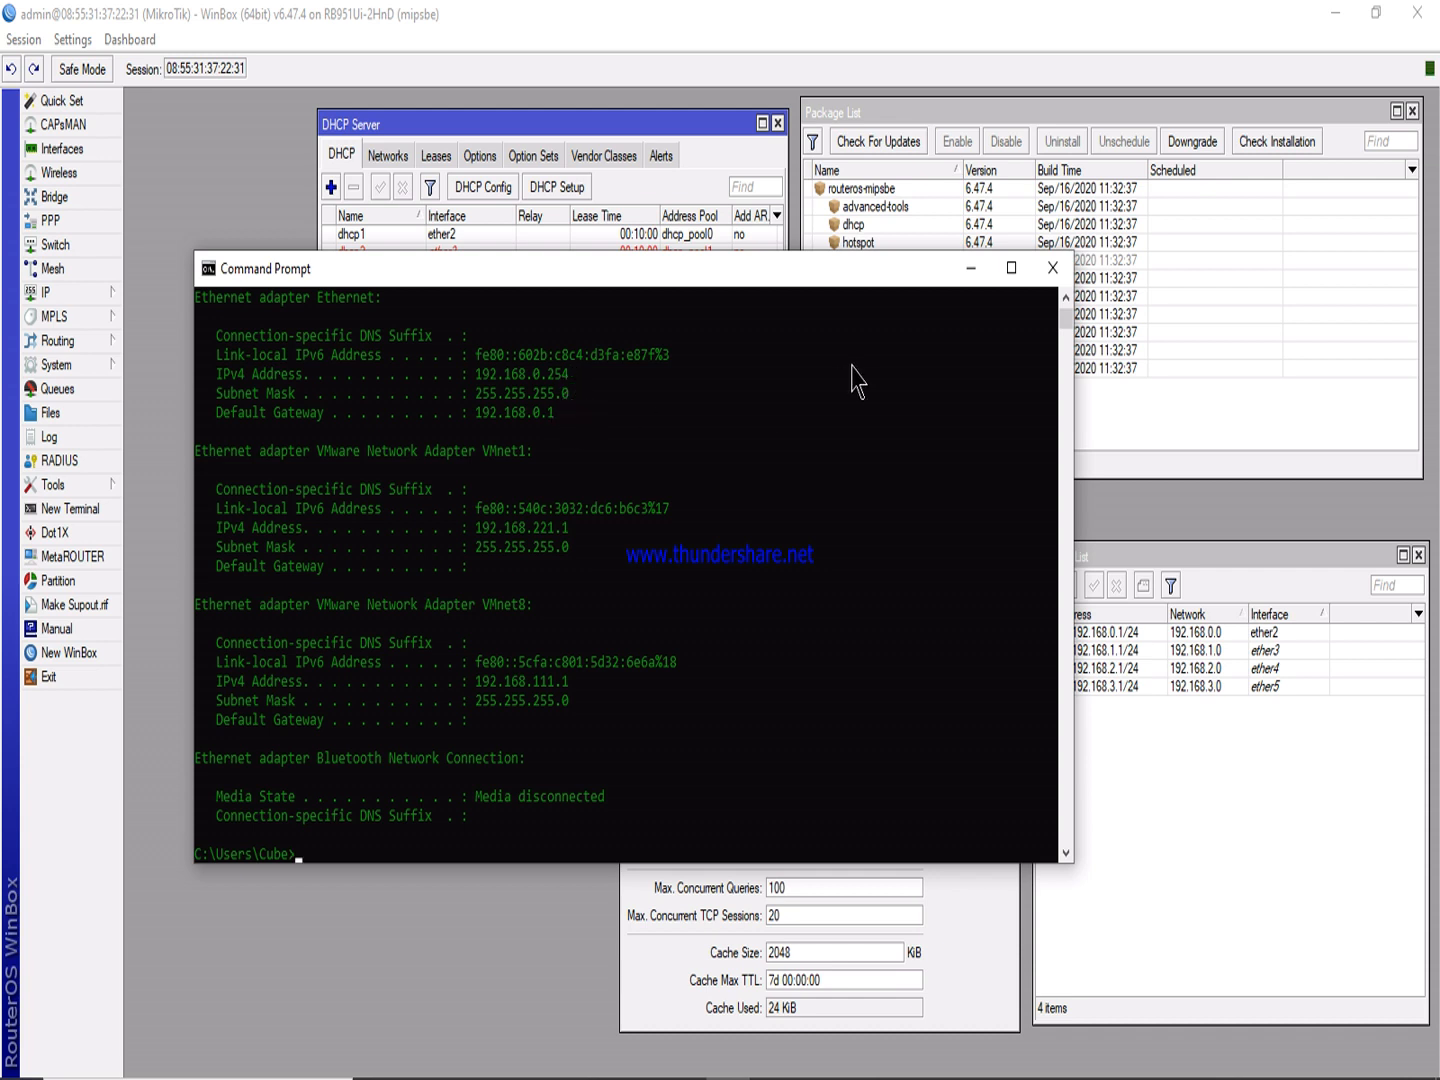
left_click(1052, 267)
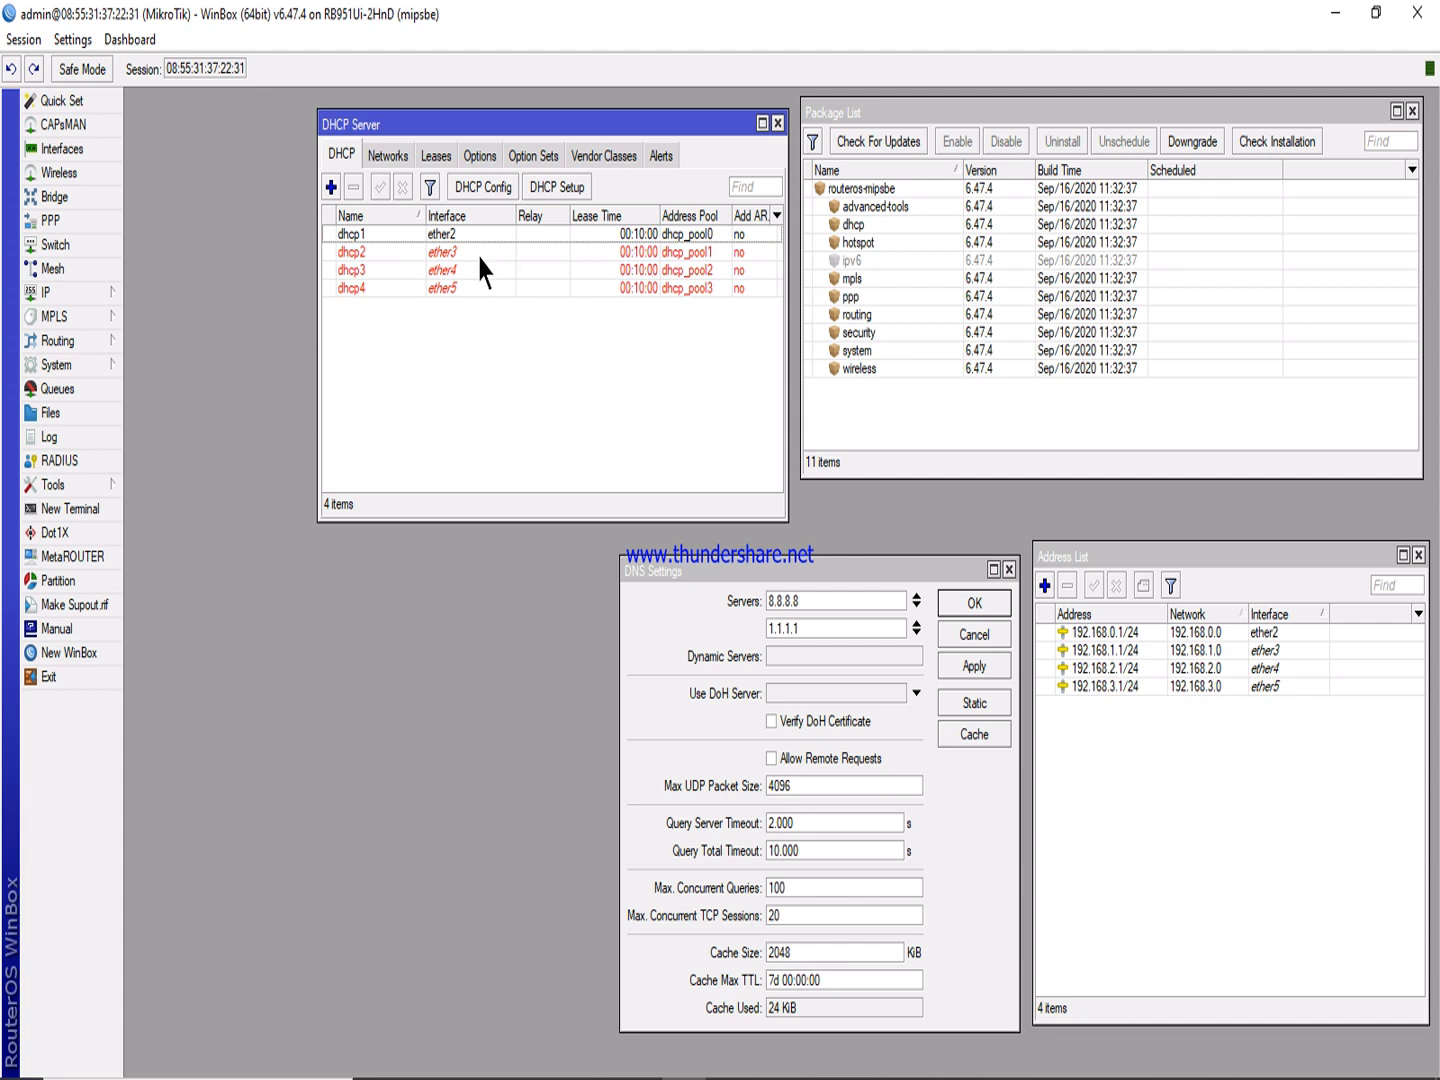
Examine the DHCP server's leases, widening the window and adjusting its columns to show the active address, MAC address and expiry.
left_click(436, 155)
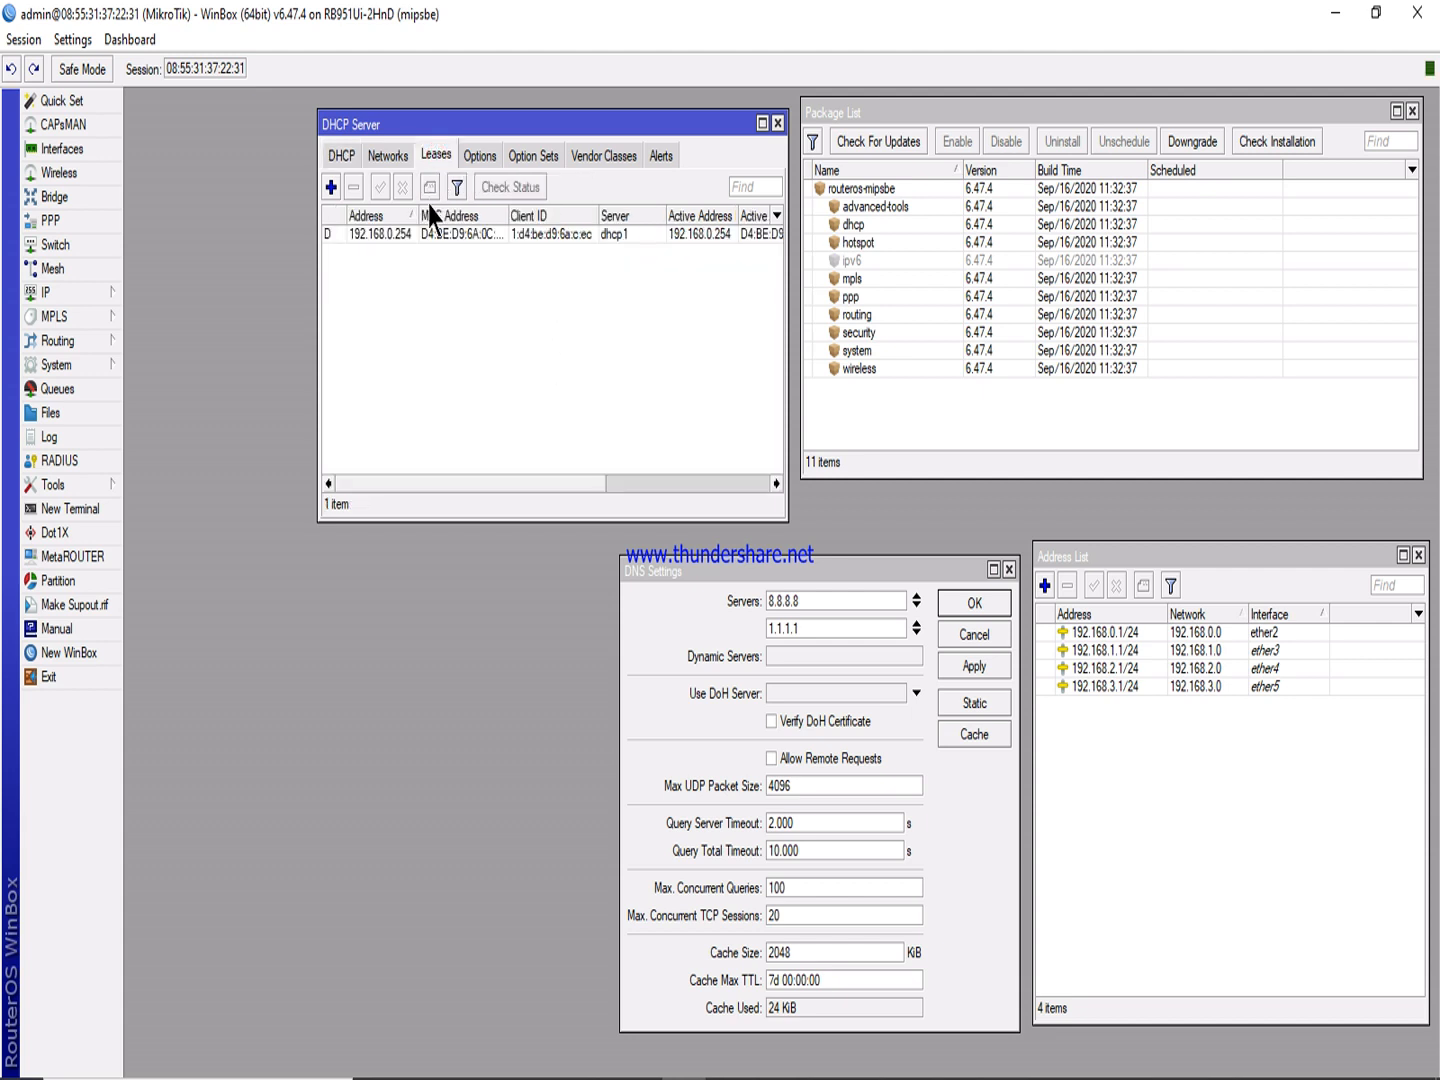
left_click_drag(316, 236, 143, 236)
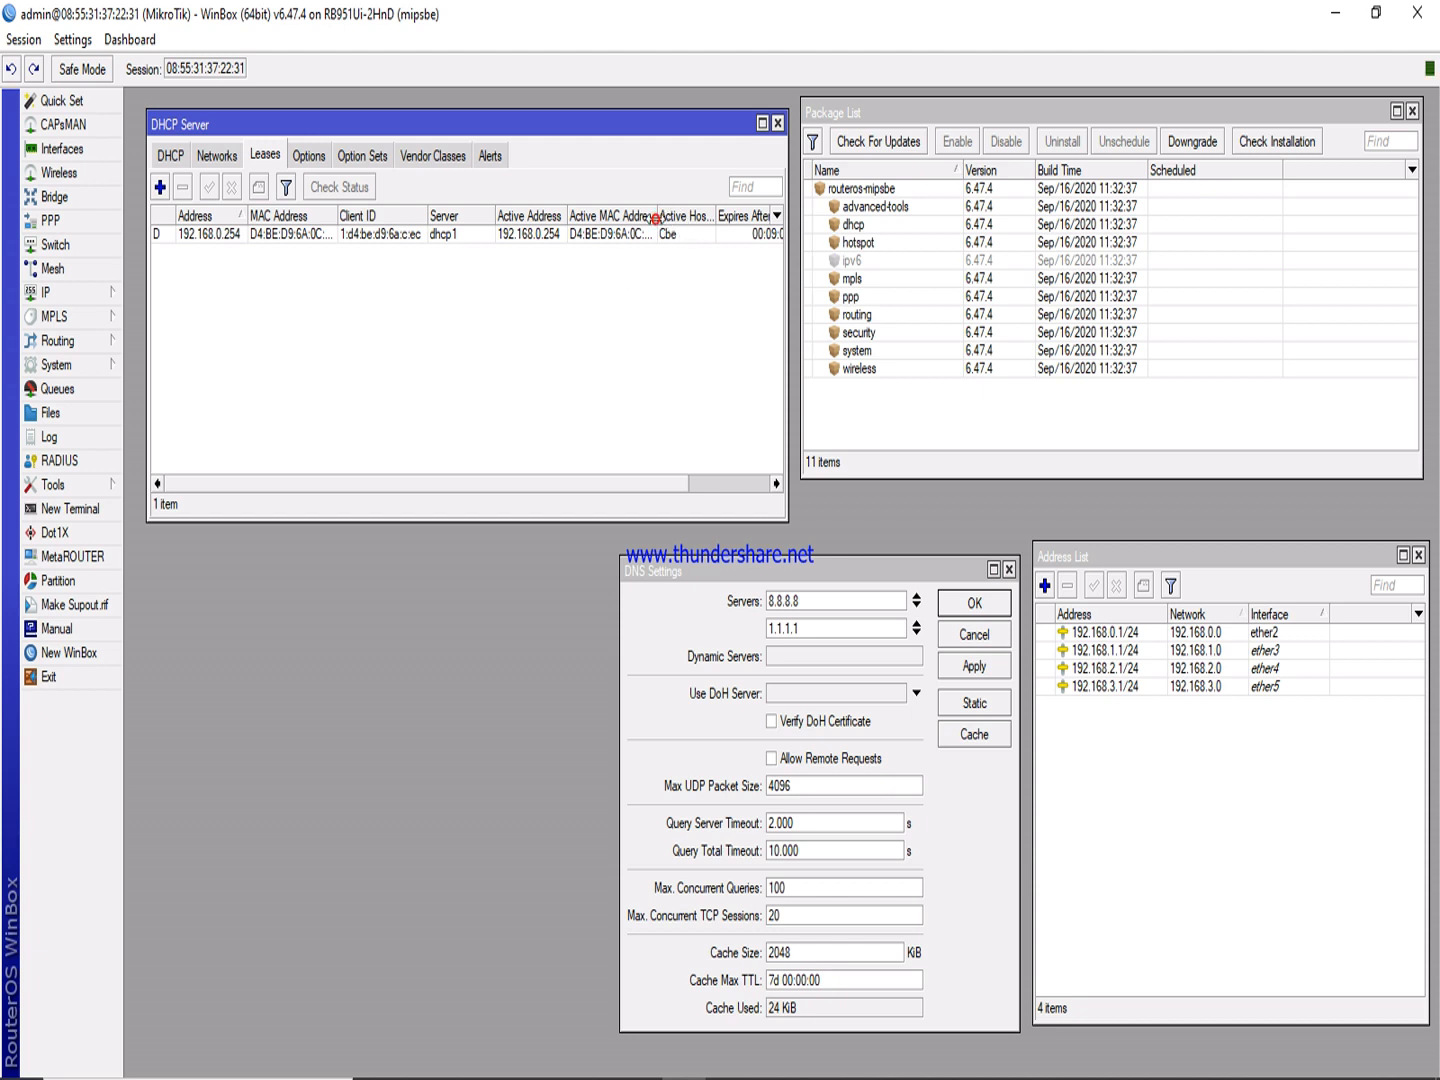
left_click(779, 214)
left_click(789, 207)
left_click_drag(788, 210, 828, 210)
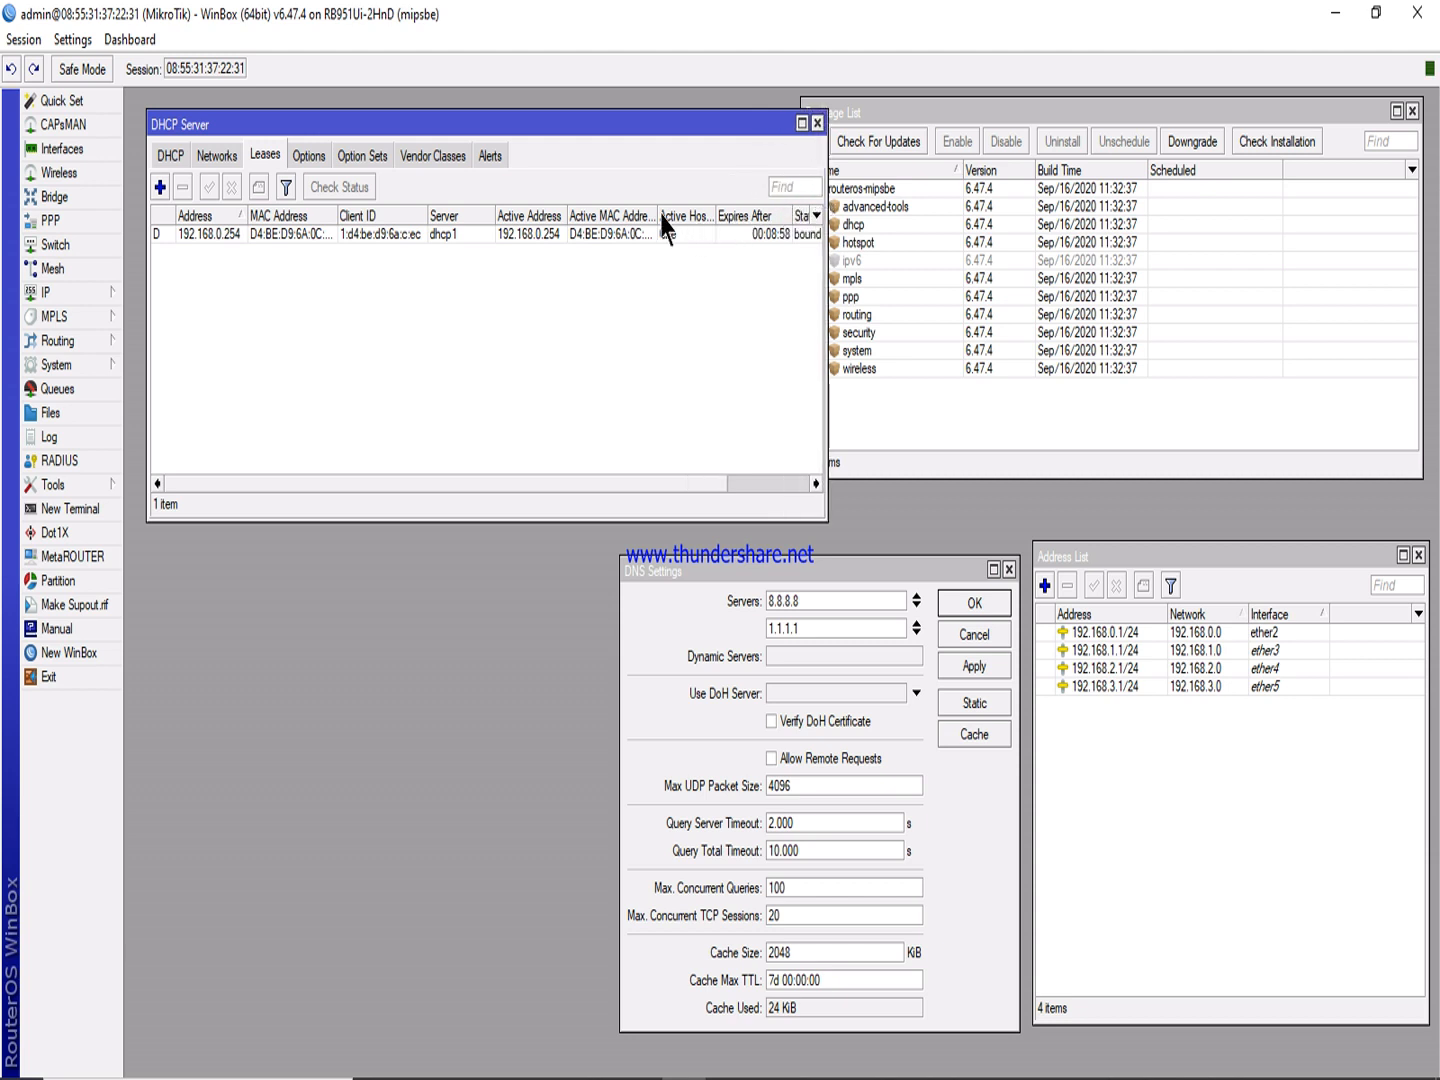
left_click_drag(657, 212, 674, 208)
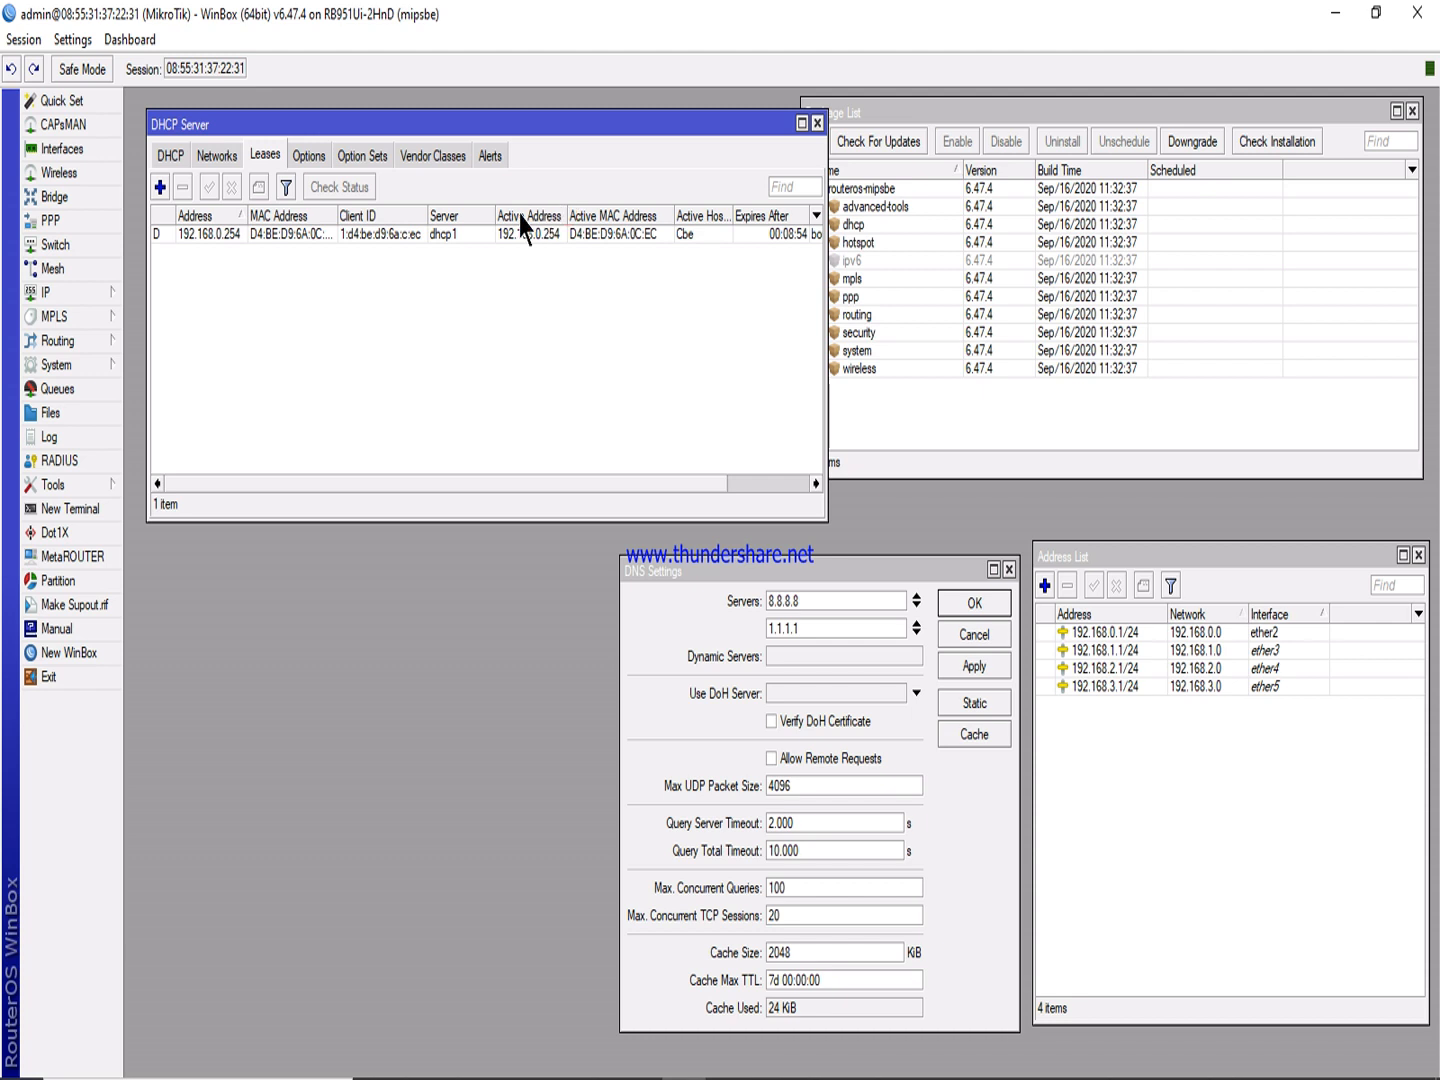
left_click_drag(493, 207, 552, 214)
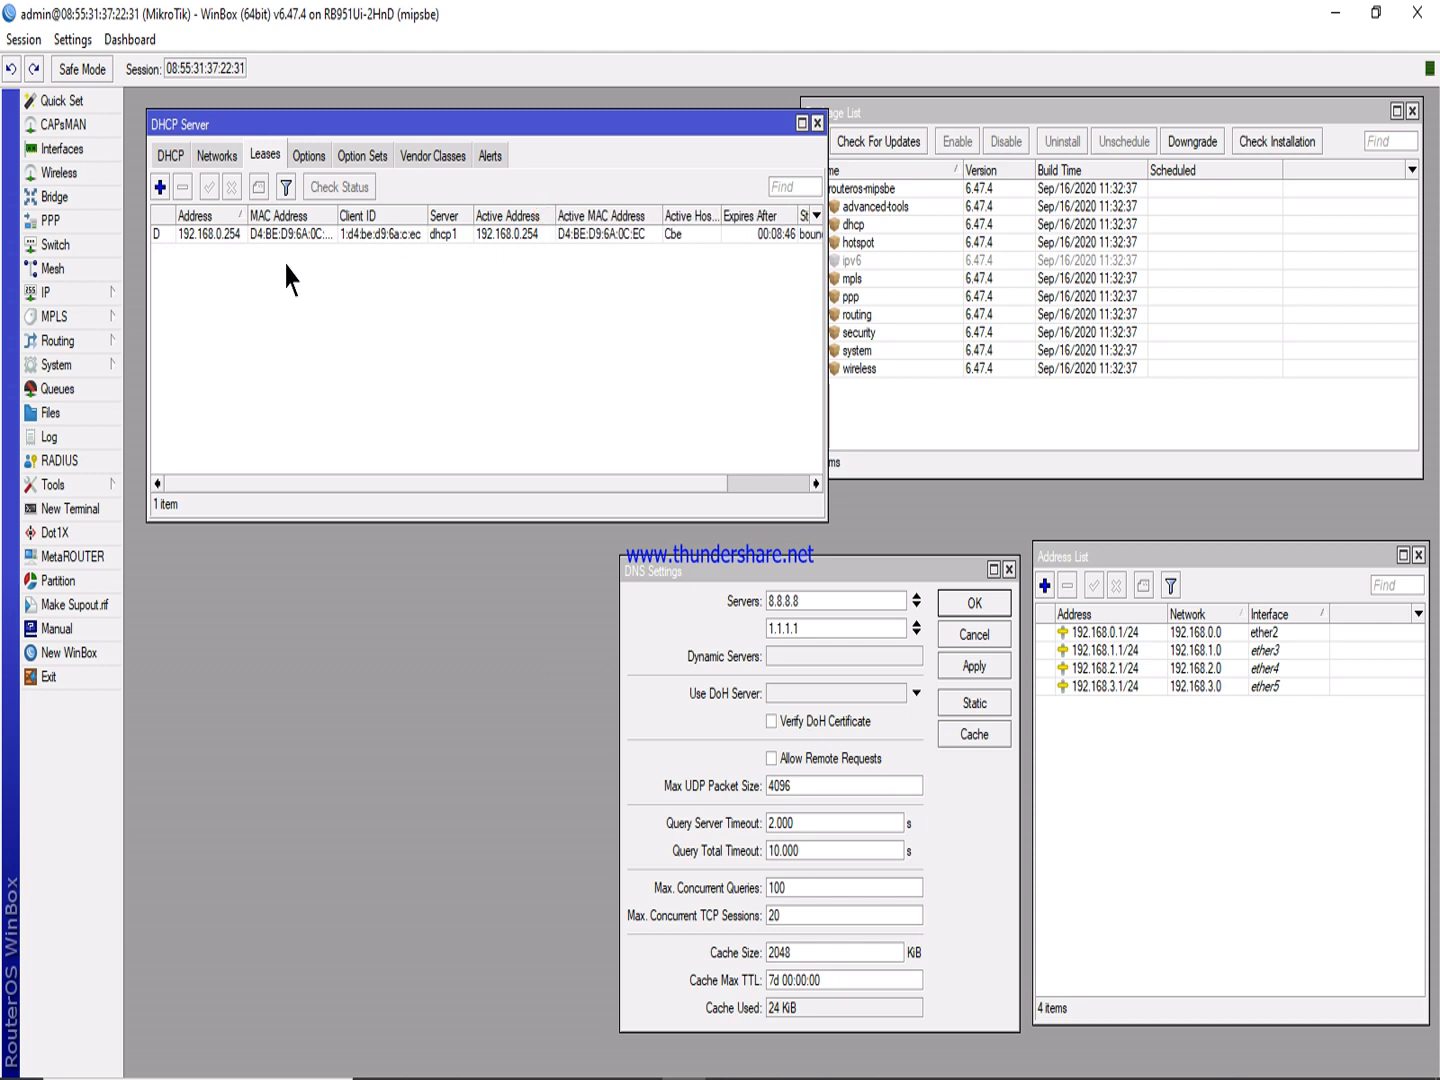
Reopen the DHCP Server window on its server list, narrow it, and place it beside the DNS Settings window.
left_click(176, 155)
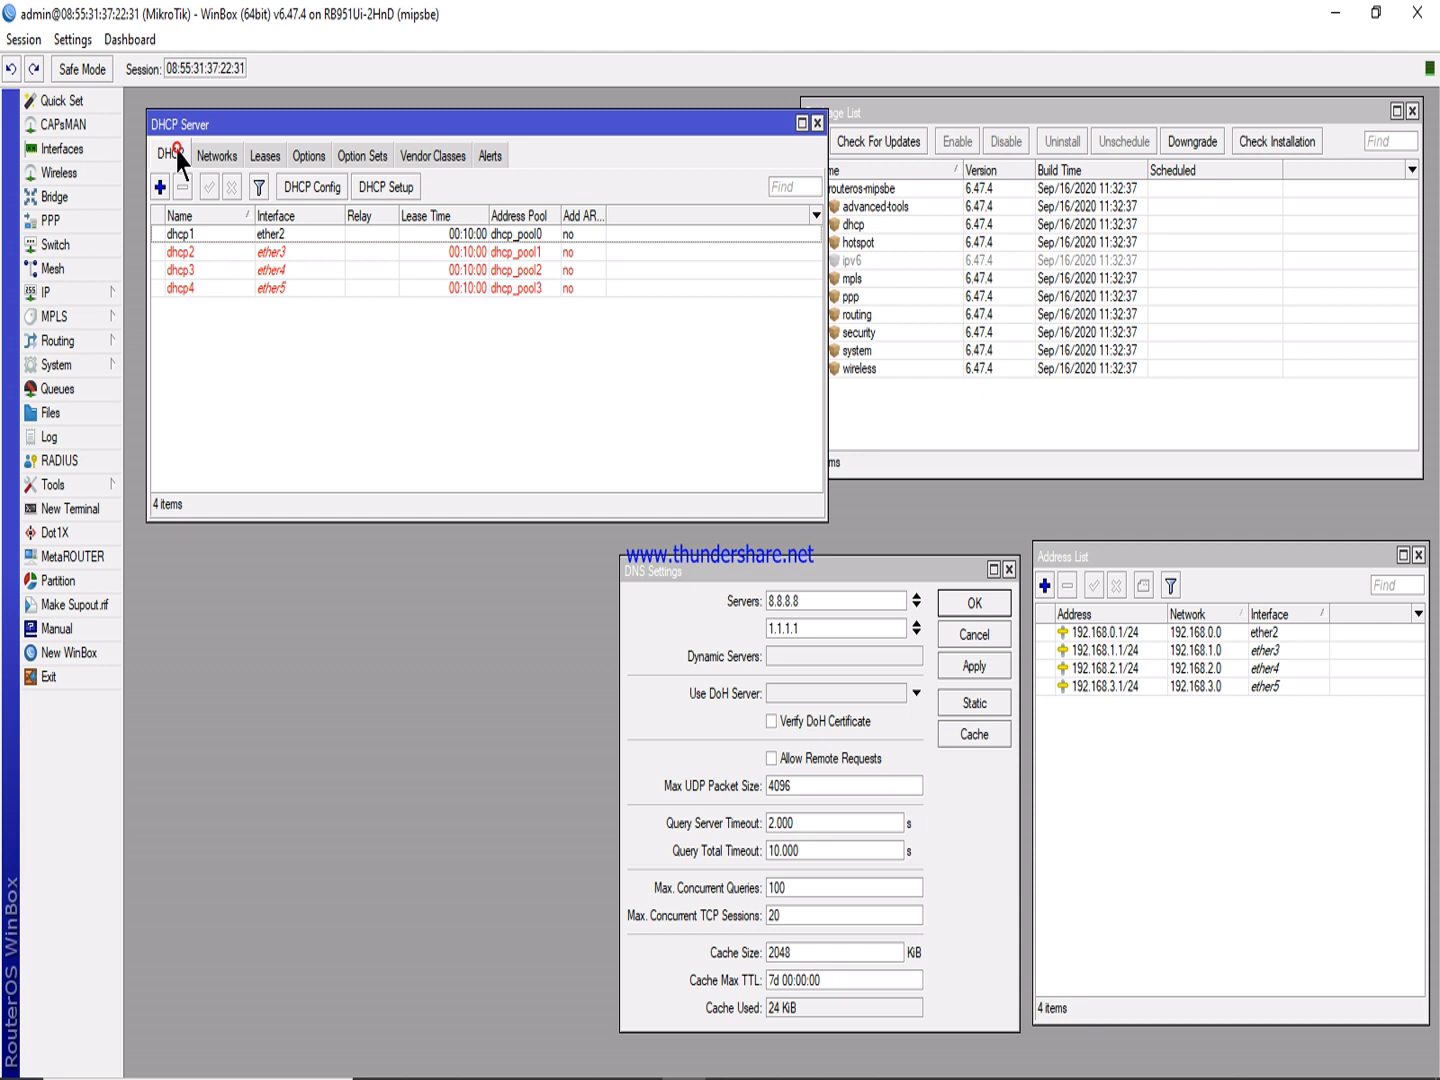
left_click(817, 123)
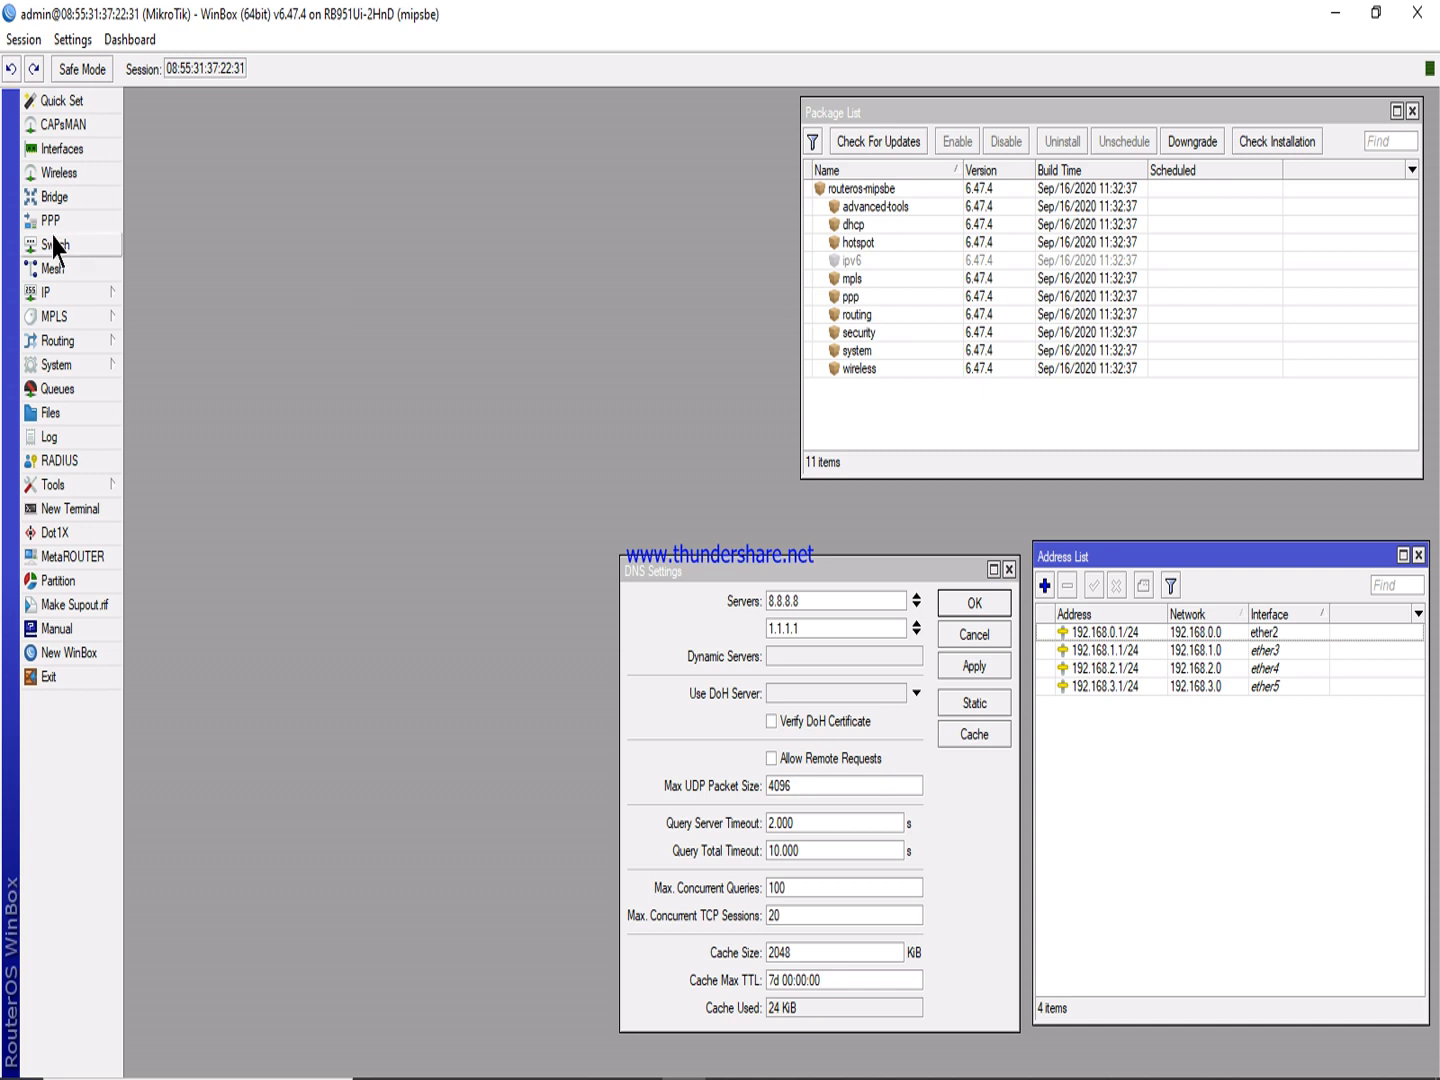
left_click(45, 292)
left_click(188, 440)
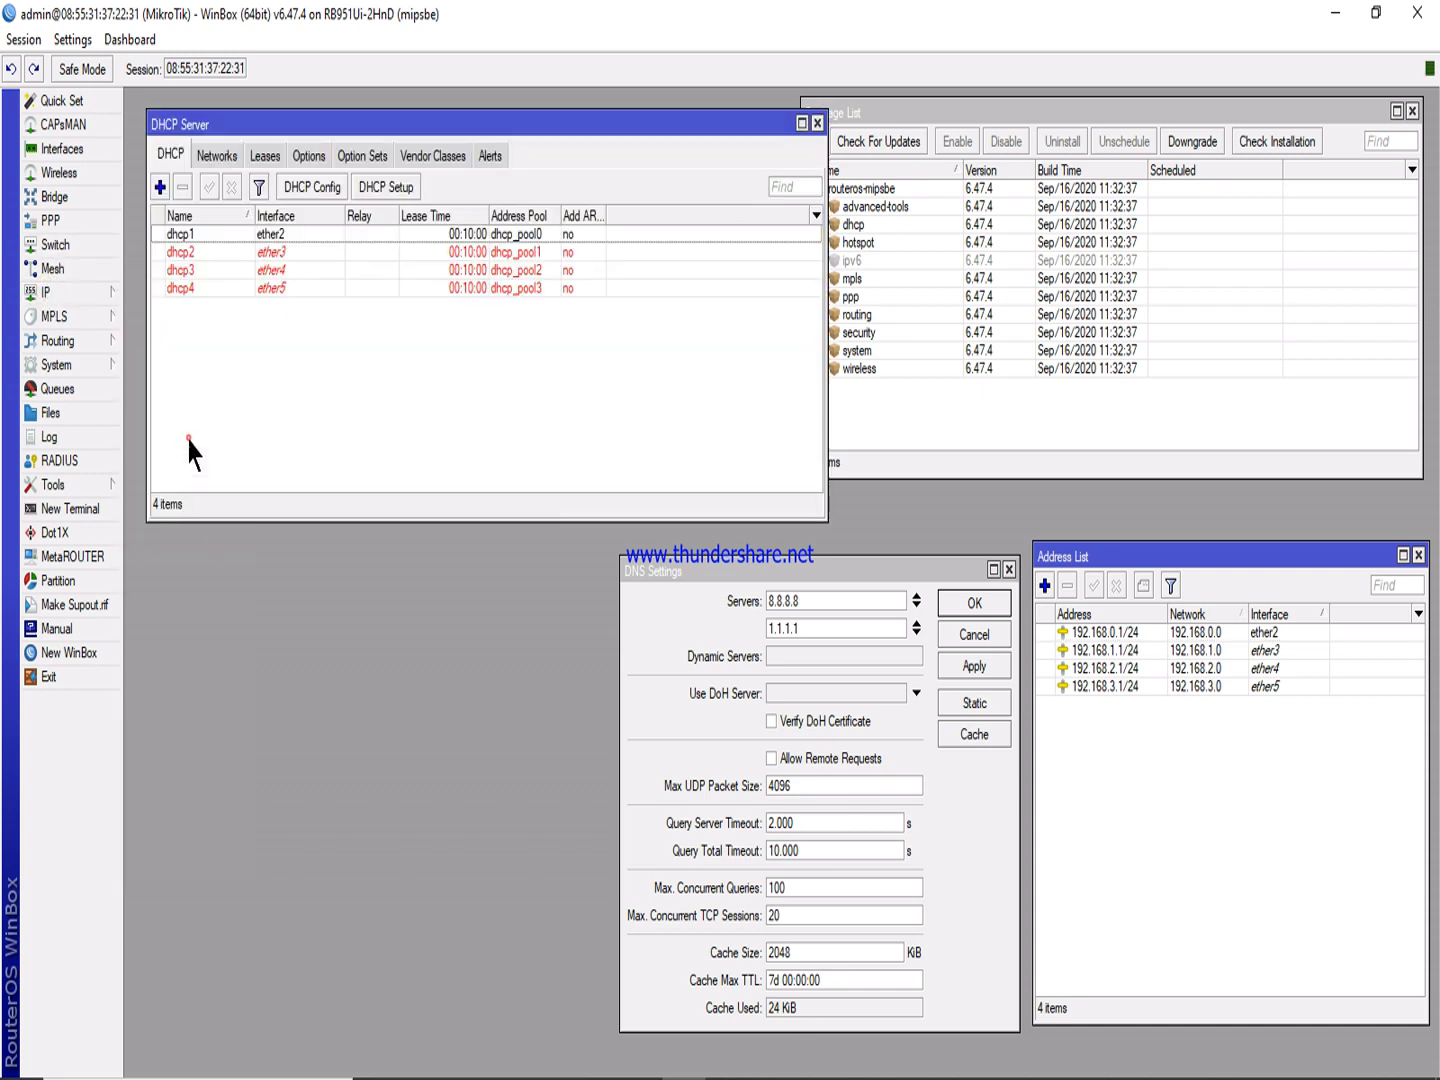
left_click_drag(393, 127, 343, 466)
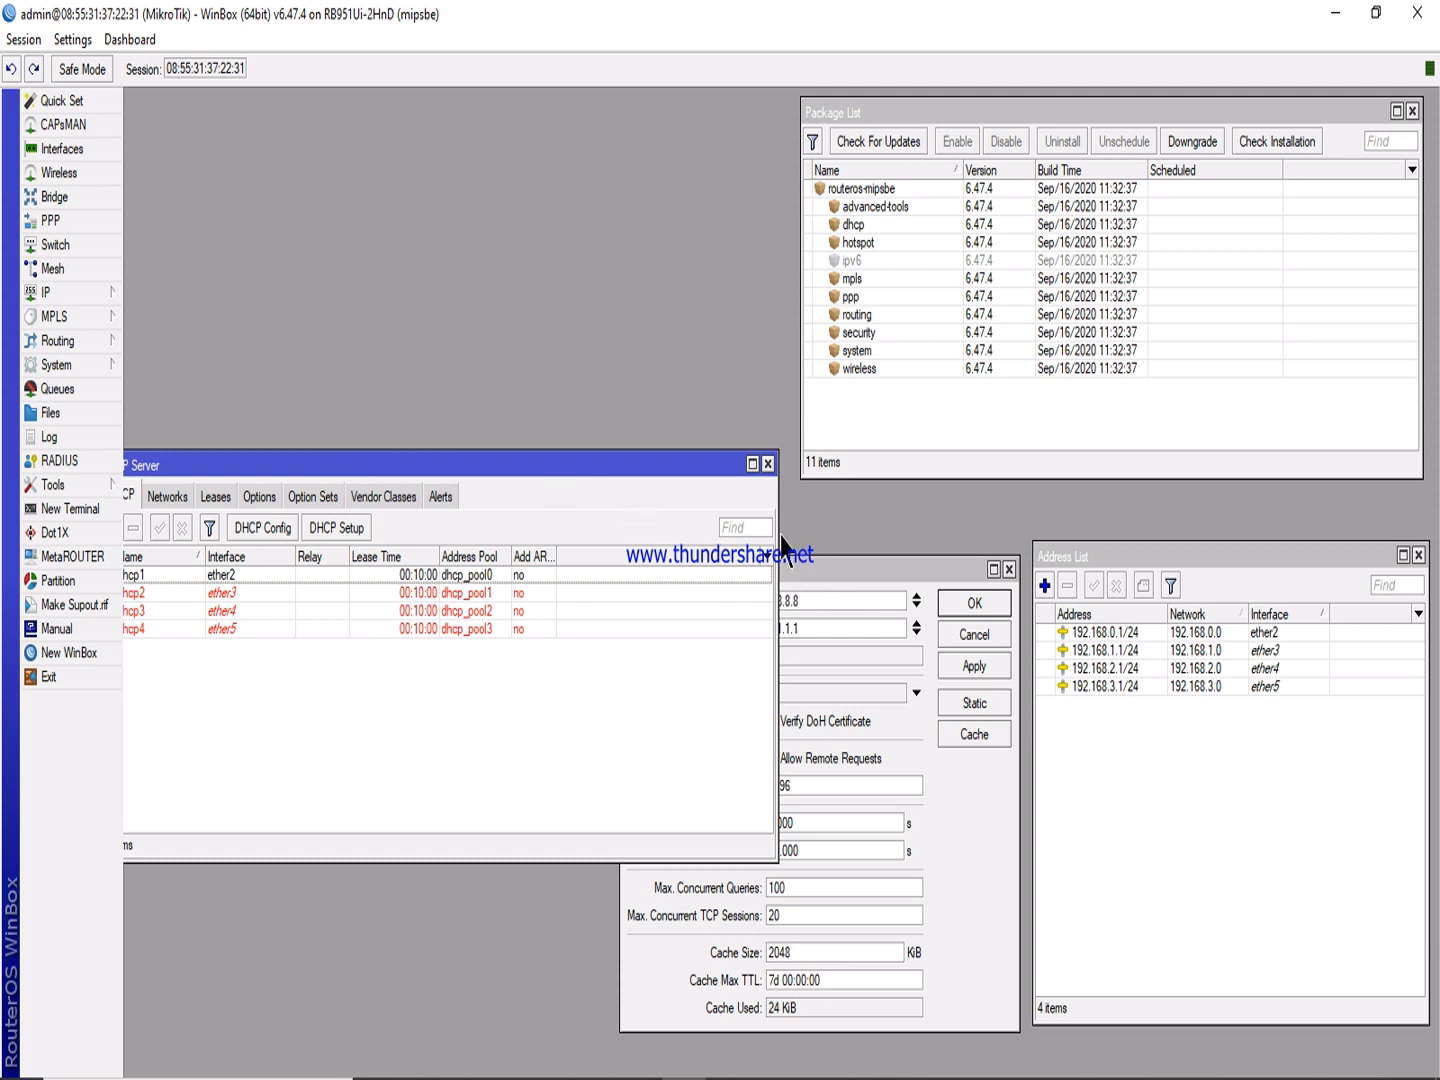
left_click_drag(782, 548, 591, 535)
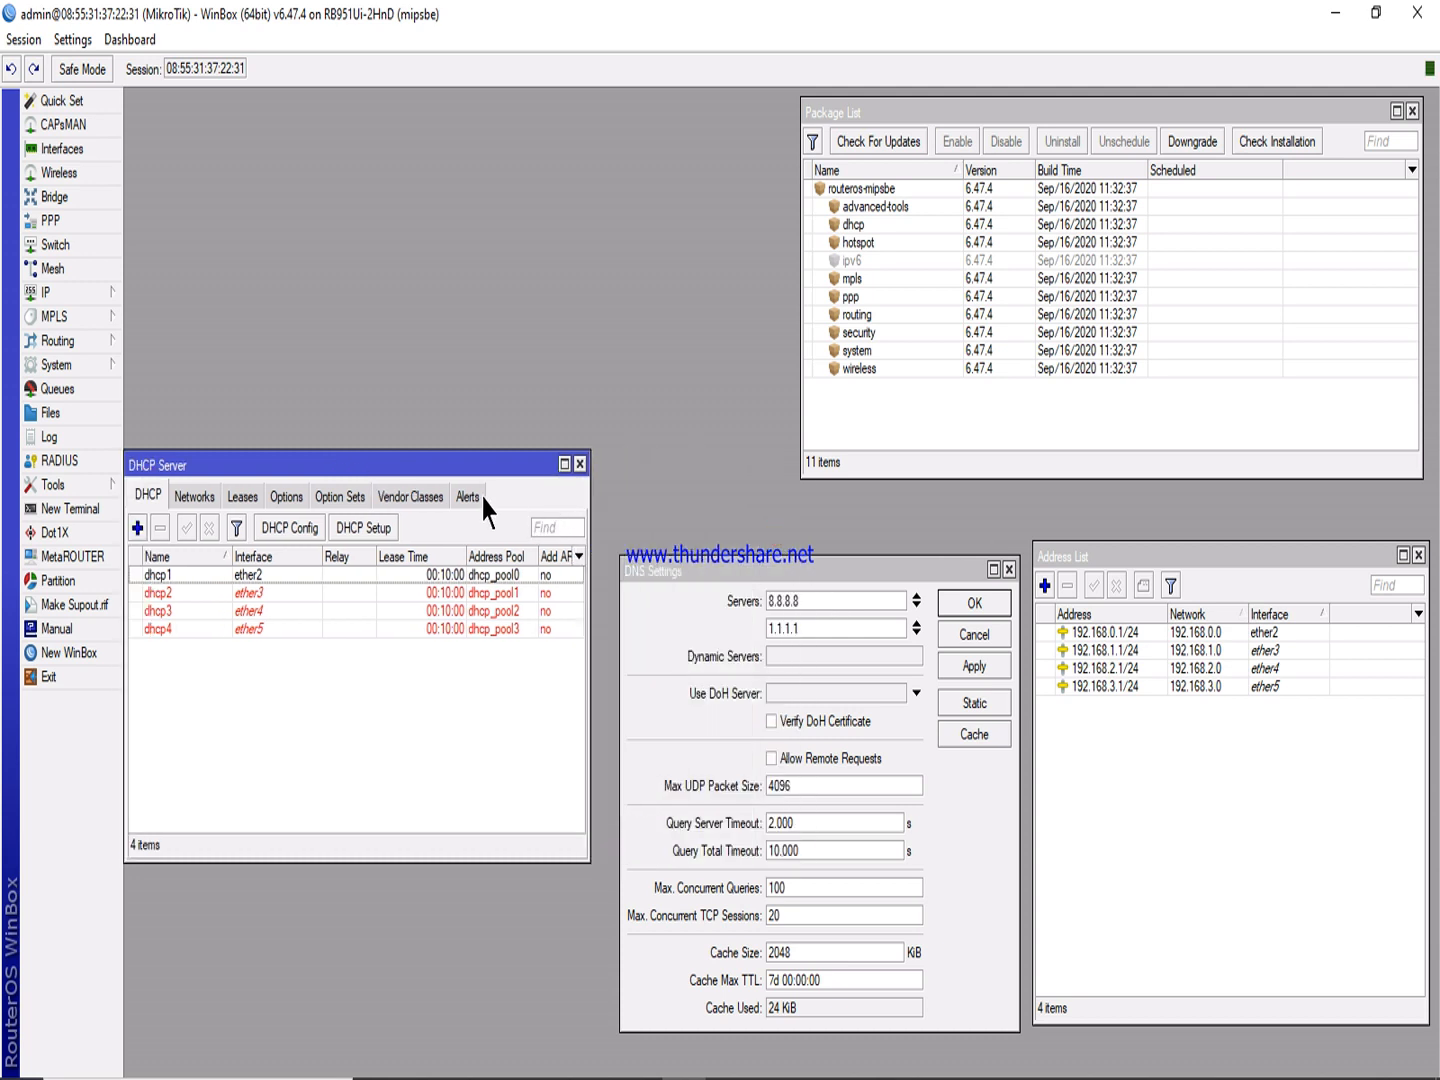
left_click_drag(445, 466, 452, 638)
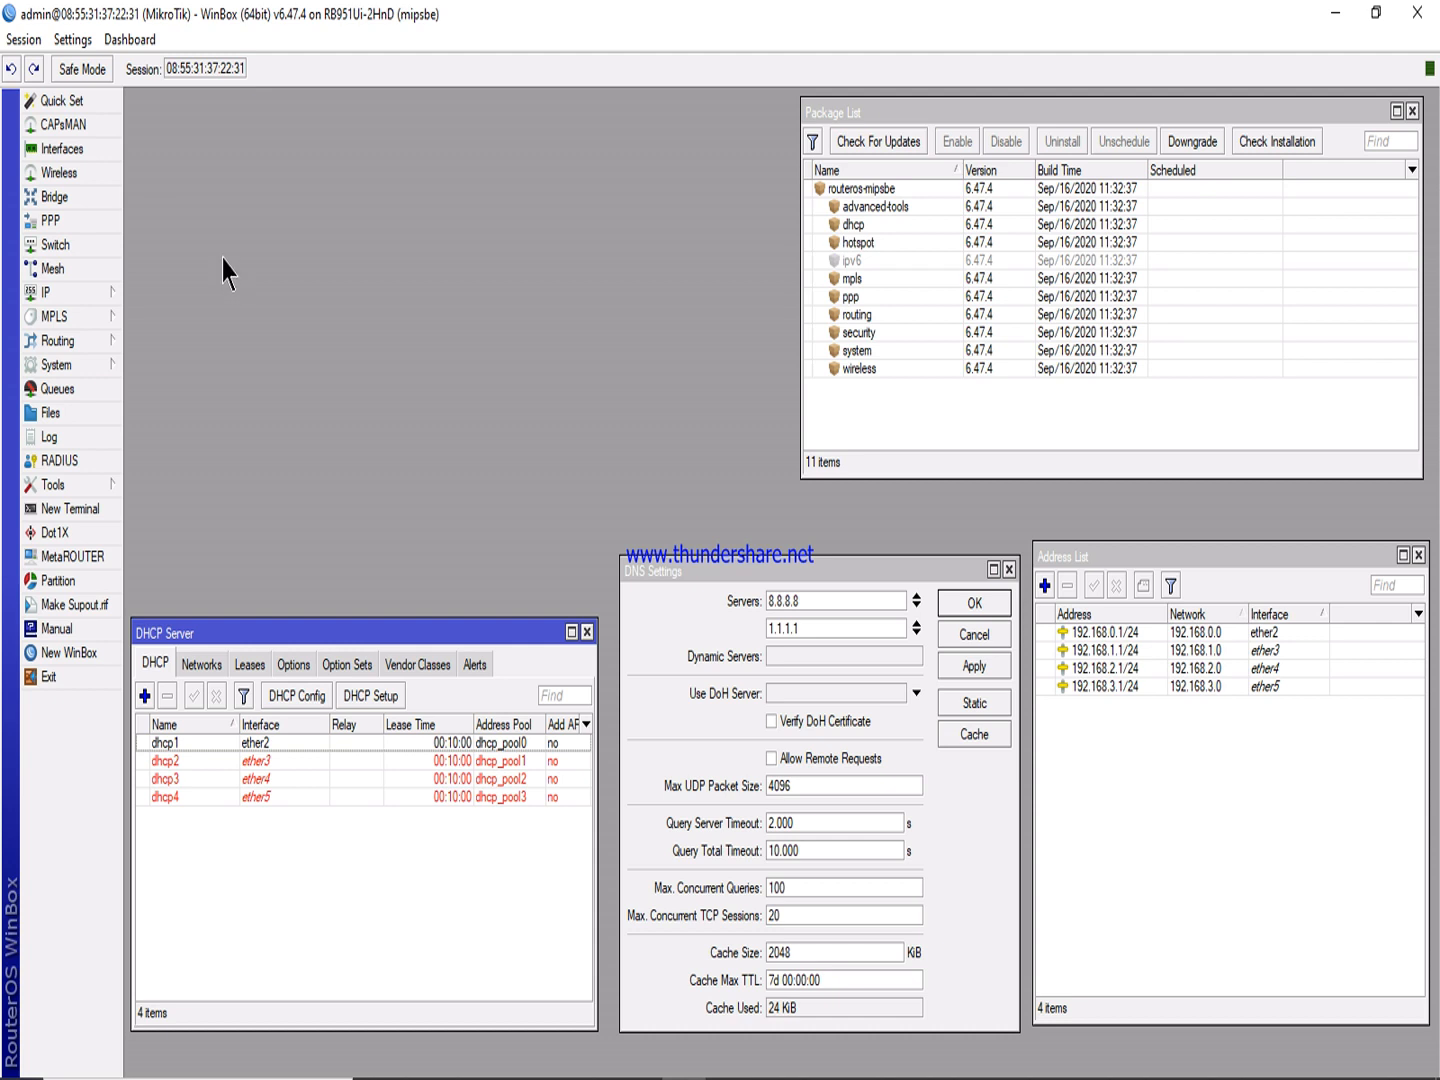
Enable the wlan1 wireless interface and close the Wireless Tables window.
left_click(60, 173)
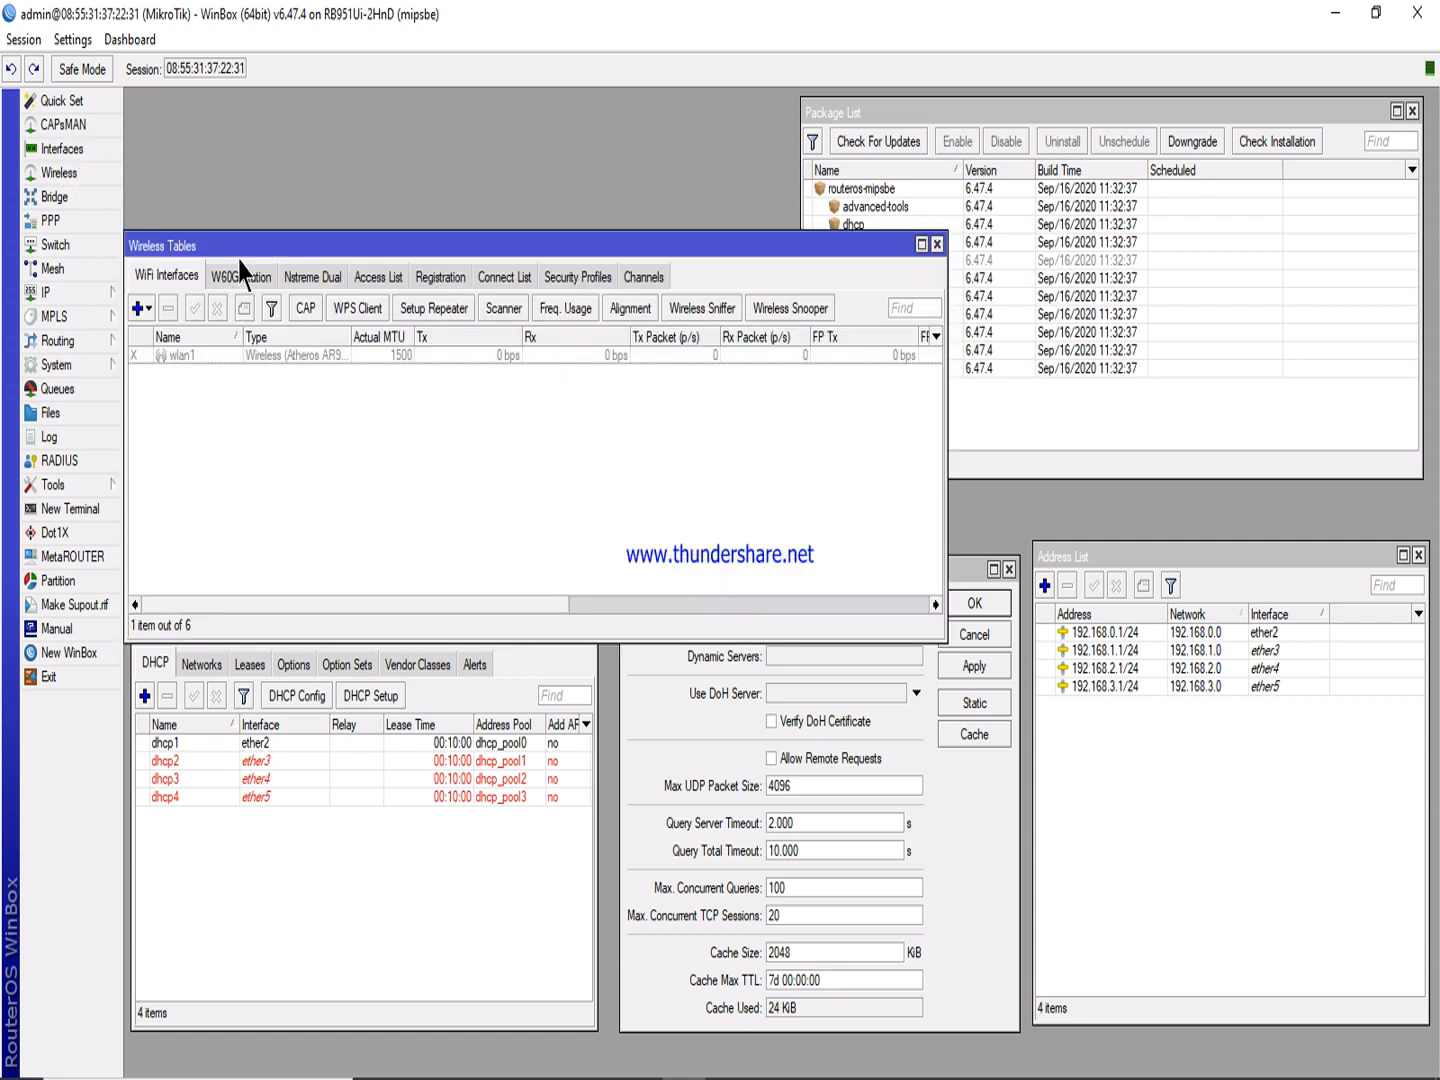
left_click_drag(230, 250, 311, 219)
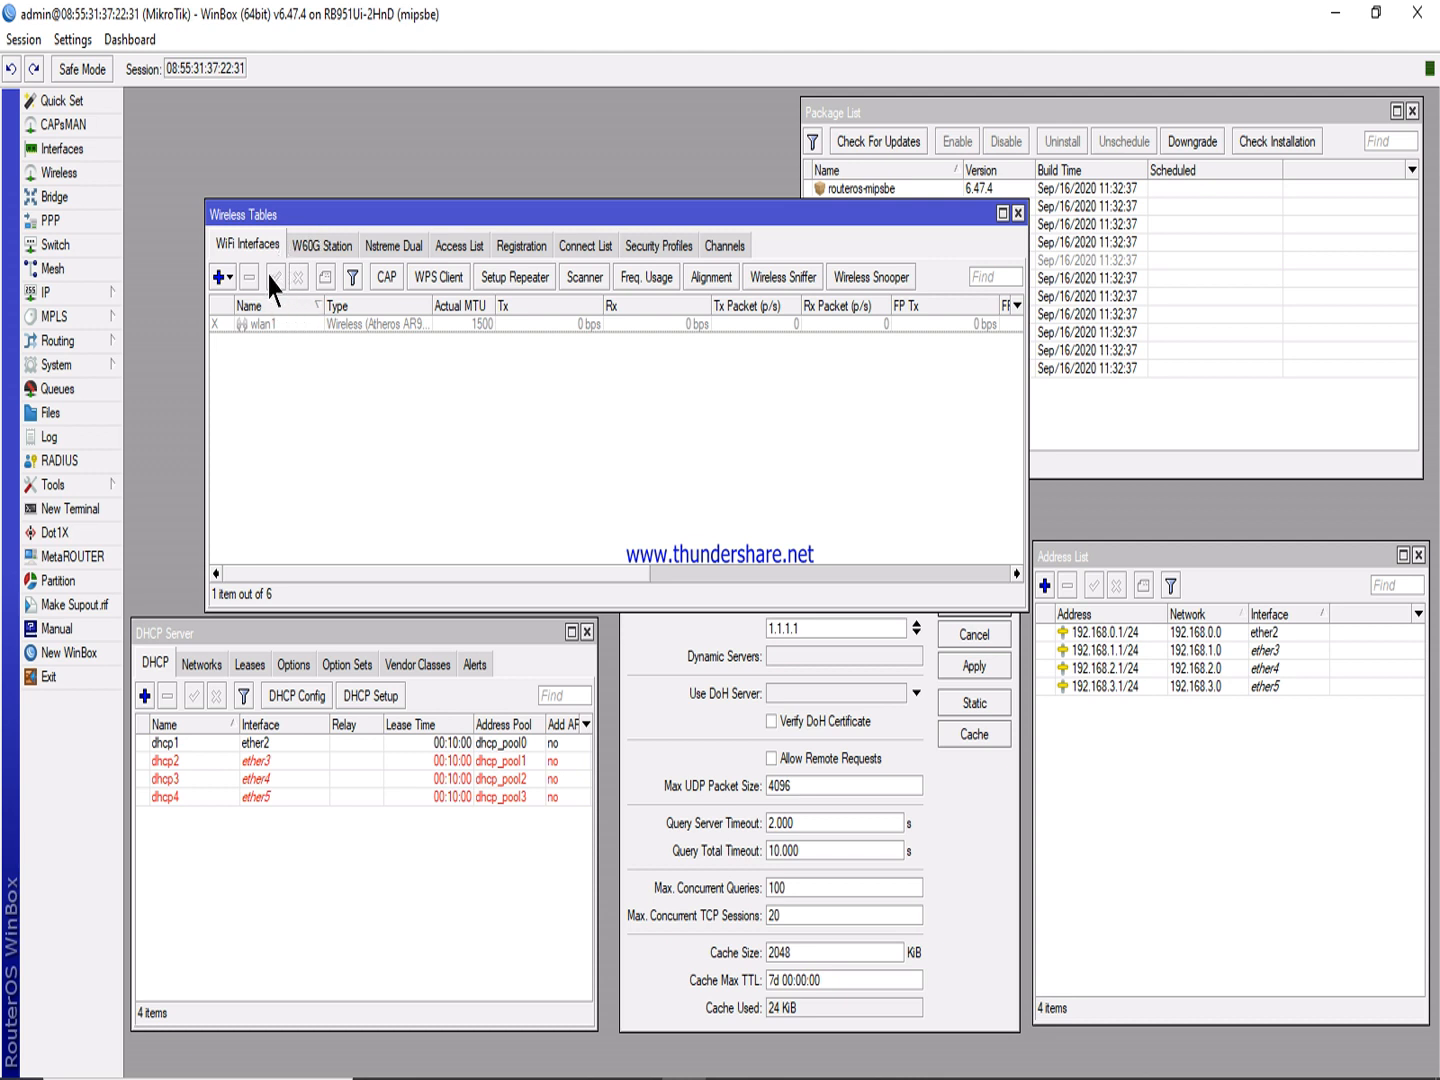
left_click(286, 323)
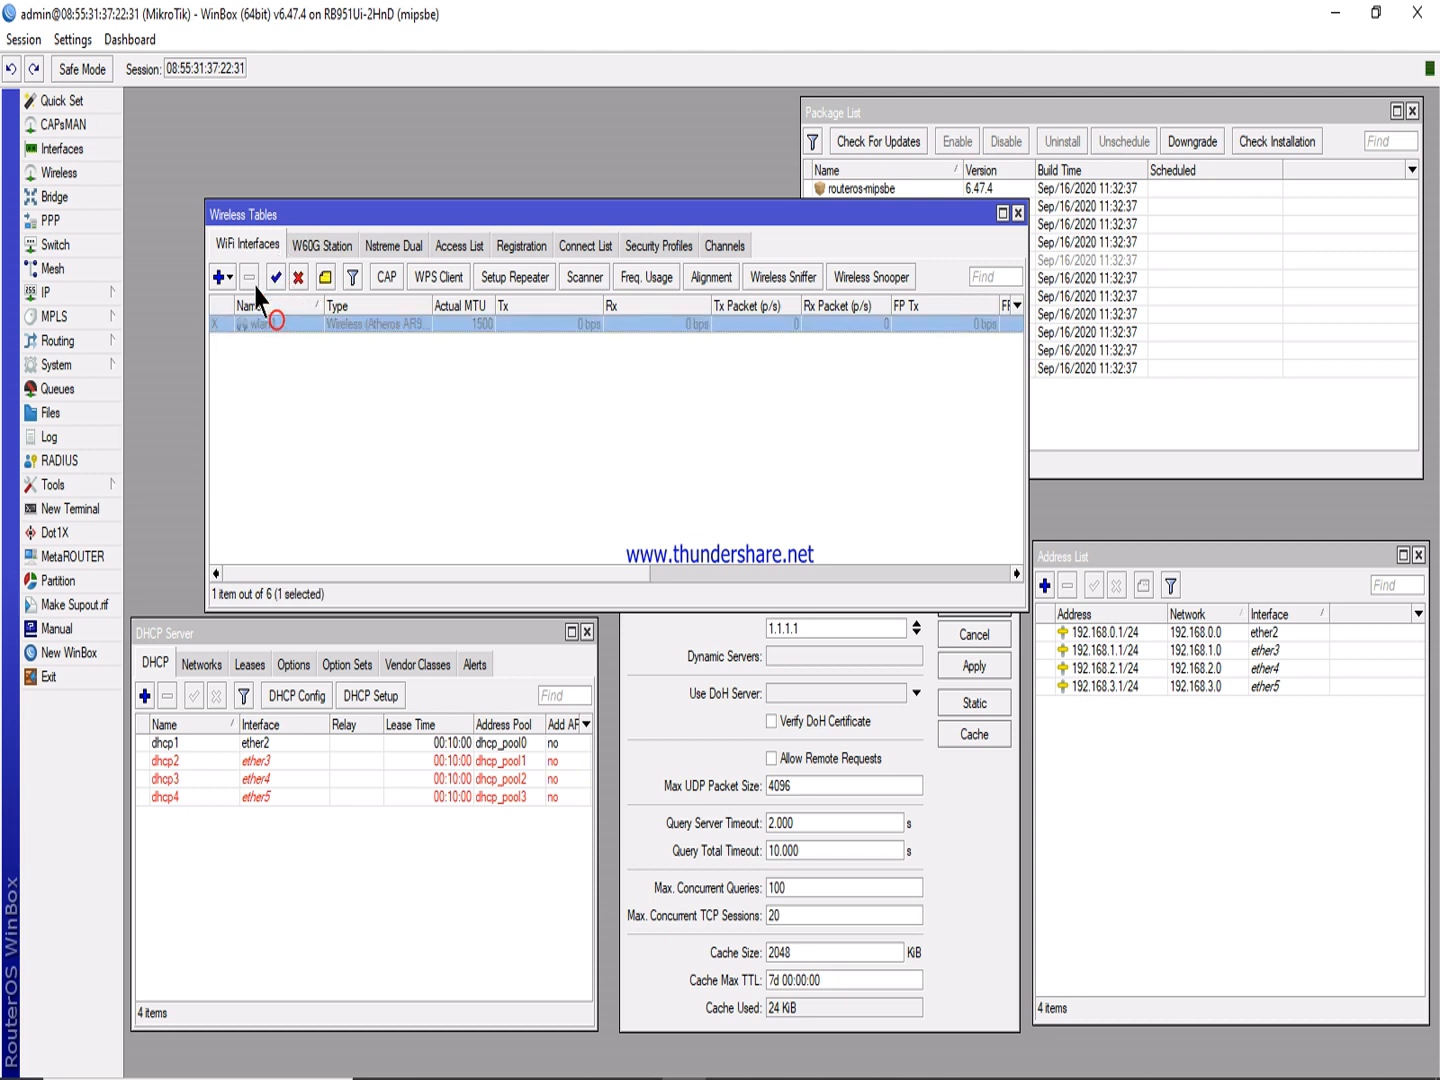
left_click(274, 278)
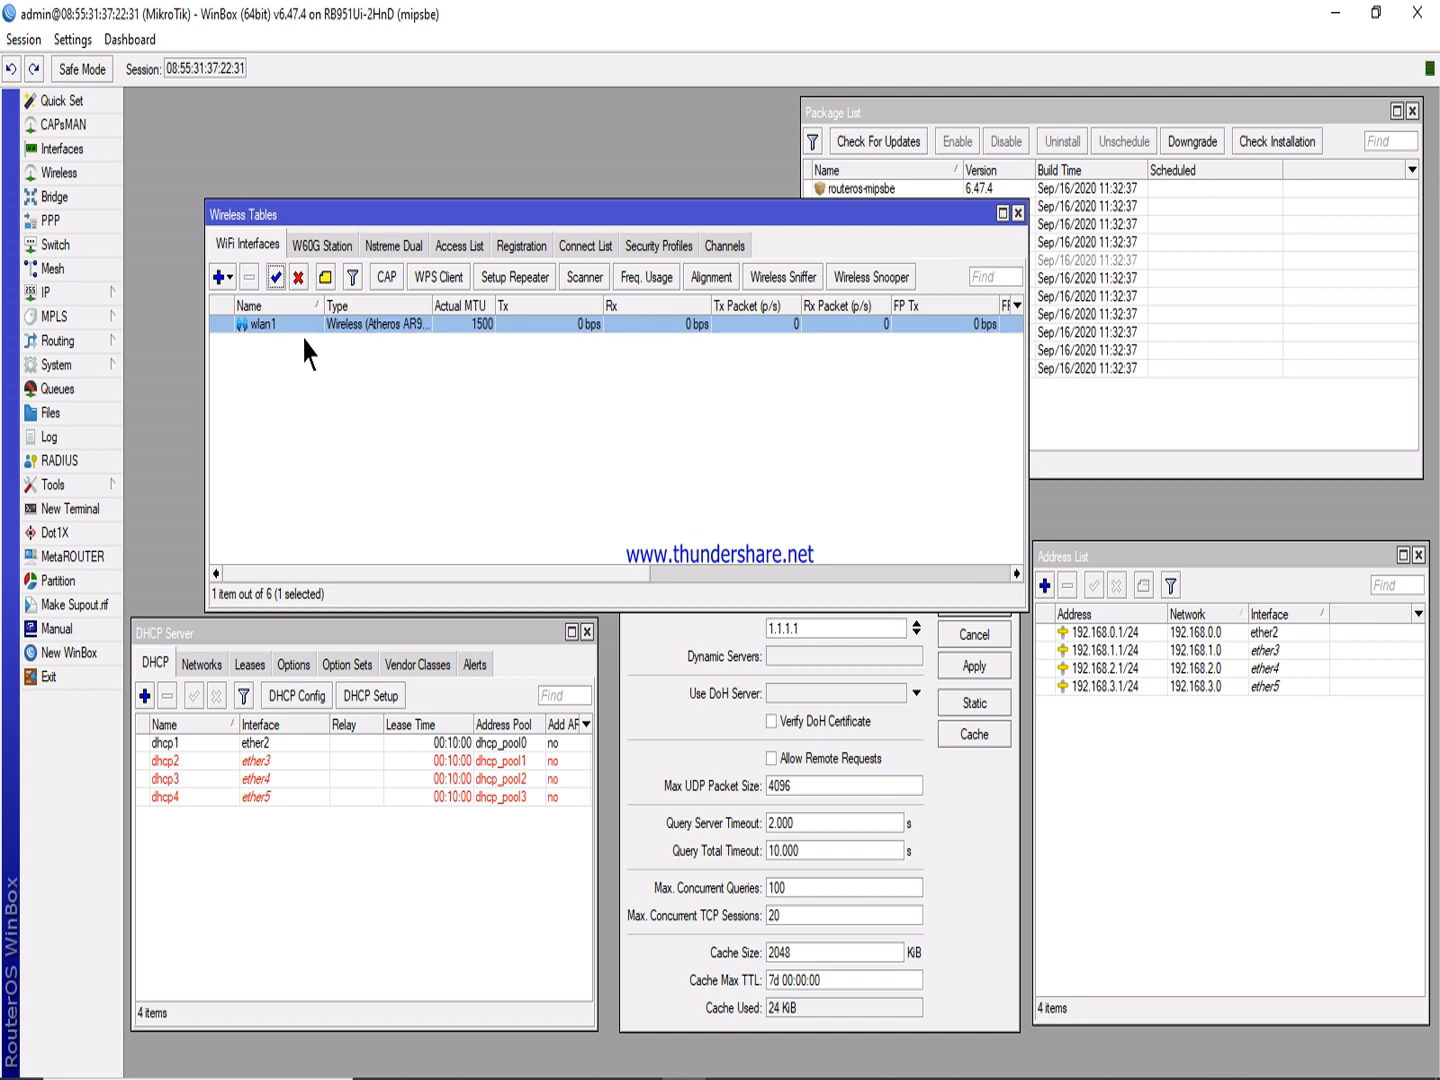
left_click(1017, 213)
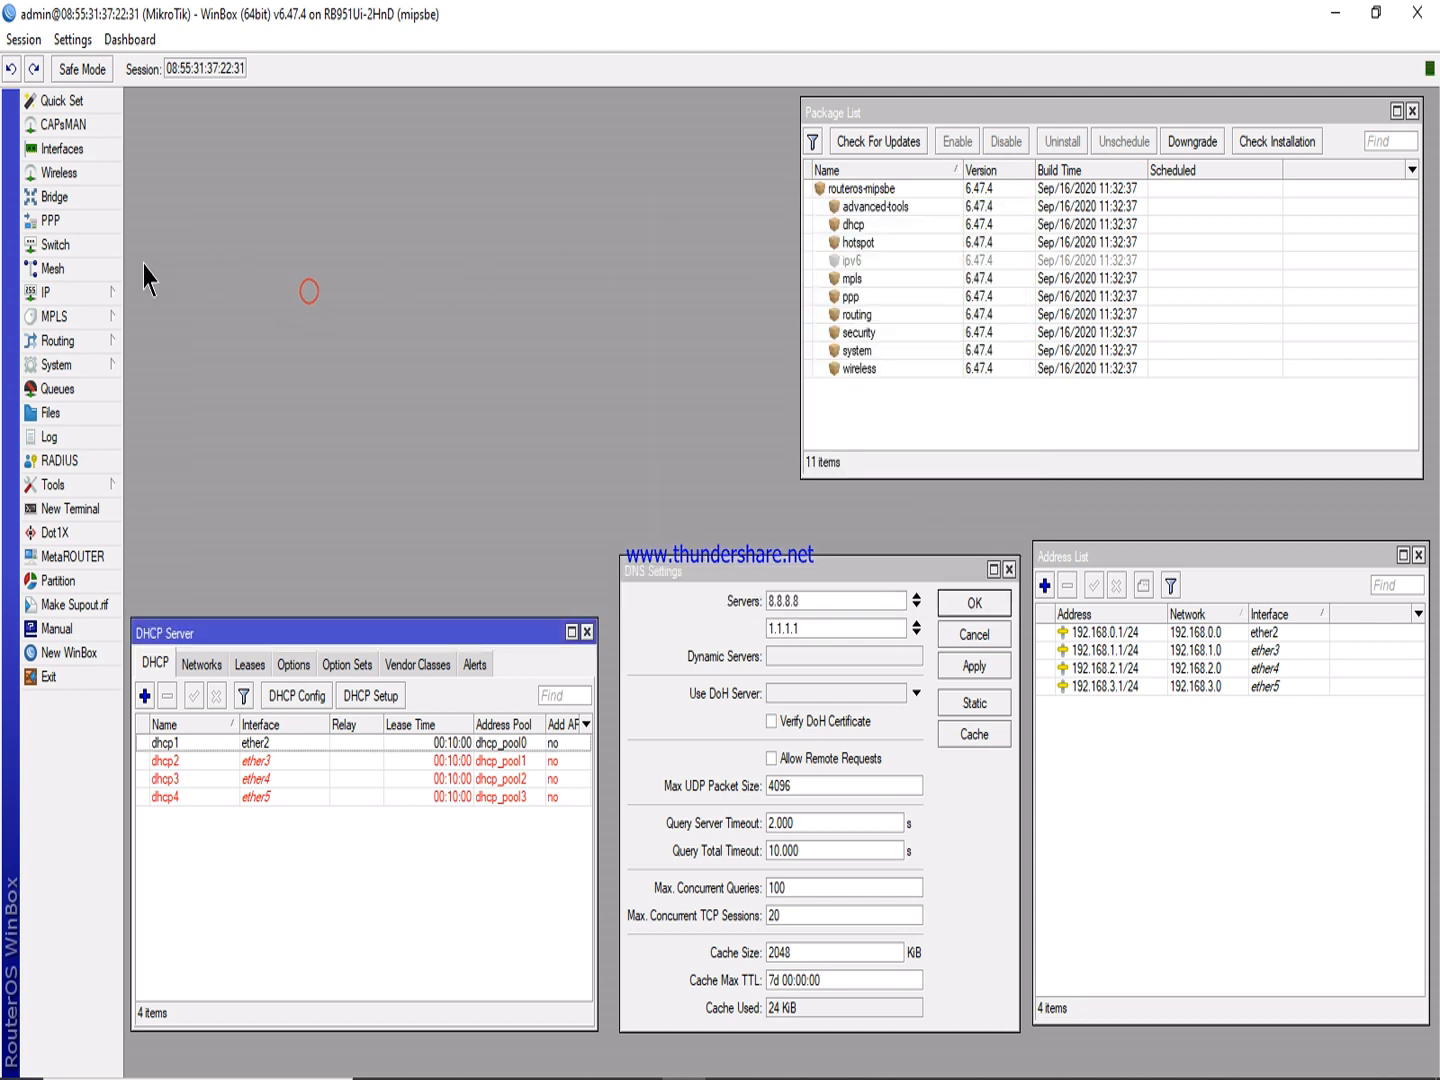
Add a DHCP client on wlan1, keeping Use Peer DNS, Use Peer NTP and Add Default Route set to yes.
left_click(91, 292)
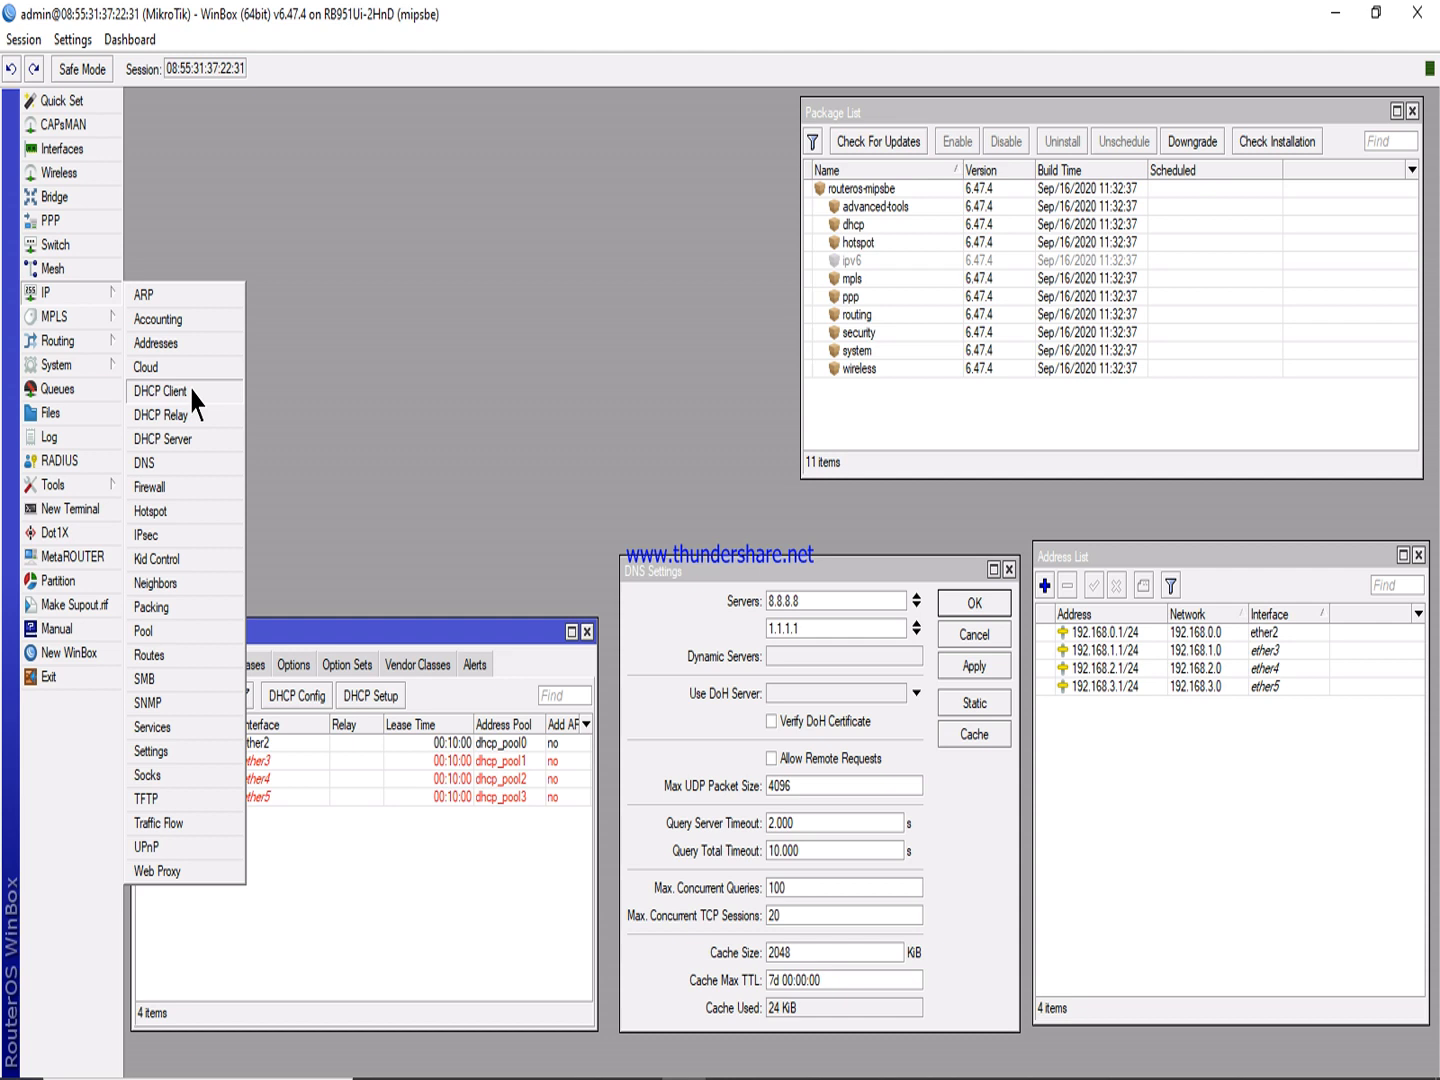
left_click(160, 391)
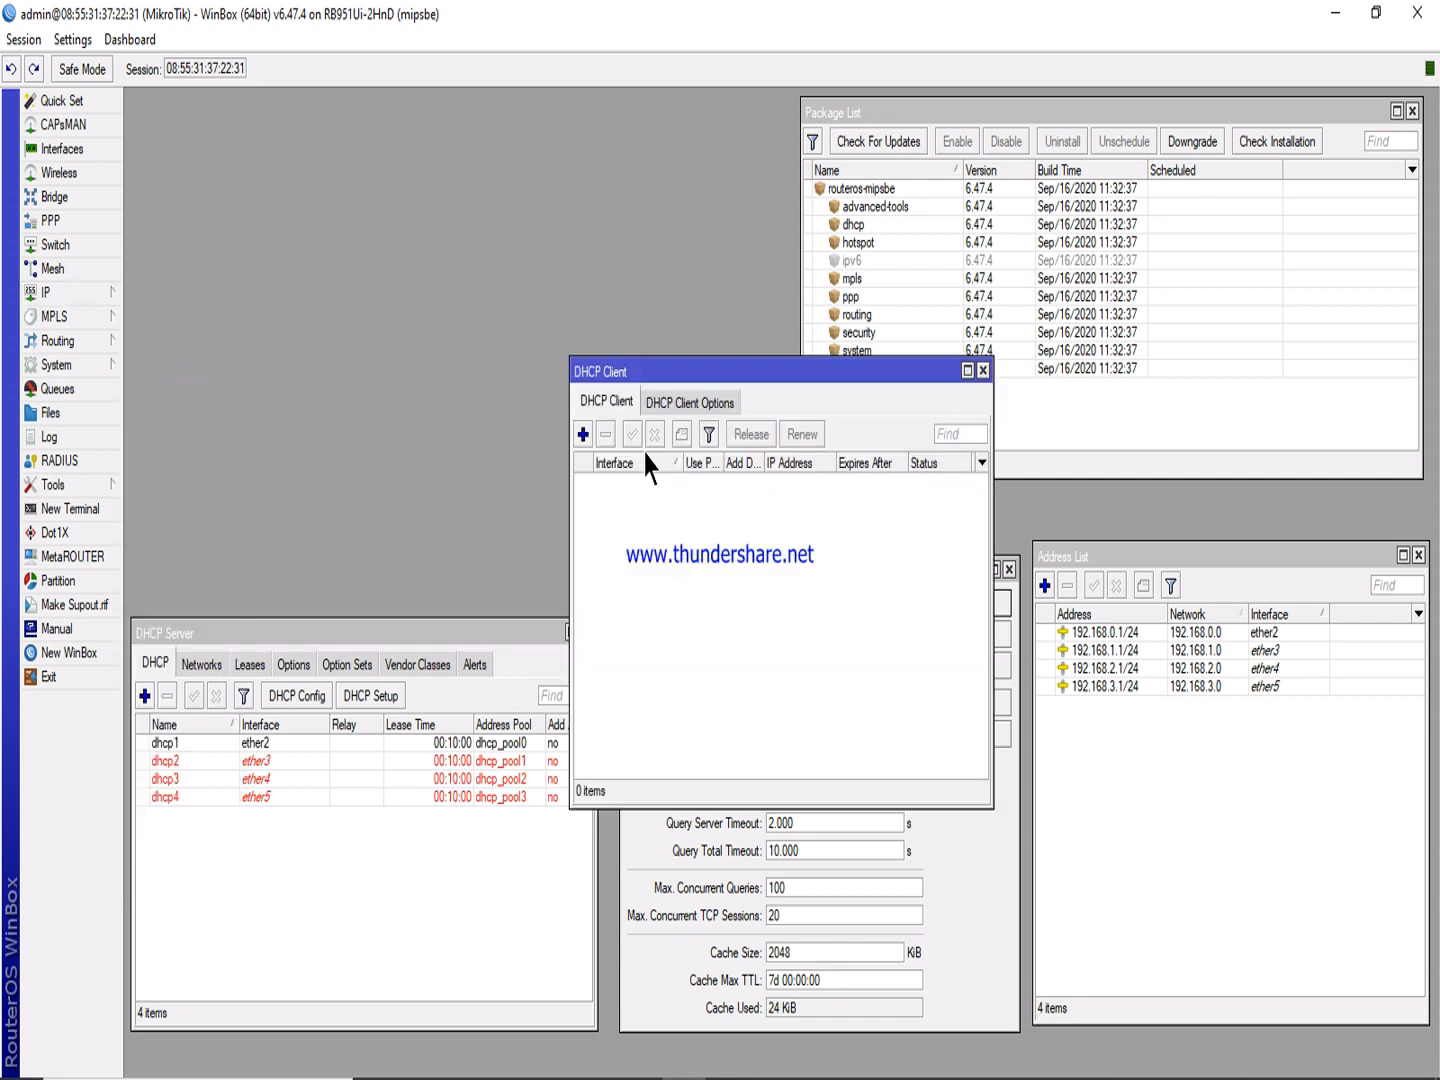
left_click(584, 434)
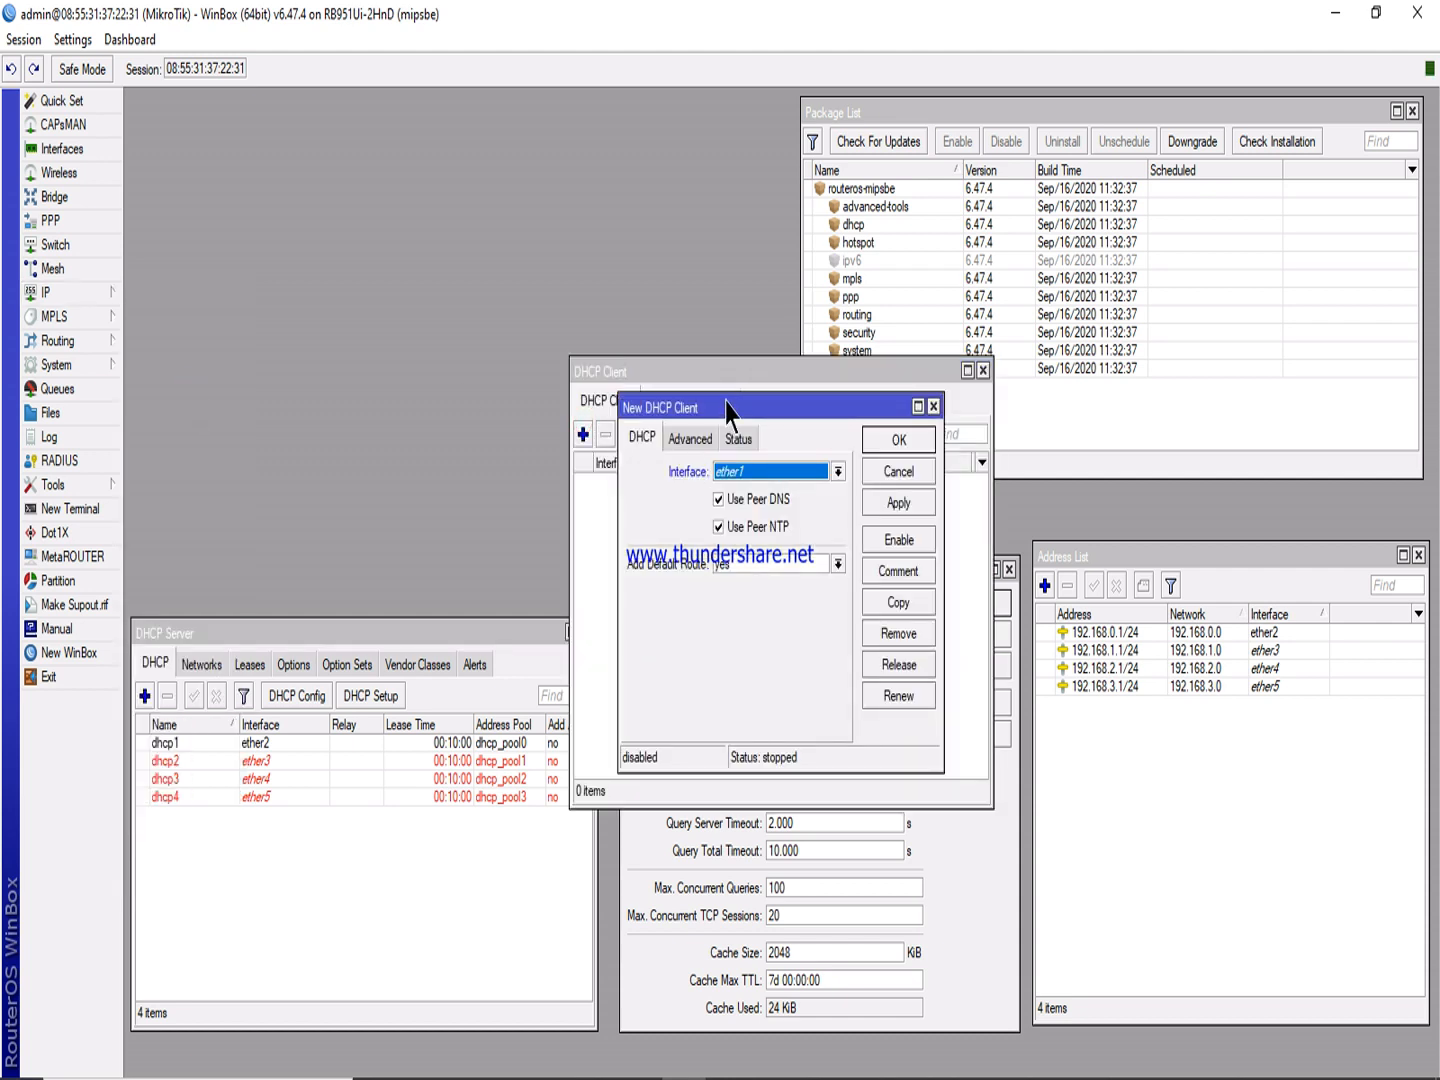
left_click_drag(733, 407, 736, 214)
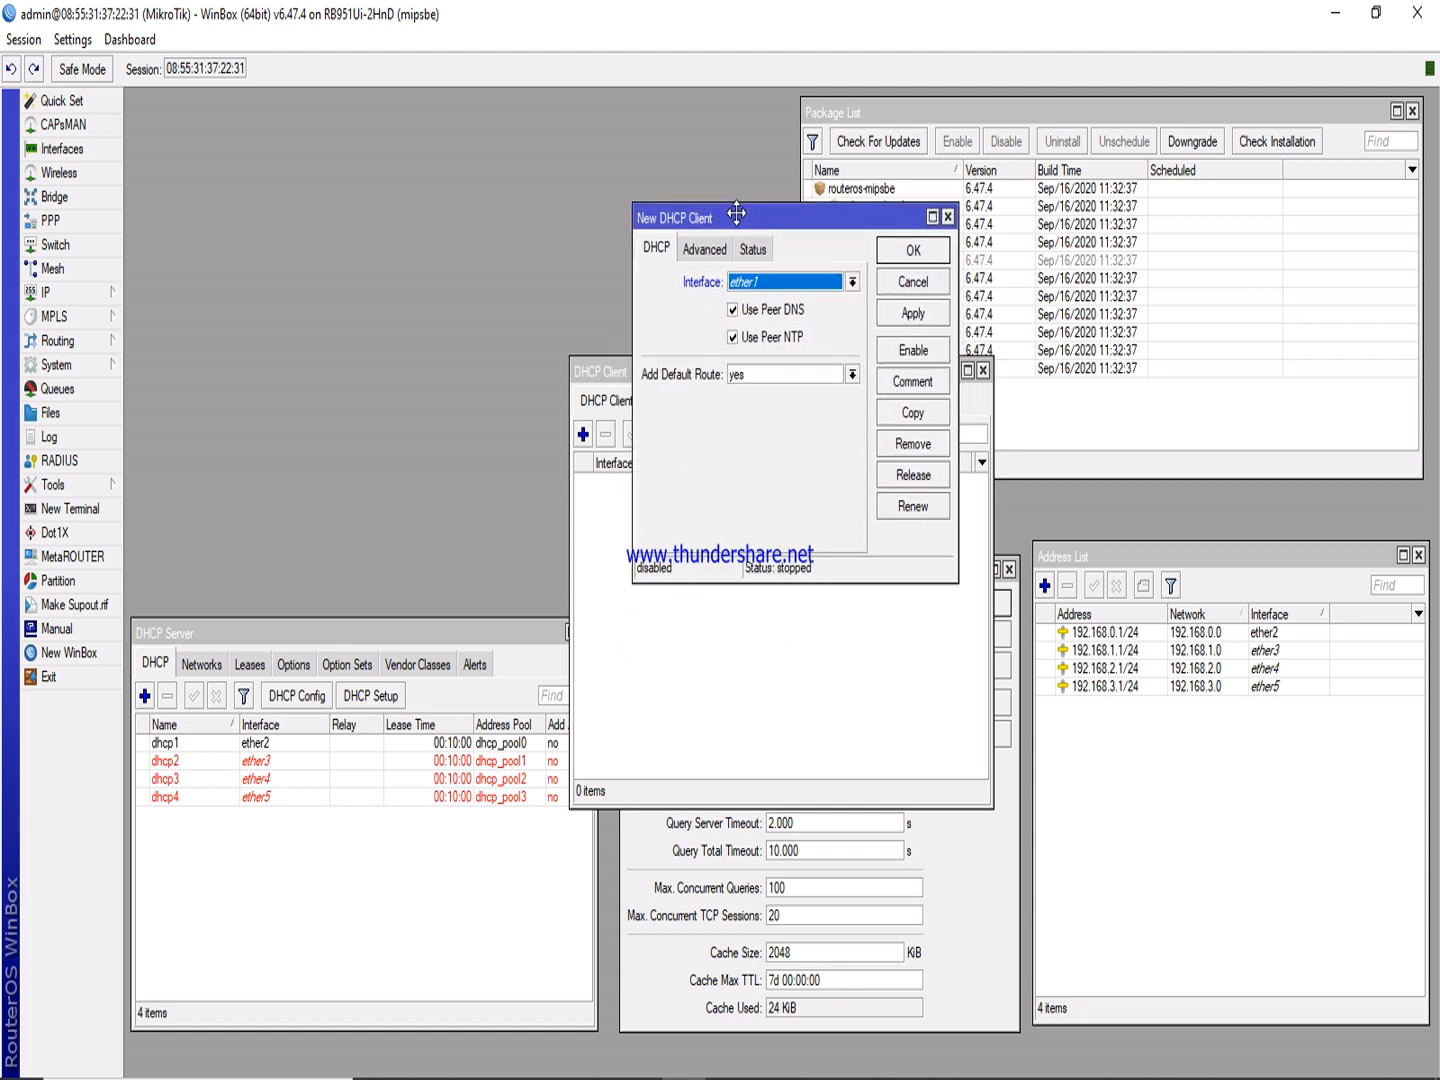
left_click(774, 283)
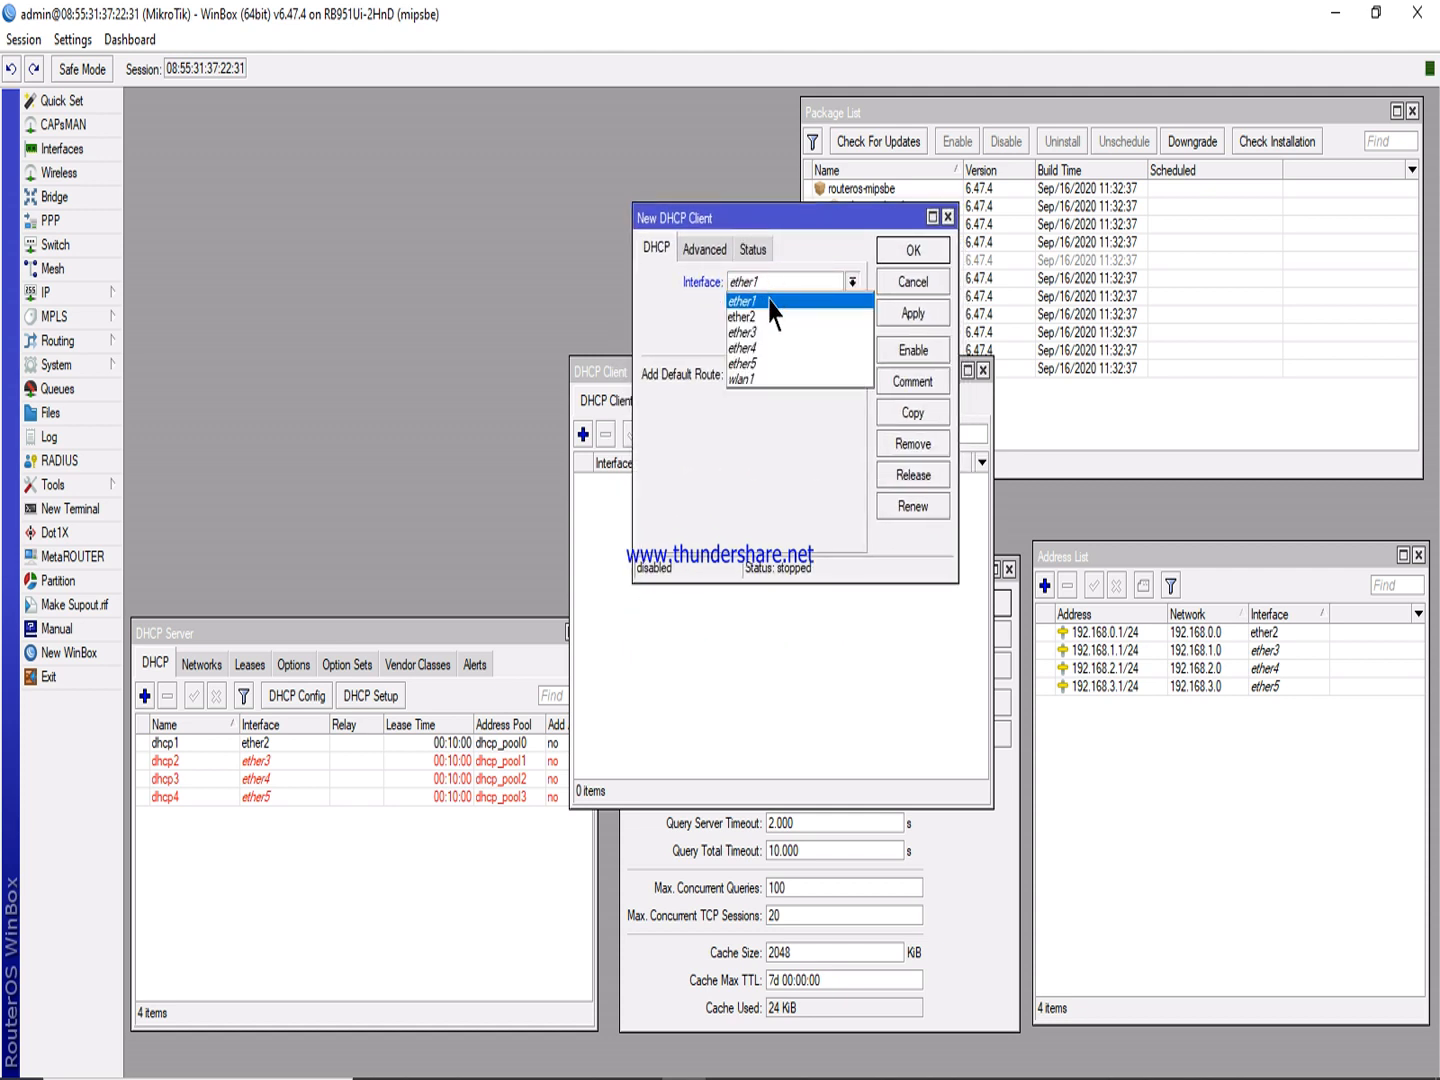
left_click(755, 379)
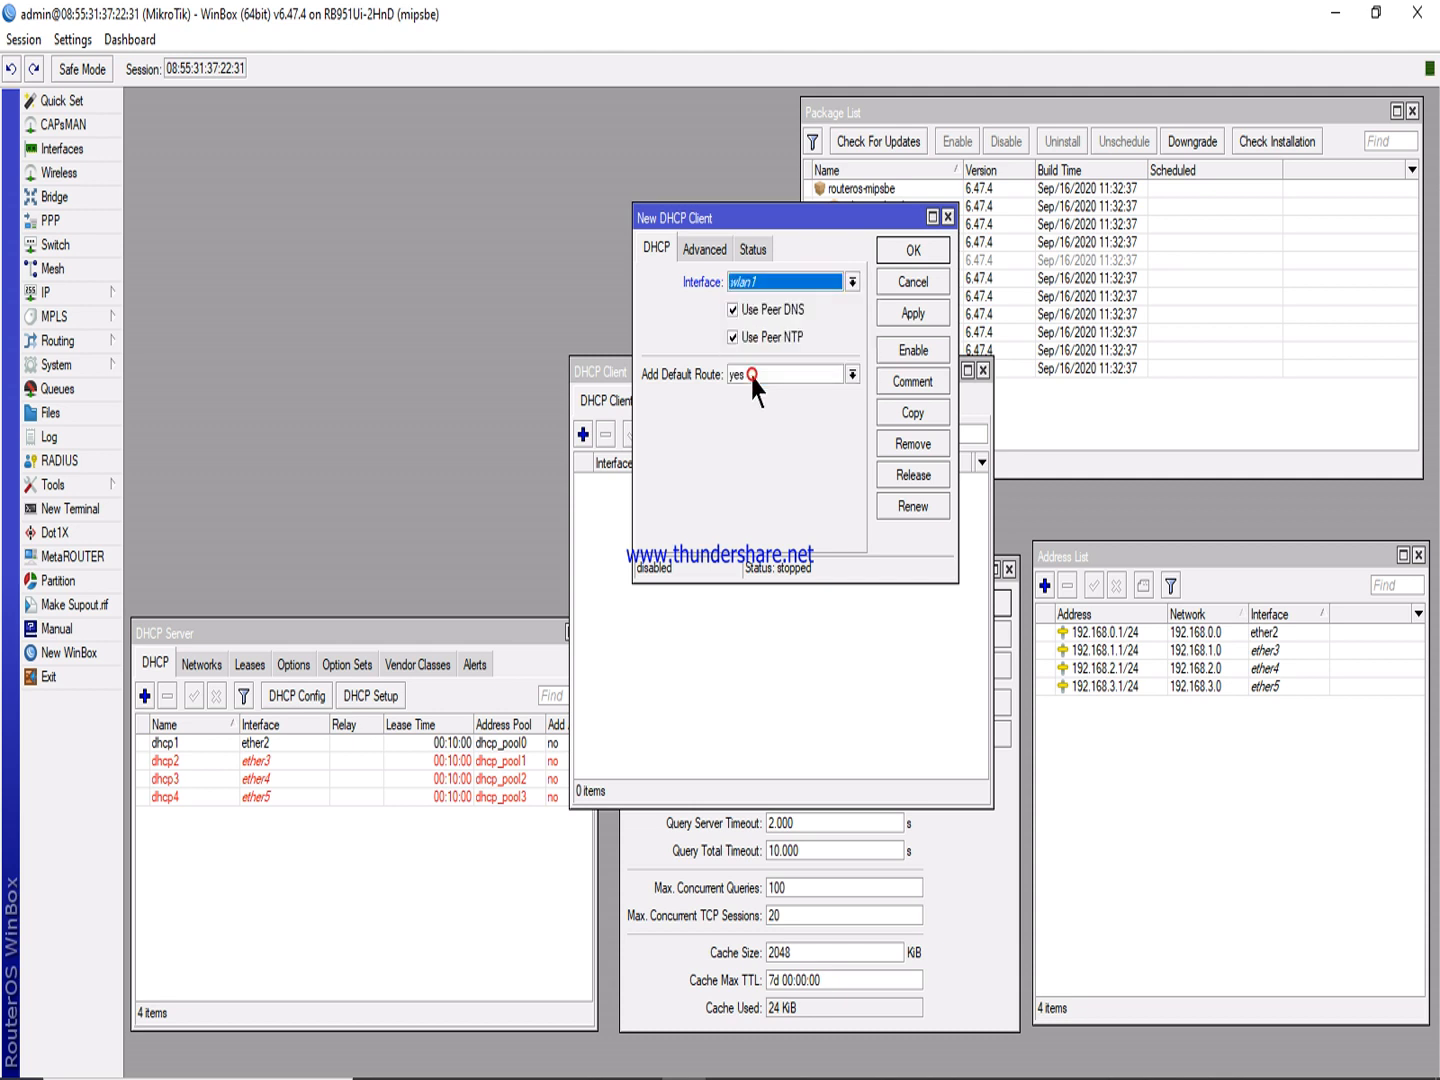
left_click(906, 316)
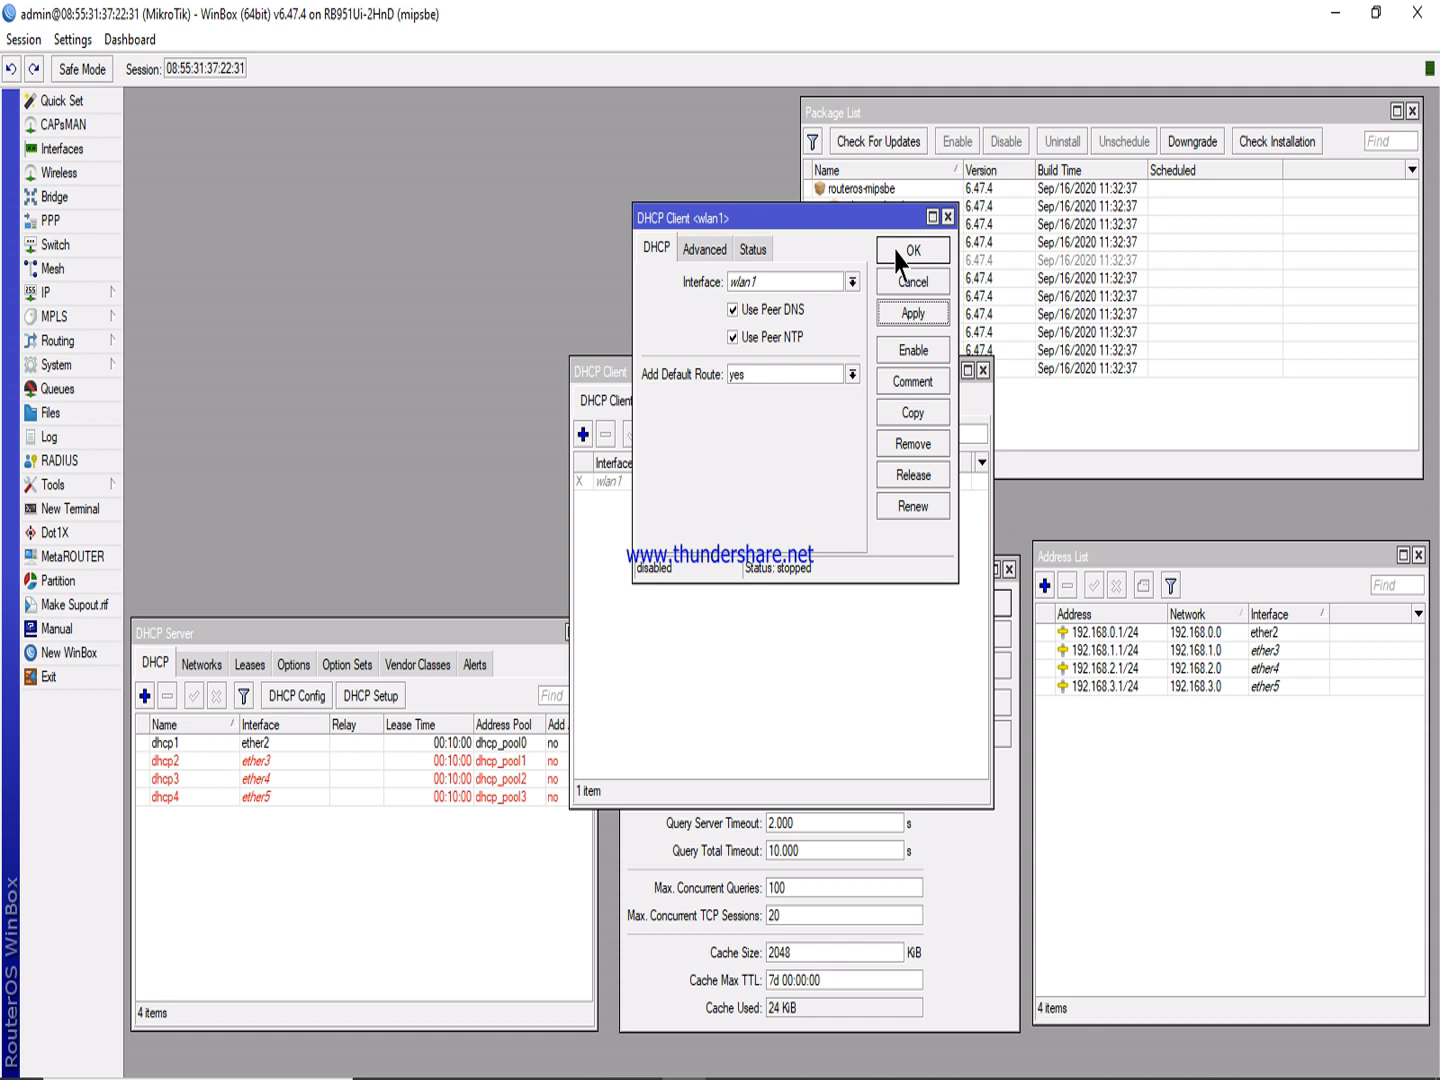
left_click(900, 252)
Enable the wlan1 DHCP client and move the DHCP Client window beside the Package List.
left_click(669, 481)
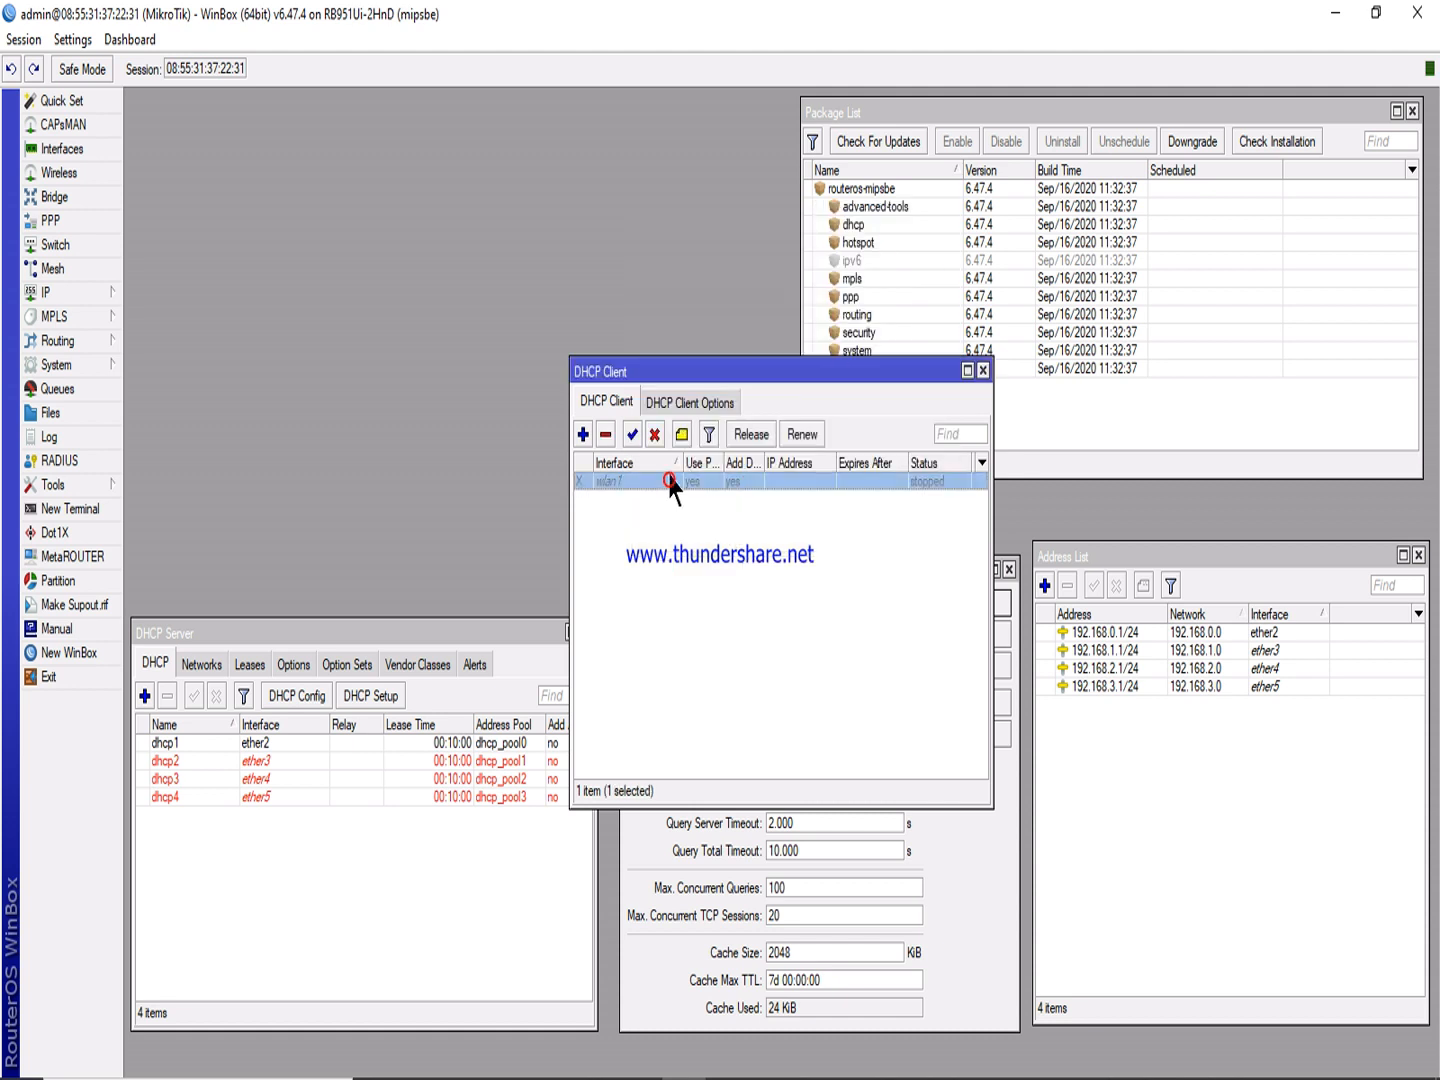
left_click(632, 434)
left_click_drag(912, 367, 716, 132)
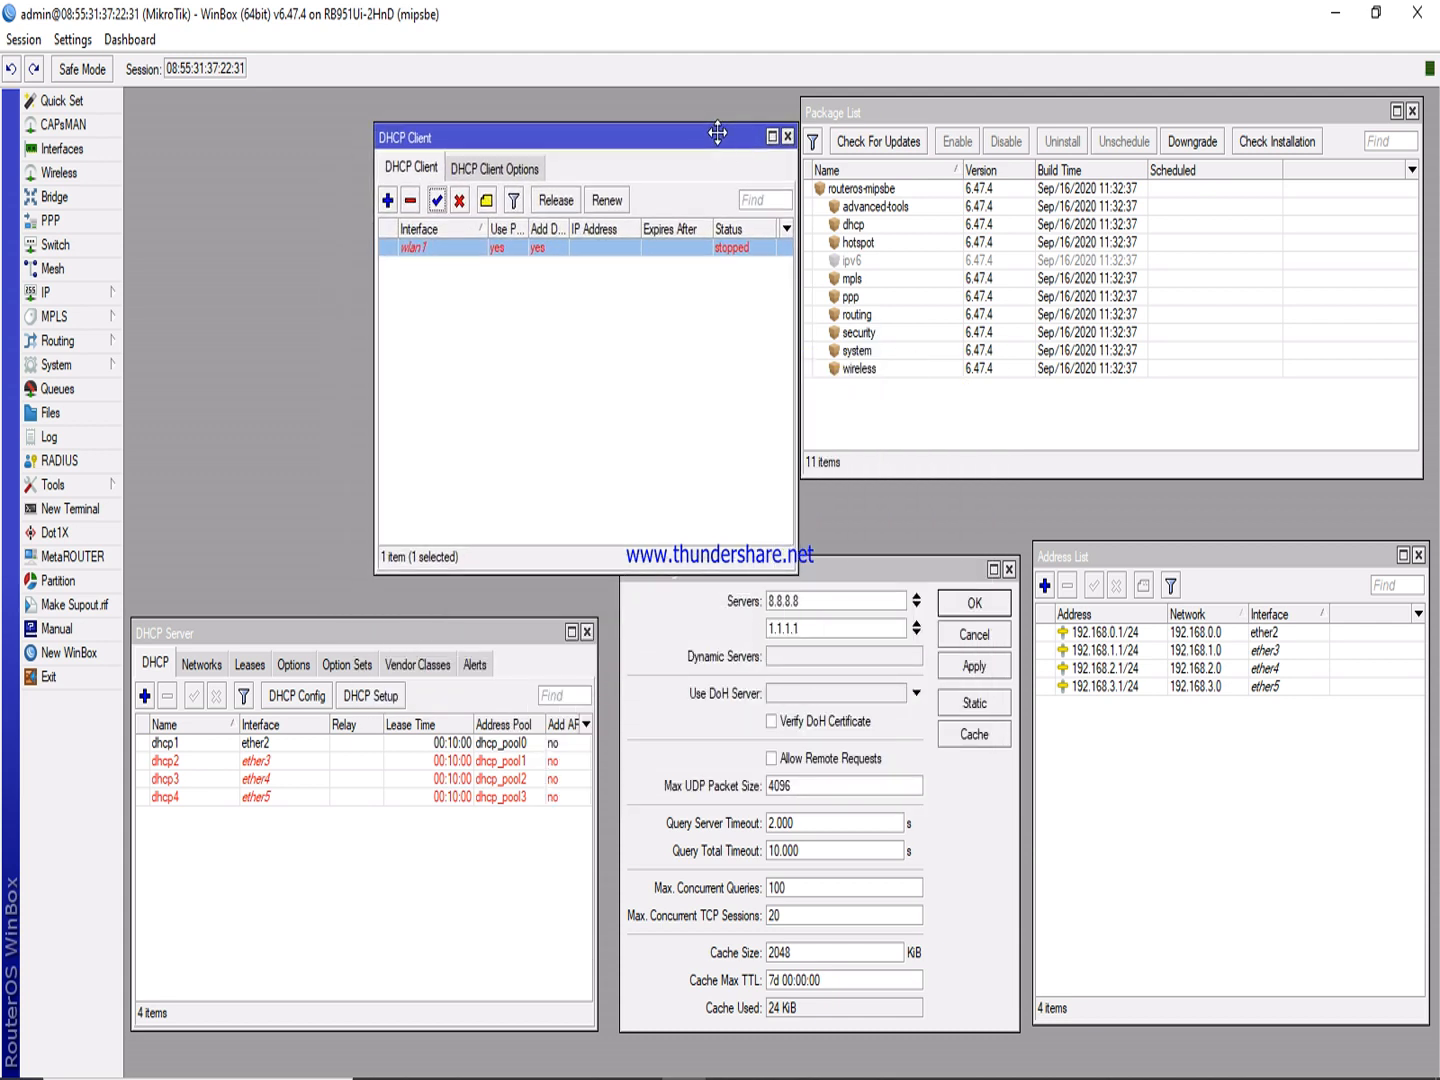
Open Quick Set in CPE mode and move its window slightly higher, over the DHCP Client window.
left_click(67, 100)
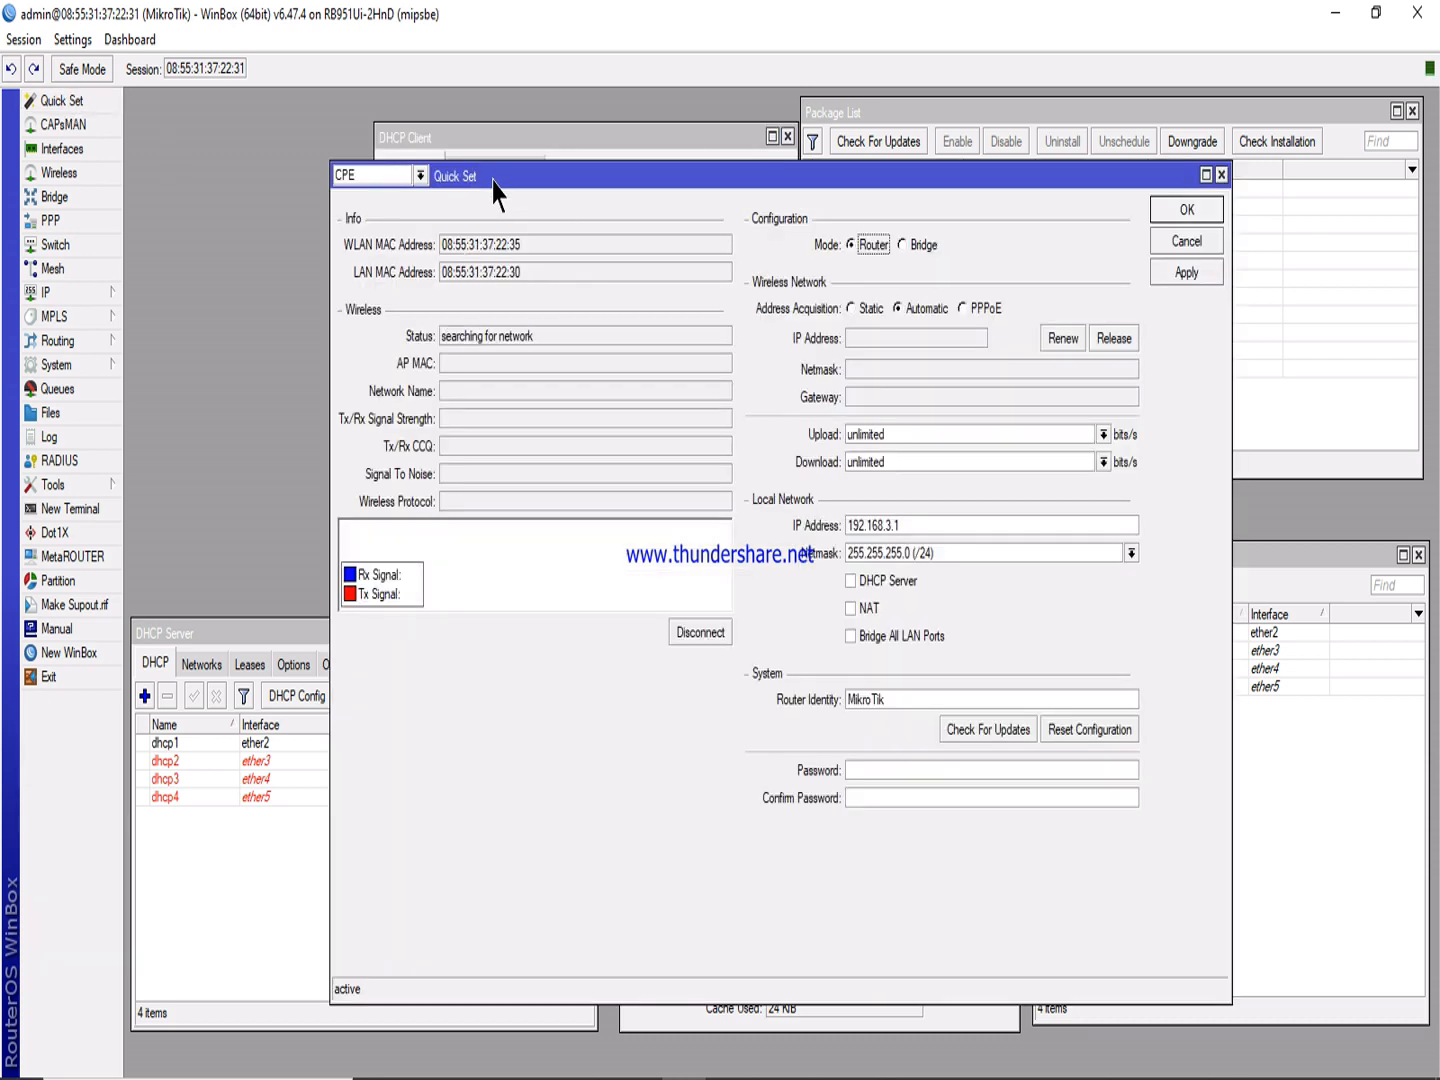
left_click(421, 176)
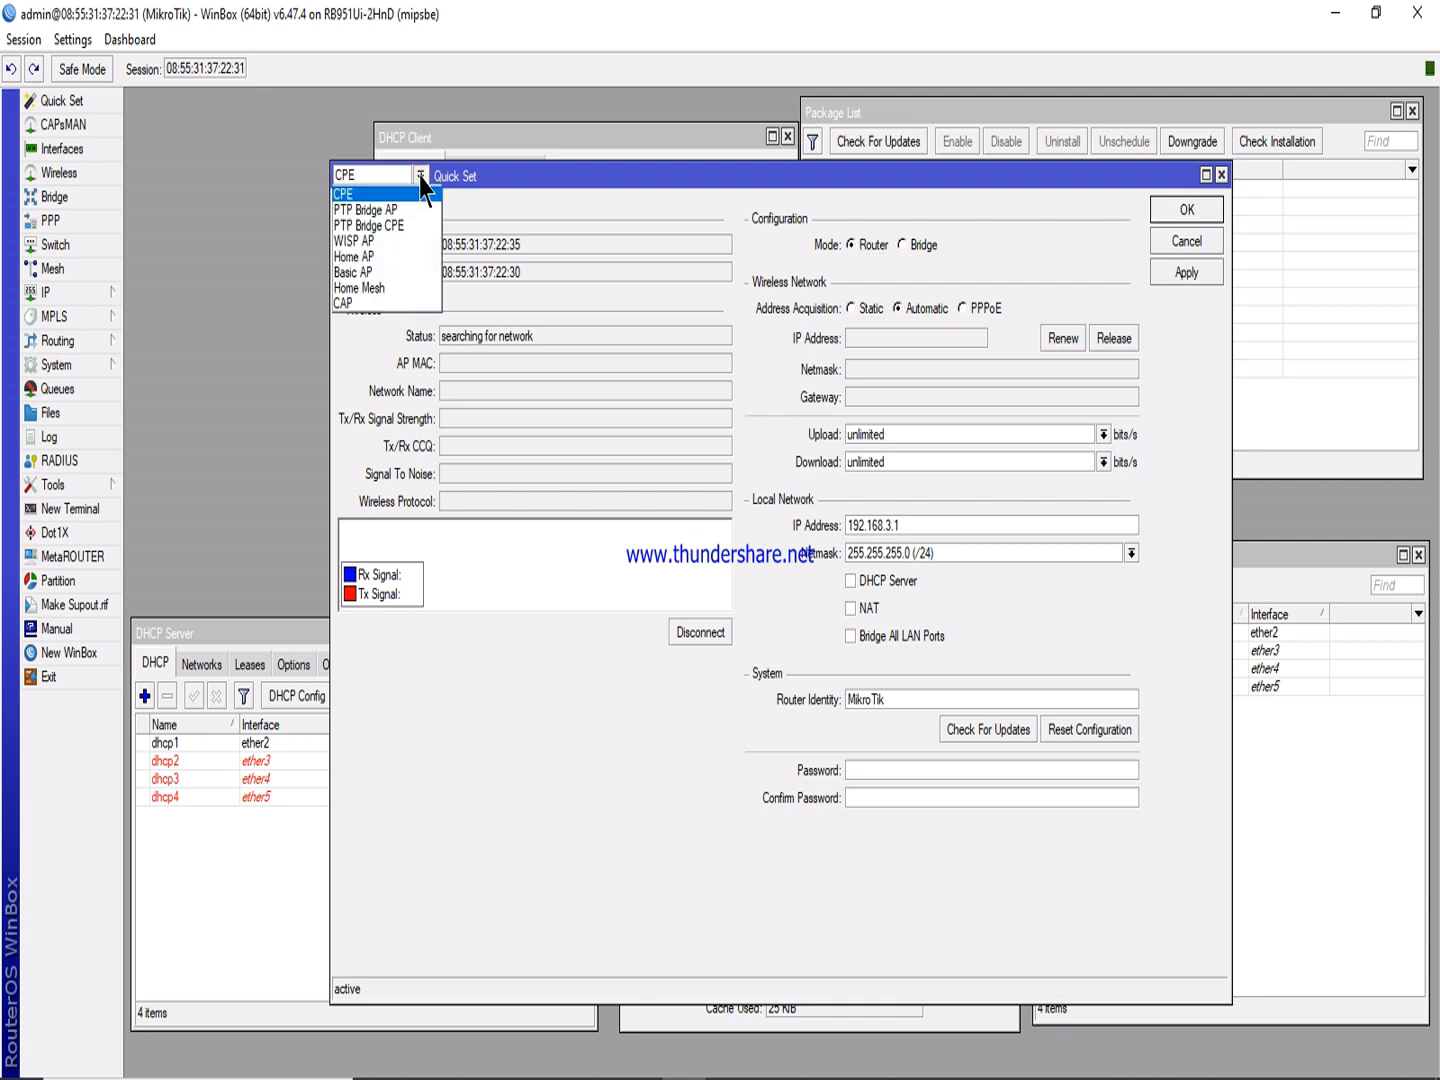
left_click(507, 180)
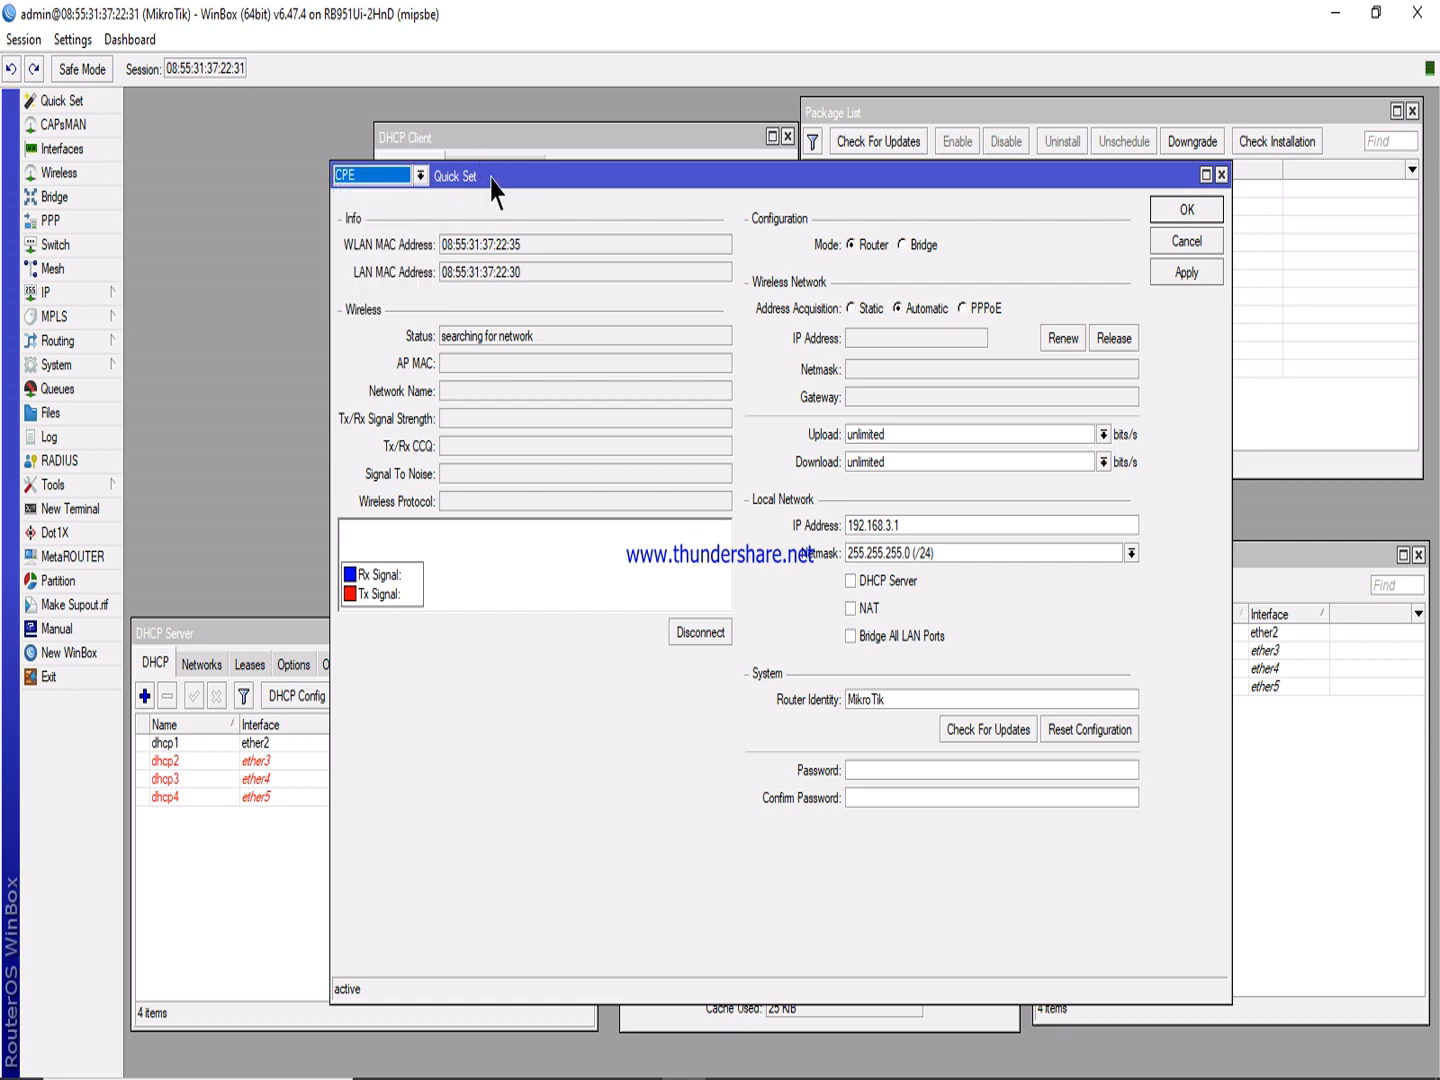
left_click_drag(501, 185, 470, 145)
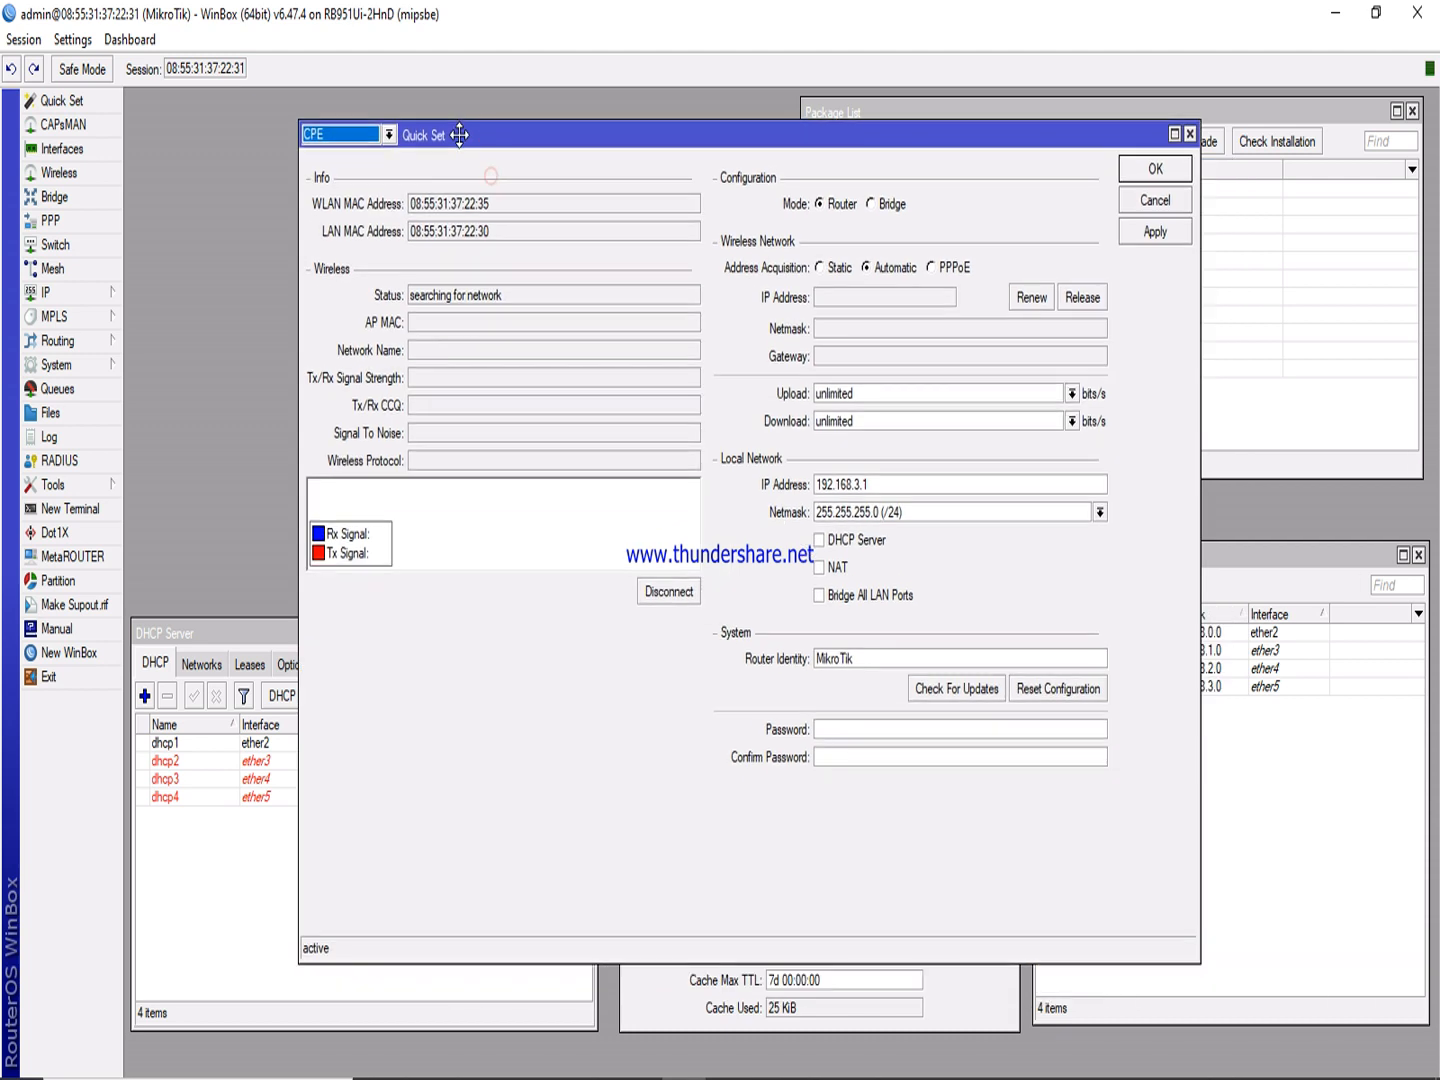
Examine the Quick Set options for the PTP Bridge AP, PTP Bridge CPE and WISP AP modes, and return to CPE mode.
left_click(389, 134)
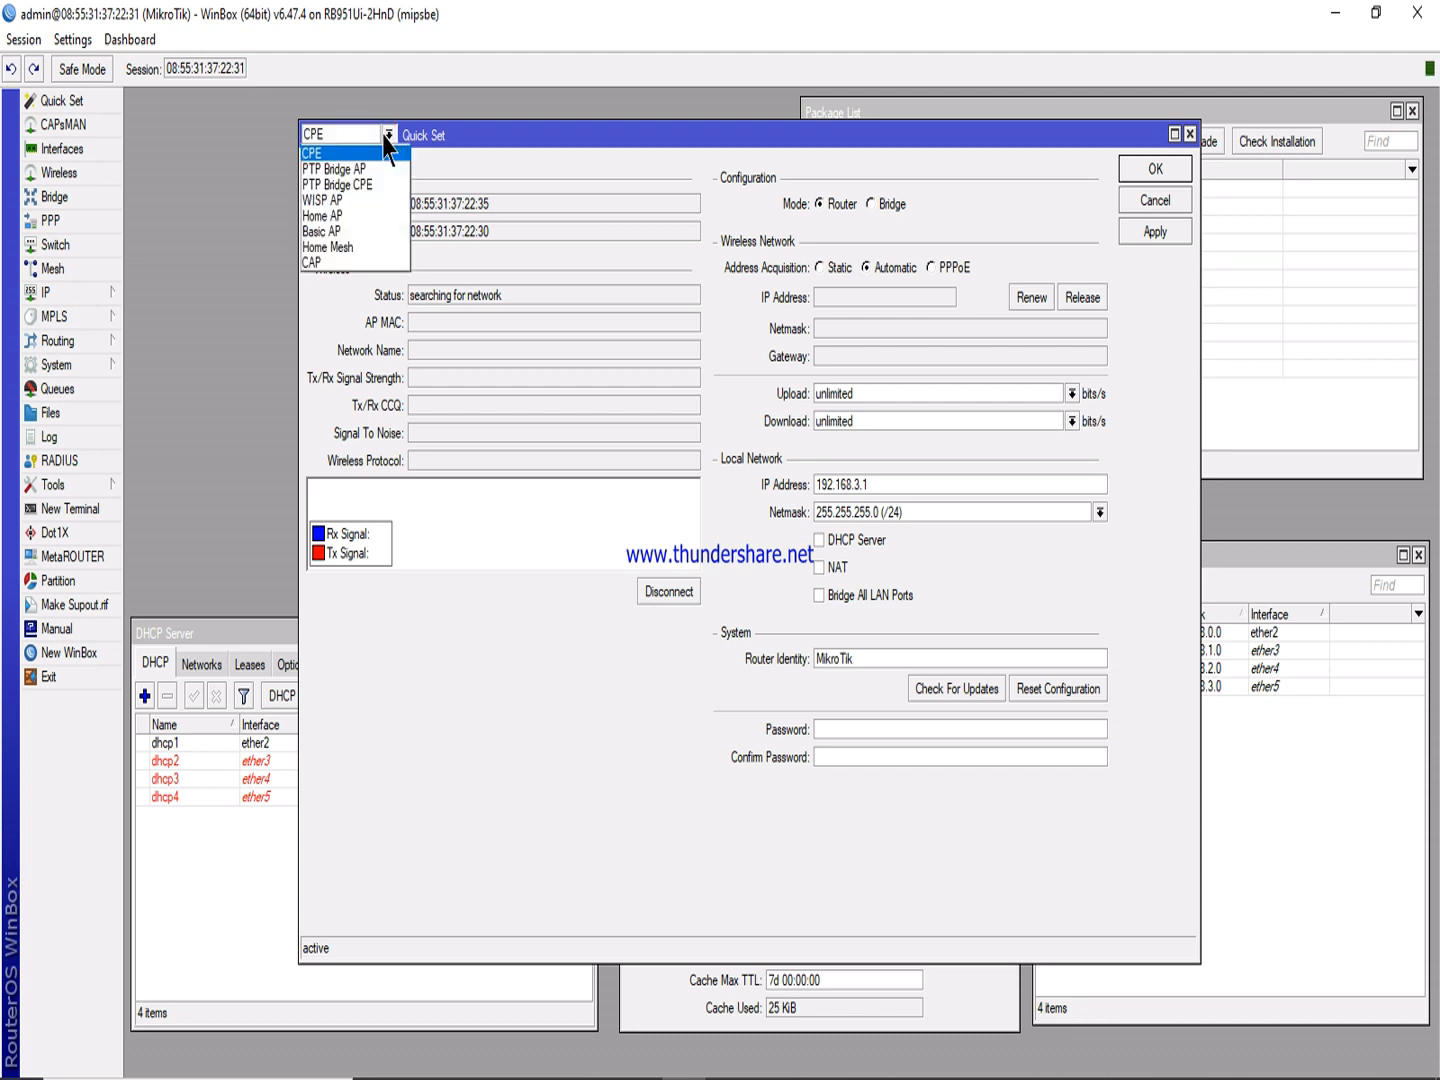
left_click(360, 168)
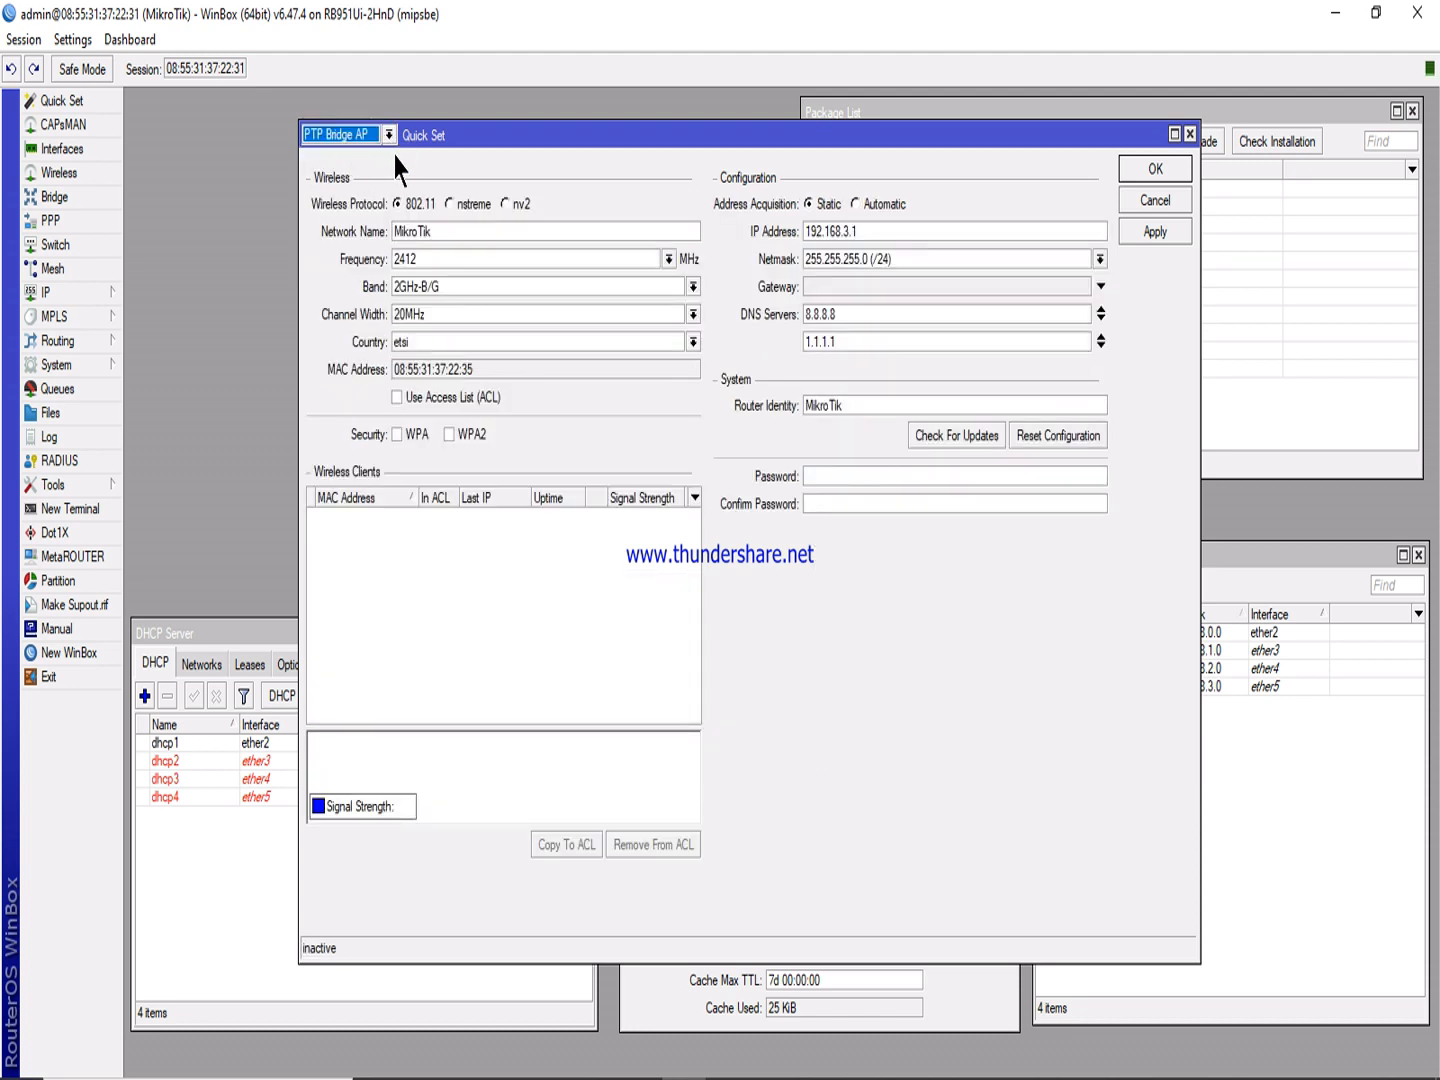
left_click(389, 134)
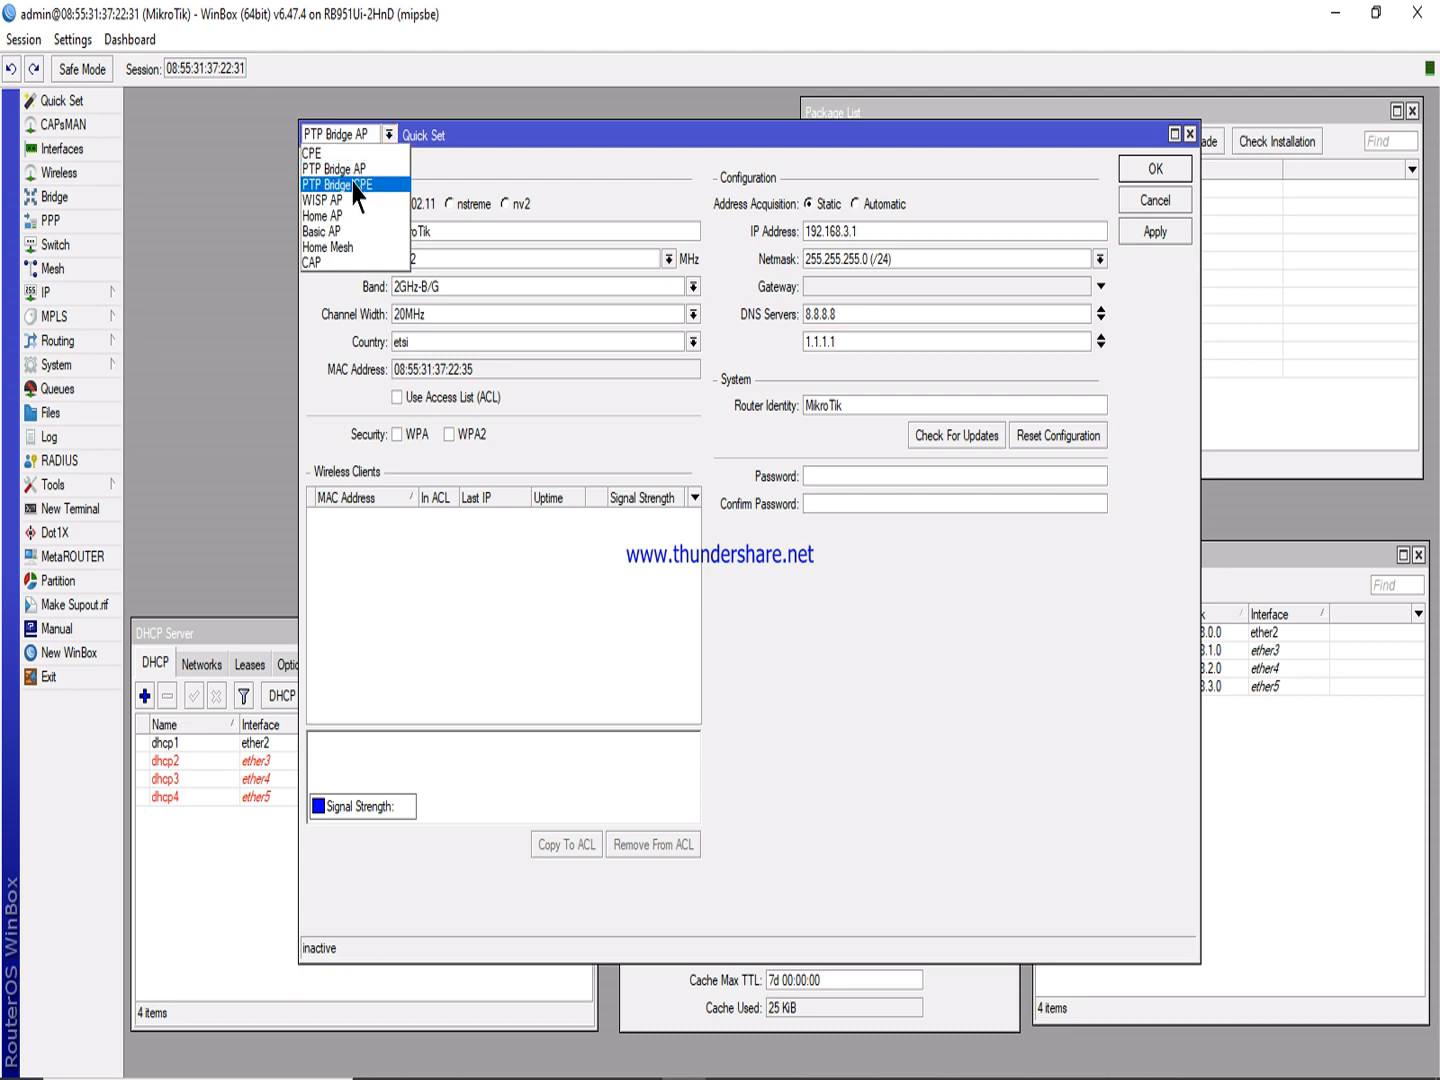
left_click(357, 185)
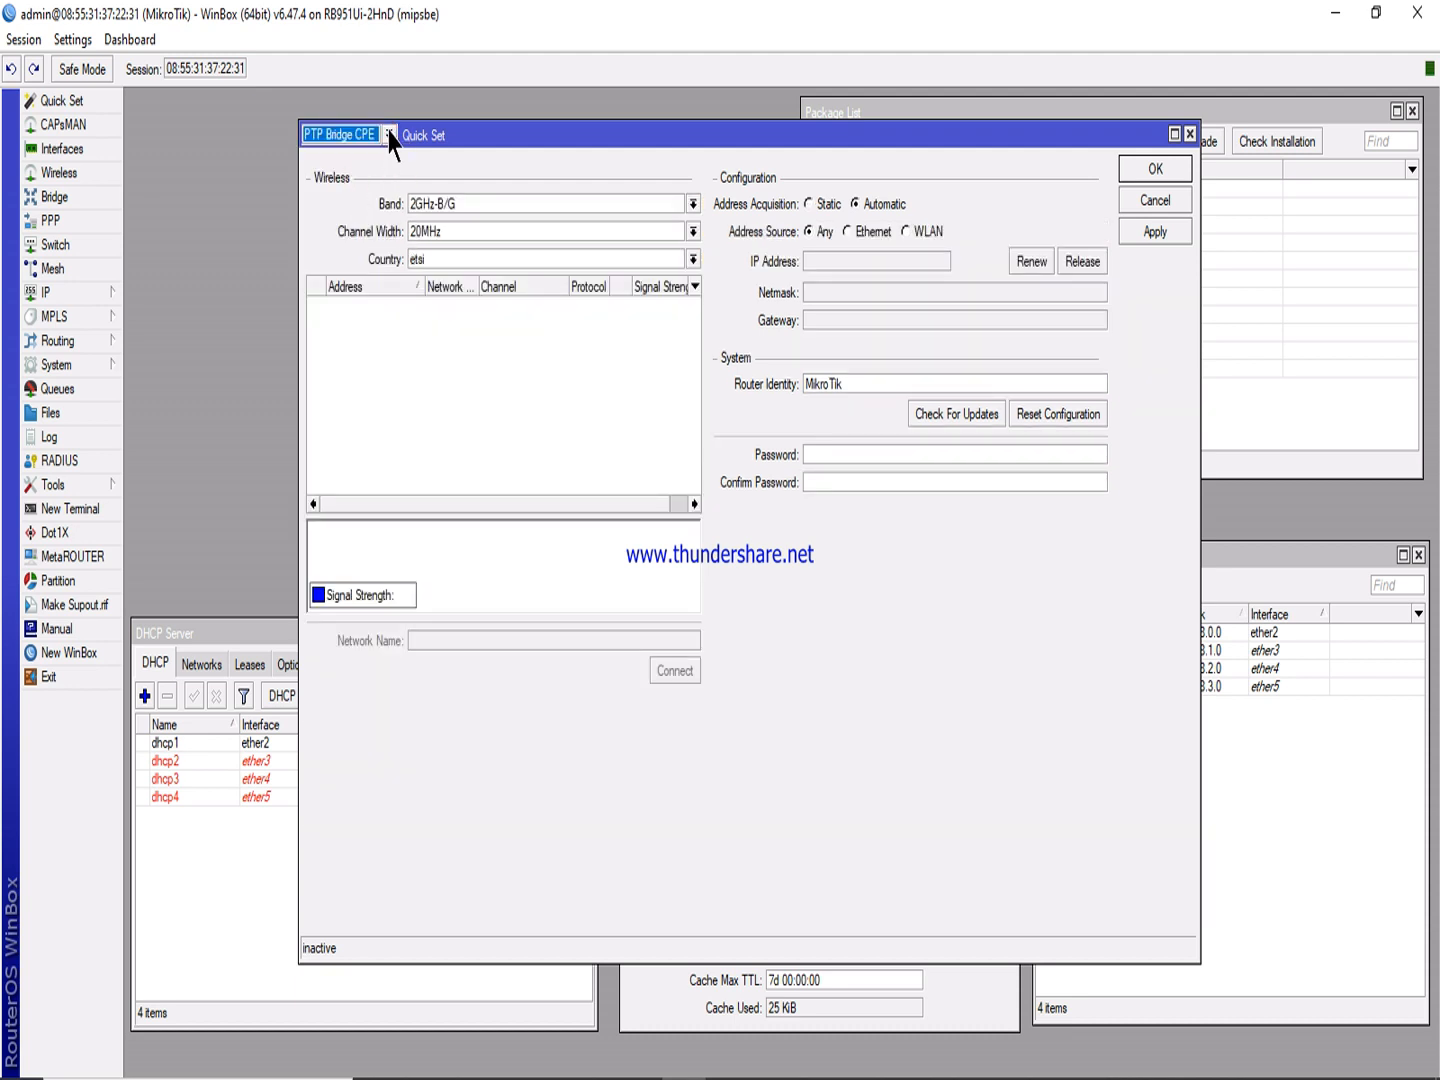
left_click(389, 132)
left_click(365, 200)
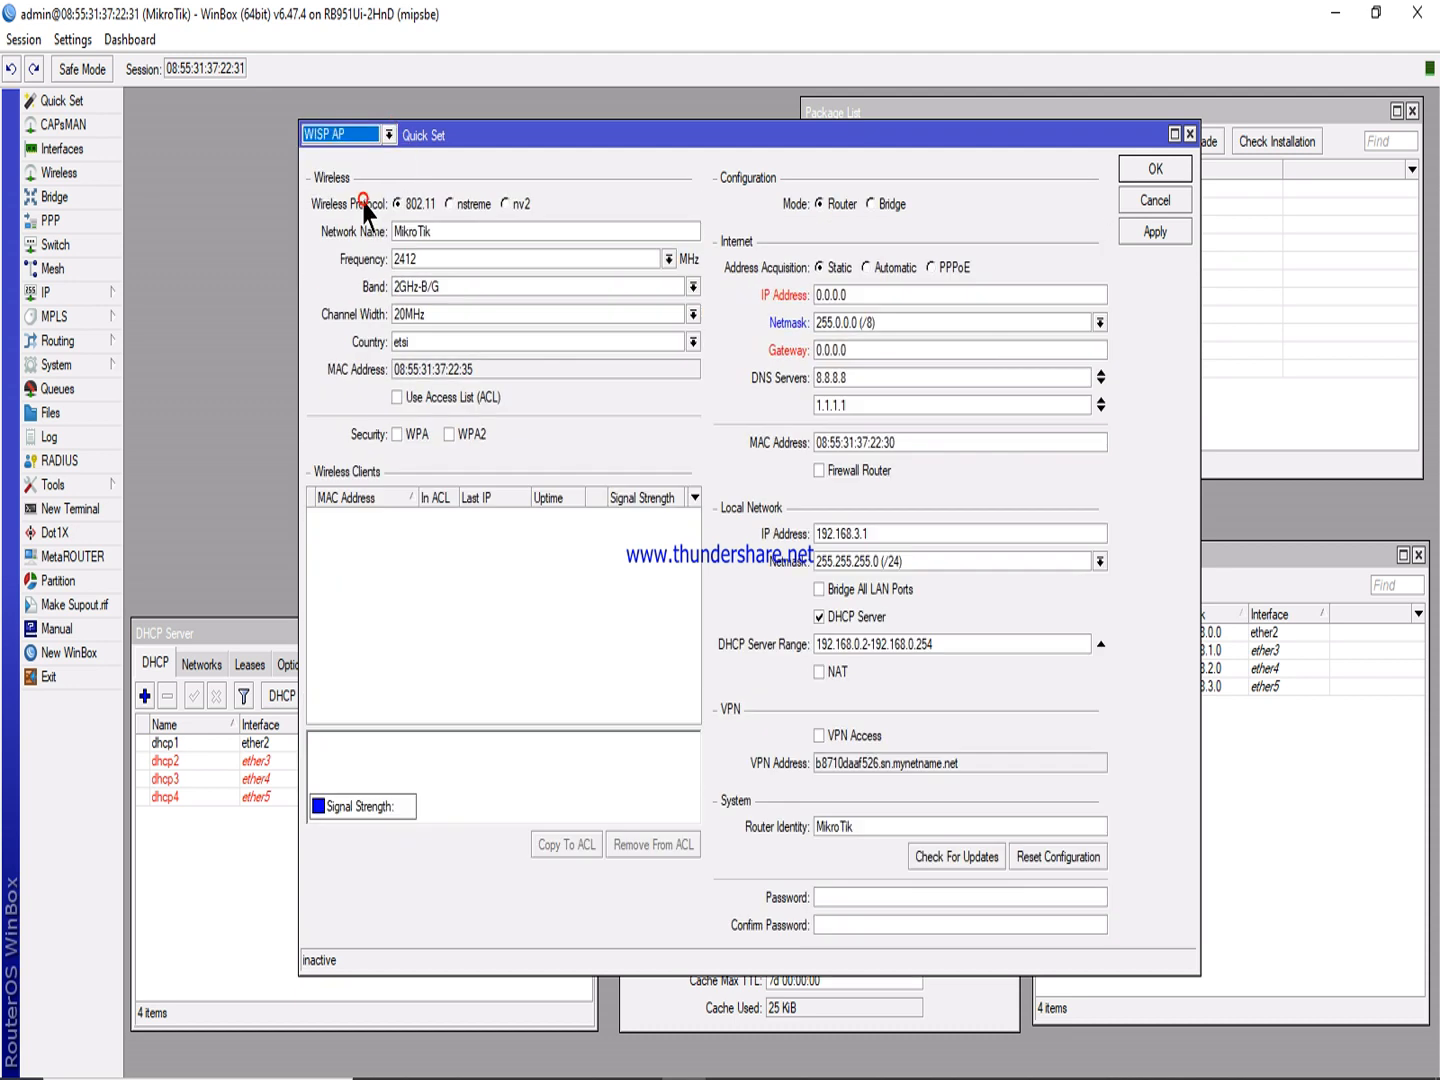
left_click(389, 134)
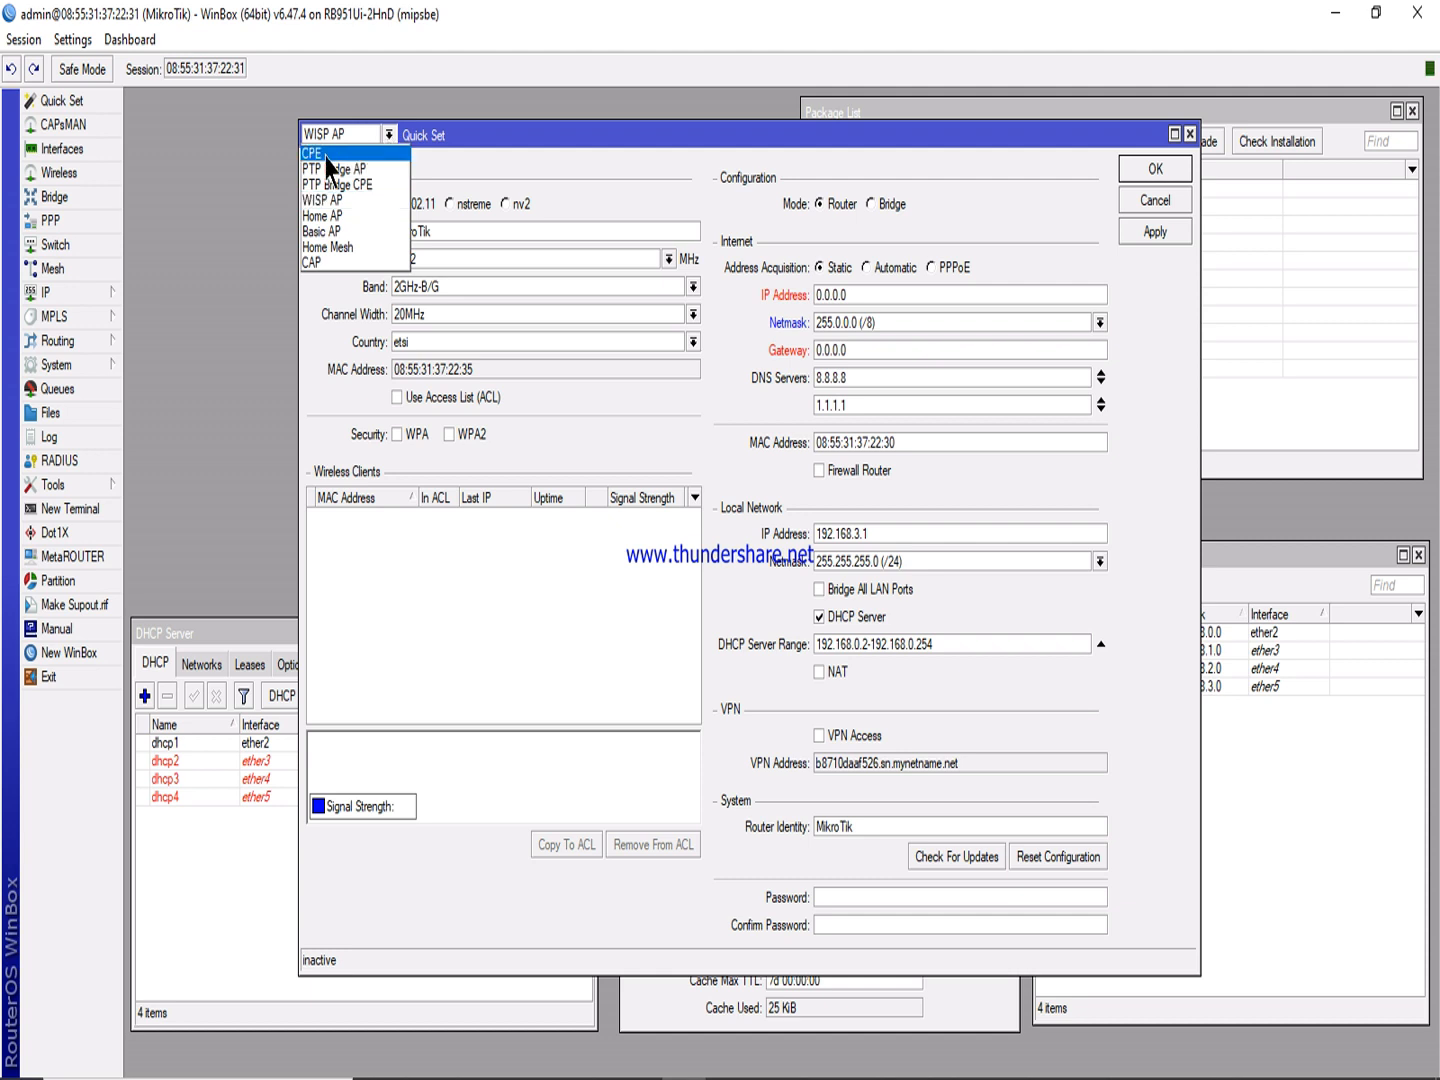
left_click(328, 158)
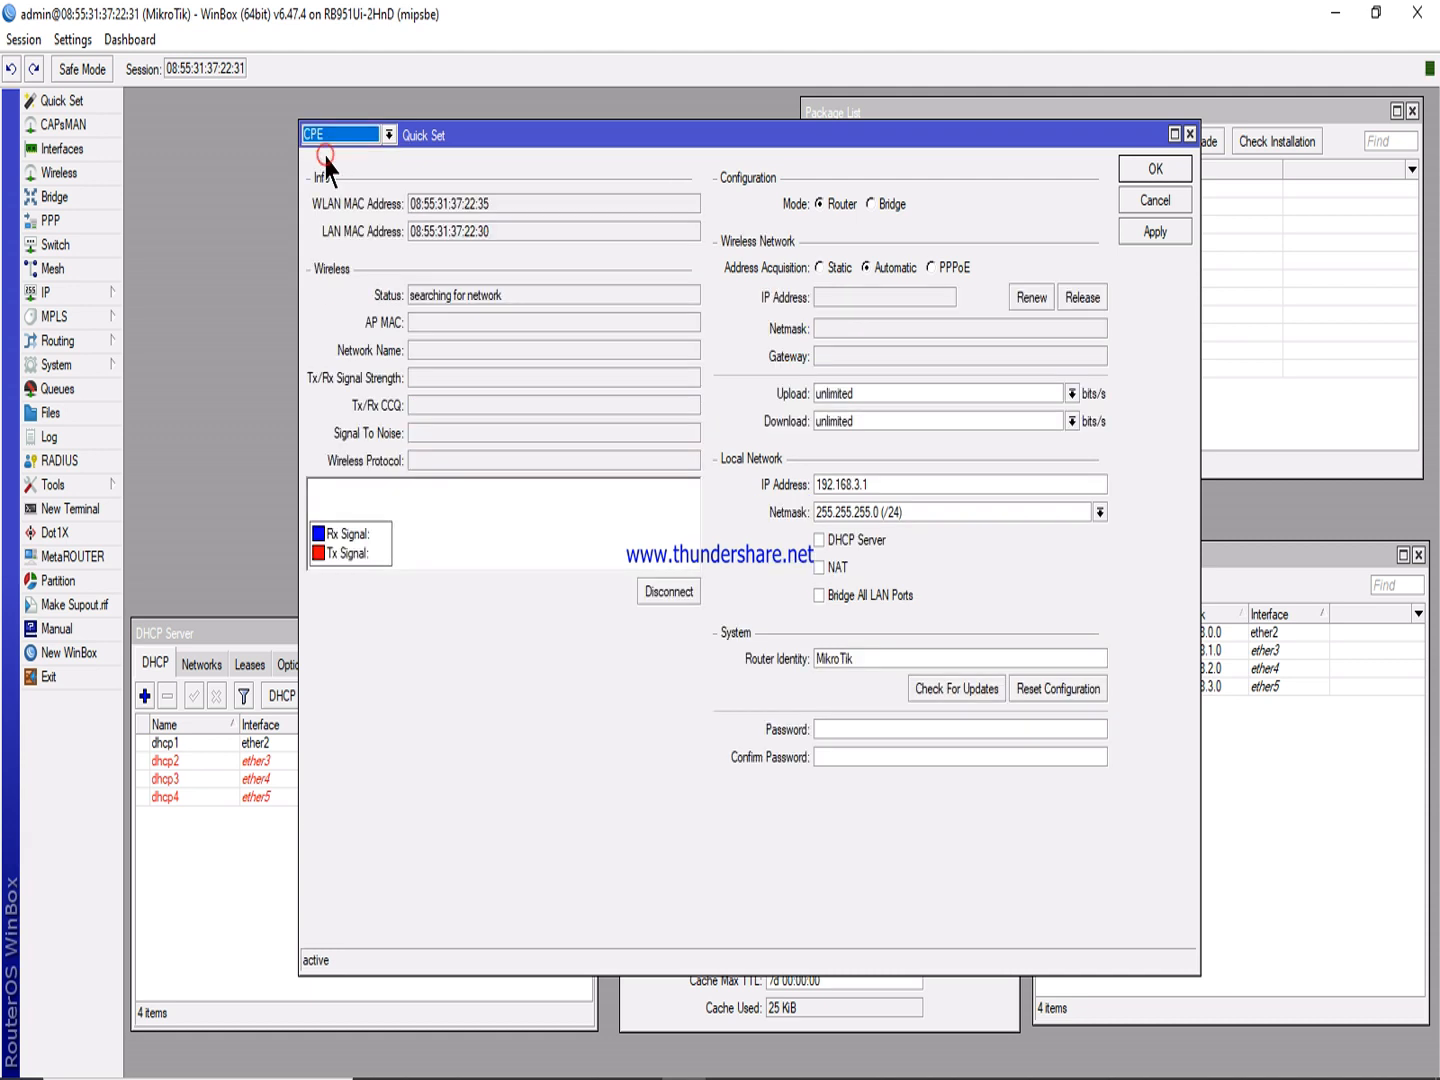
Disconnect the Quick Set wireless link, and set its band to 2GHz-B/G/N and channel width to 20/40MHz XX.
left_click(660, 592)
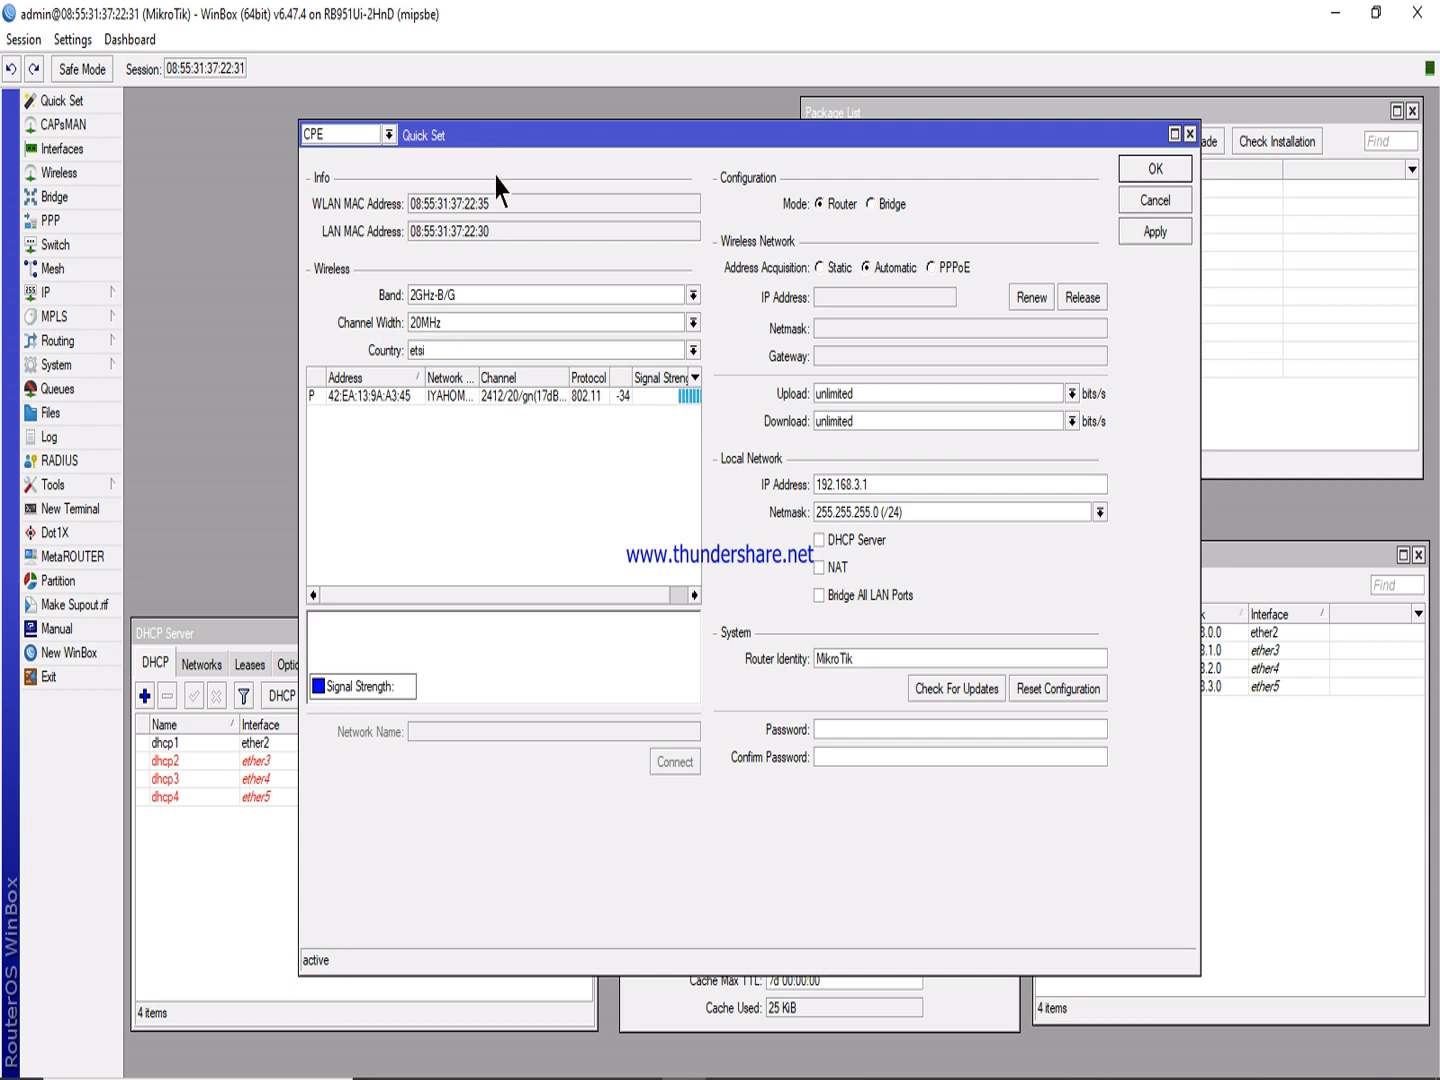
left_click(491, 293)
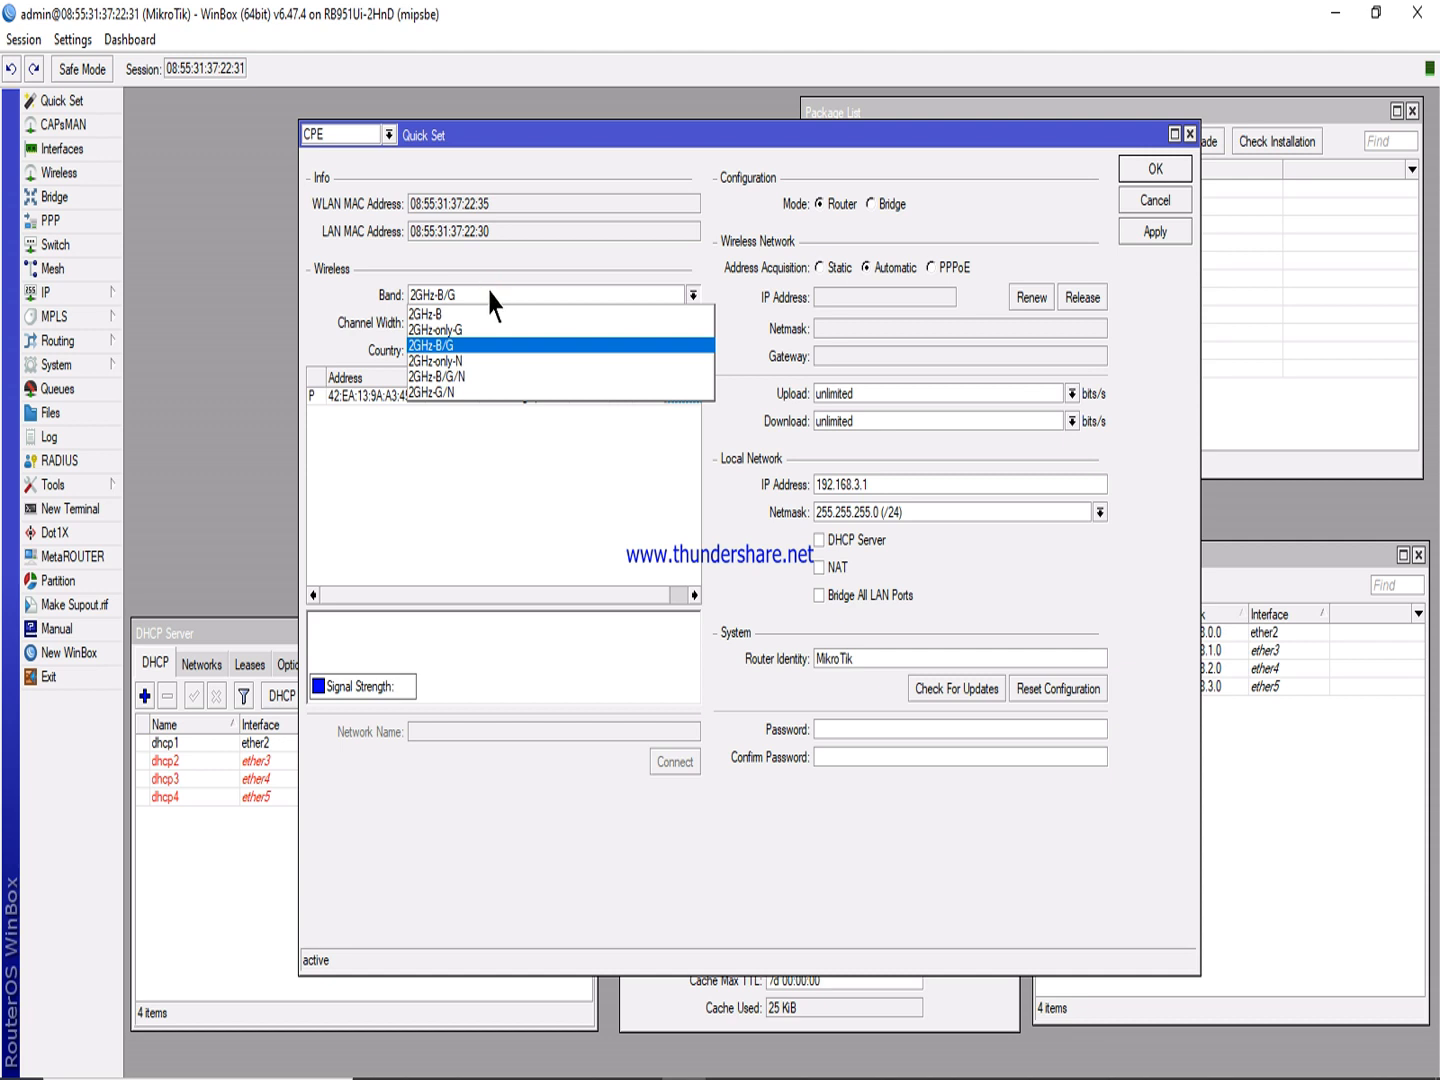
left_click(449, 376)
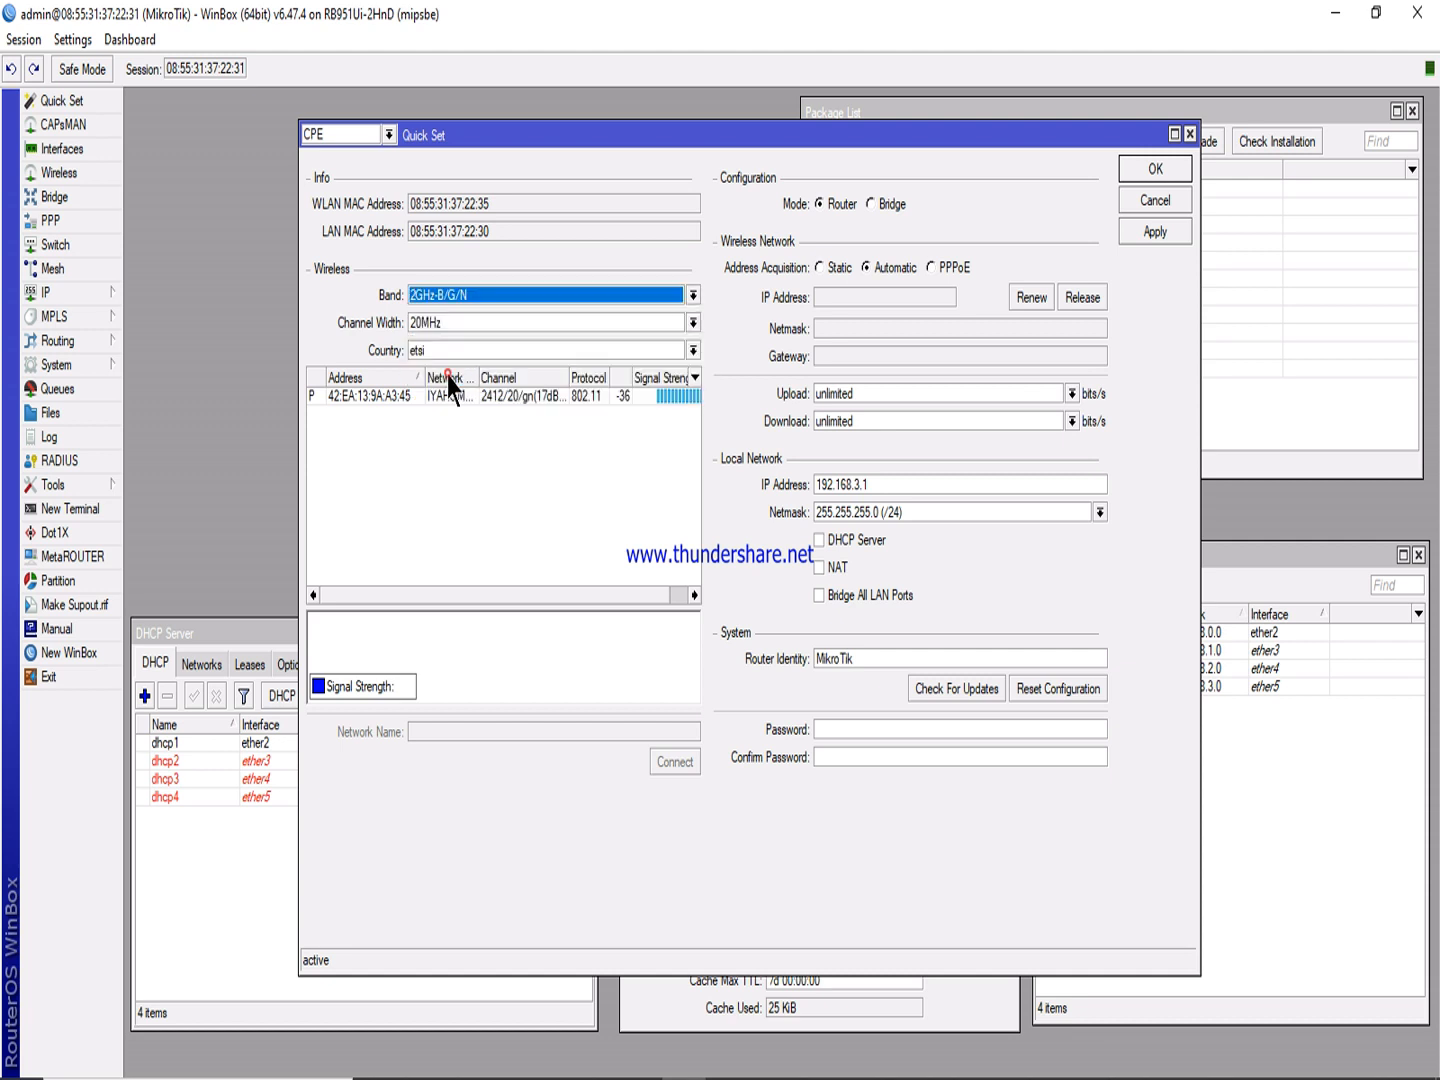
left_click(480, 313)
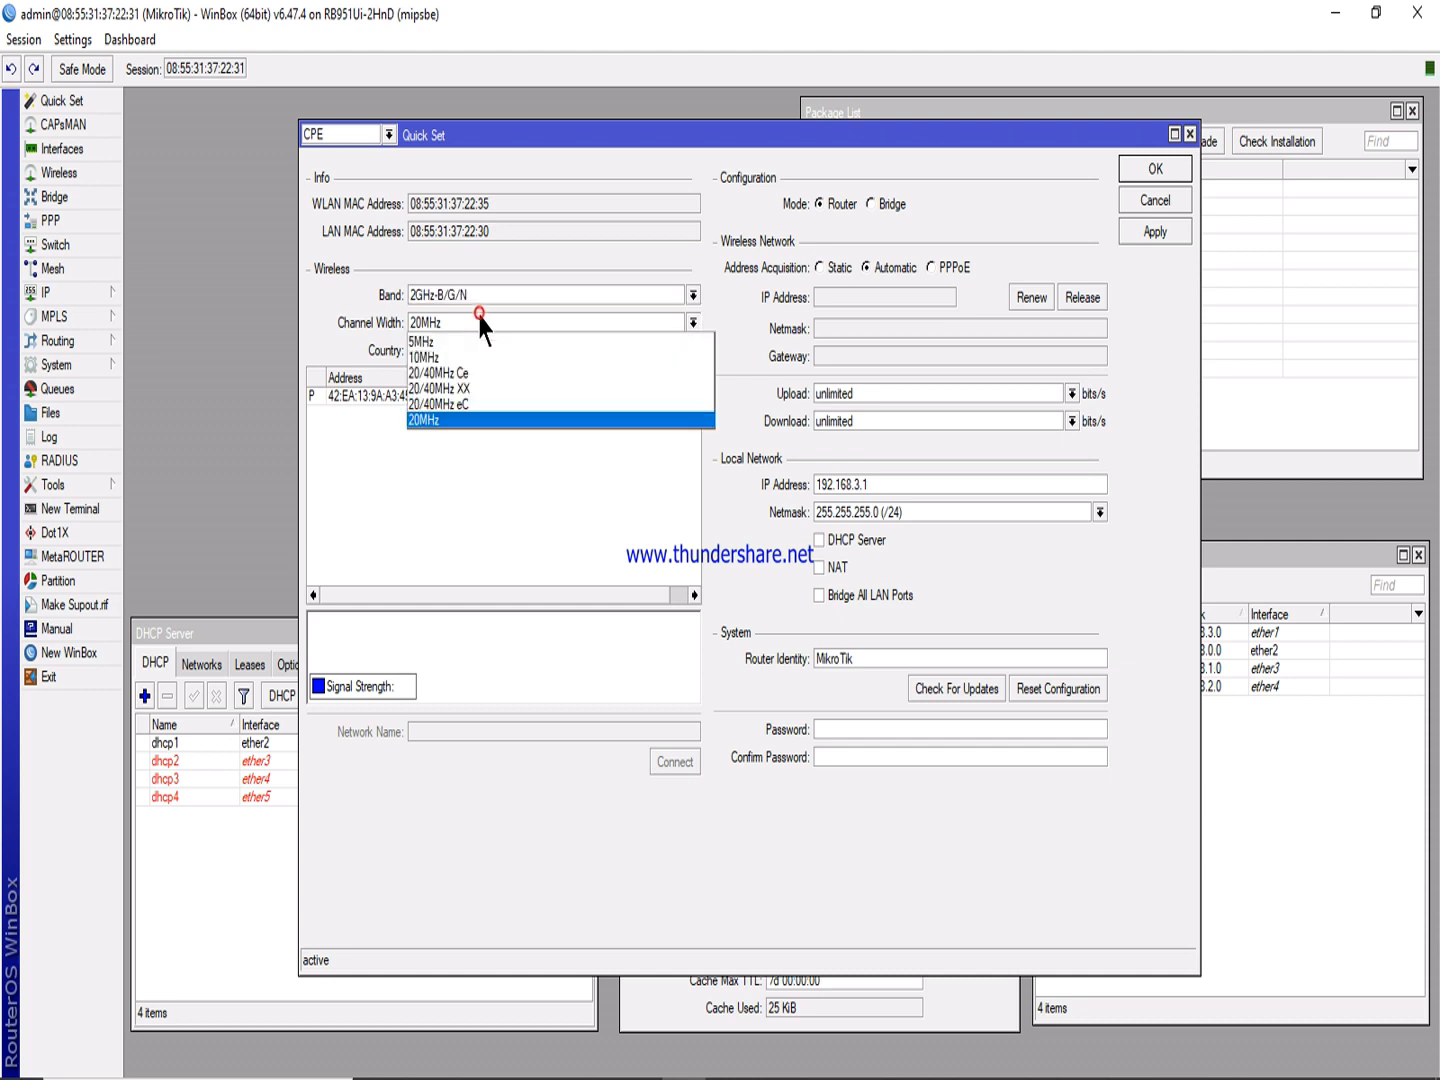
left_click(472, 389)
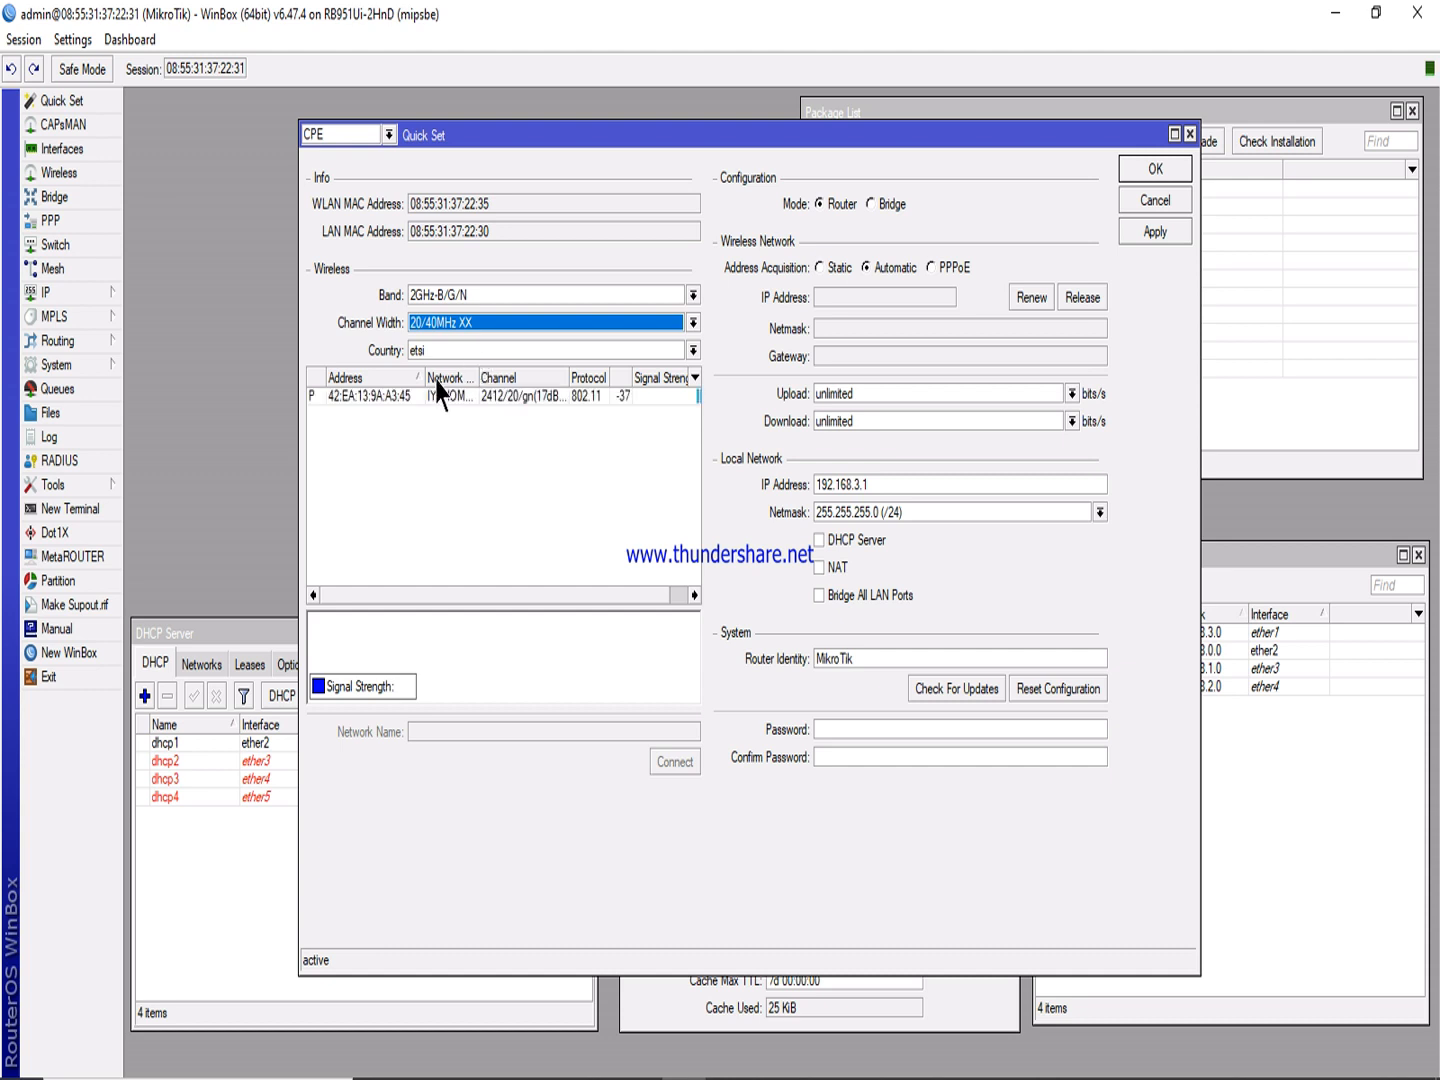
Select the scanned wireless network, enter its WiFi password with Hide enabled, connect to it, and return to the DHCP Client window.
left_click(374, 396)
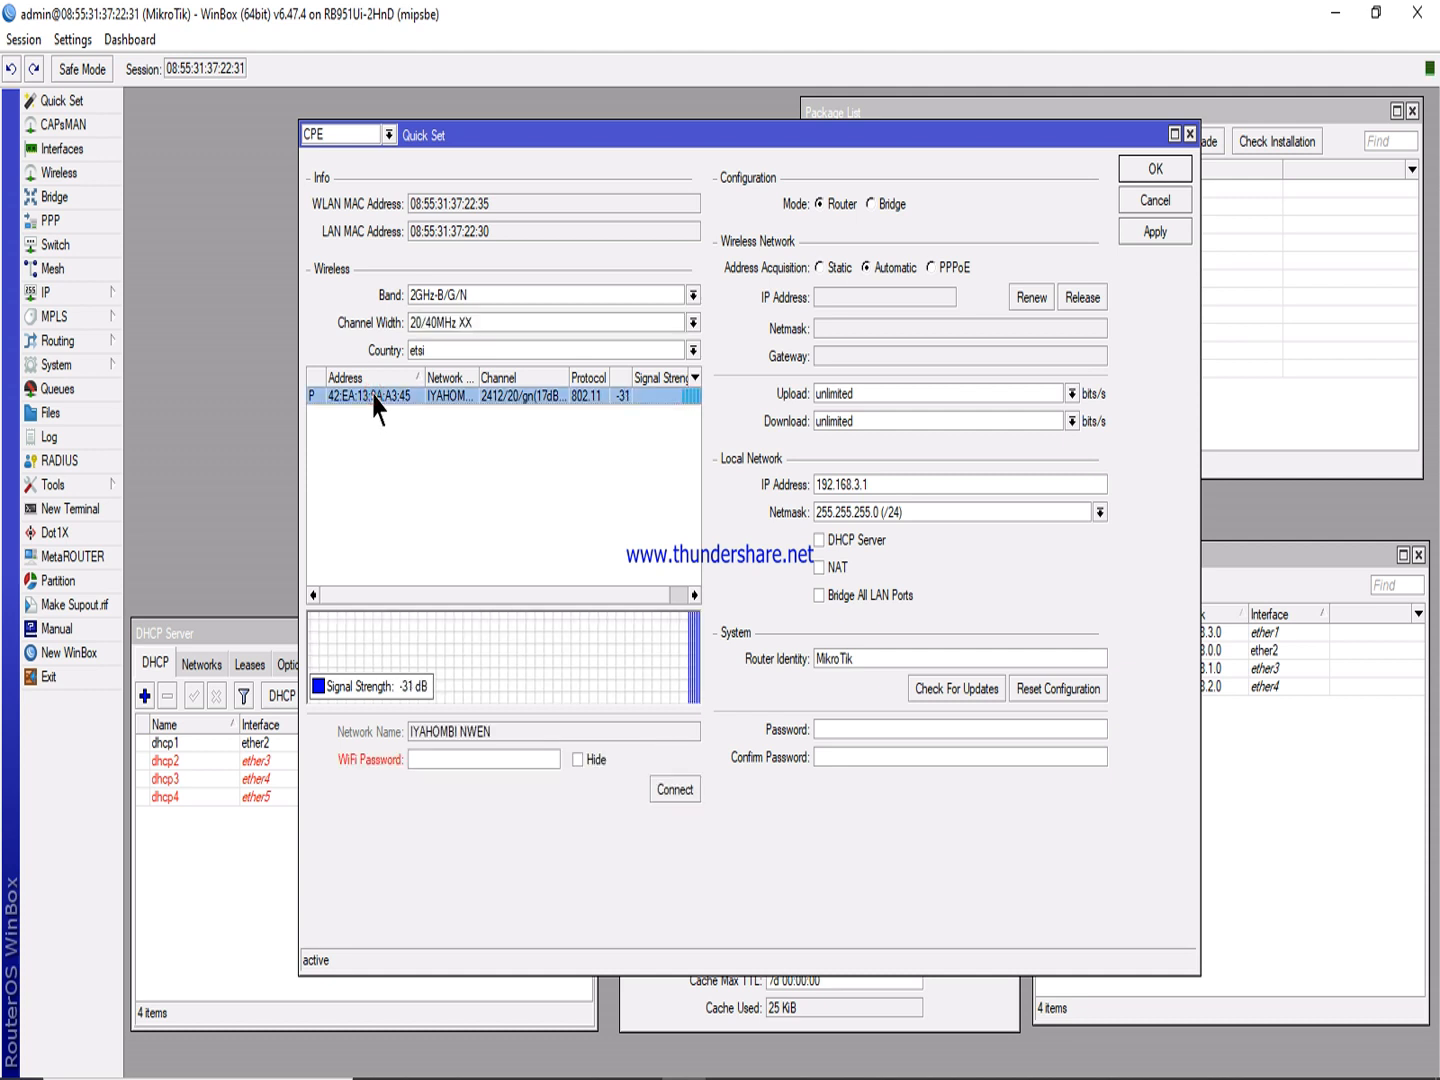
left_click(440, 759)
type("v")
key("BackSpace")
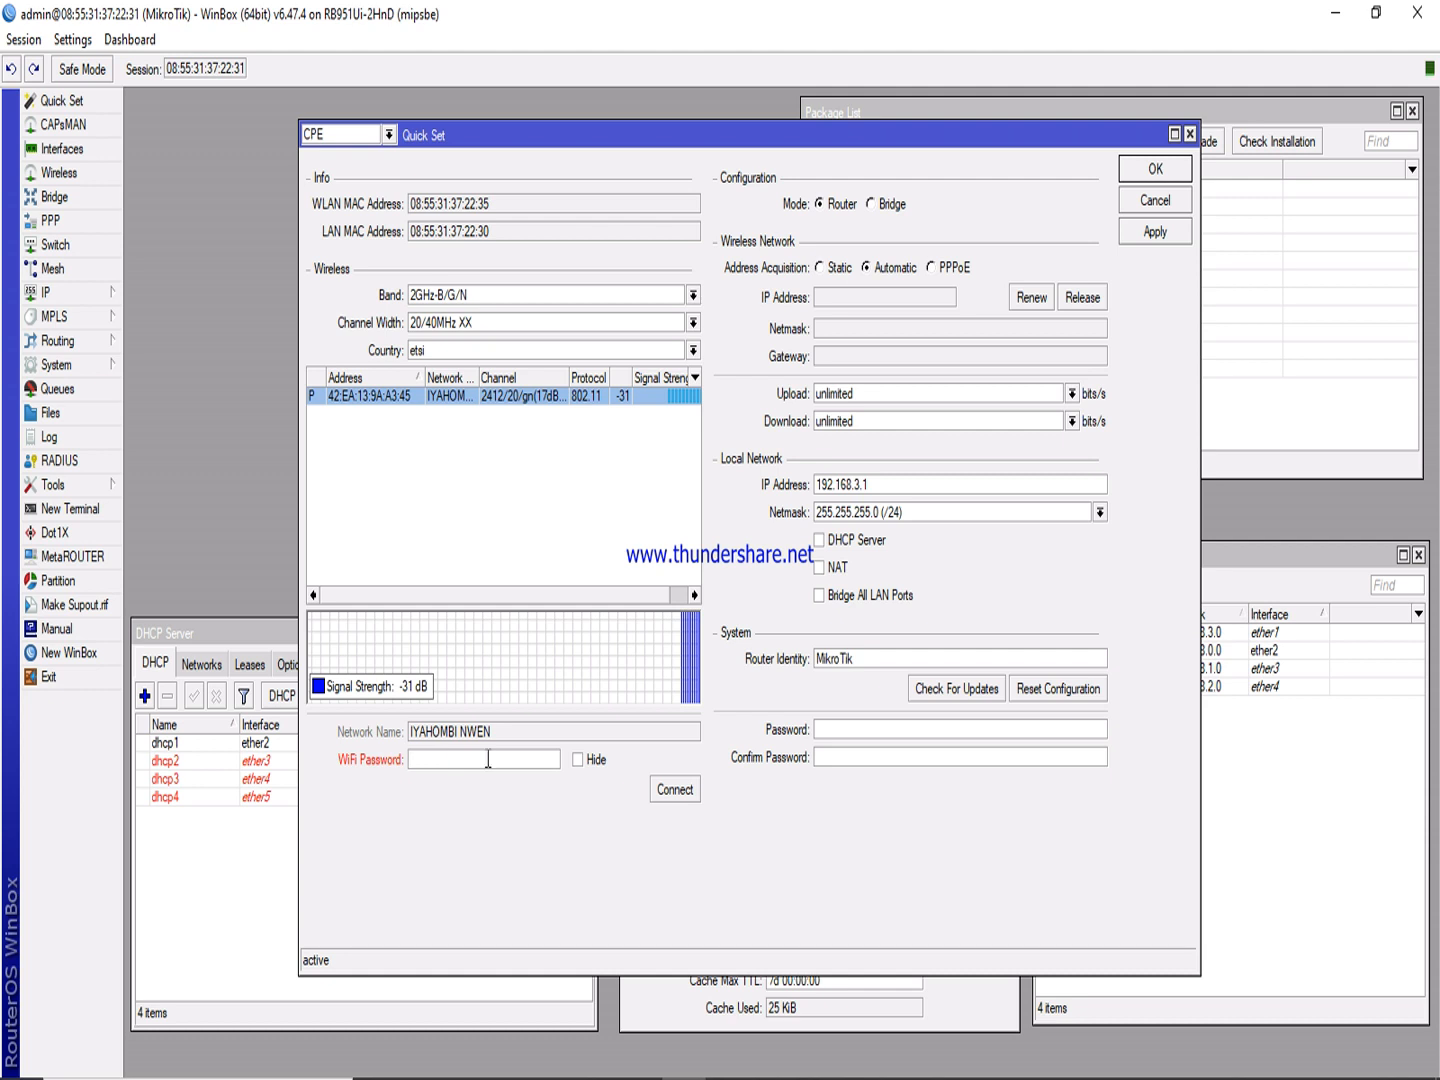
left_click(578, 759)
left_click(504, 757)
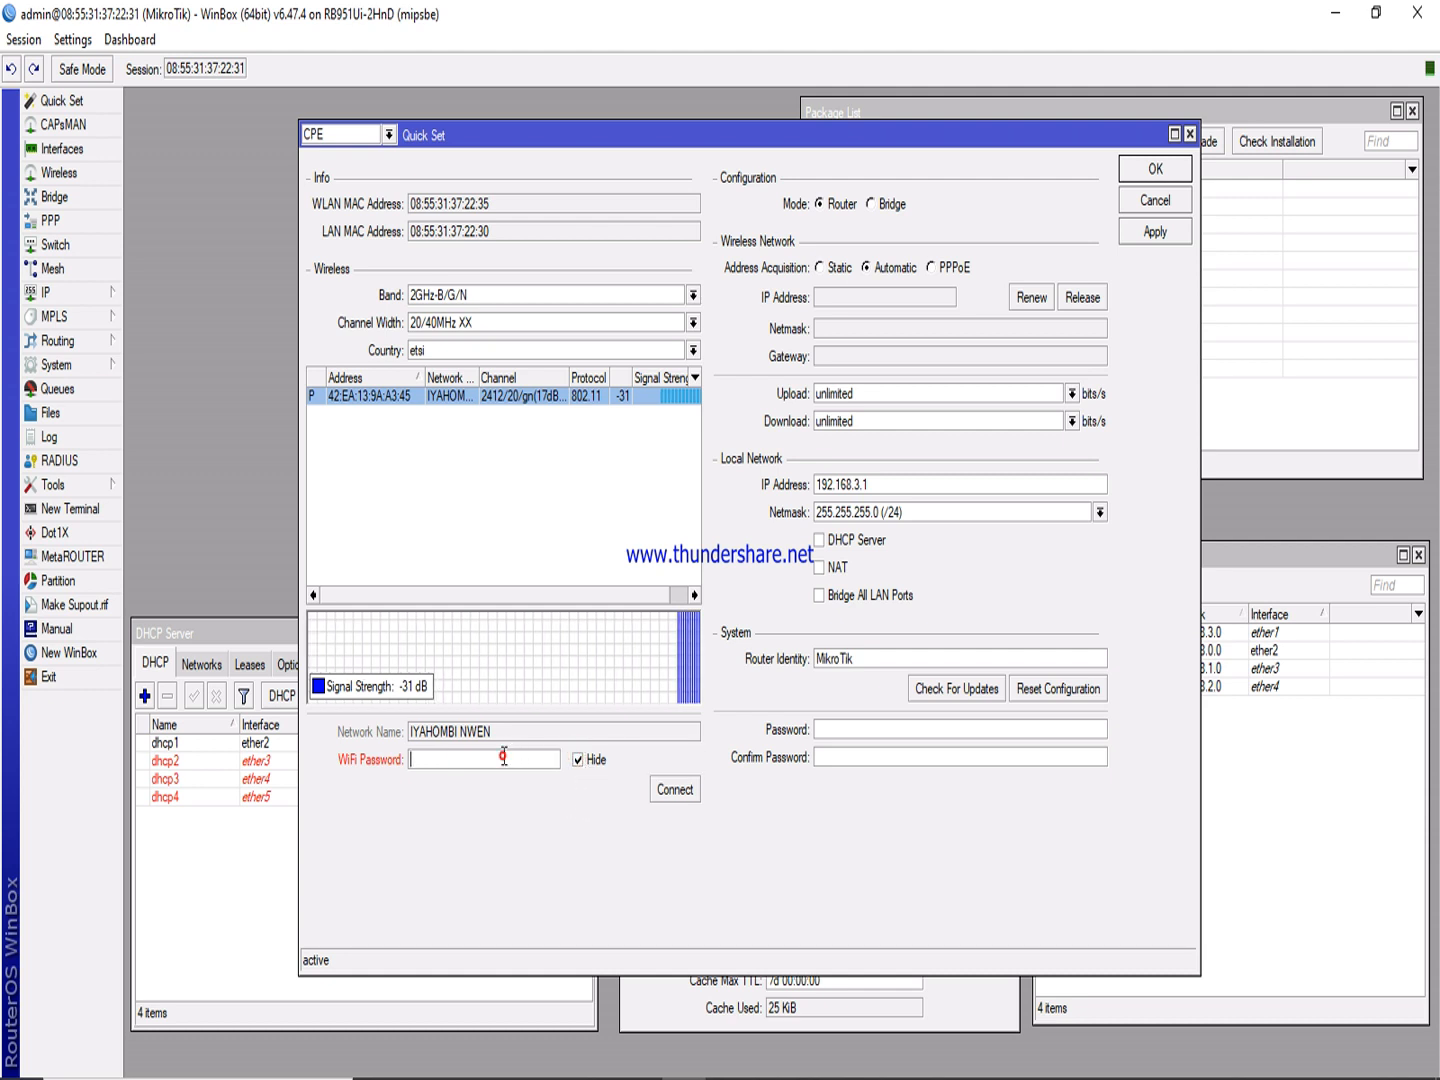
type("********")
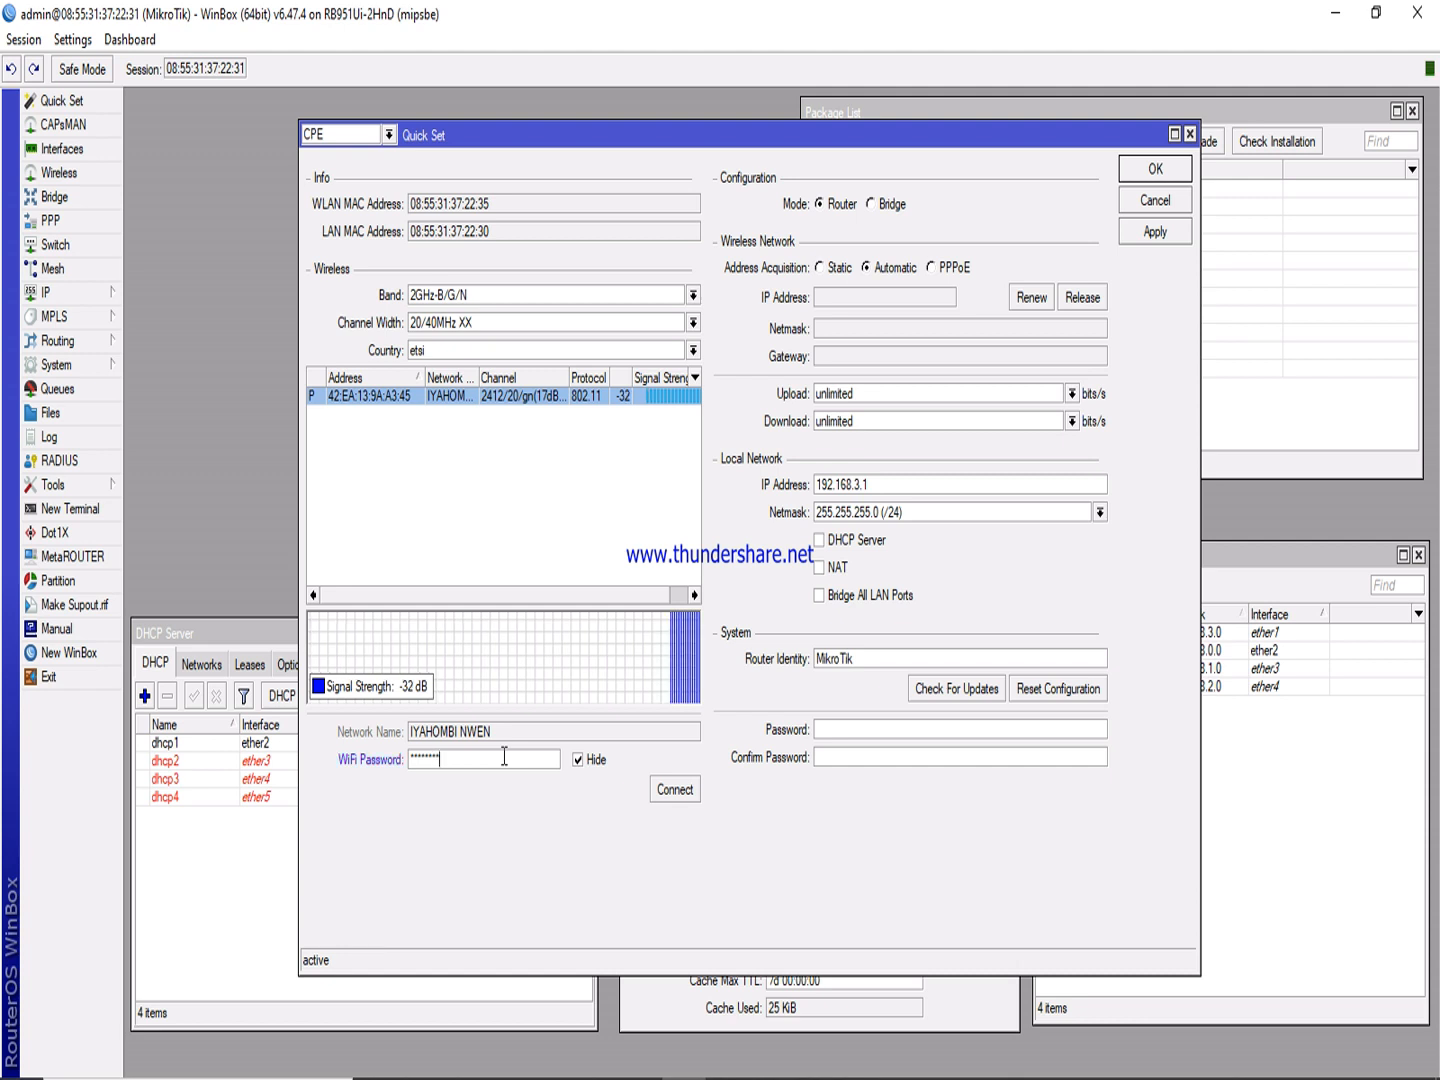
left_click(668, 792)
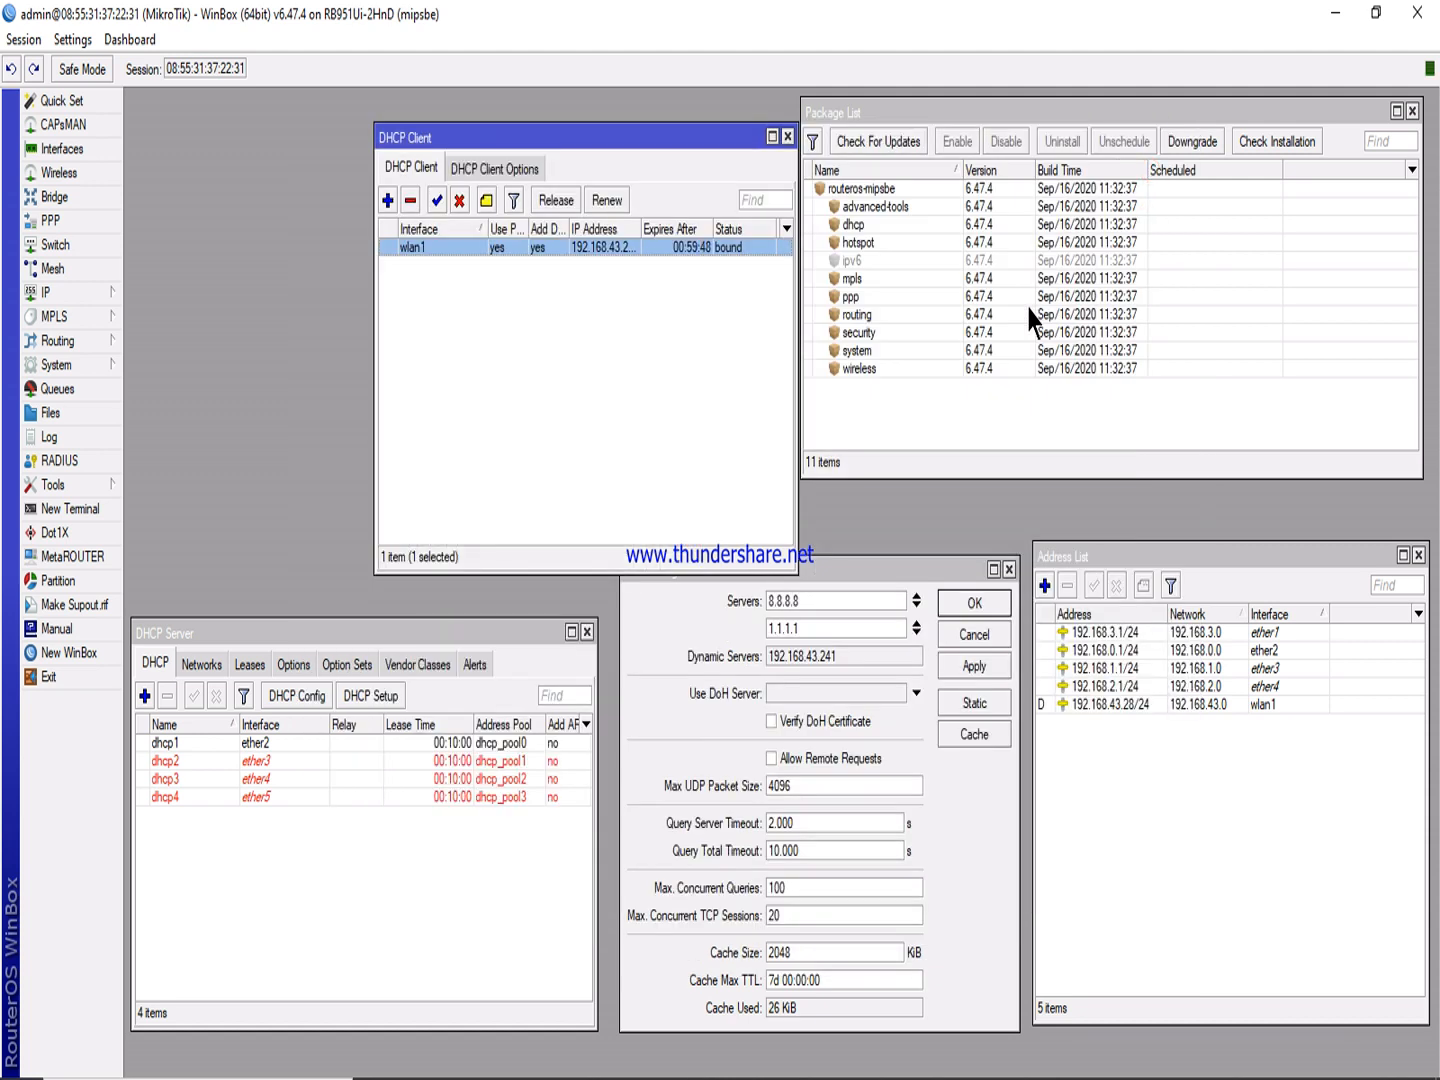
left_click(544, 402)
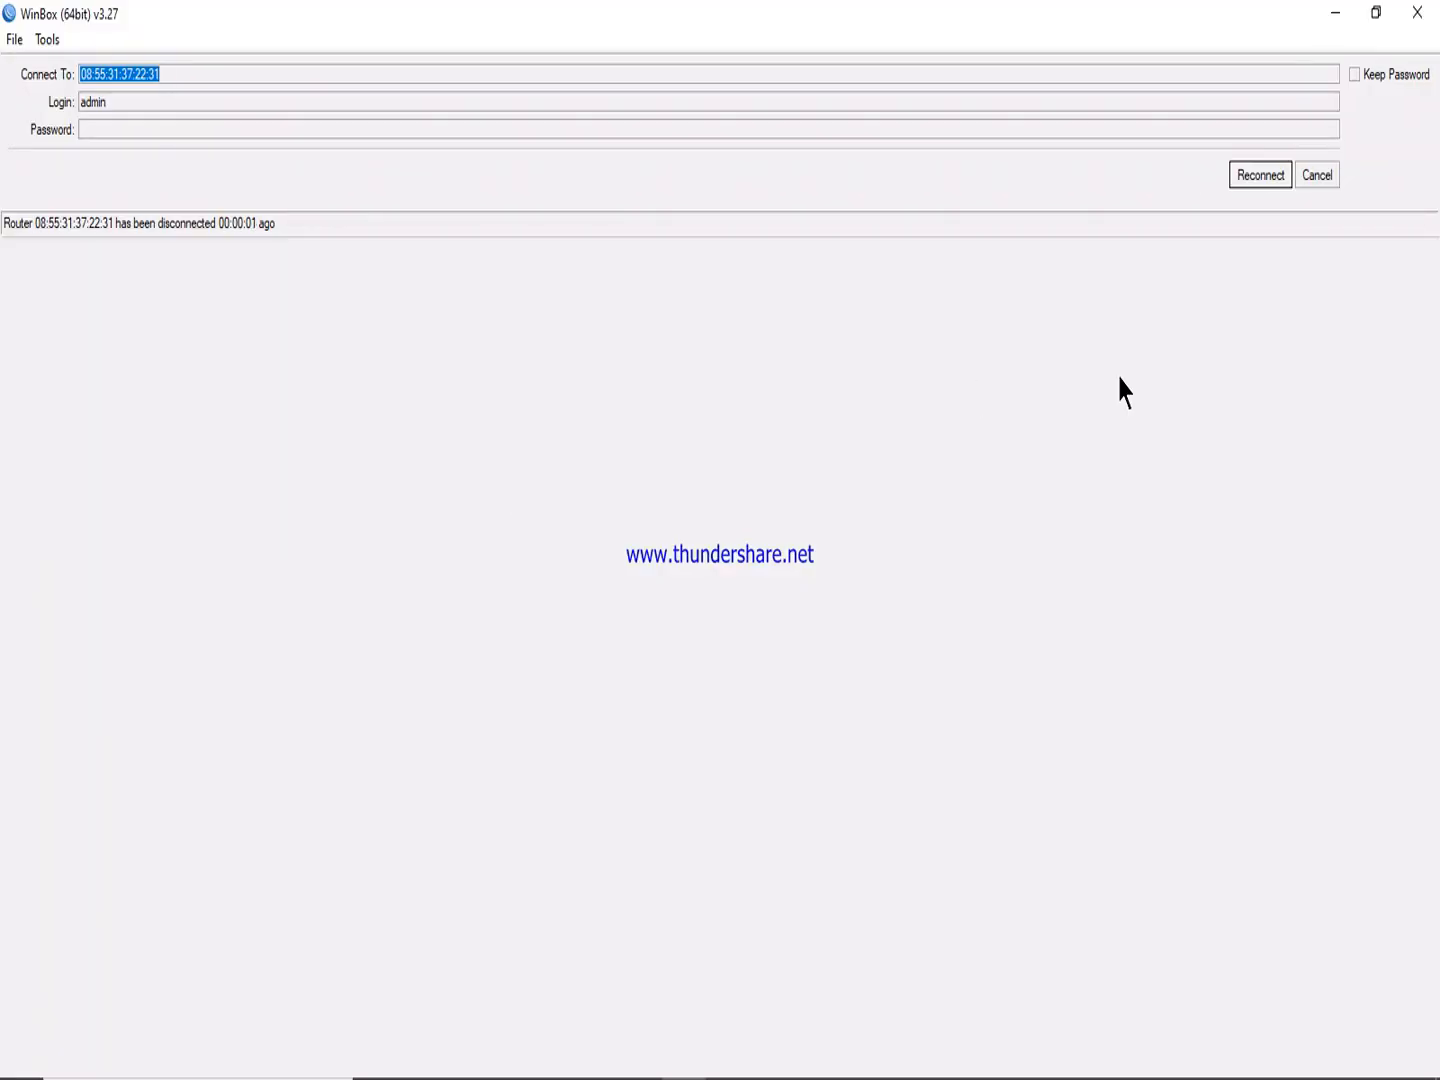
Cancel the automatic reconnection, refresh the neighbor list, log back in to the router at 192.168.0.1, and shift the DHCP Client window away from the Package List.
left_click(1320, 177)
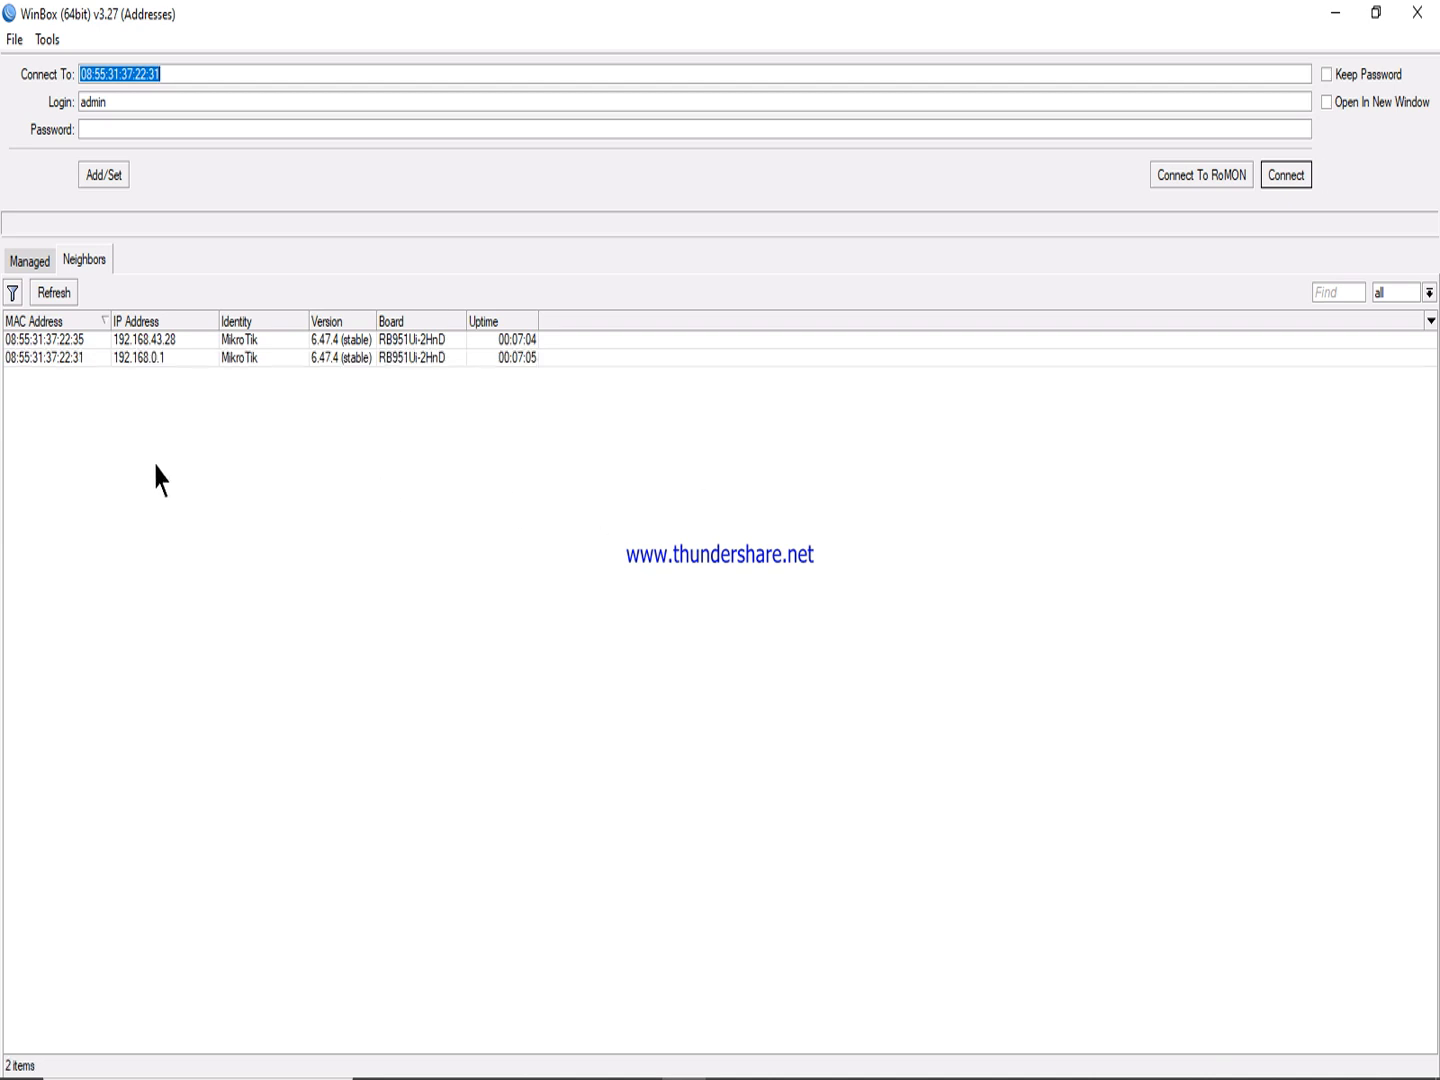
left_click(53, 294)
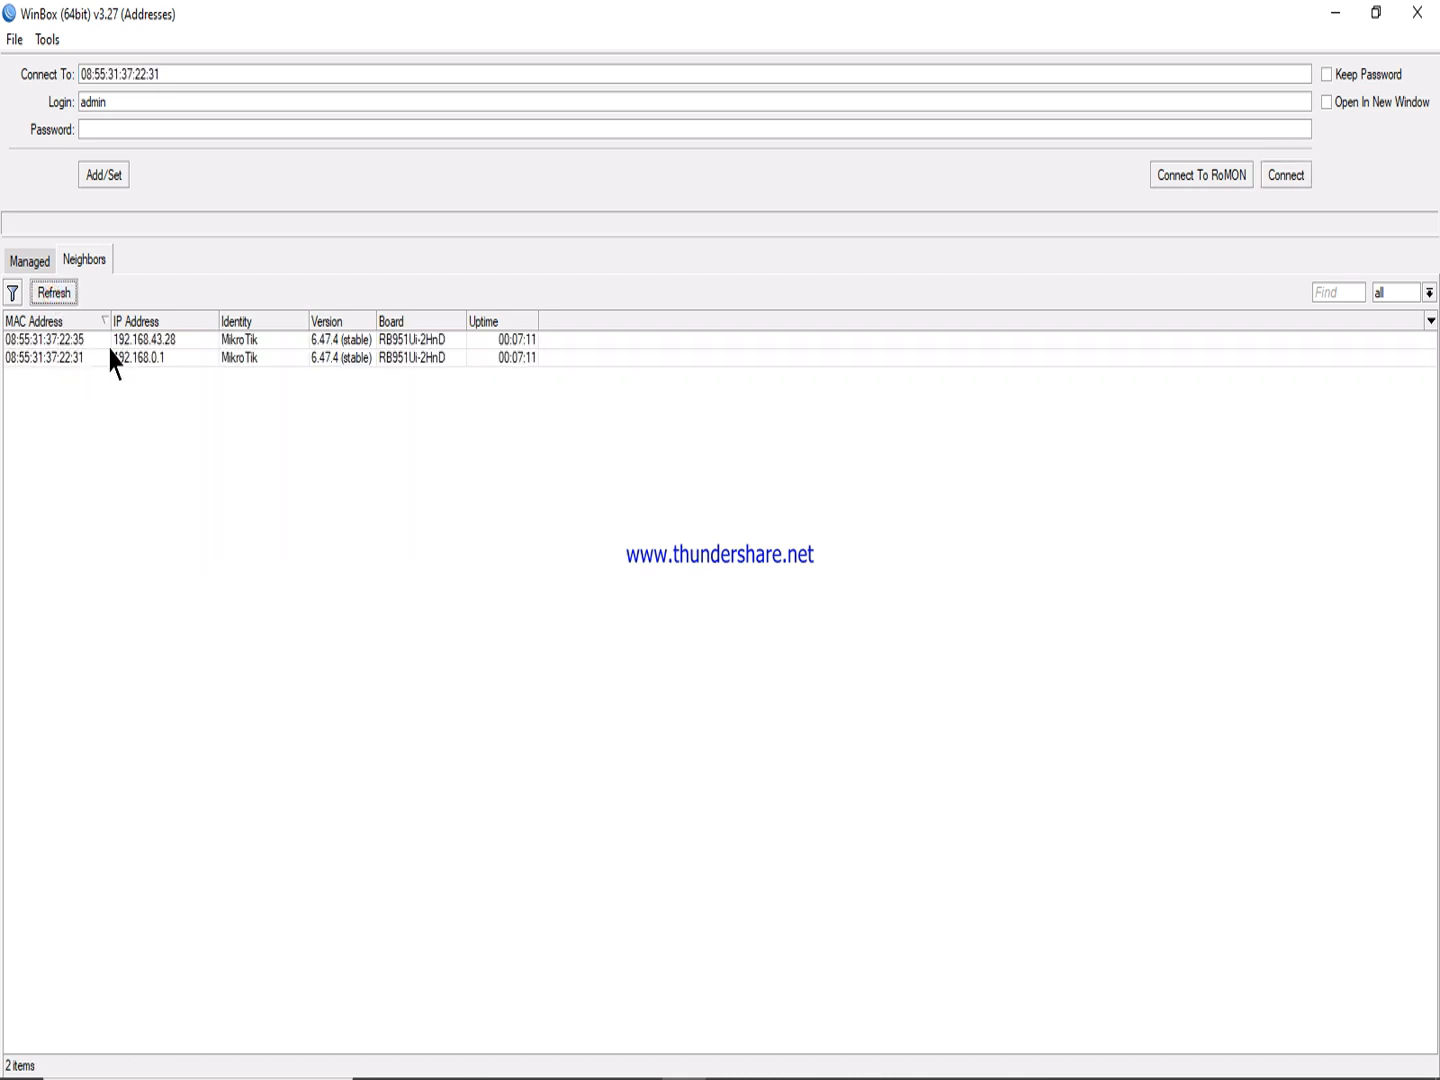
left_click(60, 358)
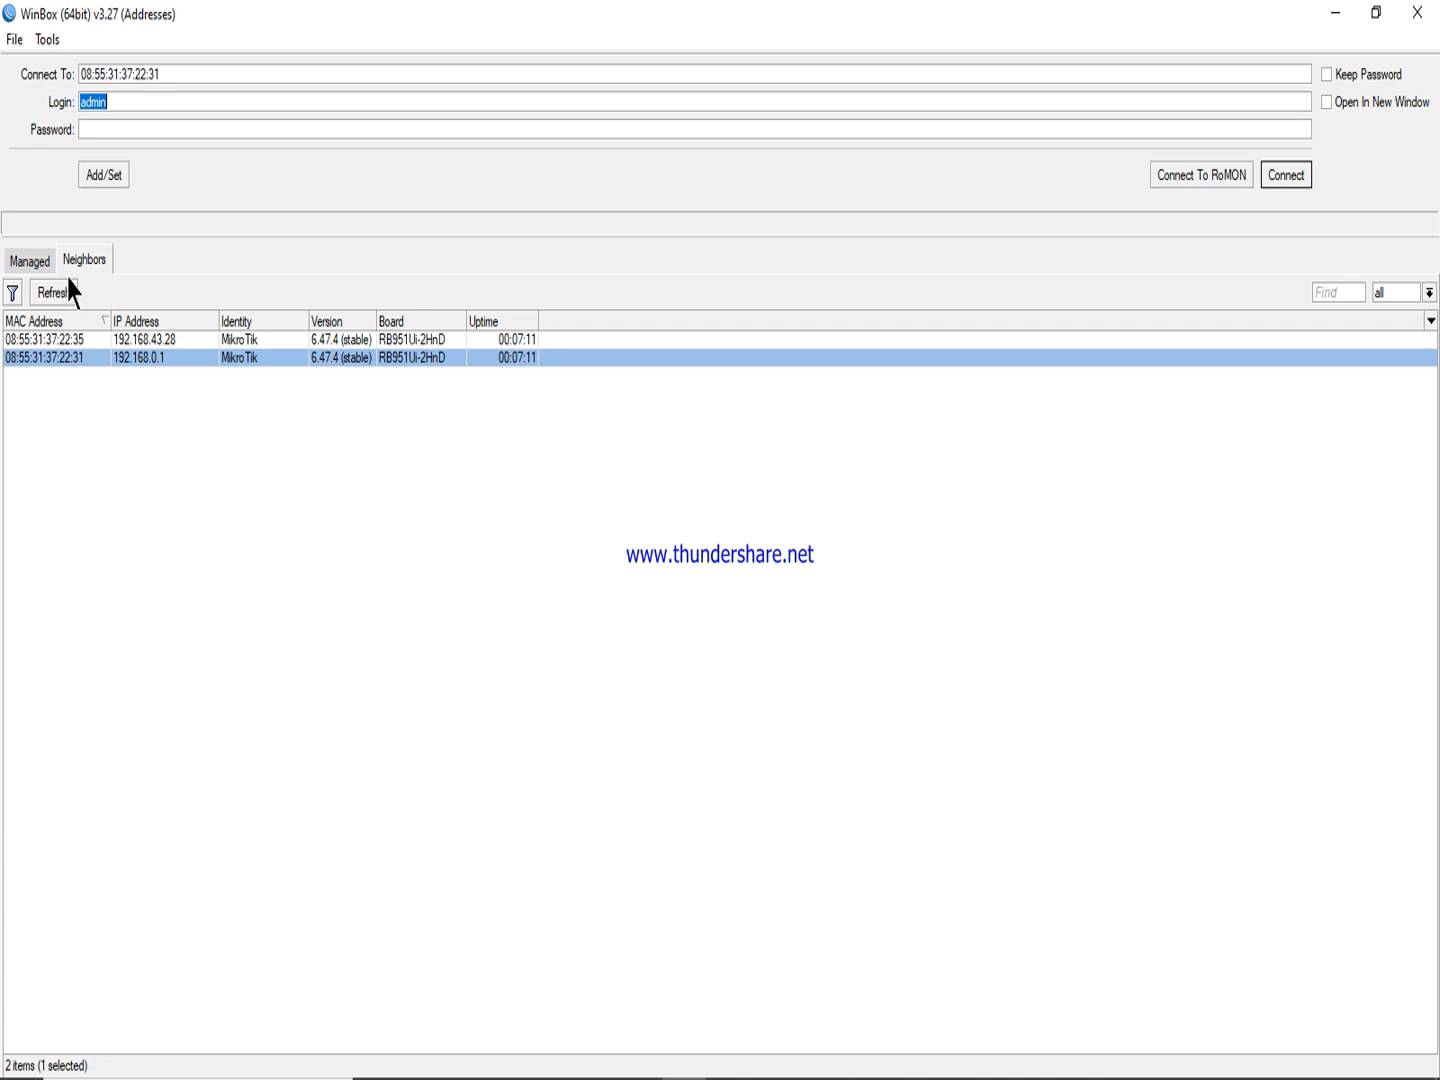
left_click(1283, 177)
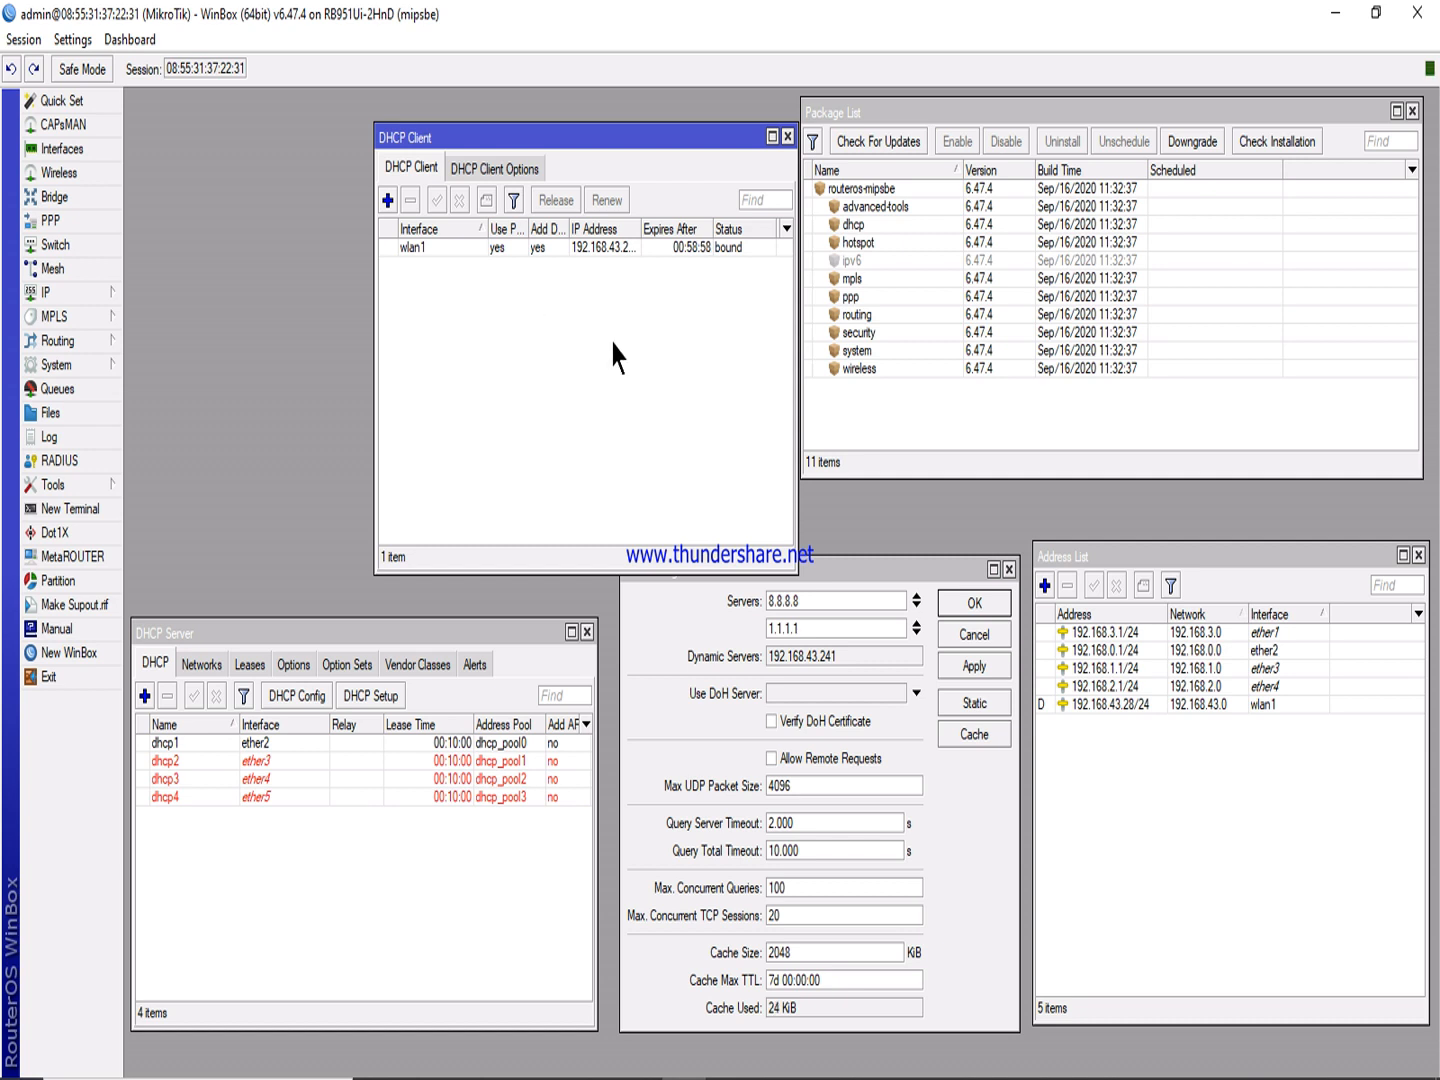
left_click_drag(567, 139, 527, 137)
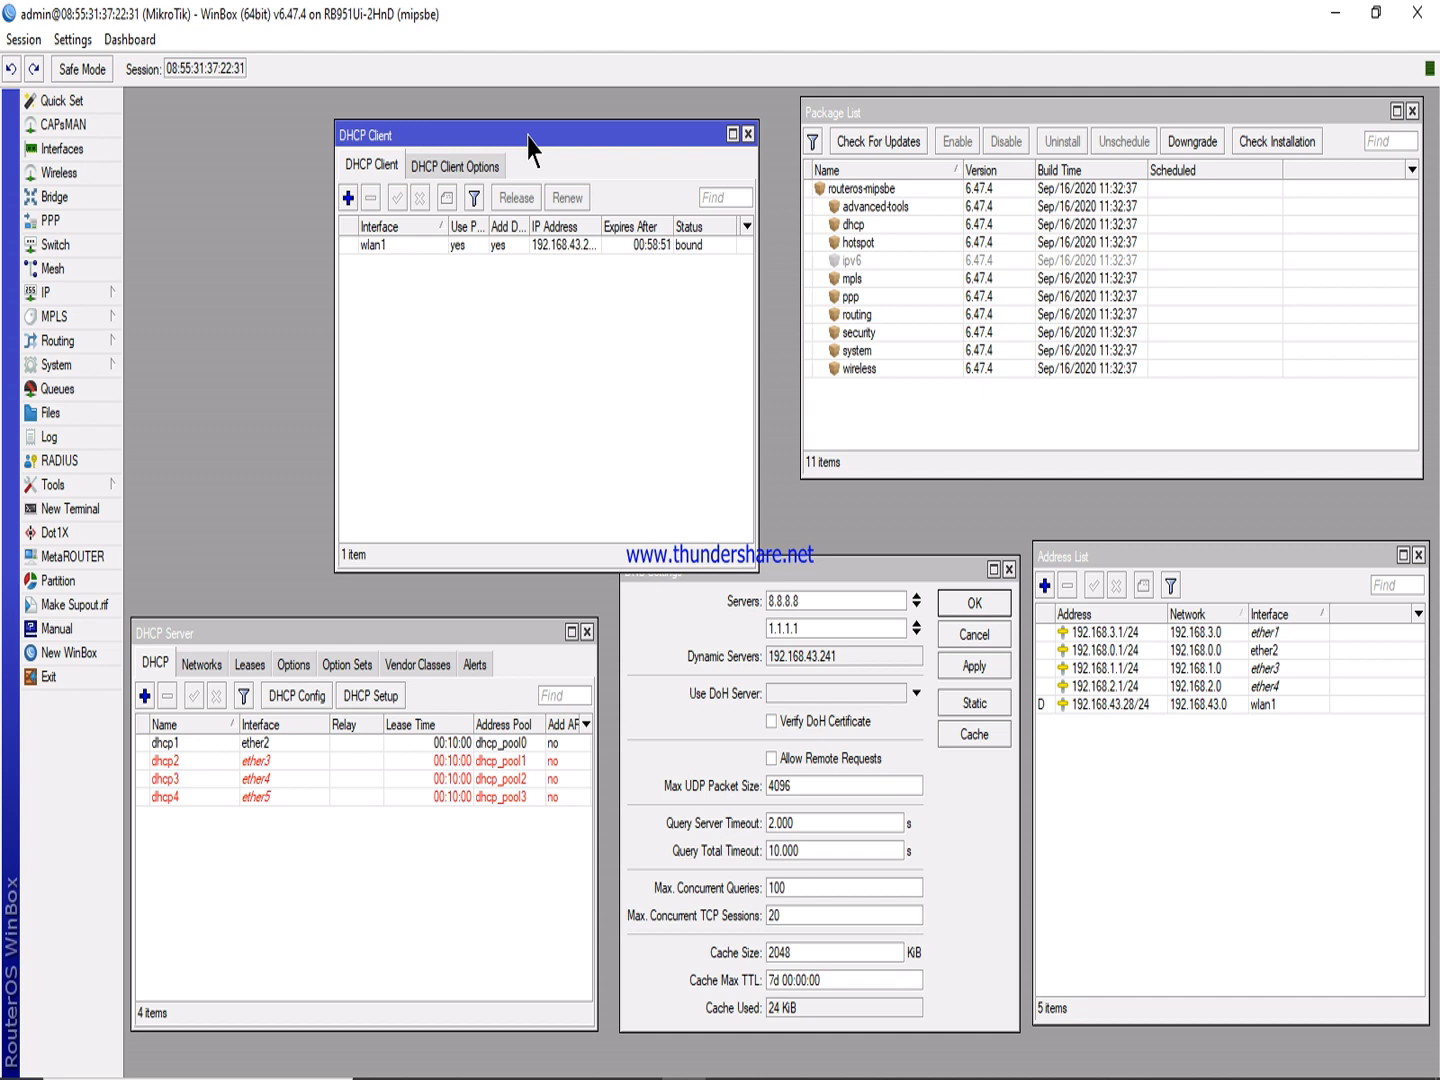
left_click(79, 294)
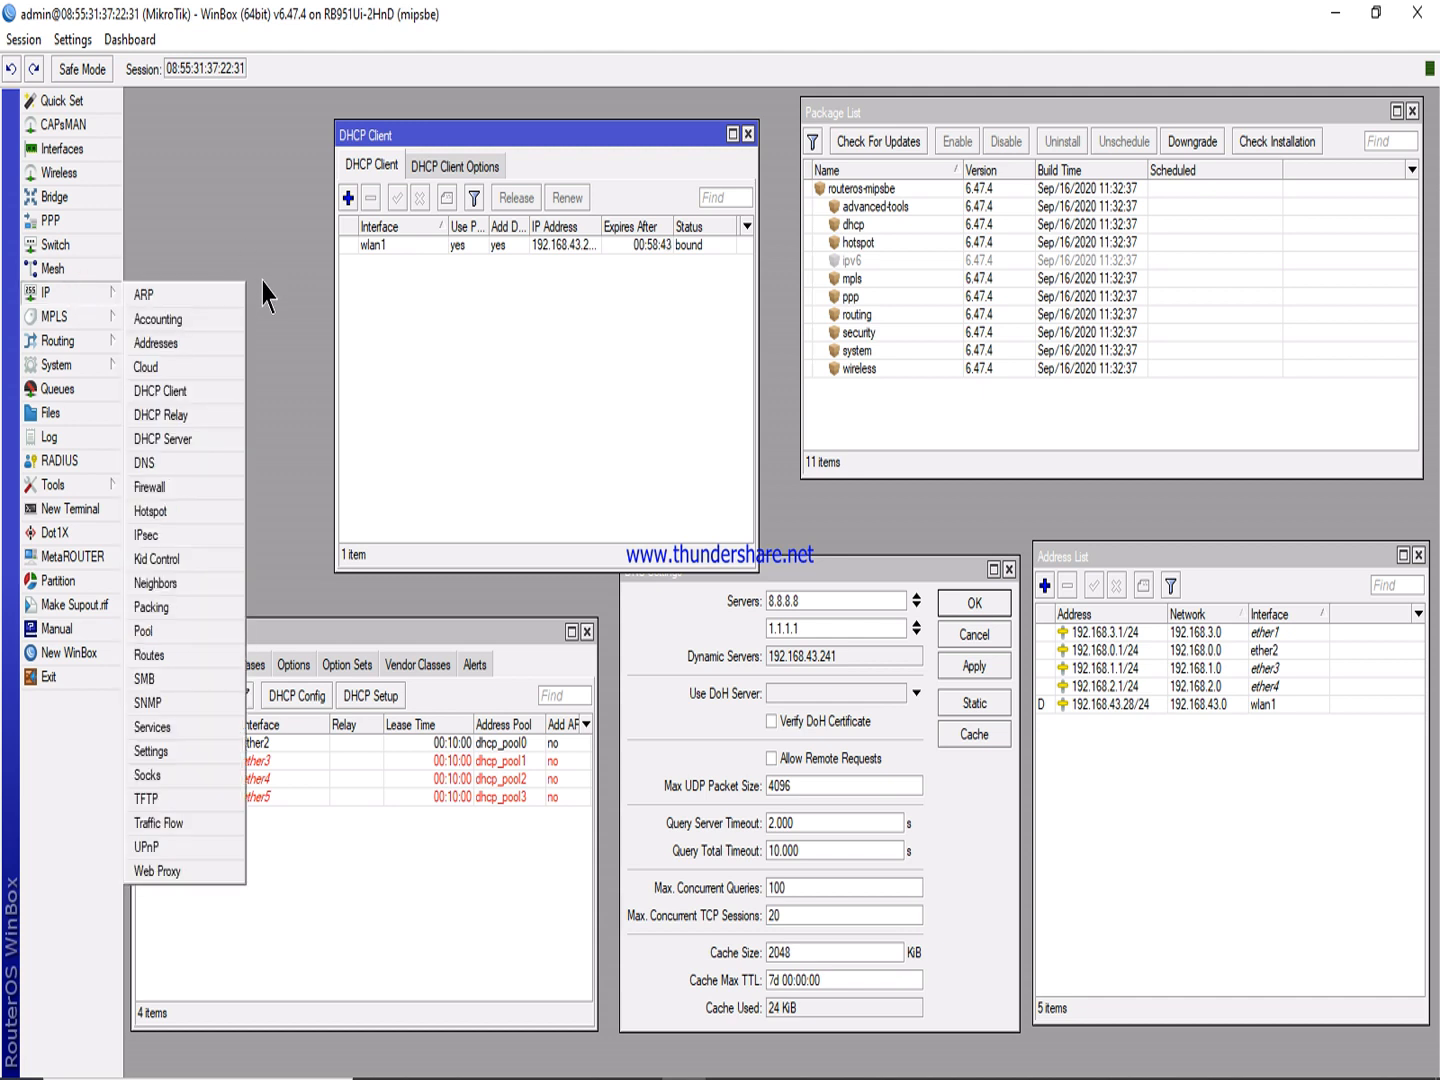
left_click(272, 367)
left_click(80, 490)
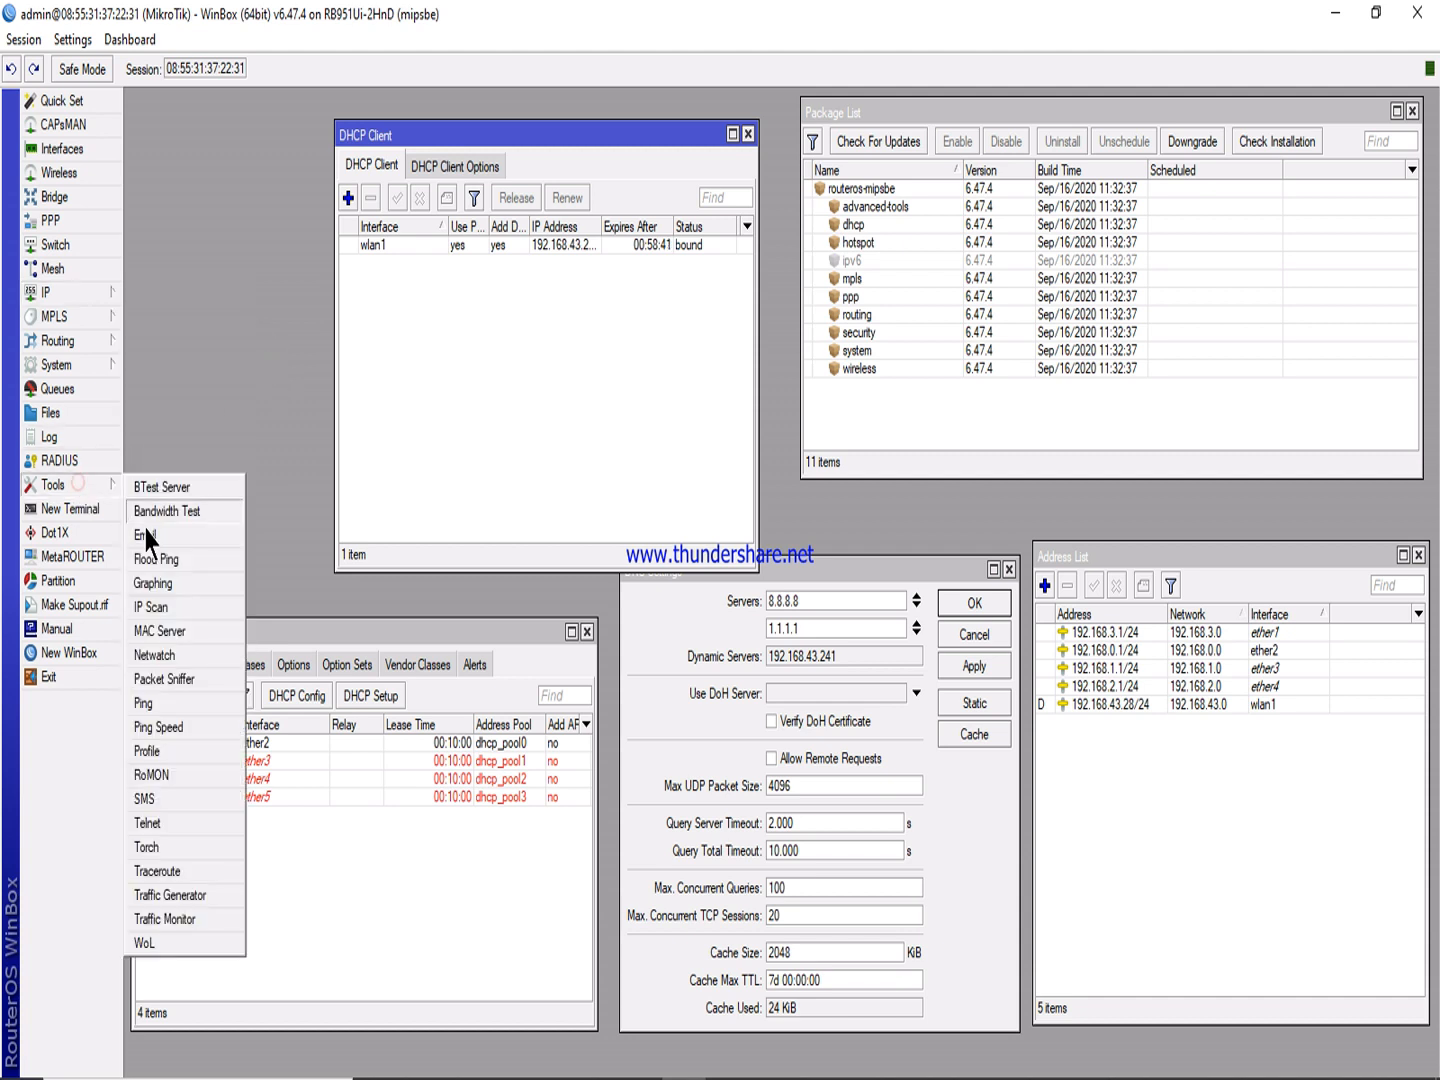
left_click(150, 703)
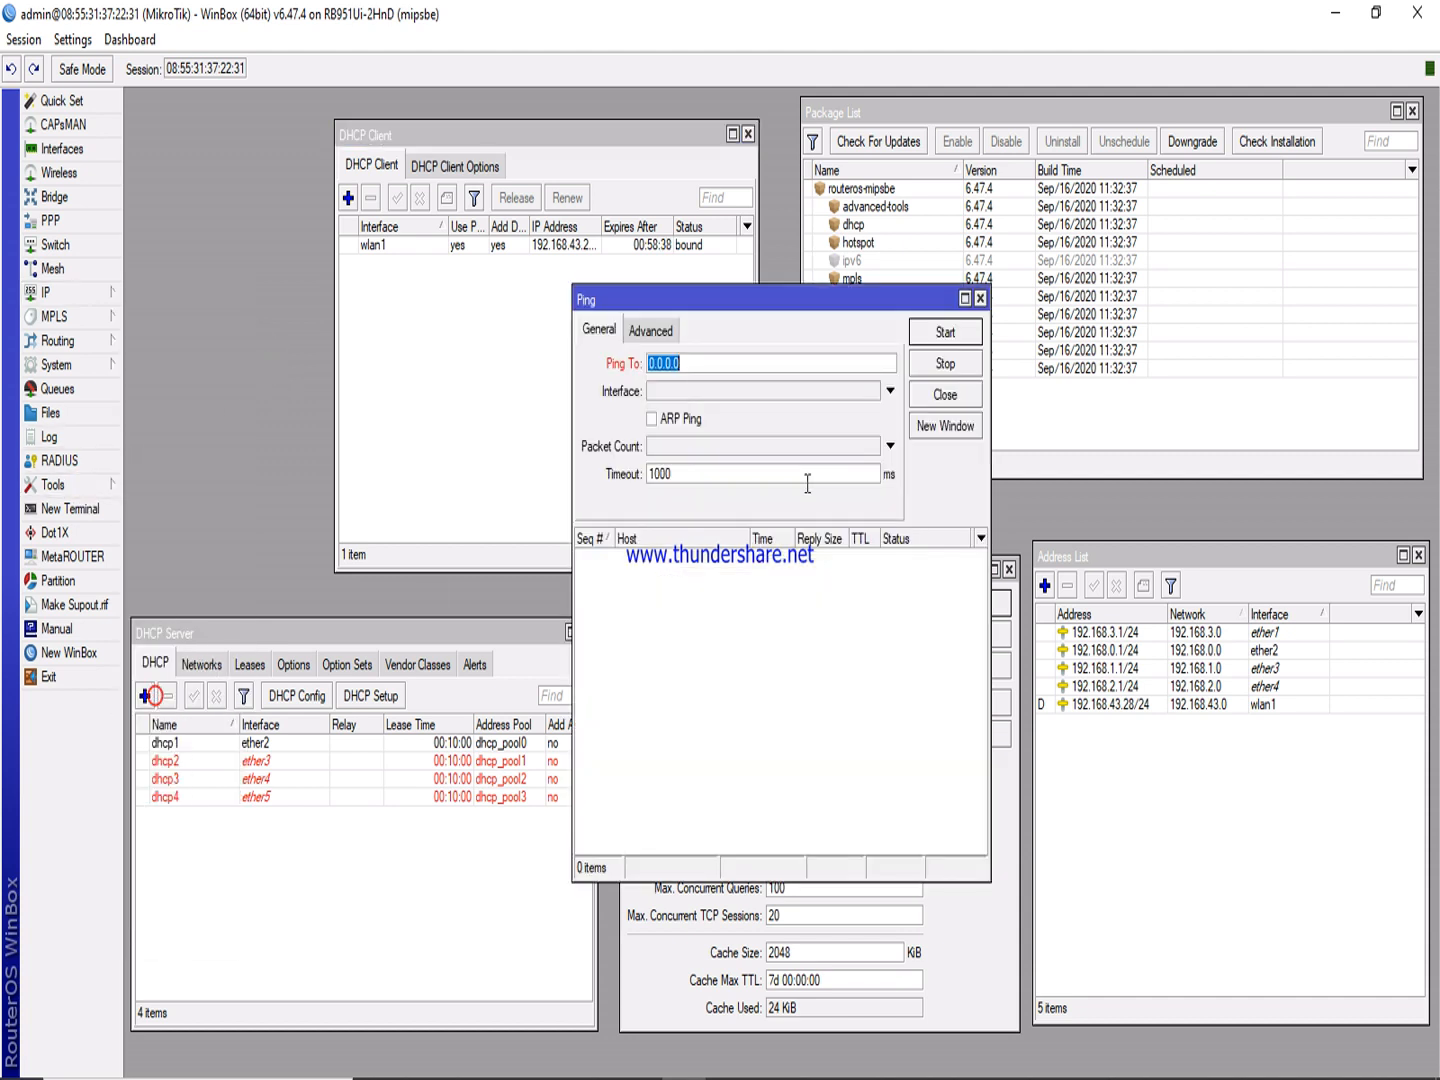
type("1")
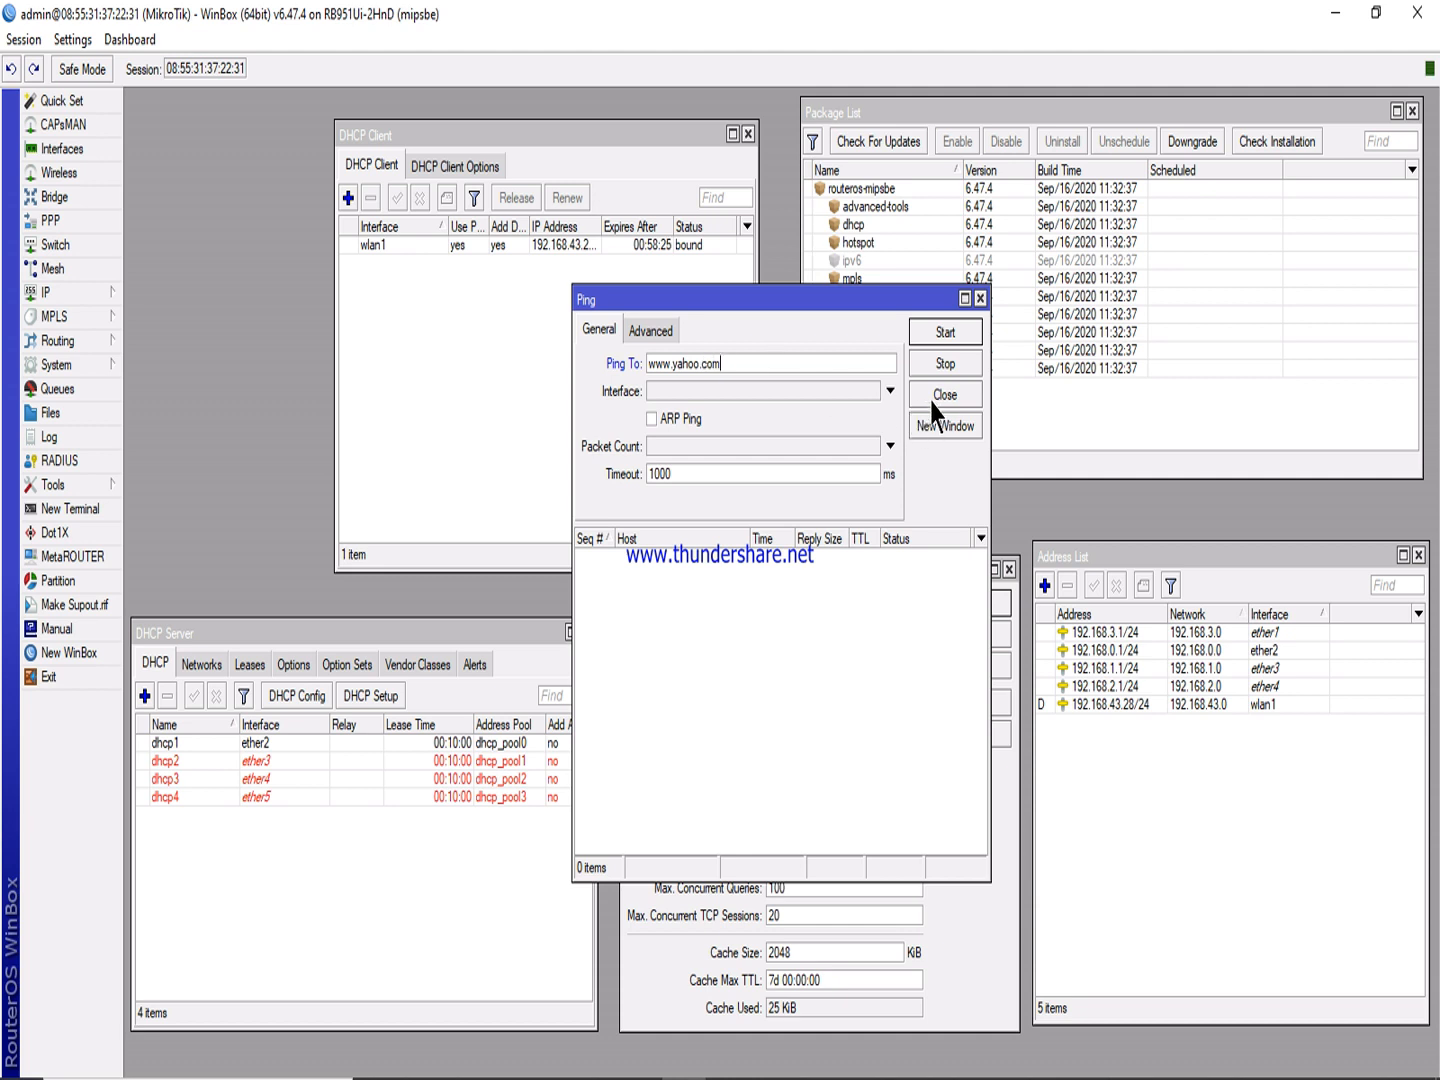
left_click(926, 331)
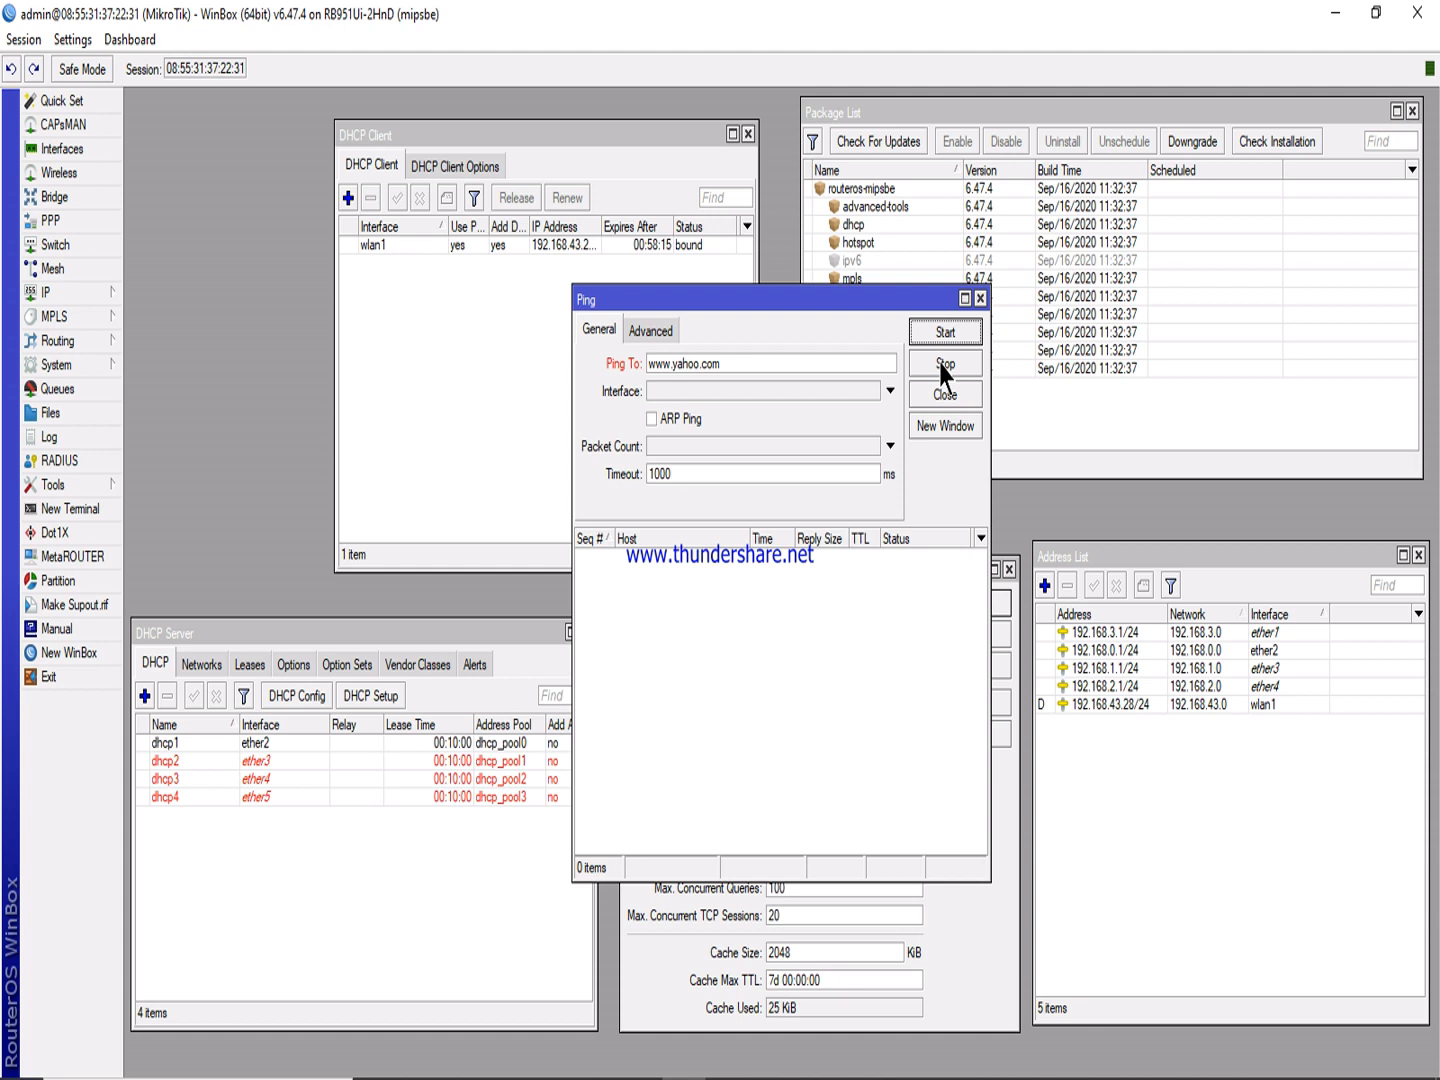
left_click(941, 366)
left_click(980, 298)
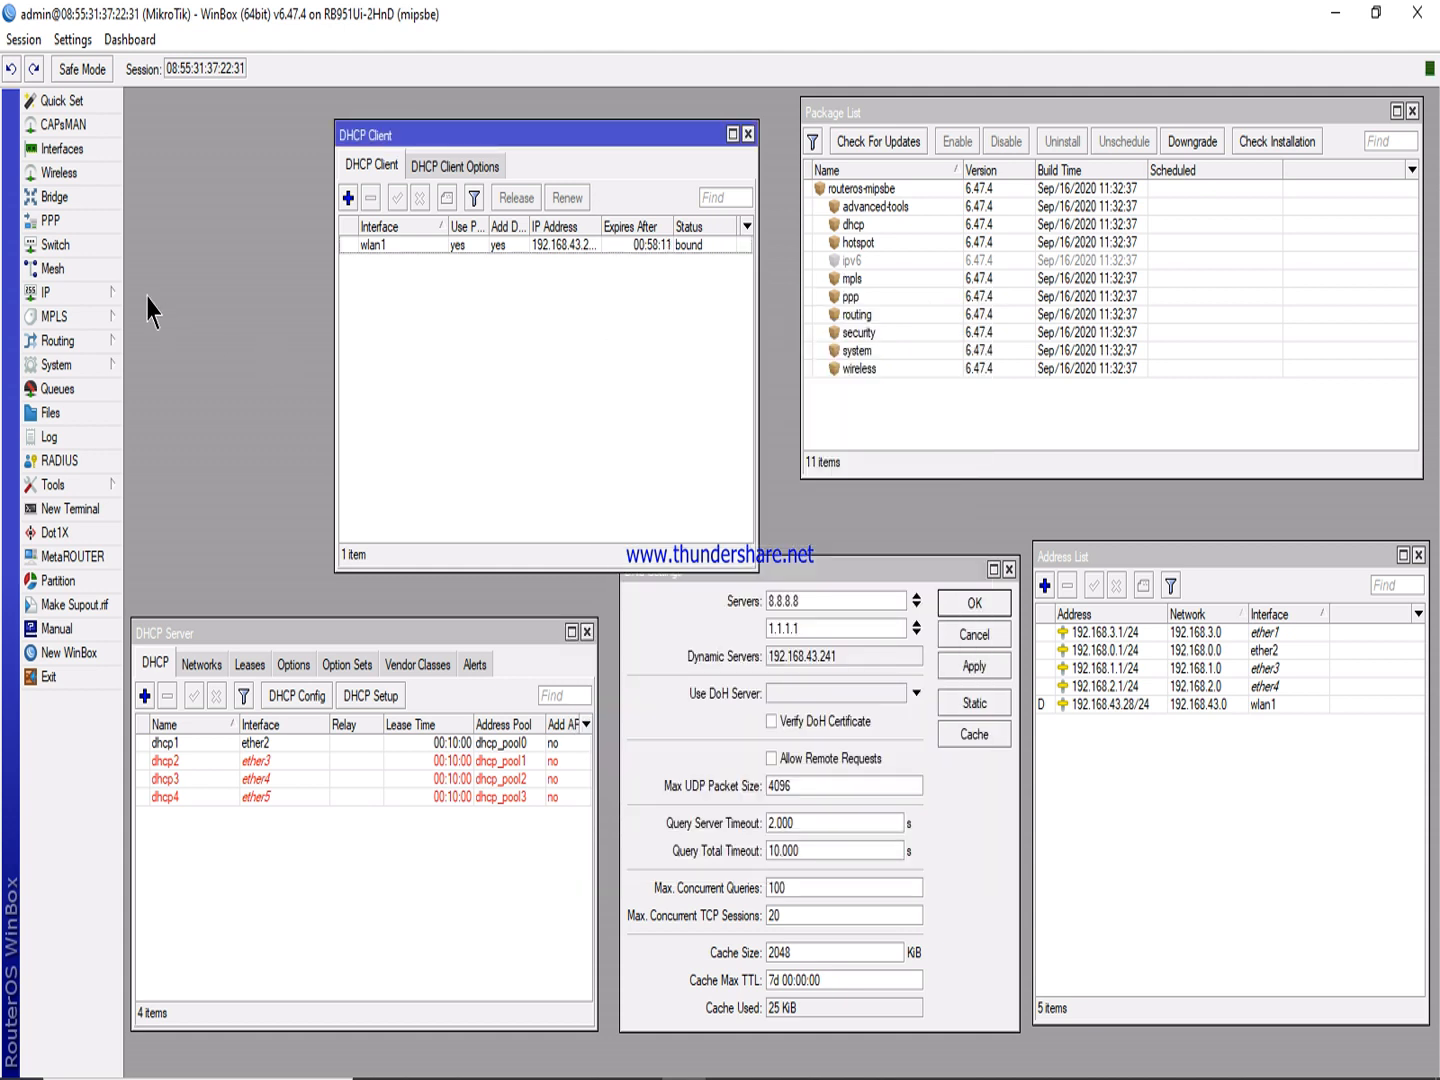
left_click(80, 292)
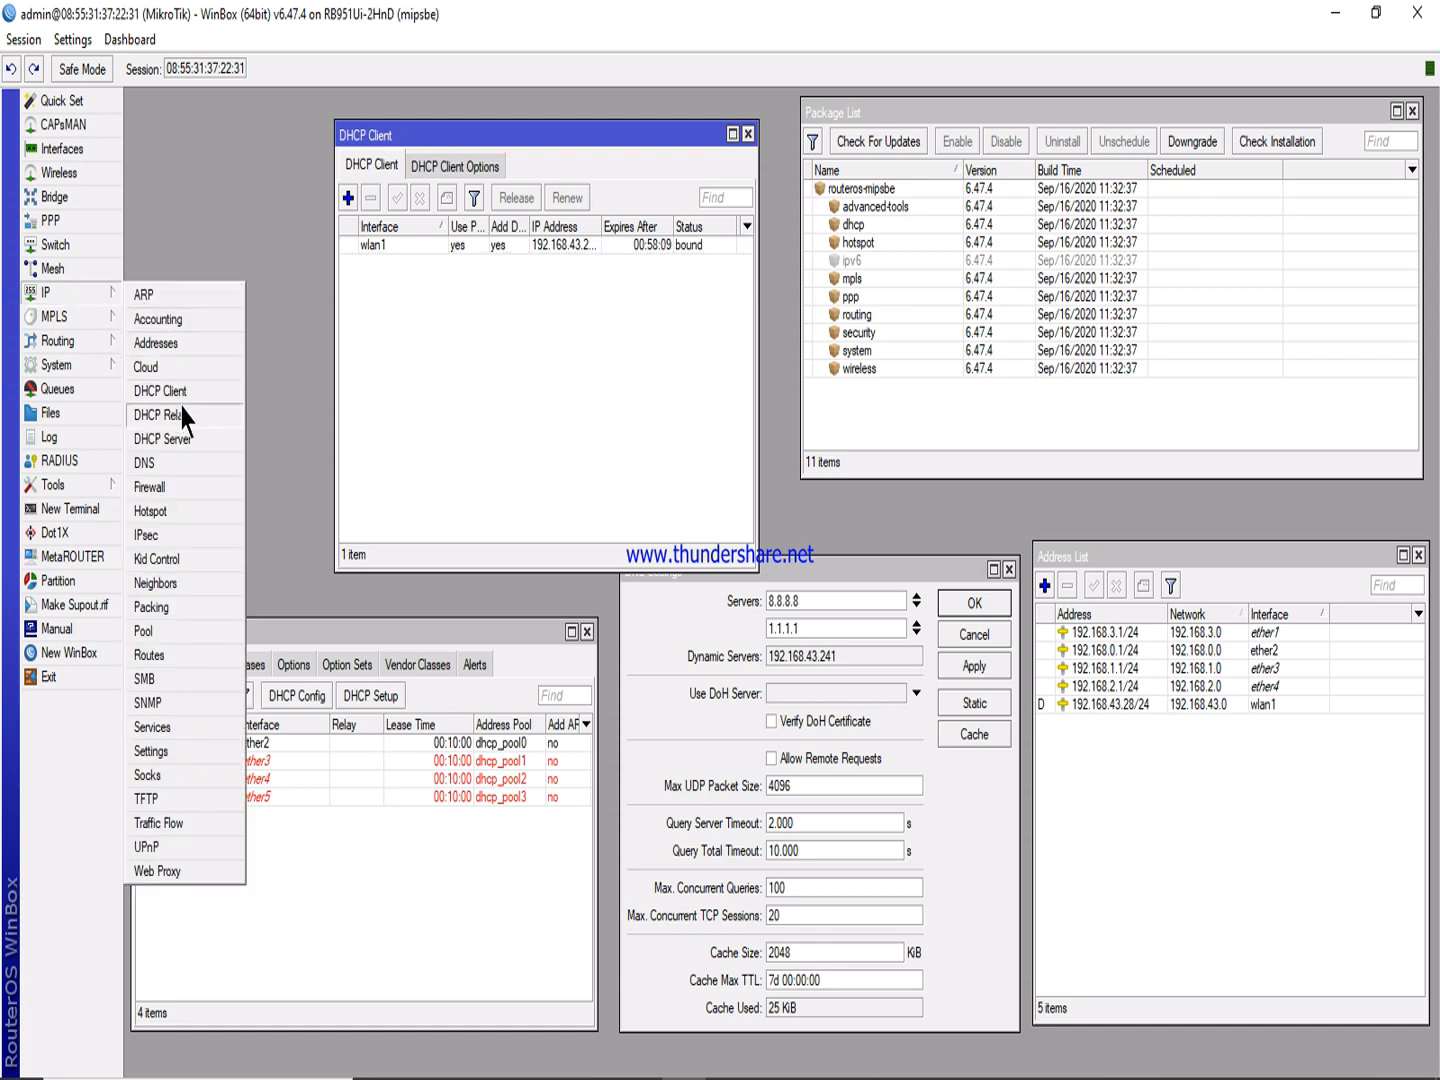
left_click(162, 487)
left_click(455, 403)
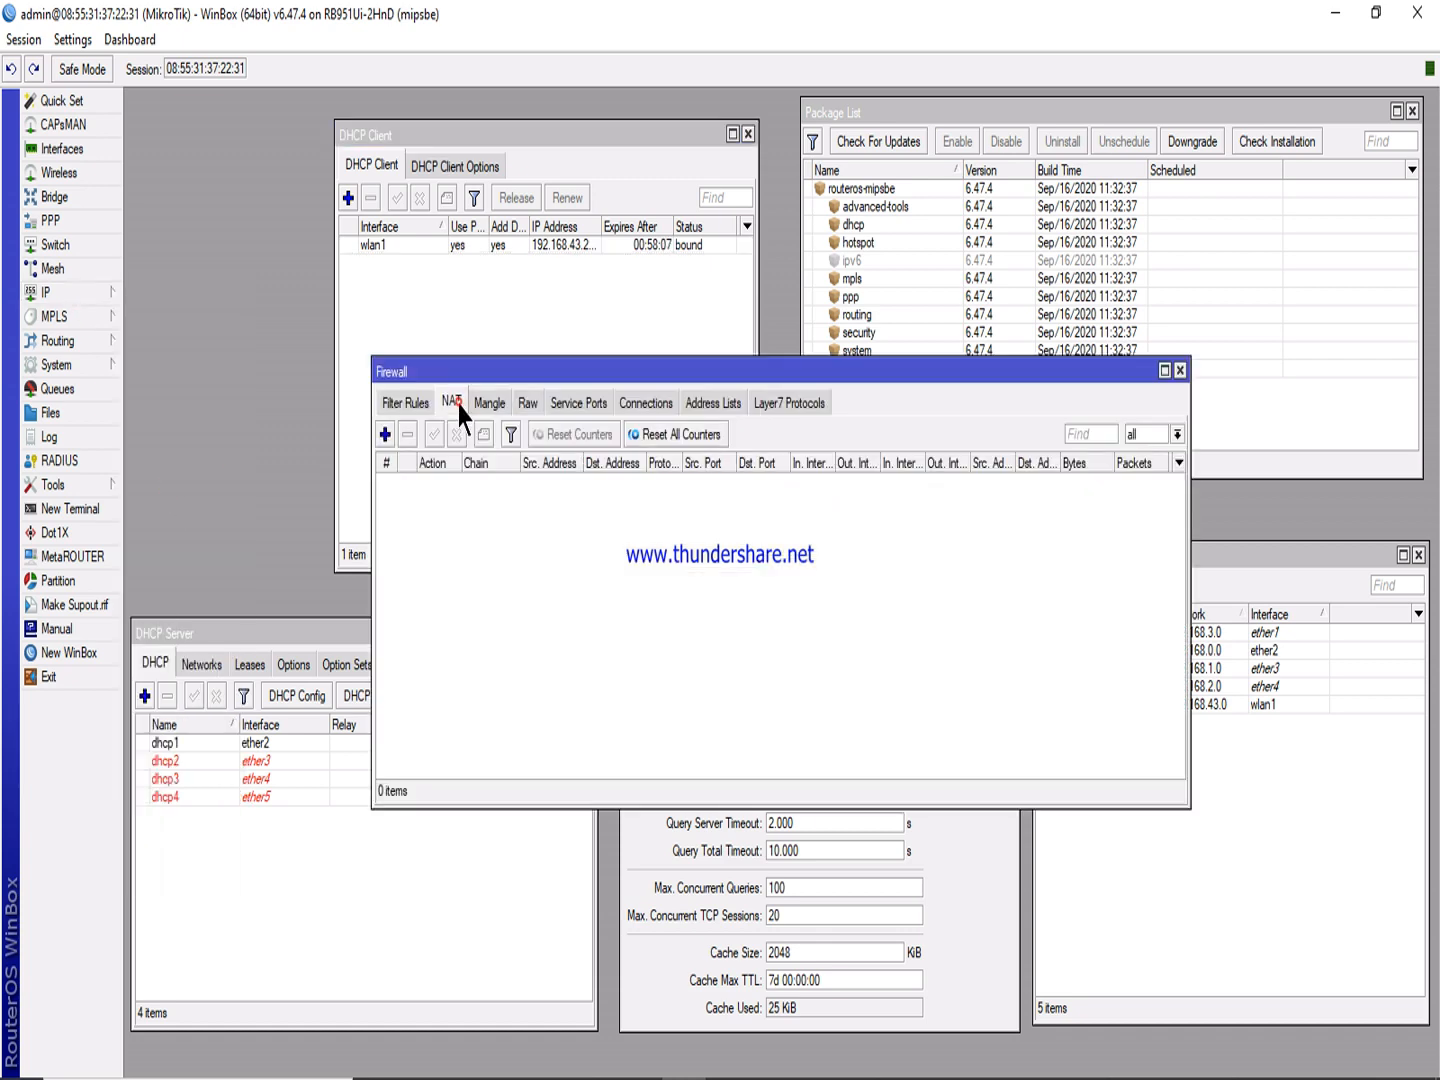
left_click(385, 434)
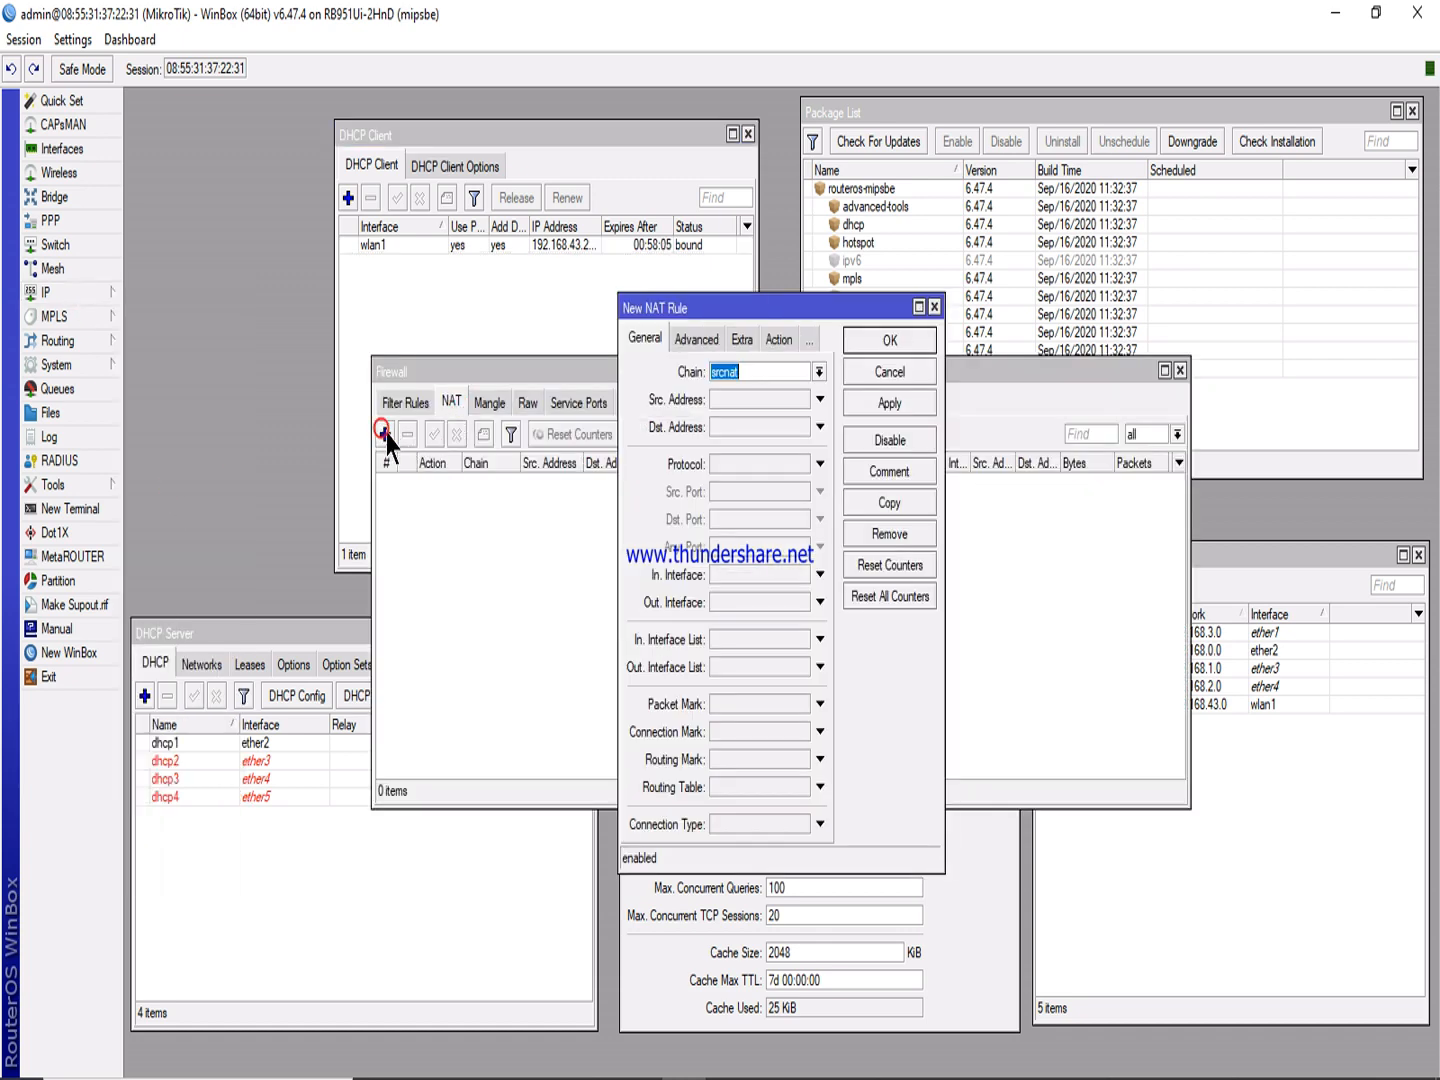
left_click(889, 372)
left_click(405, 401)
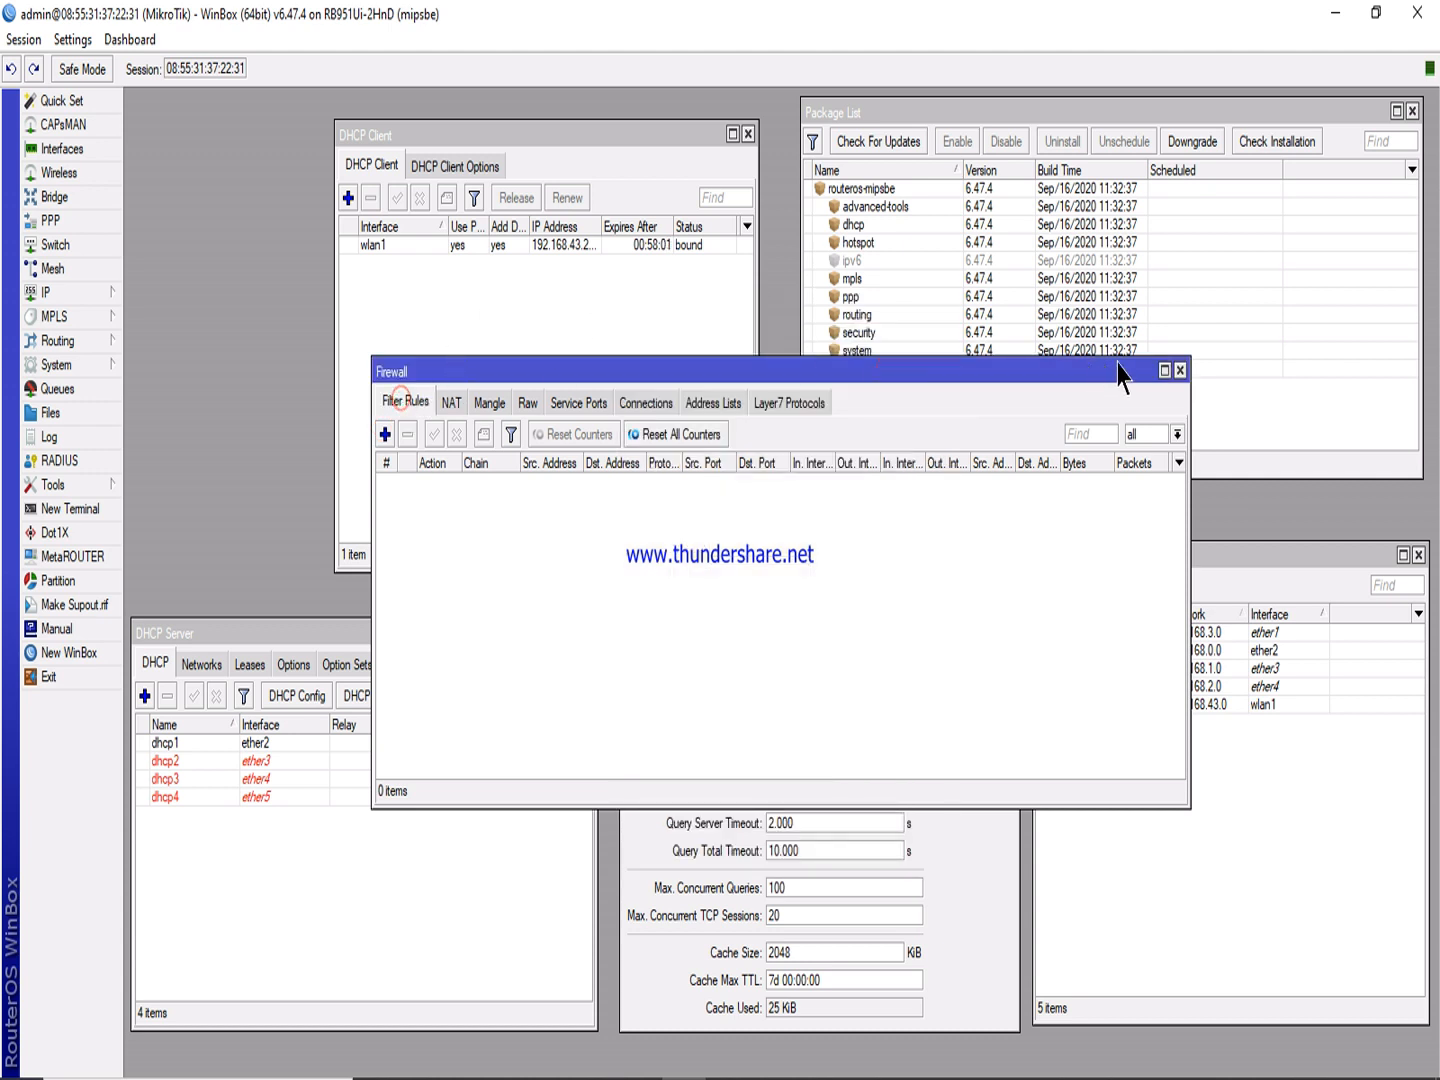
left_click(1180, 370)
Close the router session, try one through IP address 192.168.0.1, and return to a session through MAC address 08:55:31:37:22:31.
left_click(1417, 12)
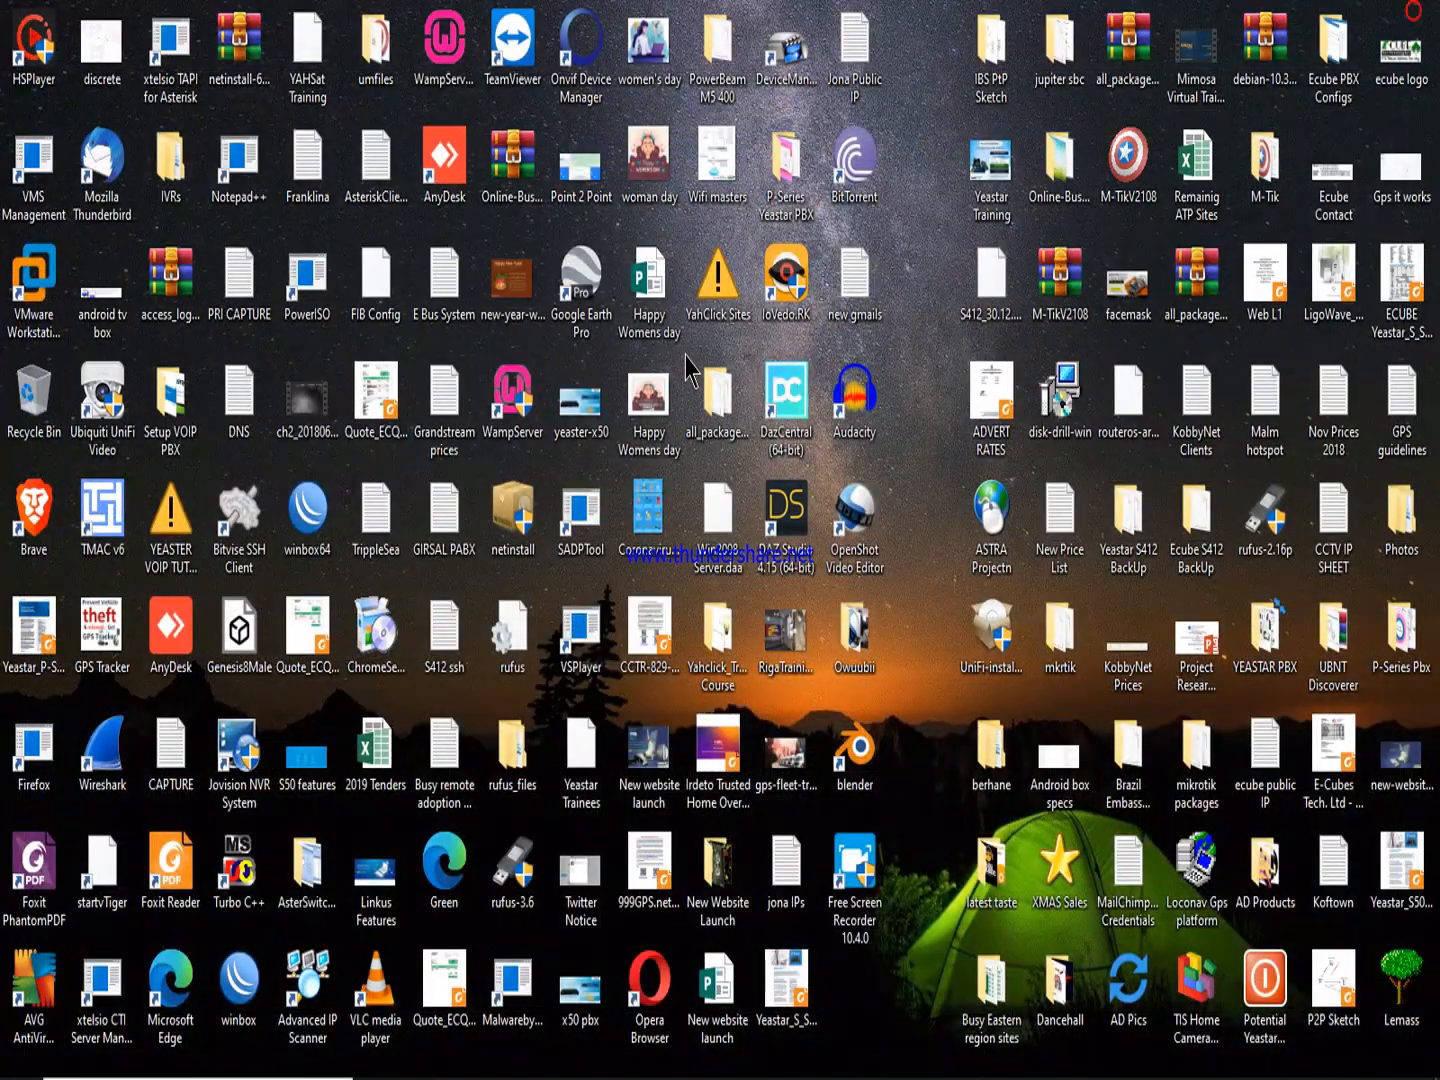
left_click(684, 1056)
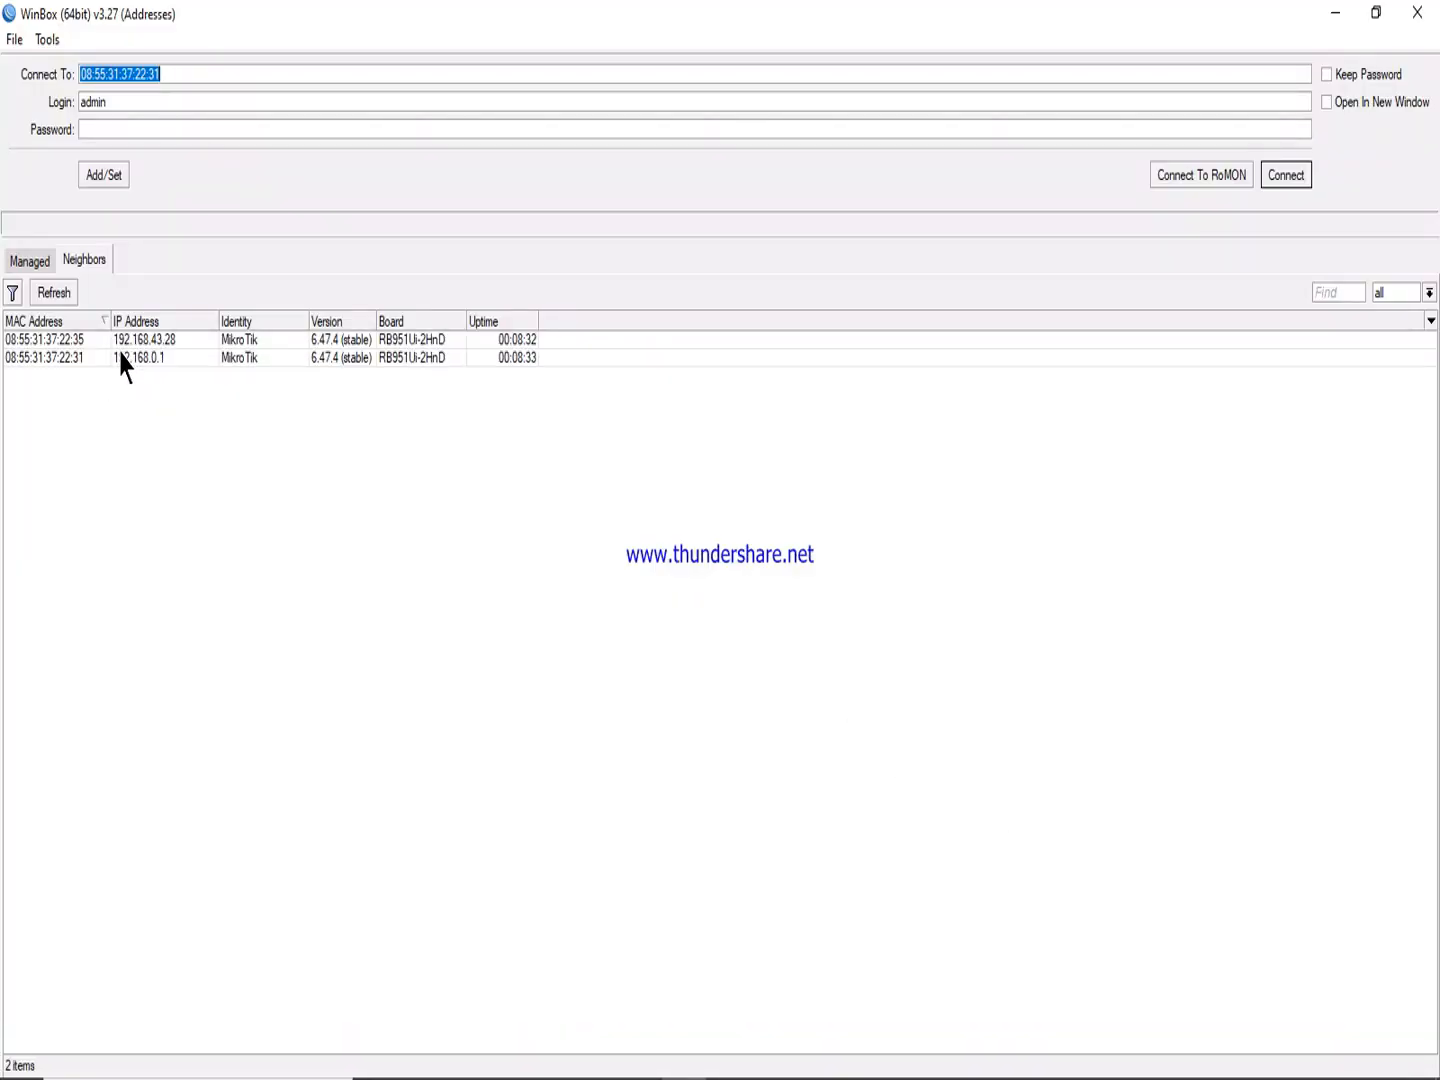
left_click(136, 357)
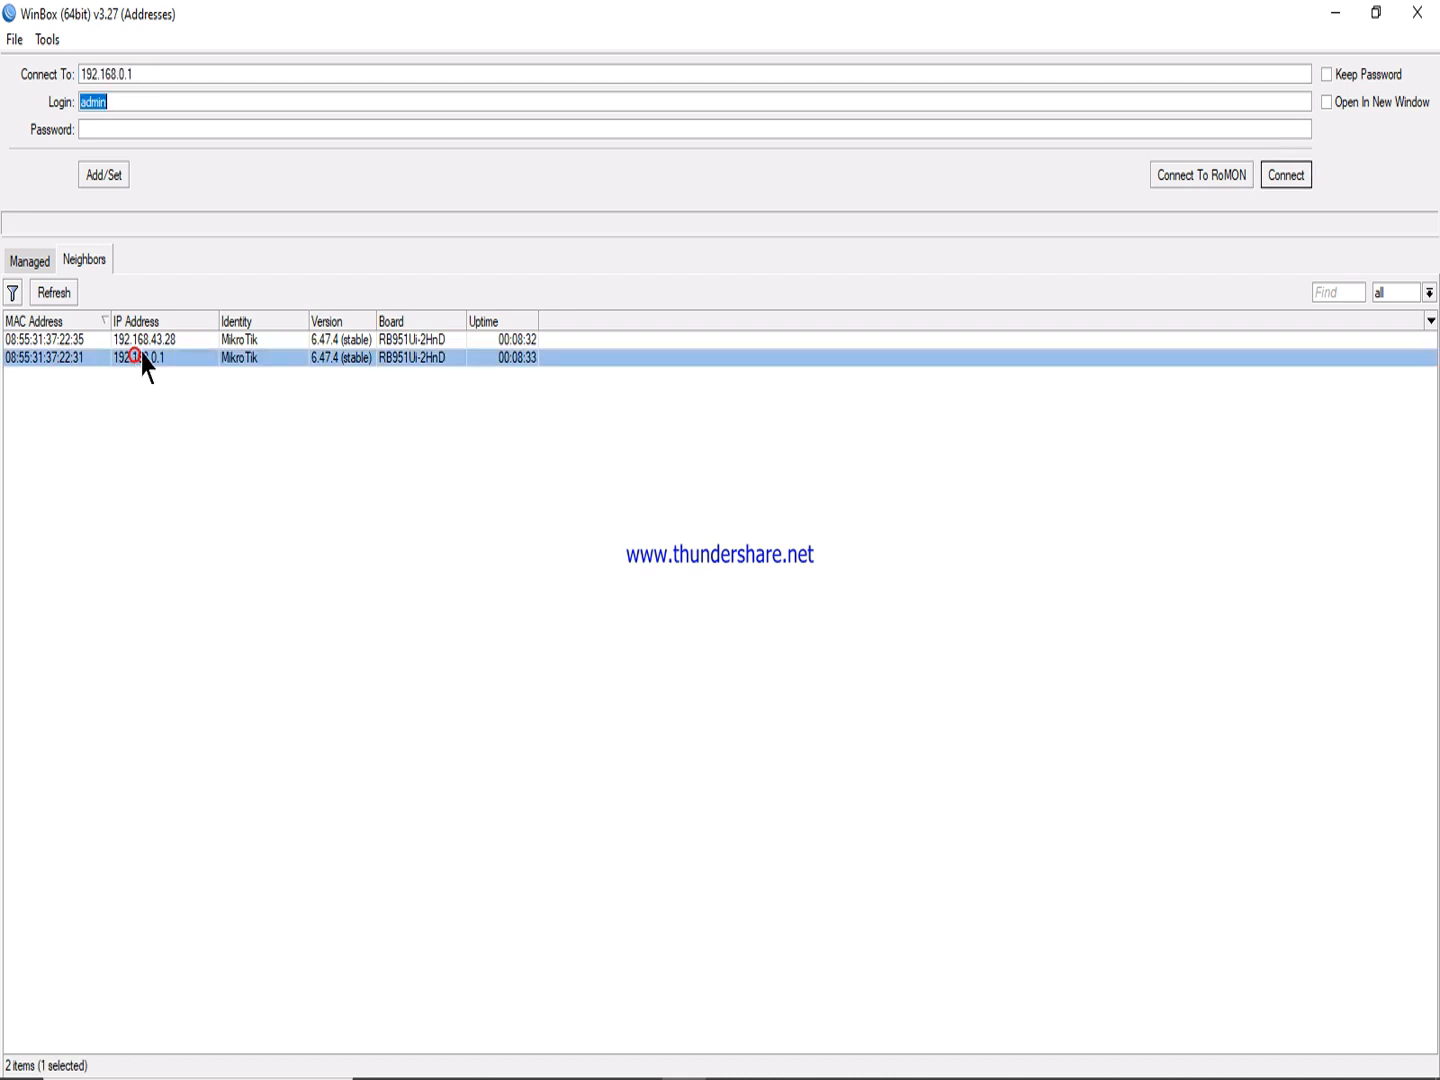
left_click(1284, 176)
left_click(610, 13)
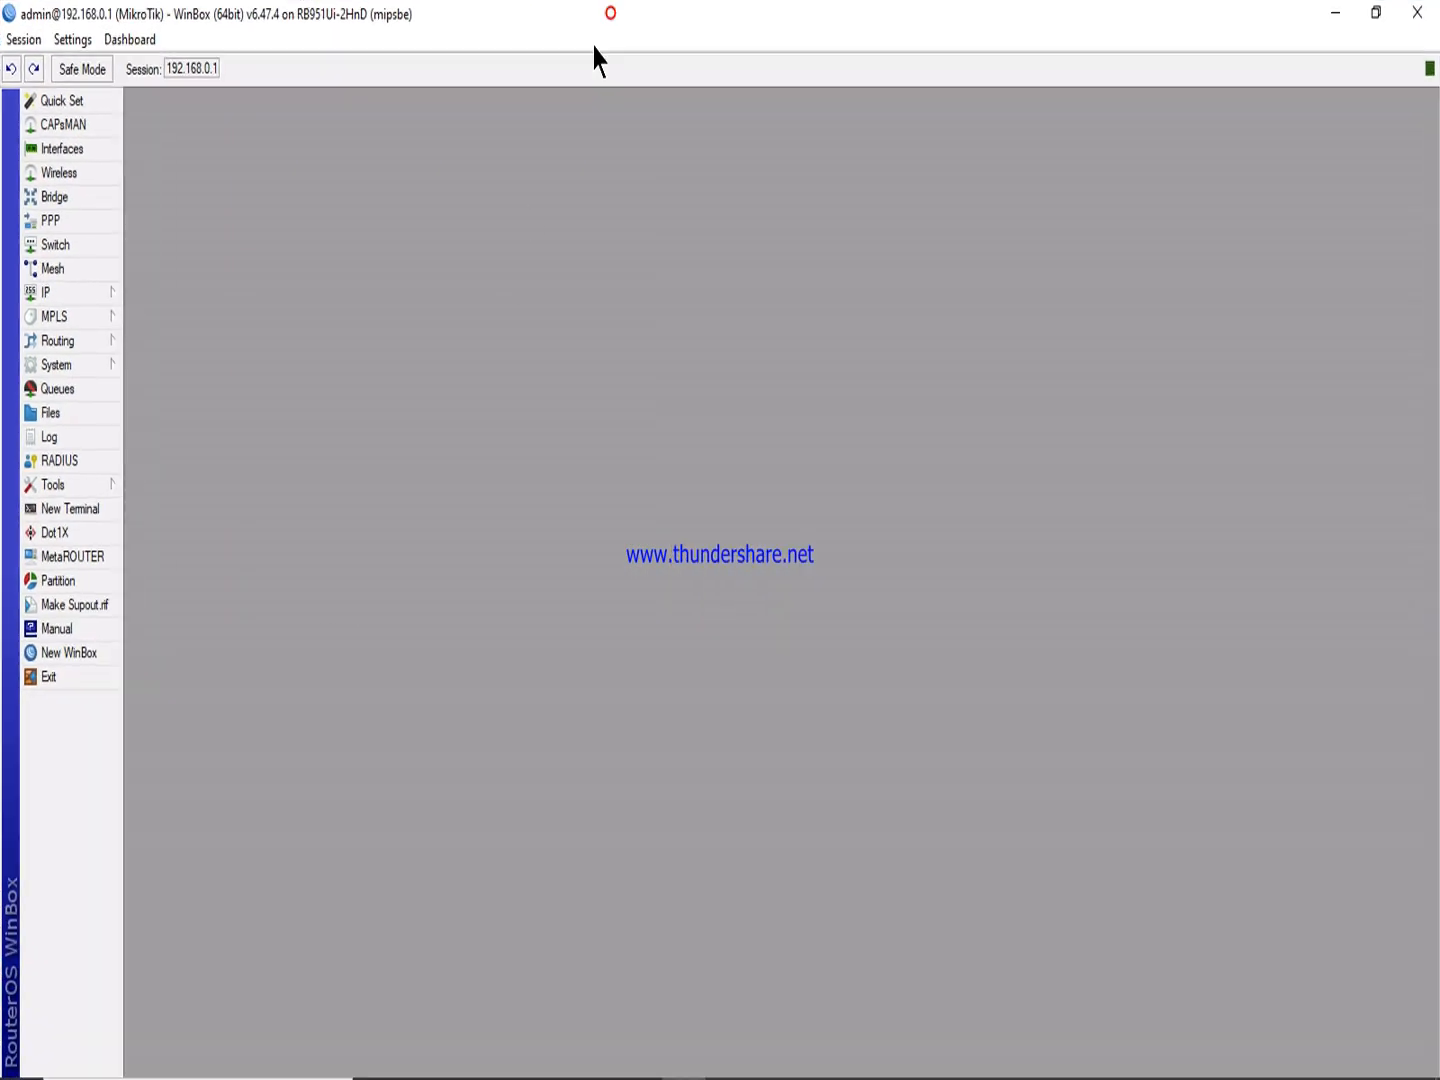
left_click(1417, 13)
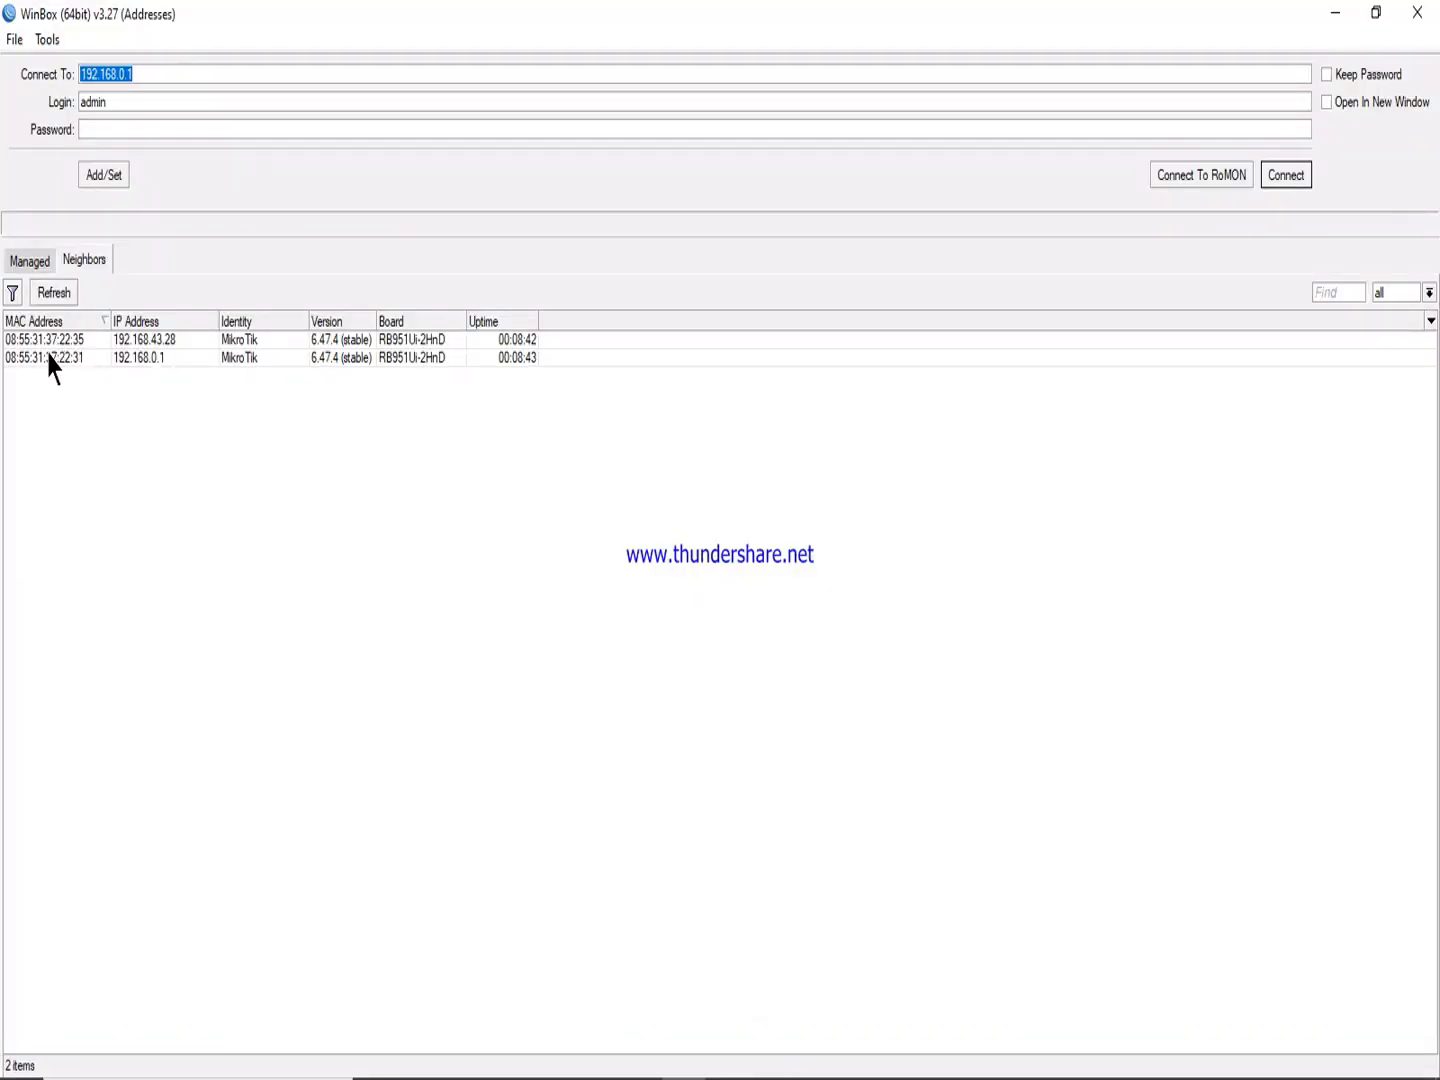
left_click(50, 358)
left_click(1272, 172)
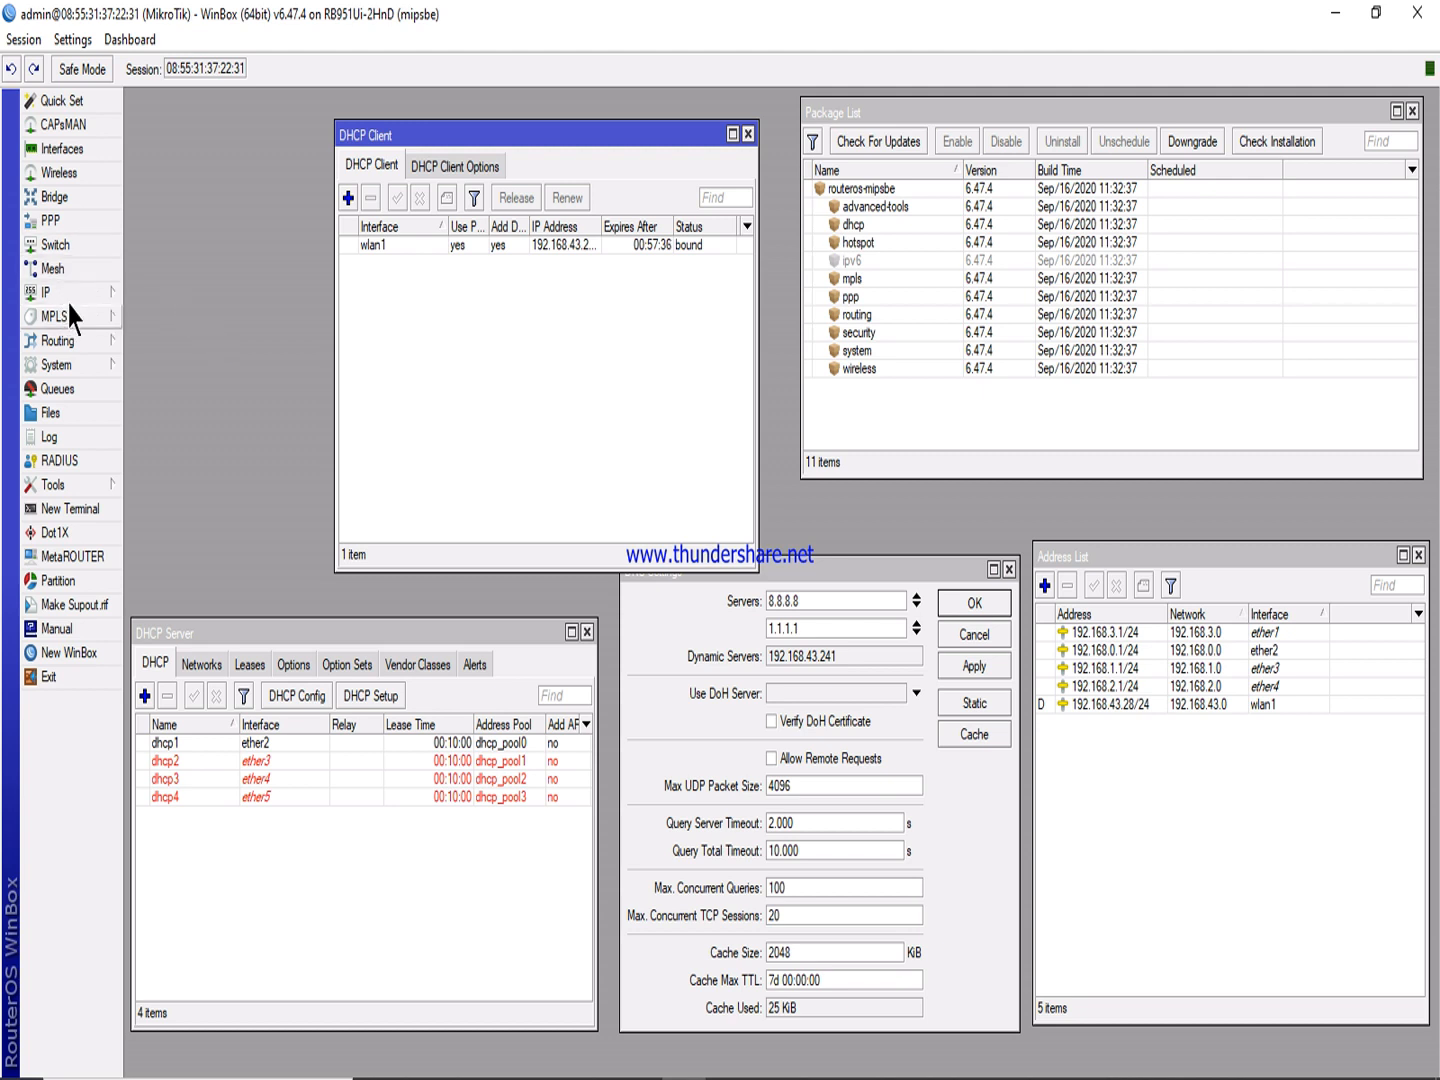
Ping 8.8.8.8 from the router and shift the running Ping window over the DHCP Client window.
left_click(82, 485)
left_click(163, 705)
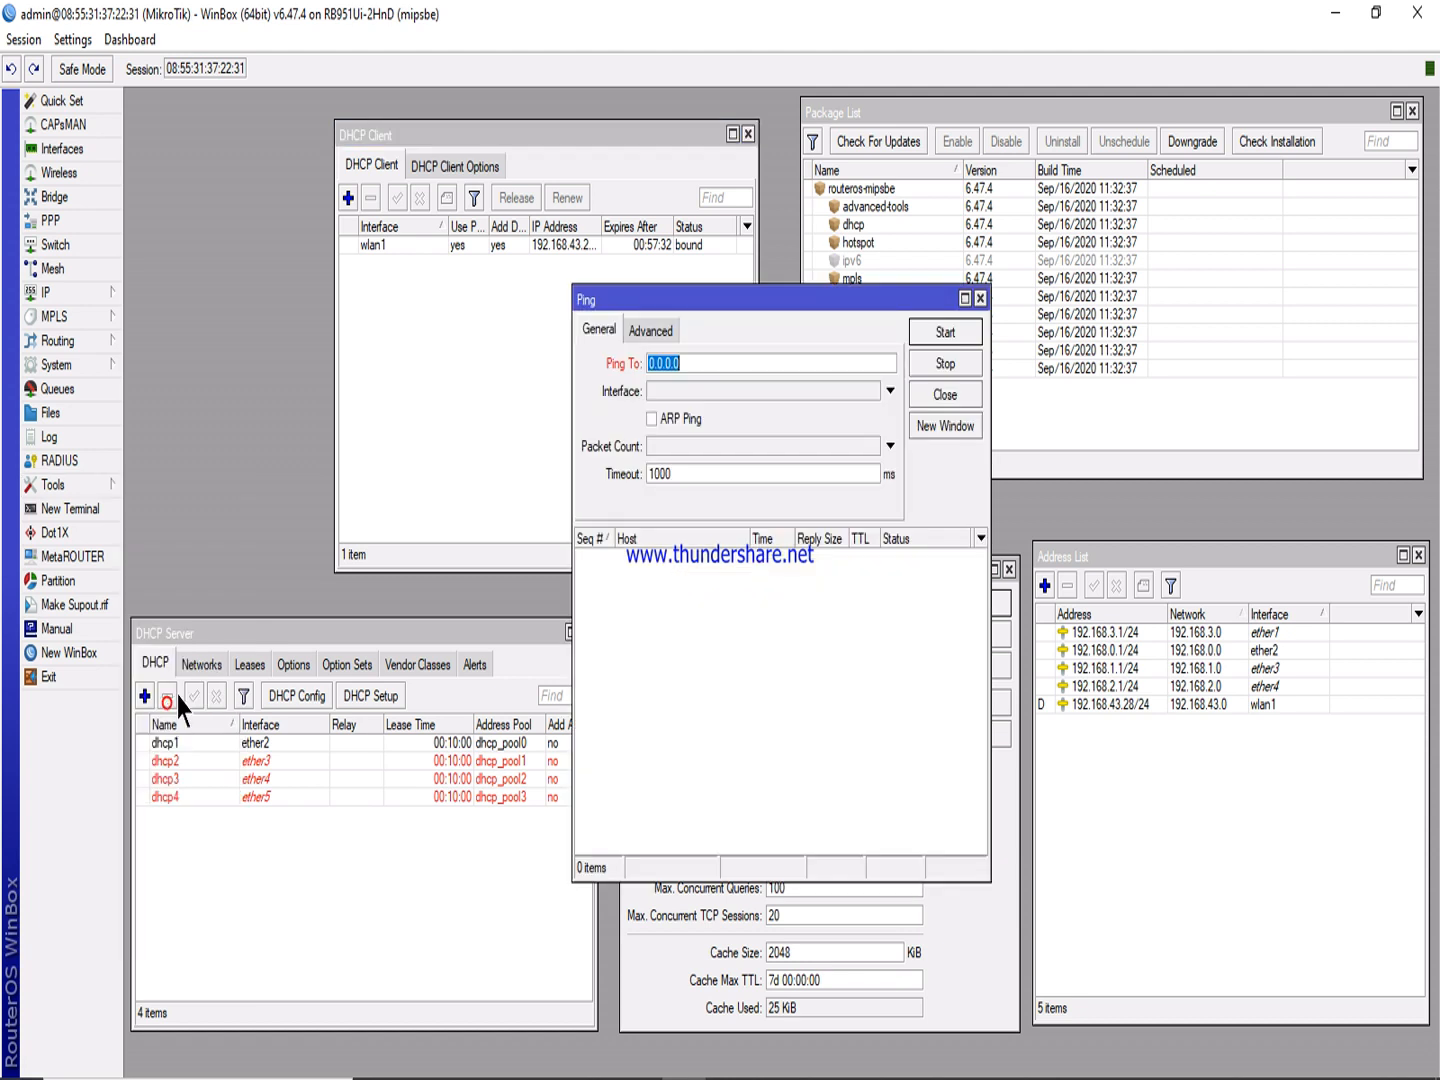
type("1")
key("Return")
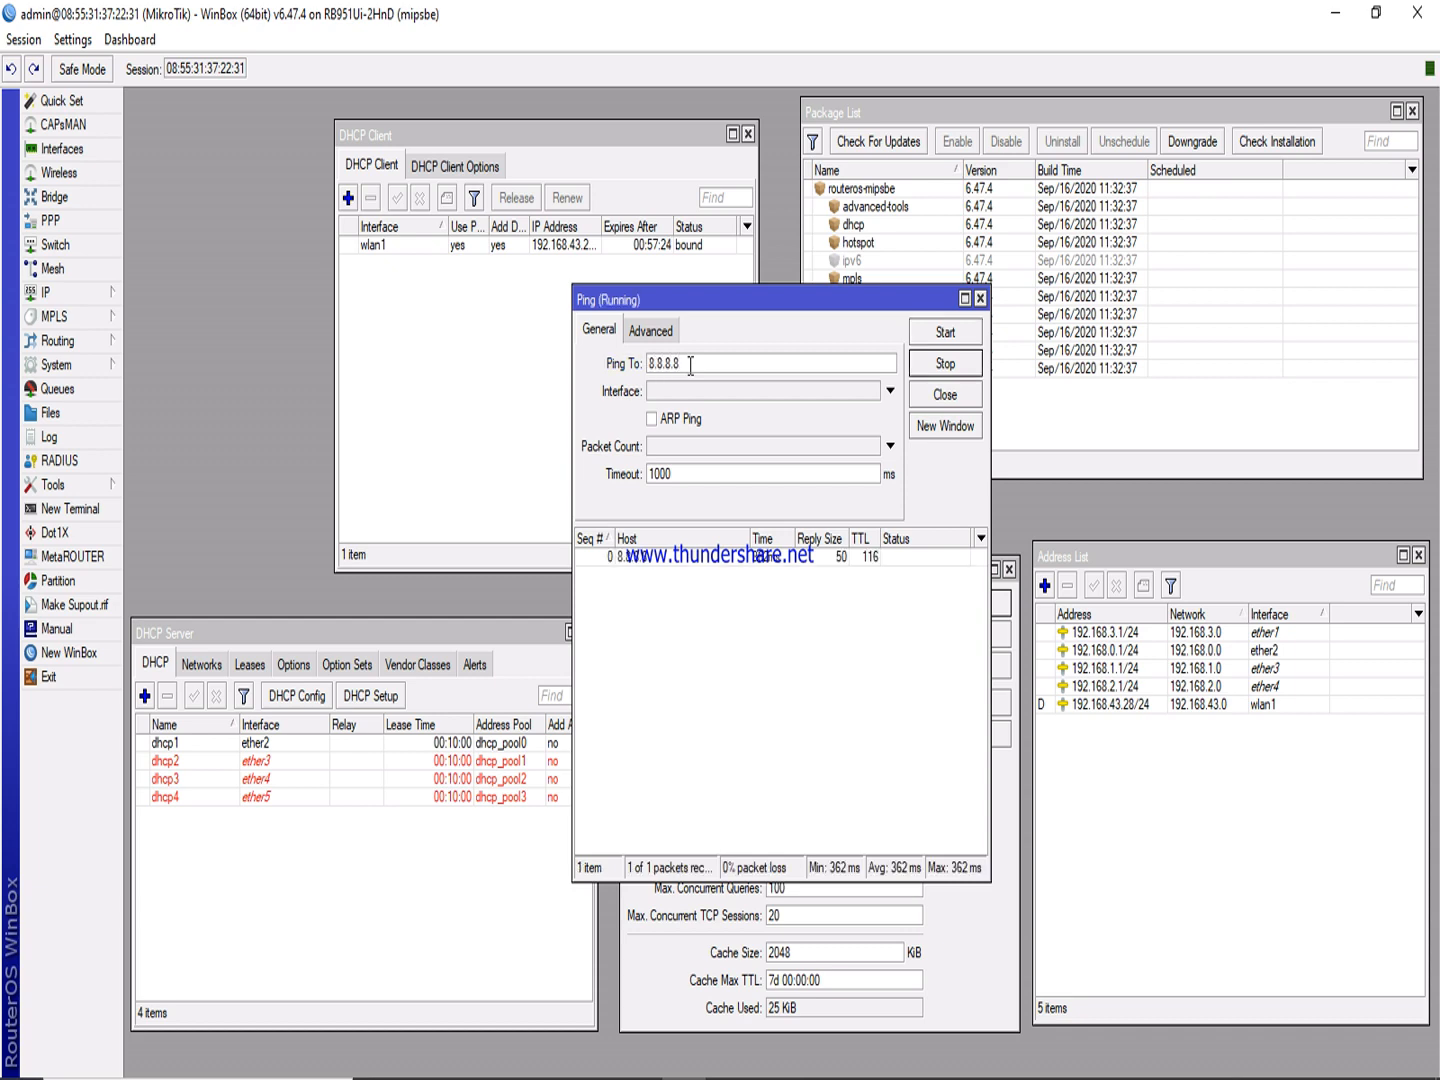
left_click_drag(719, 295, 600, 145)
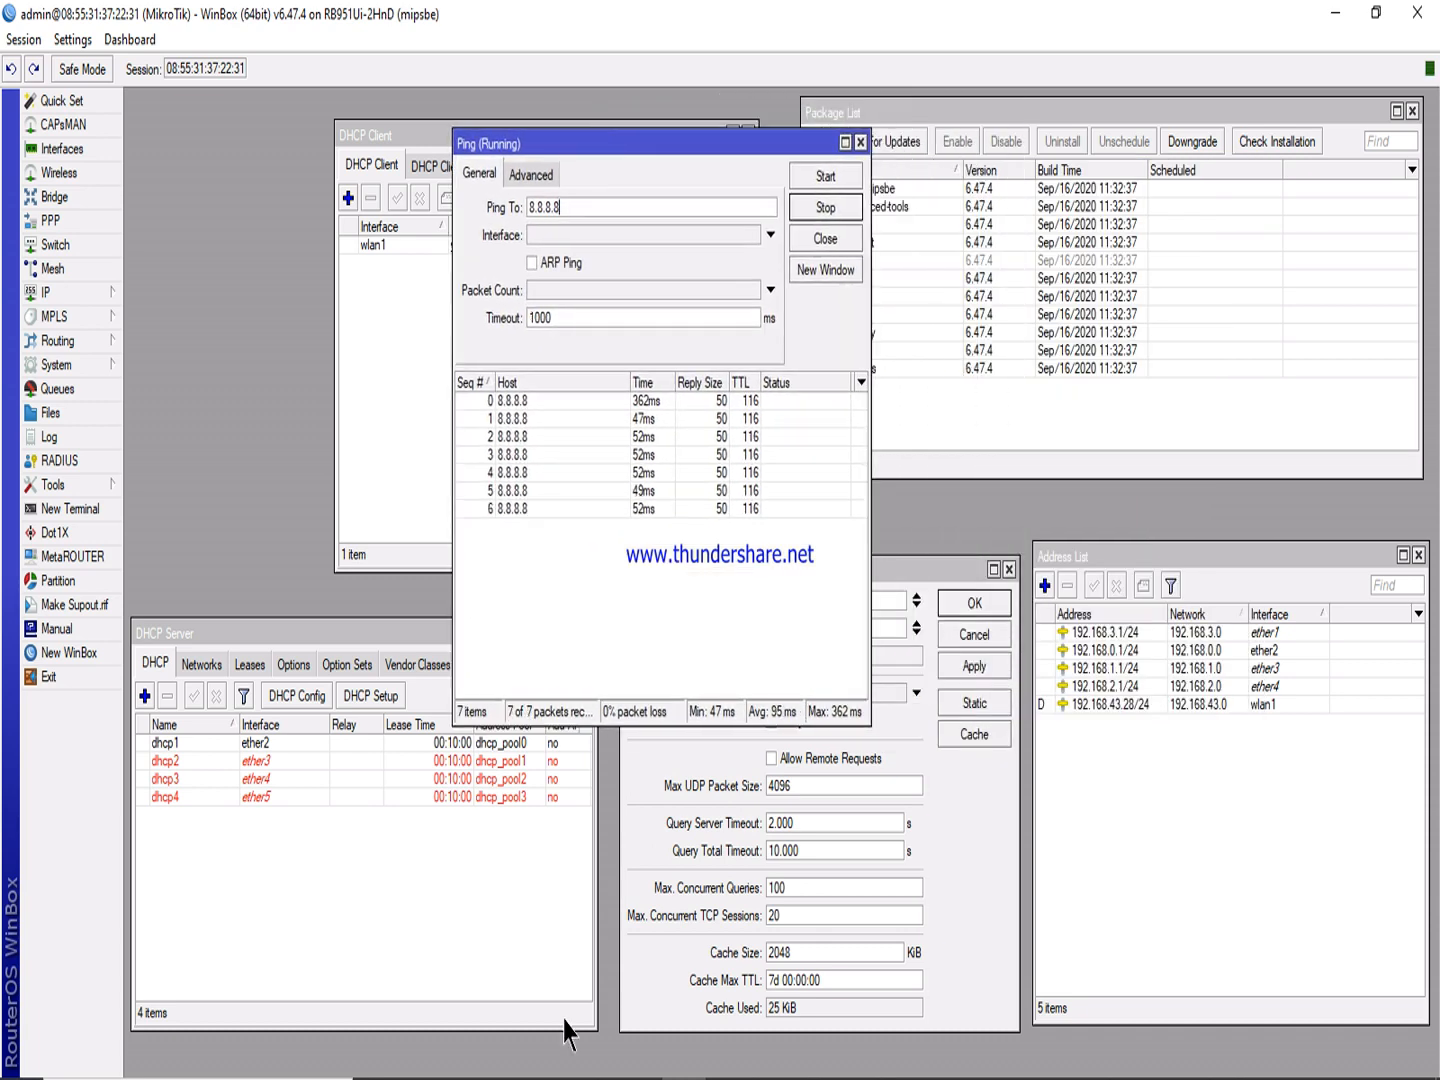
Turn off the computer's Wi-Fi so that only its wired connection to the router remains.
mouse_move(550, 1078)
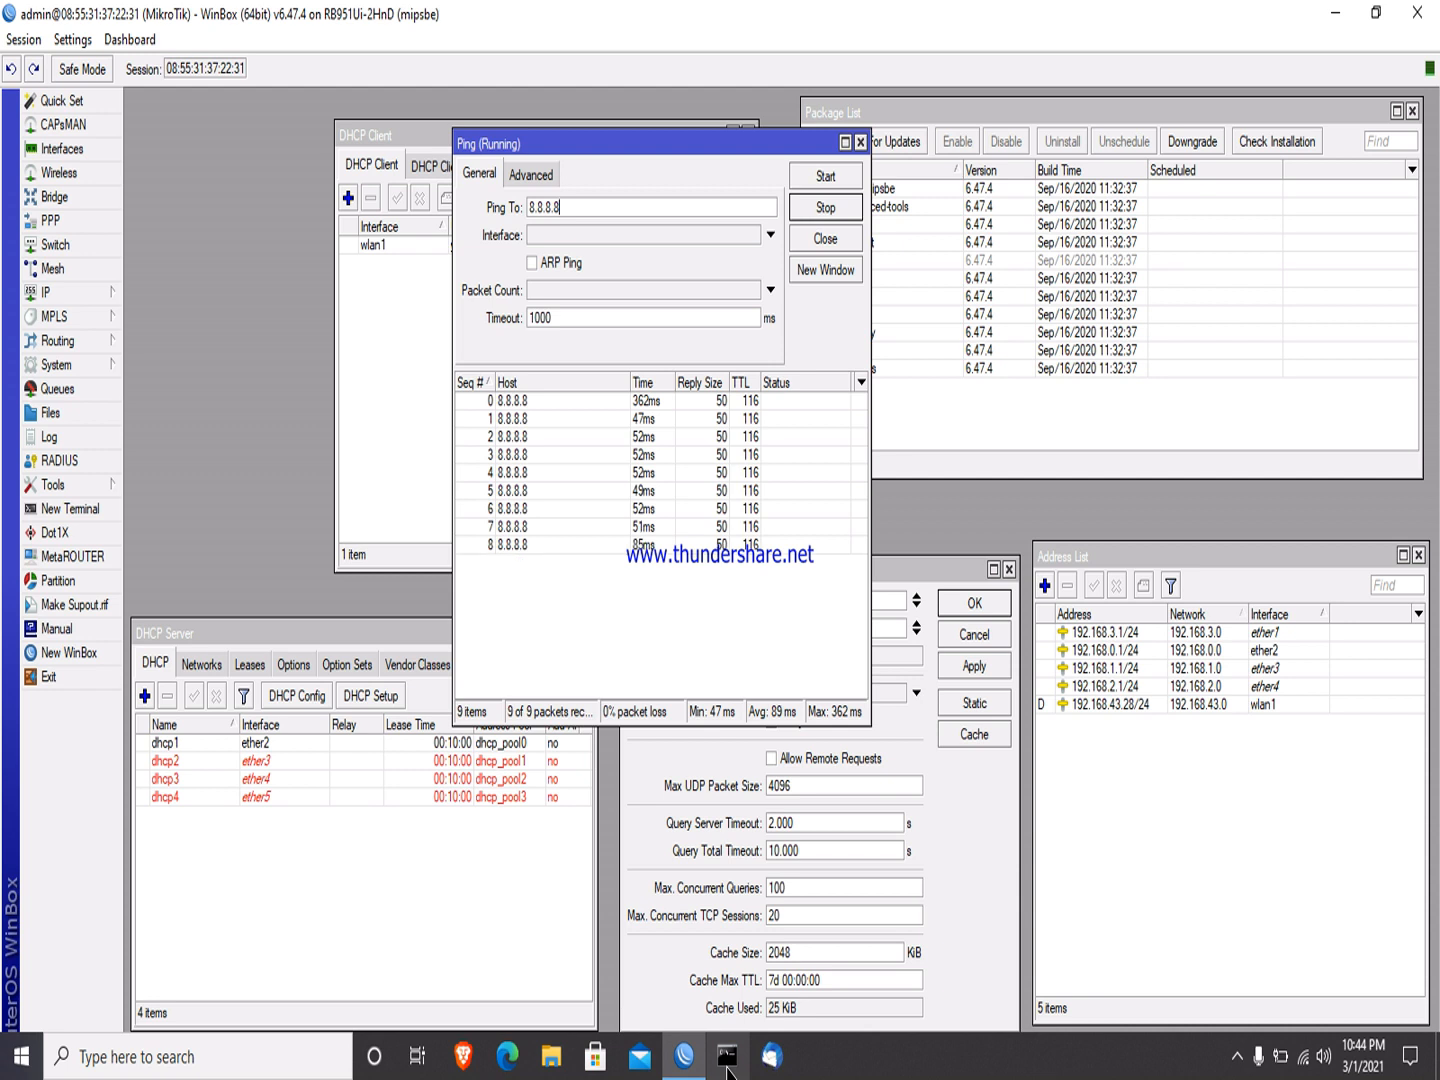
left_click(1304, 1057)
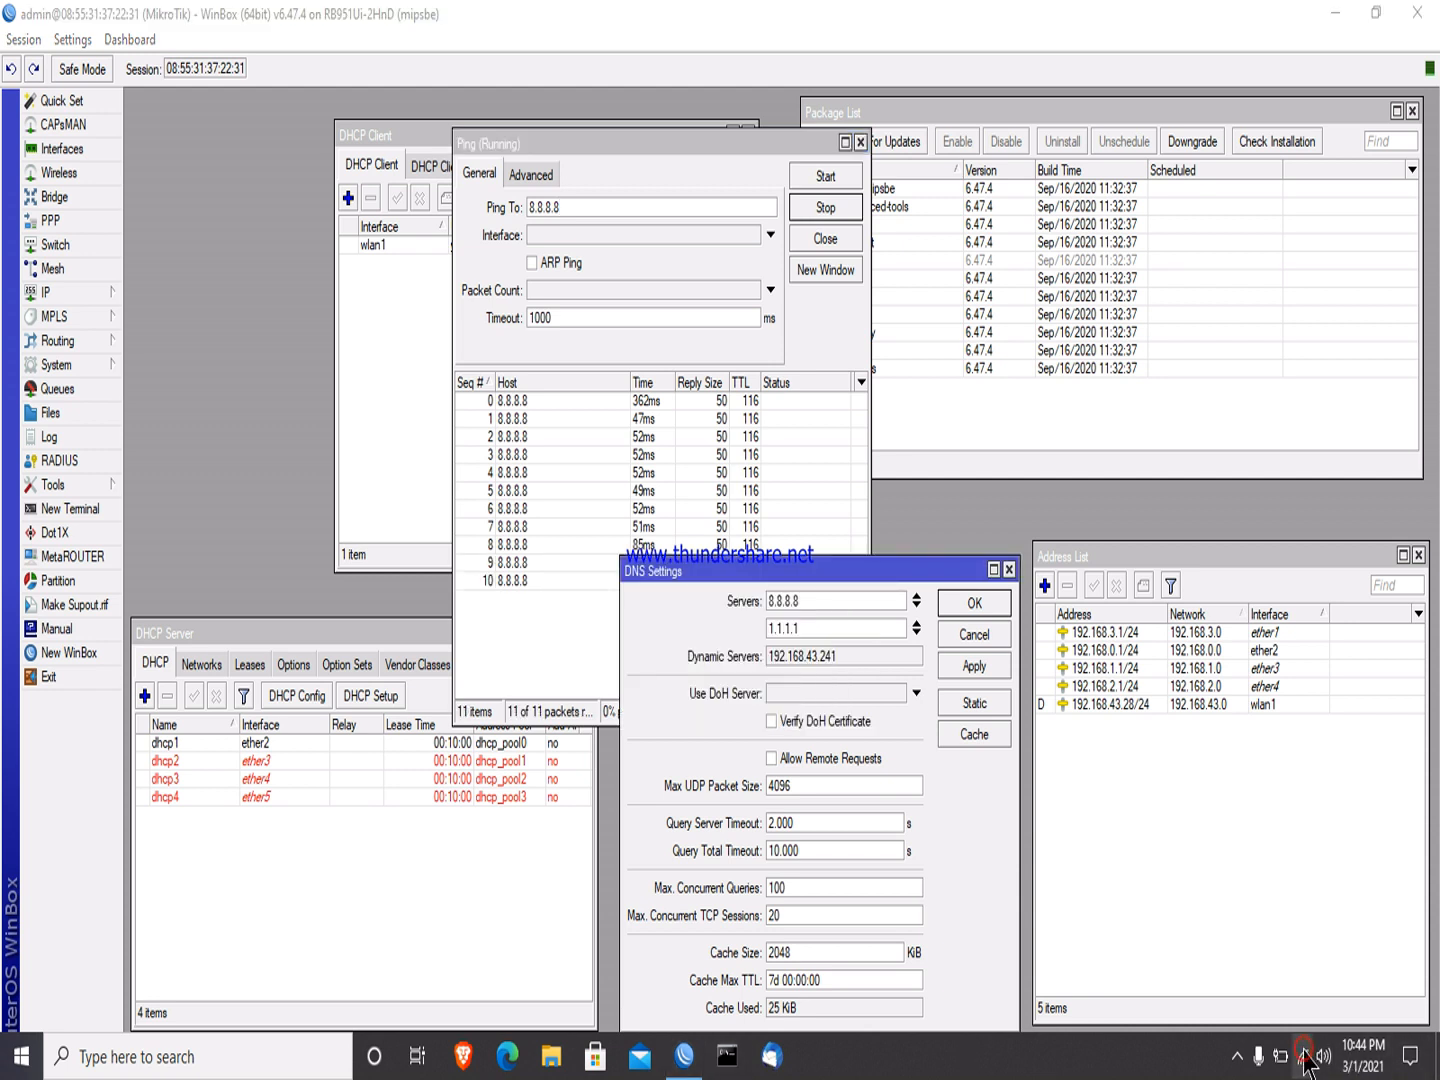
left_click(1304, 1057)
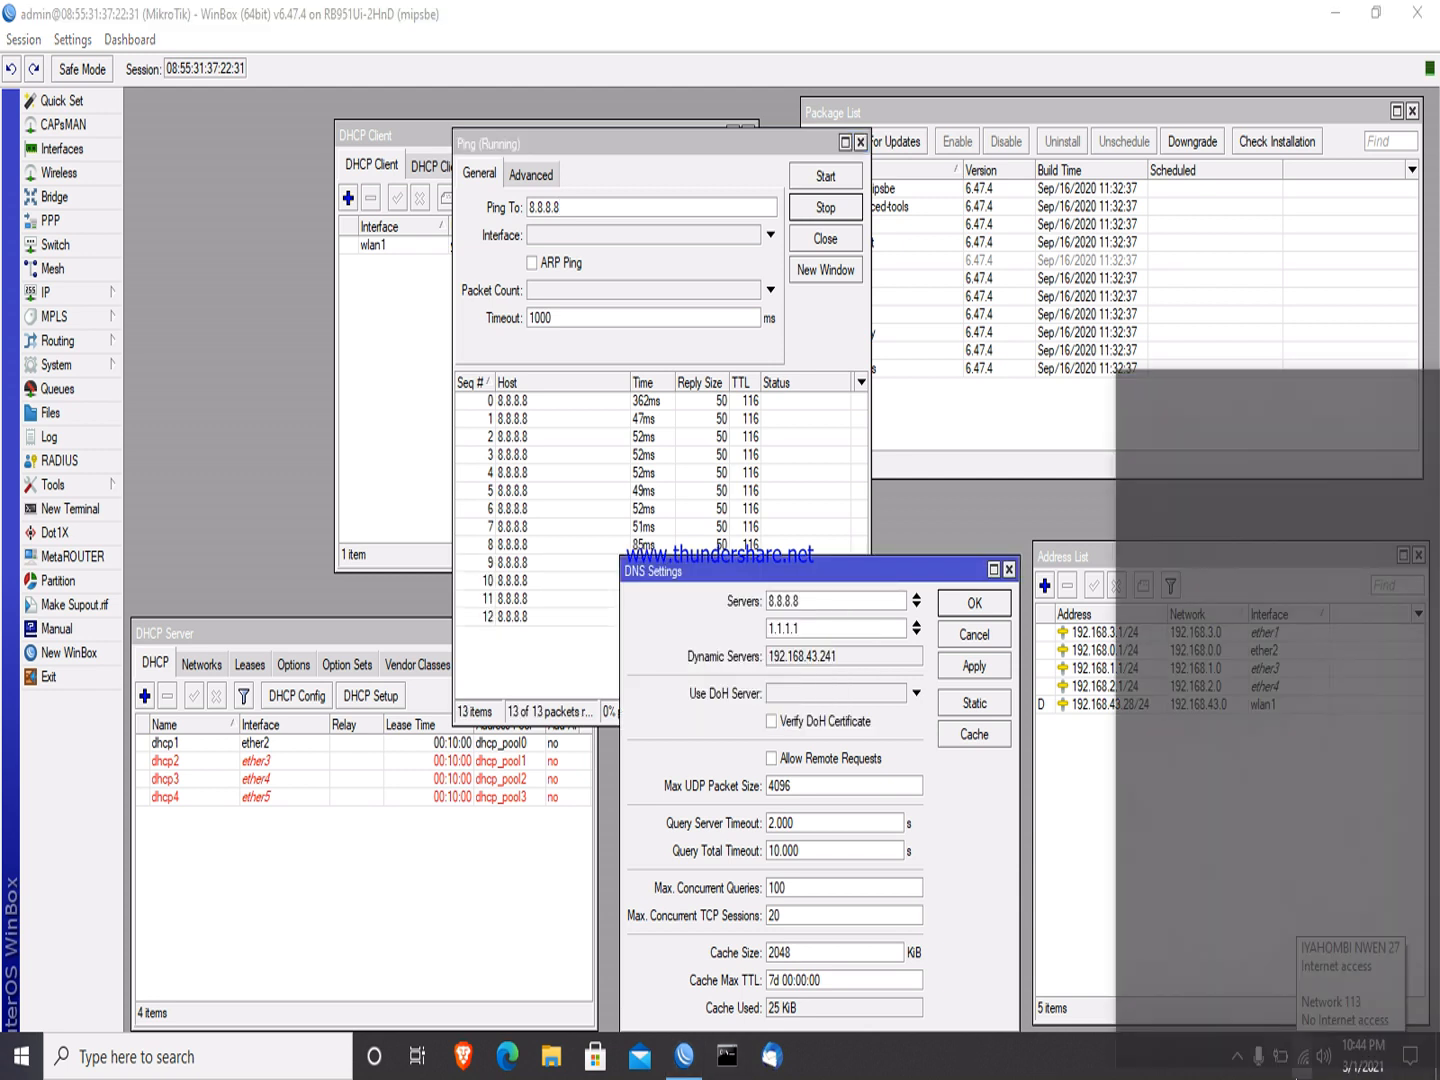
left_click(1178, 1000)
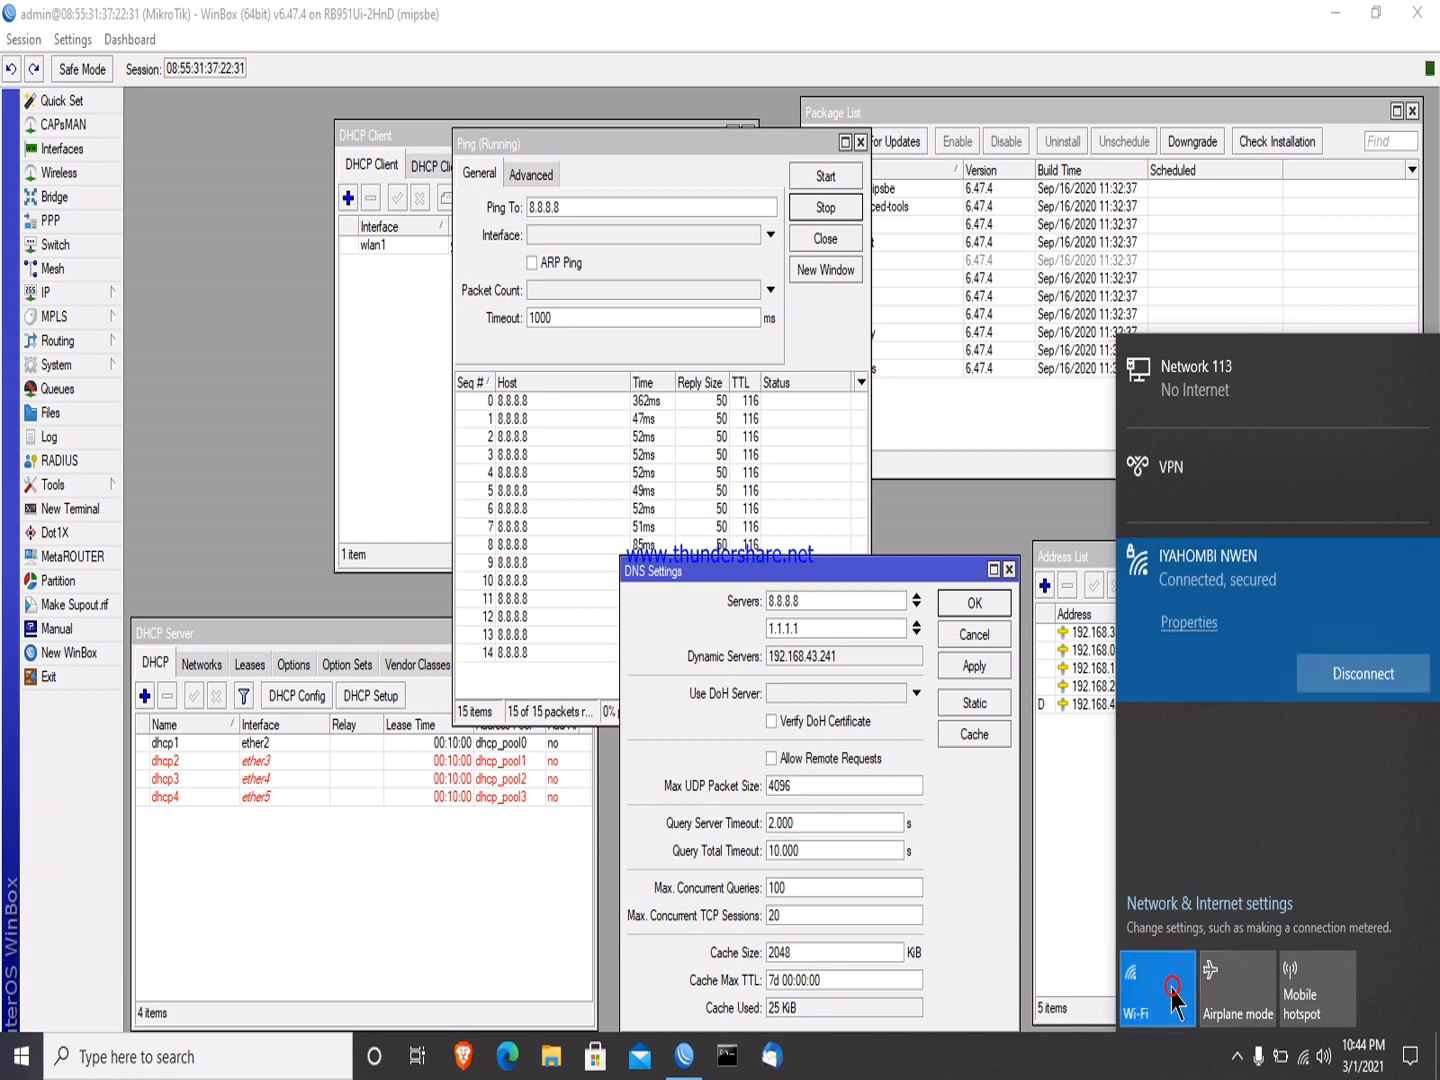
left_click(1015, 1058)
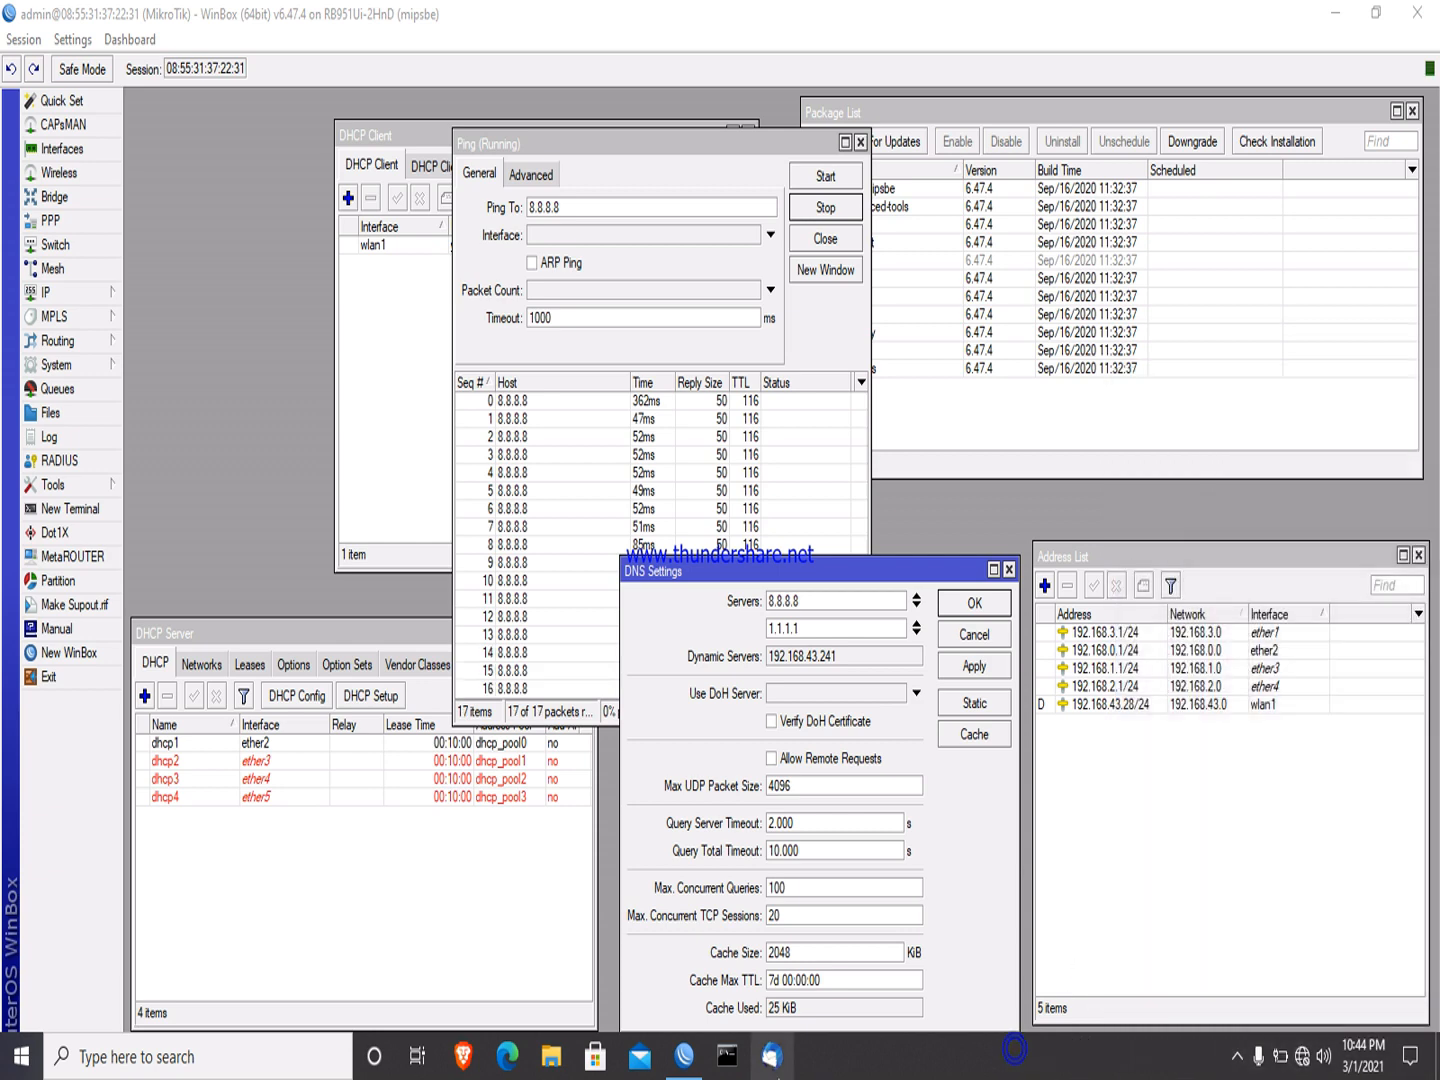
Switch to Command Prompt, narrow its window, and place it over the middle of the WinBox workspace.
left_click(727, 1056)
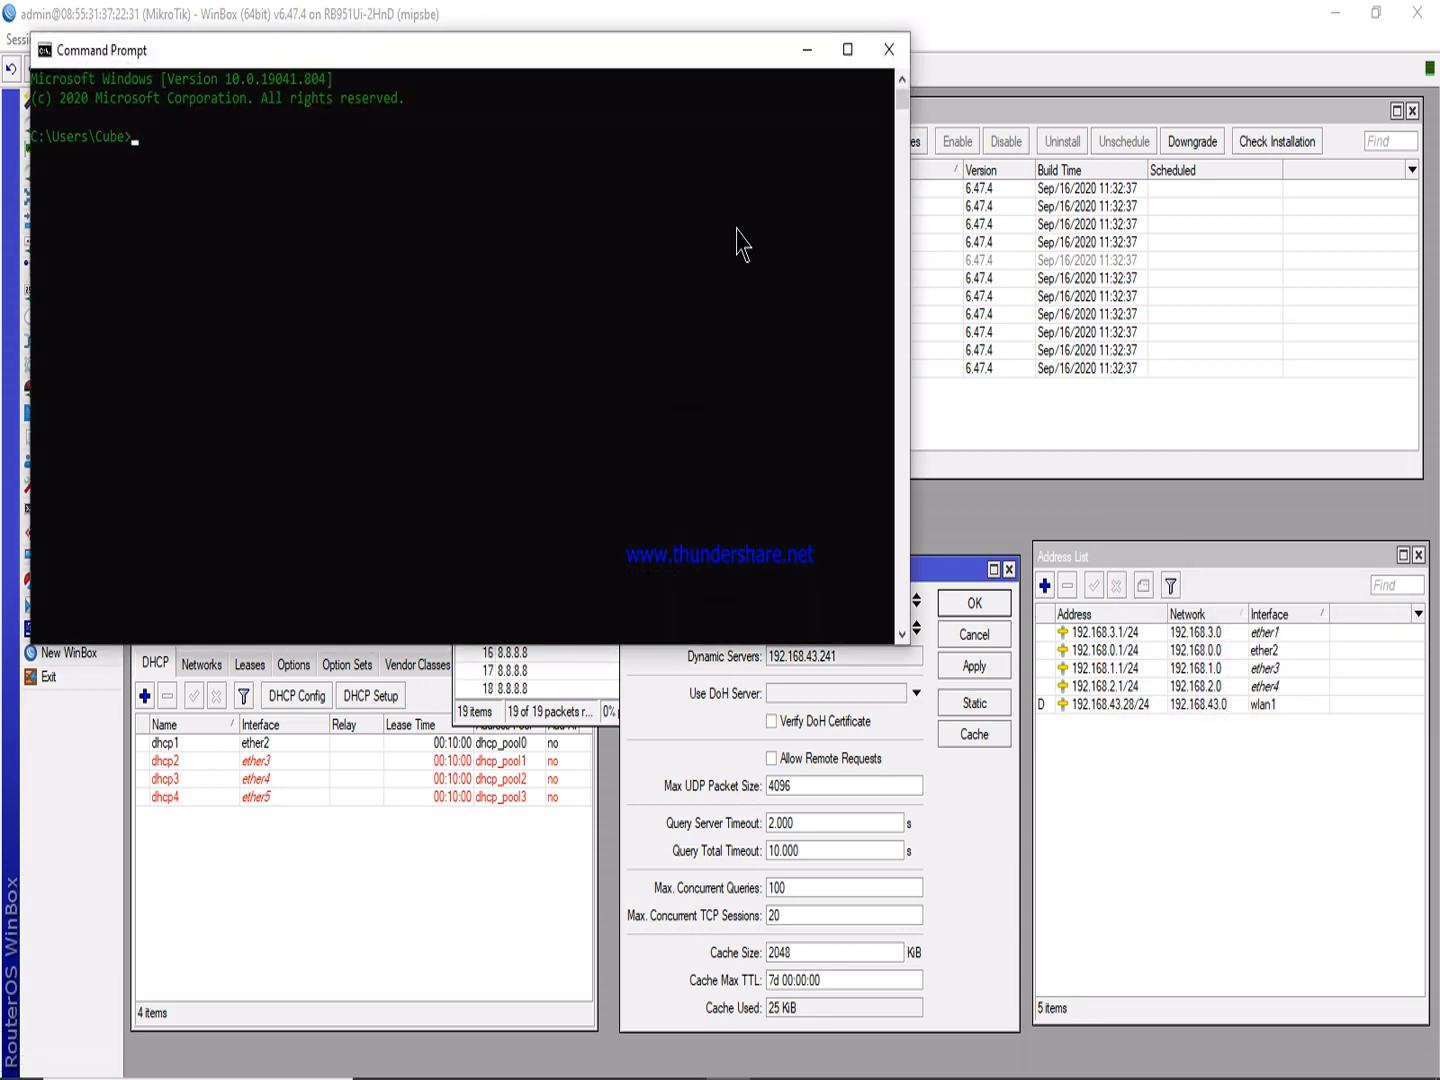
left_click_drag(905, 251, 378, 251)
left_click_drag(197, 55, 875, 238)
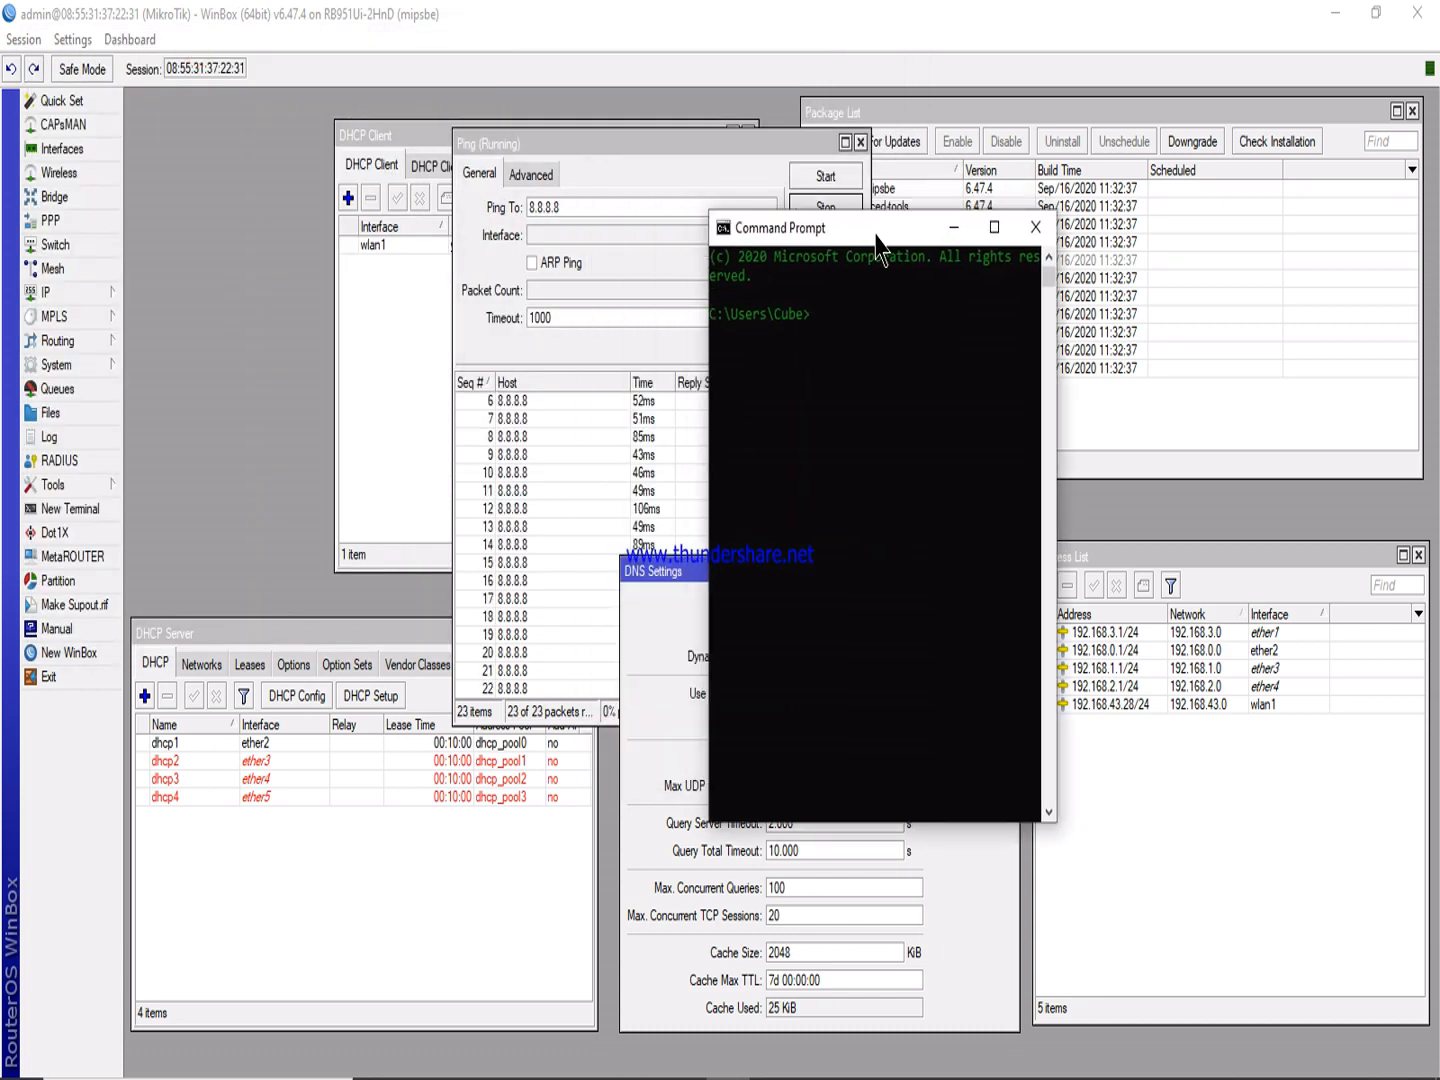
left_click_drag(707, 352, 609, 356)
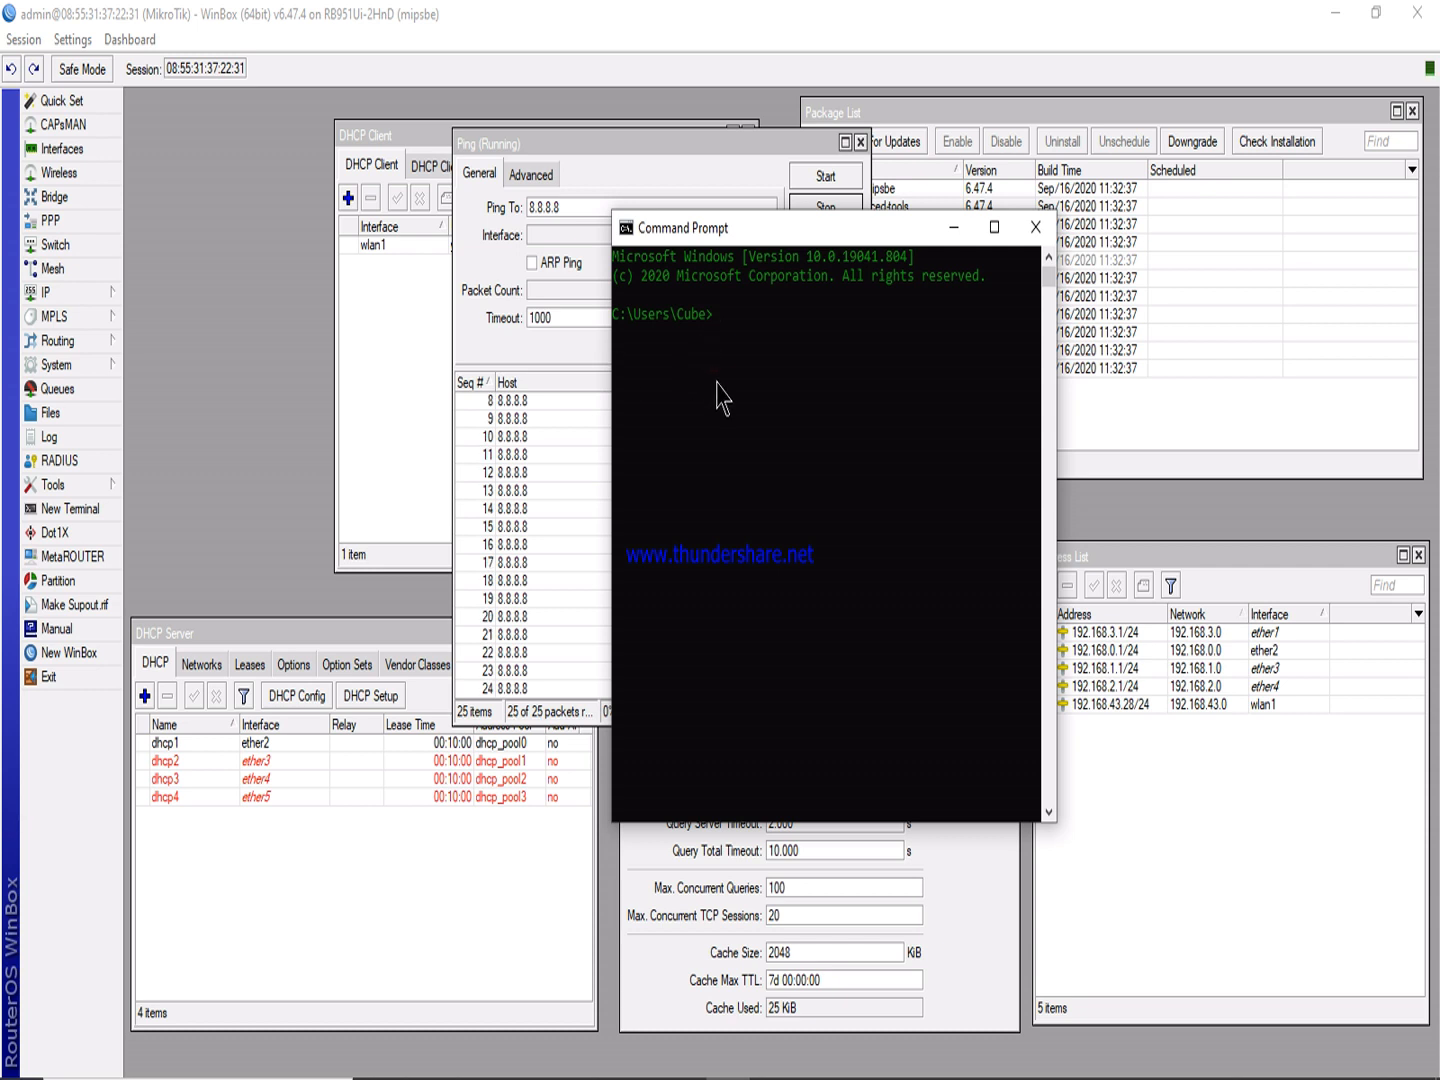
Go to the C:\ root on the computer and start a continuous ping of 1.1.1.1 with -t.
type("cds")
key("Return")
type("ping 1")
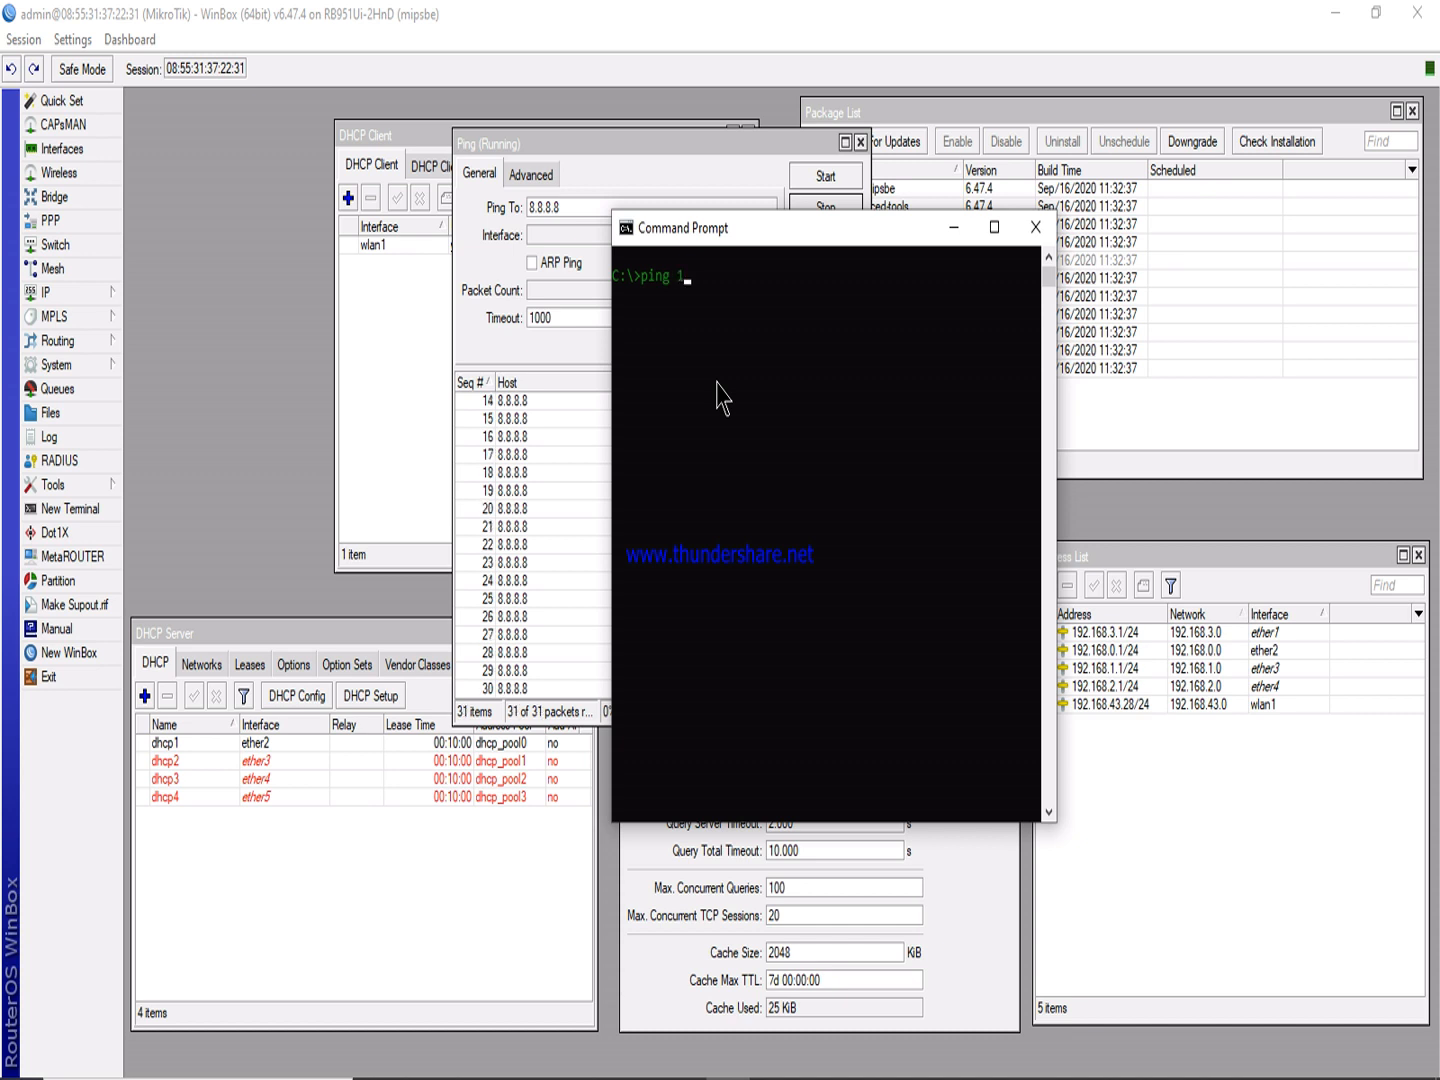
type(".1.1.2")
key("BackSpace")
key("BackSpace")
type("1 -t")
key("Return")
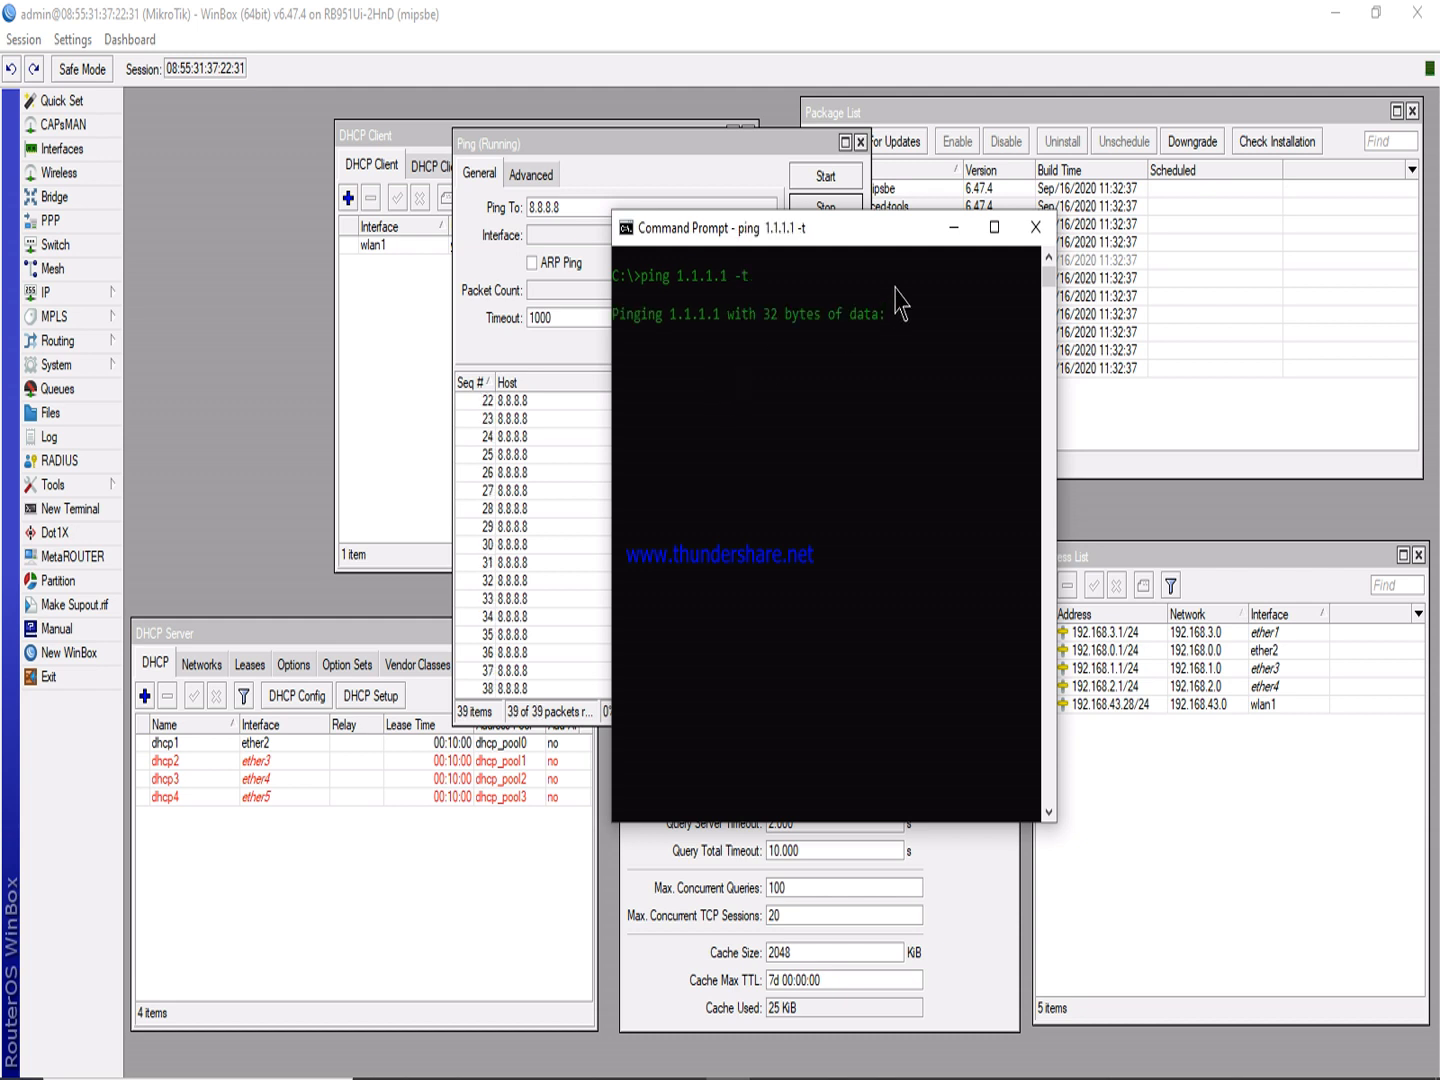
Minimize Command Prompt with its ping still running, and close the router's Ping tool.
left_click(954, 233)
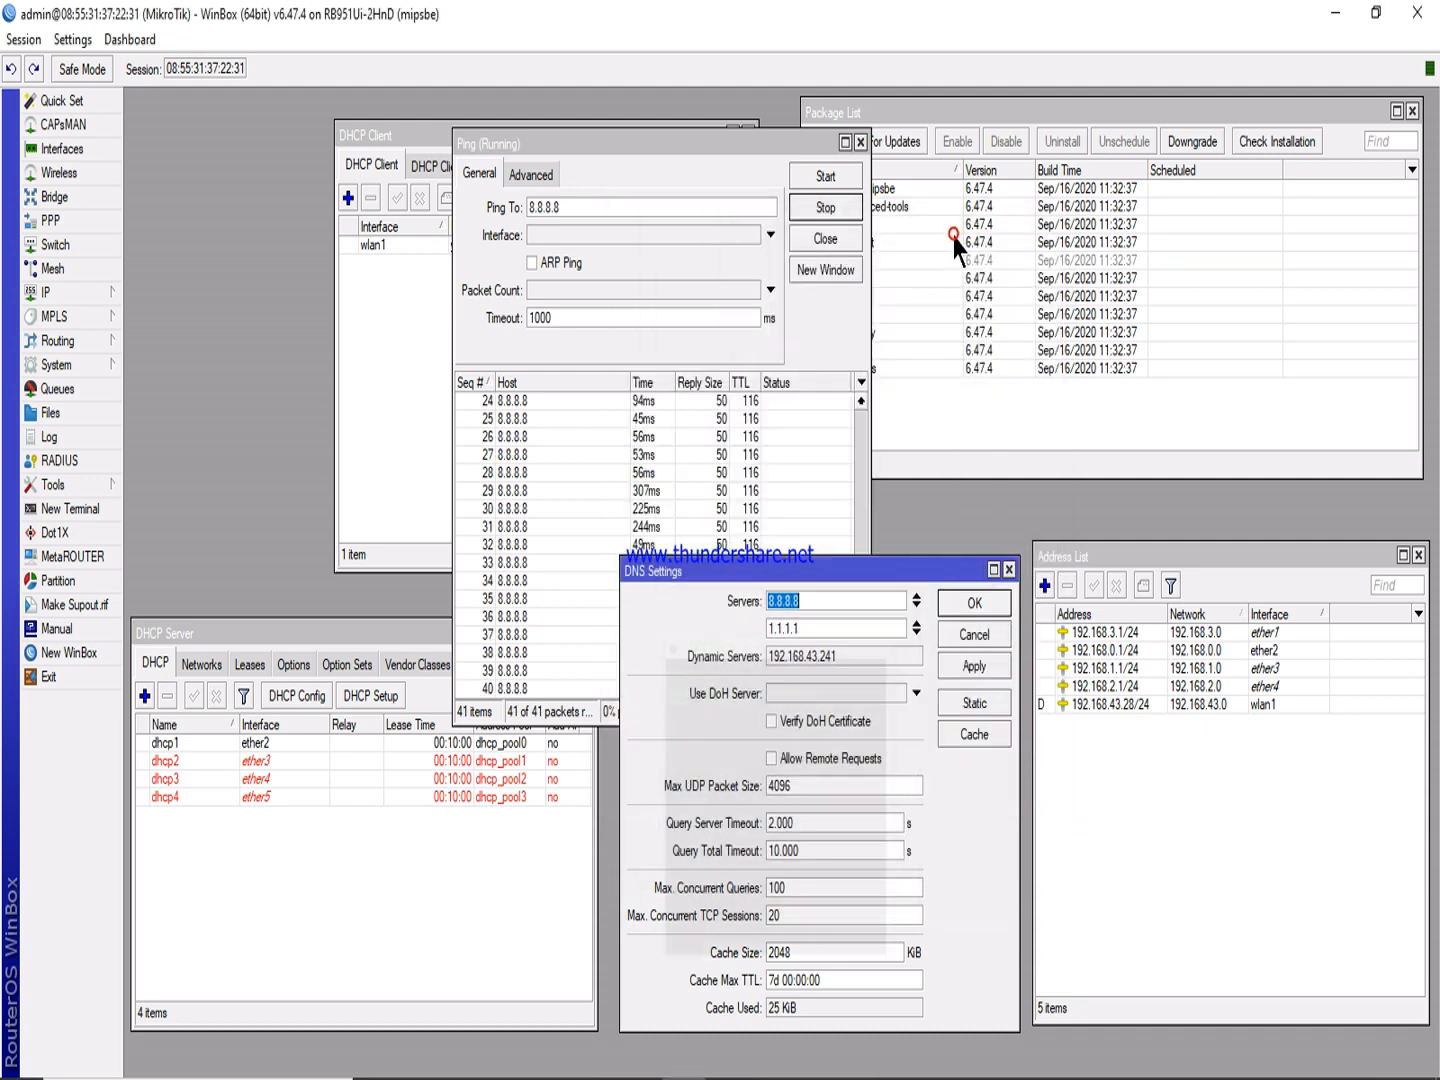
left_click(652, 150)
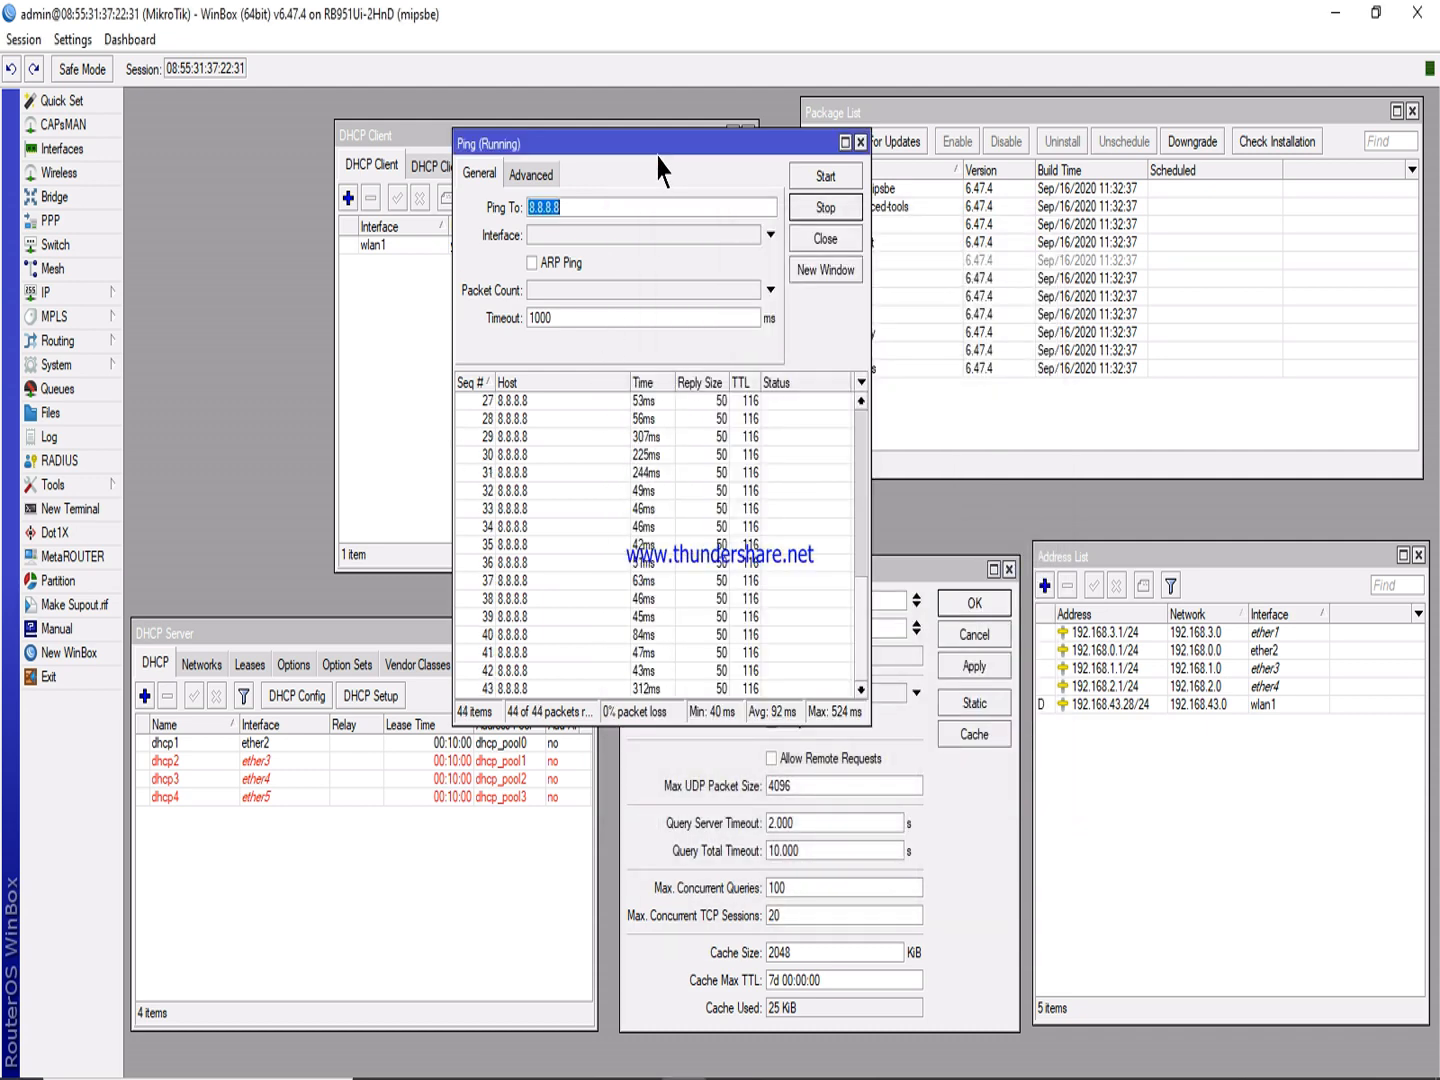
left_click(860, 143)
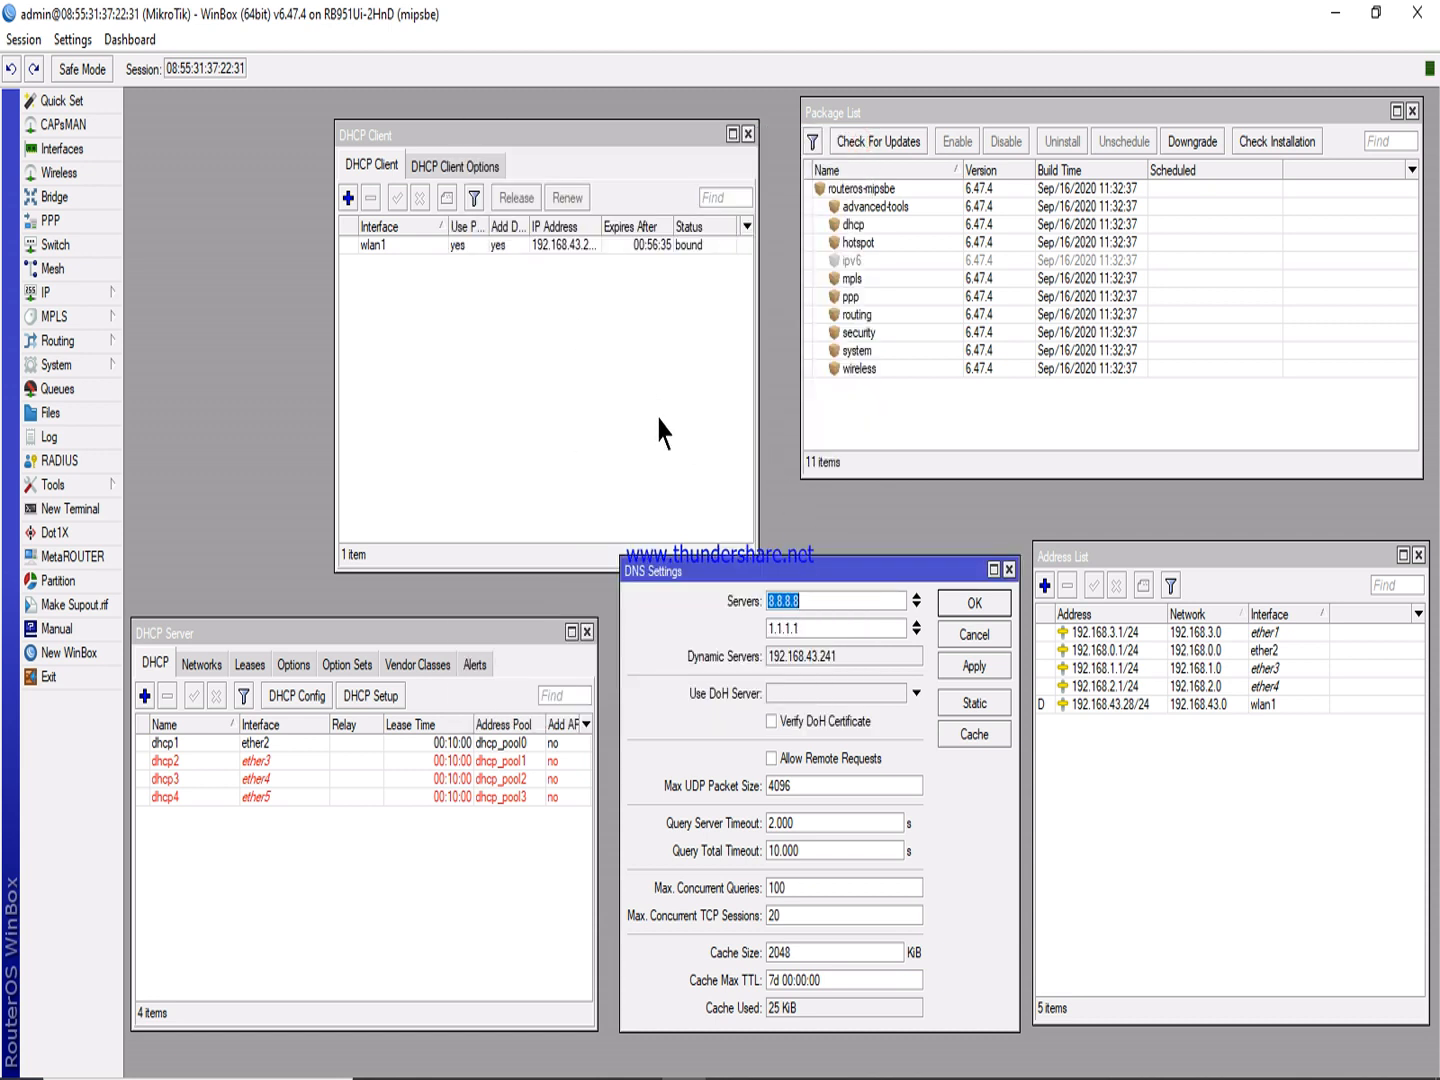
Add a firewall NAT rule with chain srcnat and action masquerade, and apply it.
left_click(63, 296)
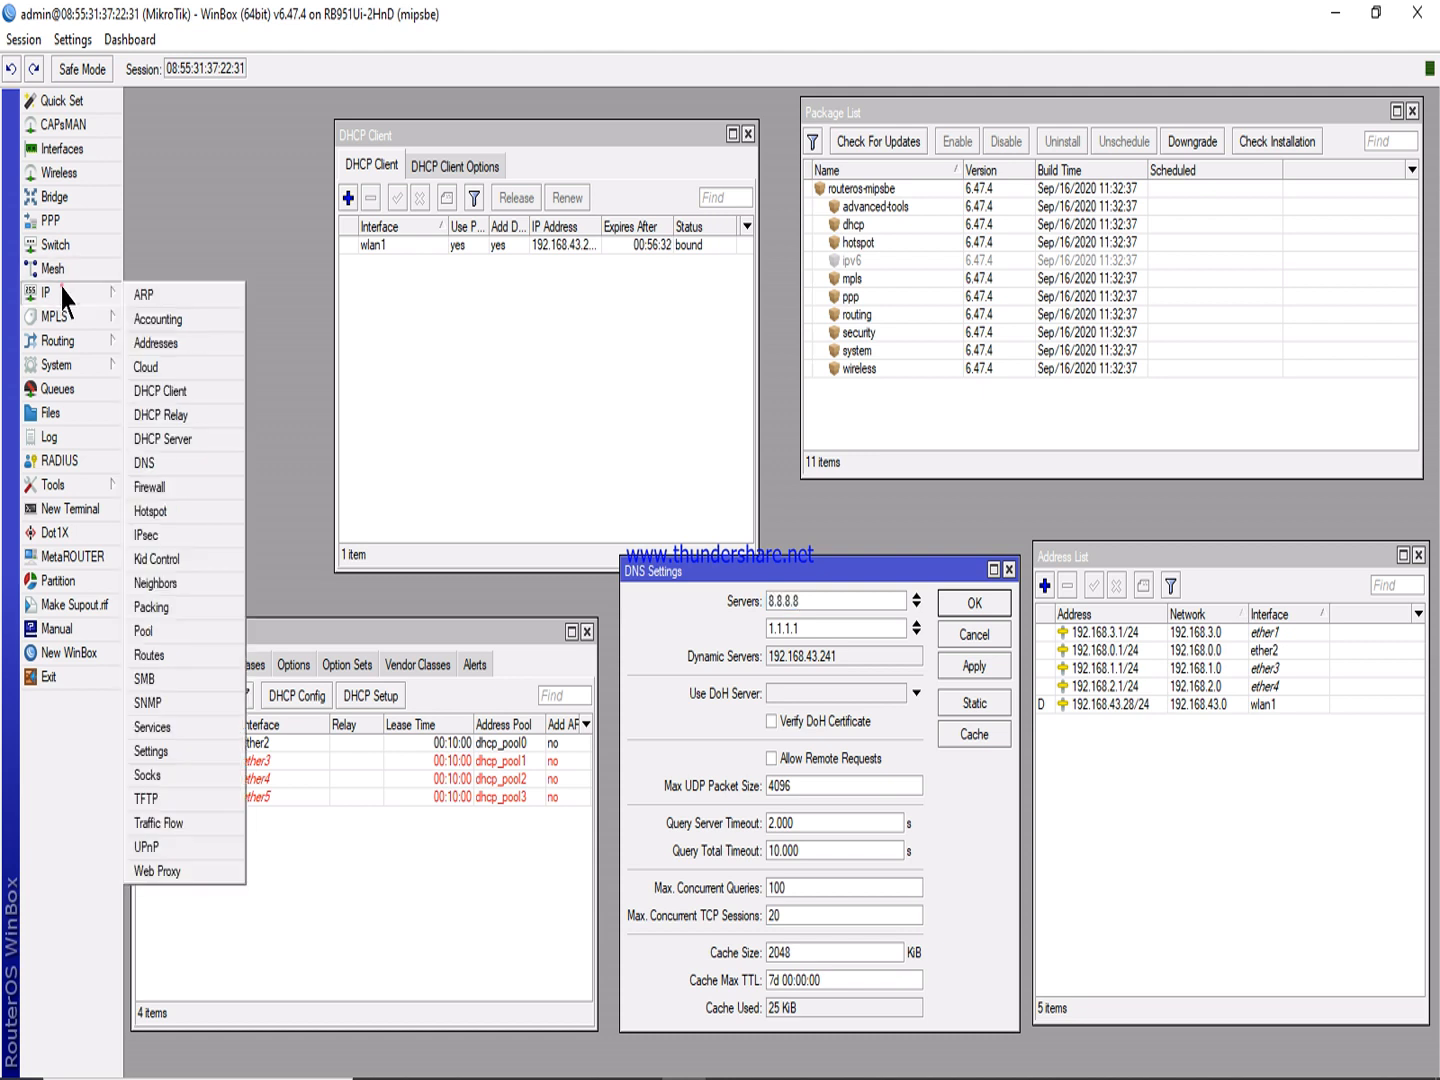
left_click(163, 485)
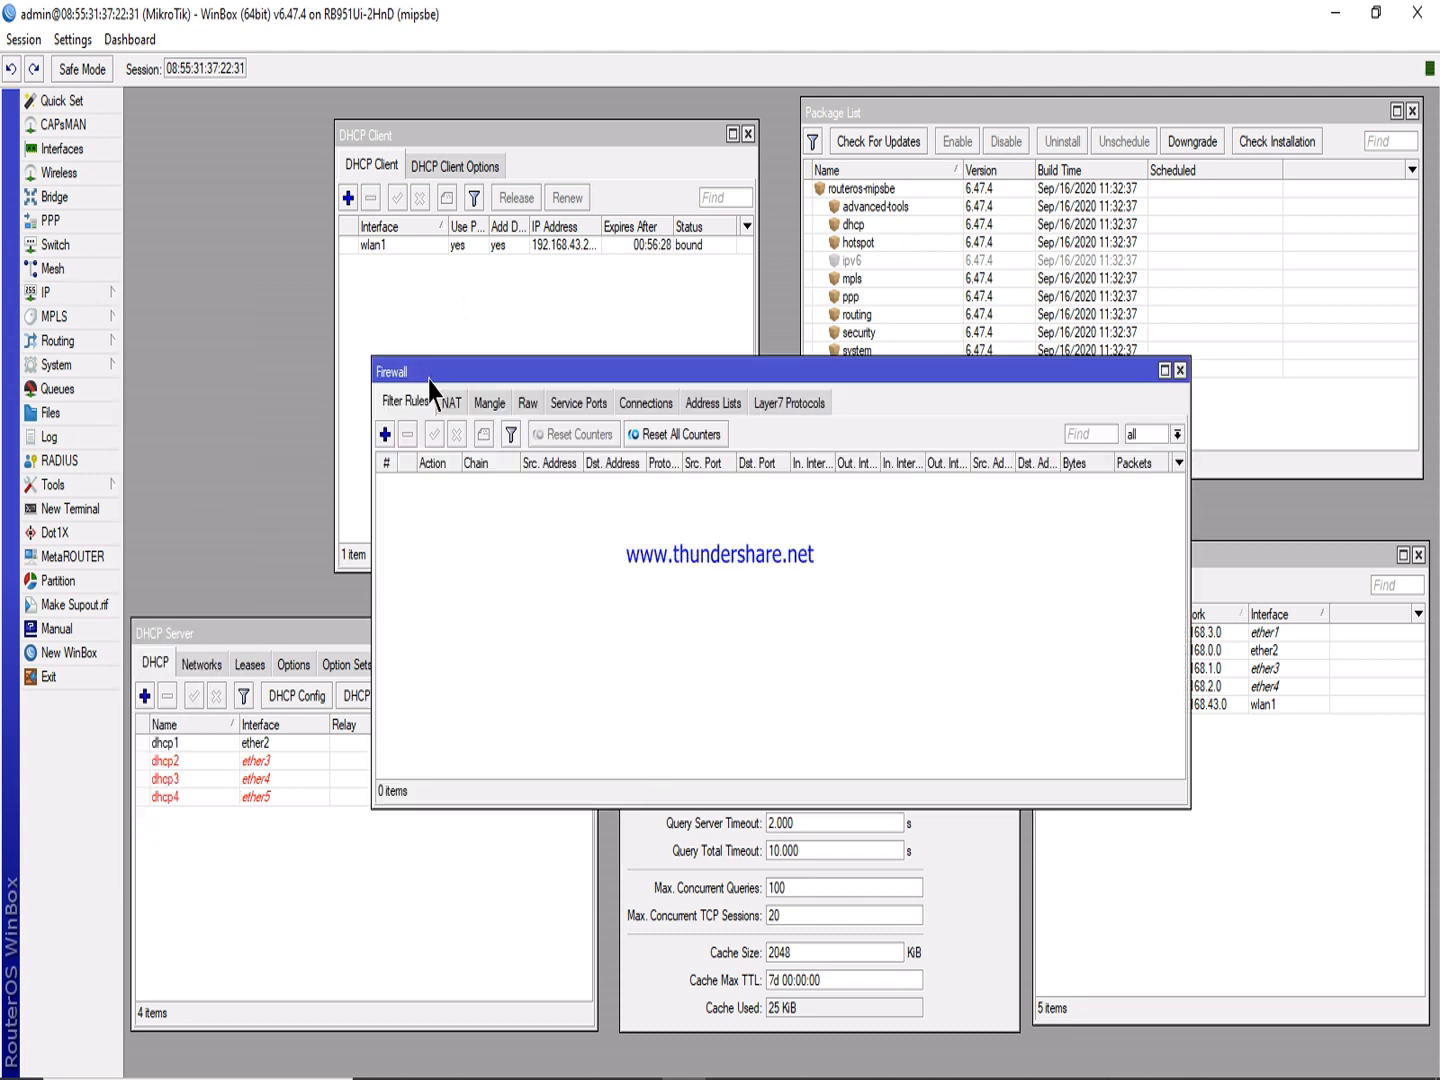
left_click(451, 402)
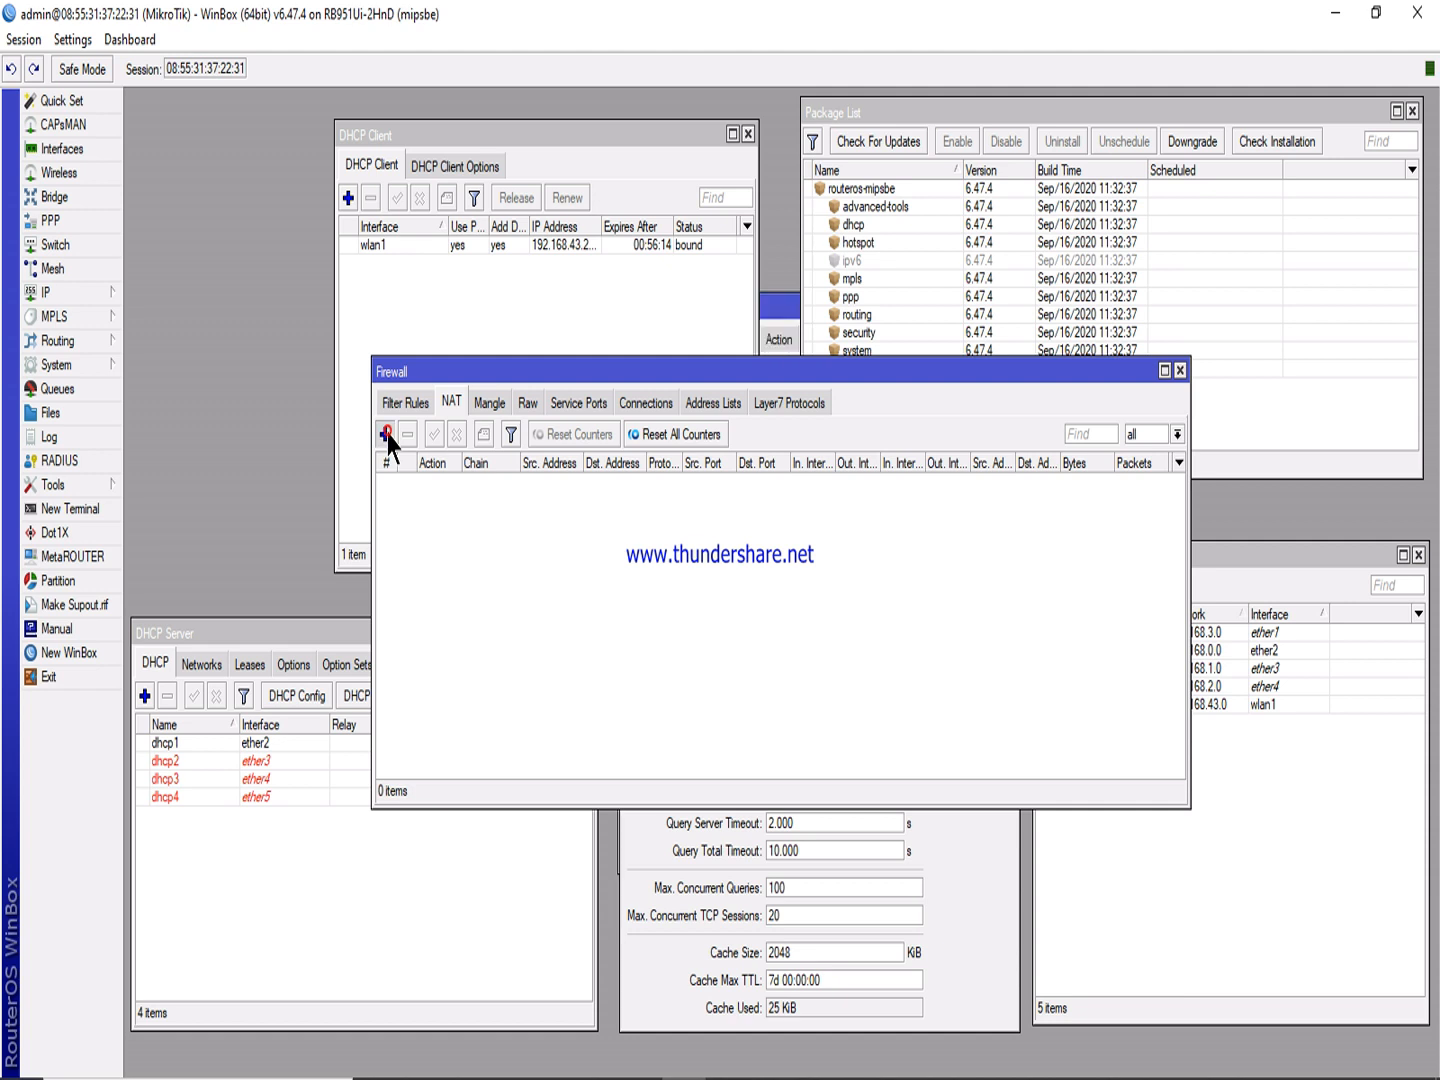
left_click(385, 434)
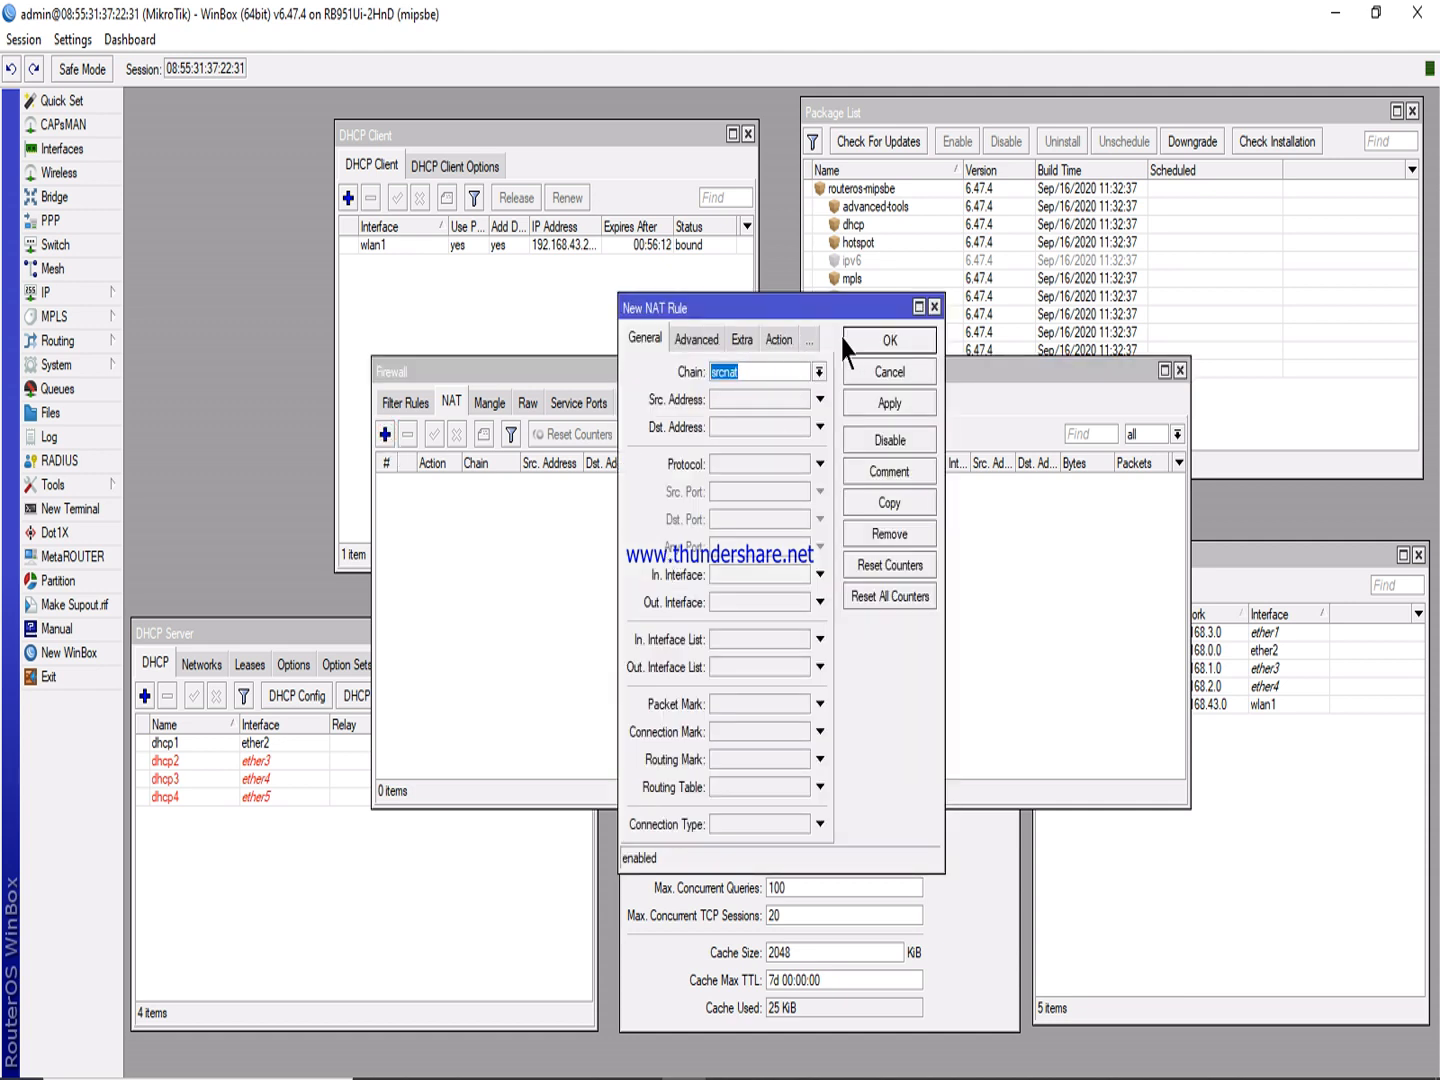
left_click(890, 372)
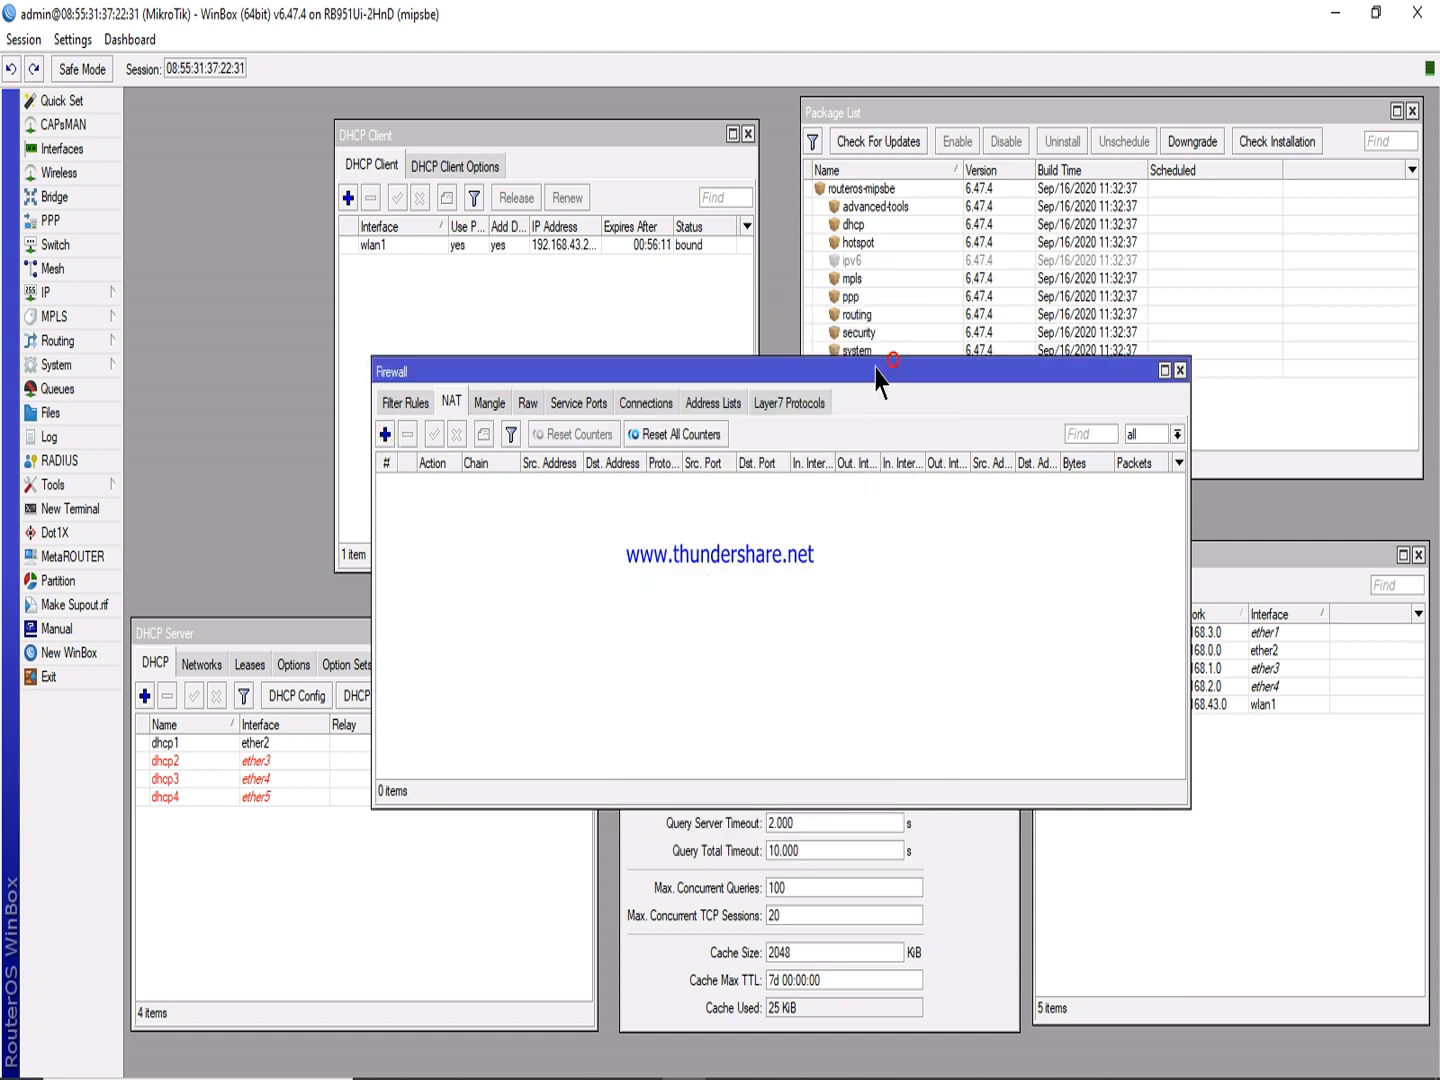
left_click(385, 434)
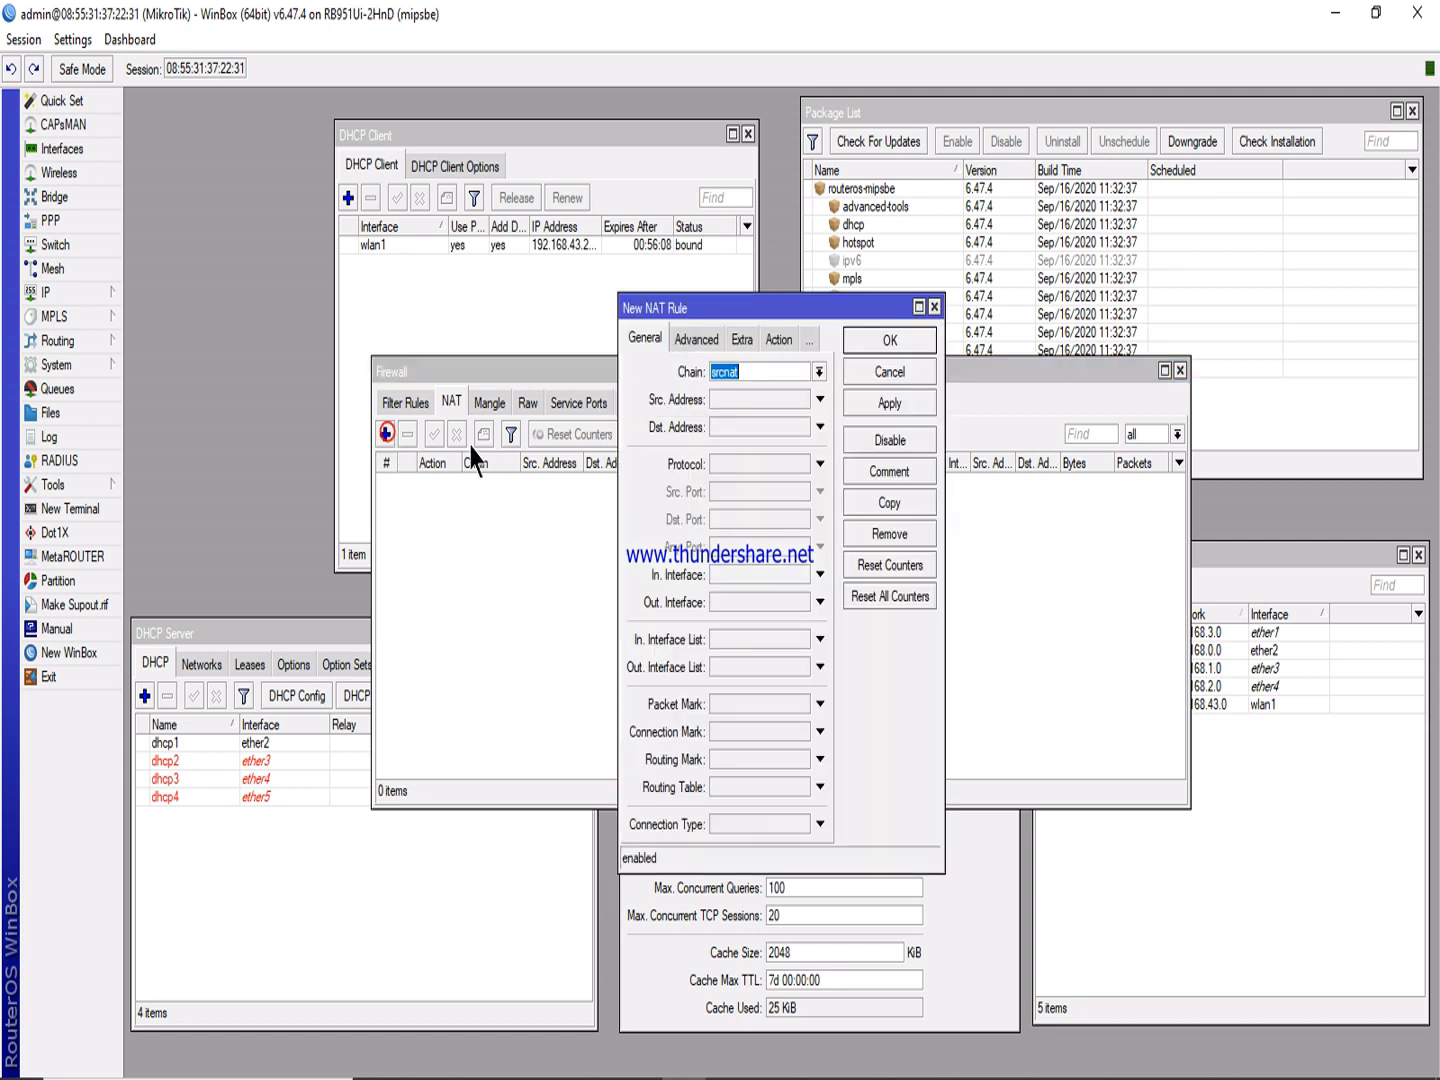
left_click(818, 372)
left_click(818, 372)
left_click(777, 341)
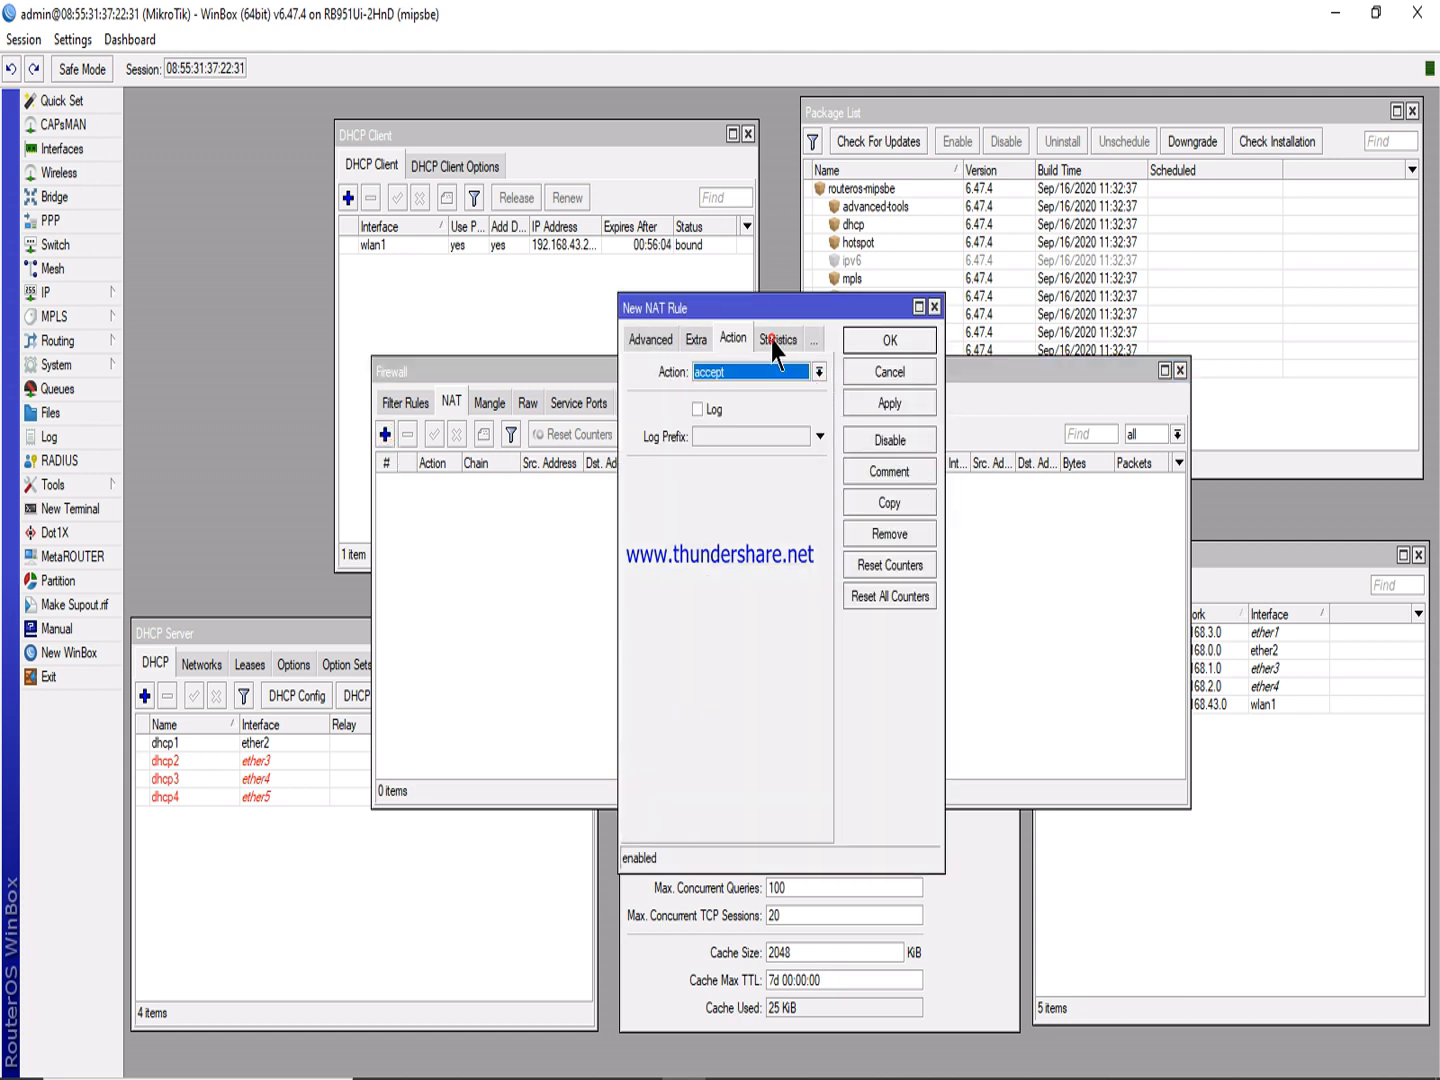
left_click(739, 368)
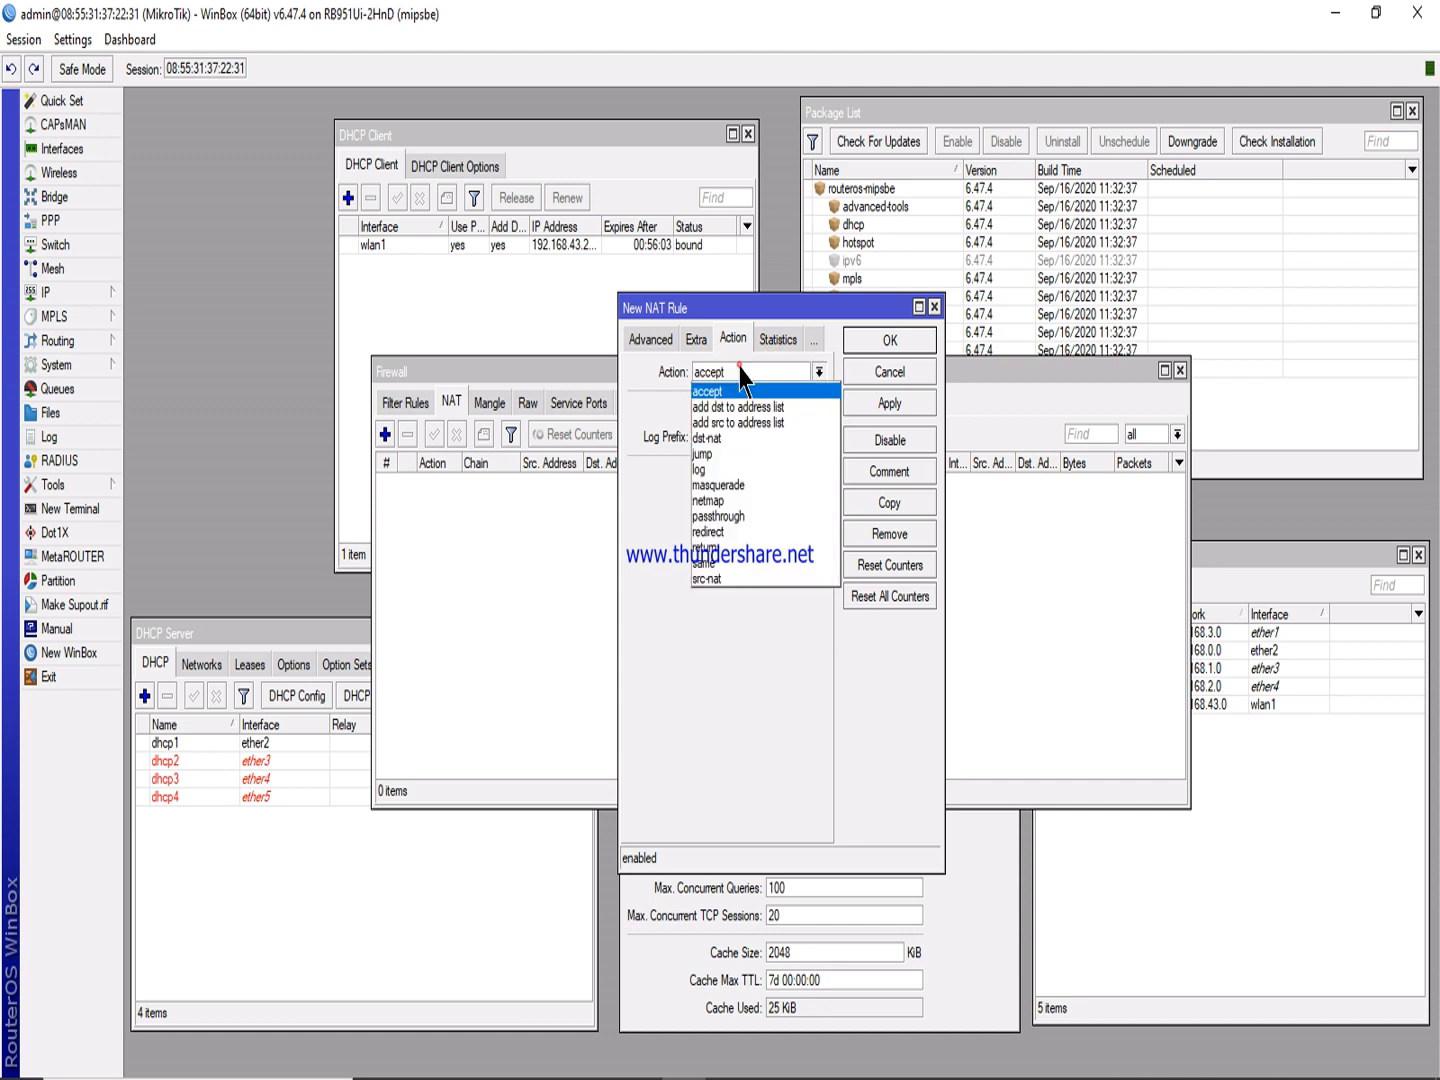
left_click(716, 485)
left_click(857, 403)
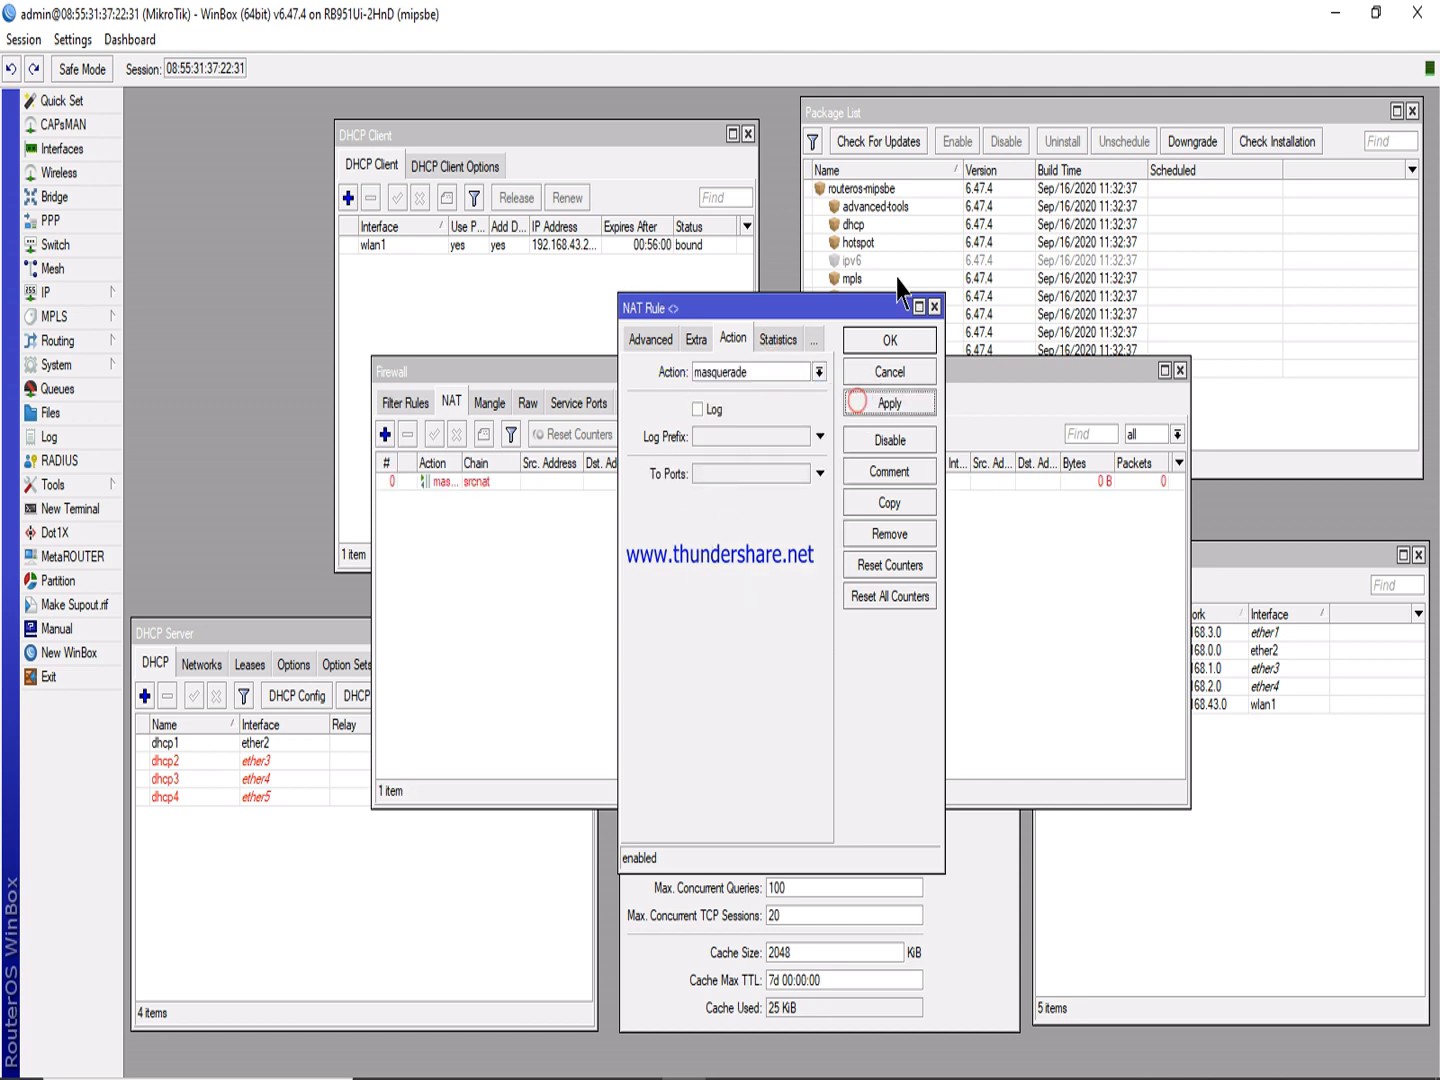
Close the masquerade NAT rule and switch to Command Prompt to check the running ping of 1.1.1.1.
left_click(866, 340)
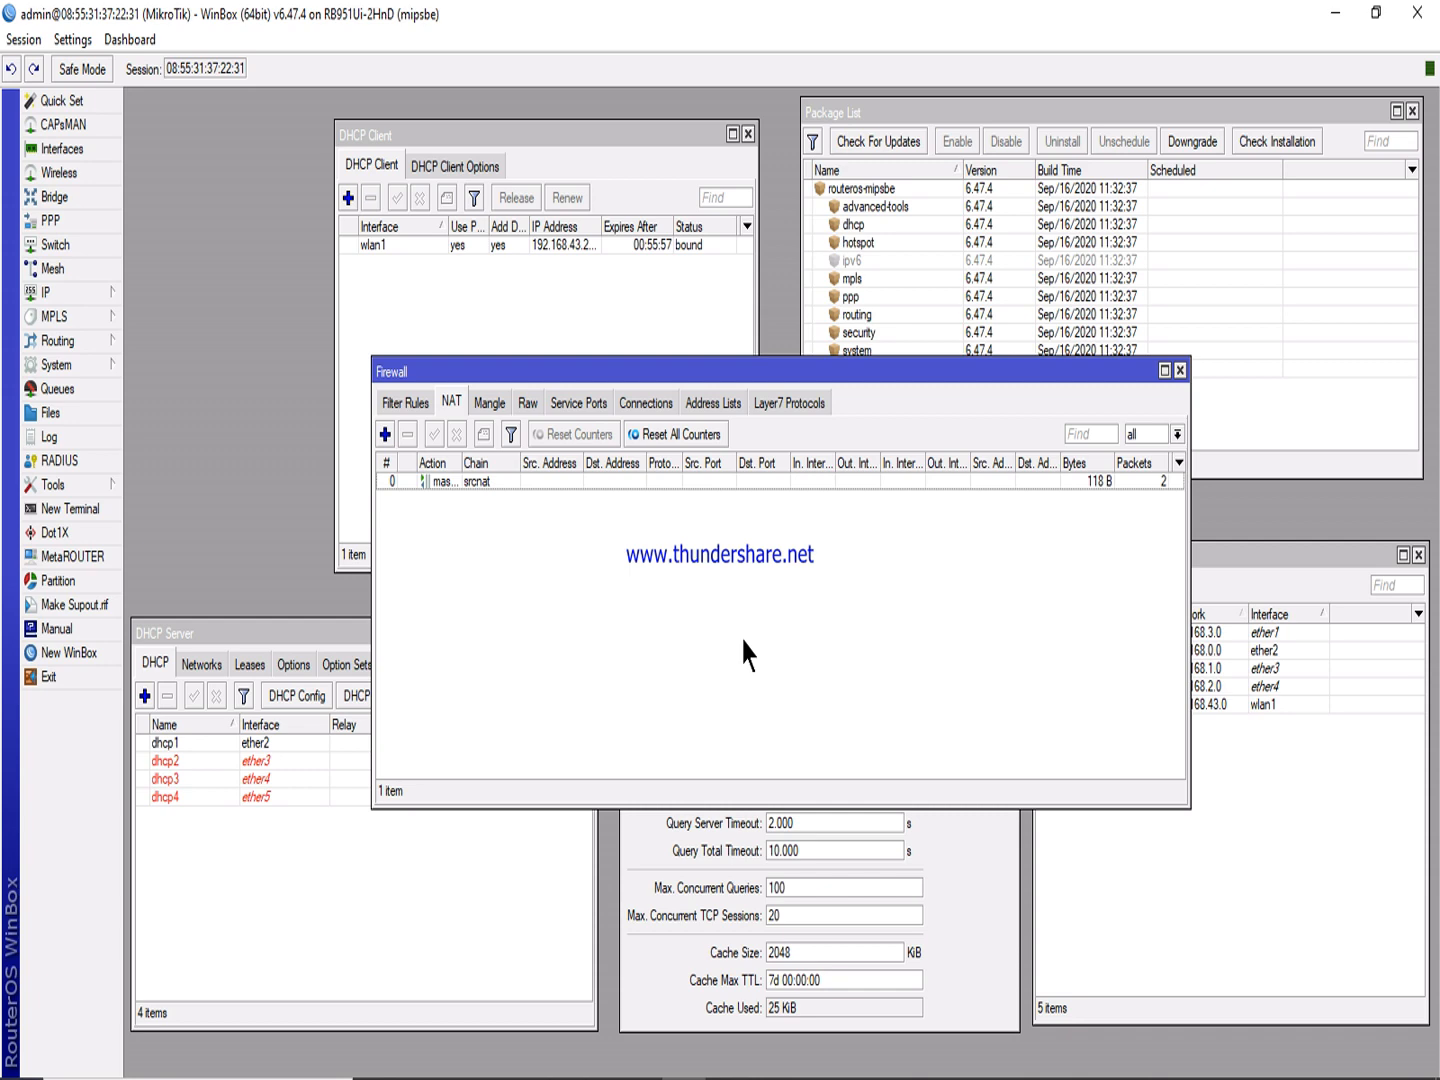
mouse_move(562, 1077)
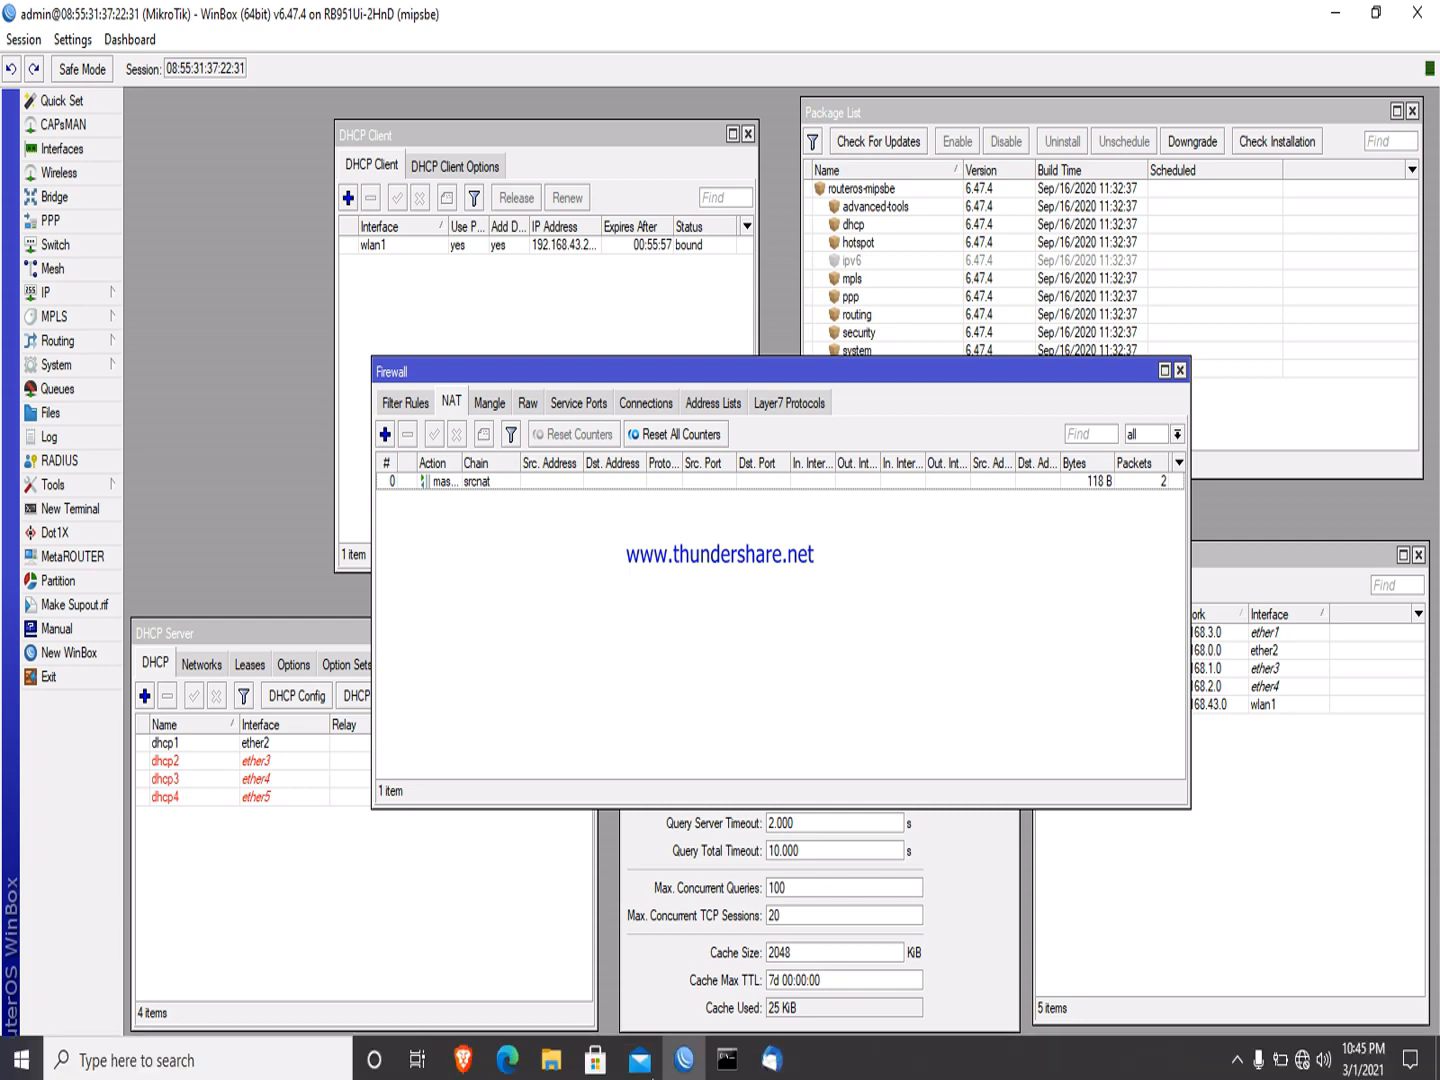
left_click(724, 1060)
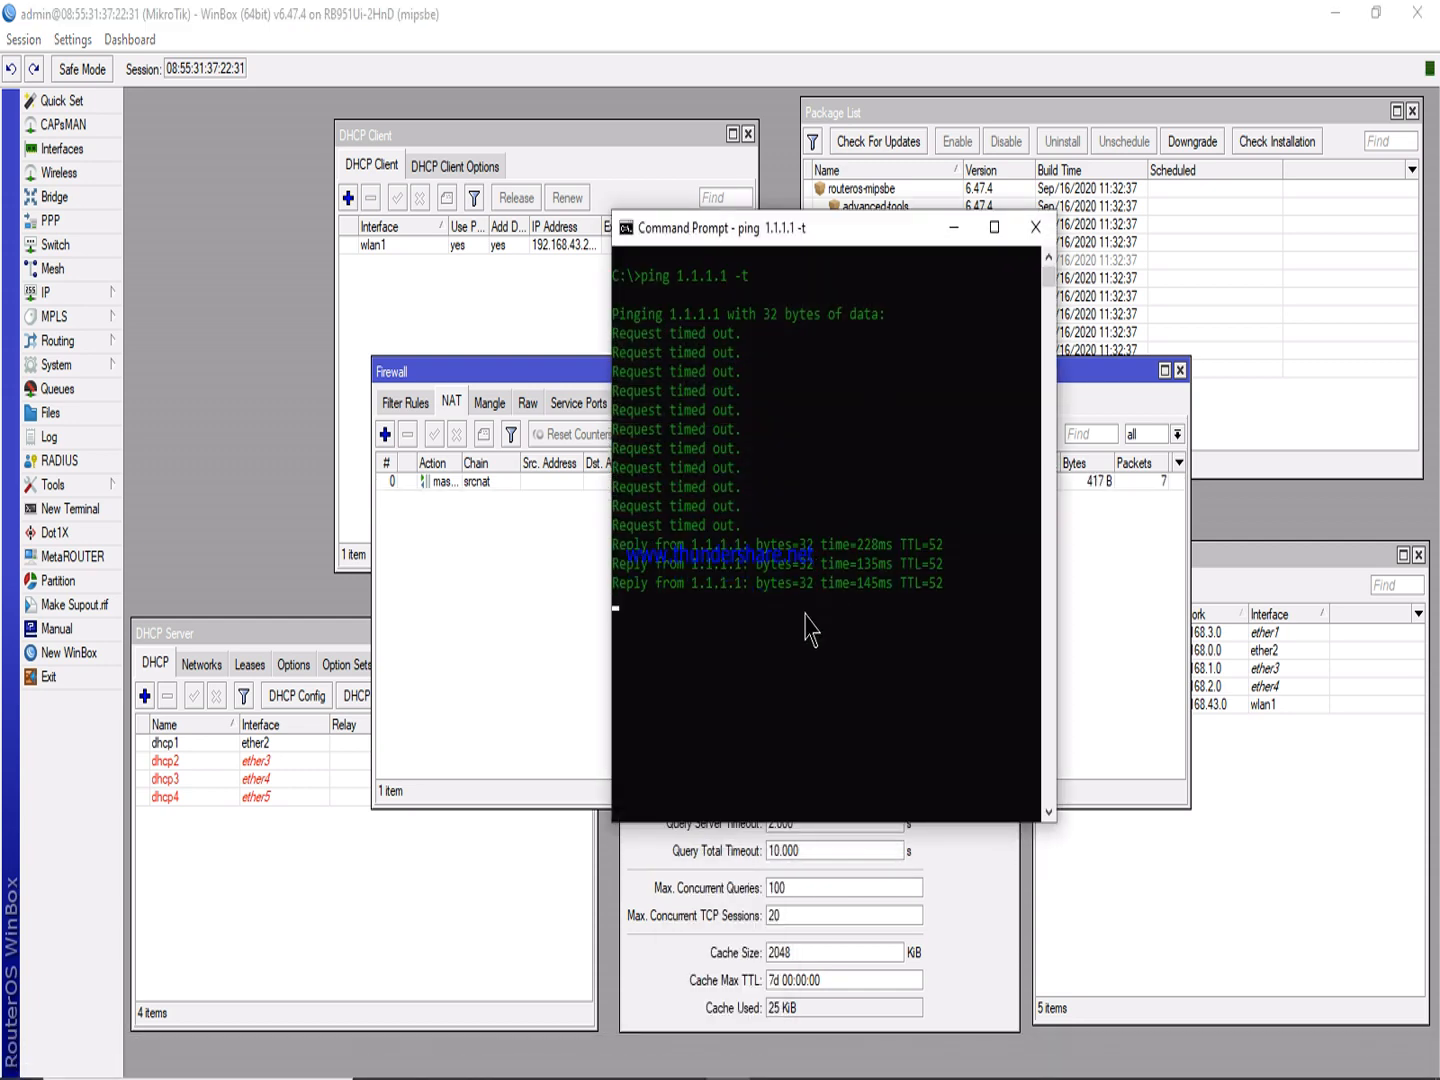
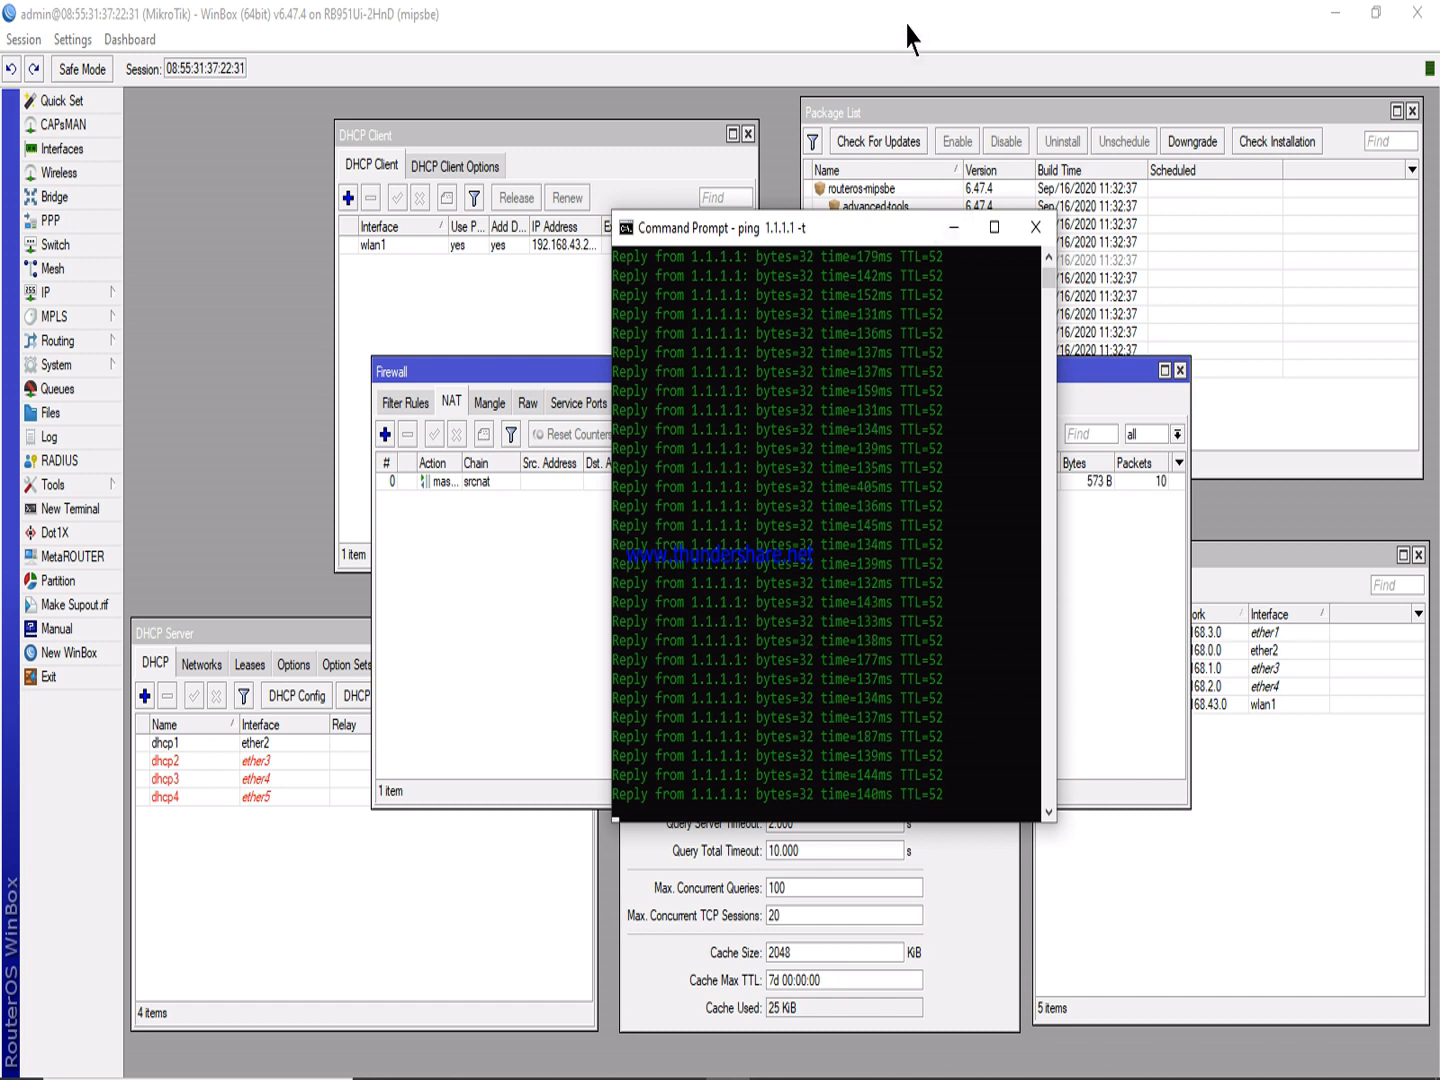
Return to WinBox and add a firewall filter rule for the forward chain with the default accept action.
left_click(910, 35)
left_click(419, 403)
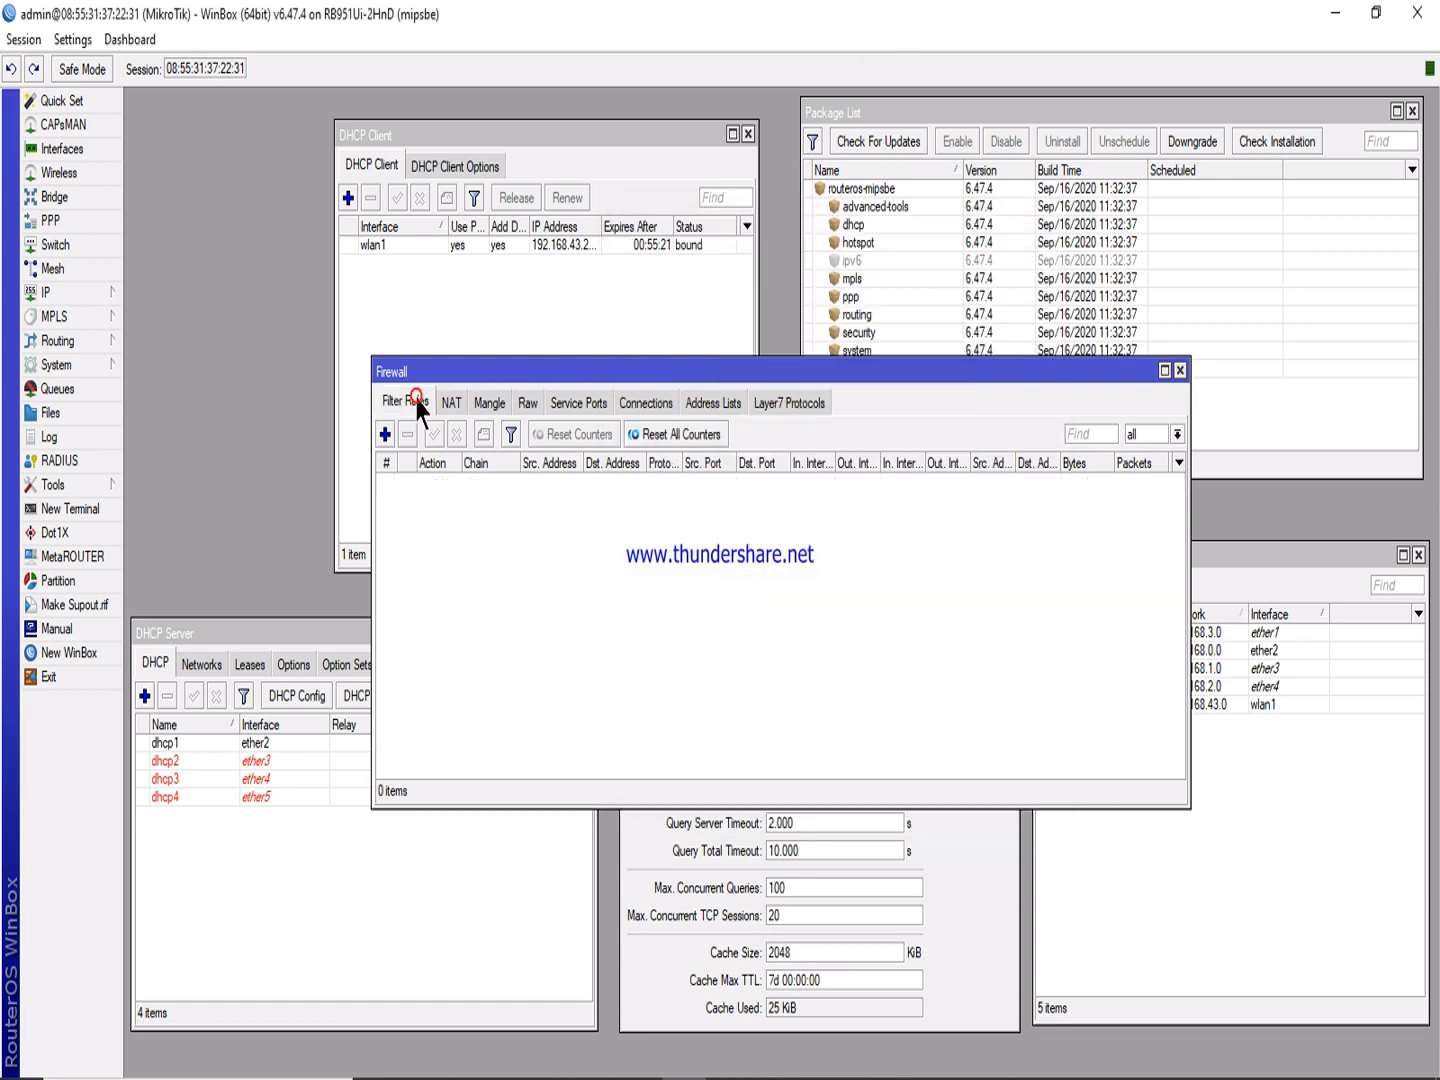
left_click(385, 436)
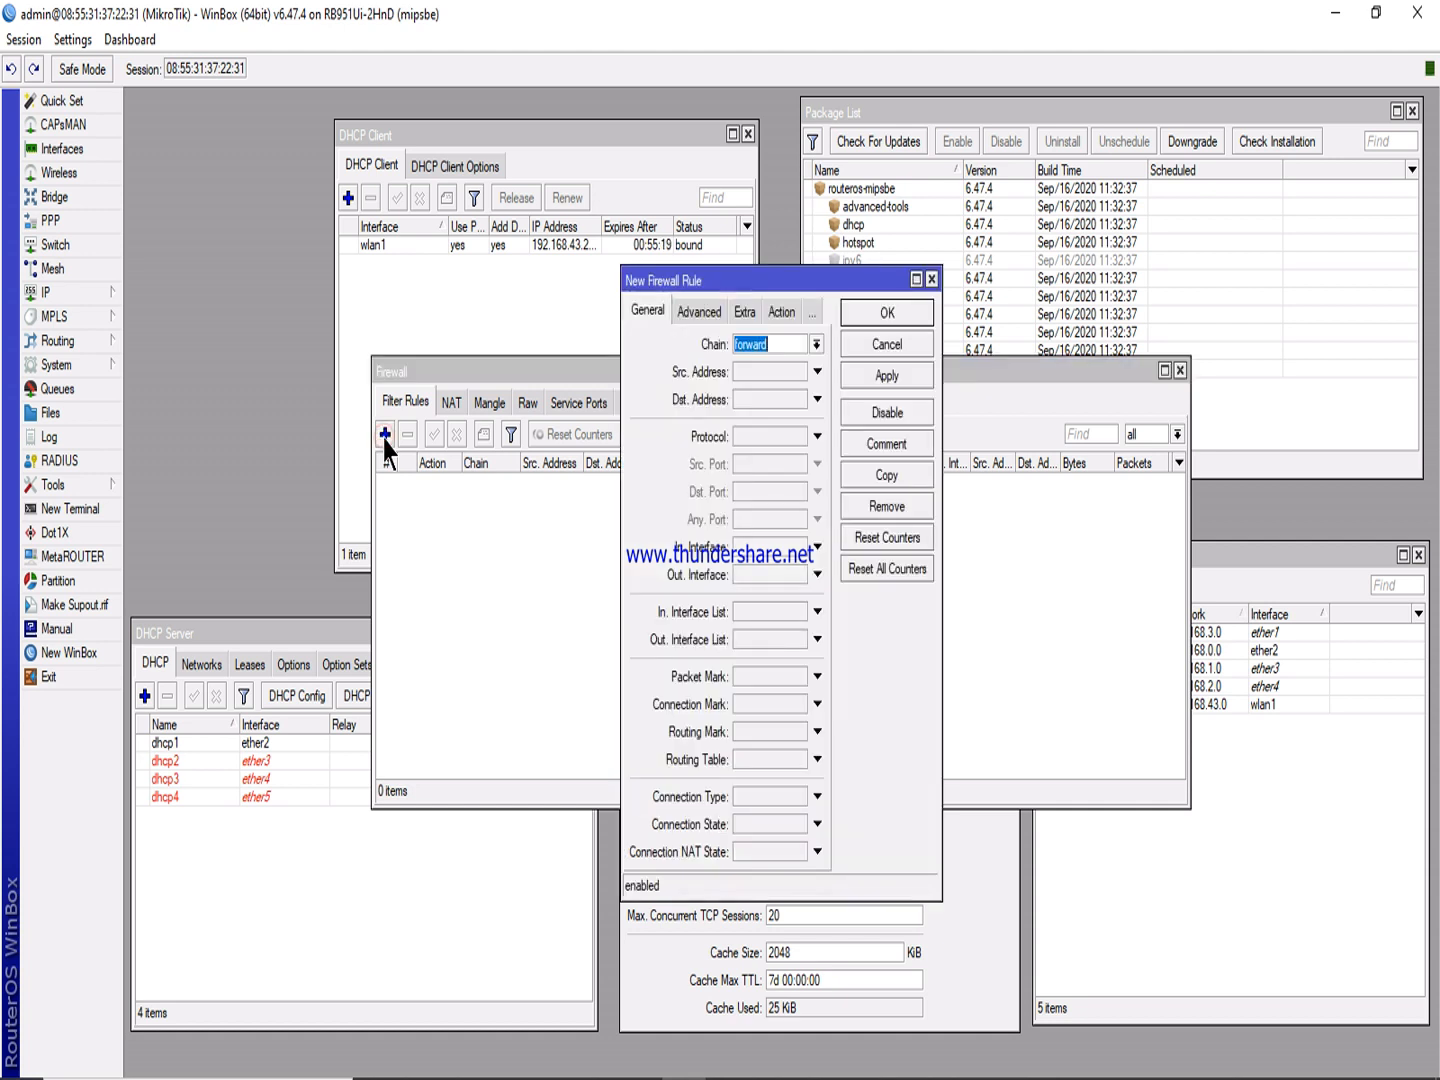
left_click(862, 378)
left_click(880, 313)
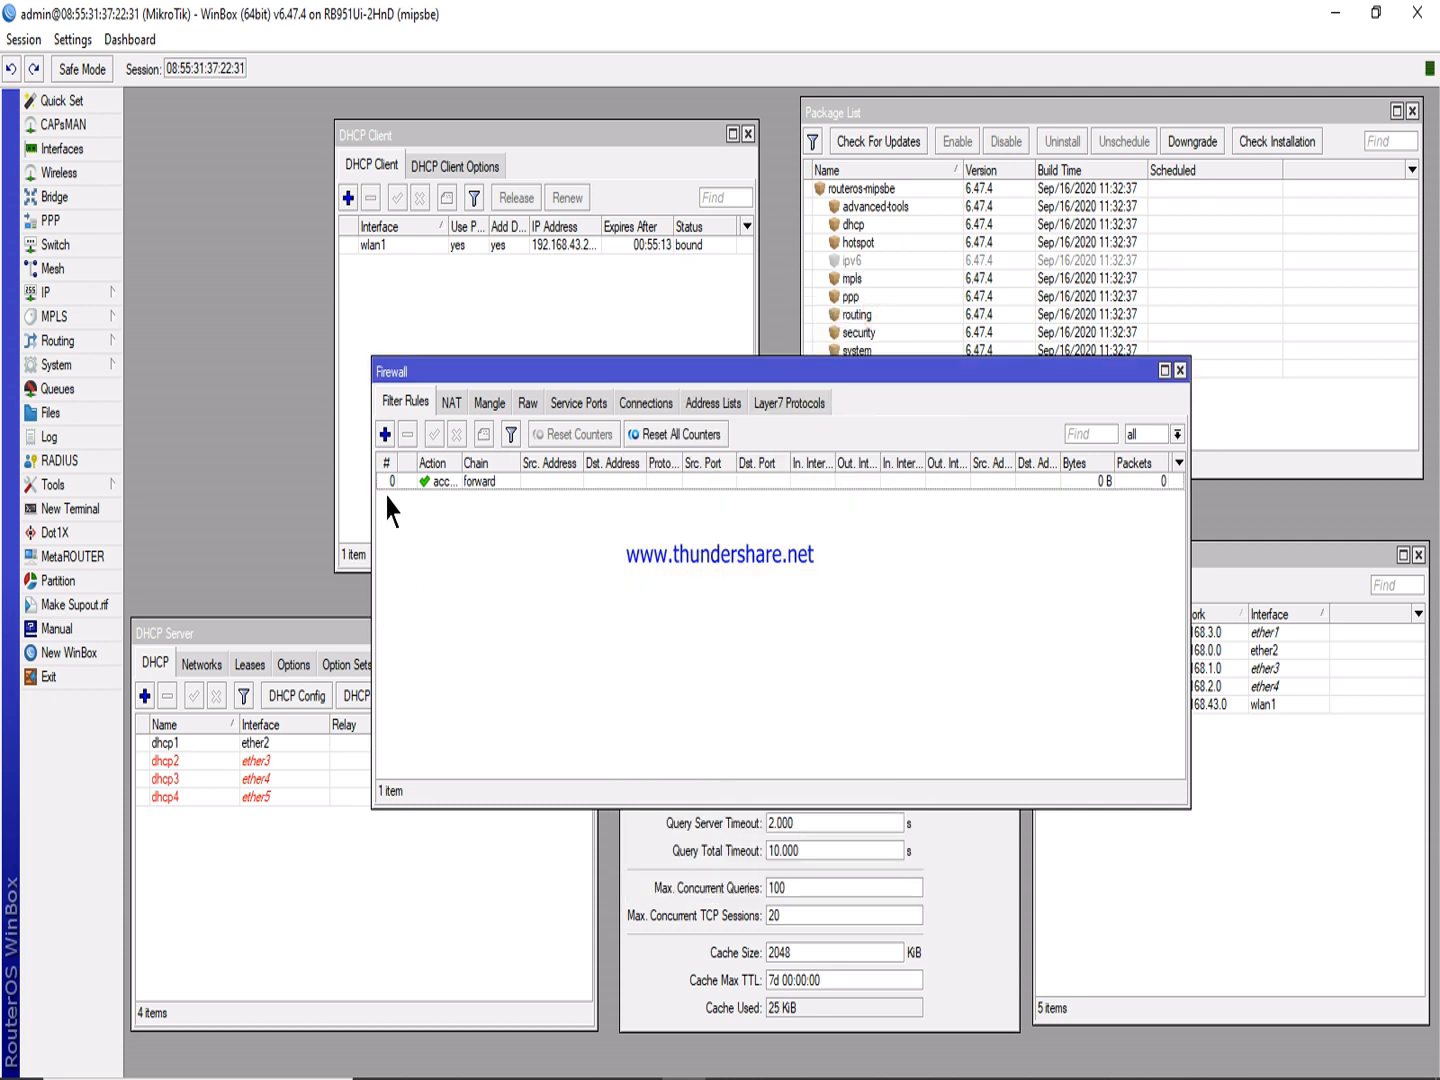
Add a second firewall filter rule for the input chain, keeping the default accept action.
left_click(386, 435)
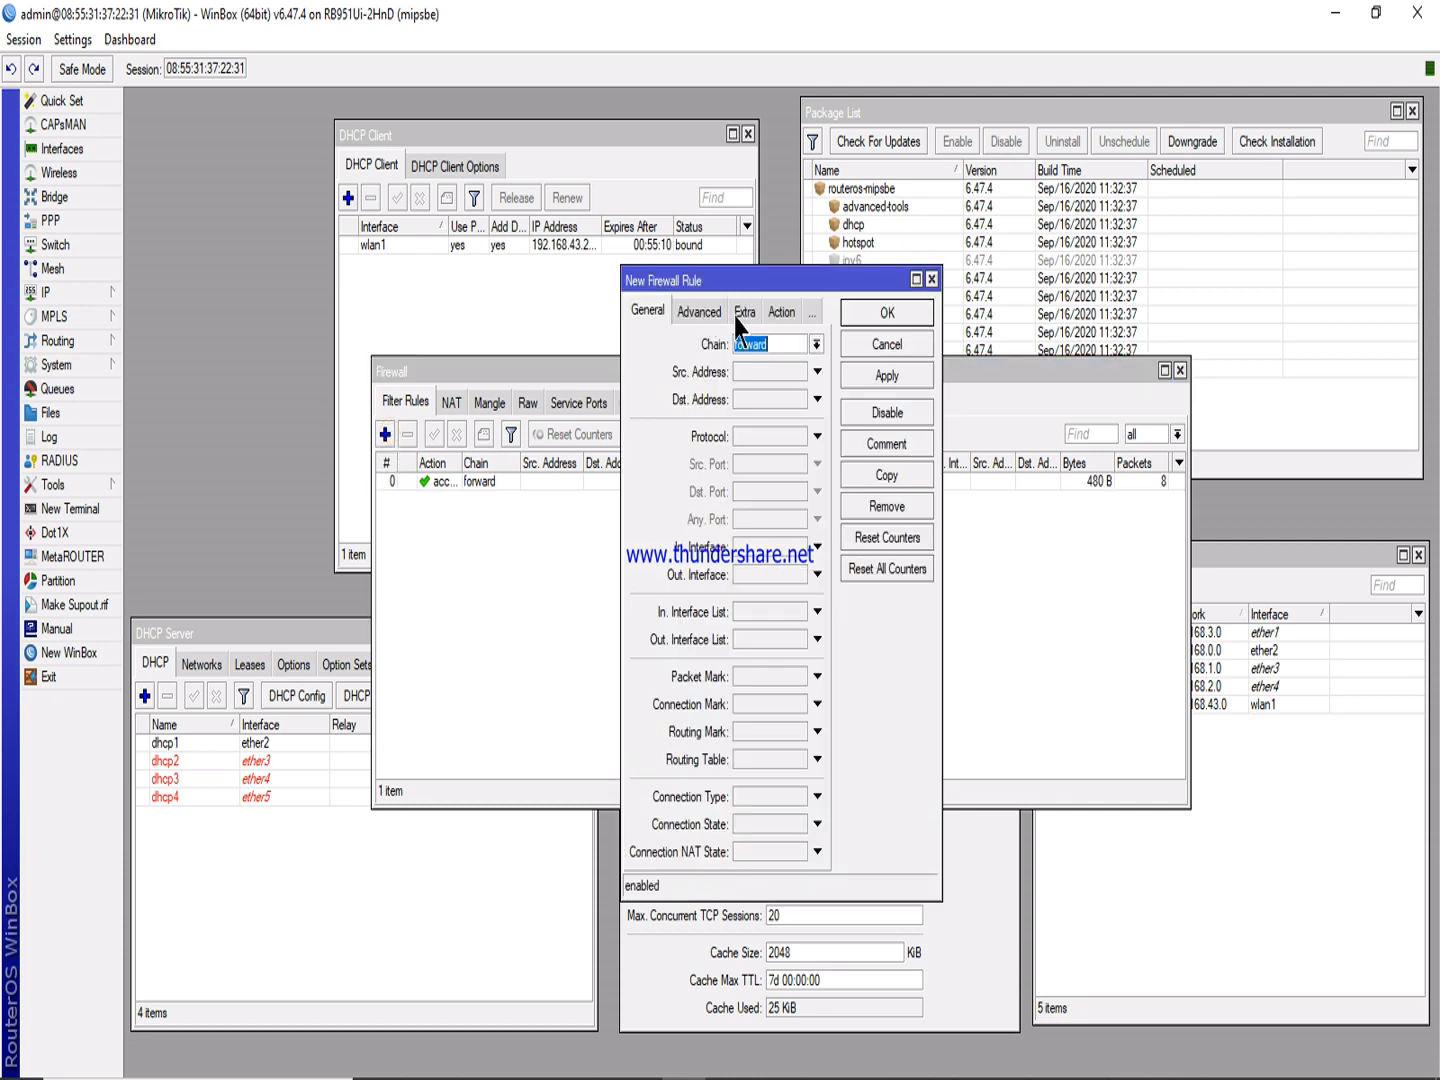
left_click(817, 344)
left_click(785, 378)
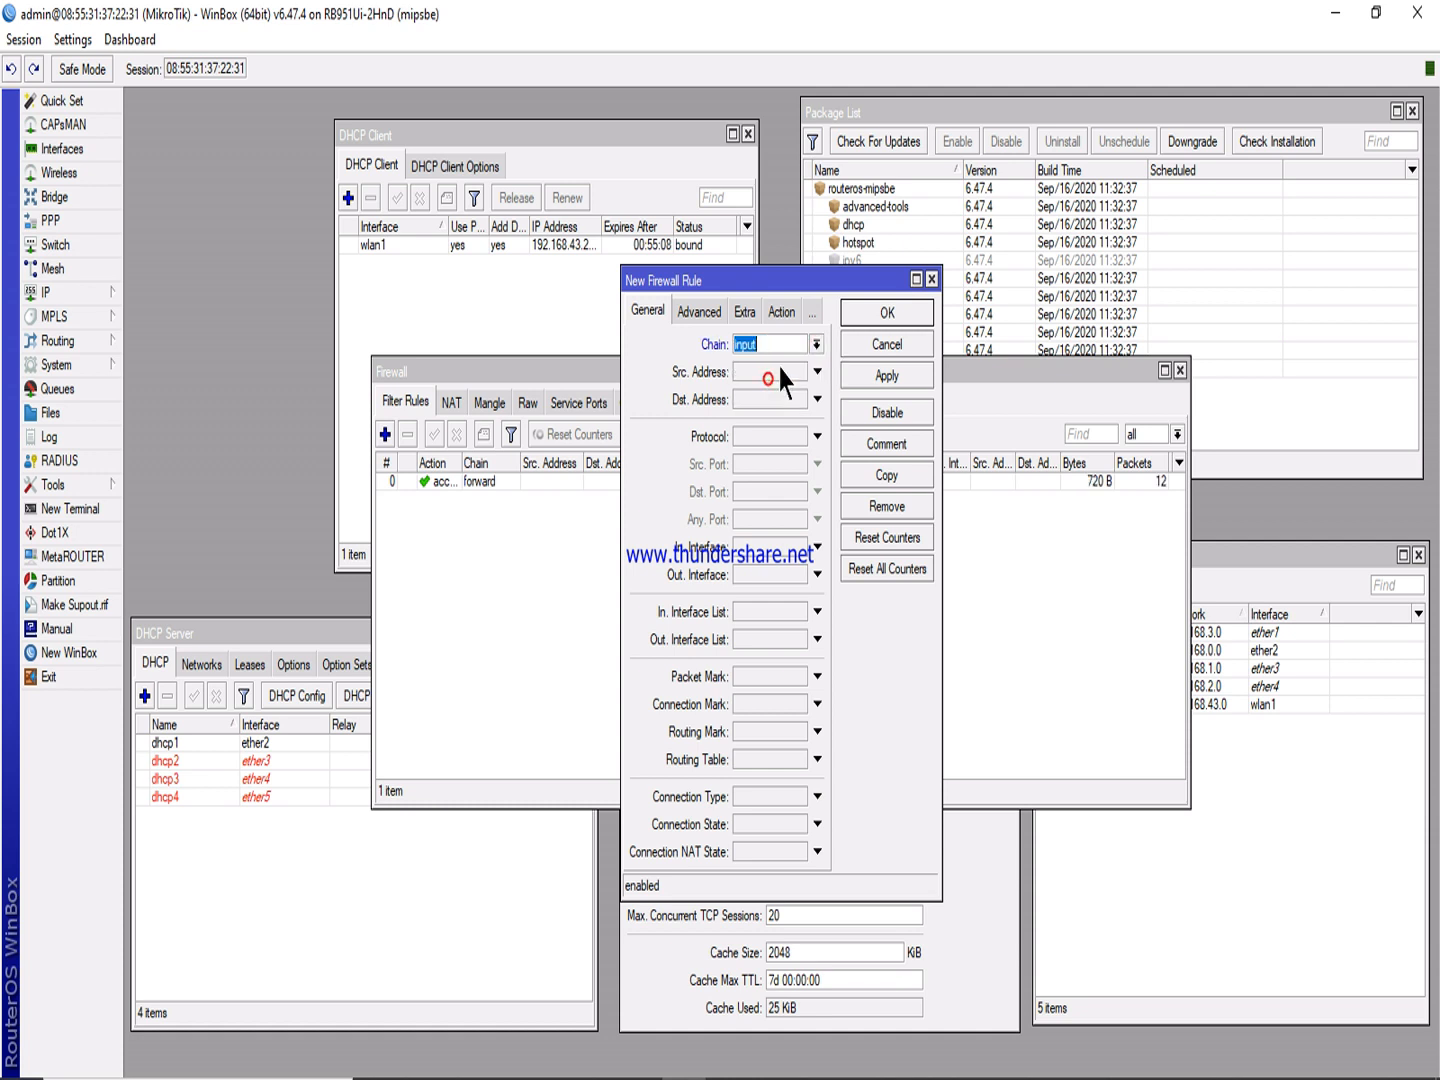
left_click(859, 375)
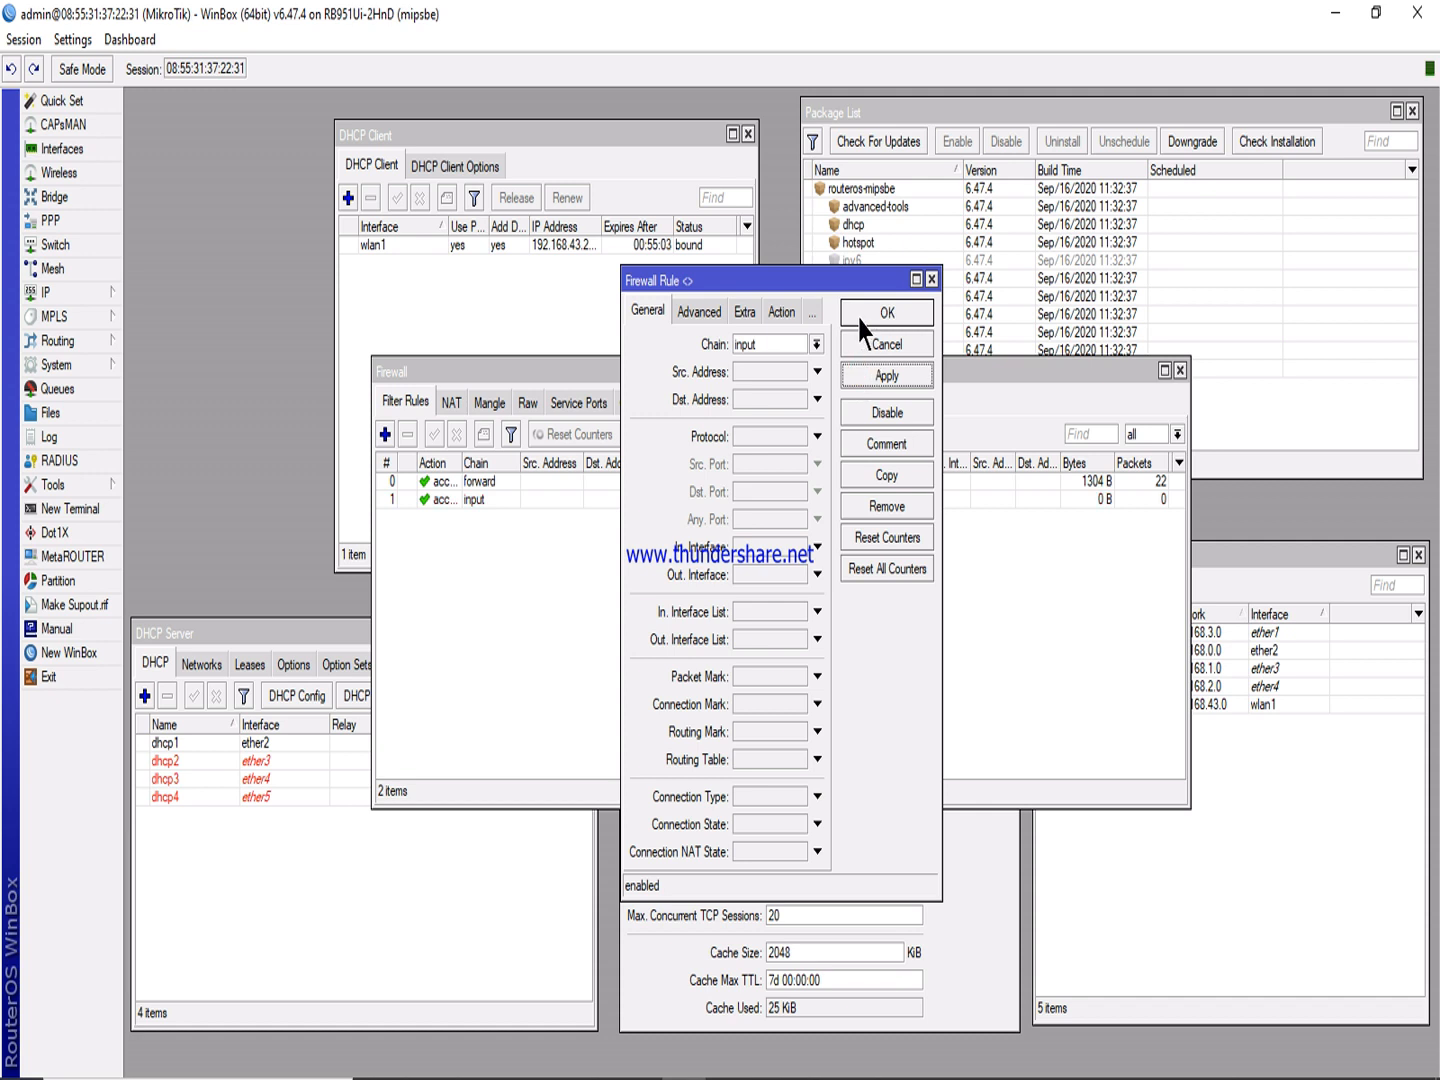
left_click(861, 319)
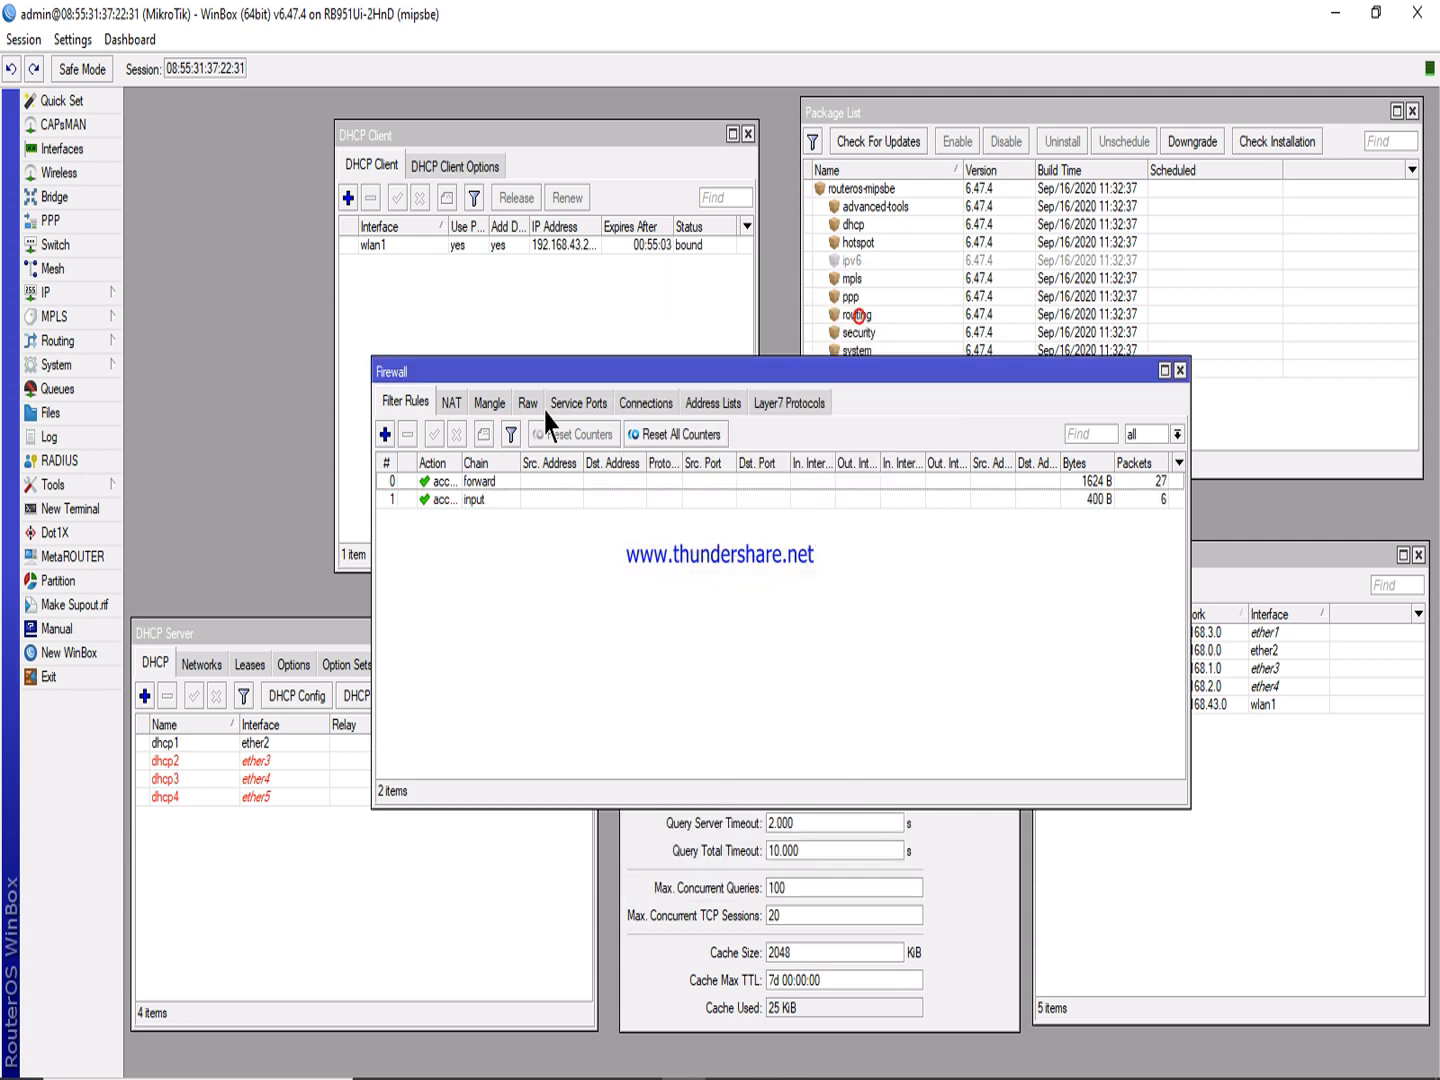
Add a third firewall filter rule for the output chain, keeping the default accept action.
left_click(385, 434)
left_click(815, 343)
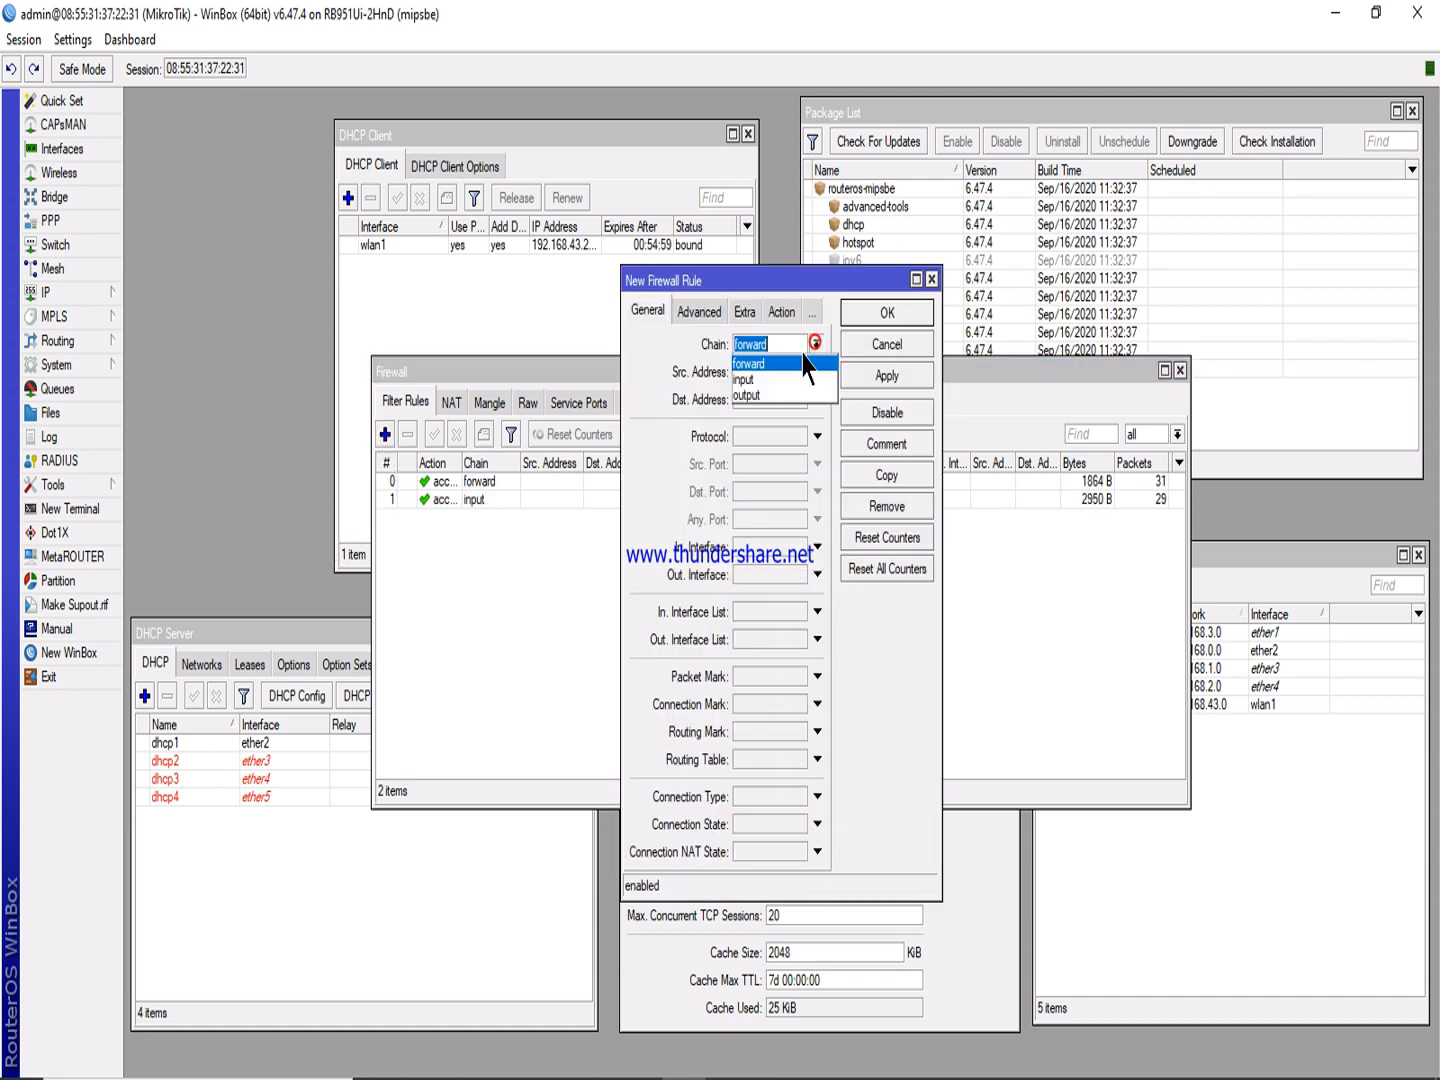
left_click(748, 395)
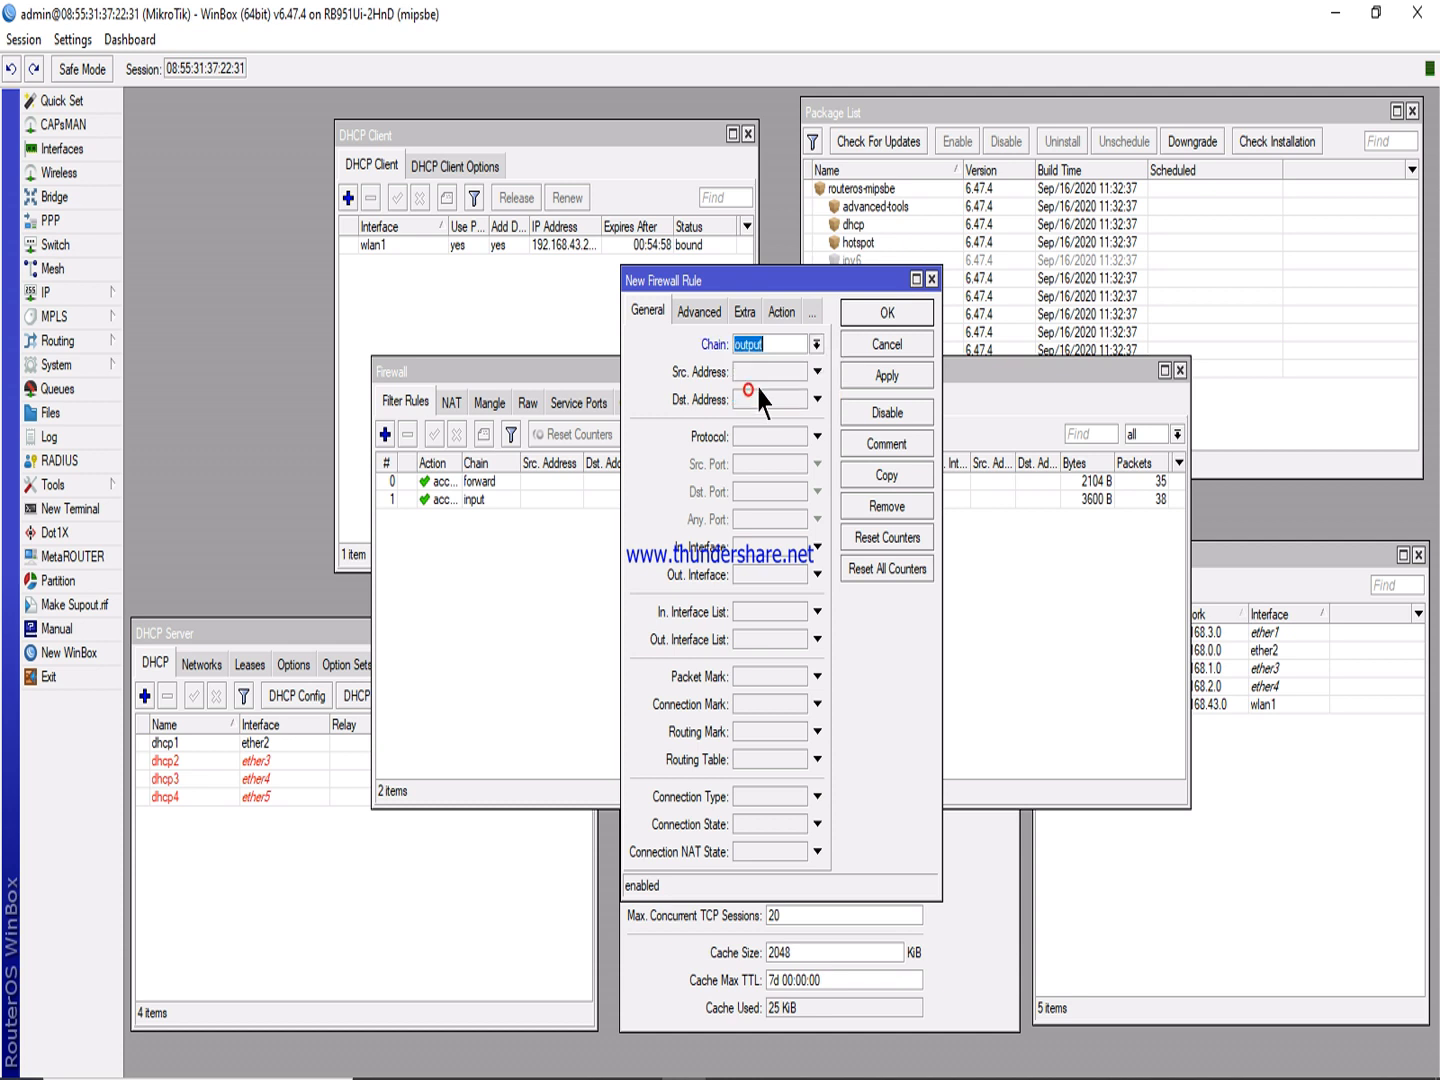
left_click(872, 378)
left_click(880, 314)
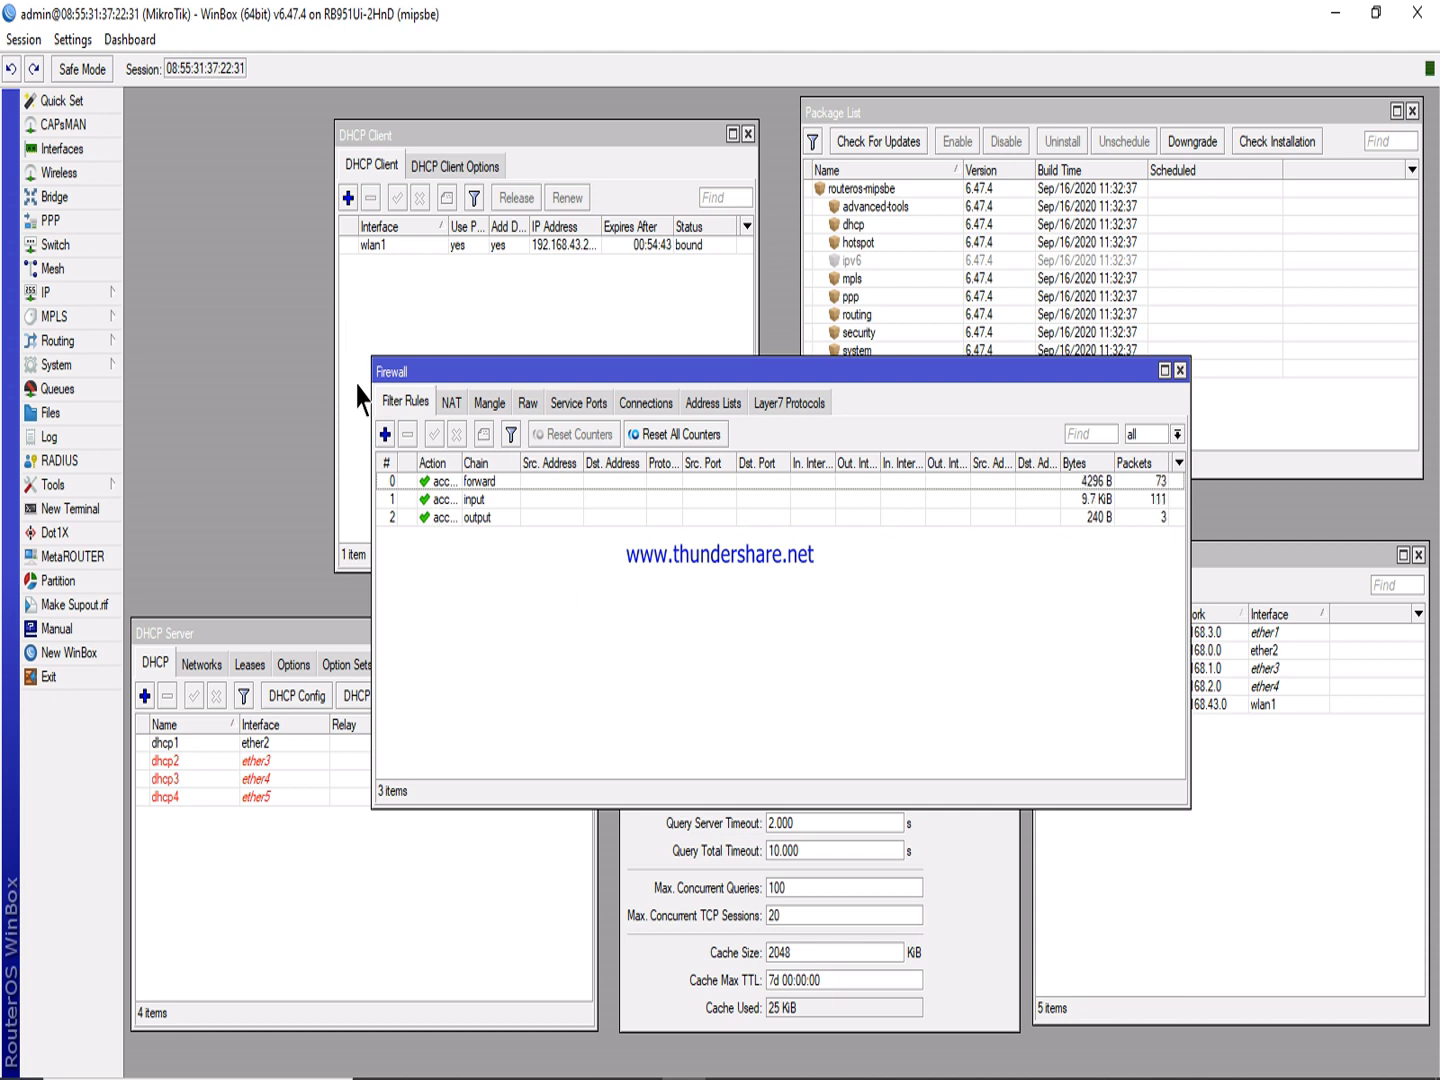
Start a new filter rule on the forward chain with destination address 87.45.34.2.0/16.
left_click(384, 435)
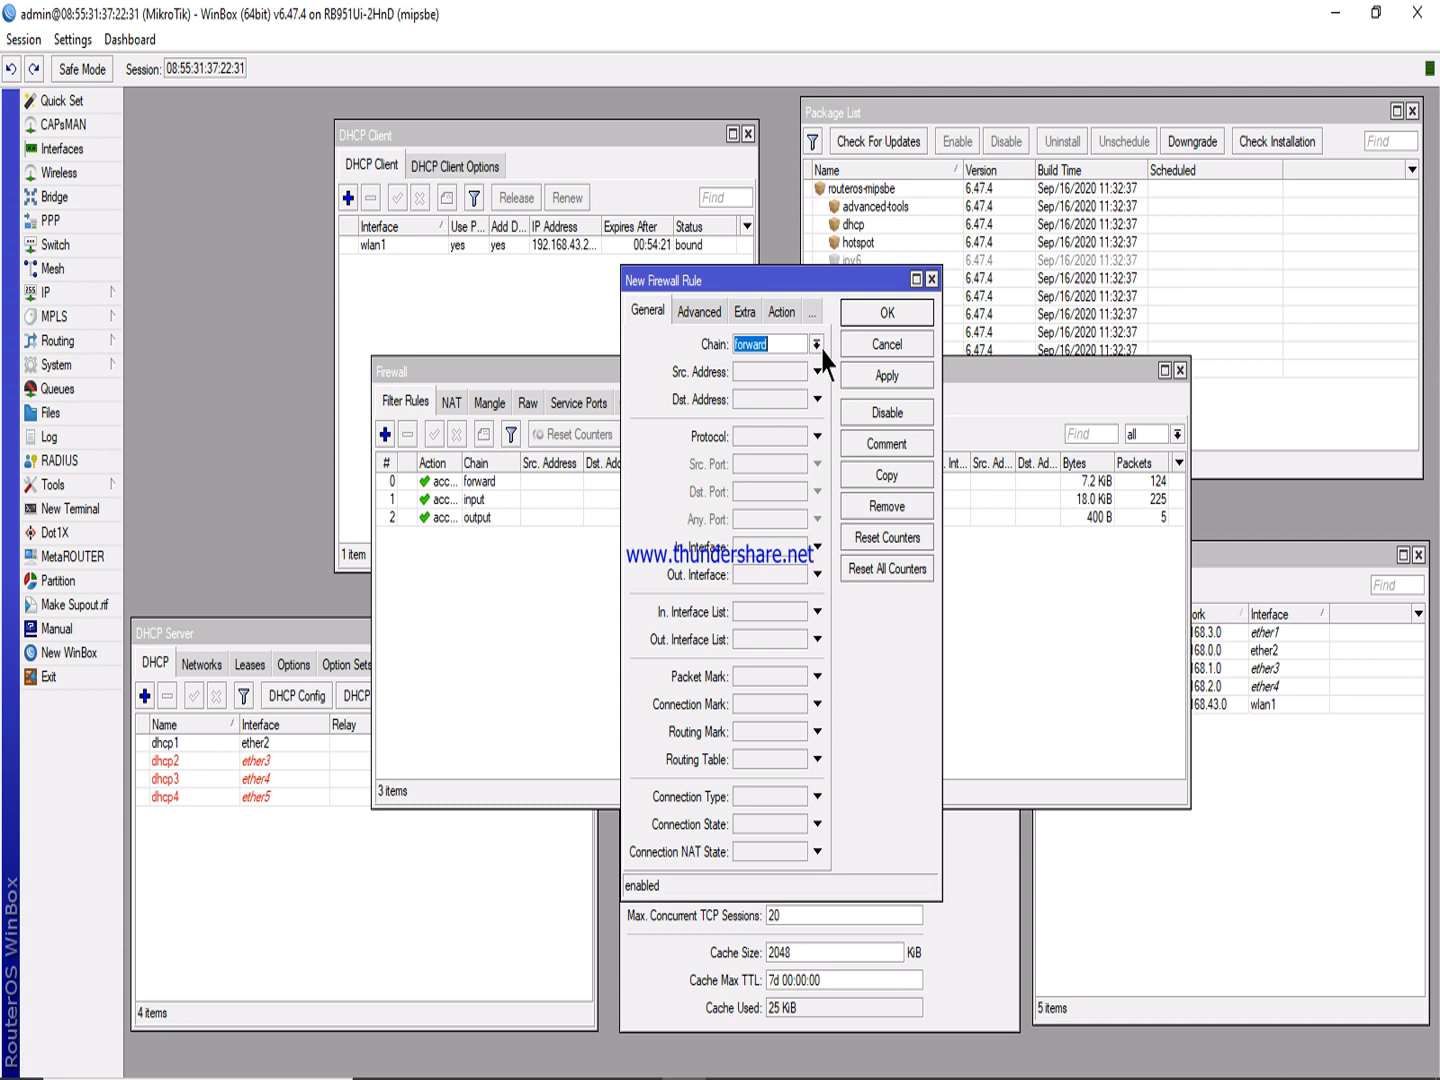
left_click(778, 401)
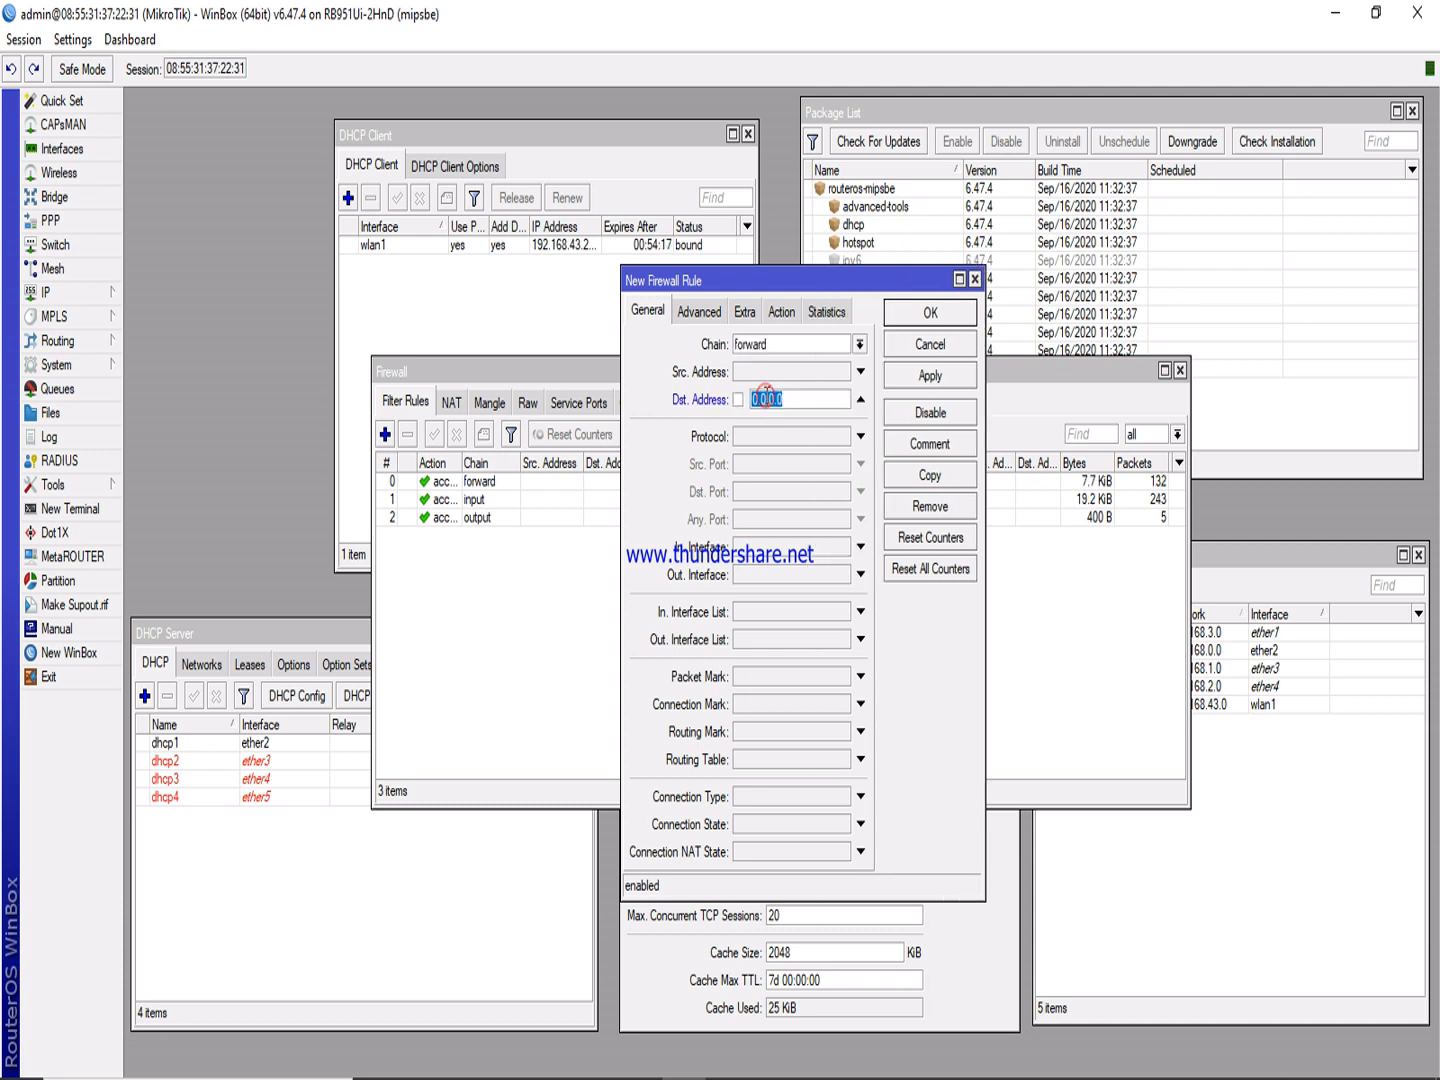
type("87.45.34.2.0/")
key("BackSpace")
key("BackSpace")
type("16")
Set the new forward rule's action to drop and try to save the rule.
left_click(784, 312)
left_click(740, 345)
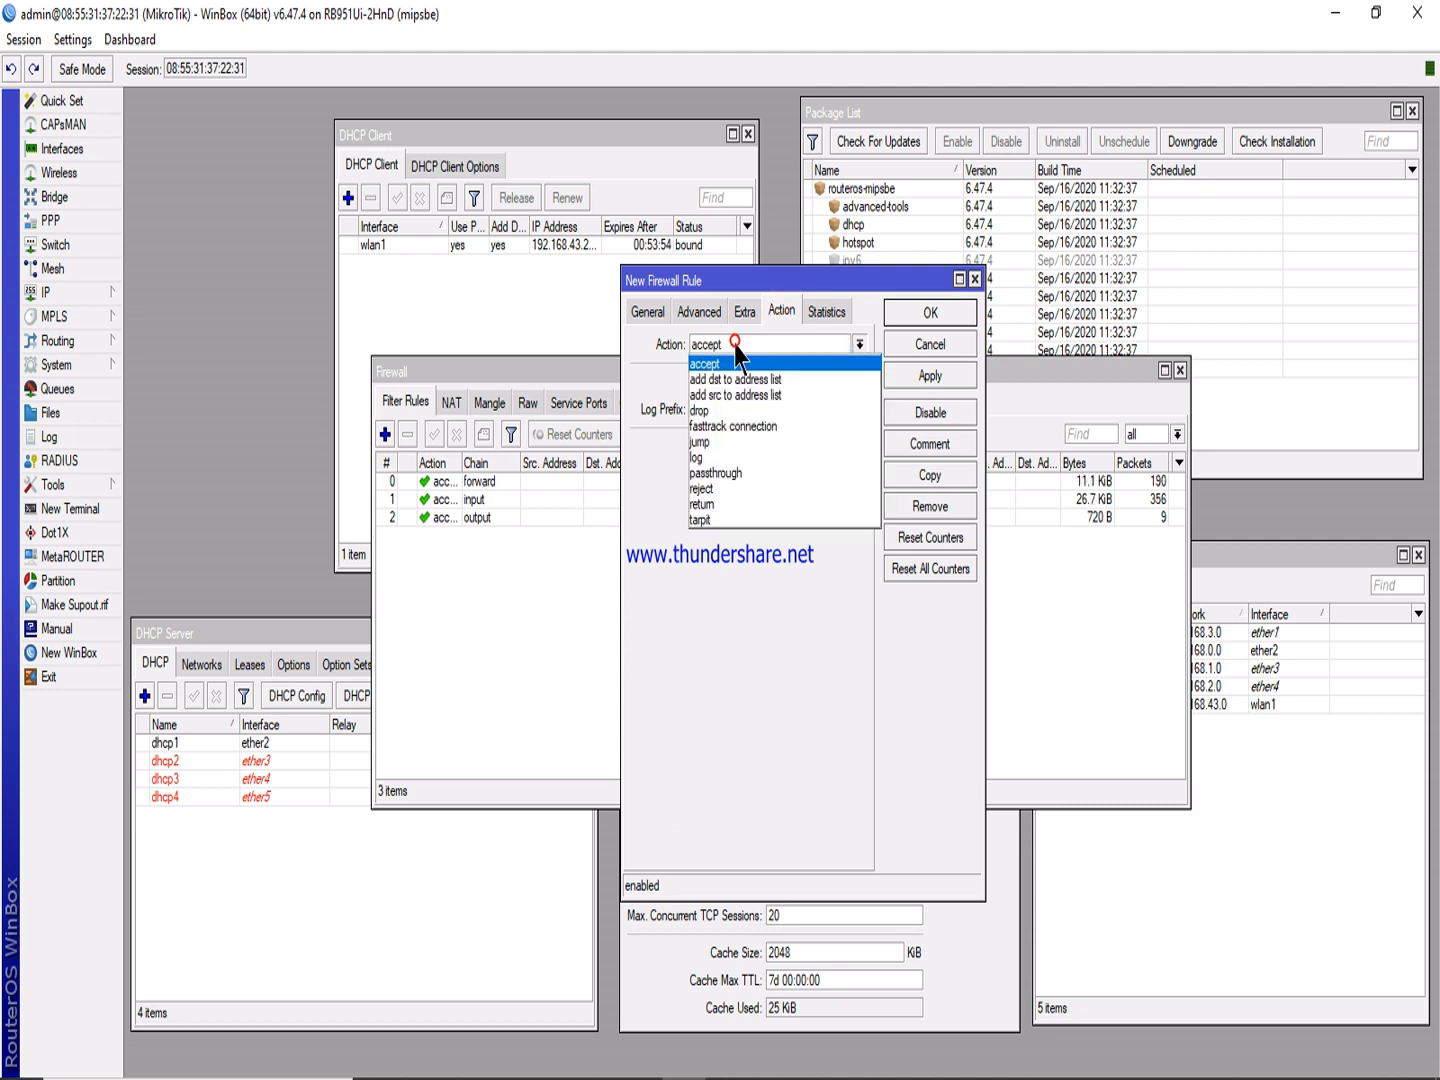
left_click(716, 410)
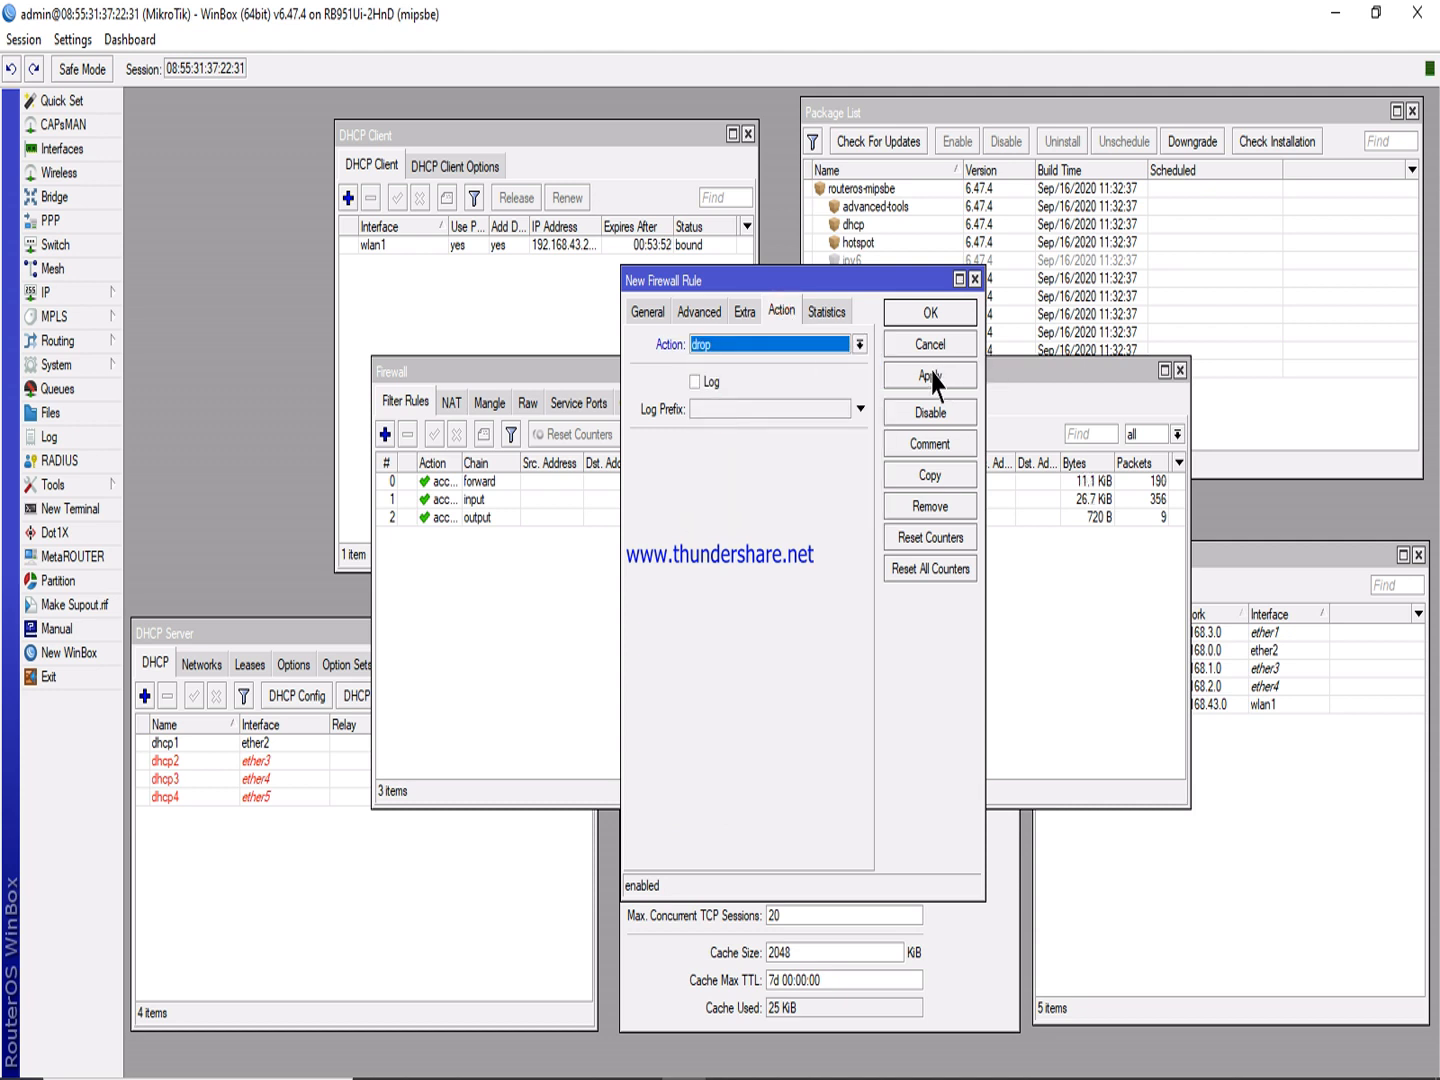
left_click(933, 314)
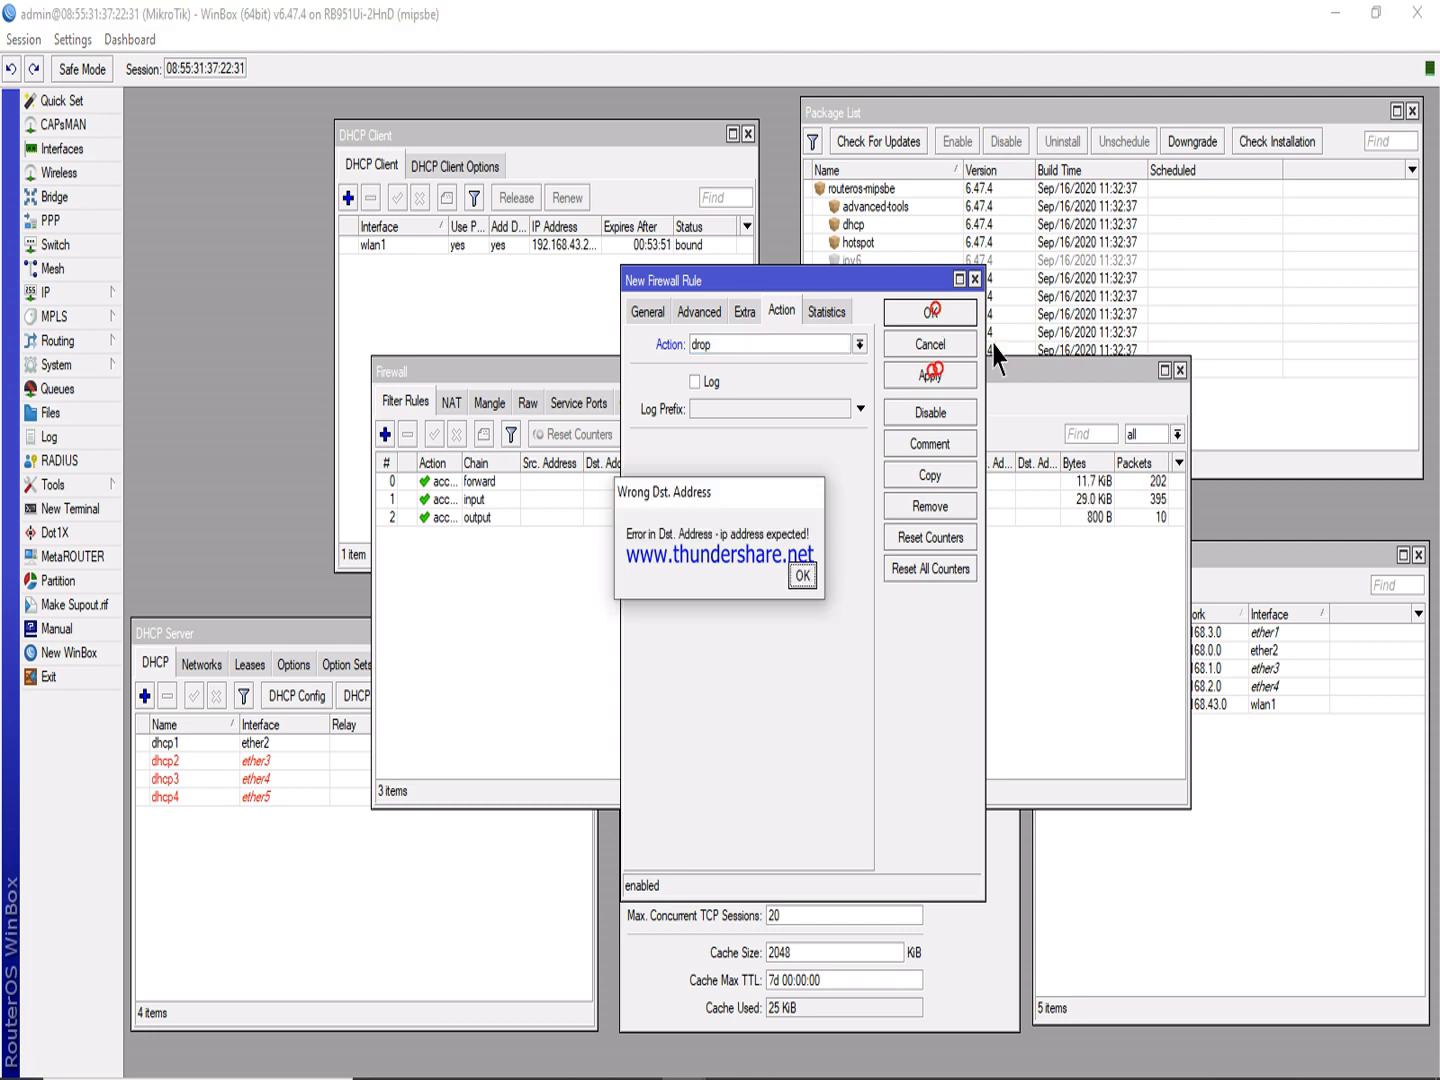
left_click(804, 577)
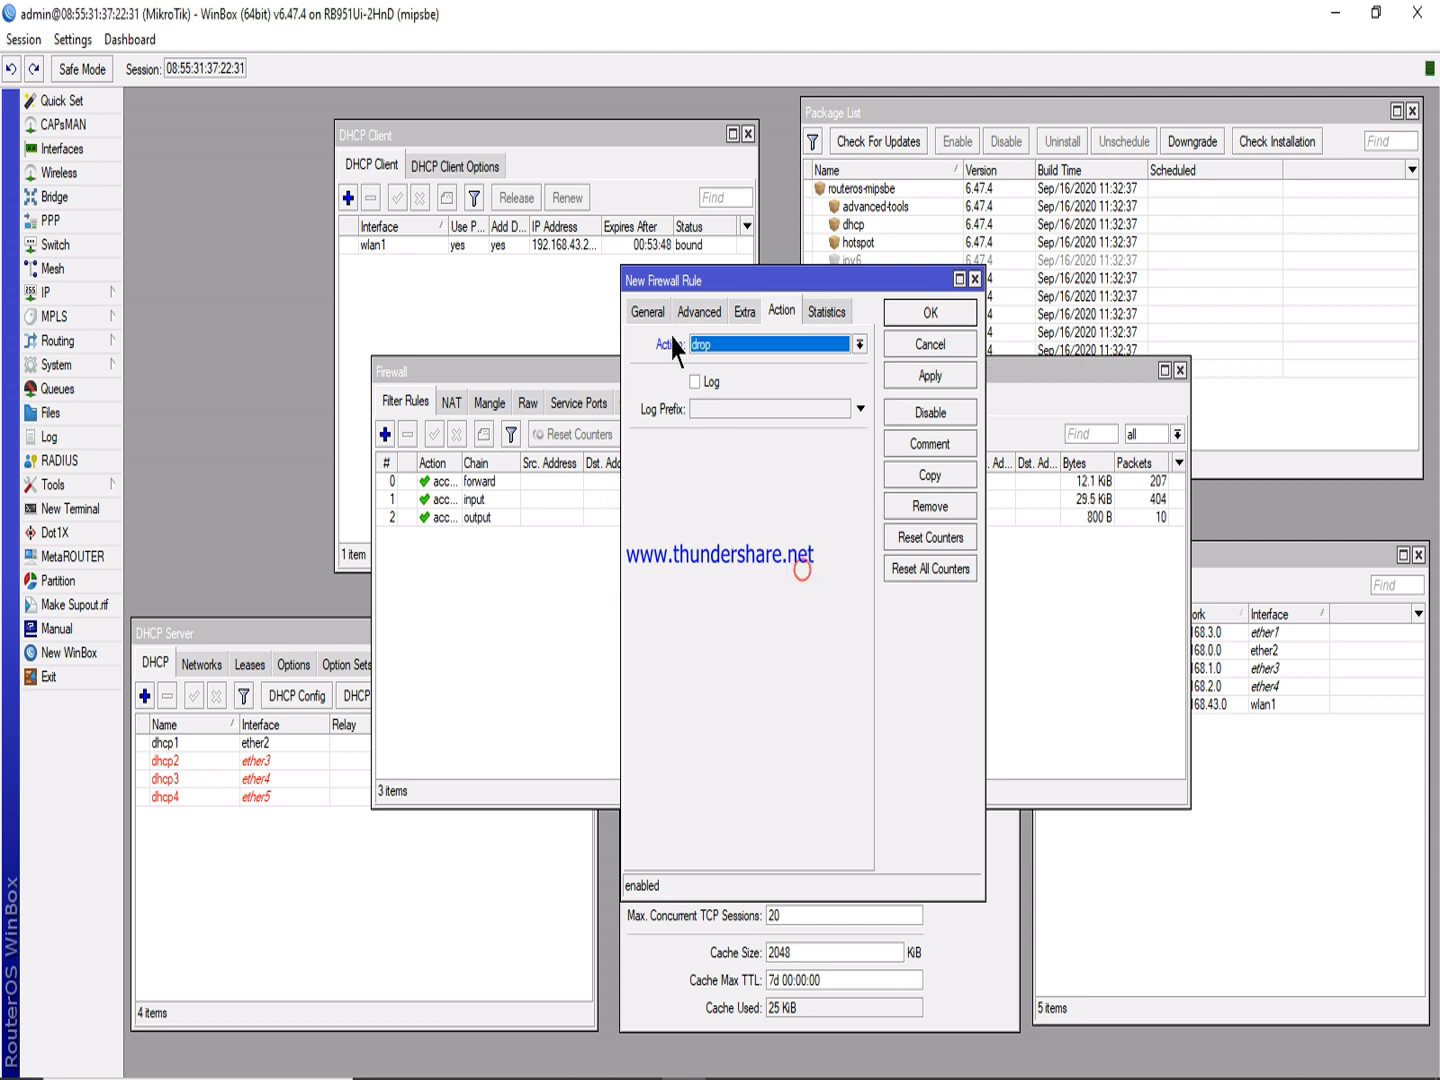
Change the rule's destination address to 87.45.34.2.2 and try to apply it.
left_click(644, 312)
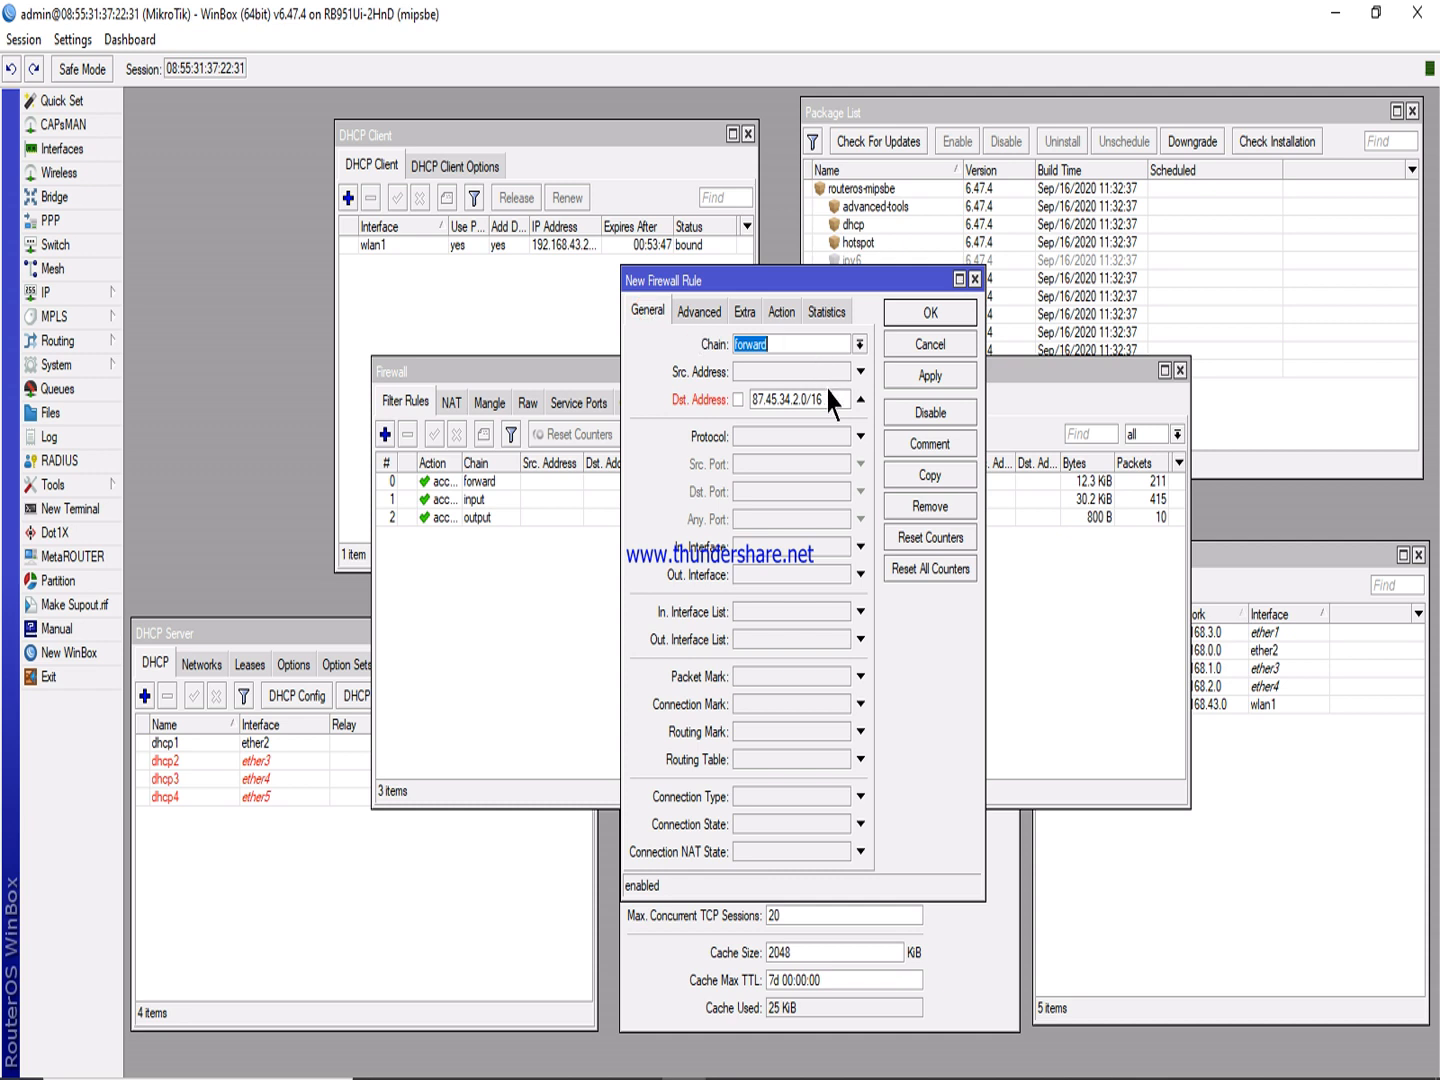
left_click(826, 399)
key("BackSpace")
key("BackSpace")
key("BackSpace")
type("1")
left_click(921, 380)
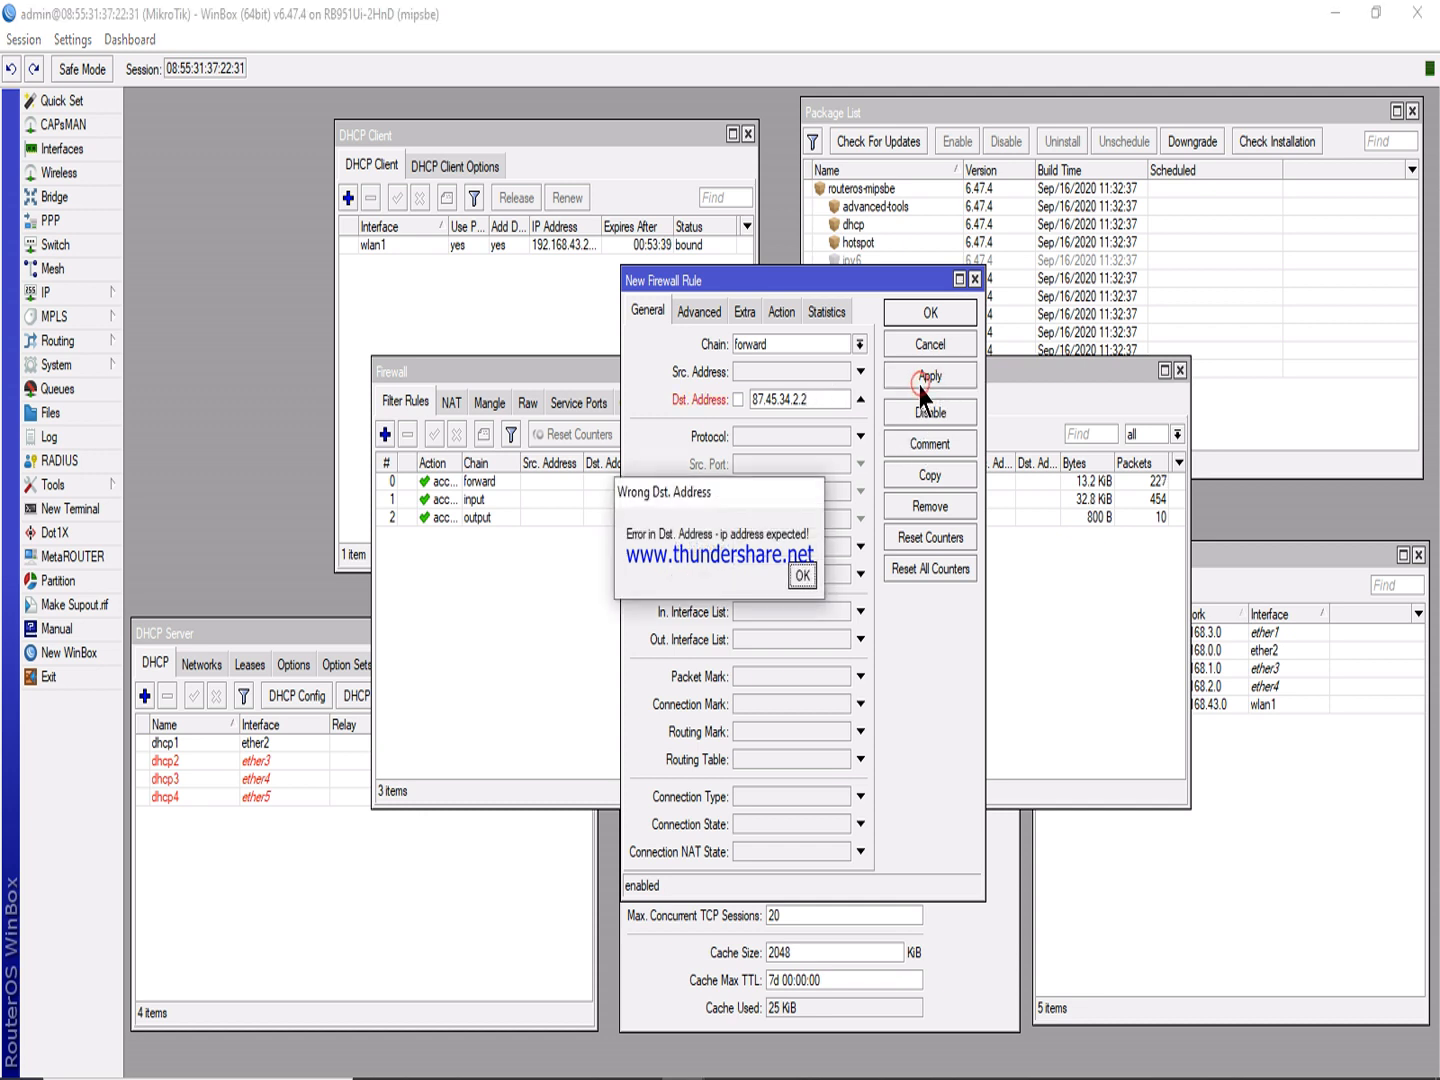
left_click(802, 573)
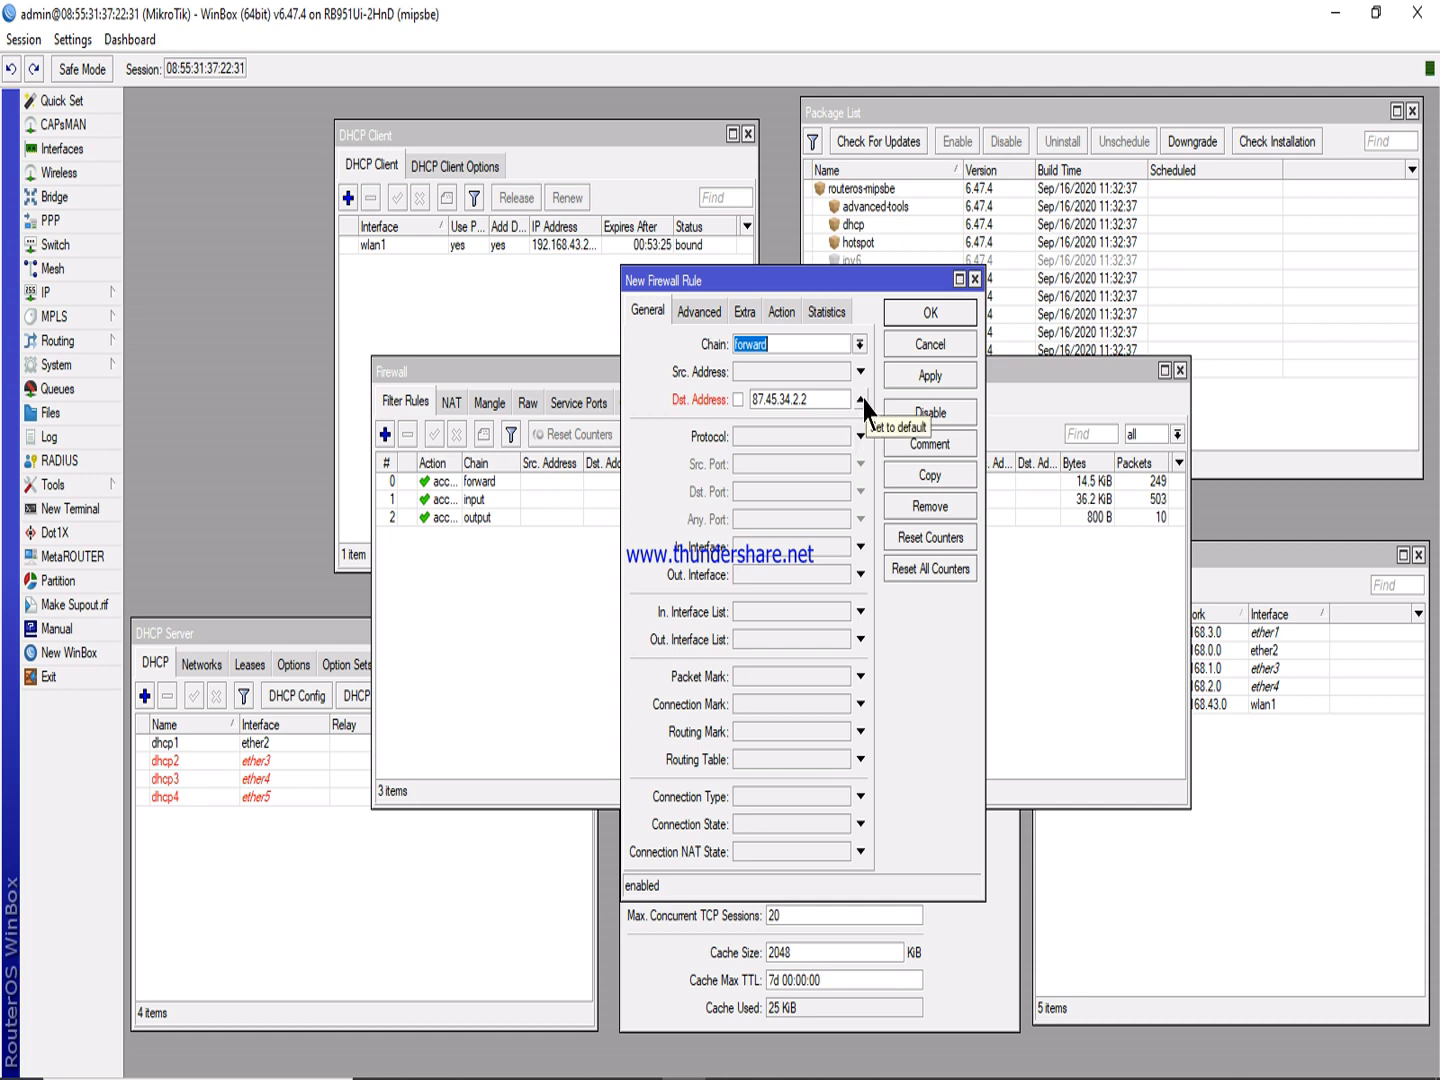
Clear the rule's destination address, set its source address to 89.25.22.11, and save the drop rule.
left_click(860, 399)
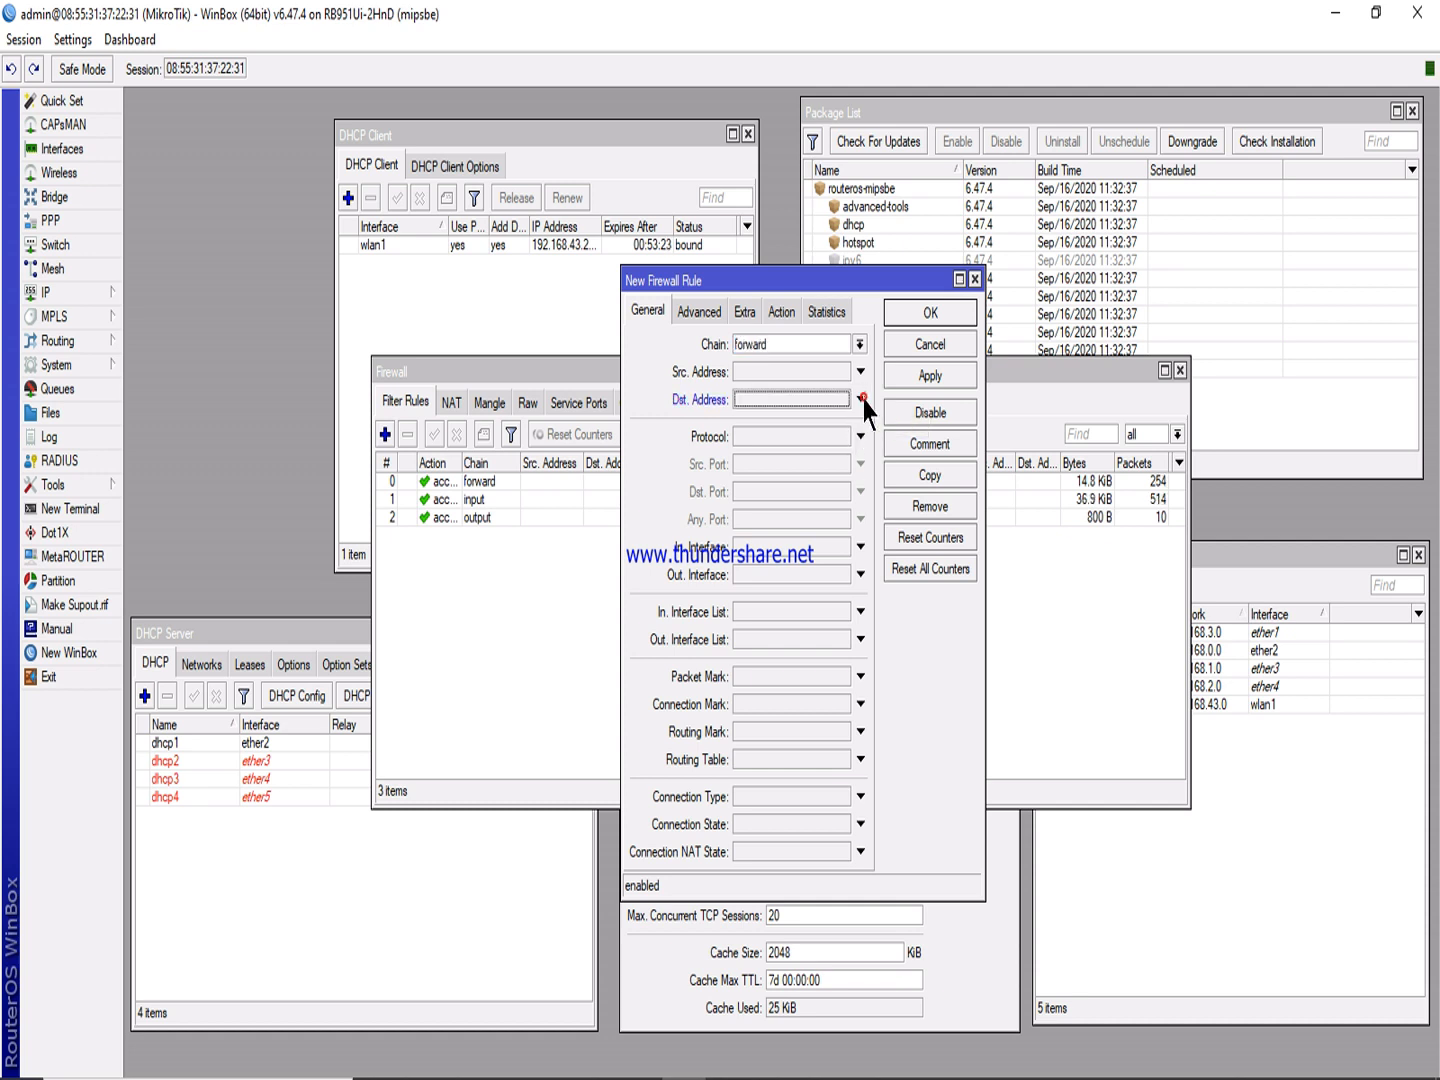
left_click(844, 373)
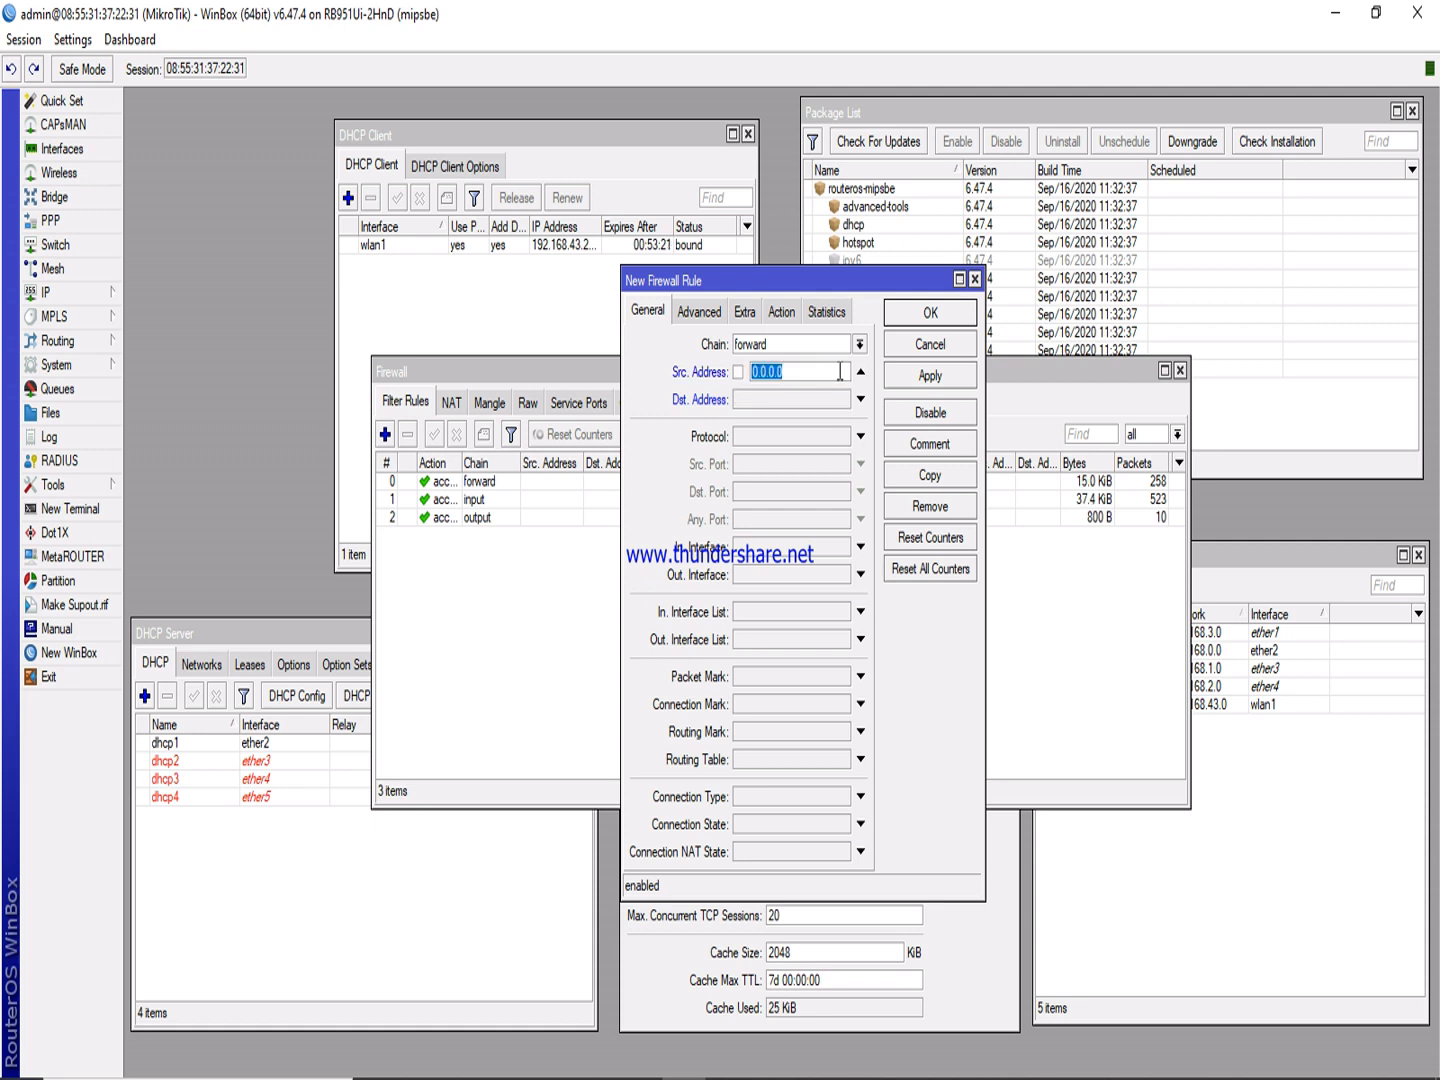
type("89.25.22.11")
left_click(935, 377)
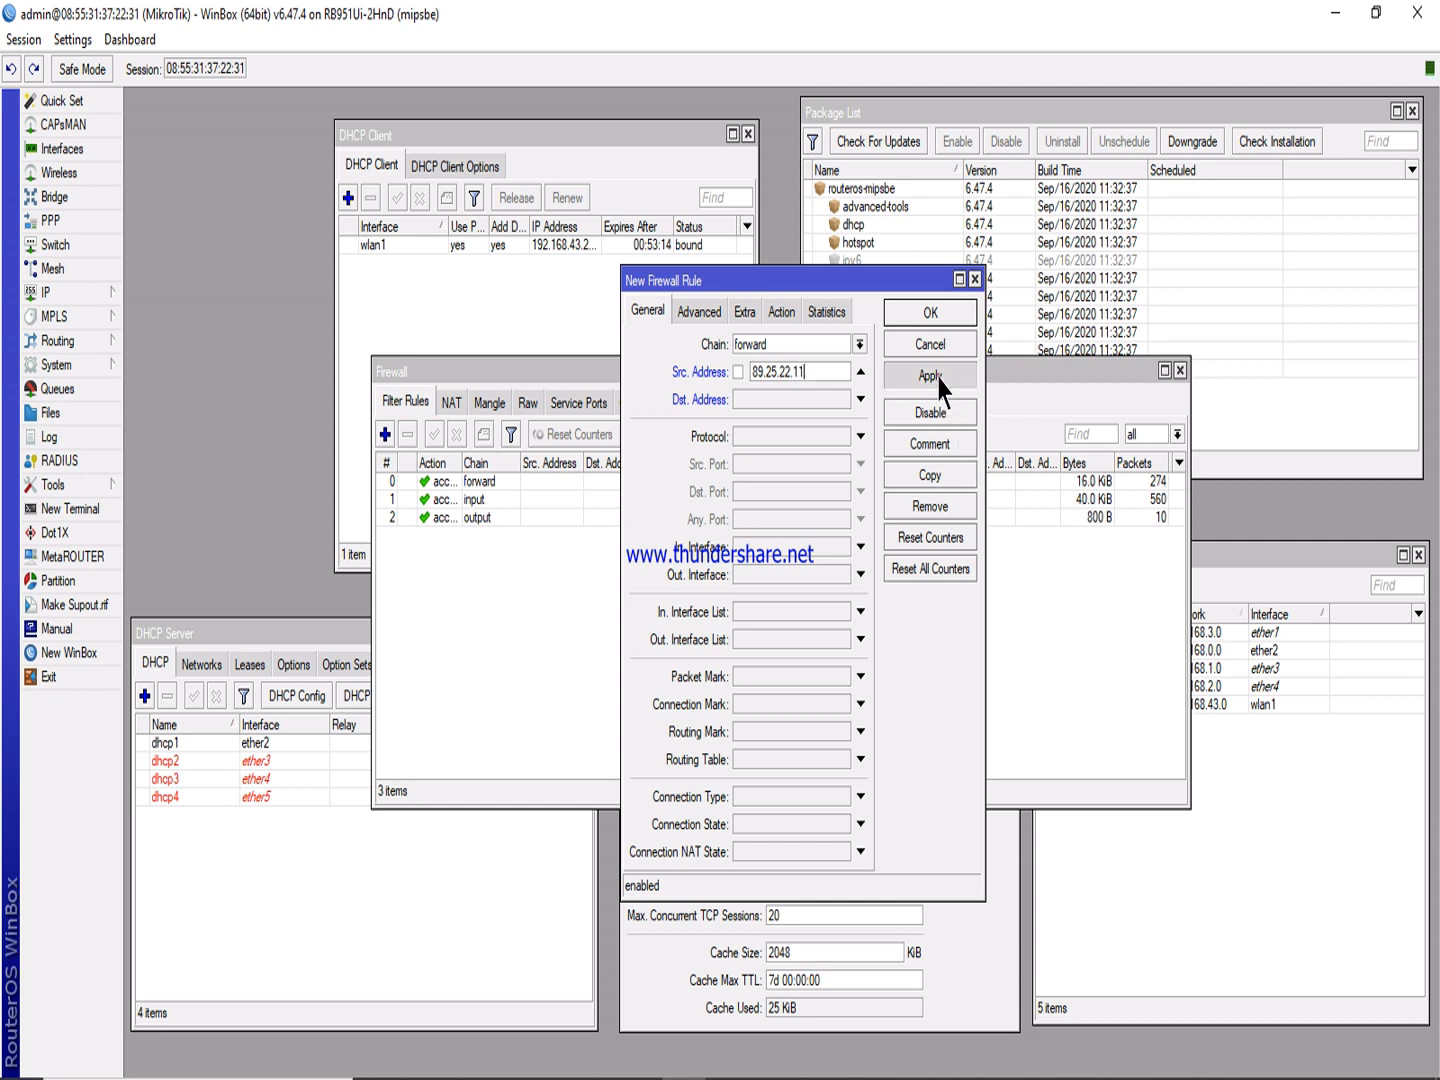
left_click(931, 313)
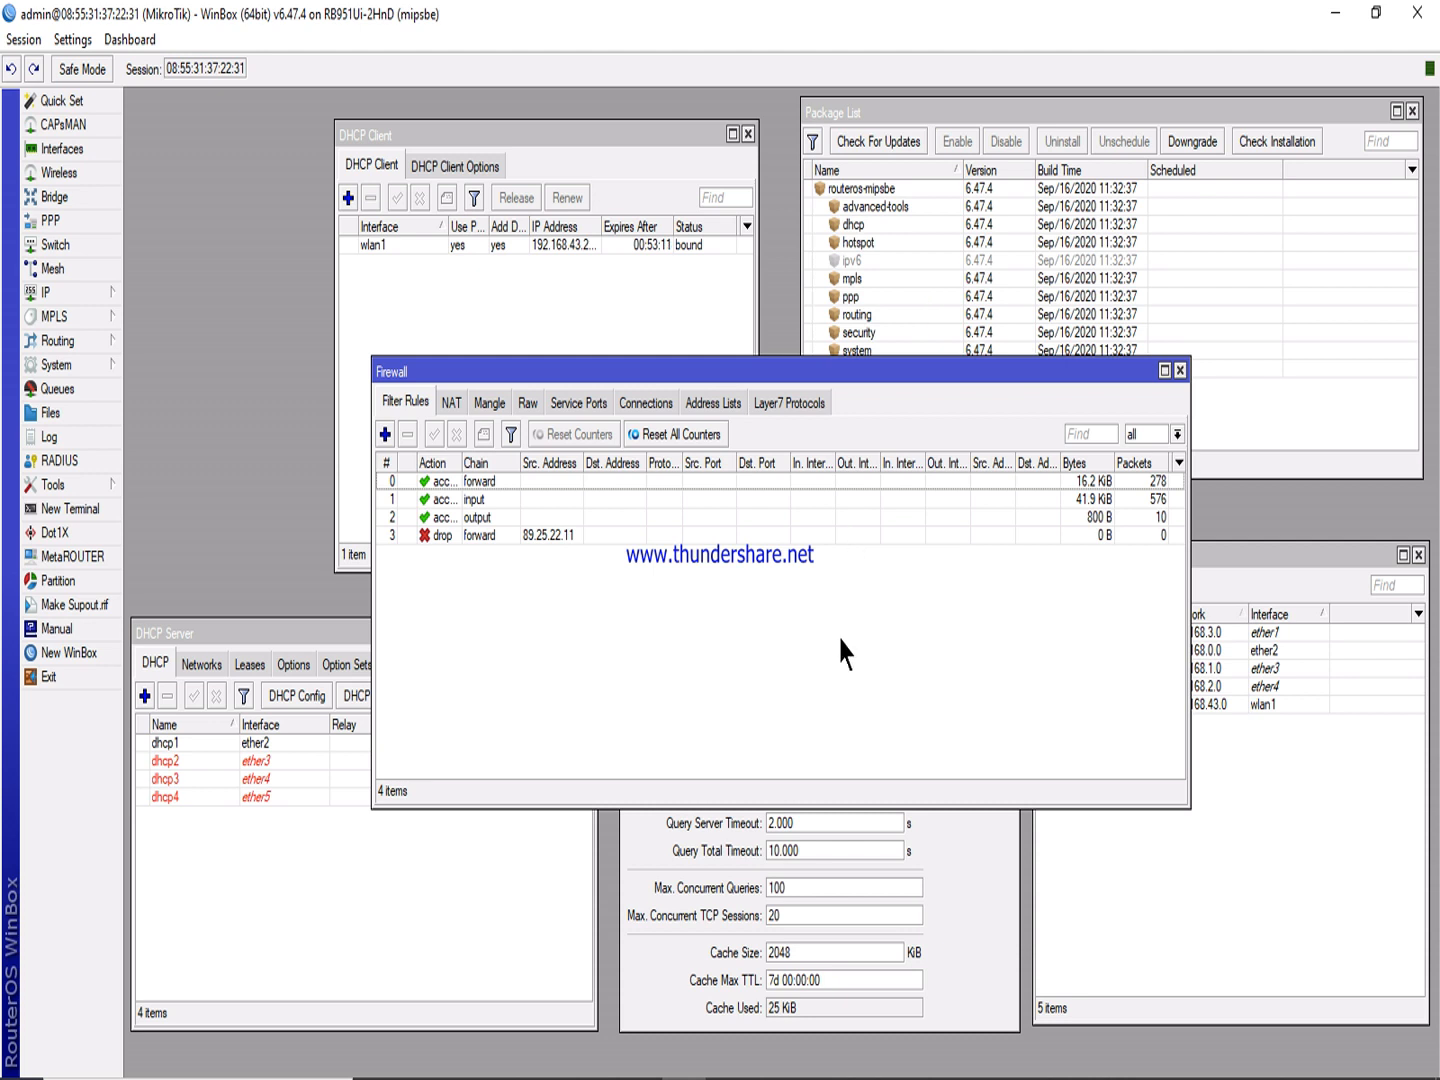
View the output chain rule's settings, close them unchanged, and select the drop rule in the filter list.
double_click(538, 524)
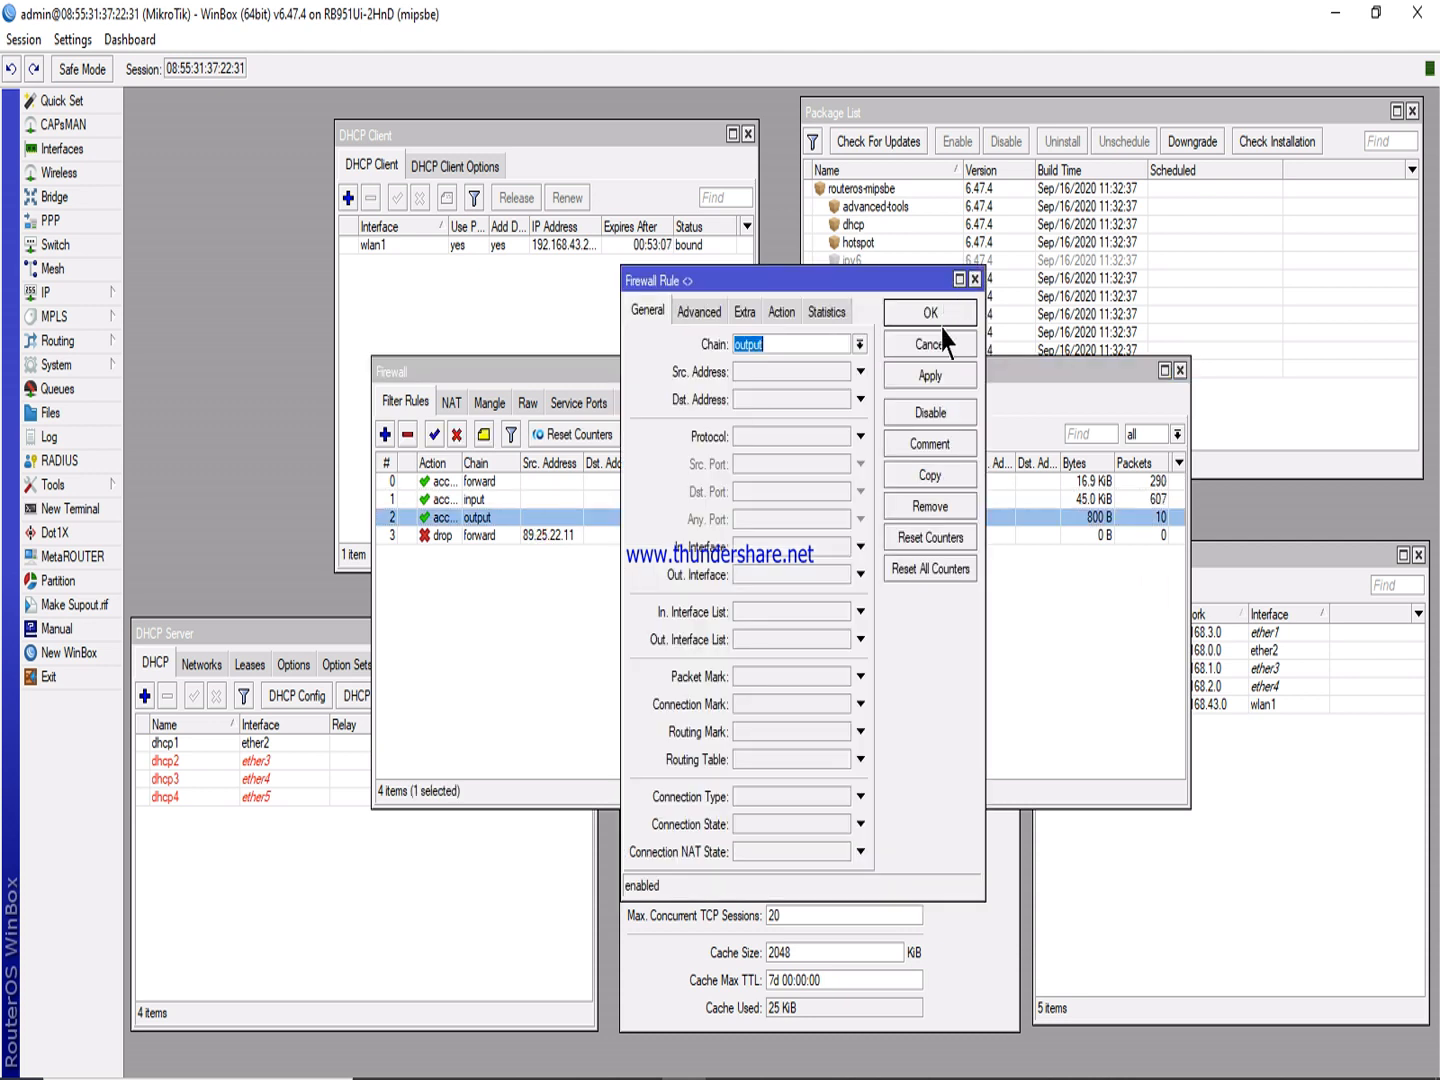
left_click(963, 308)
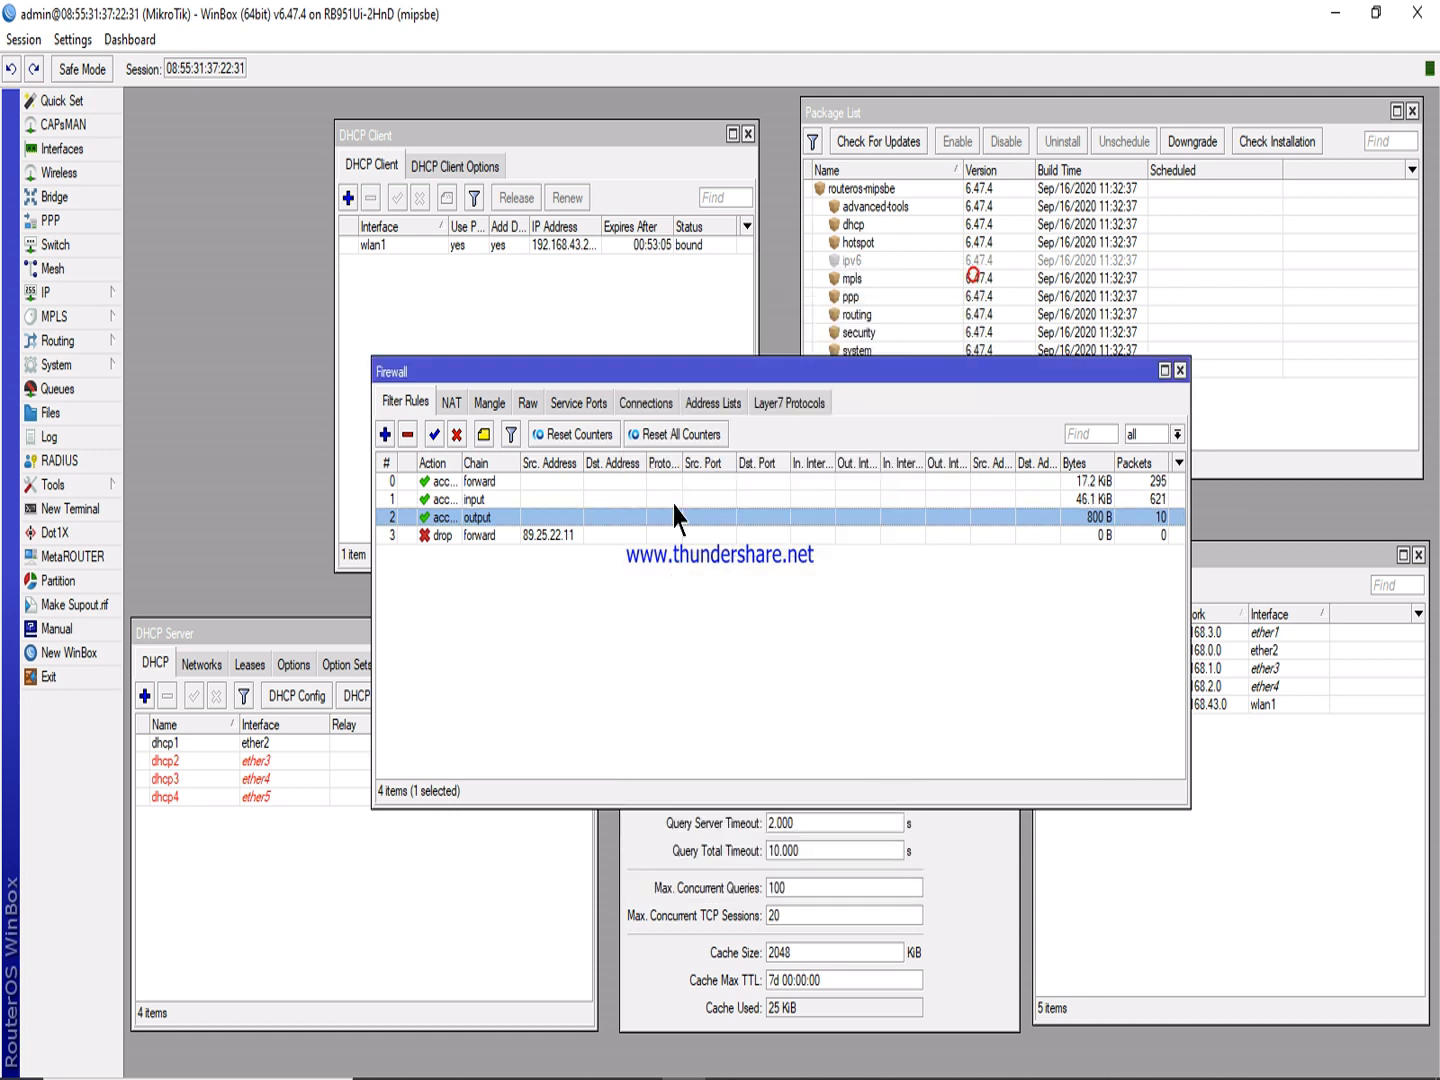
left_click(566, 536)
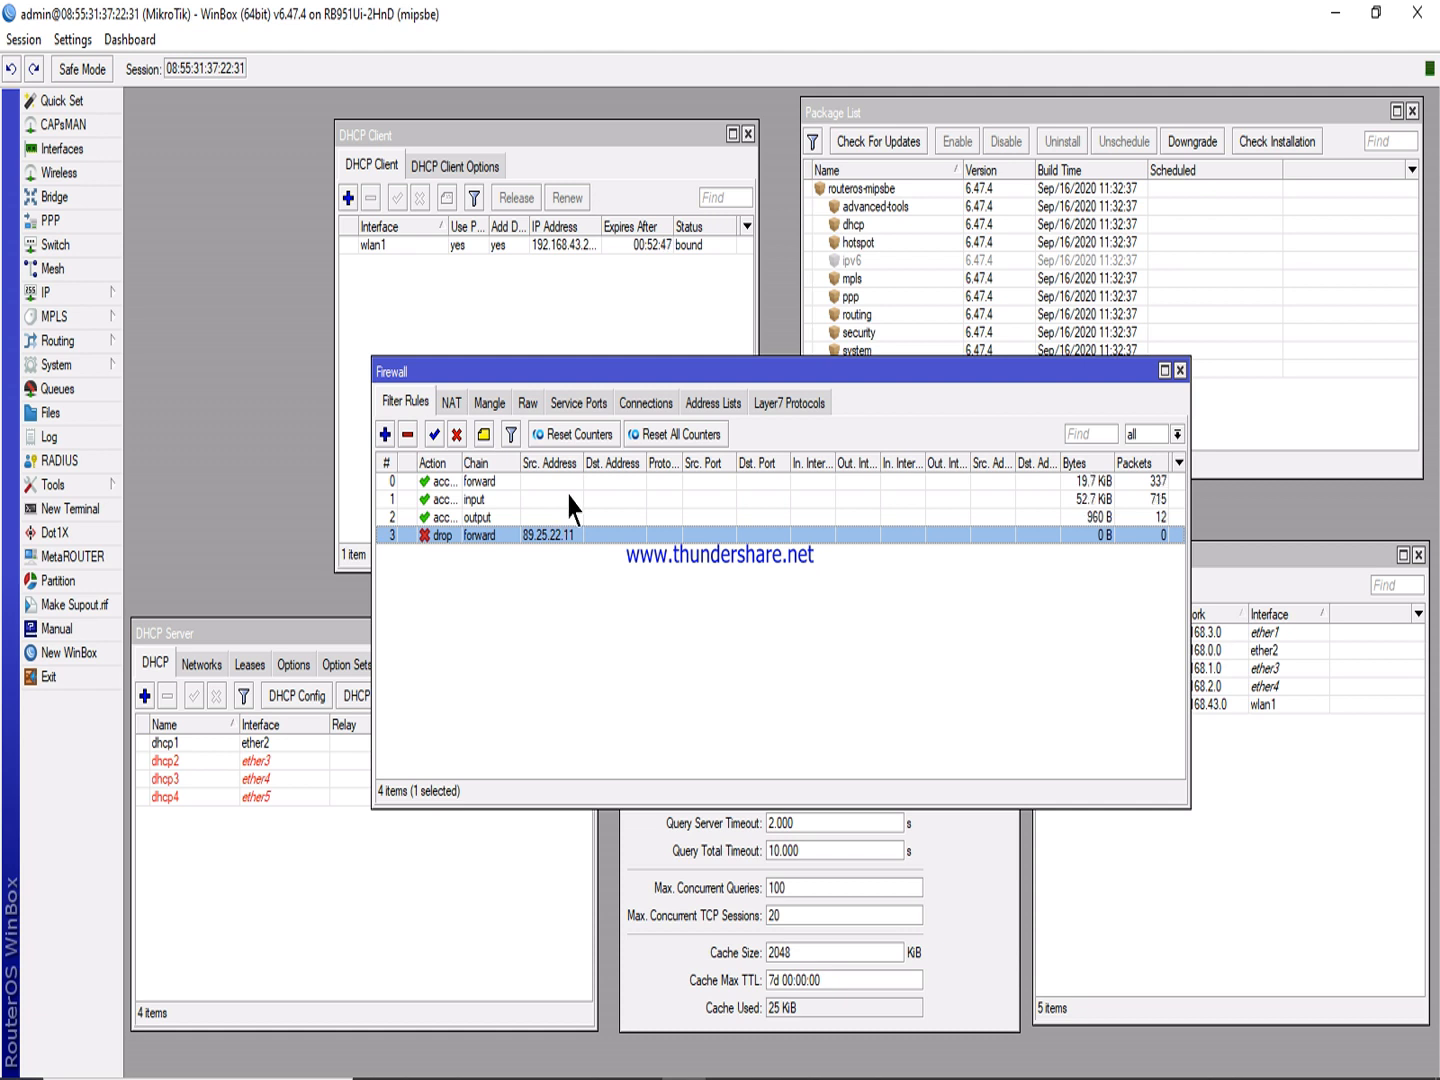
Open the router's IP service list and examine the api, api-ssl, ftp, ssh, telnet, winbox and www services with their ports.
left_click(60, 290)
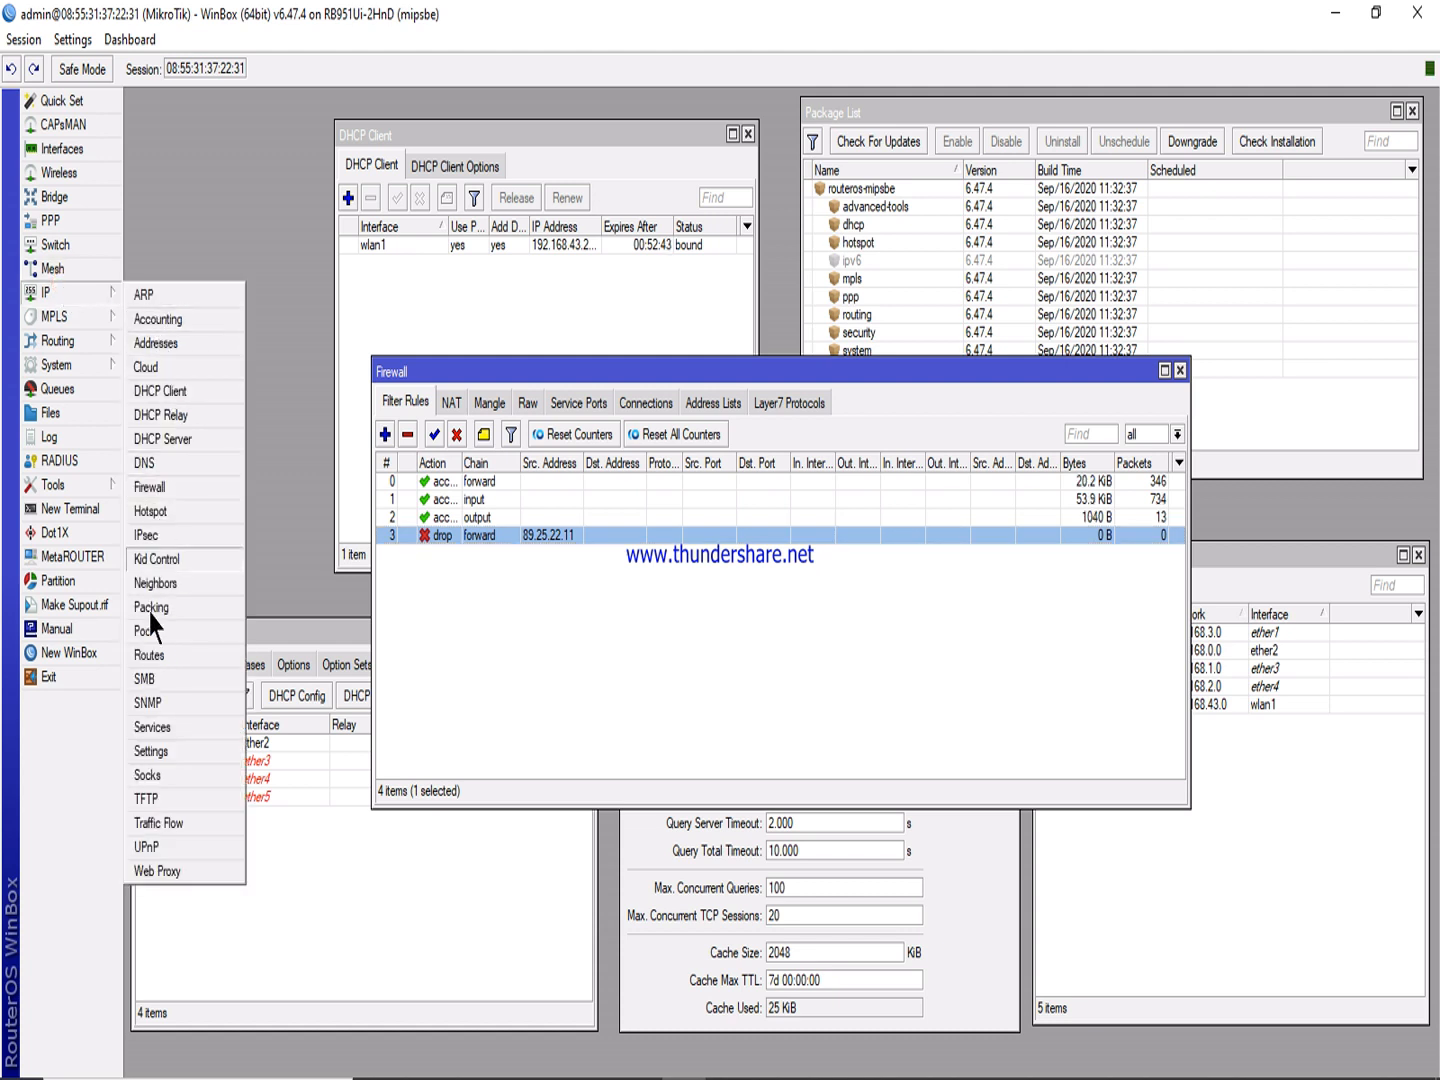
left_click(153, 722)
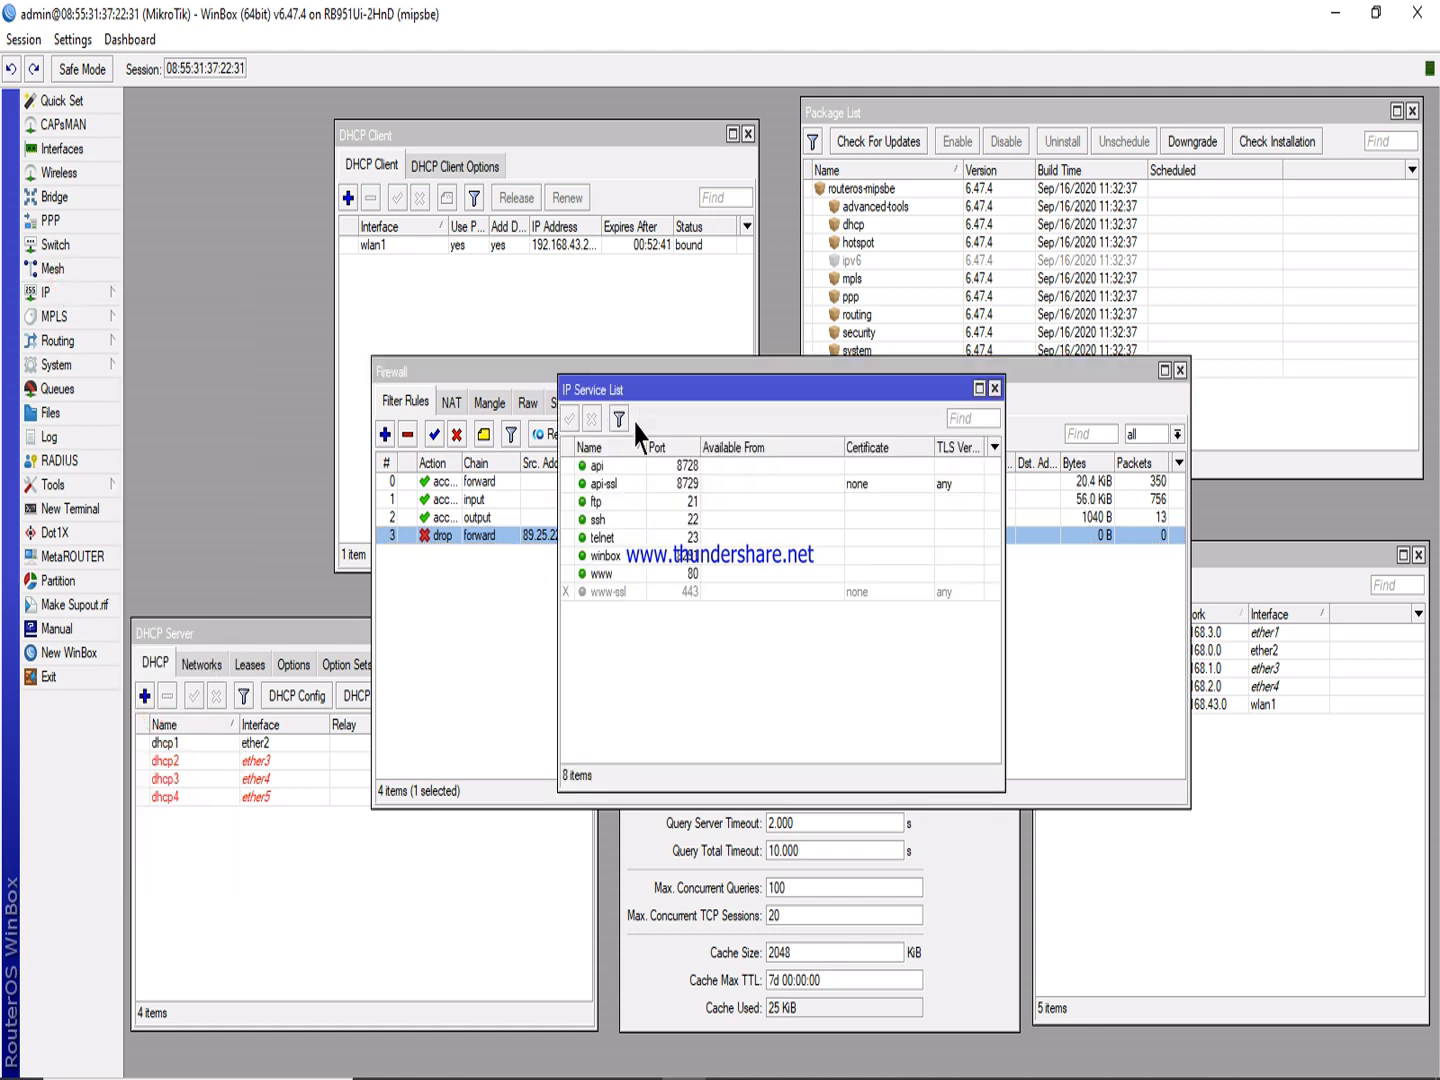
left_click(632, 466)
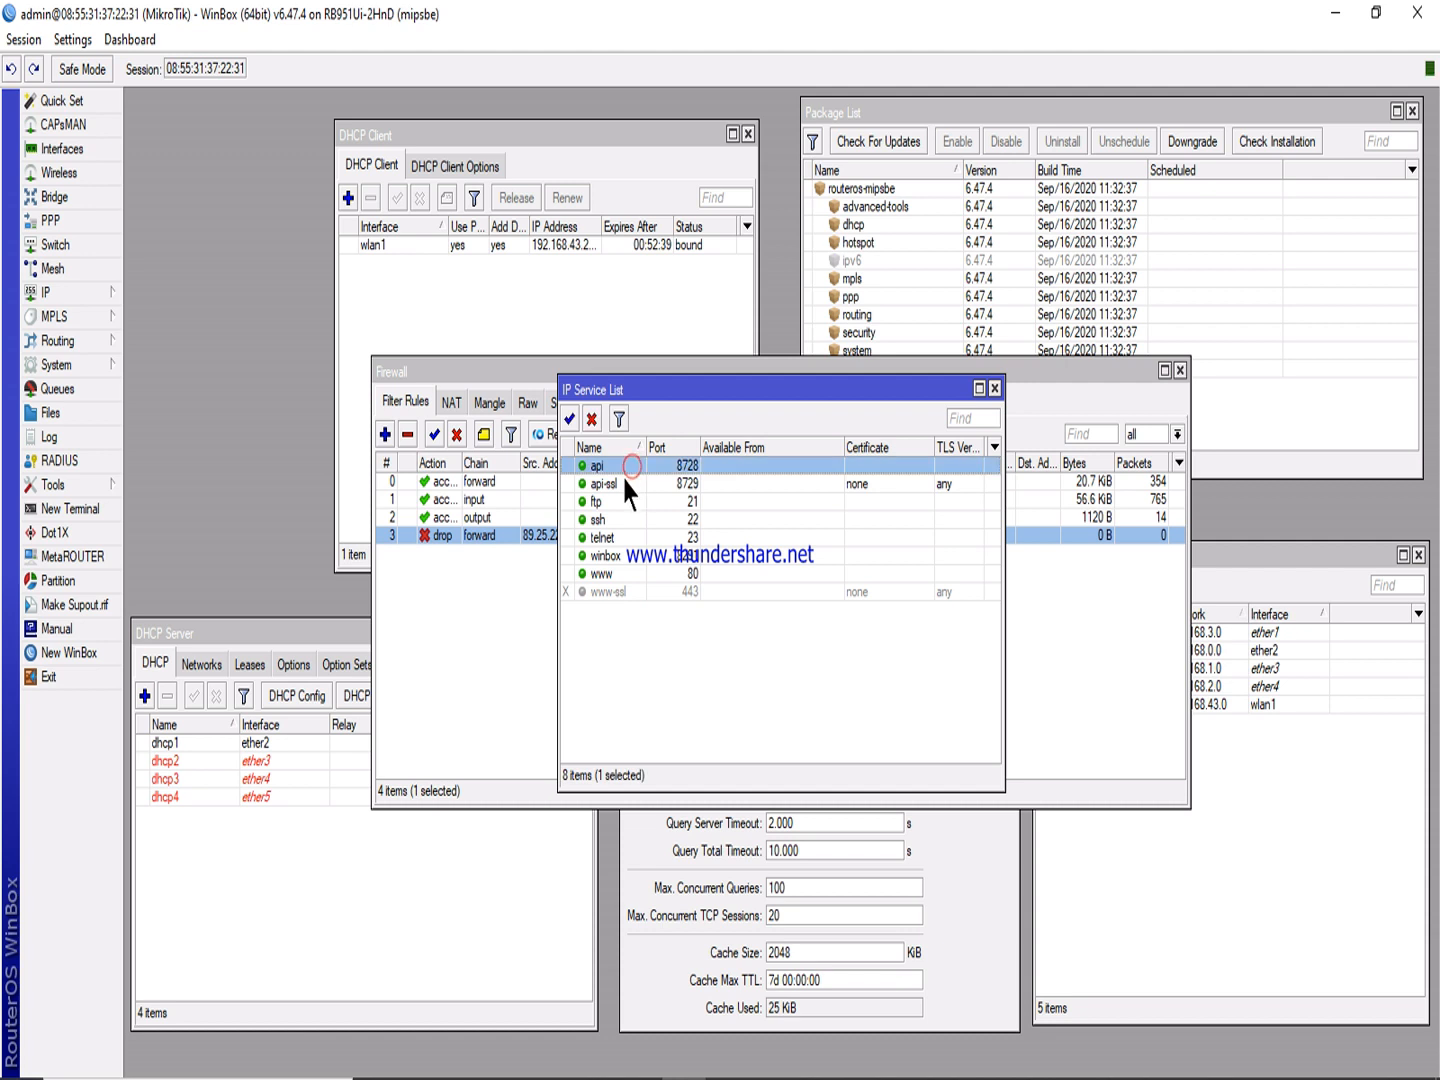
left_click(625, 483)
left_click(620, 466)
left_click(617, 500)
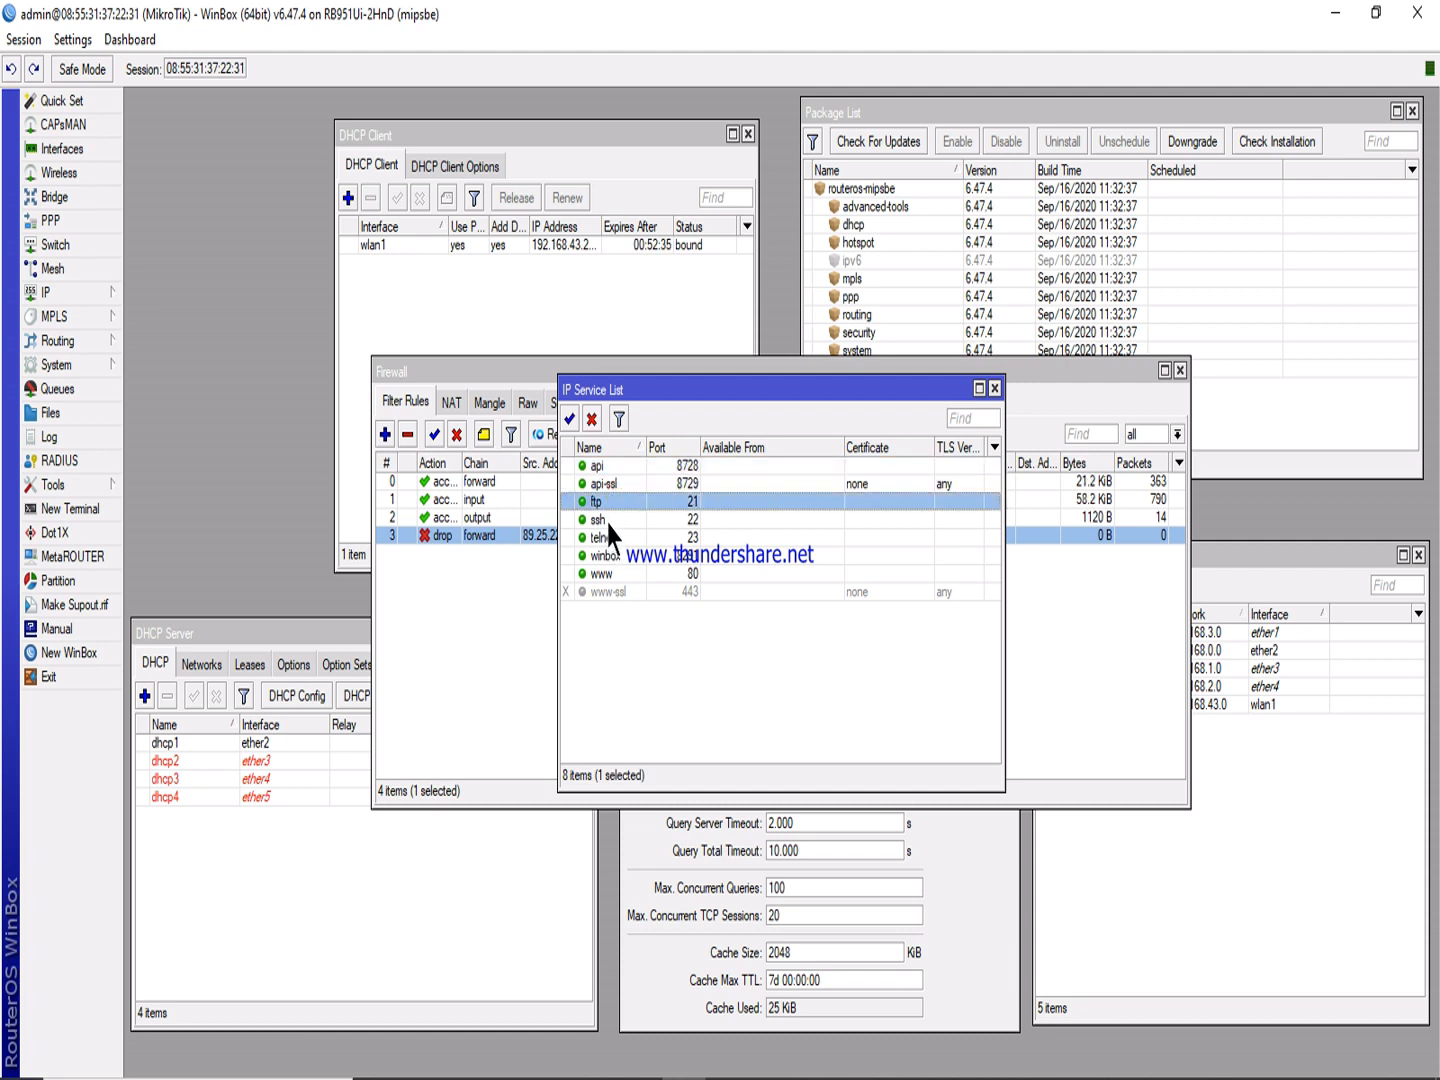
left_click(607, 519)
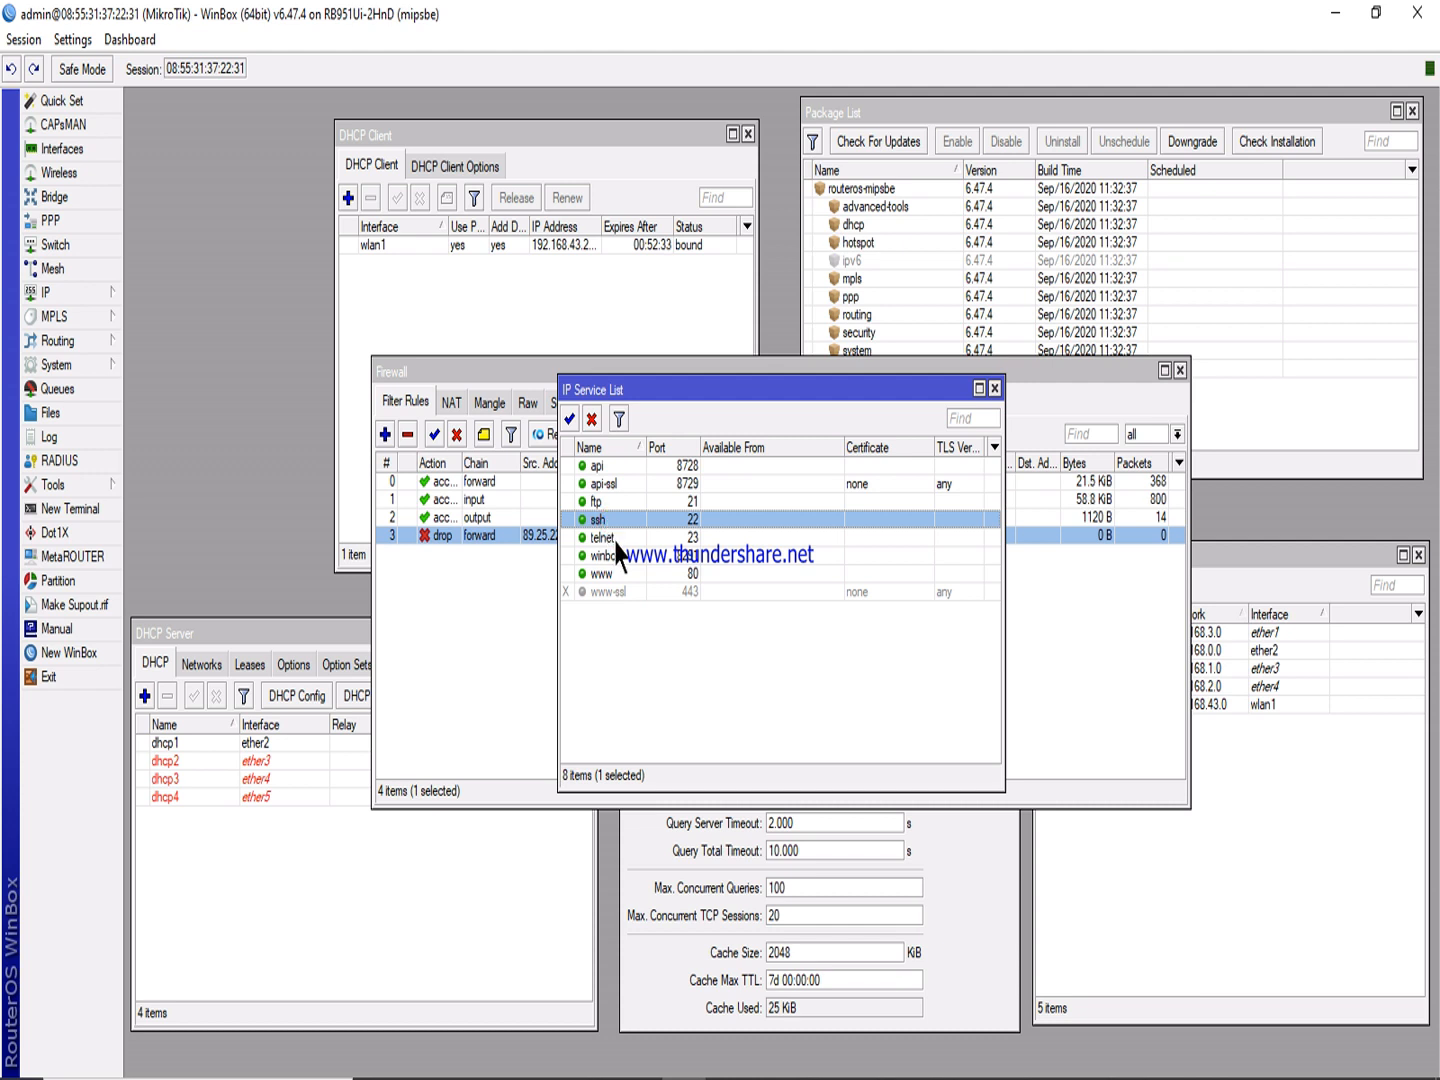
left_click(614, 538)
left_click(609, 556)
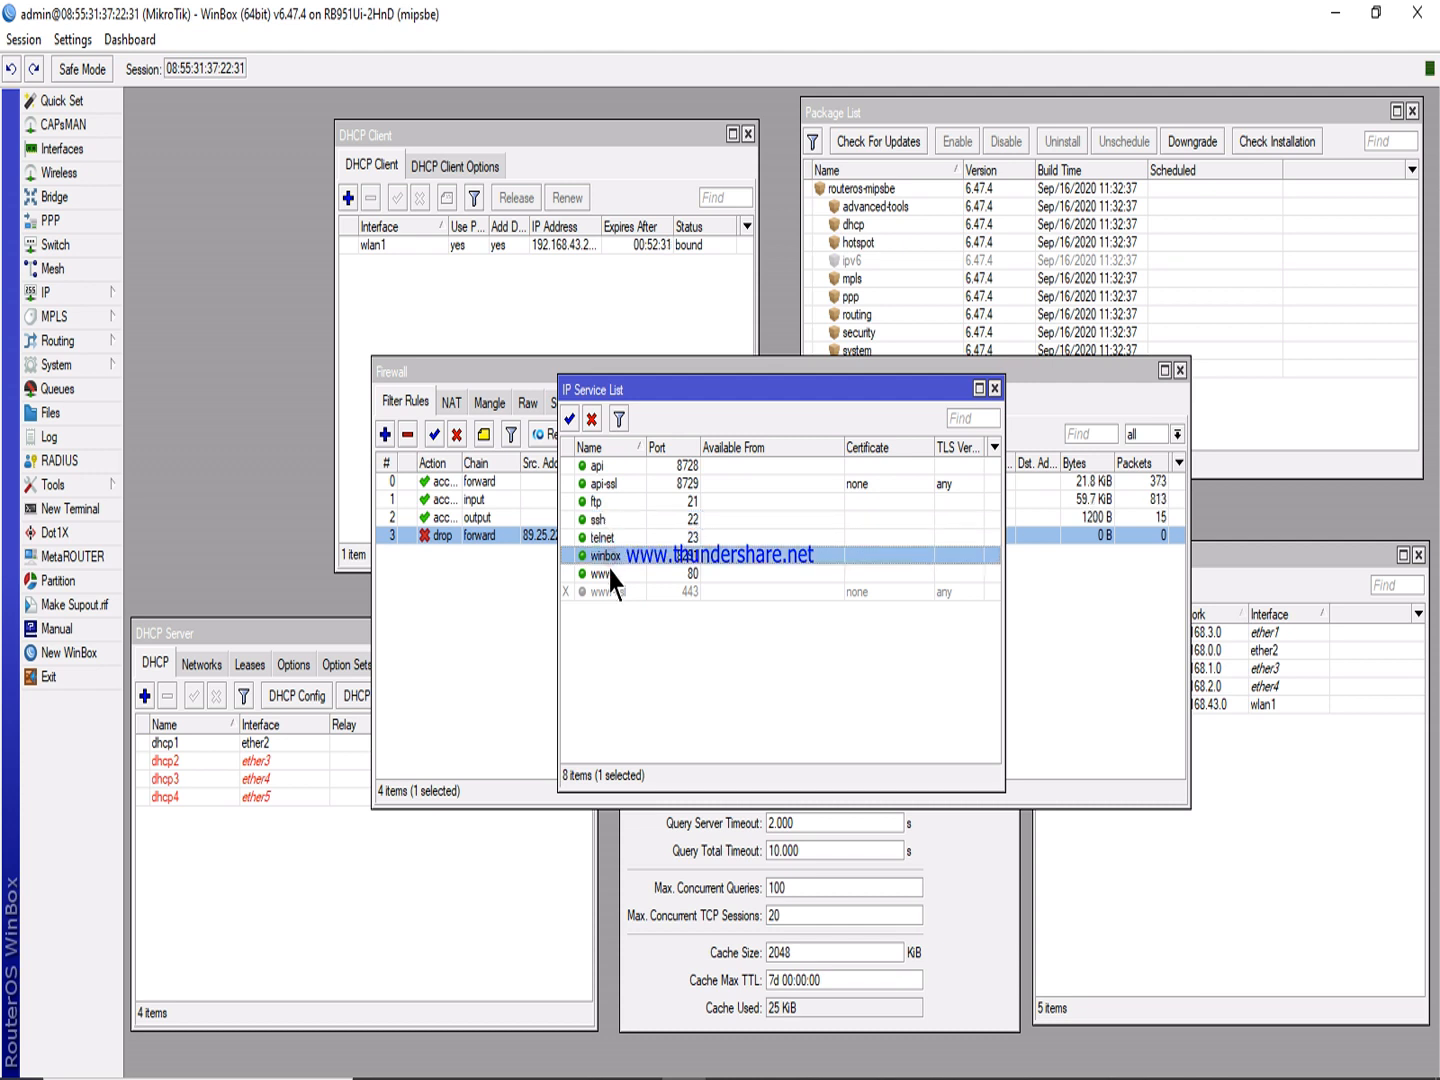
left_click(609, 574)
Disable the api, api-ssl, ftp, ssh and telnet services in the IP service list.
left_click(623, 466)
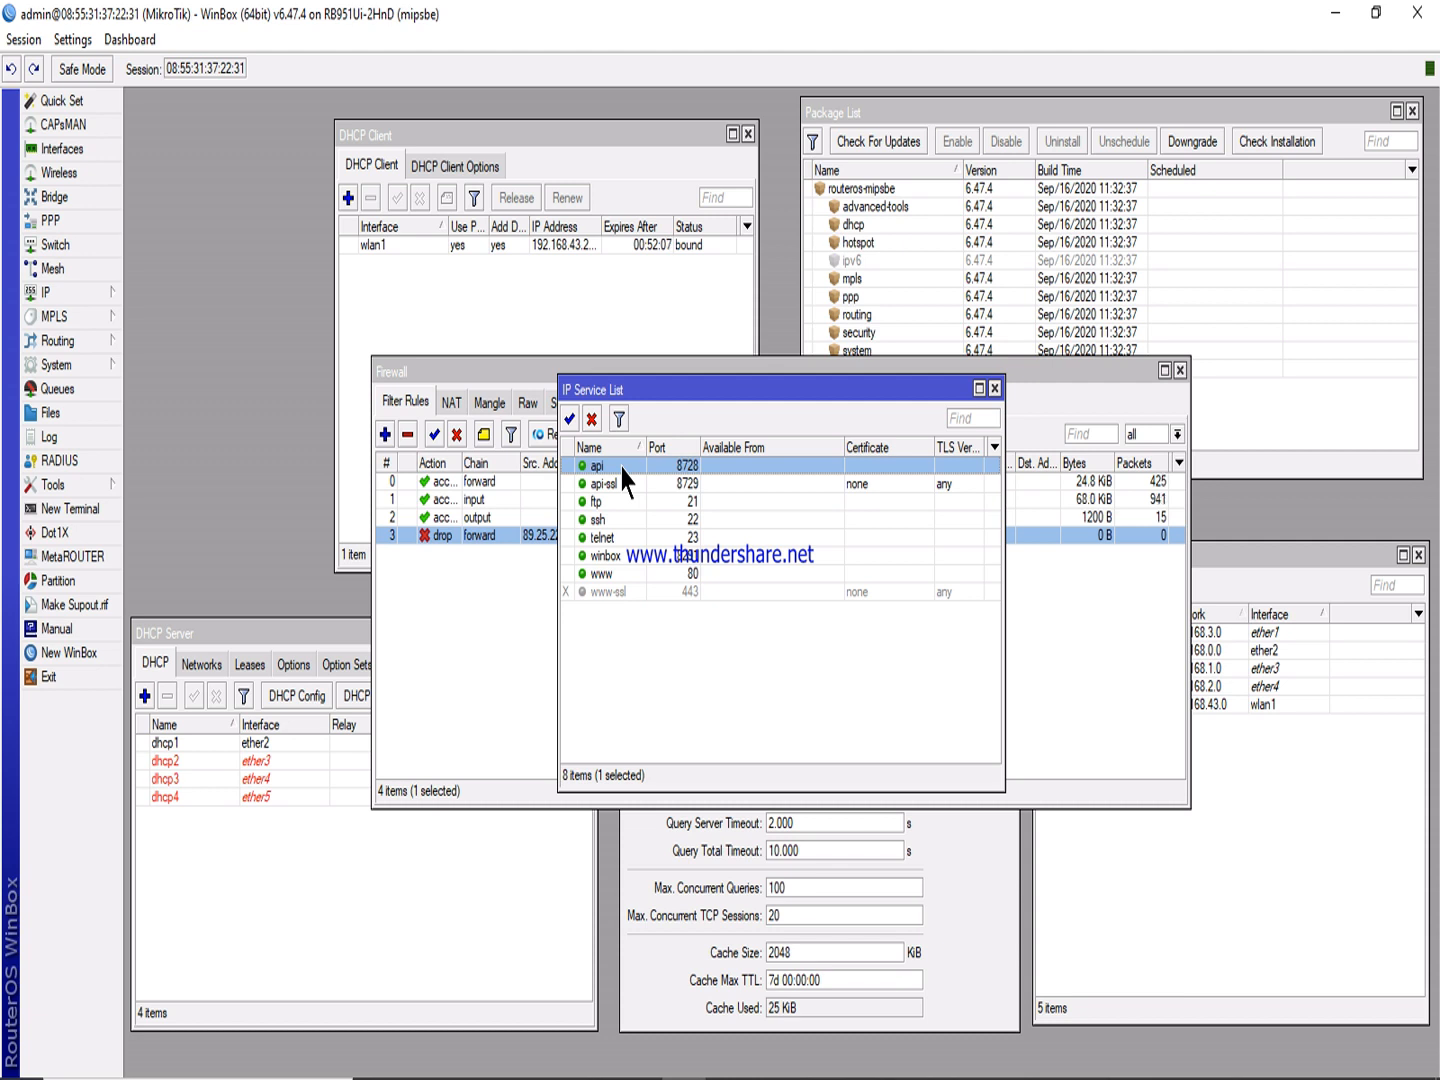
key("shift+Down")
key("shift+Down")
key("shift+Down")
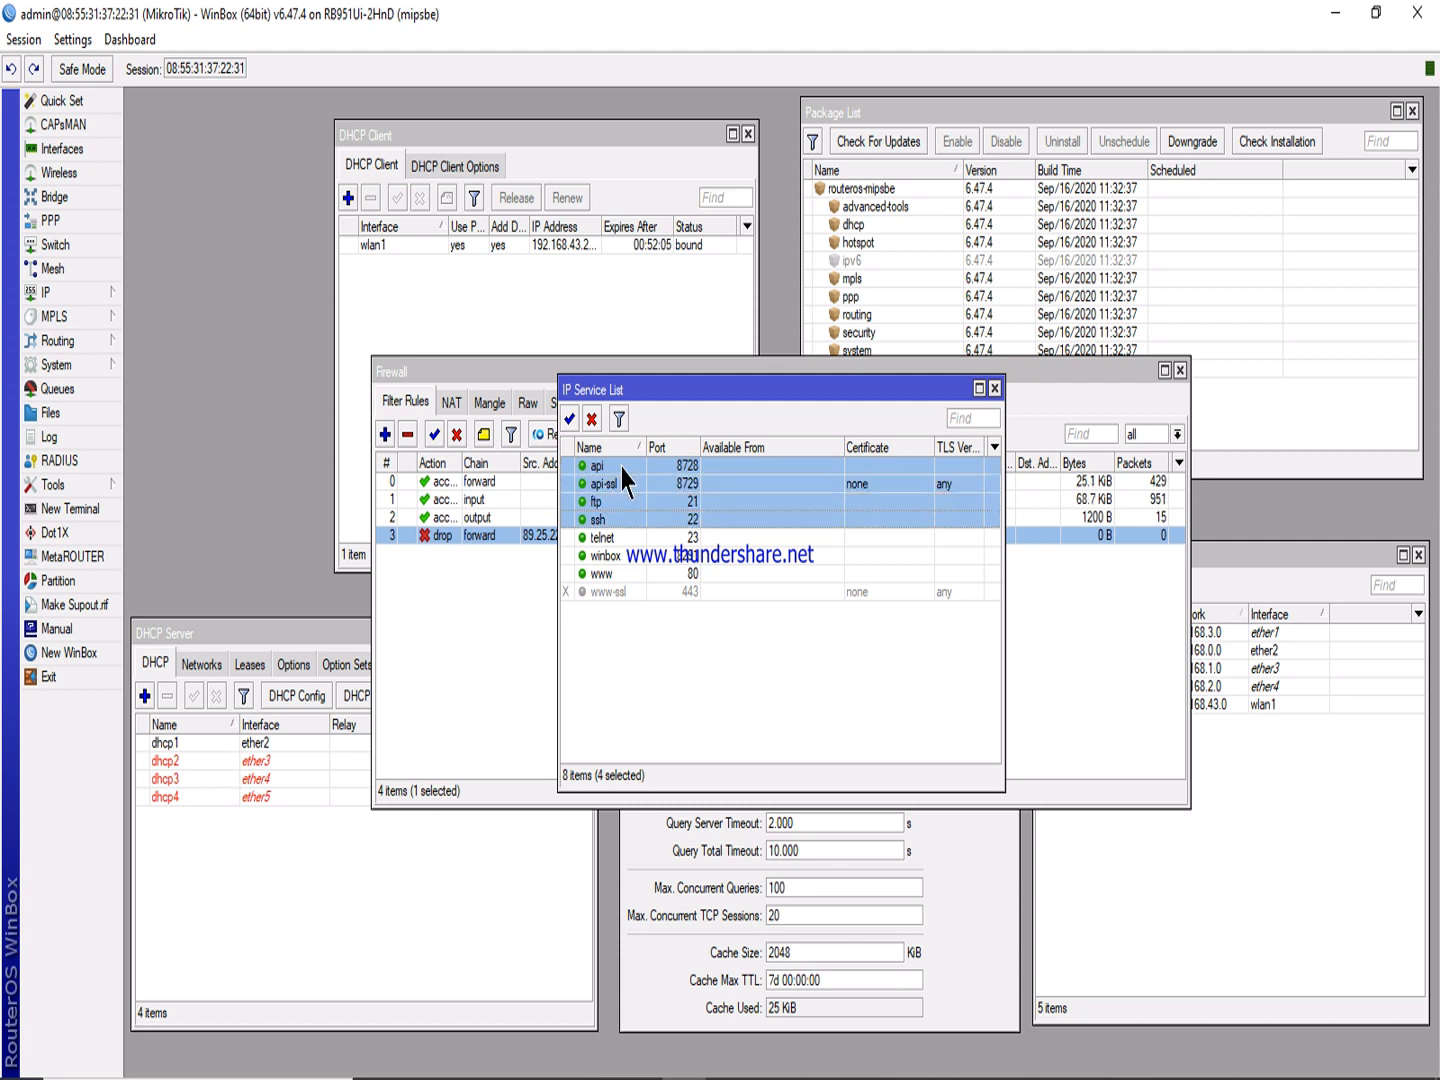
left_click(592, 420)
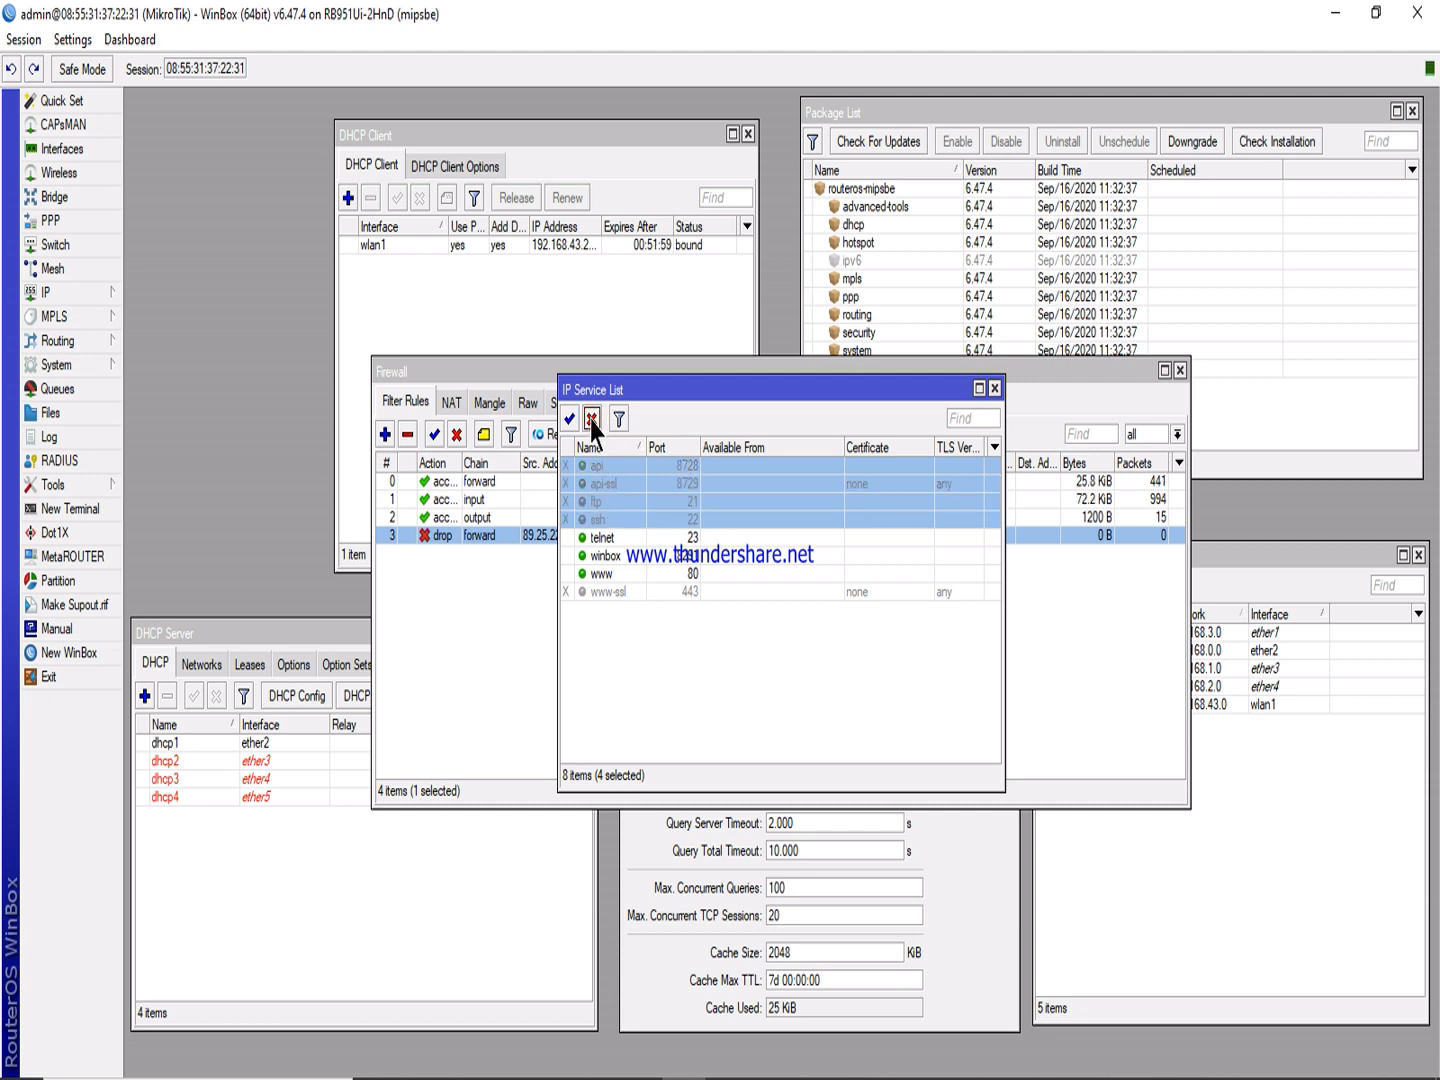
left_click(632, 538)
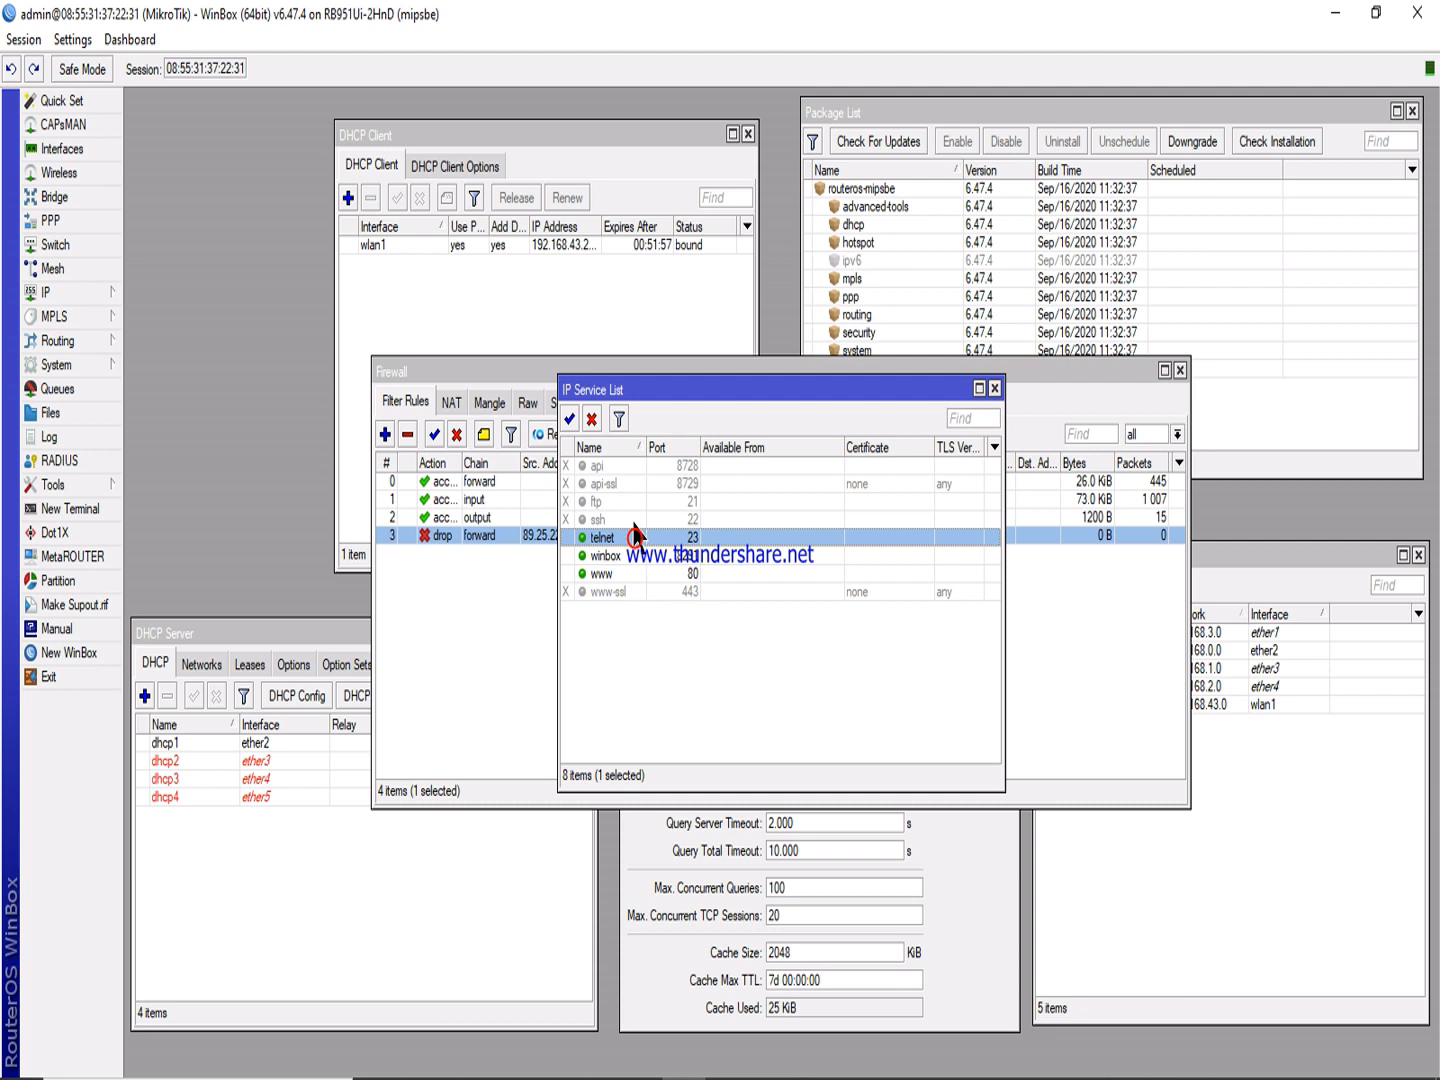
left_click(592, 419)
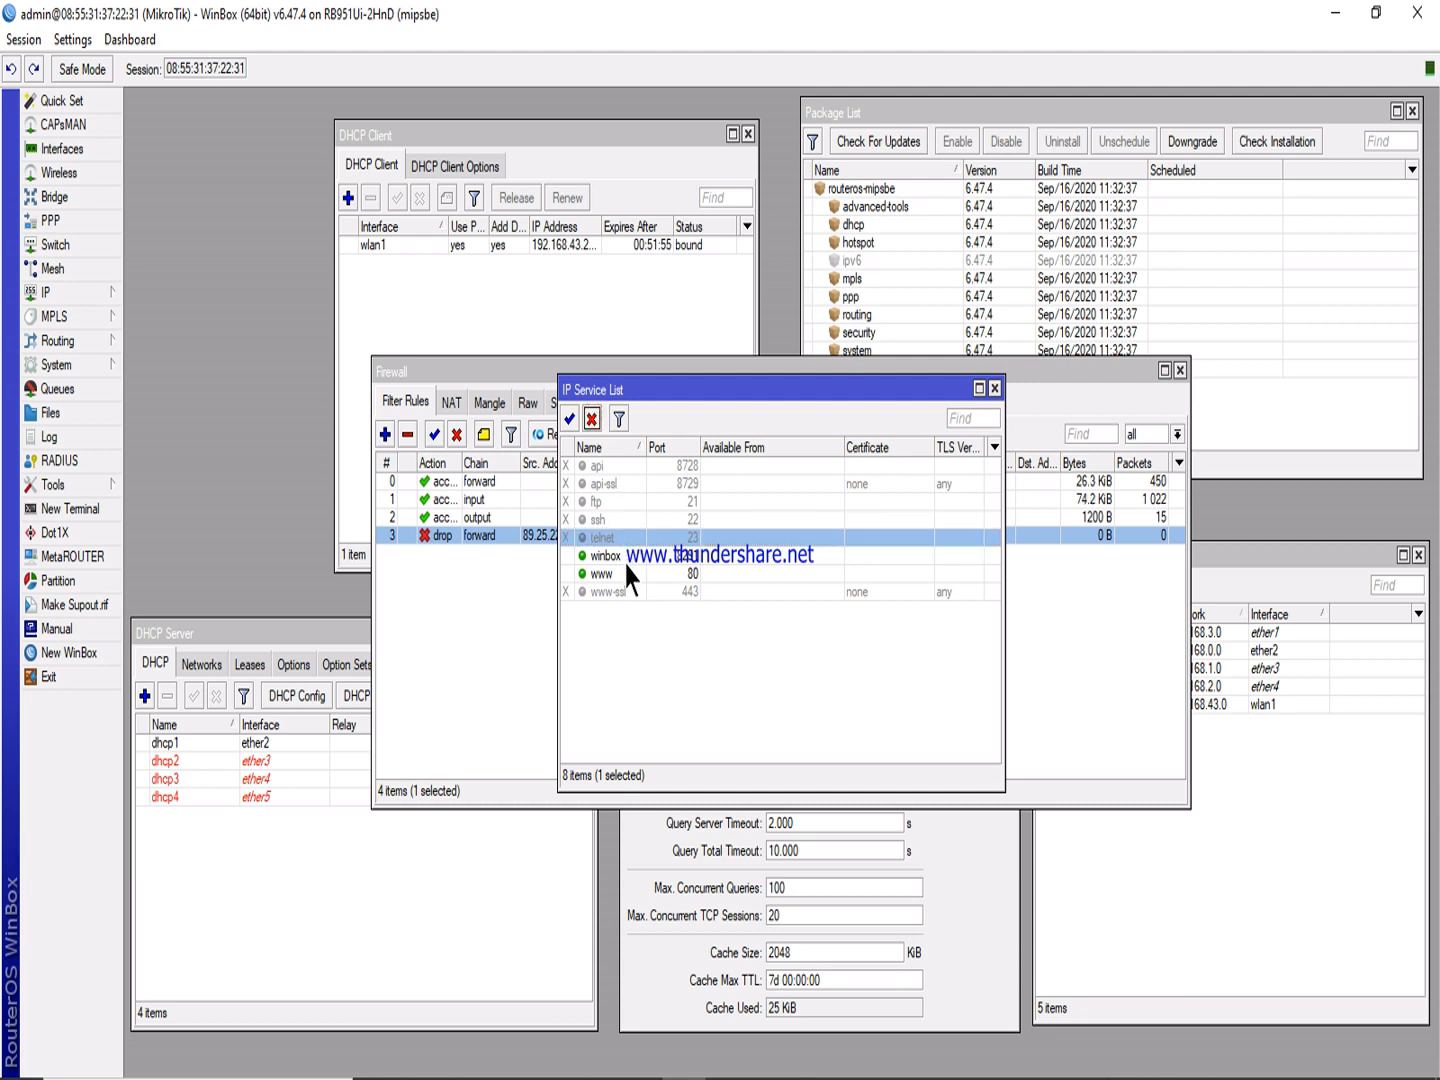
Set the www service's port to 8087, save it, and close the IP service list.
left_click(627, 573)
double_click(628, 573)
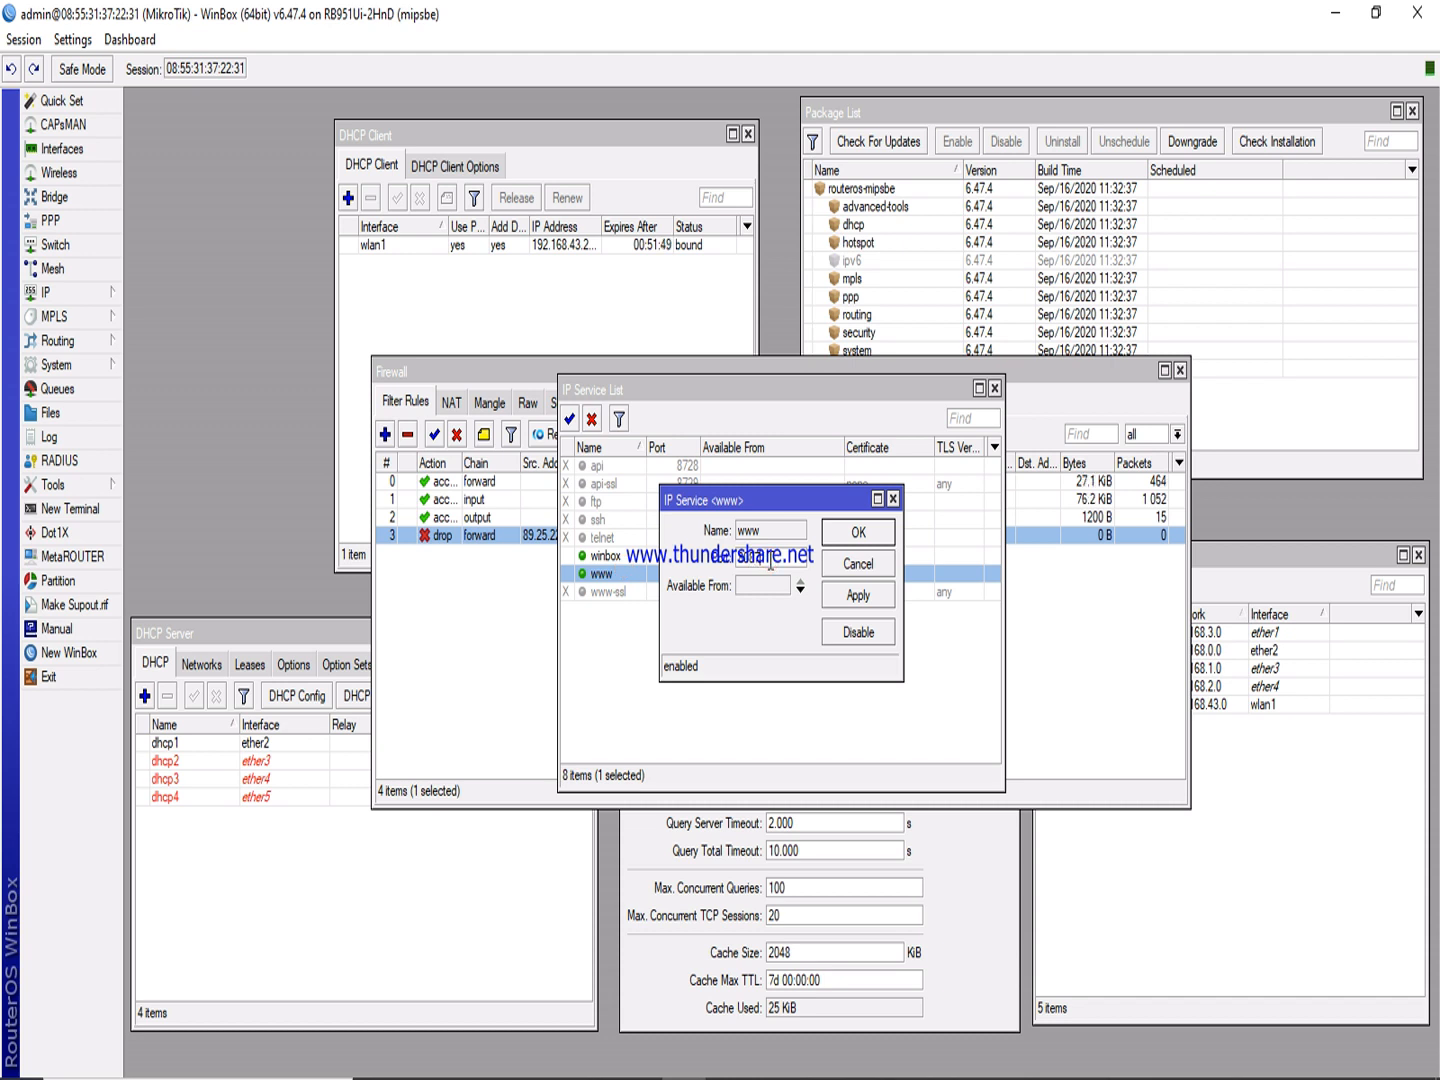
left_click(851, 594)
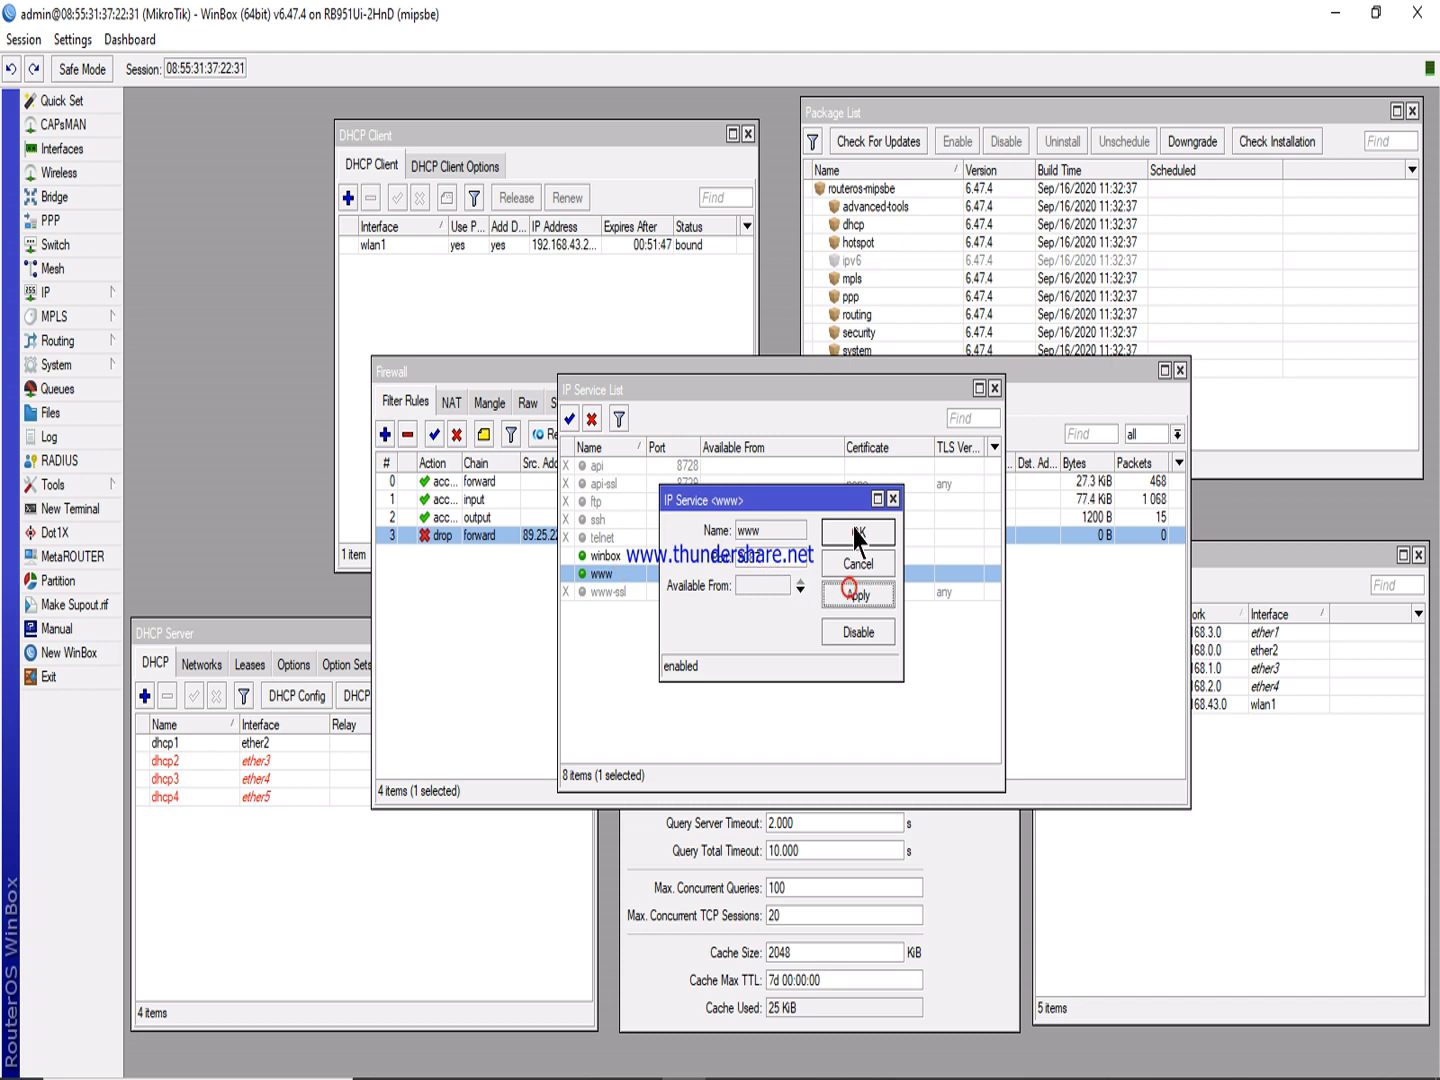
left_click(852, 533)
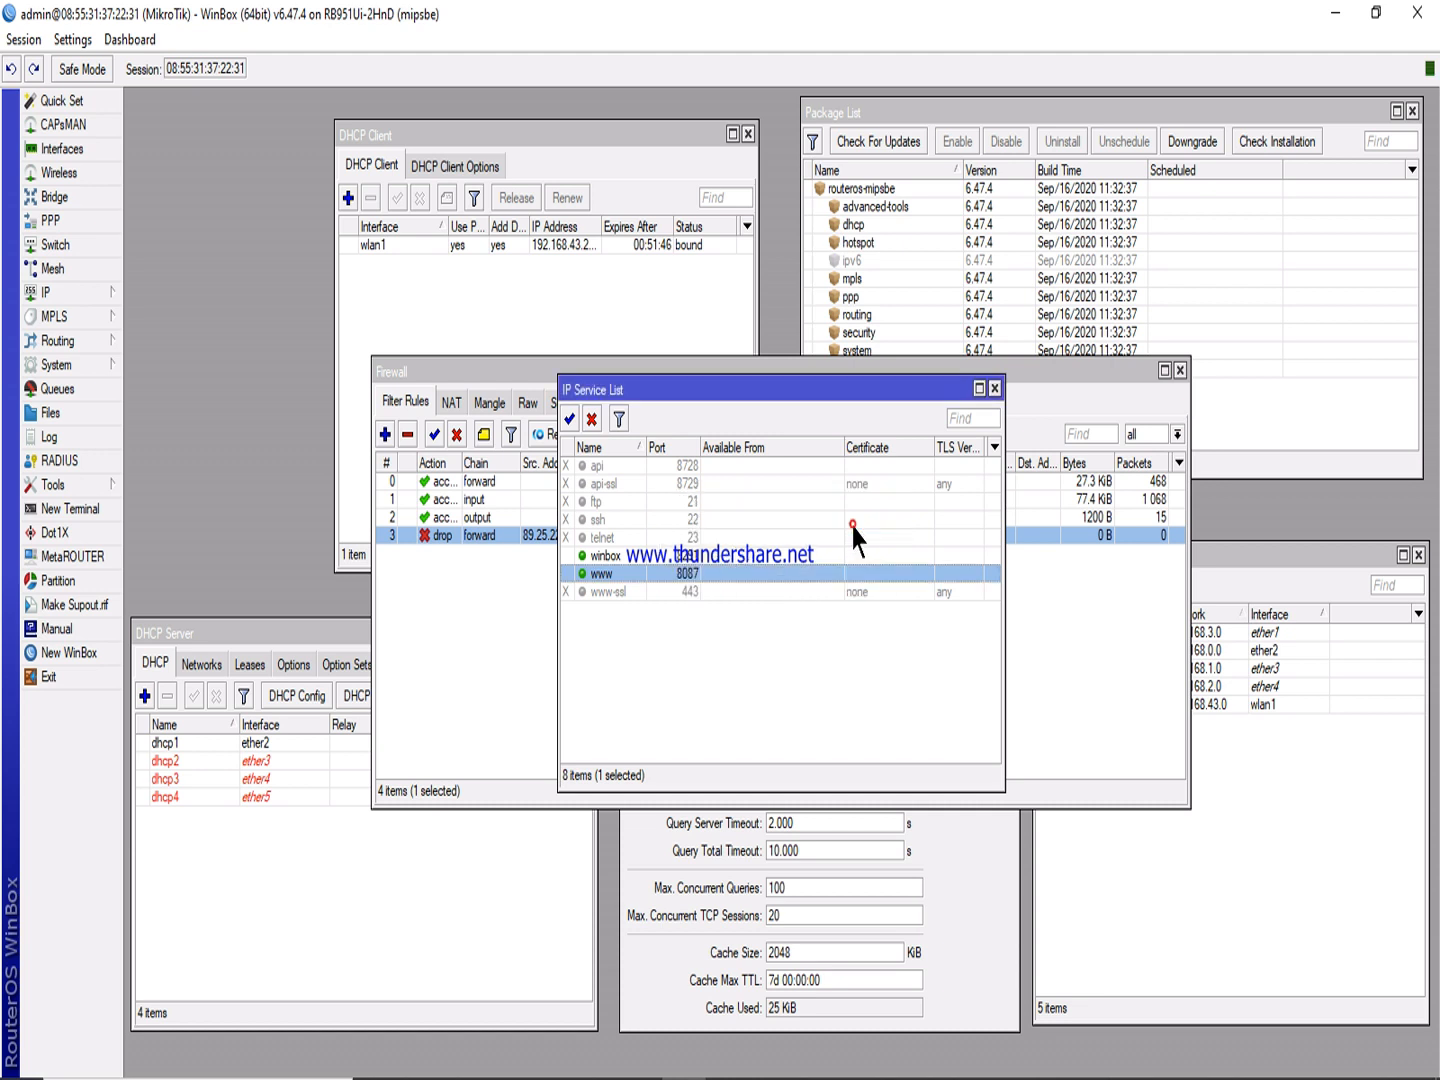
left_click(690, 677)
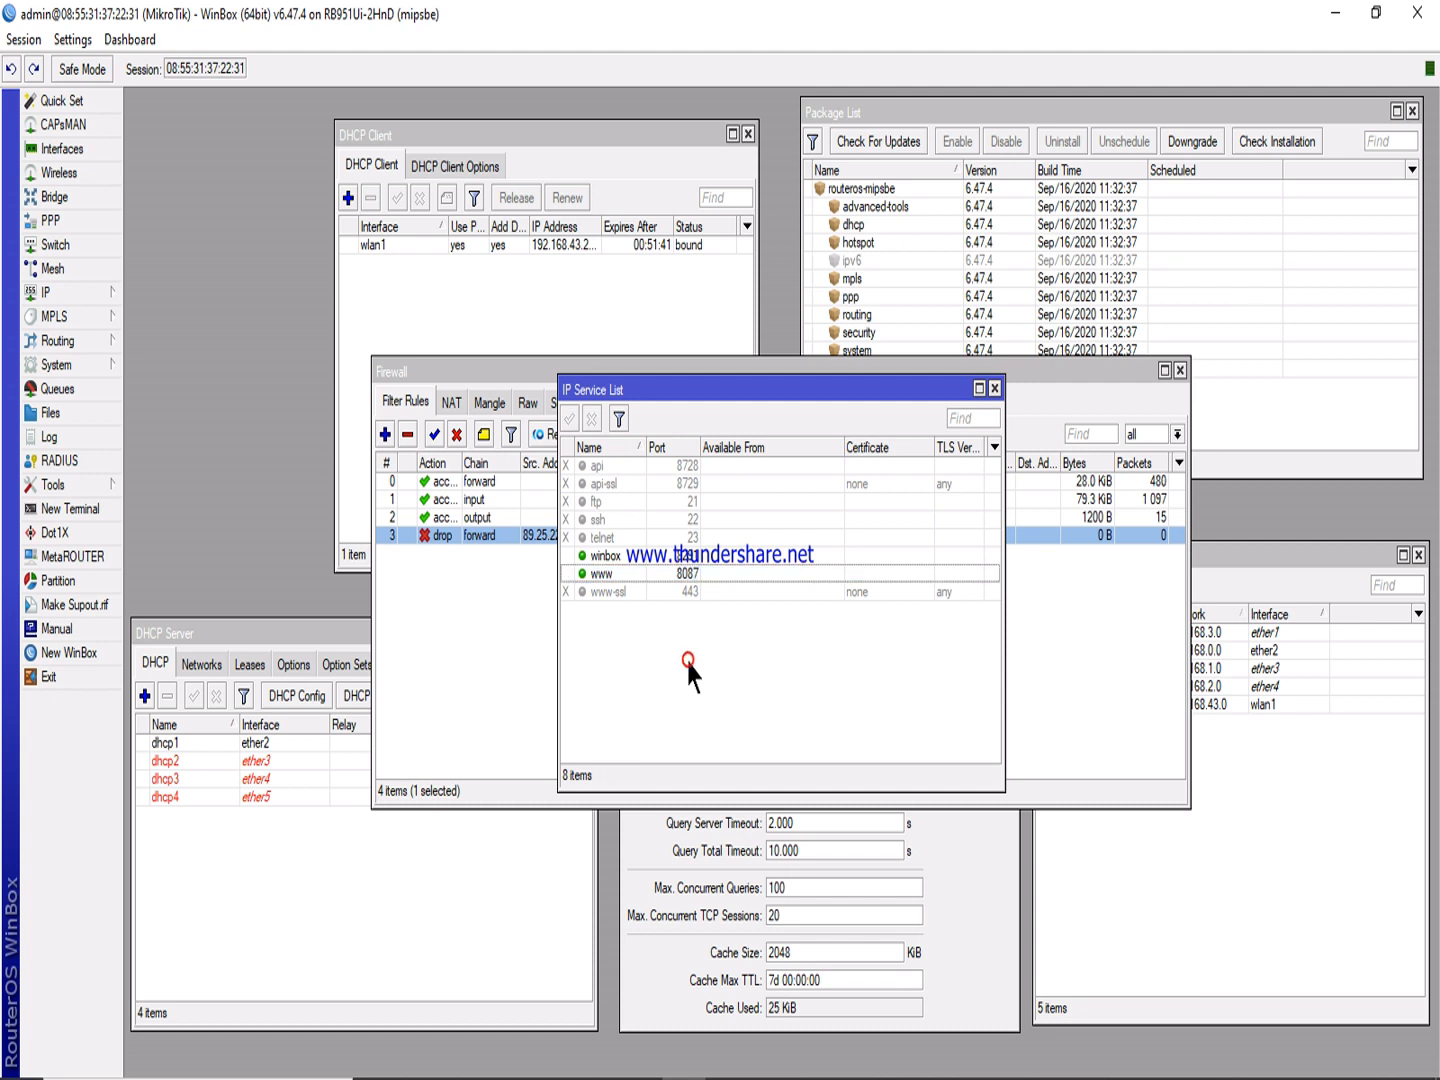
left_click(687, 557)
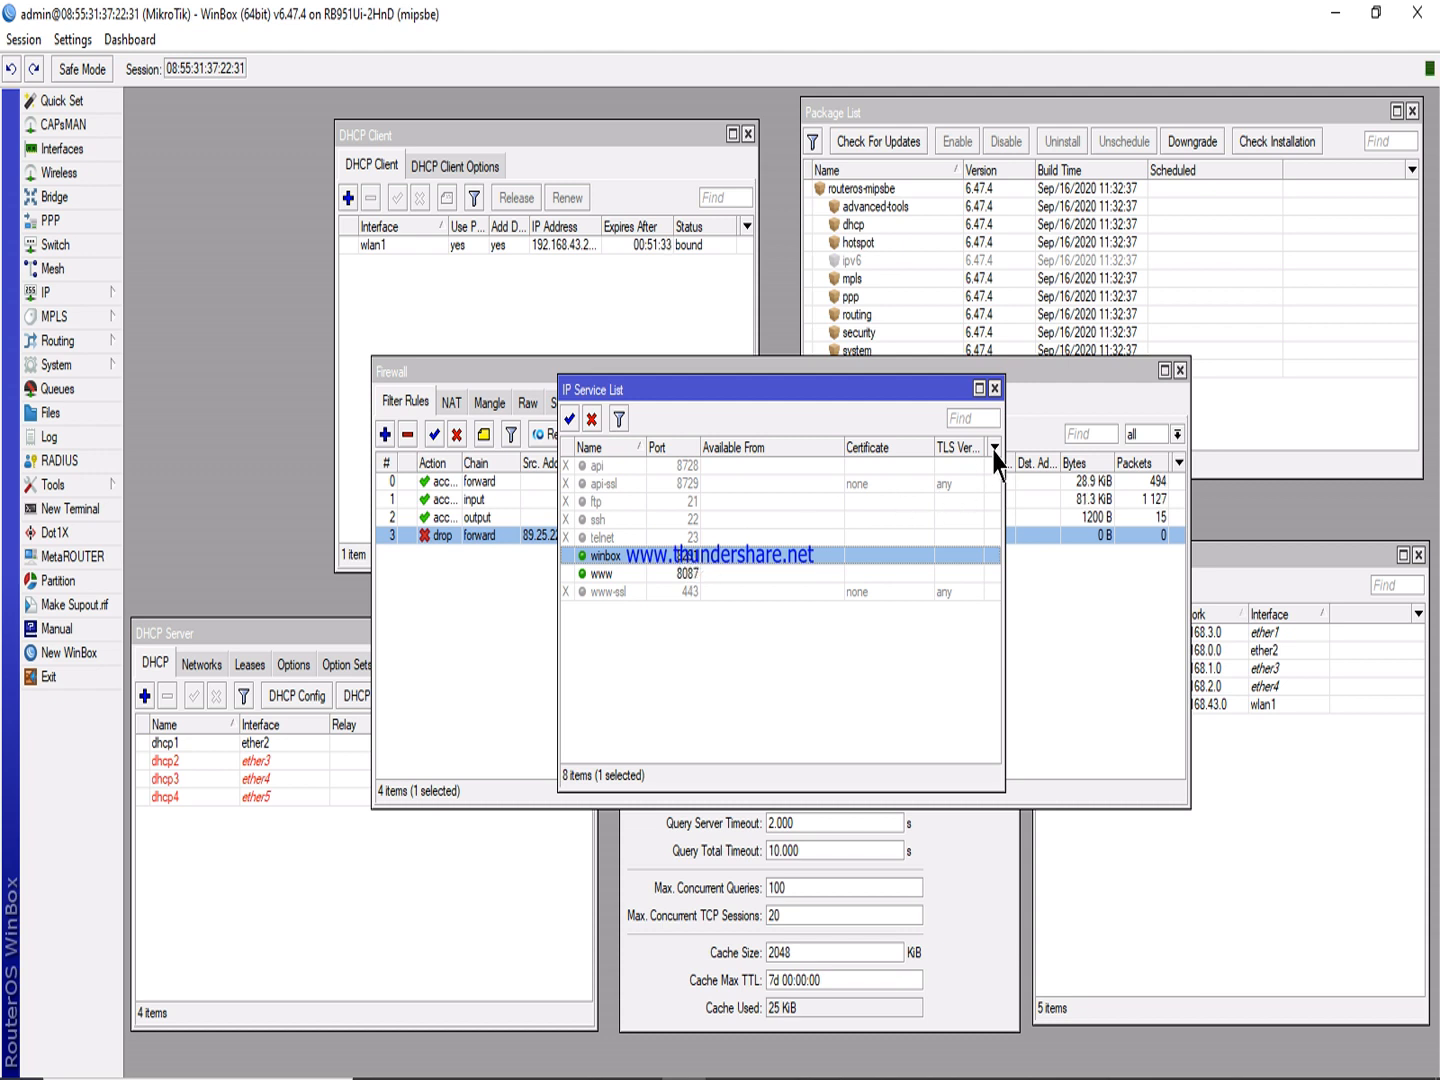
left_click(994, 389)
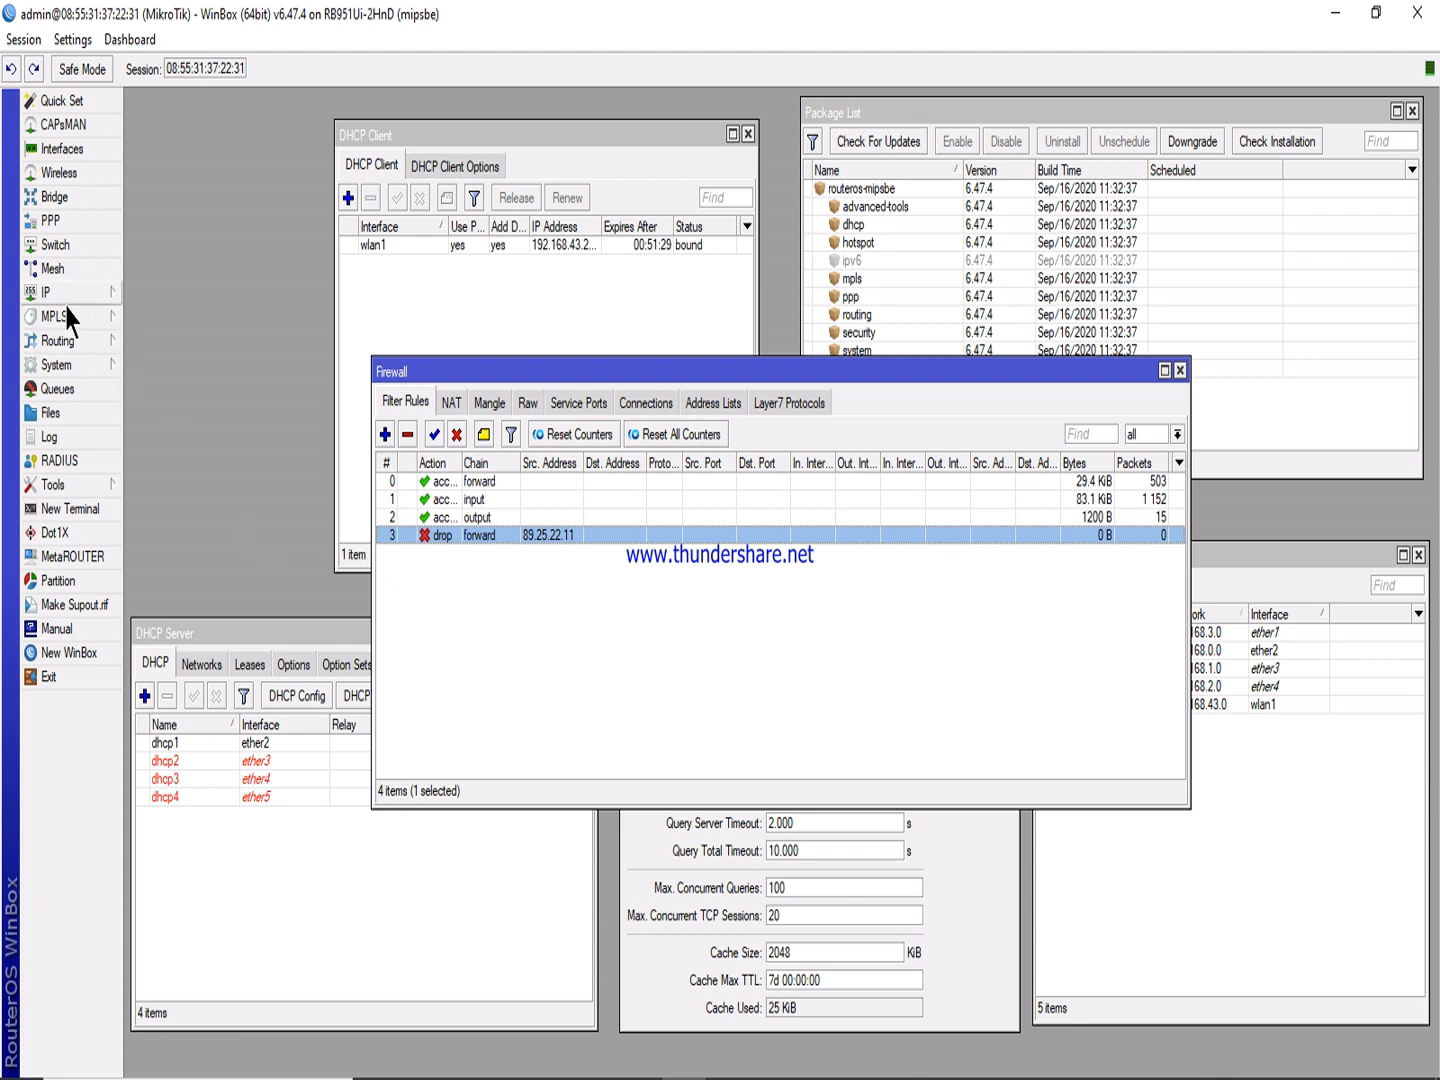
Change the router's login password, leaving the old password blank and entering the new password with its matching confirmation.
left_click(66, 364)
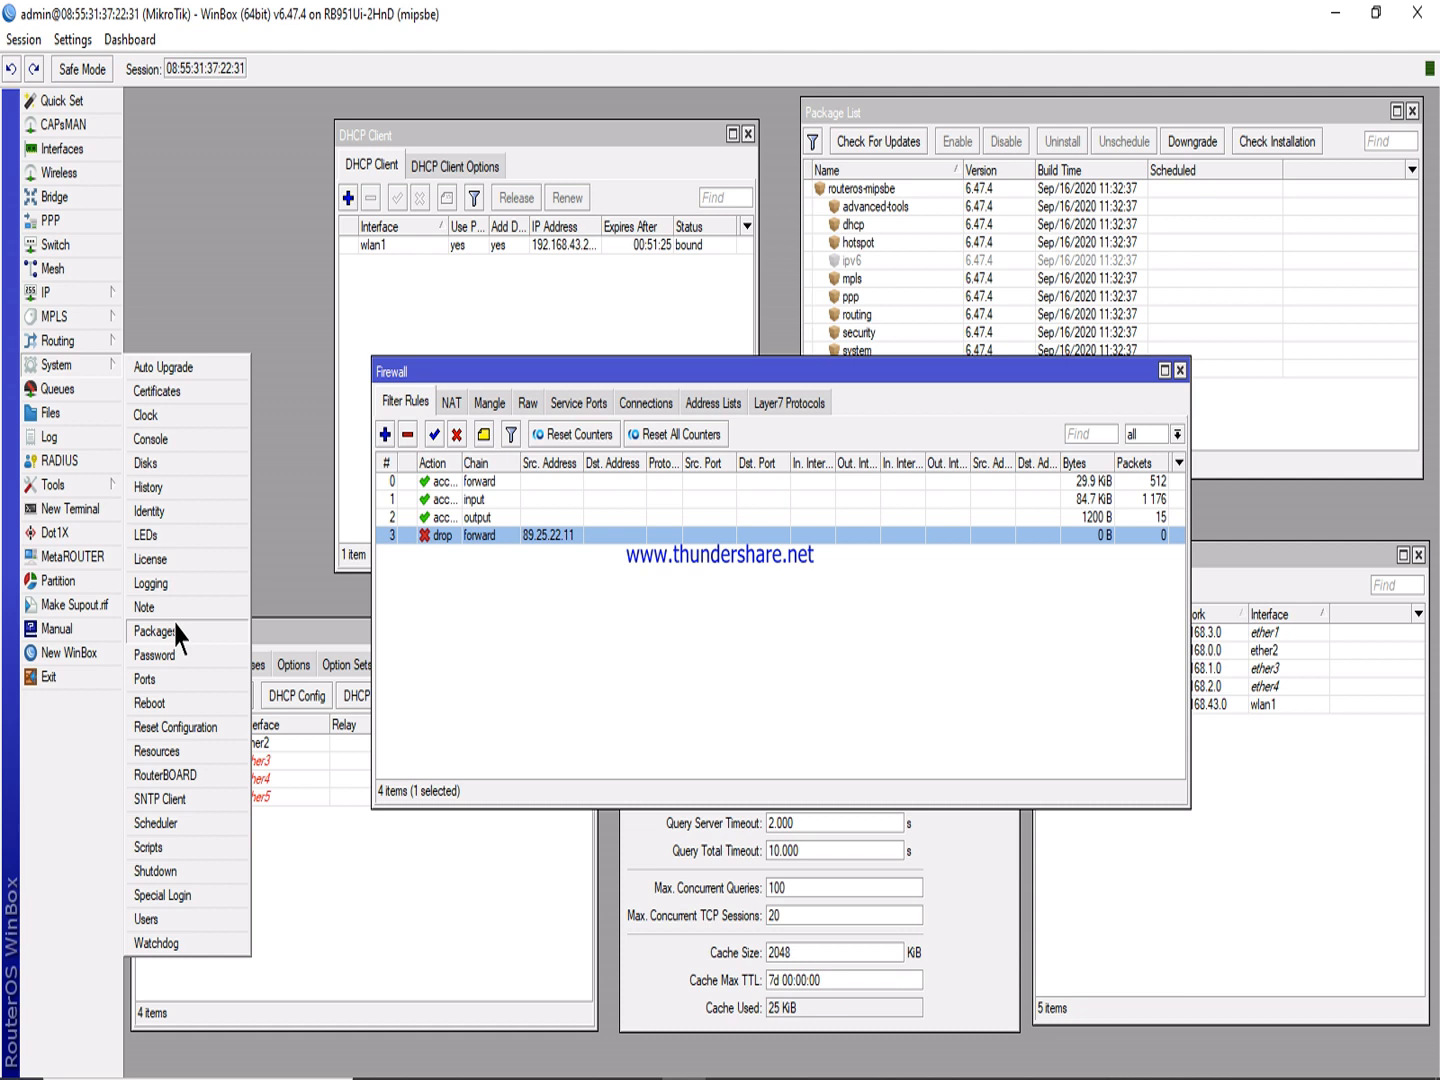
left_click(167, 655)
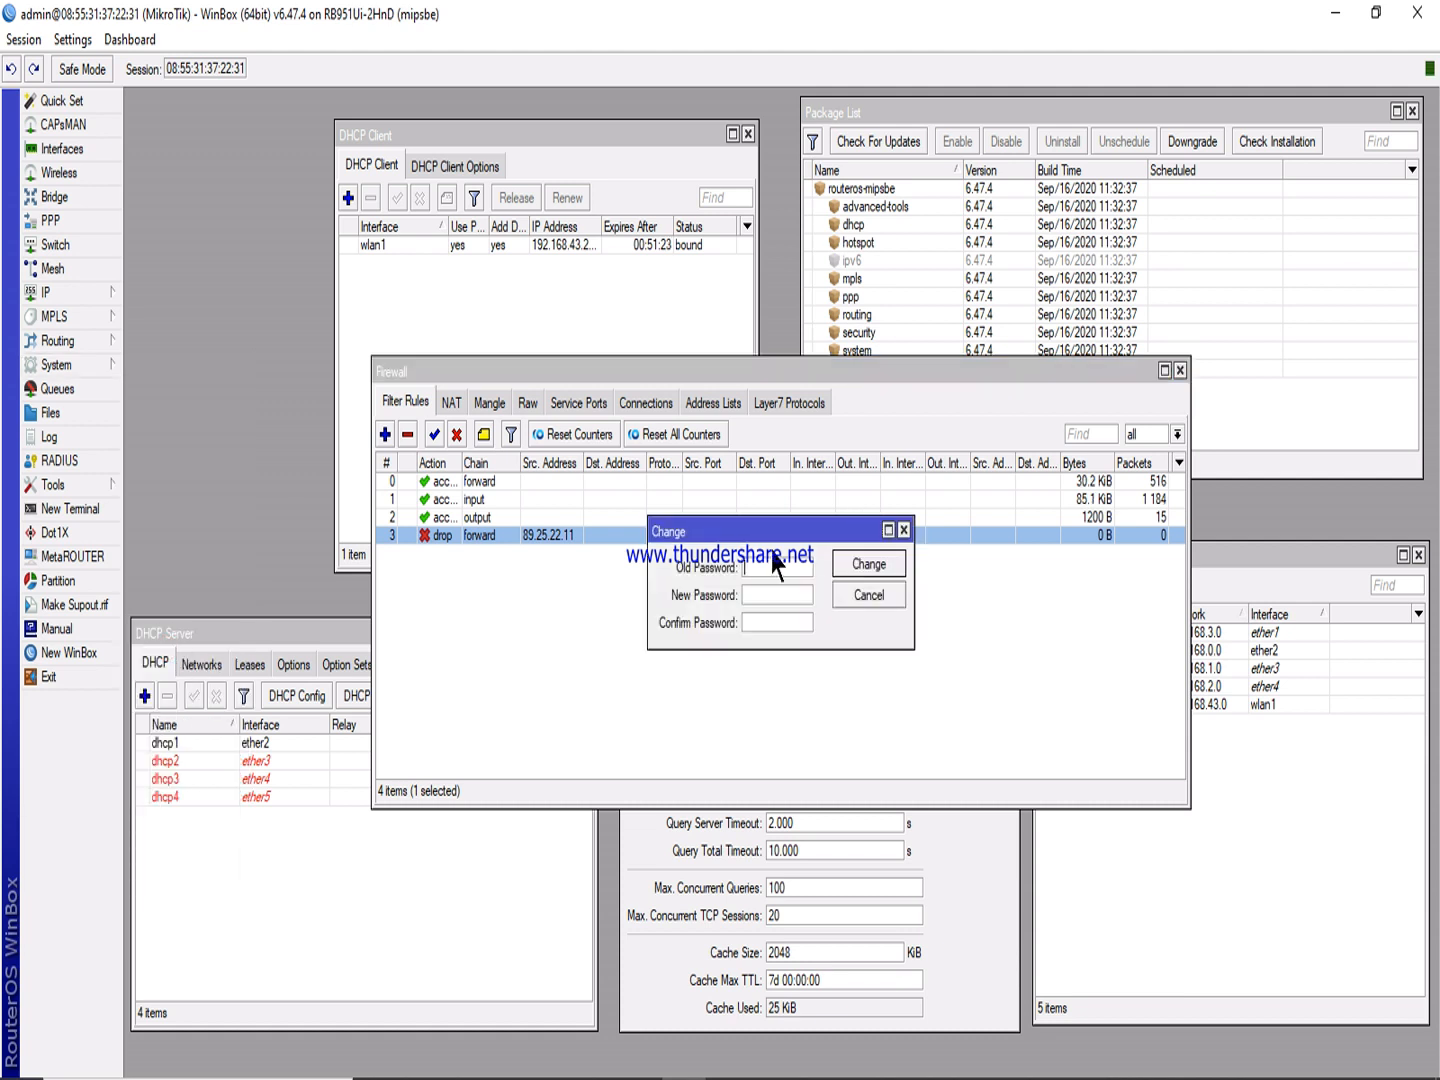
left_click_drag(771, 531, 745, 350)
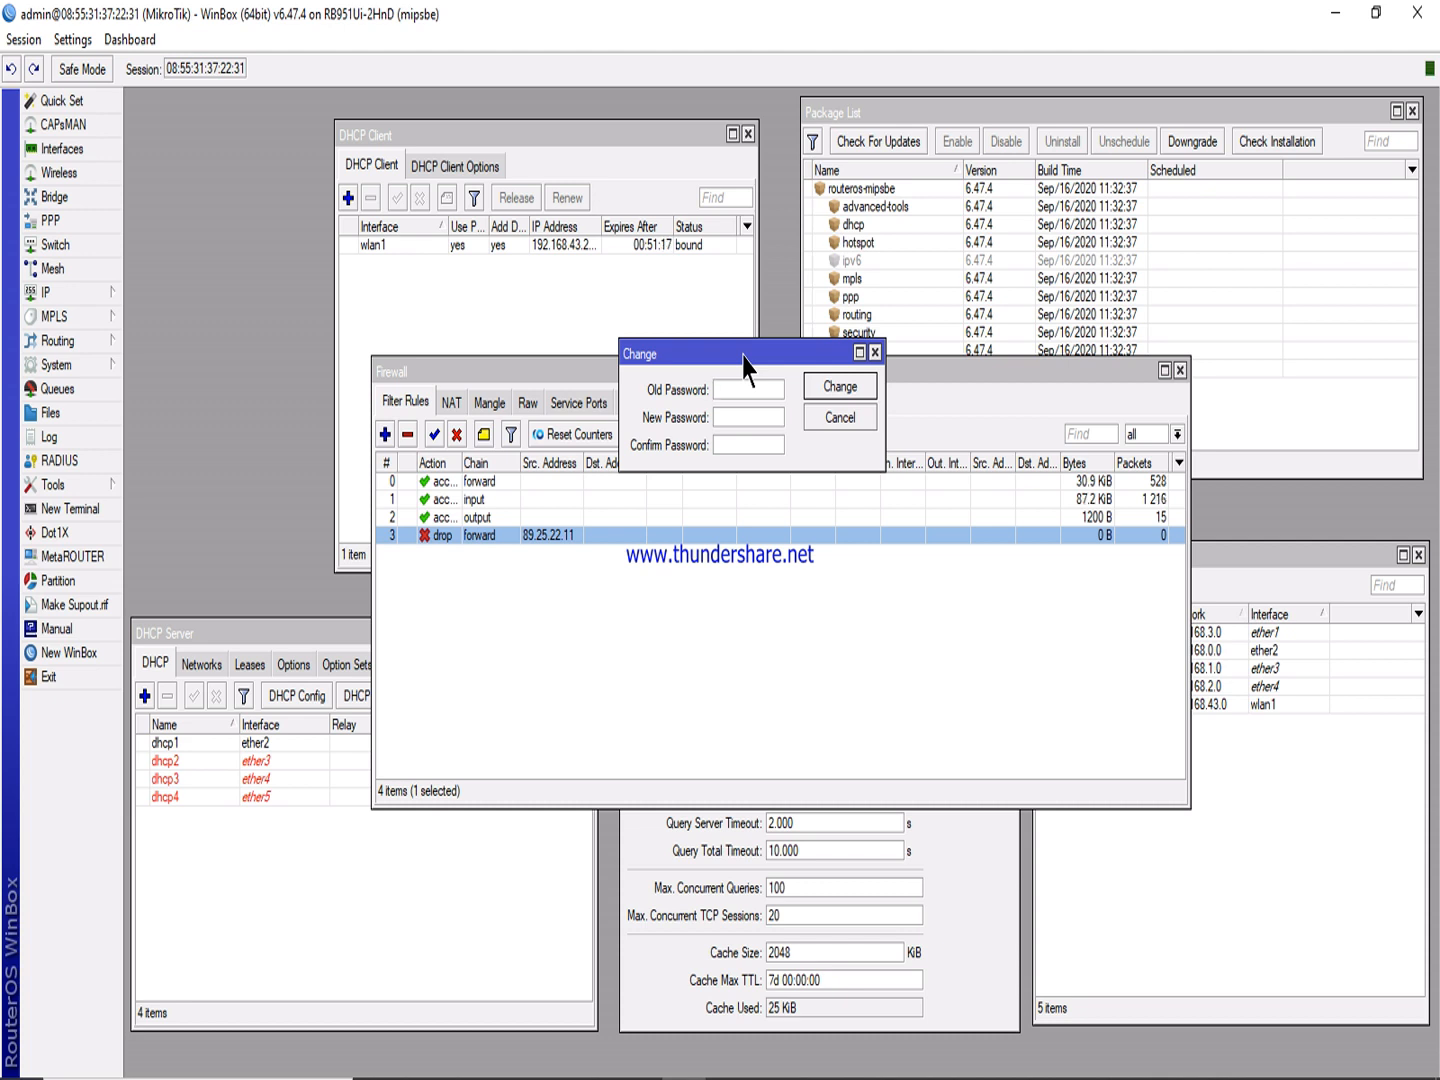
left_click(722, 418)
type("****")
type("****")
key("Tab")
type("******")
key("BackSpace")
key("BackSpace")
key("BackSpace")
key("BackSpace")
key("BackSpace")
key("BackSpace")
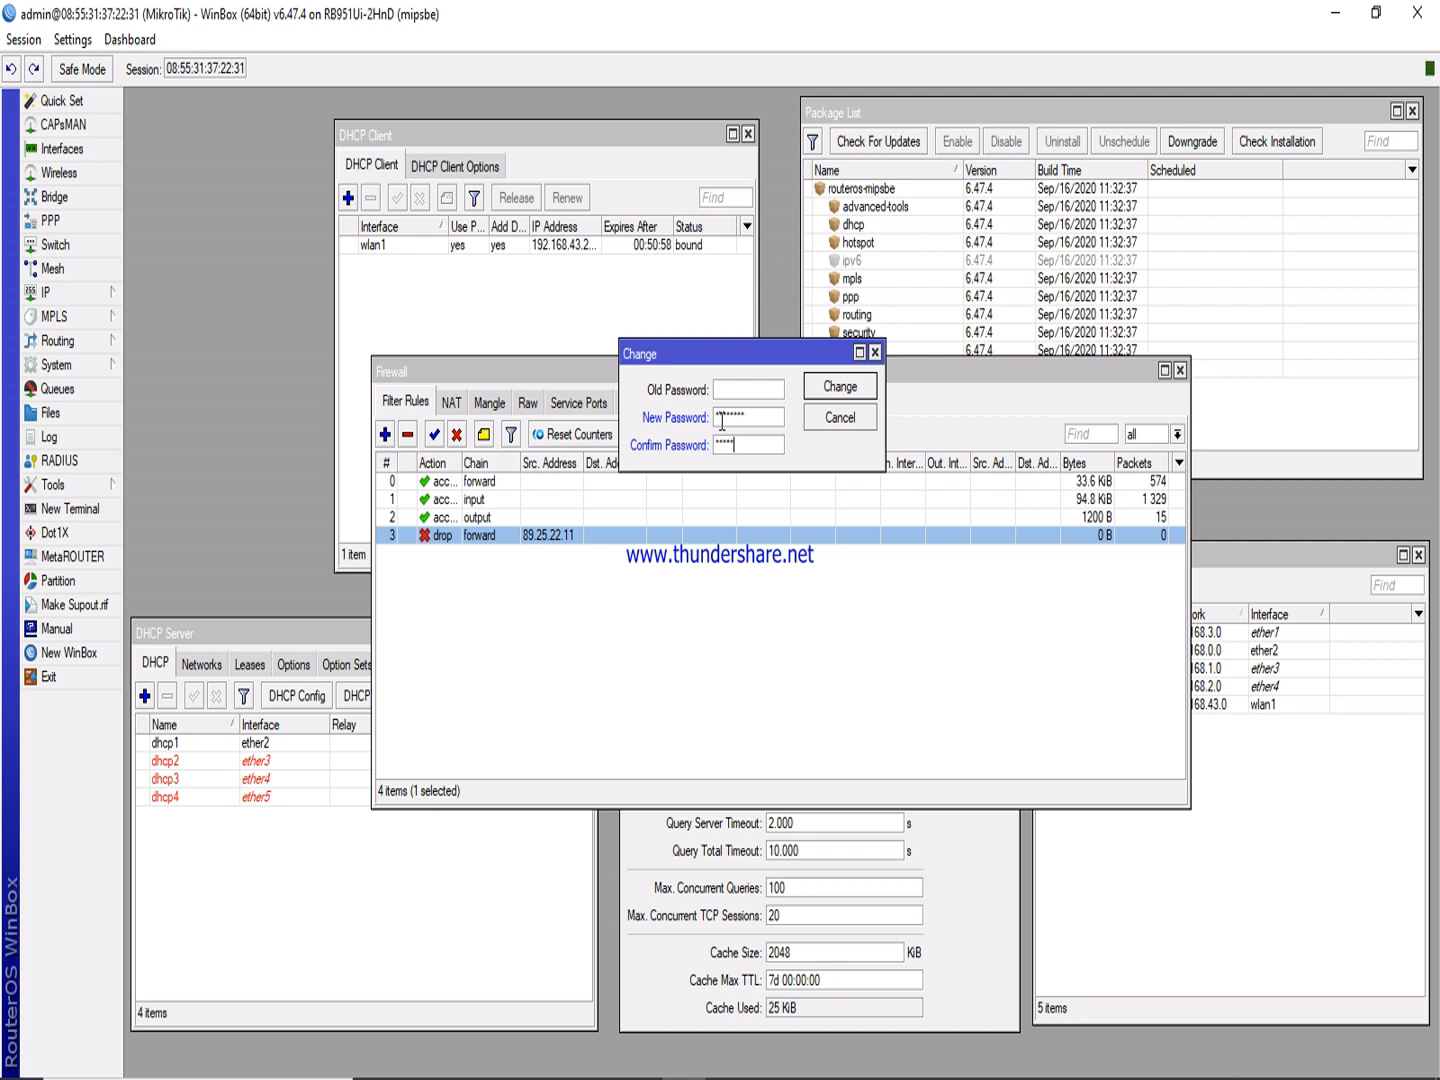
type("********")
left_click(842, 395)
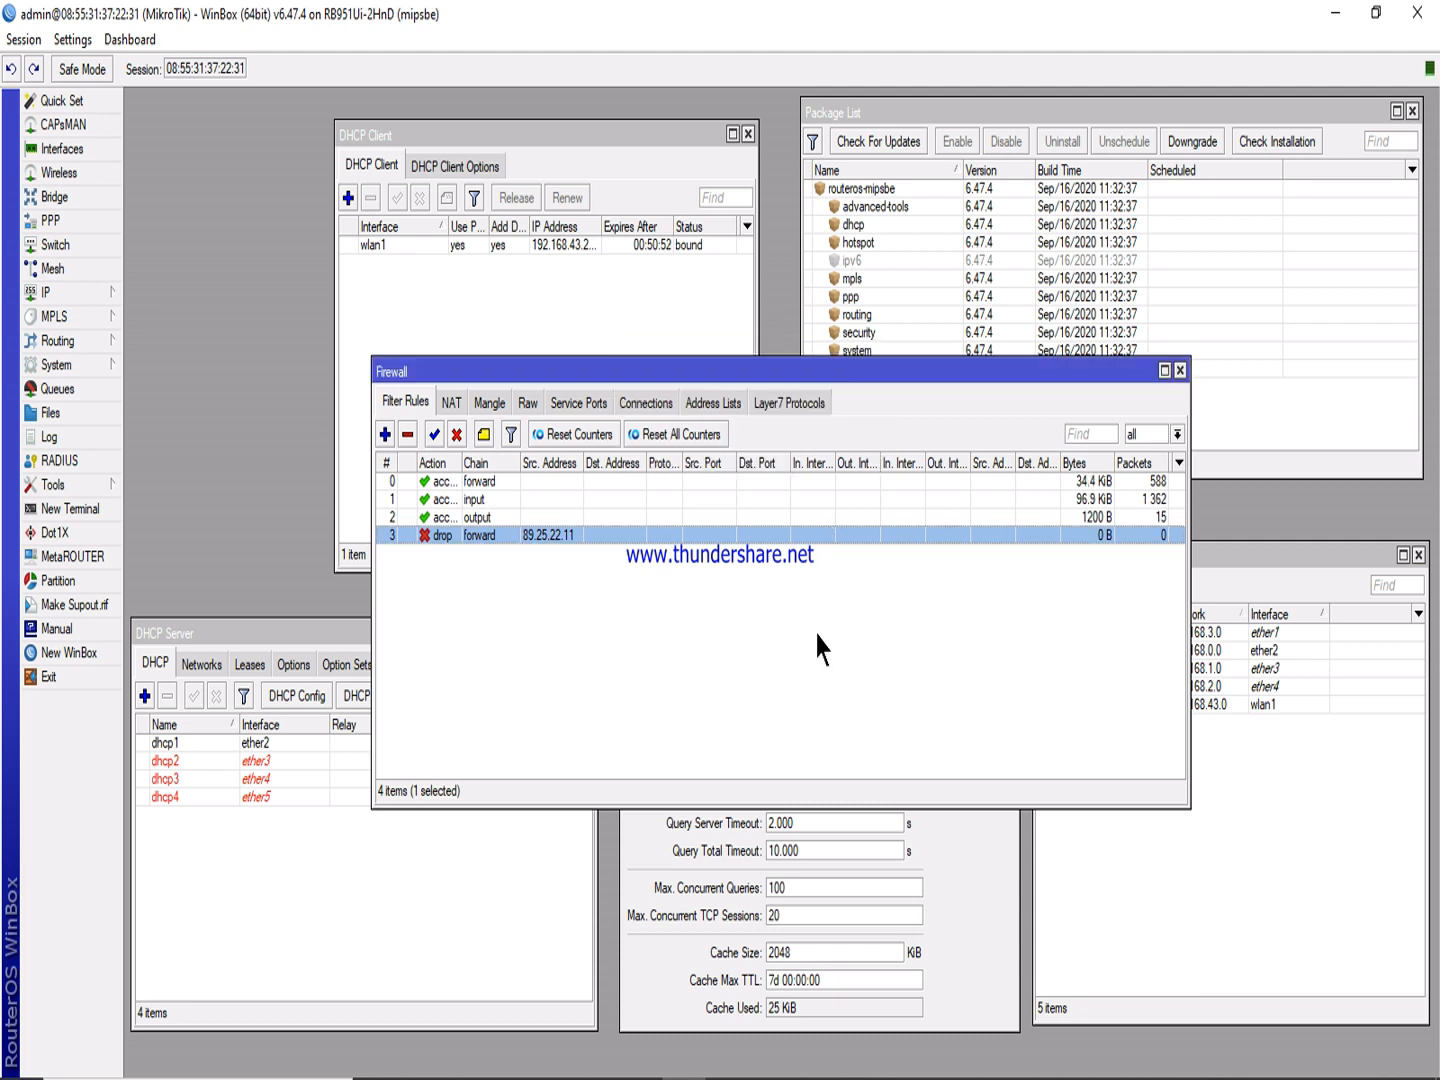
Close the router session, relaunch WinBox, and log back in to the router as admin with the new password.
left_click(803, 676)
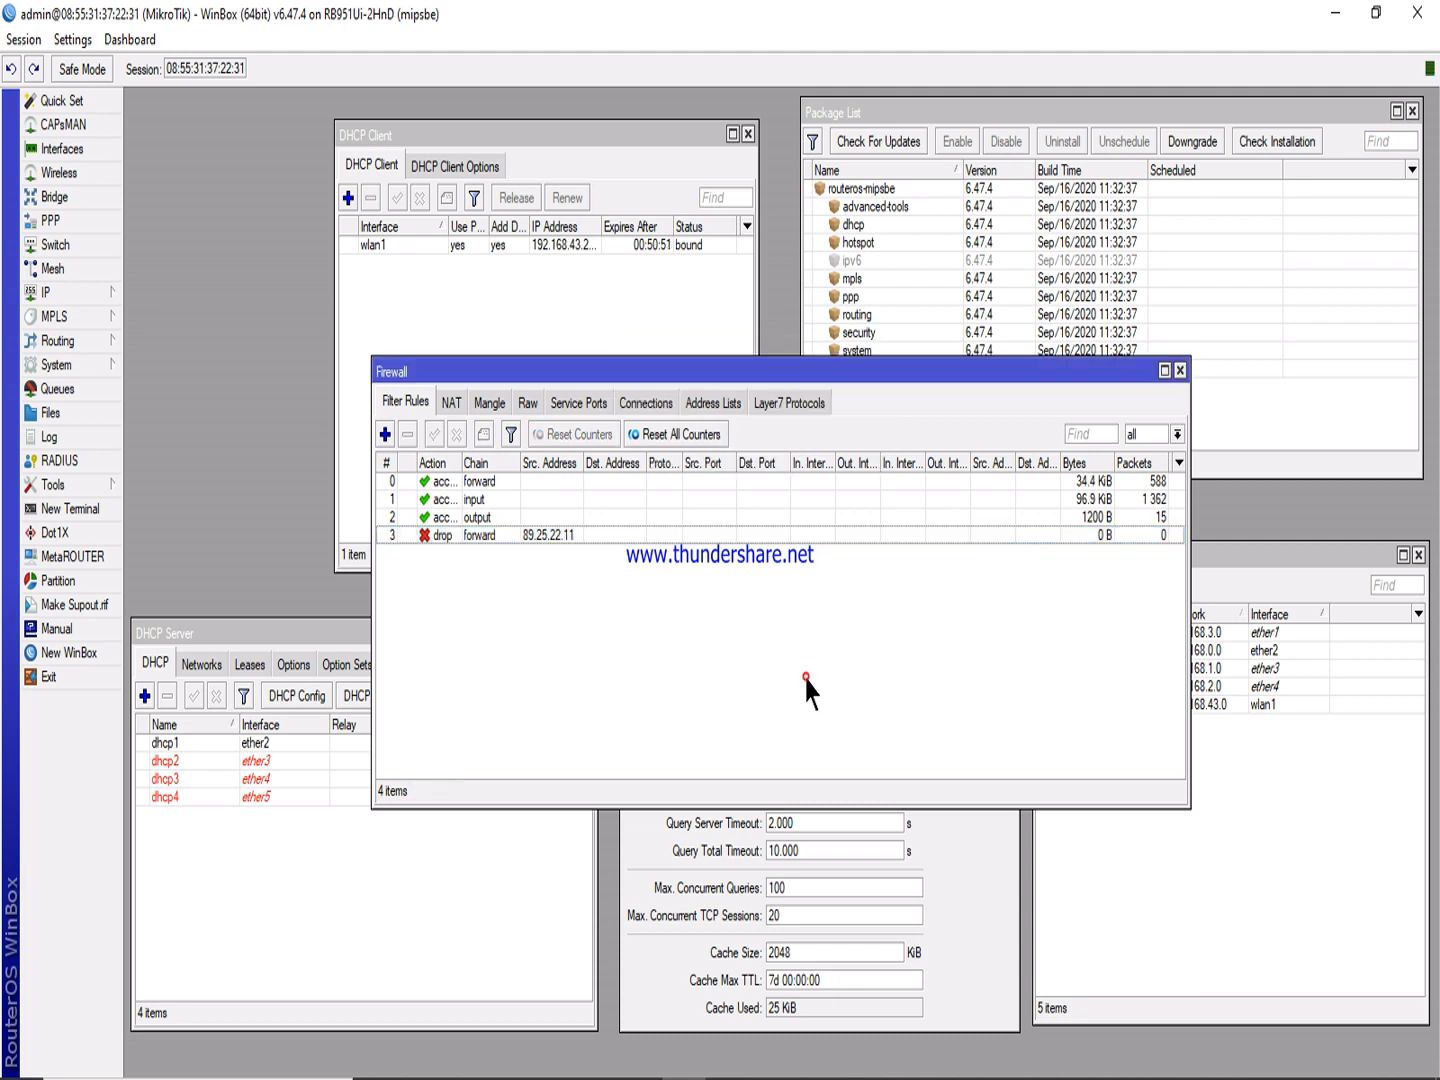
left_click(1417, 12)
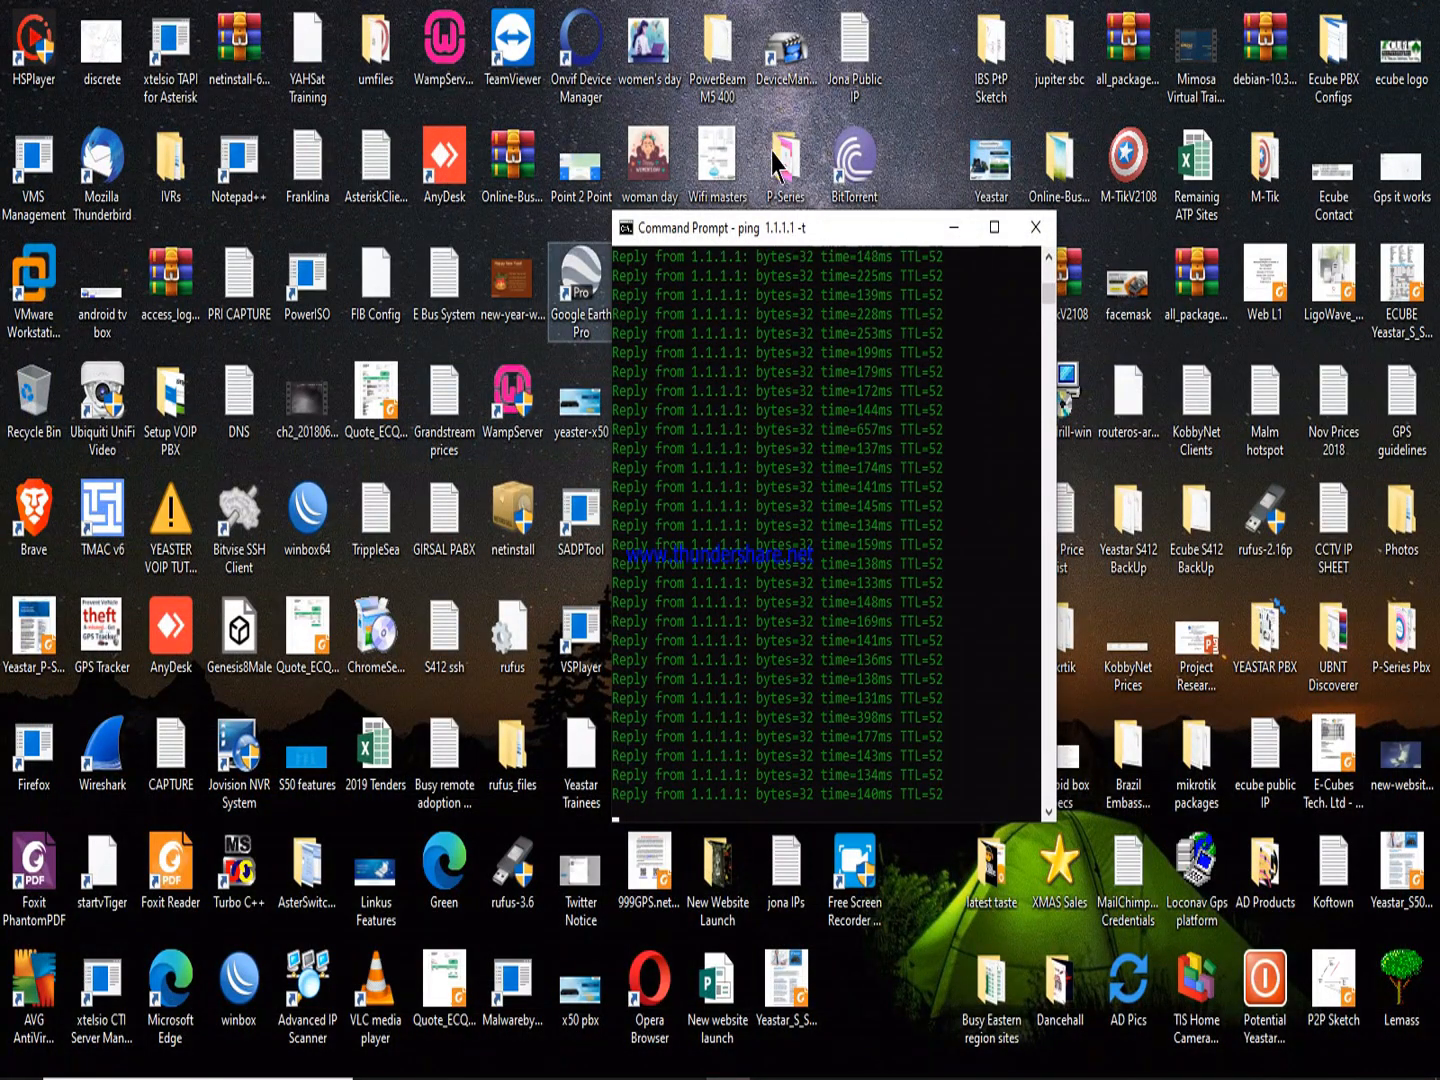
double_click(320, 528)
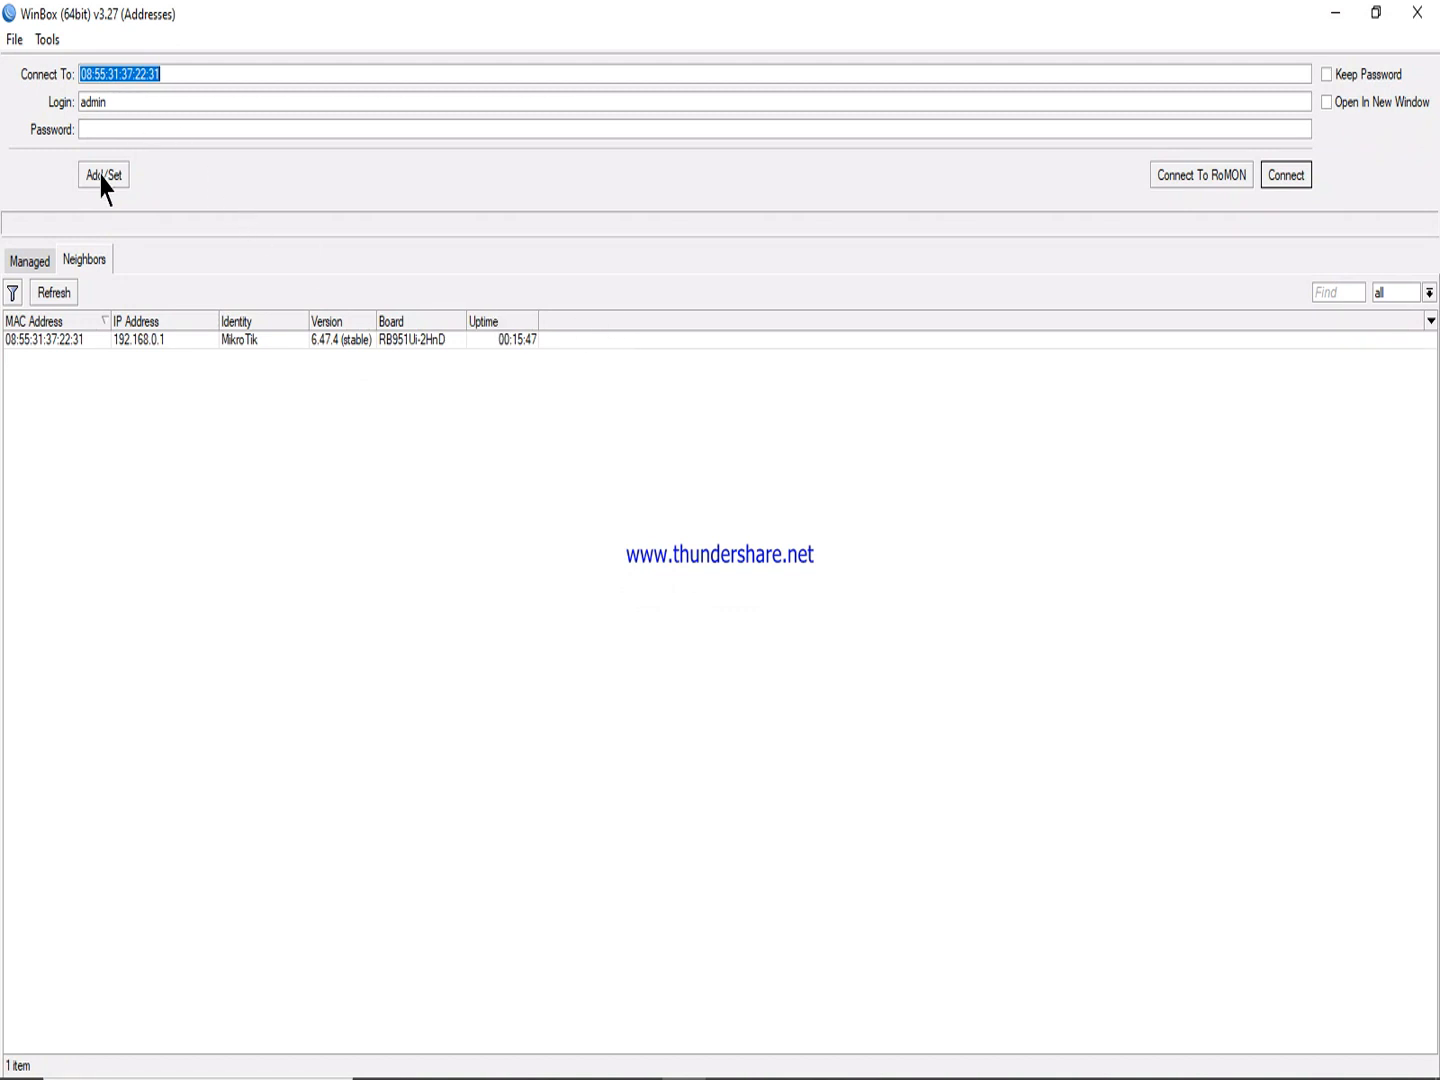
left_click(1281, 180)
left_click(1282, 186)
left_click(239, 129)
type("********")
key("Return")
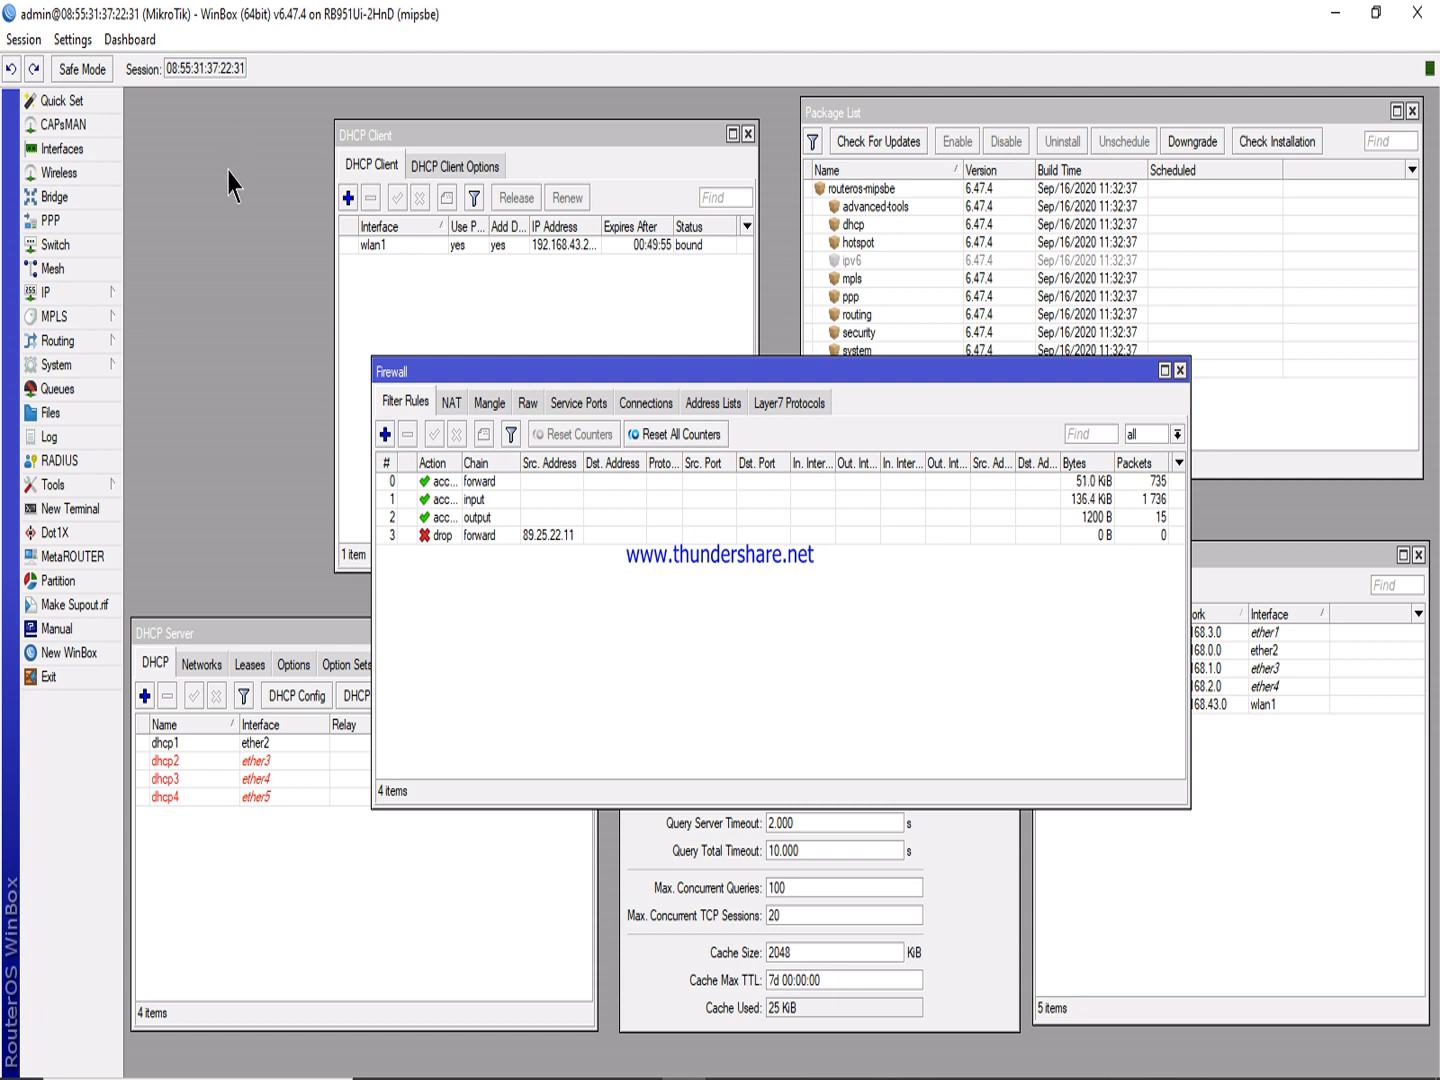
Set the router's system identity to OWUUBII and save it.
left_click(61, 365)
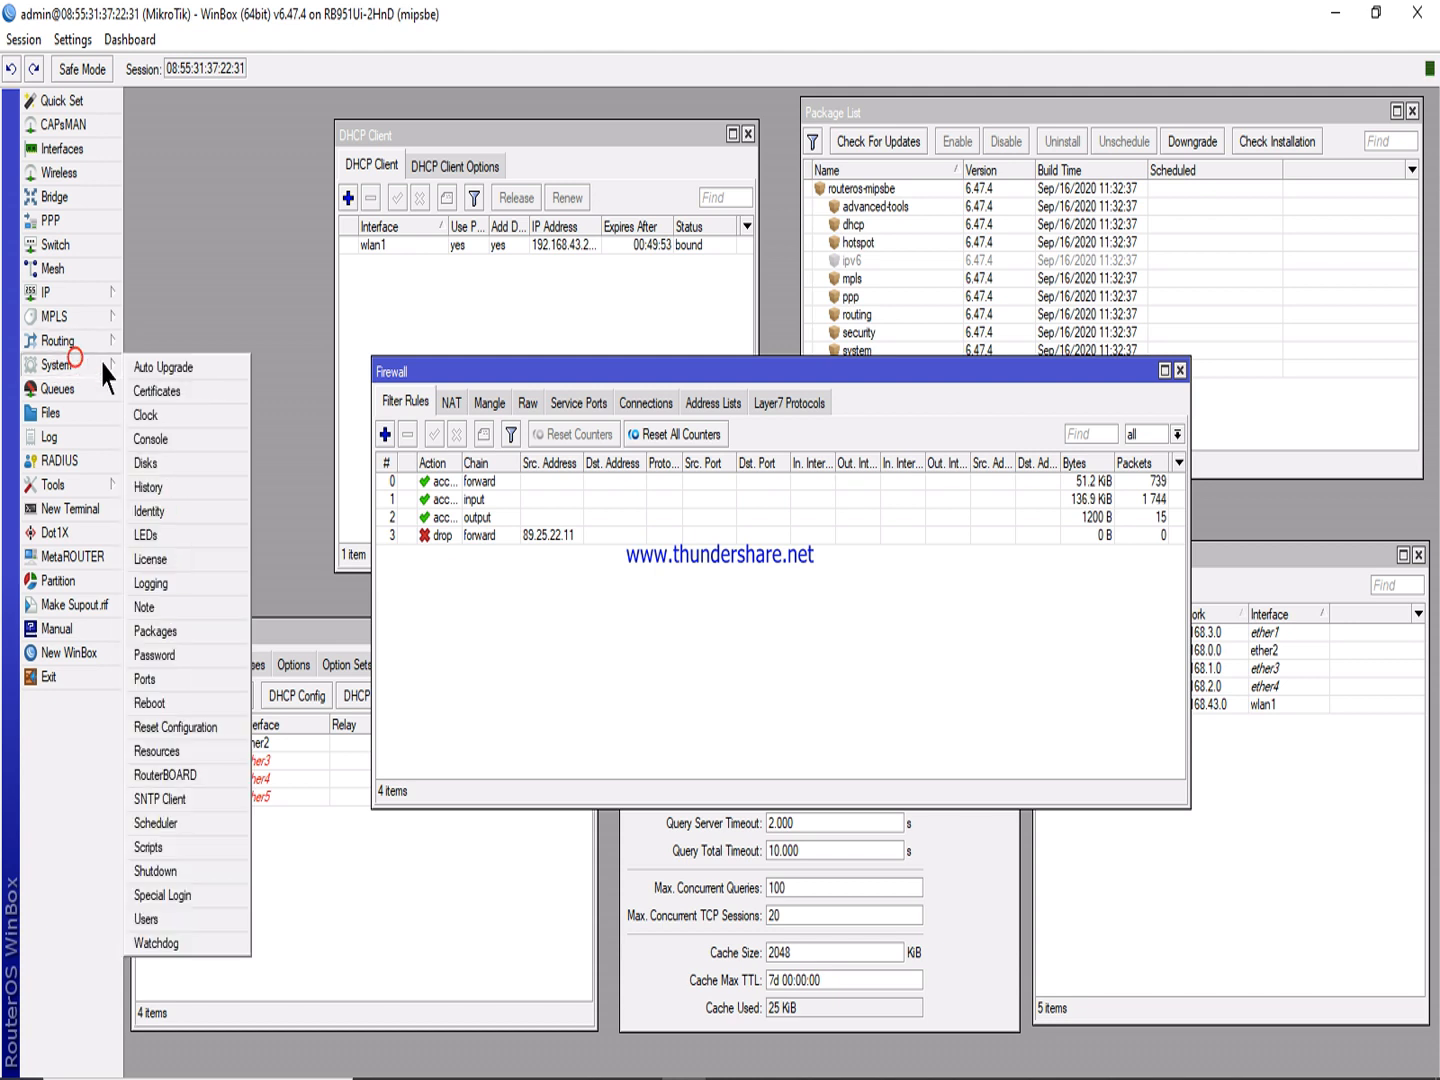
left_click(150, 511)
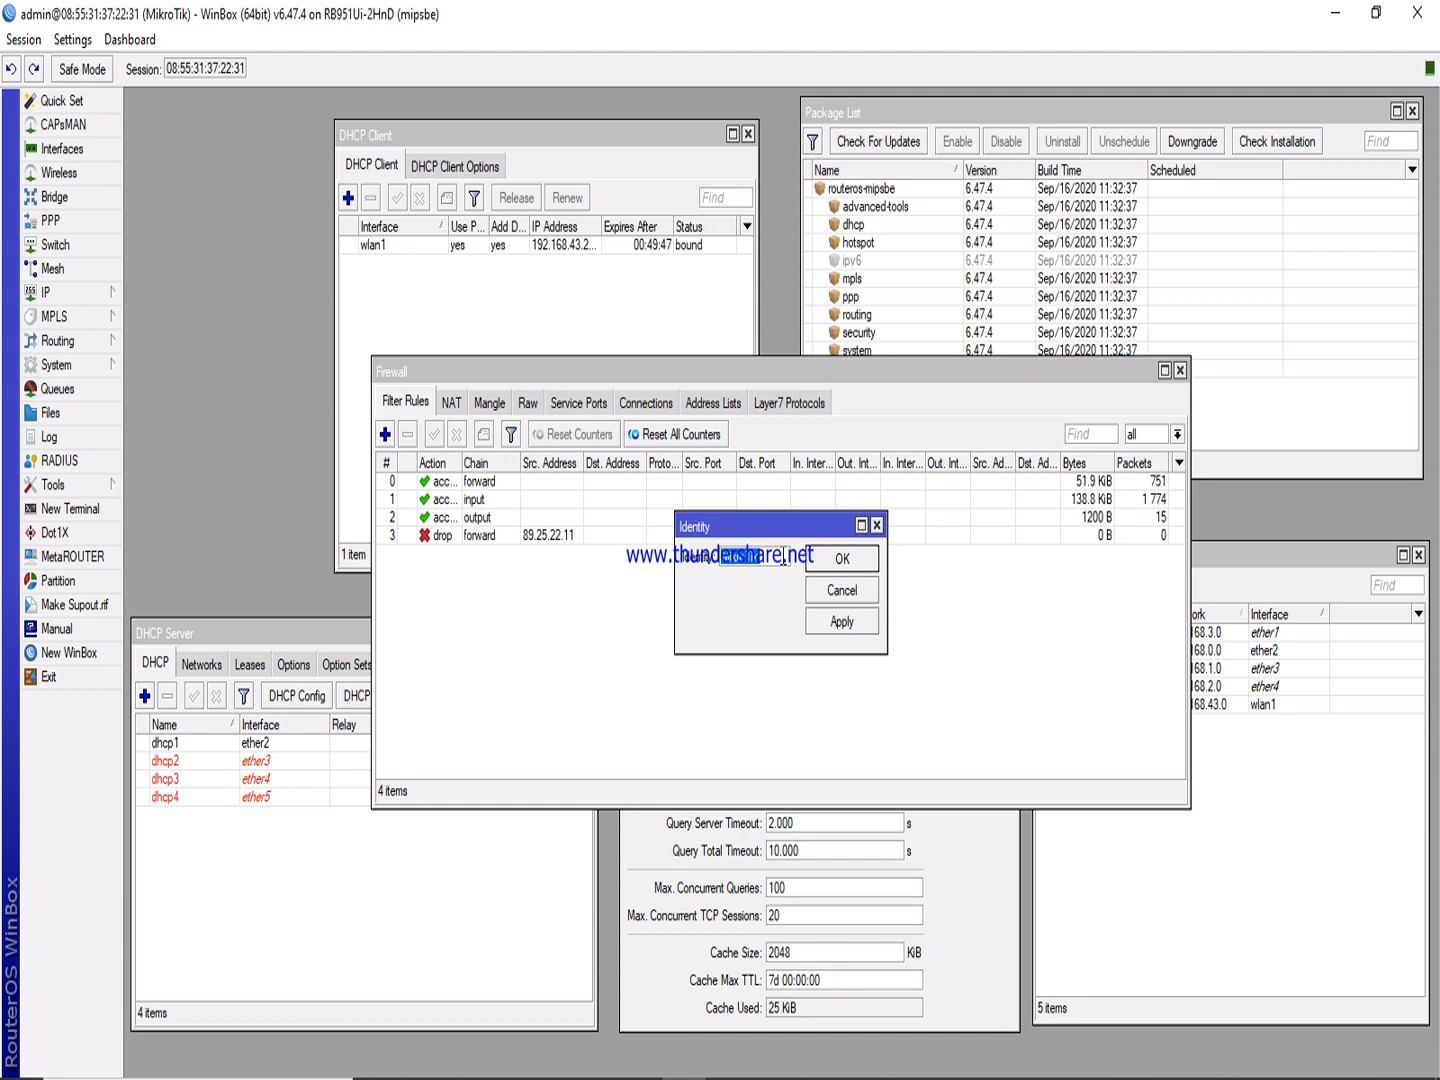
type("MTCNAE")
left_click(831, 620)
left_click(841, 559)
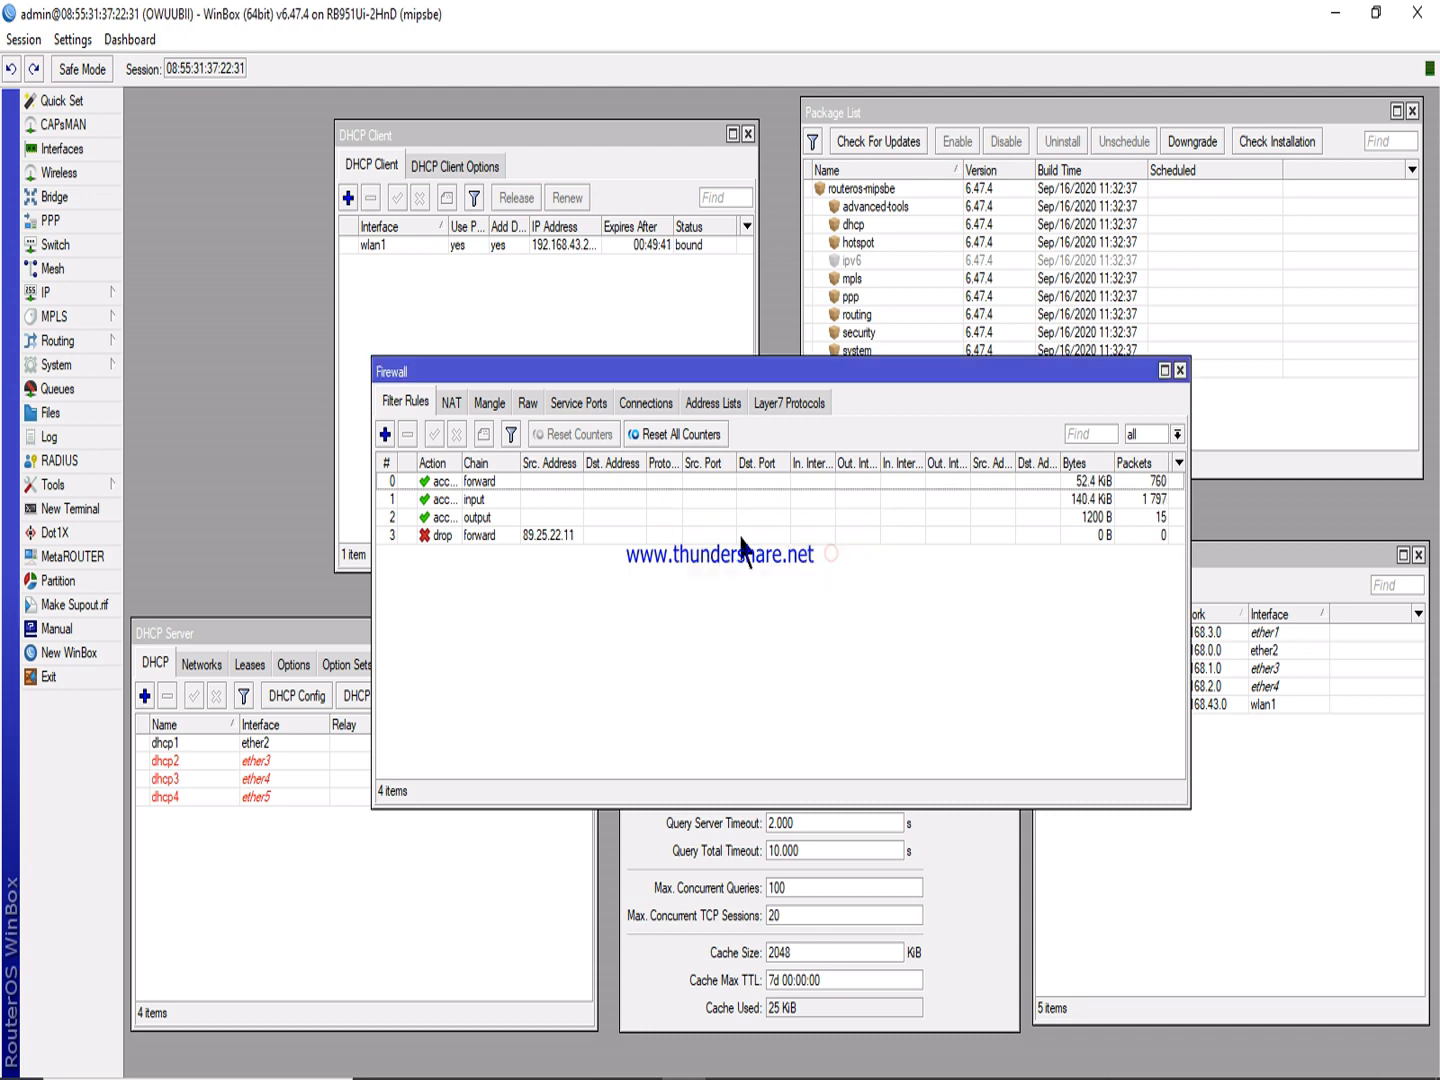
left_click_drag(190, 22, 314, 94)
double_click(314, 92)
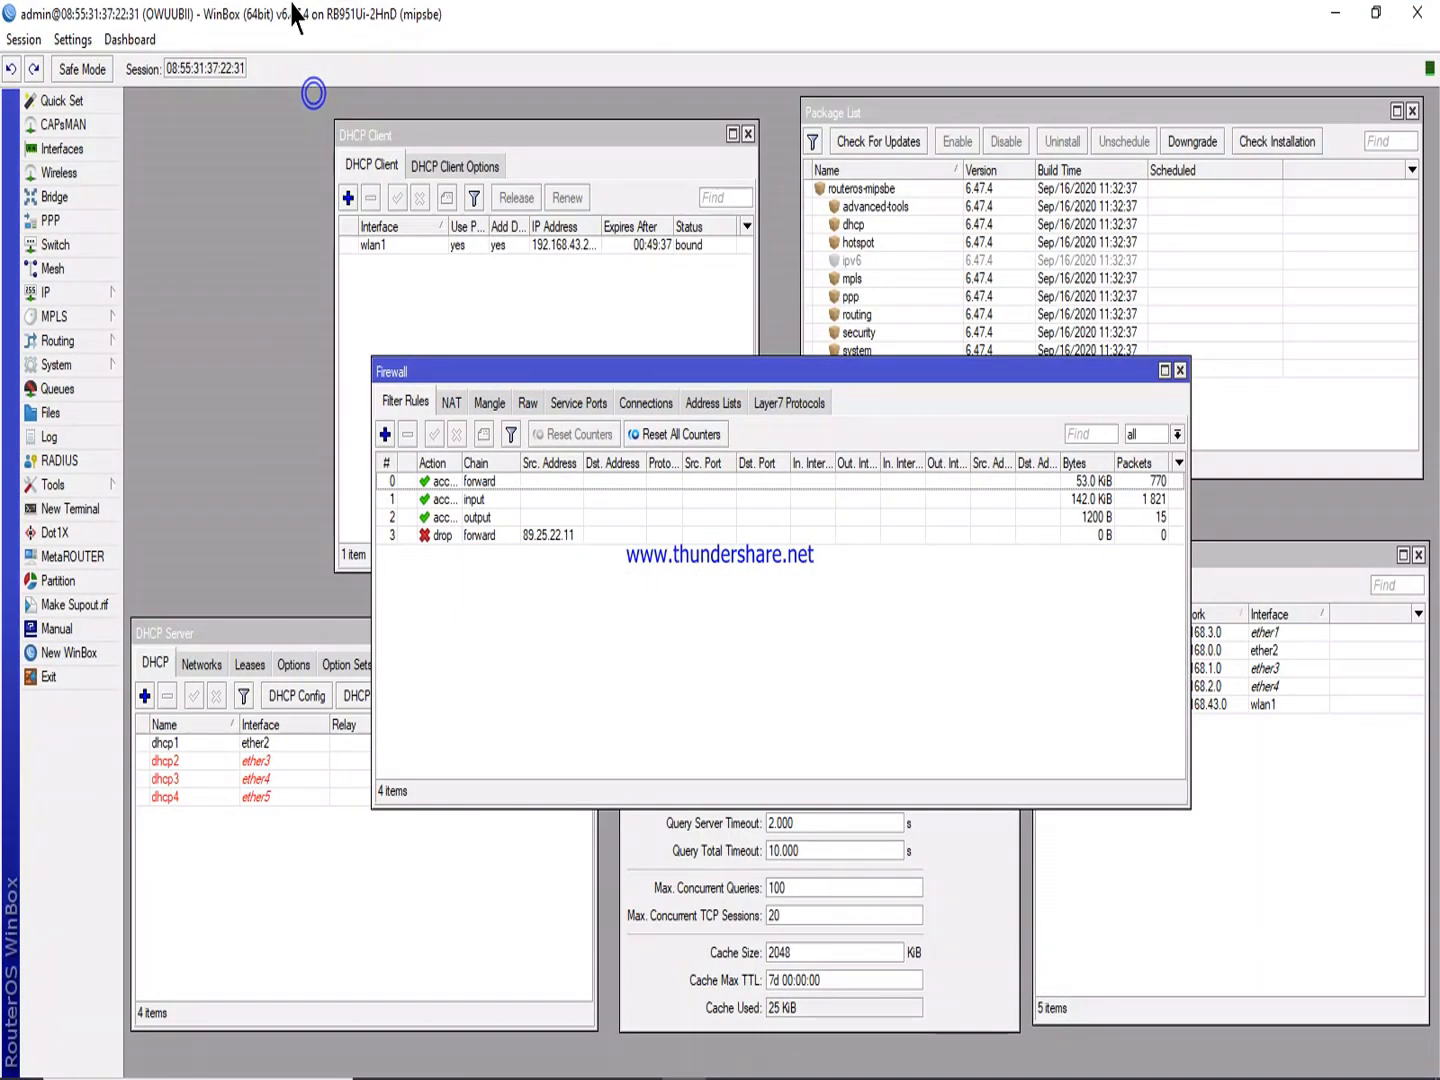
left_click_drag(162, 24, 176, 32)
double_click(176, 33)
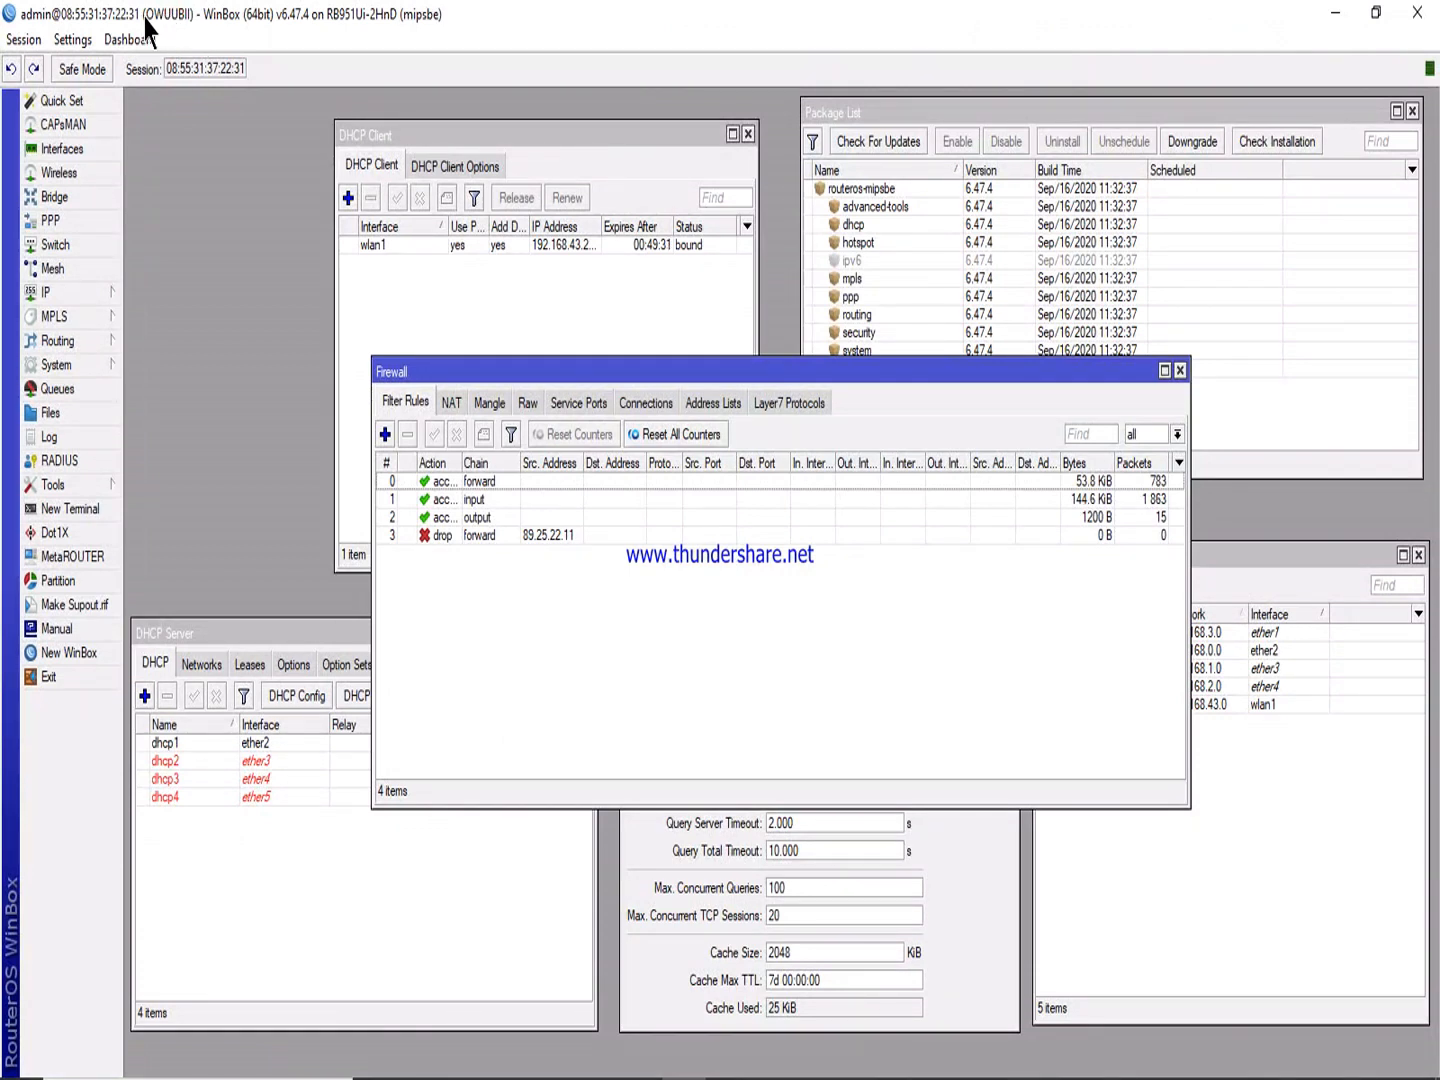
left_click(87, 365)
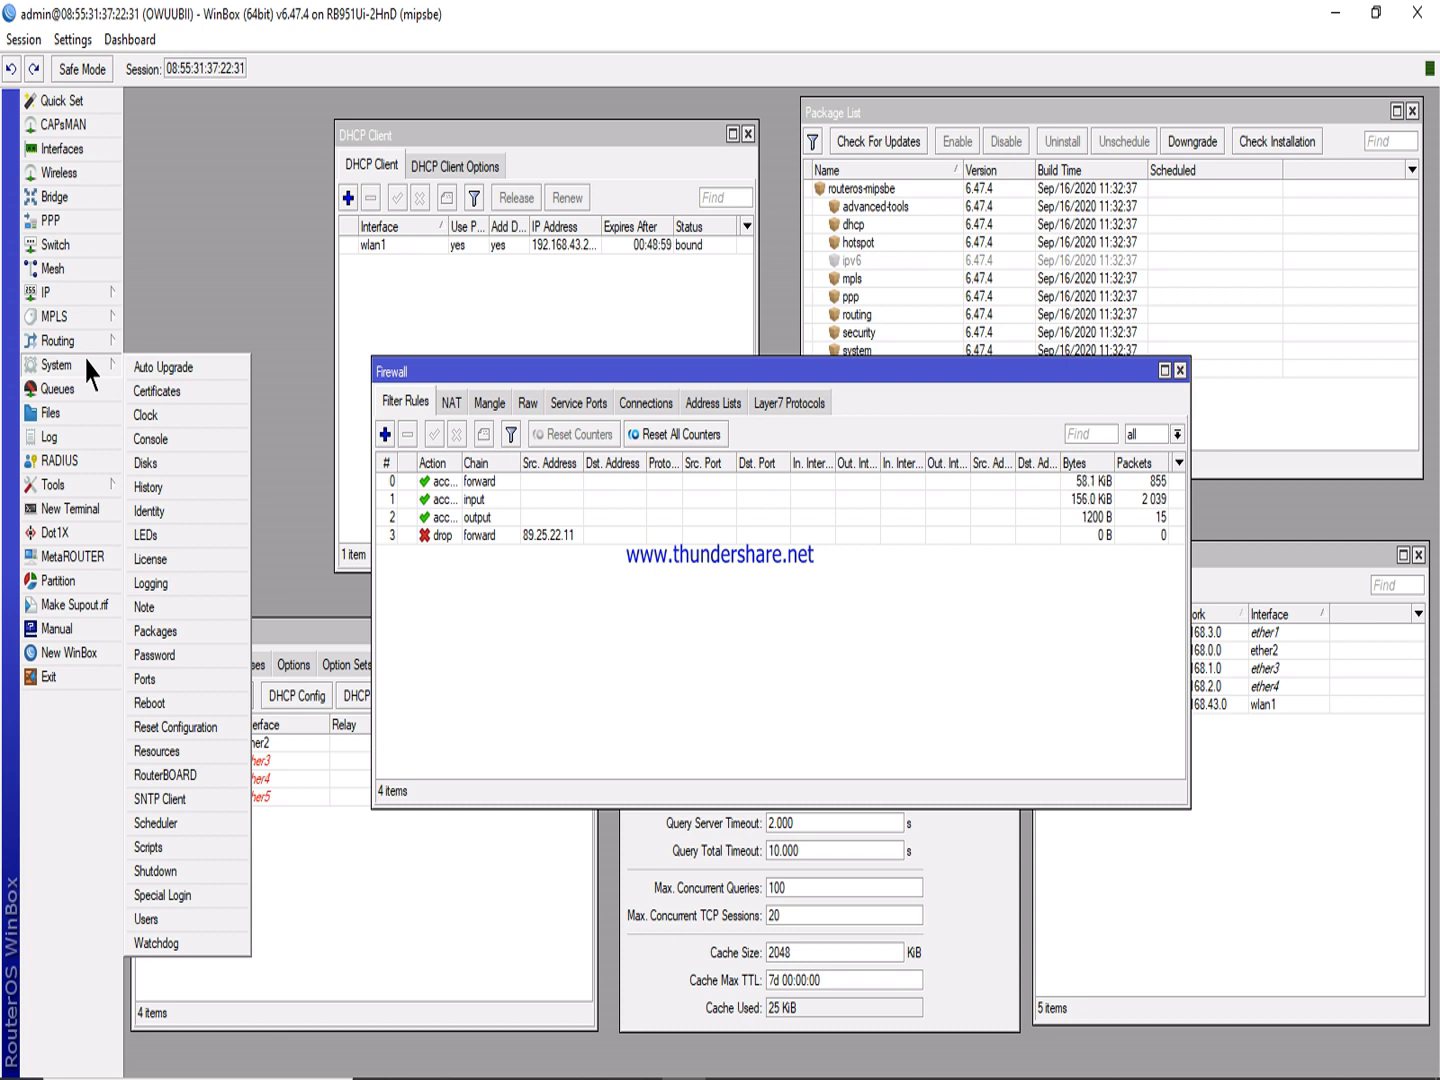
left_click(187, 298)
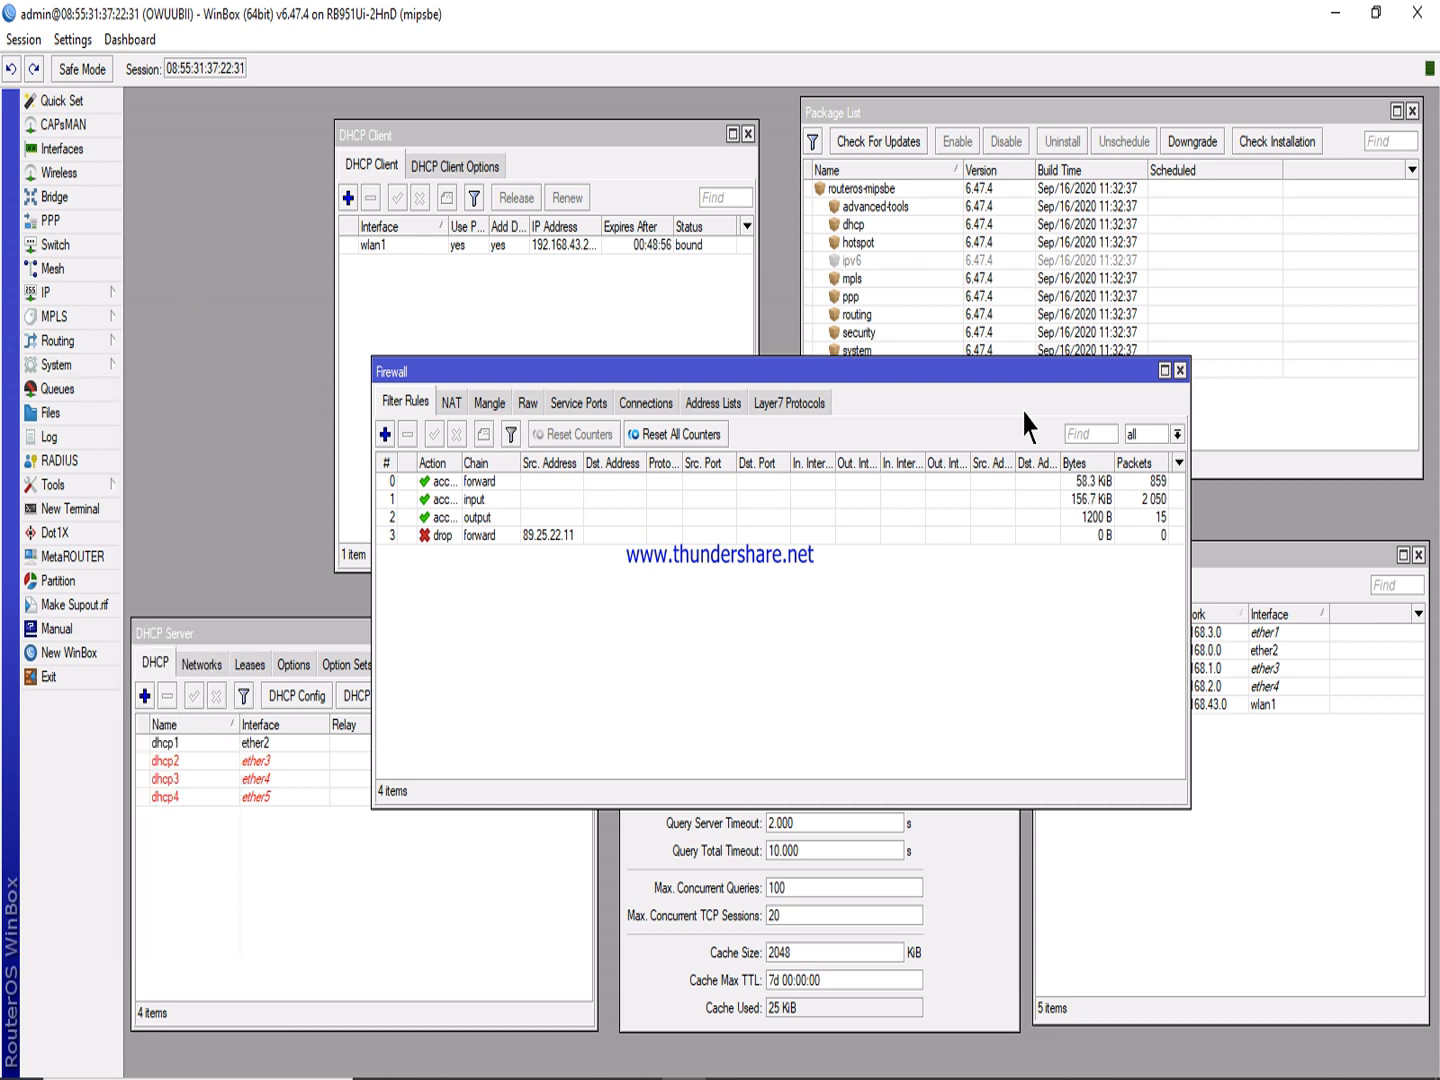
Close the Firewall window and move the DHCP Server window slightly upward.
left_click(1179, 370)
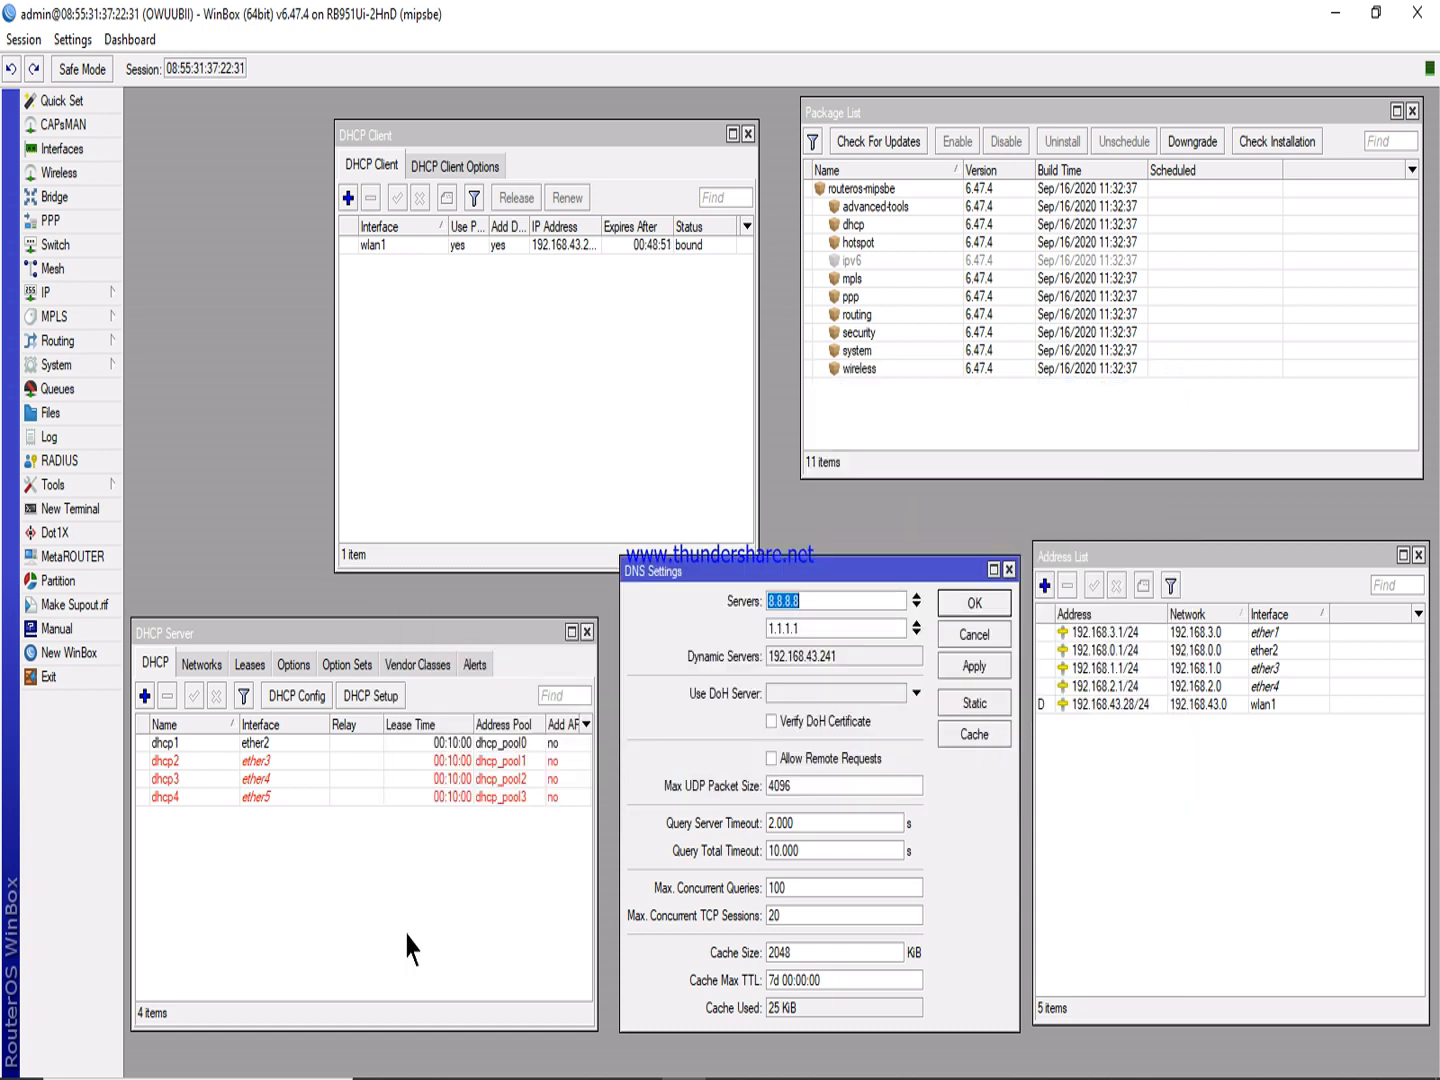
left_click(385, 864)
left_click_drag(374, 634, 371, 608)
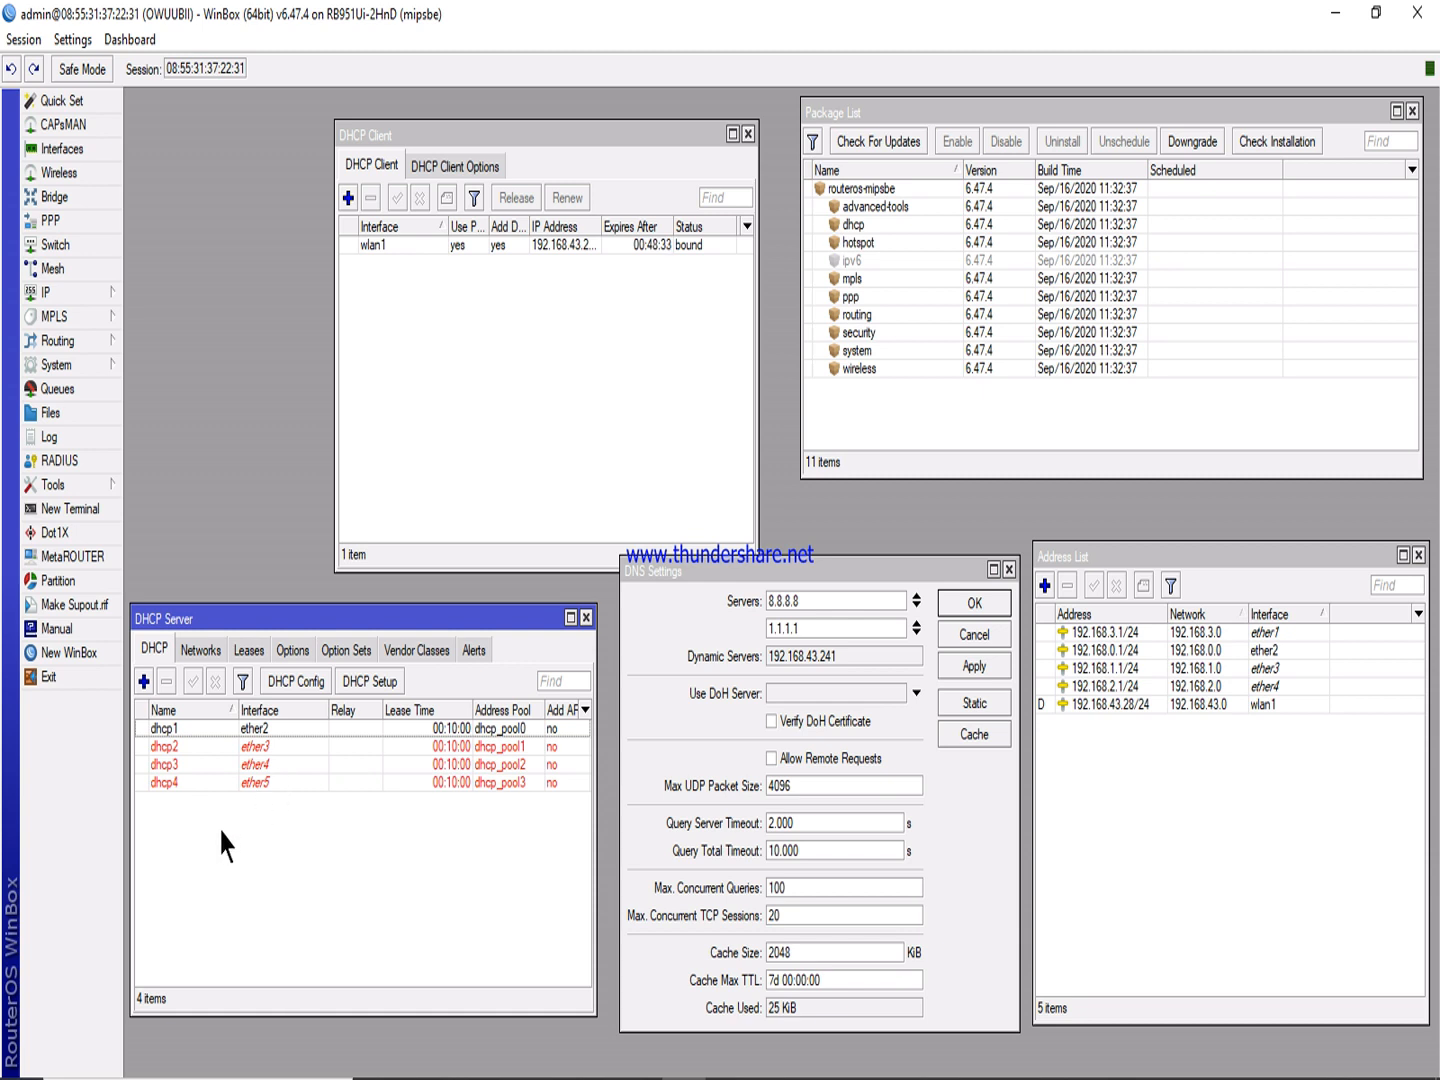
Delete the DHCP servers dhcp2, dhcp3 and dhcp4 on ether3, ether4 and ether5, and bring up the DHCP networks list.
left_click(253, 751)
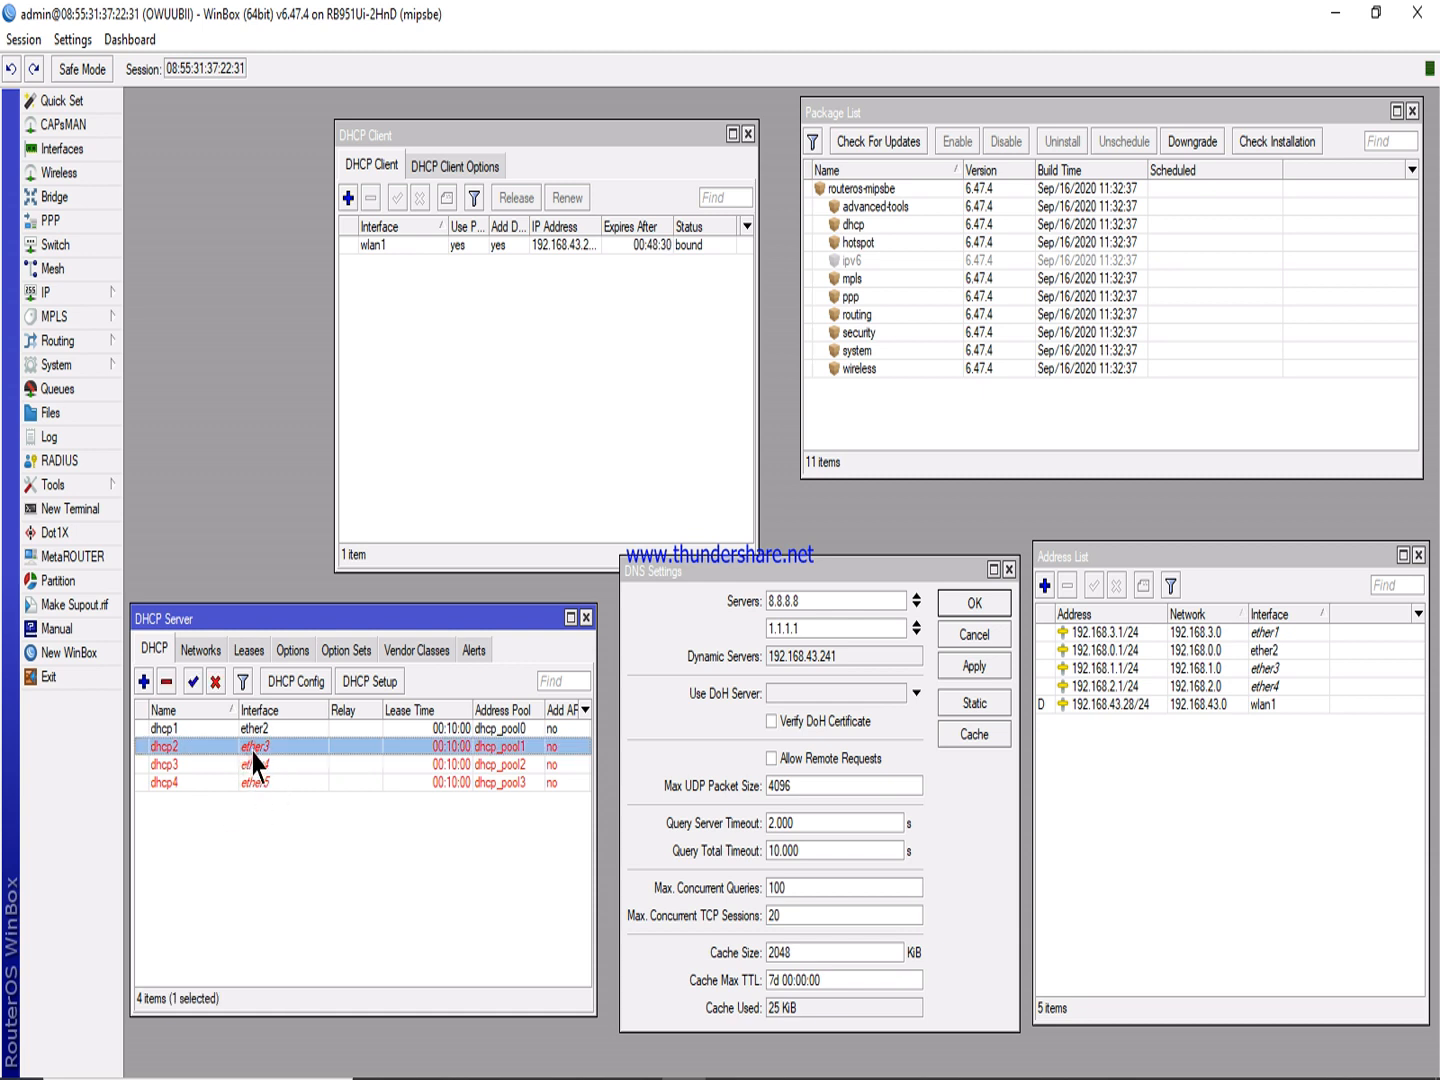
left_click(255, 760)
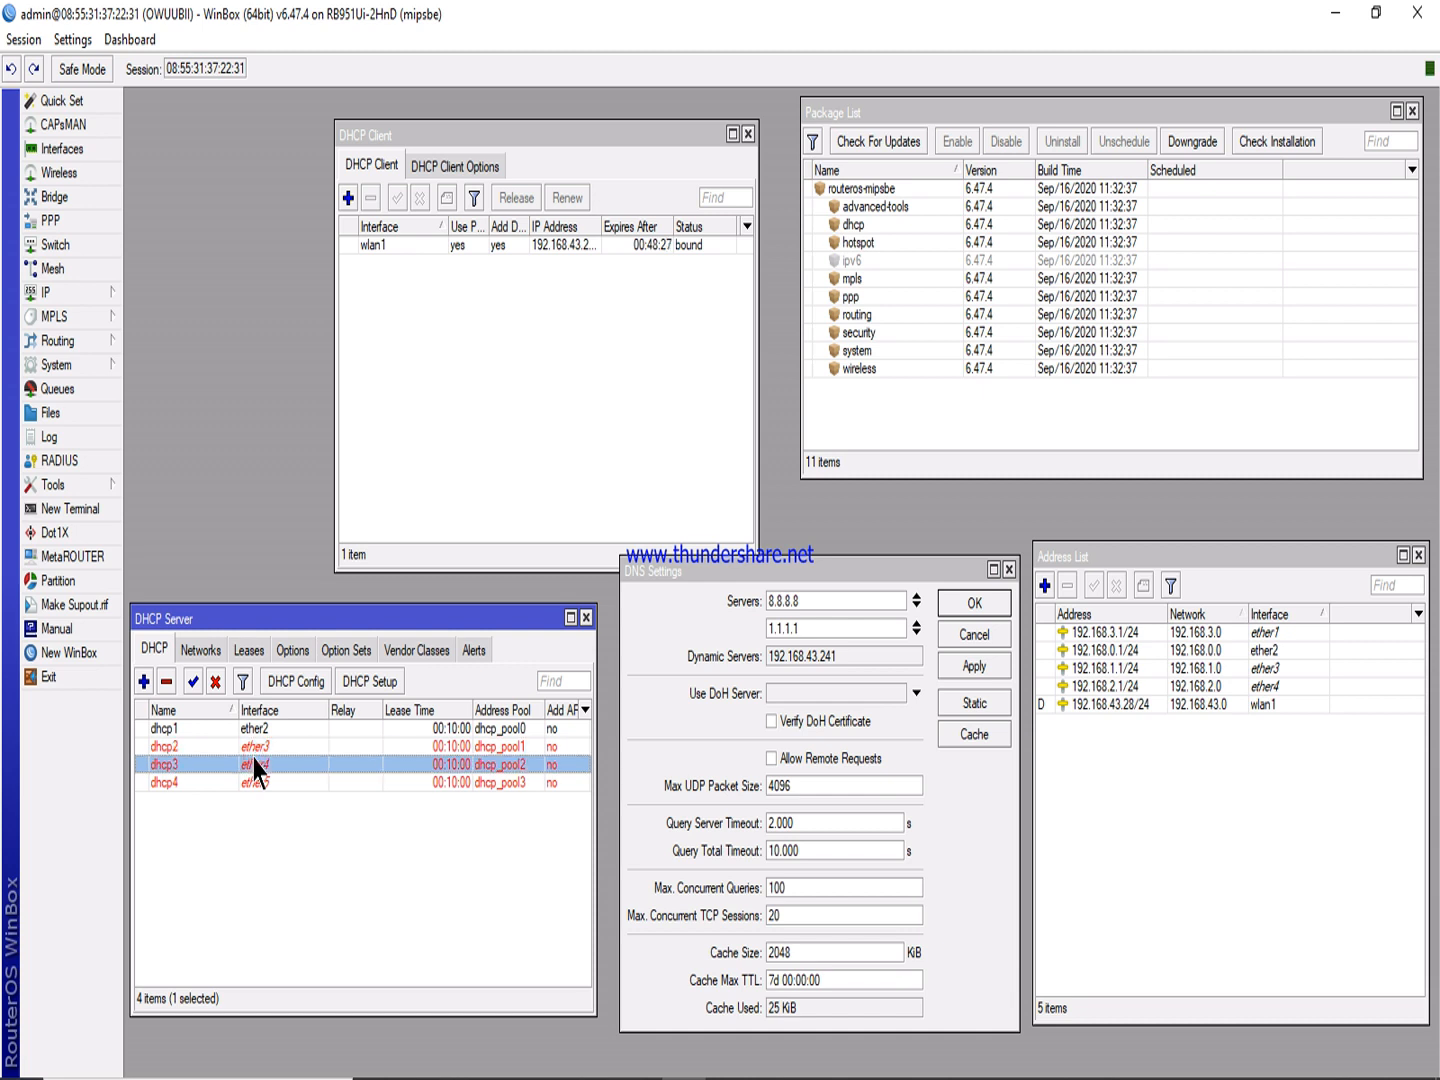
left_click(255, 765, "ctrl")
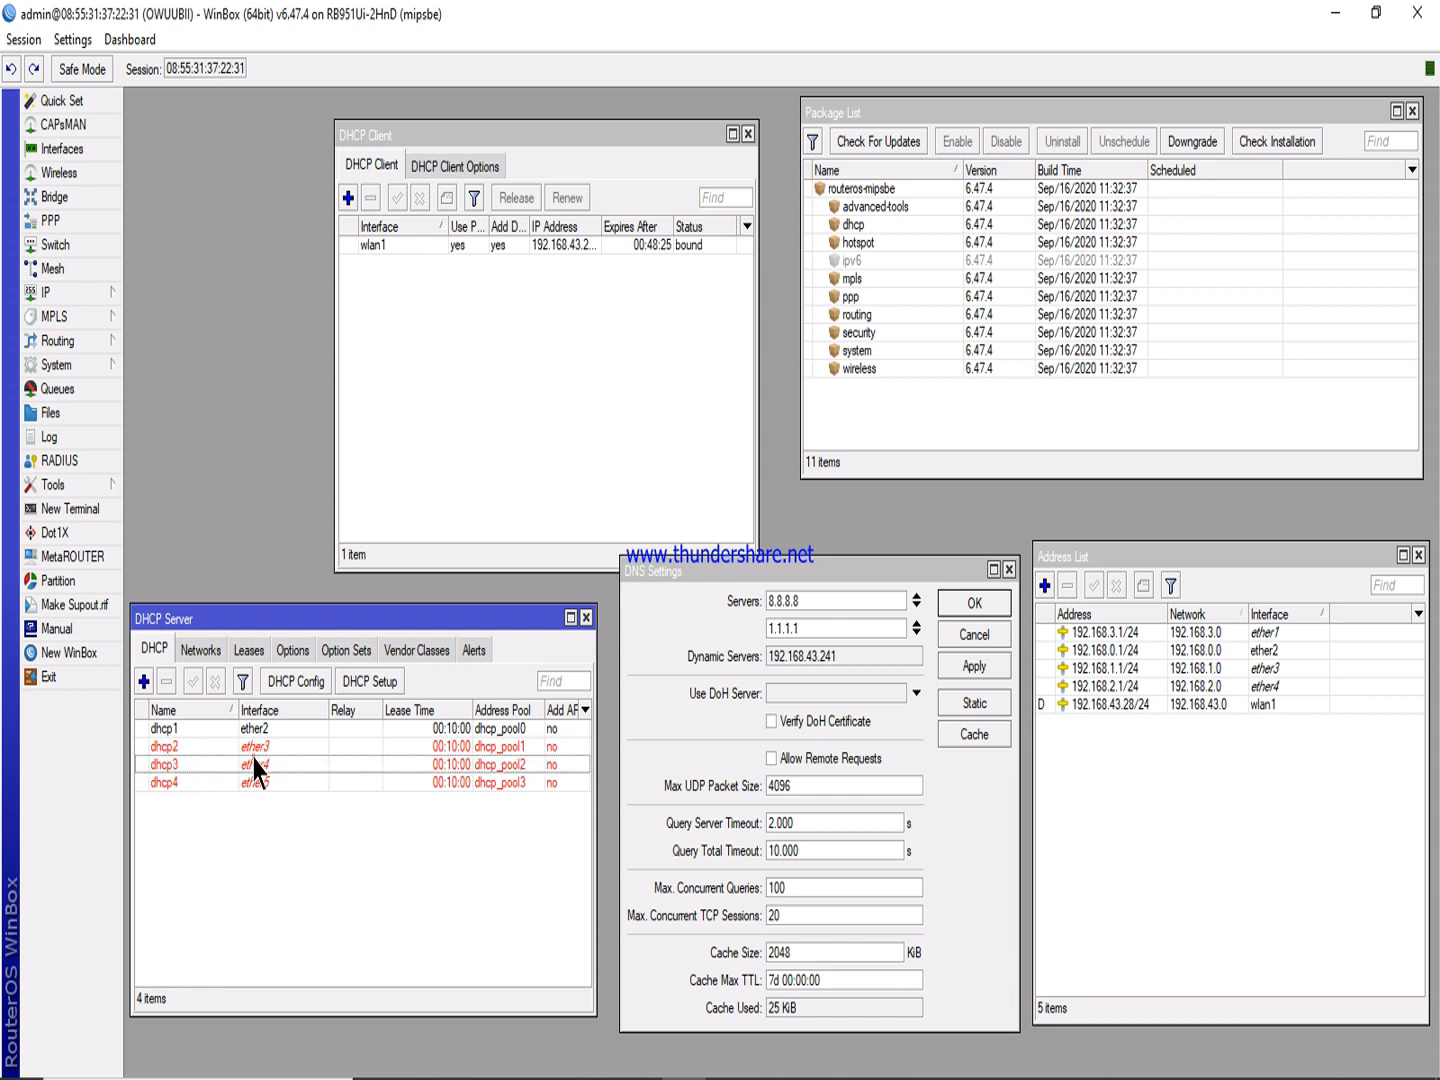
left_click(256, 751)
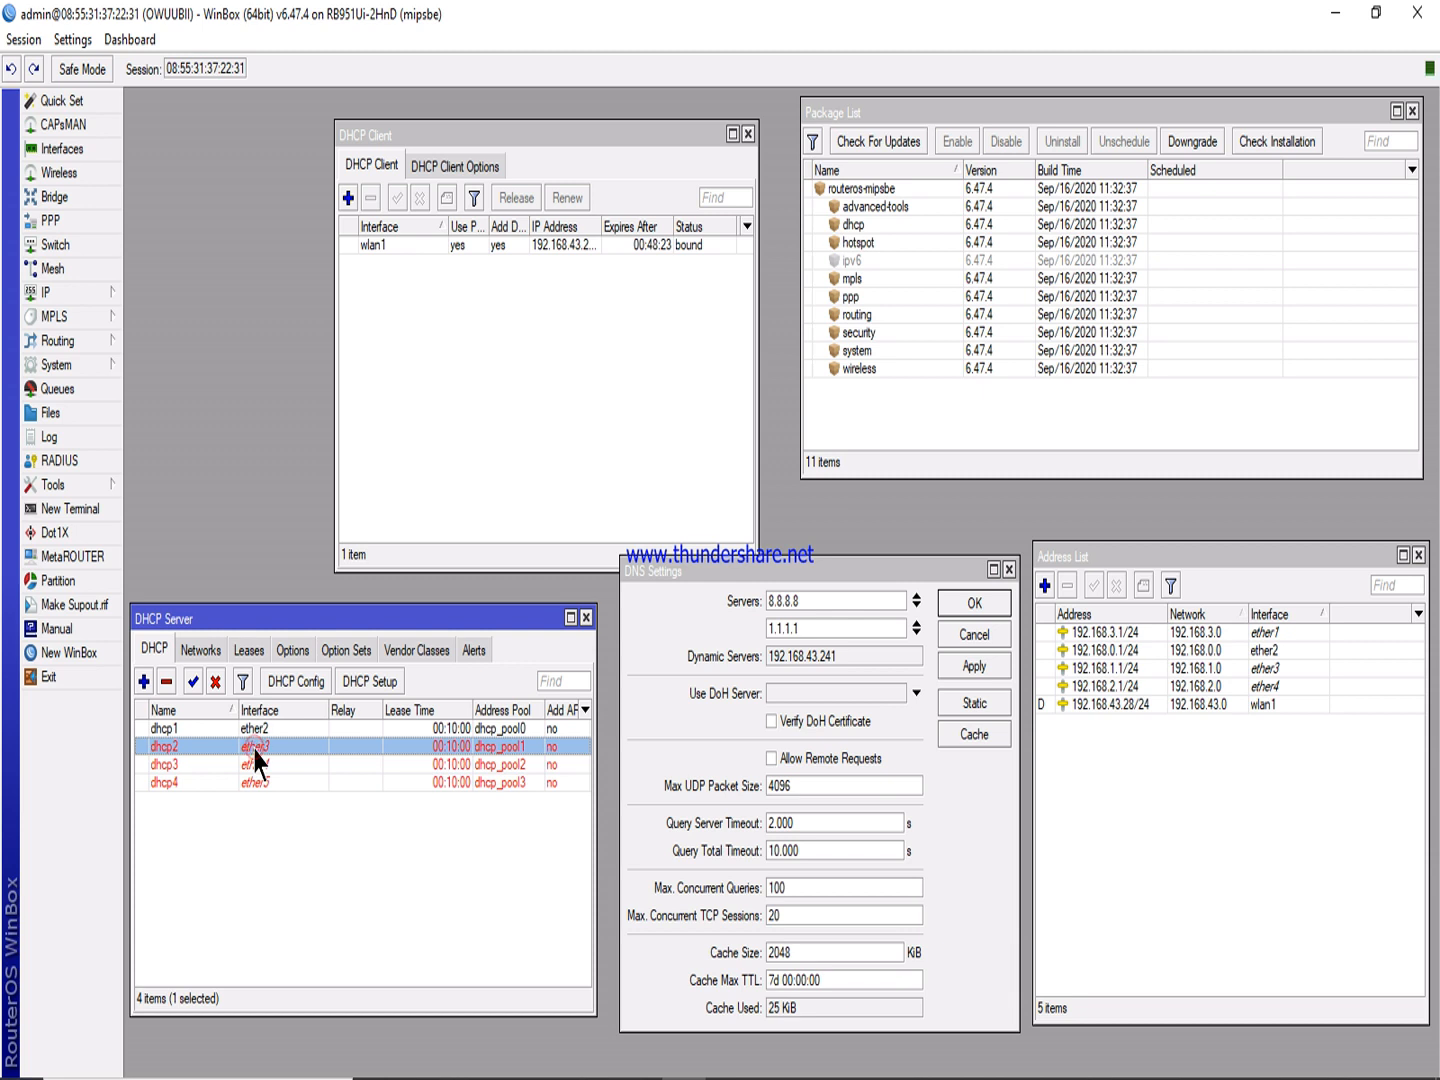
left_click(256, 764, "ctrl")
left_click(257, 781, "ctrl")
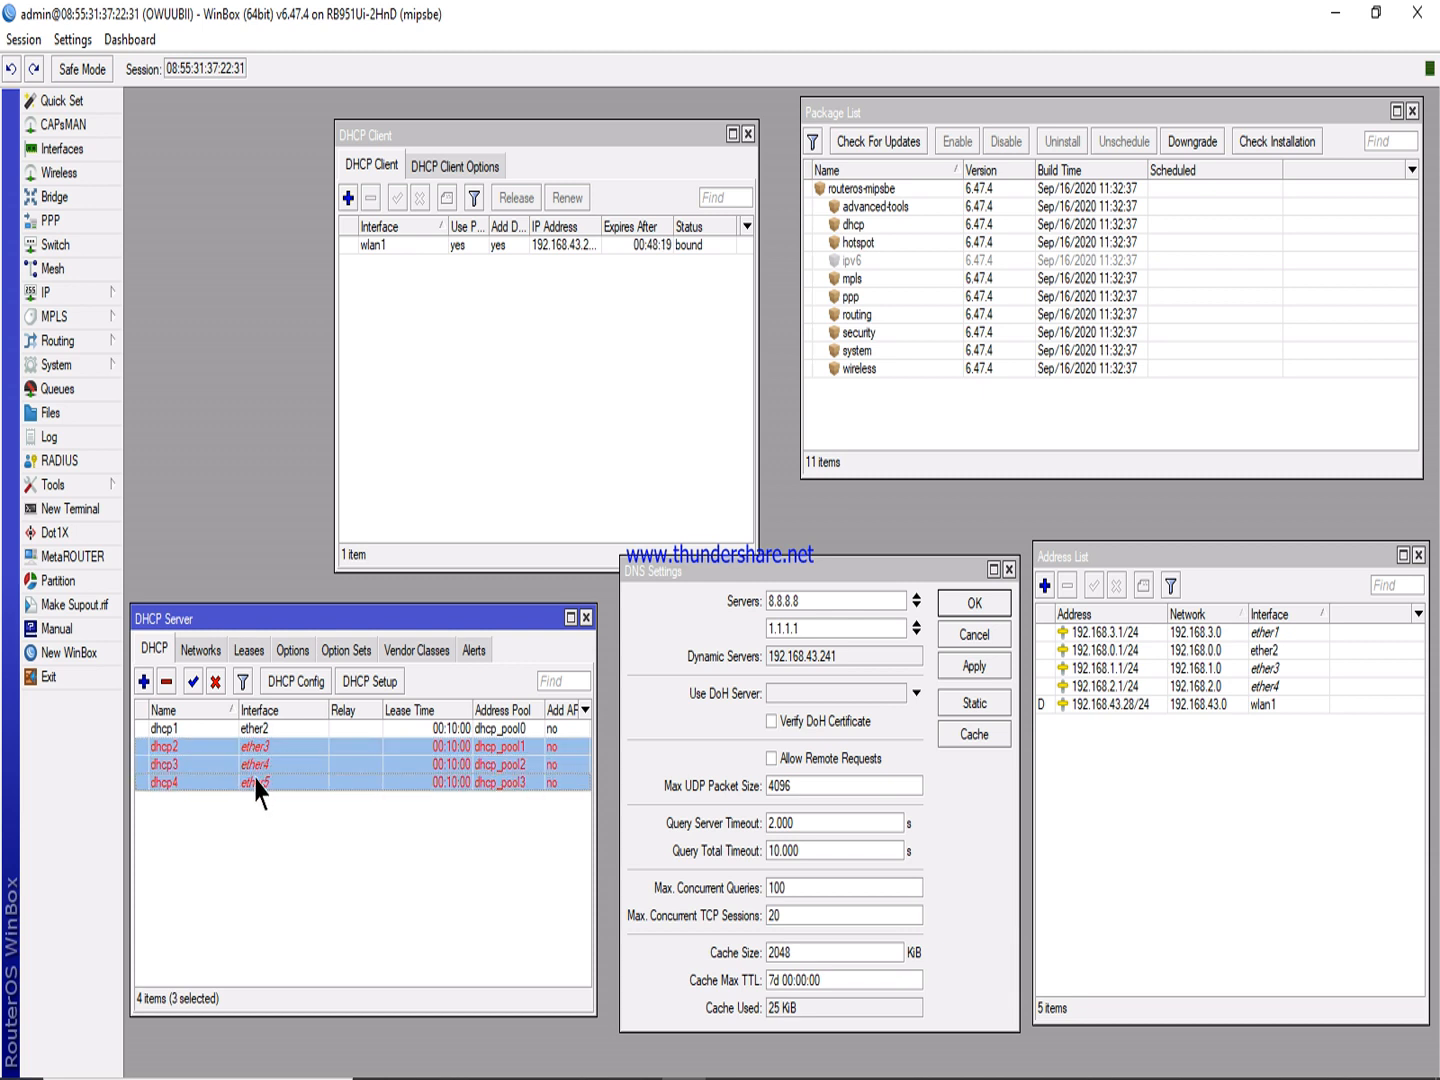
left_click(166, 682)
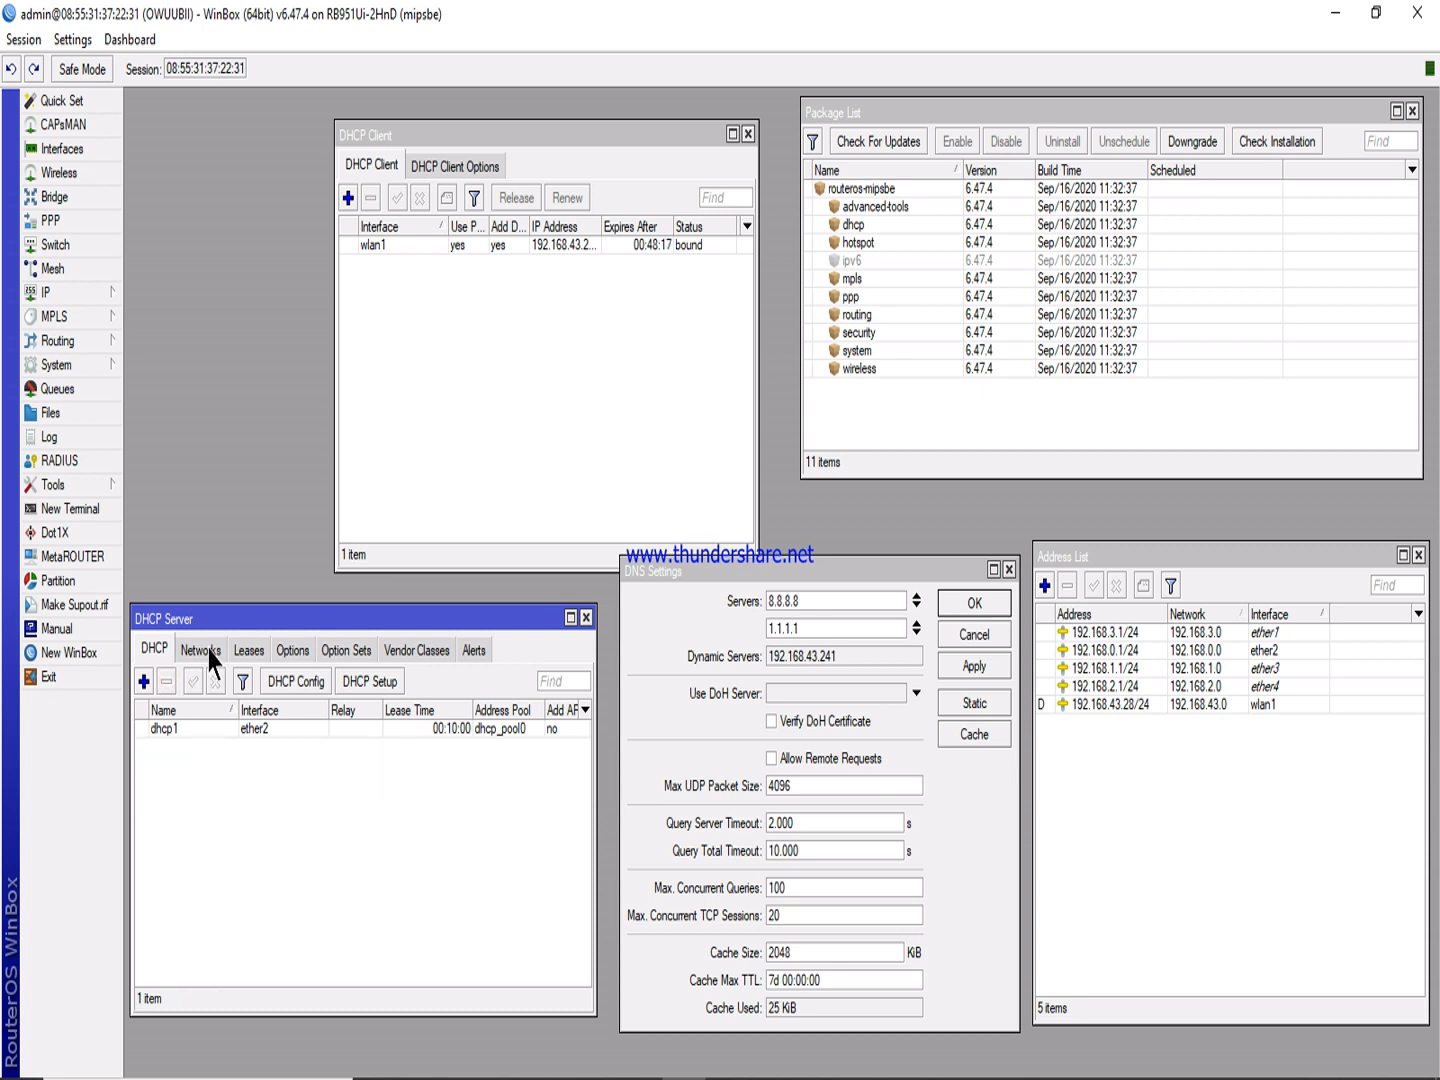
left_click(203, 651)
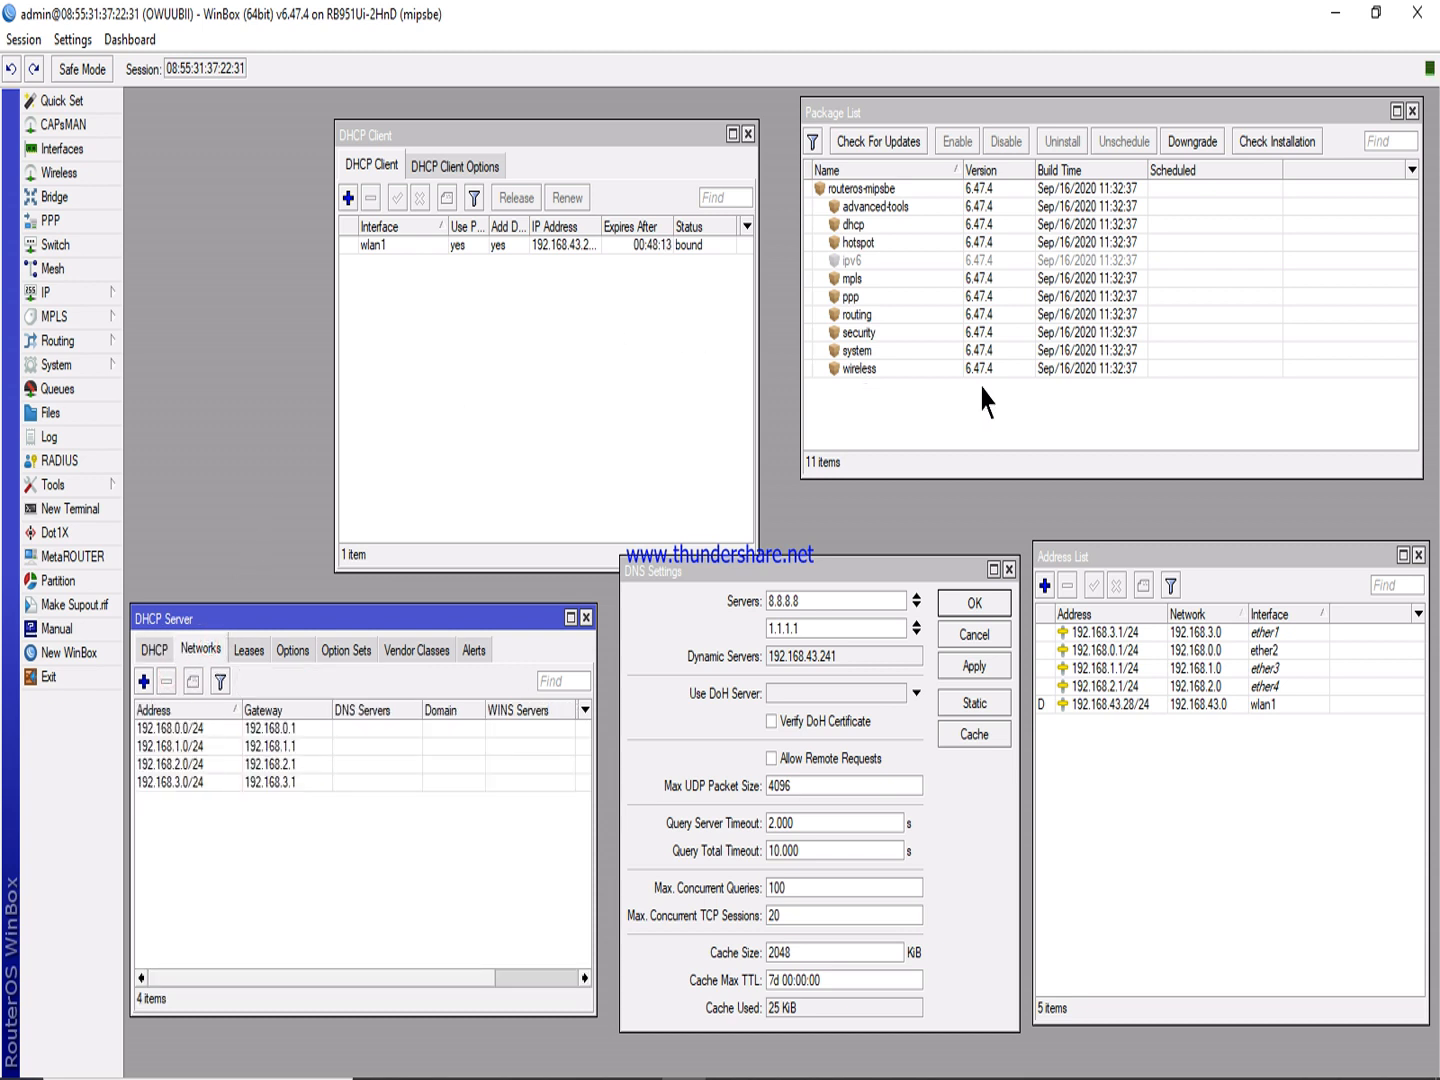
Remove the IP addresses 192.168.1.1/24, 192.168.2.1/24 and 192.168.3.1/24 from the address list.
left_click(1124, 668)
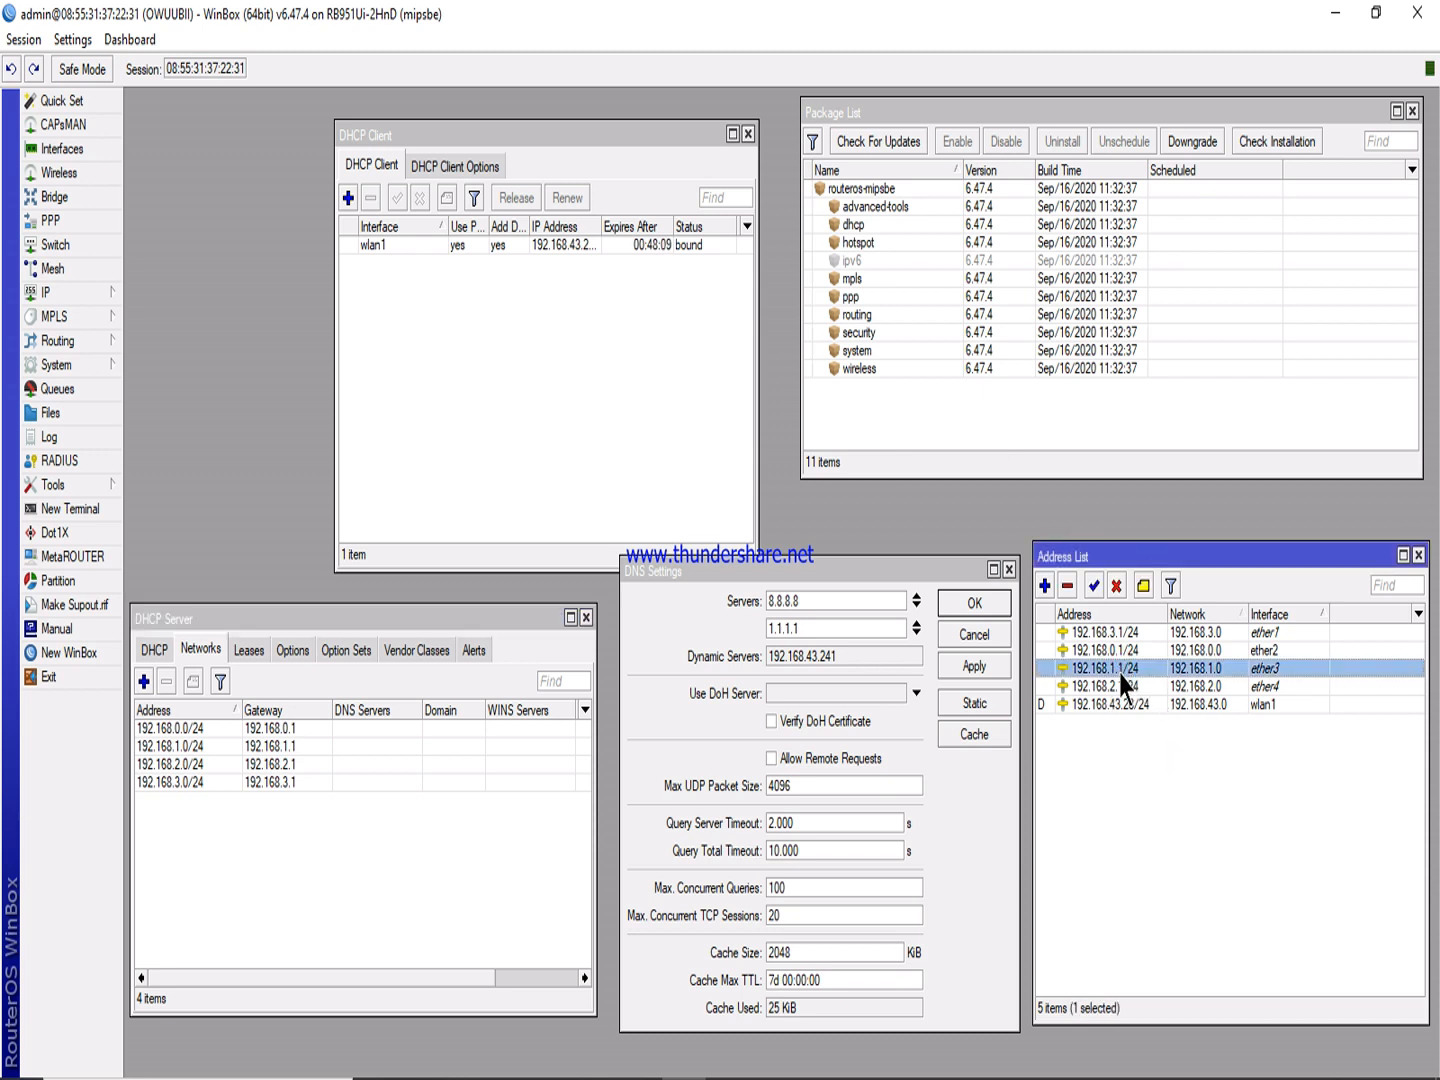
left_click(1119, 675)
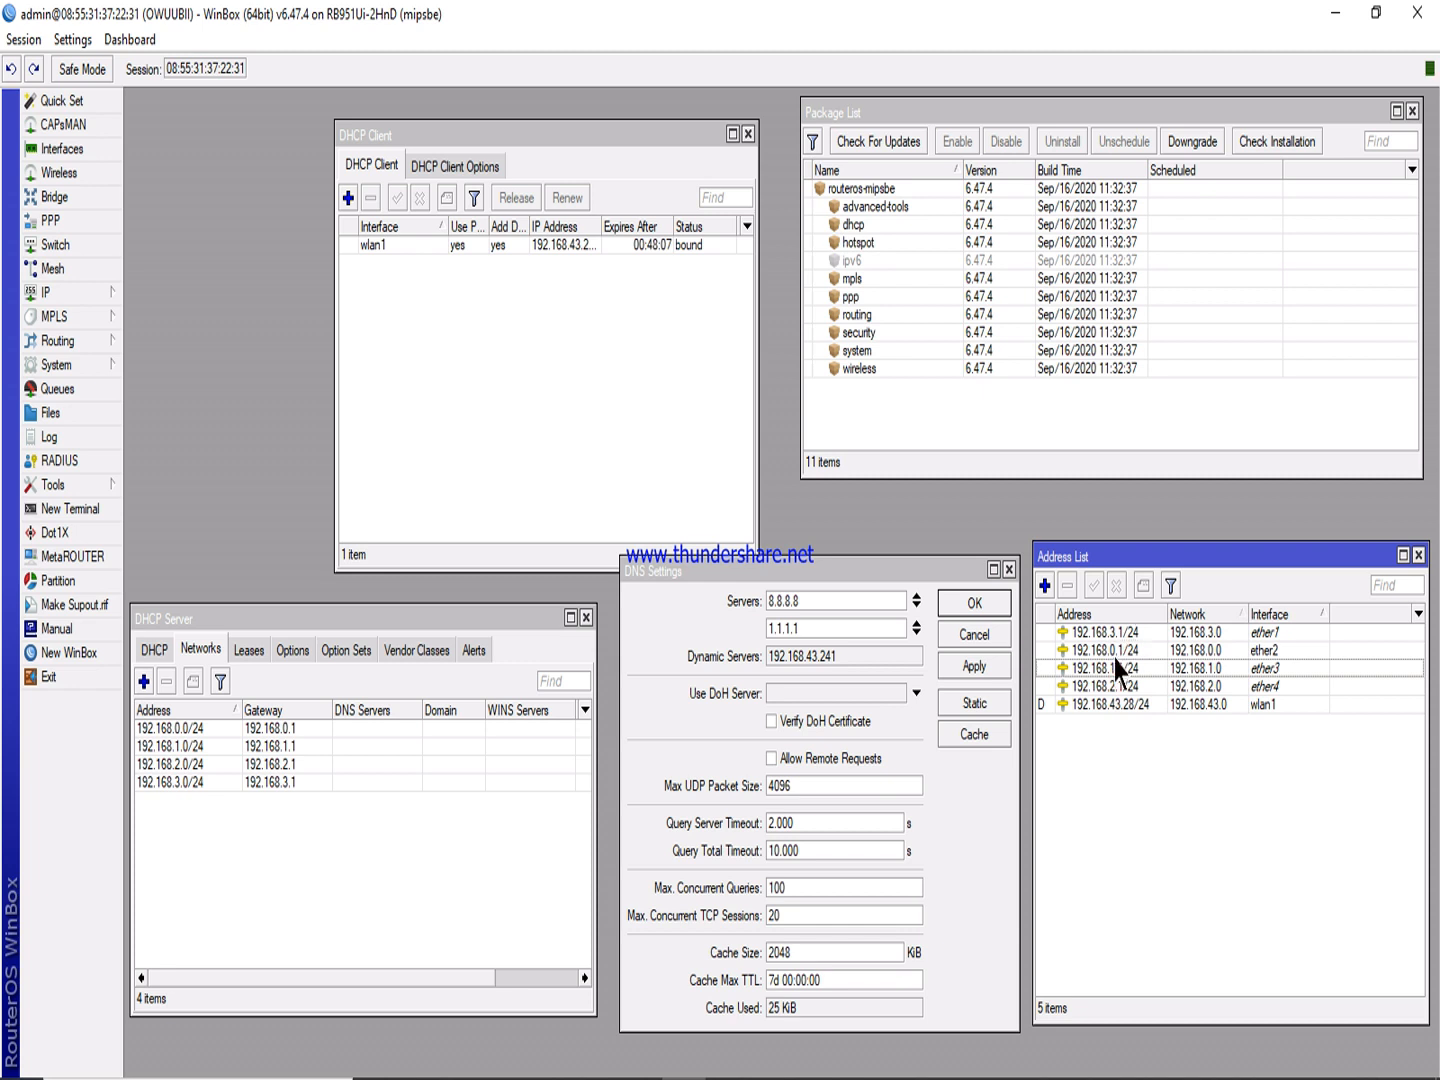
left_click(1112, 668)
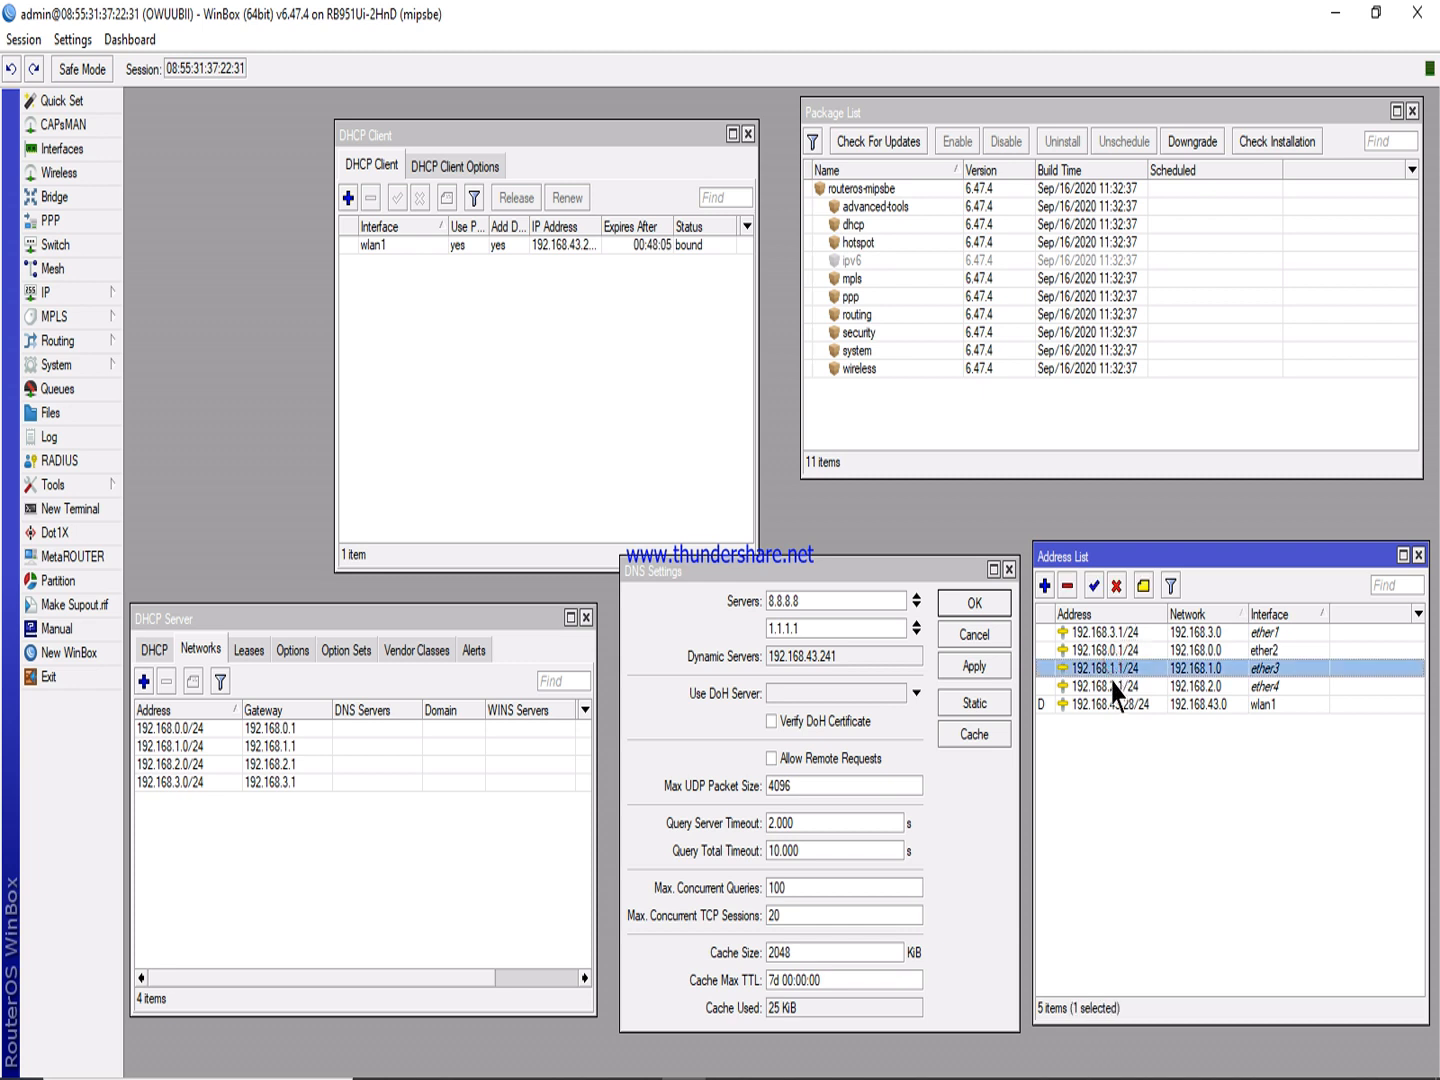
left_click(1112, 689, "ctrl")
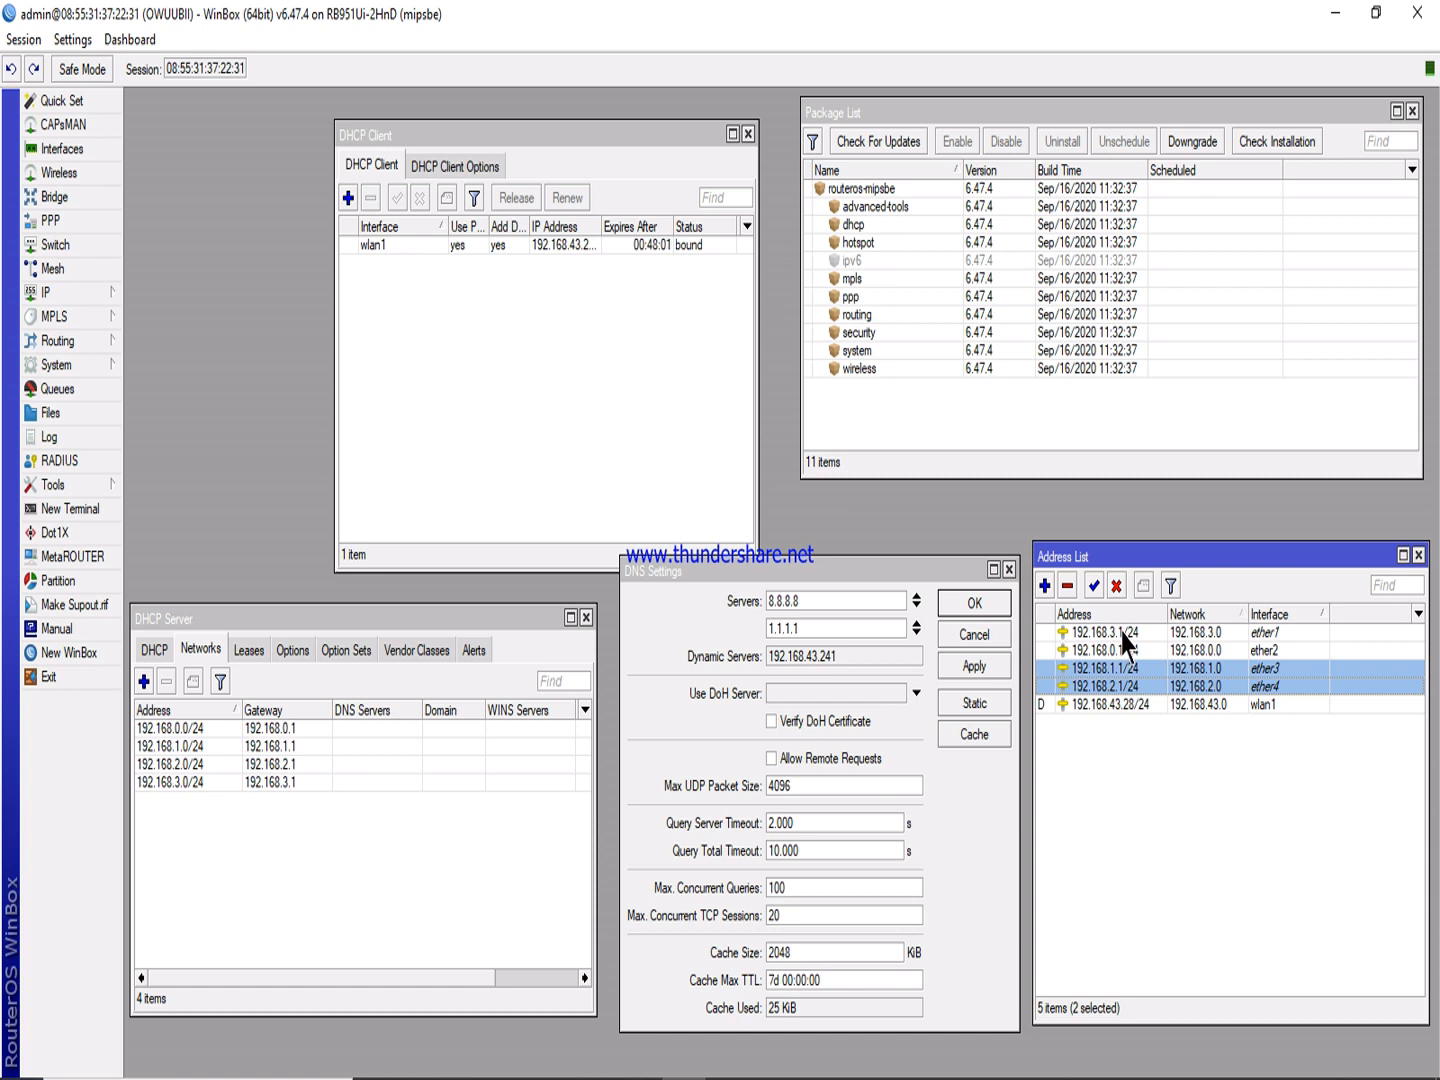
left_click(1121, 633, "ctrl")
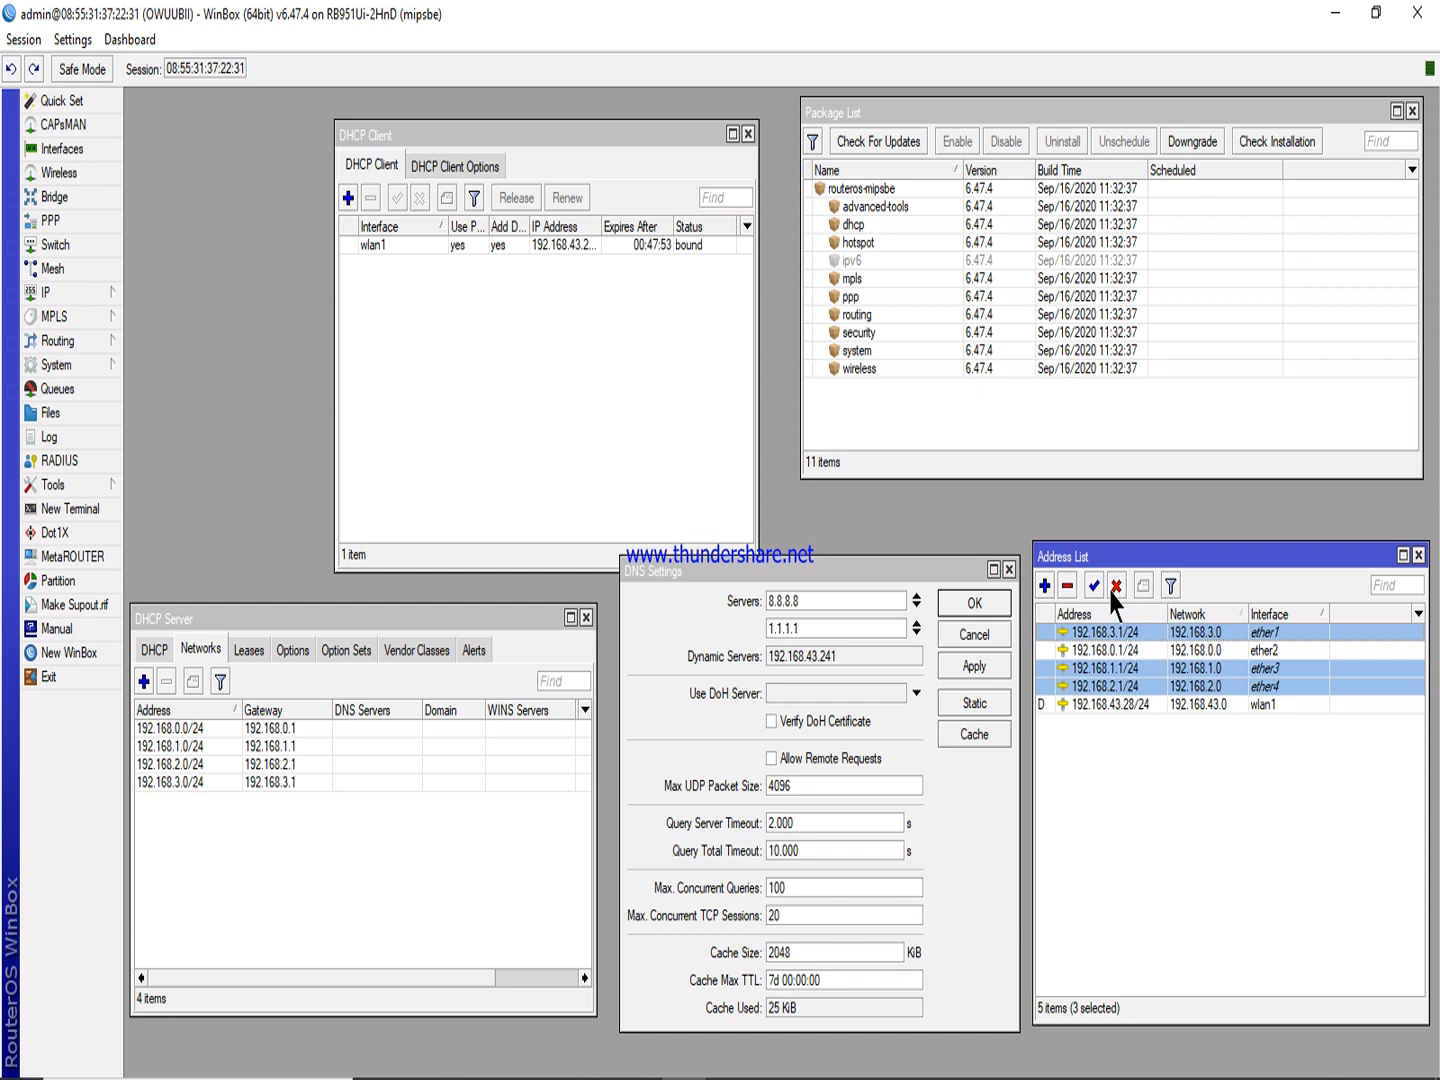
left_click(1070, 586)
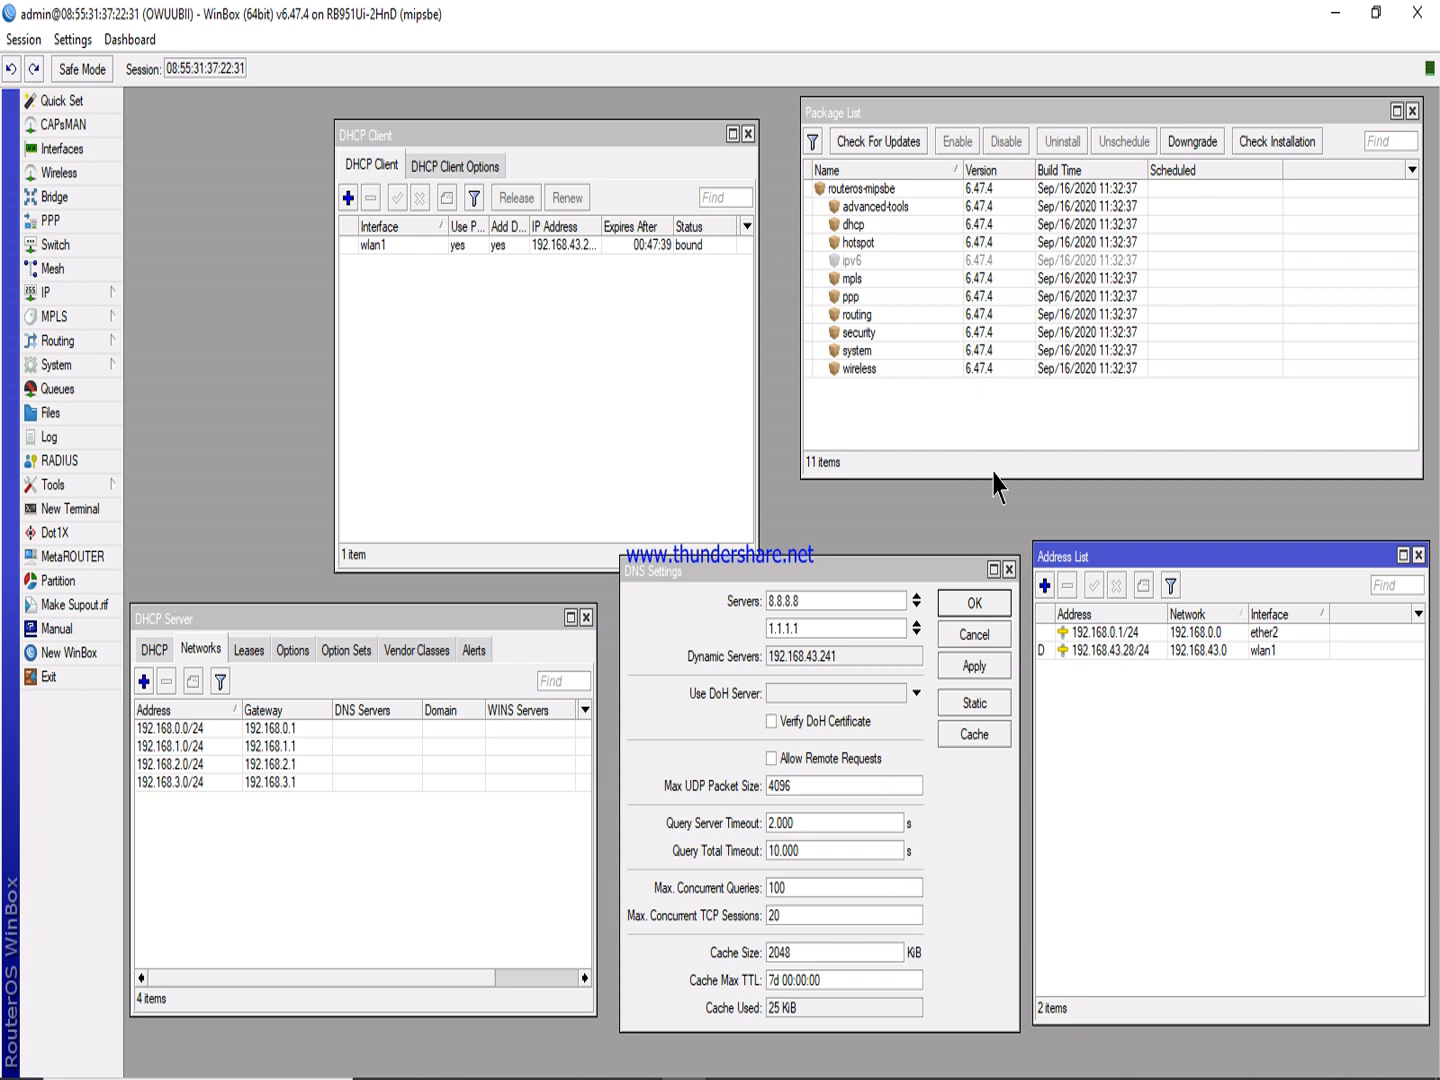
Delete the DHCP networks 192.168.1.0/24, 192.168.2.0/24 and 192.168.3.0/24, keeping 192.168.0.0/24.
left_click(615, 405)
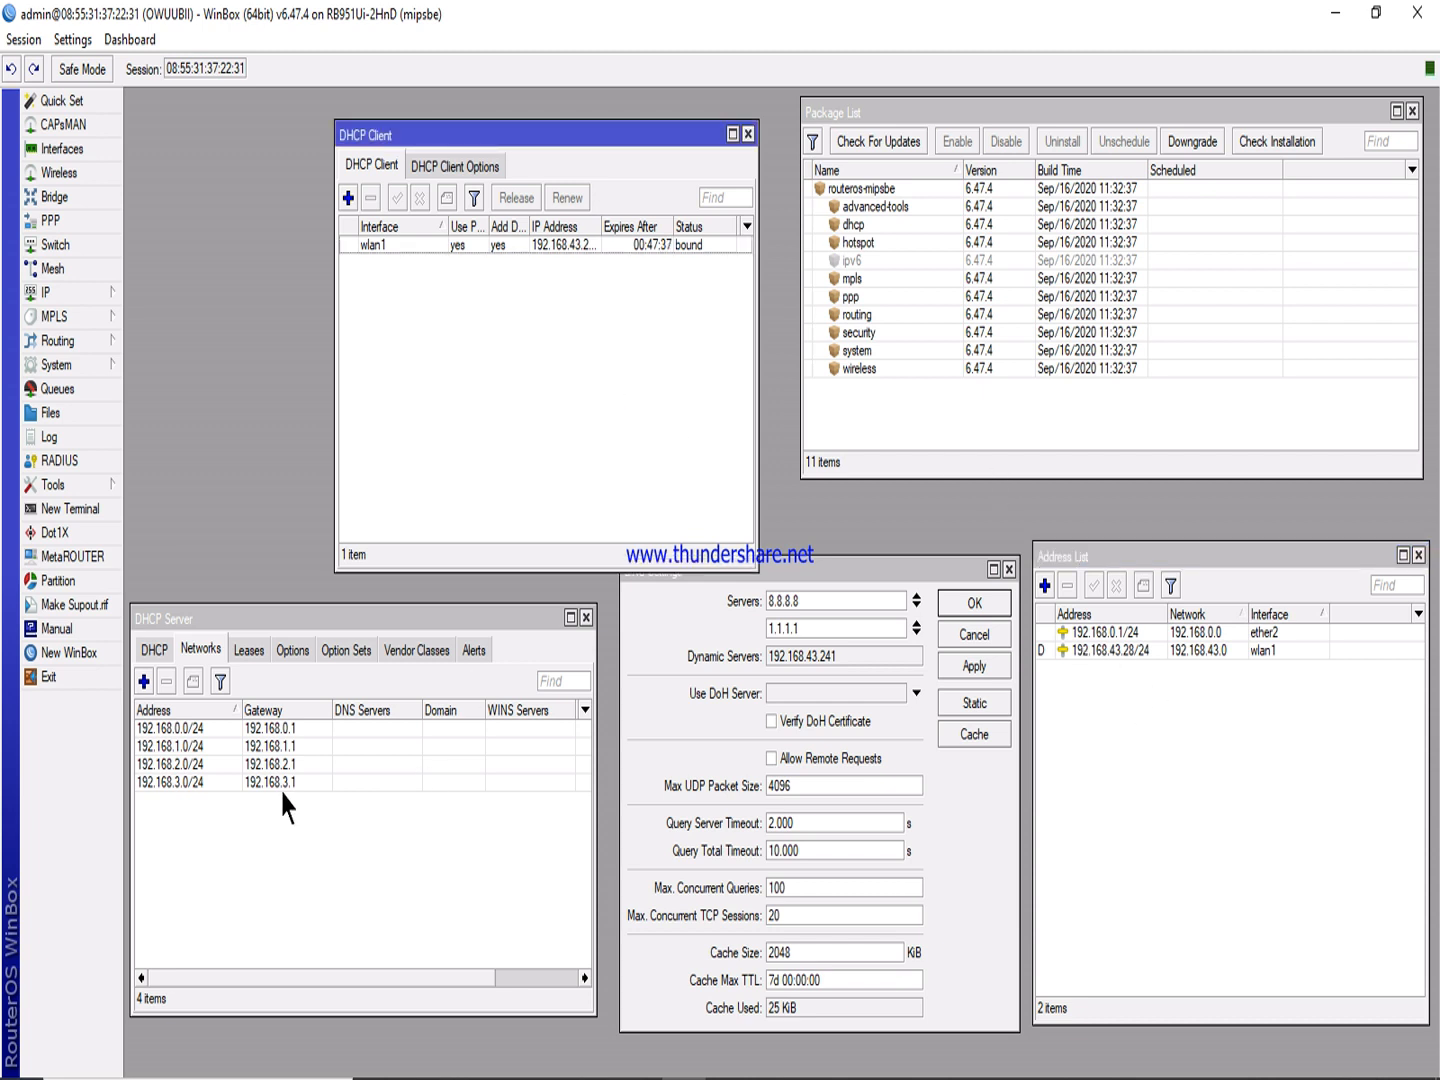
left_click(195, 730)
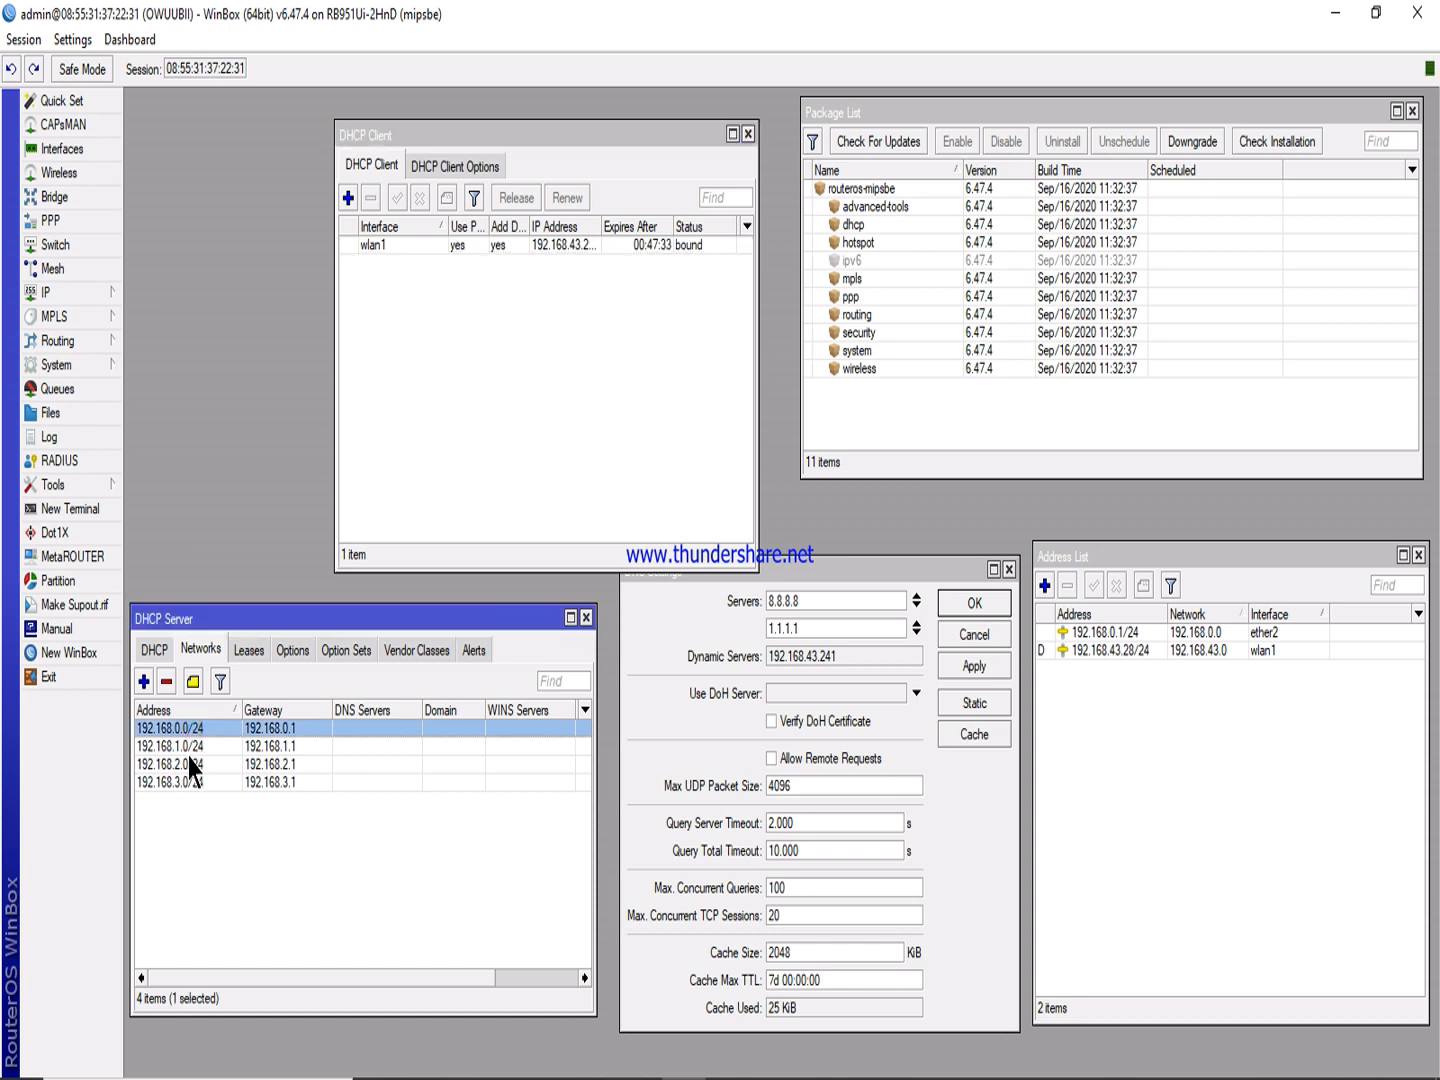
left_click(189, 747, "ctrl")
left_click(183, 765, "ctrl")
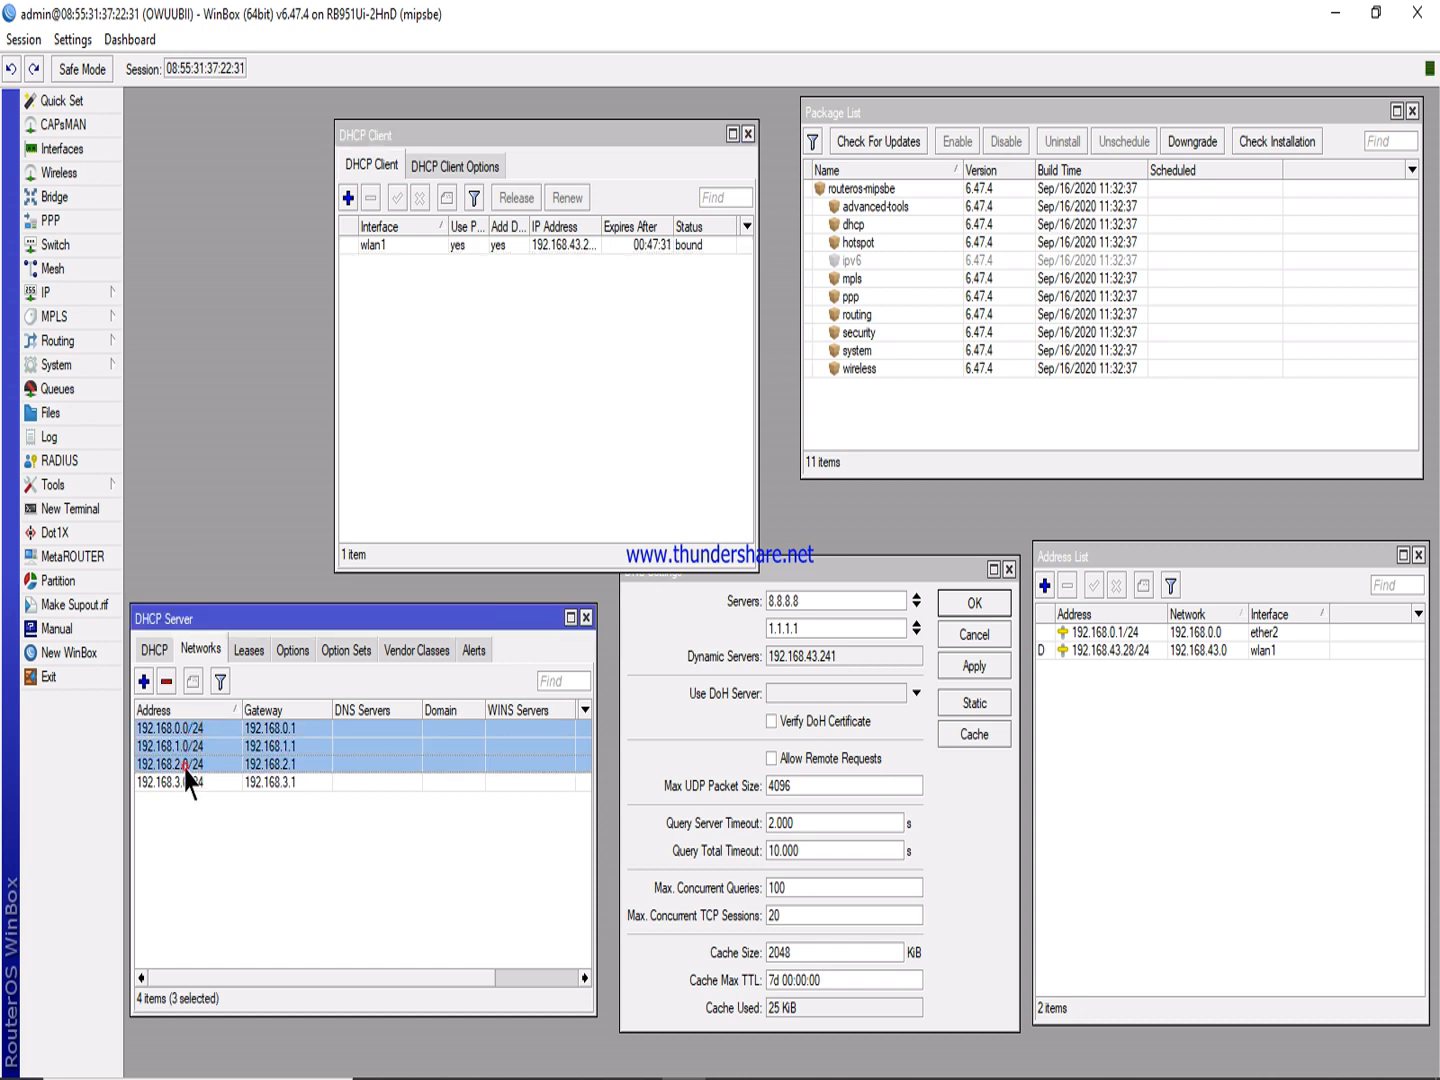
left_click(186, 784, "ctrl")
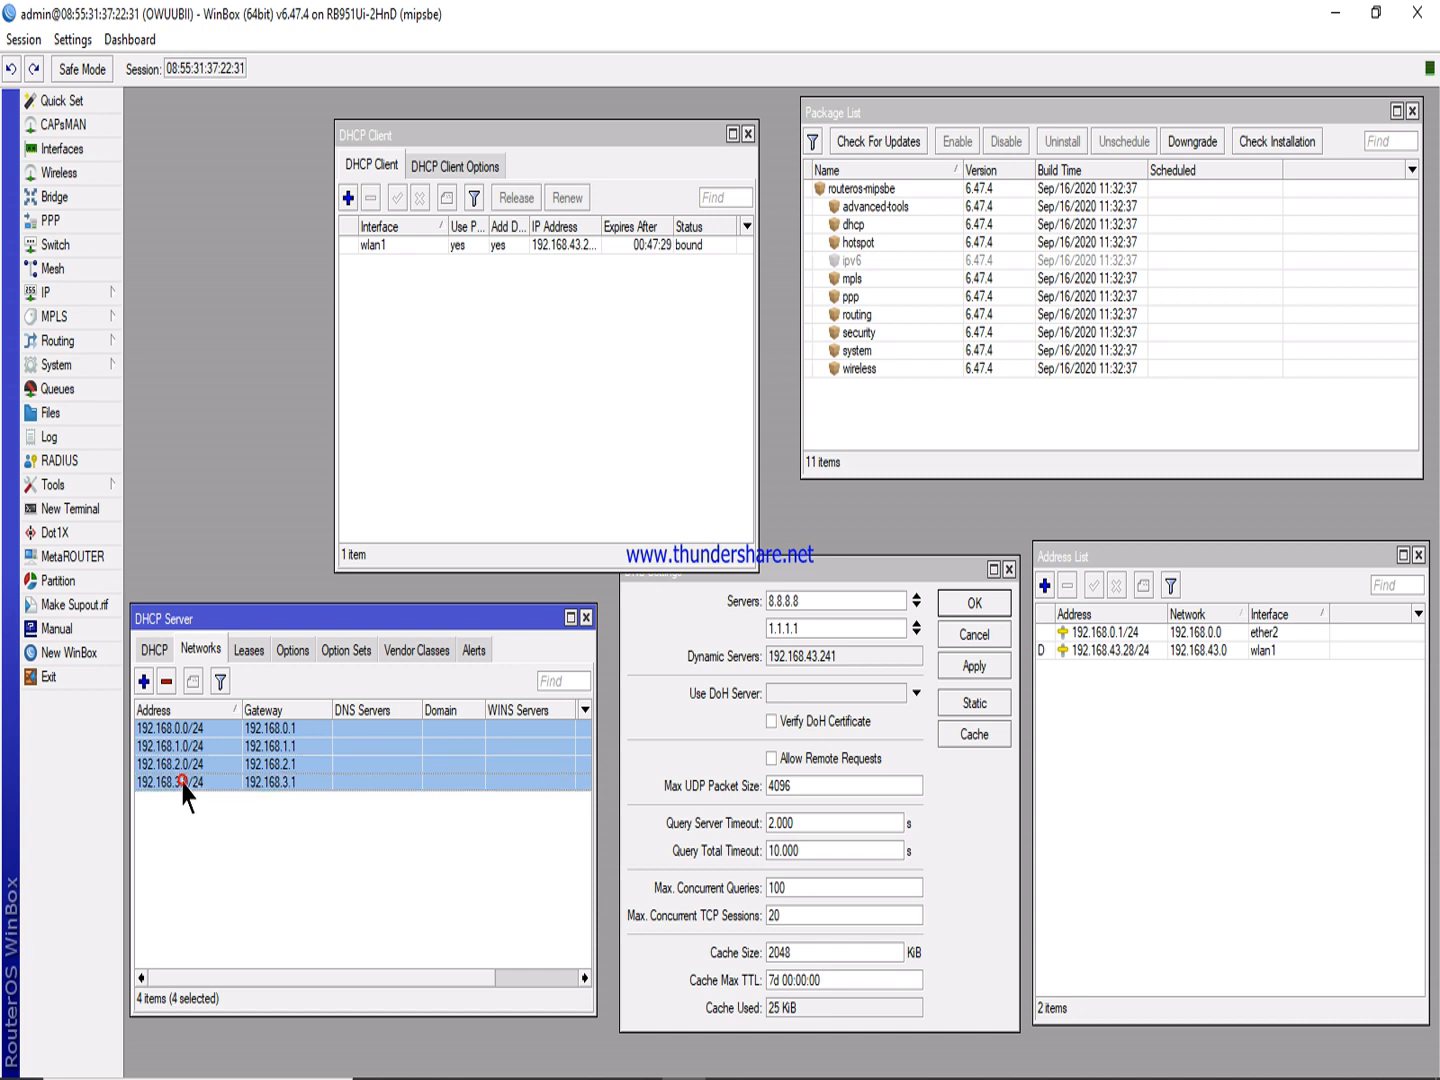
left_click(199, 745, "ctrl")
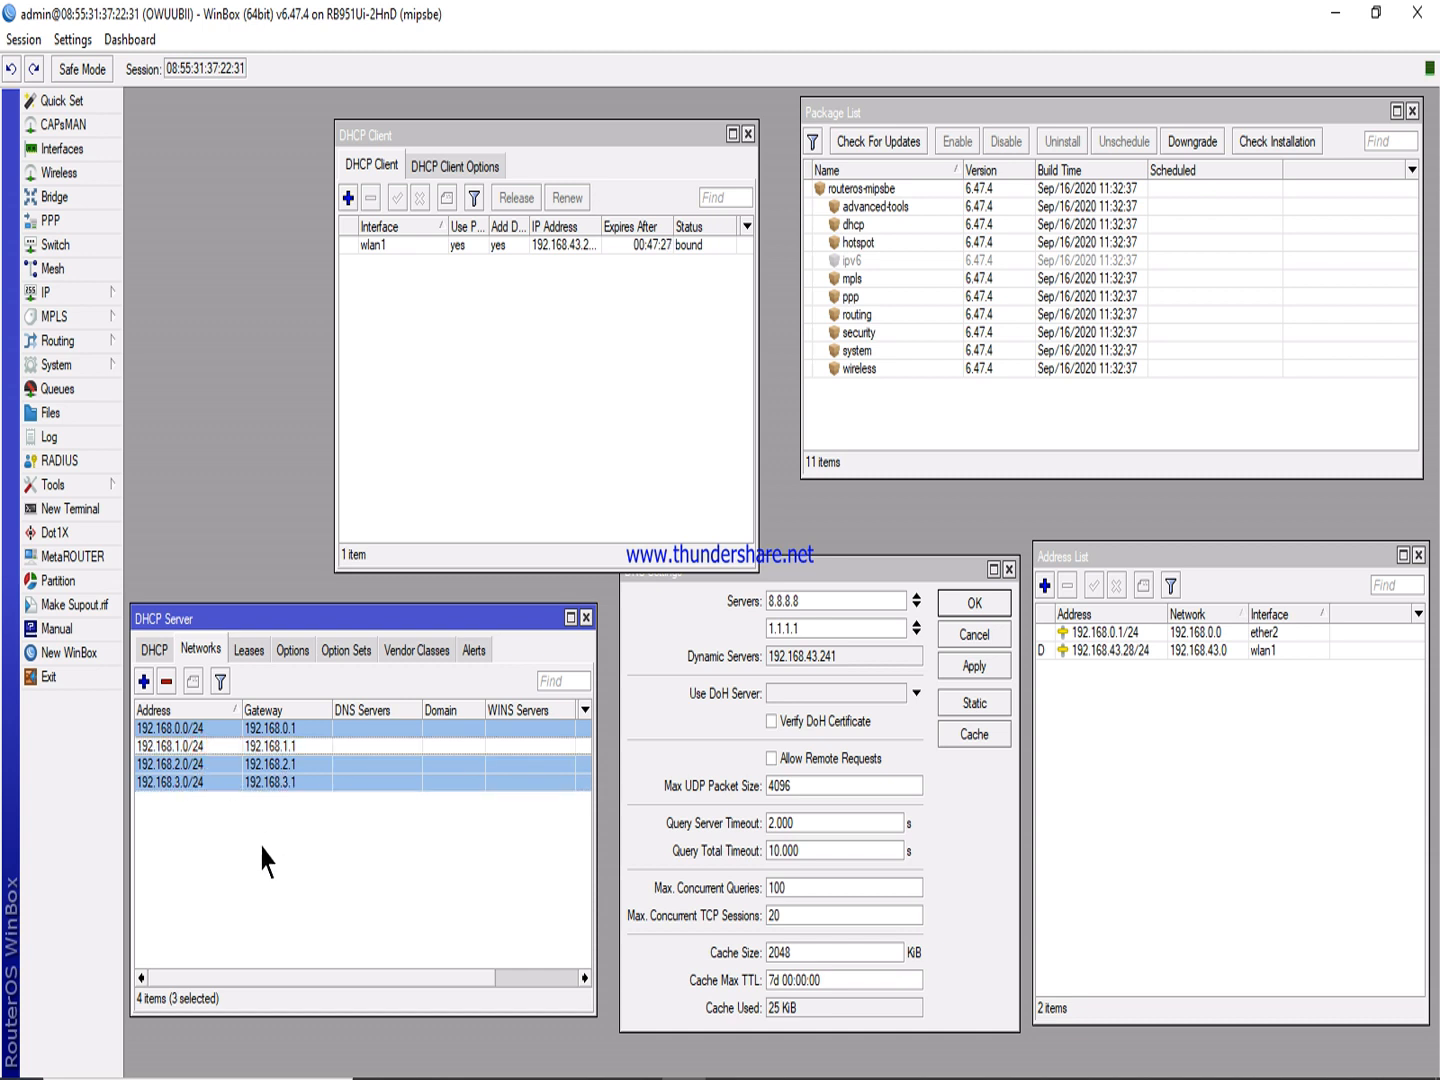
left_click(199, 747, "ctrl")
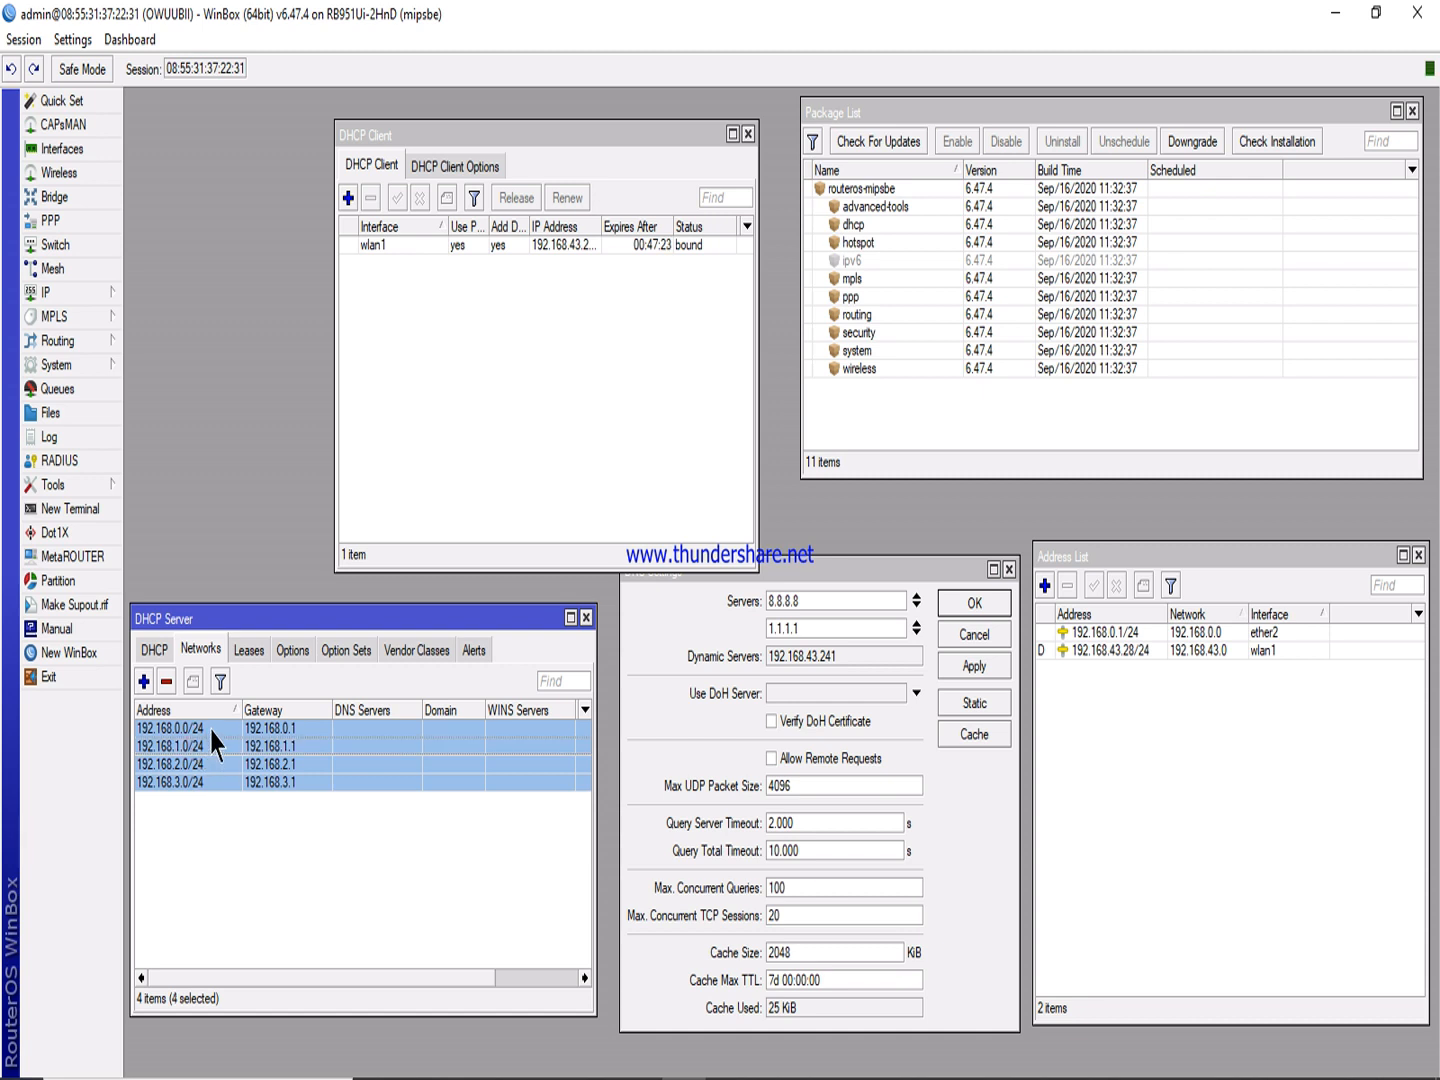
left_click(213, 728, "ctrl")
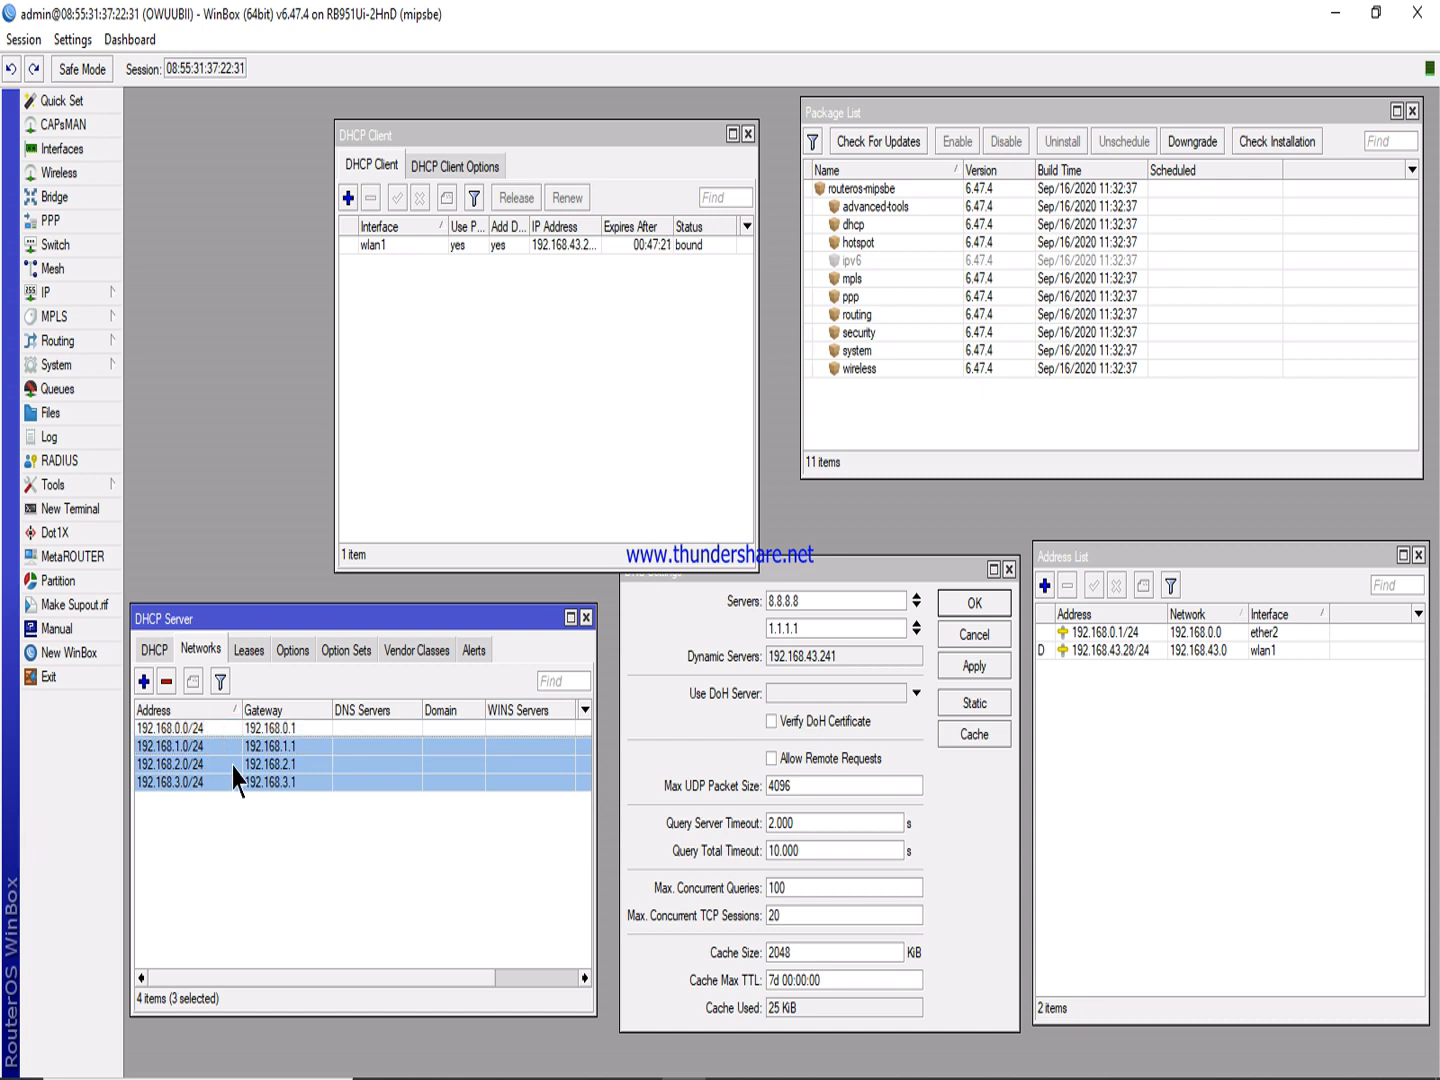
key("Delete")
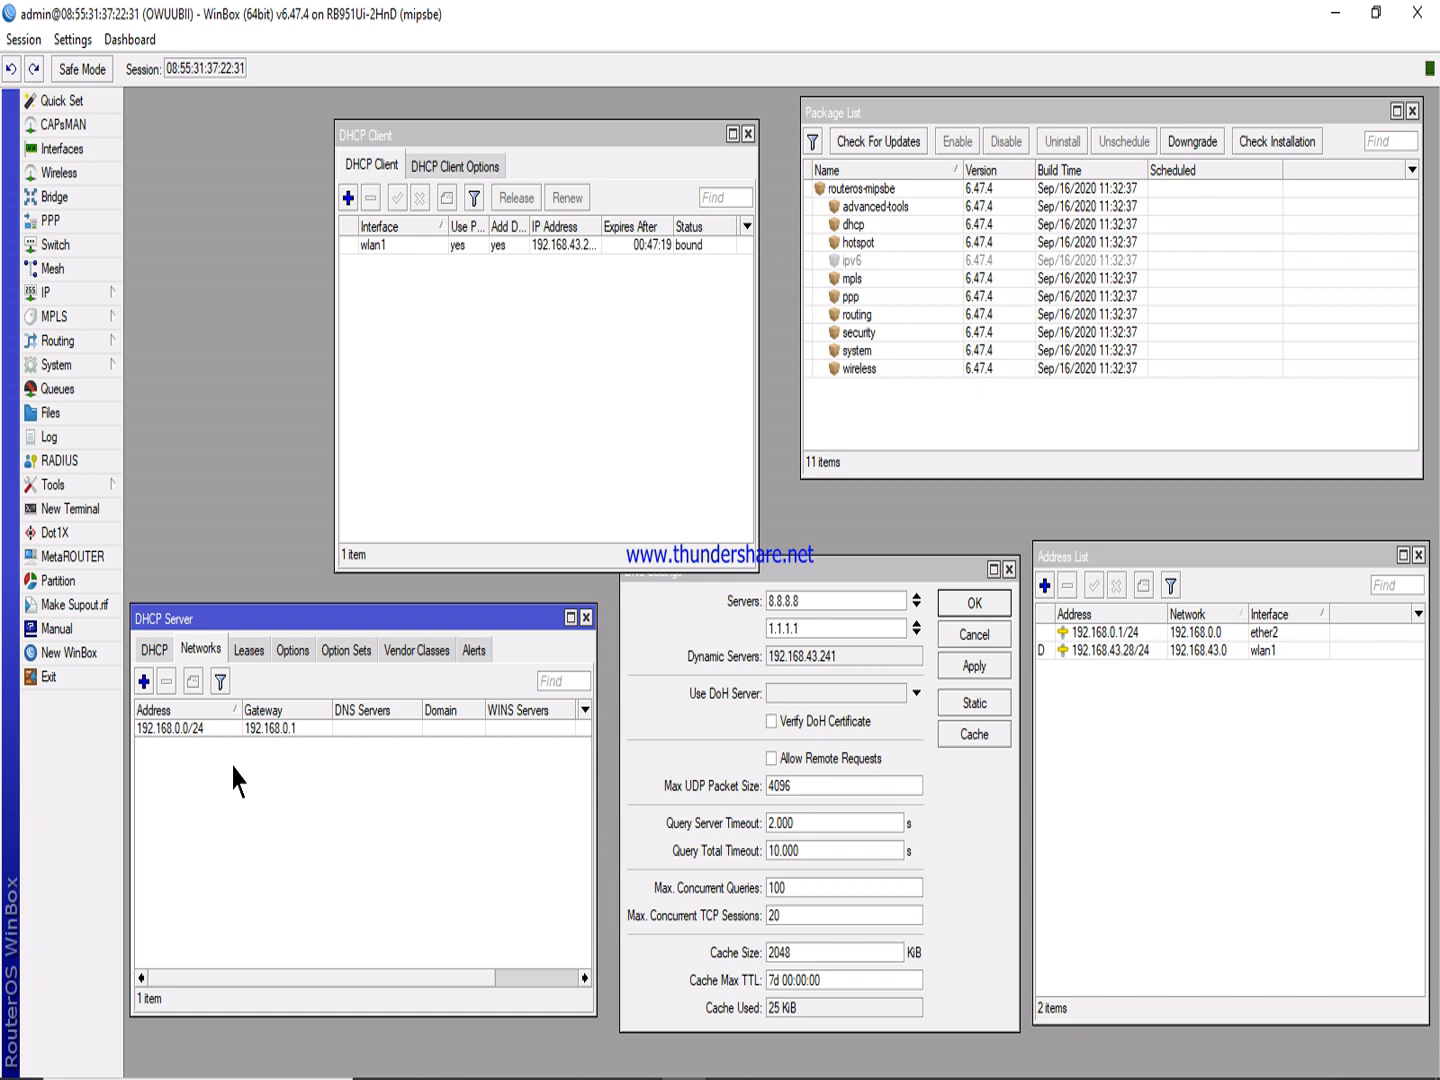
Check the DHCP leases and server list, and close the DHCP Server, DHCP Client and DNS Settings windows.
left_click(246, 651)
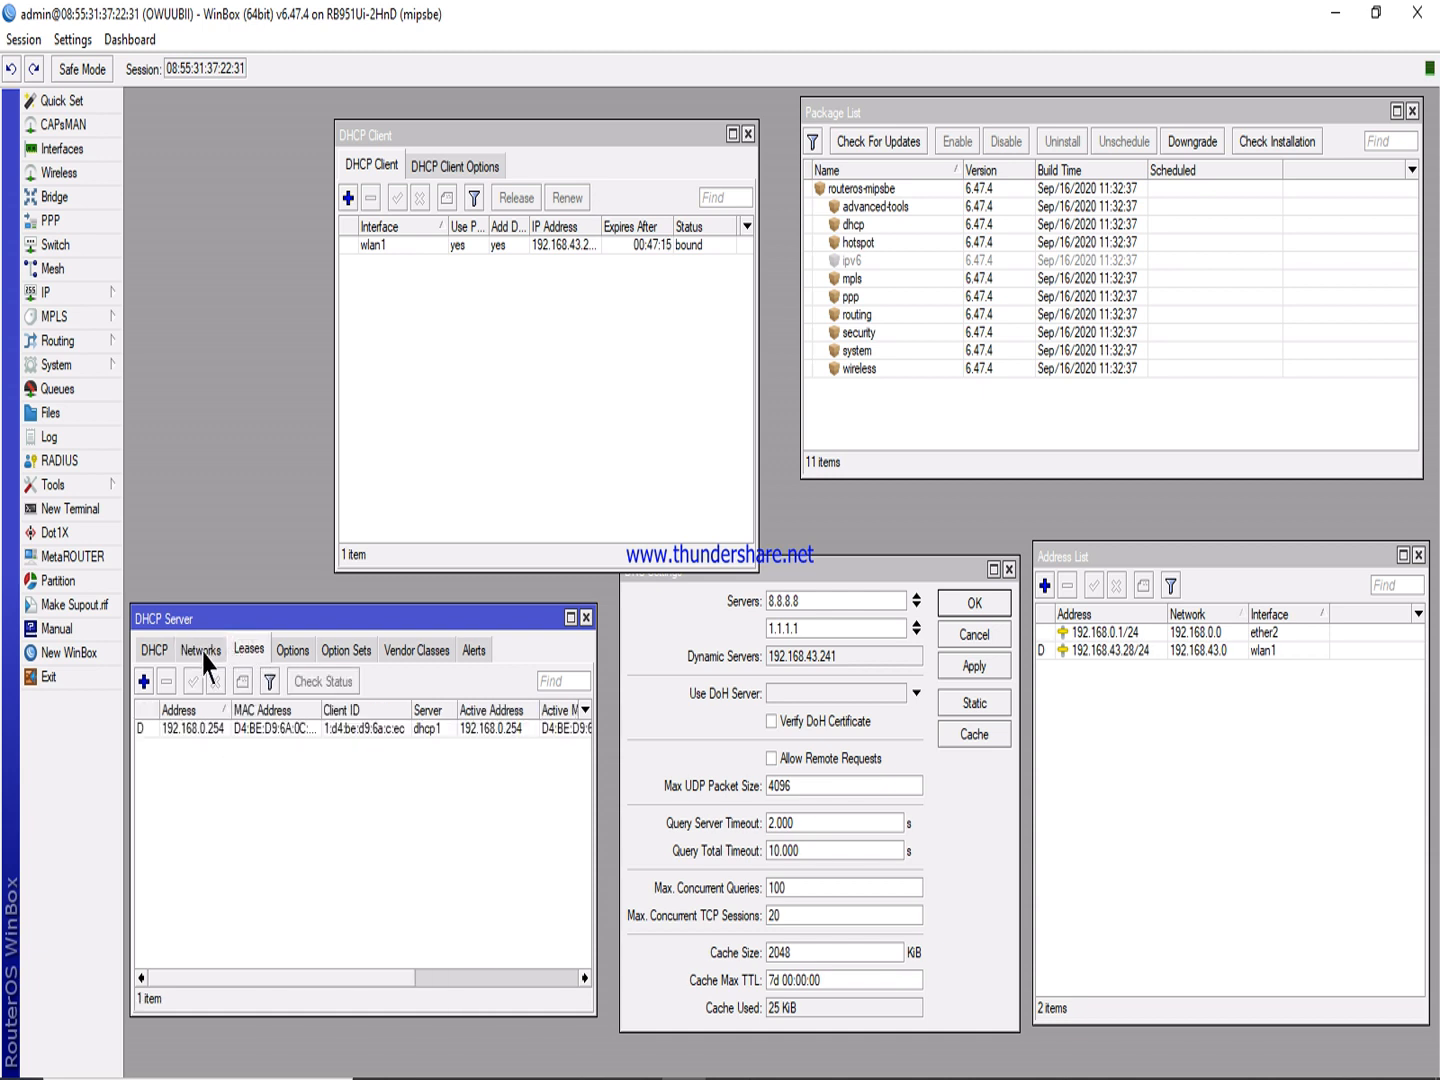
left_click(157, 650)
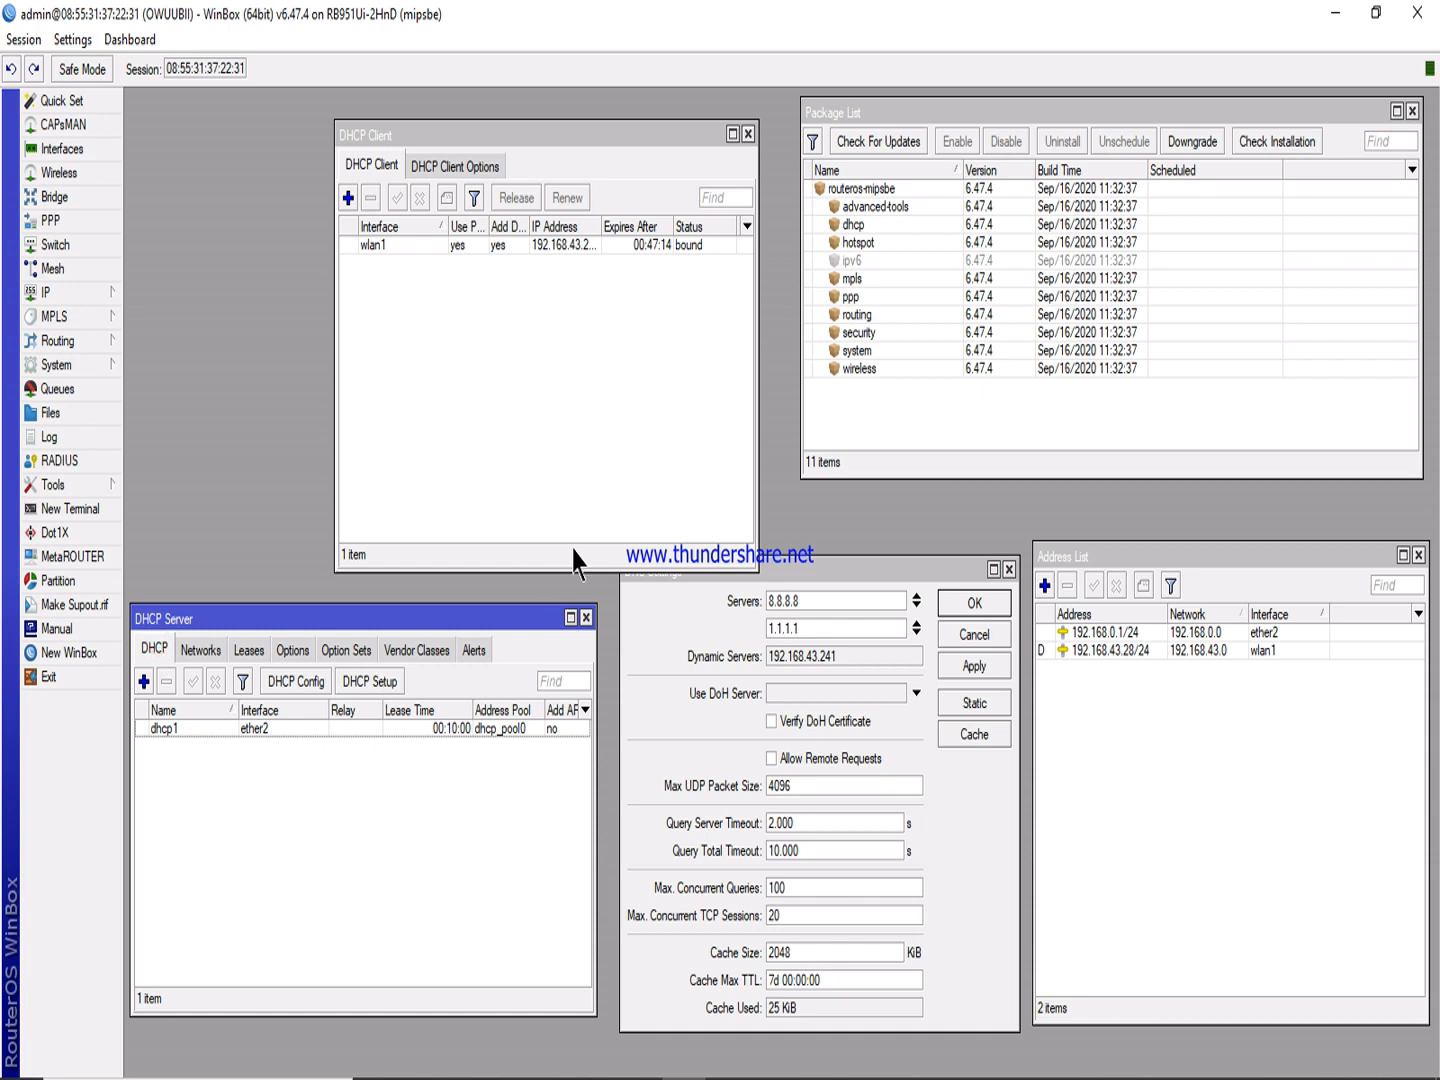
left_click(586, 617)
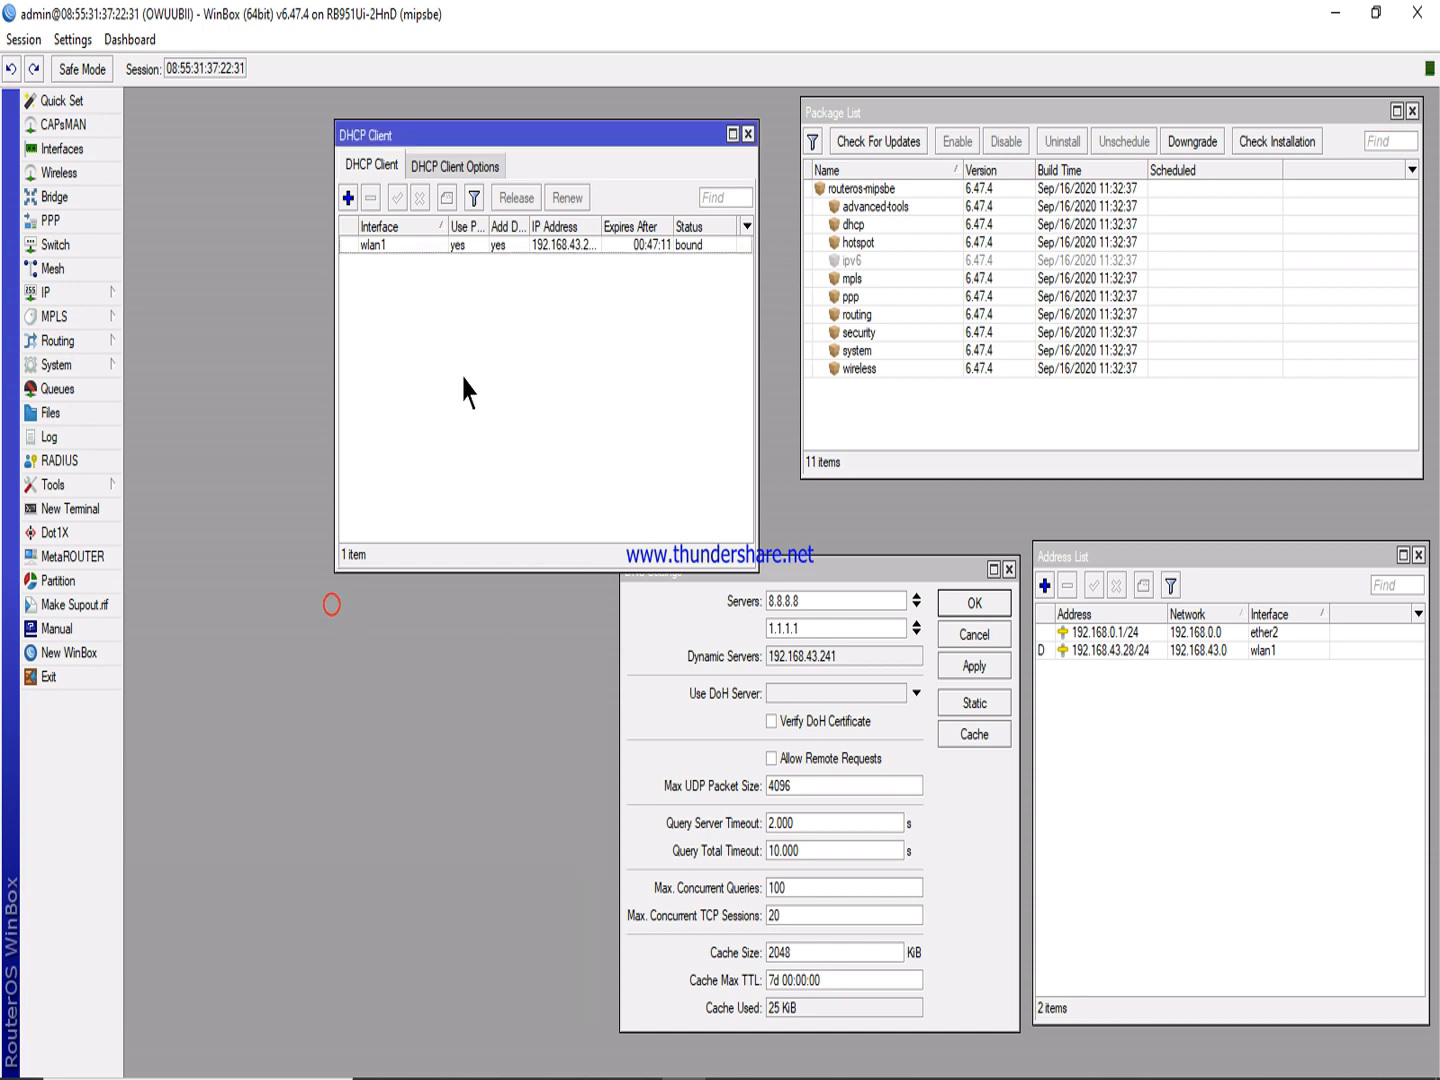
left_click(747, 133)
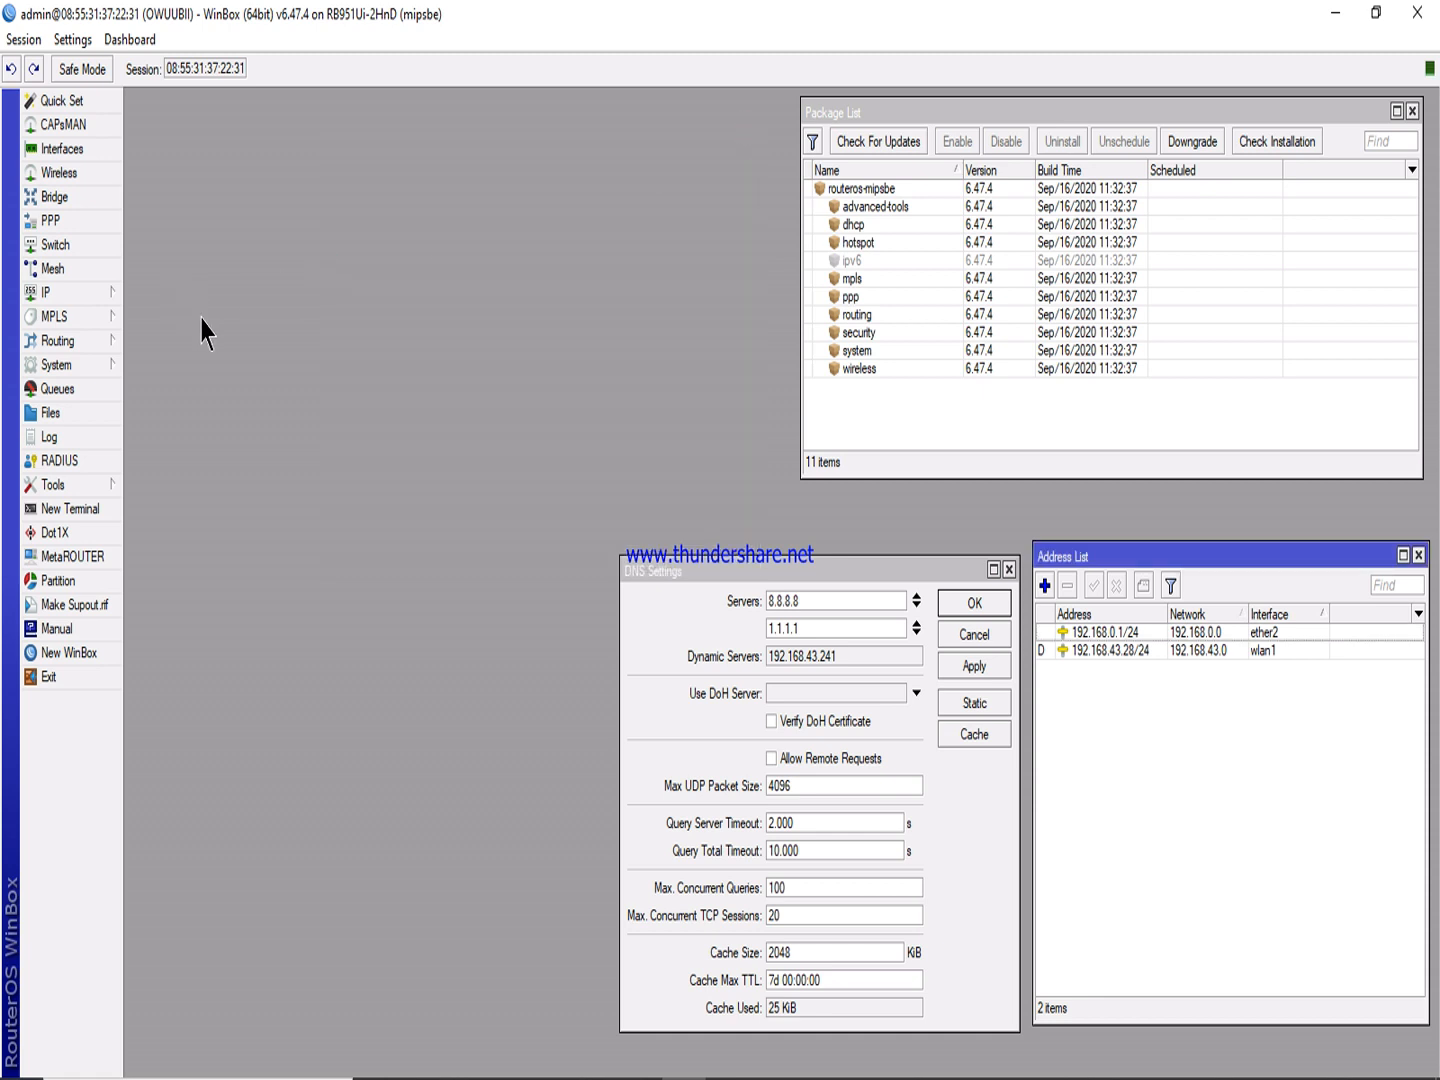
left_click(1007, 569)
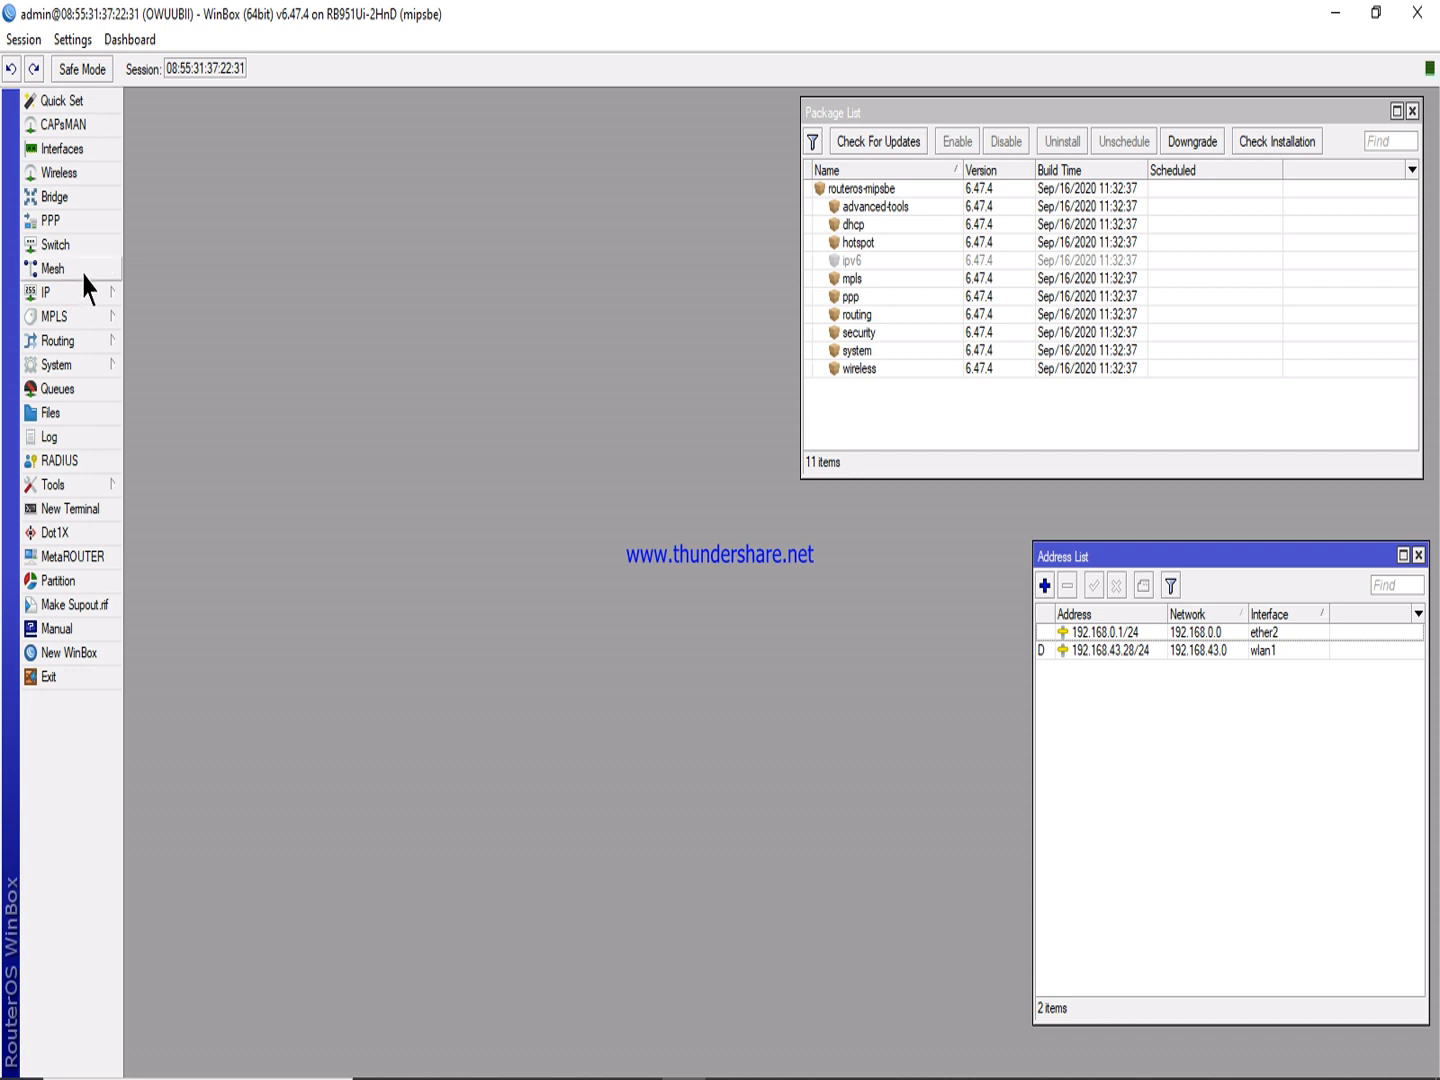
Create a new bridge interface named OWUUBII with the other settings left at default.
left_click(61, 196)
left_click_drag(400, 313, 438, 550)
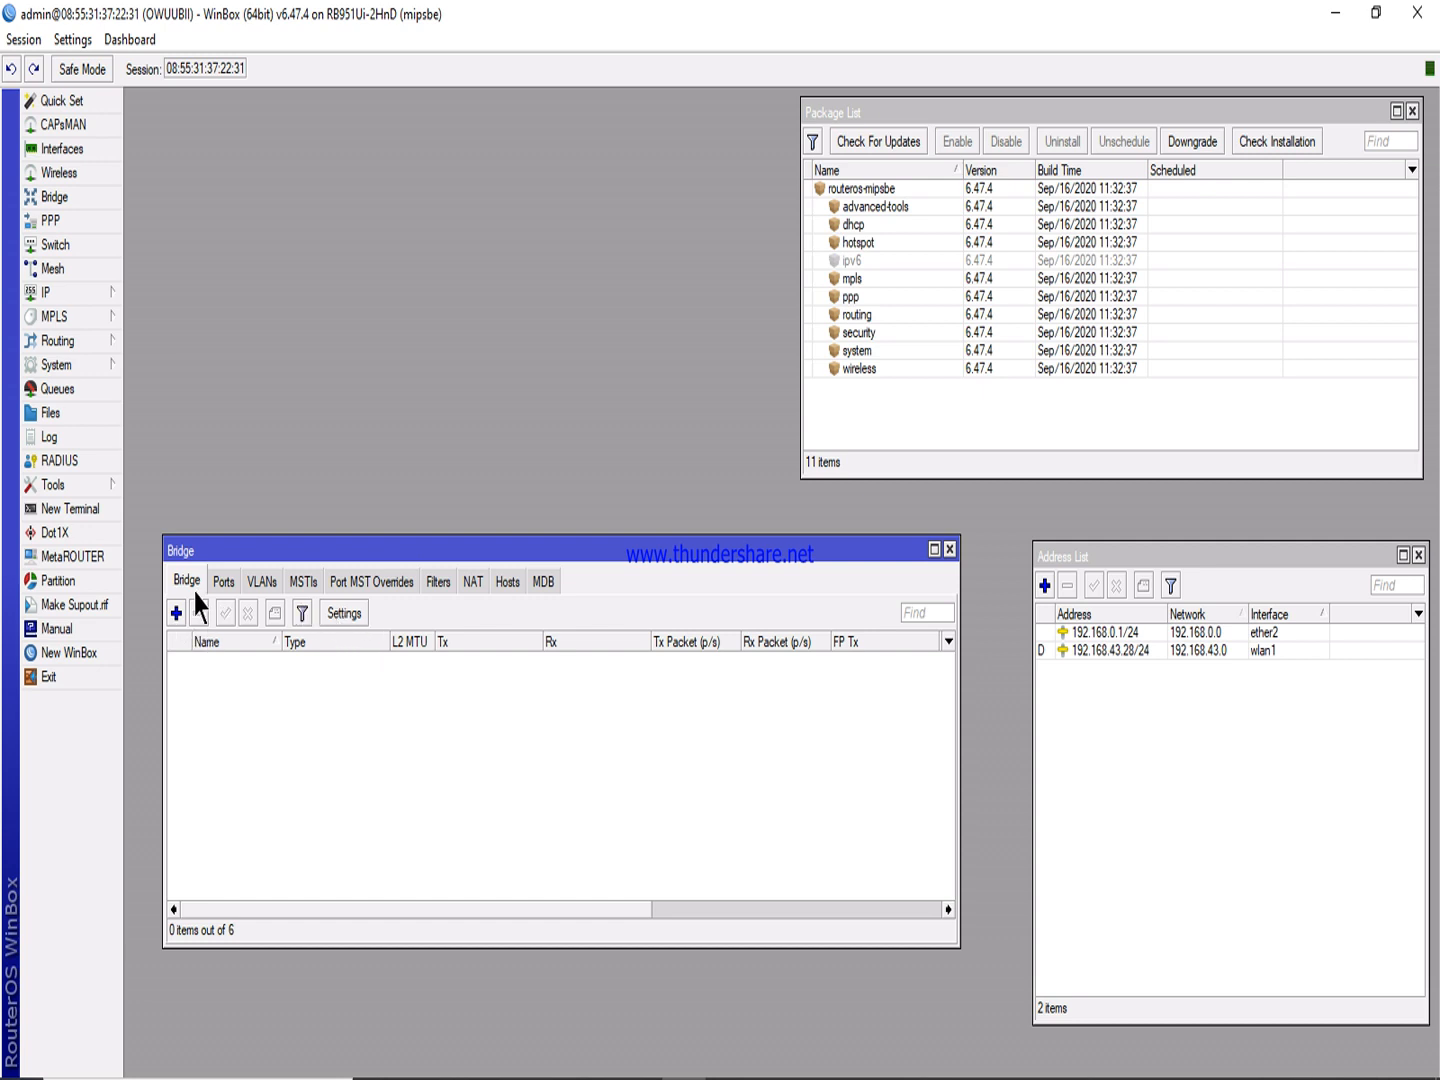
left_click(176, 615)
left_click_drag(726, 331, 441, 417)
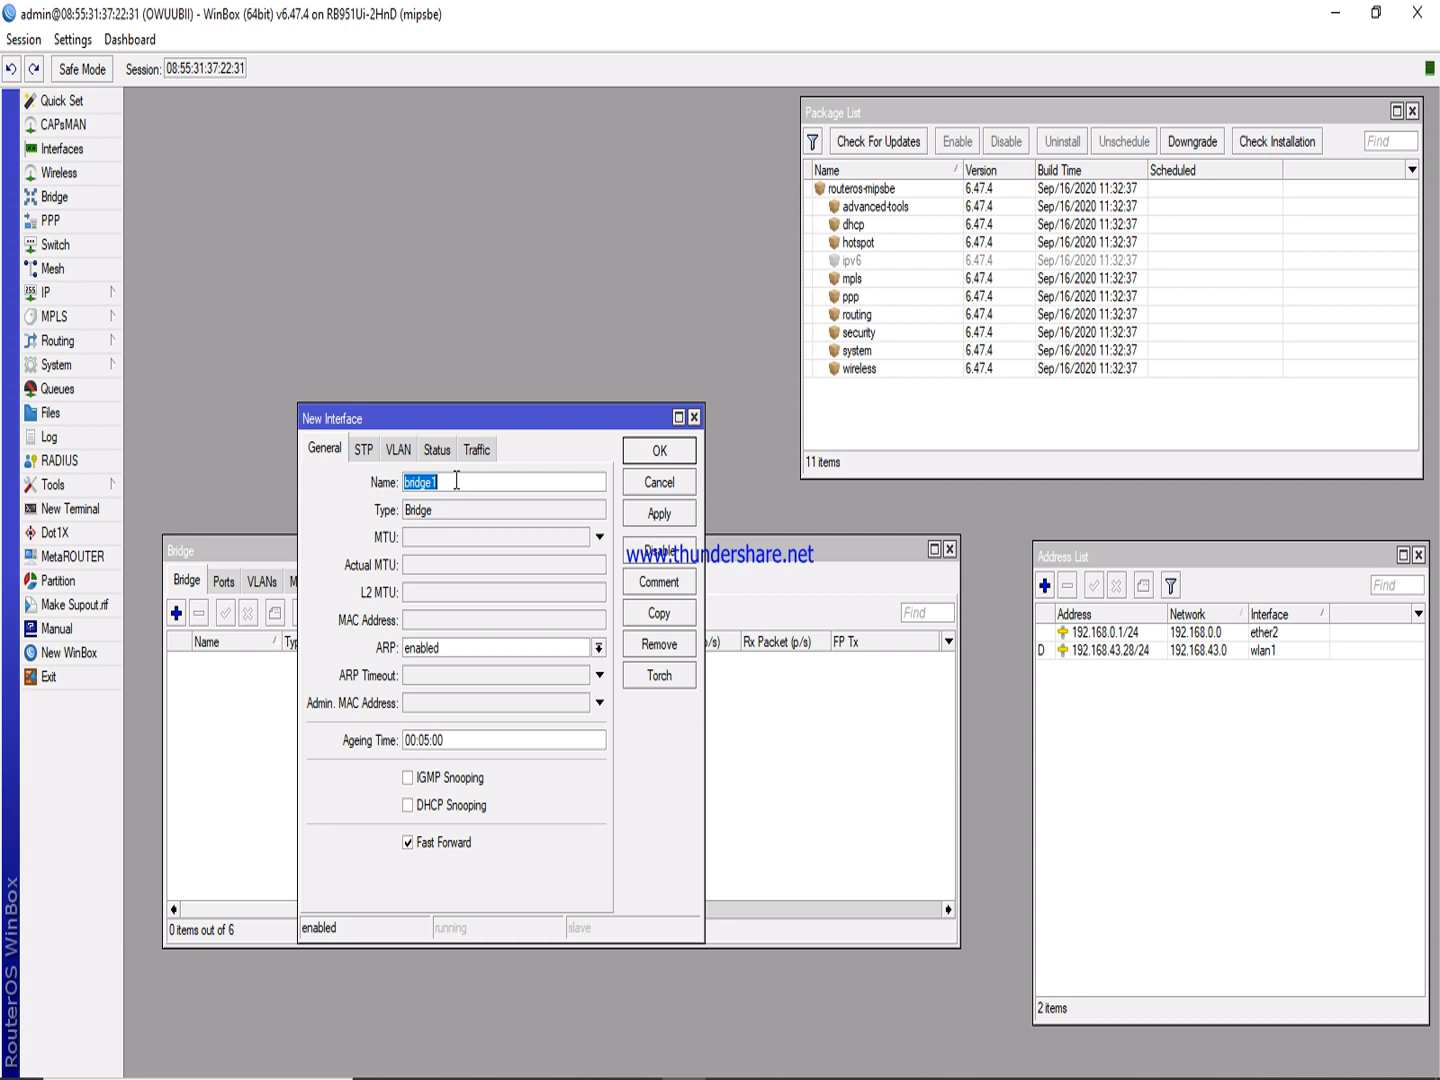
type("O")
left_click(652, 515)
left_click(659, 450)
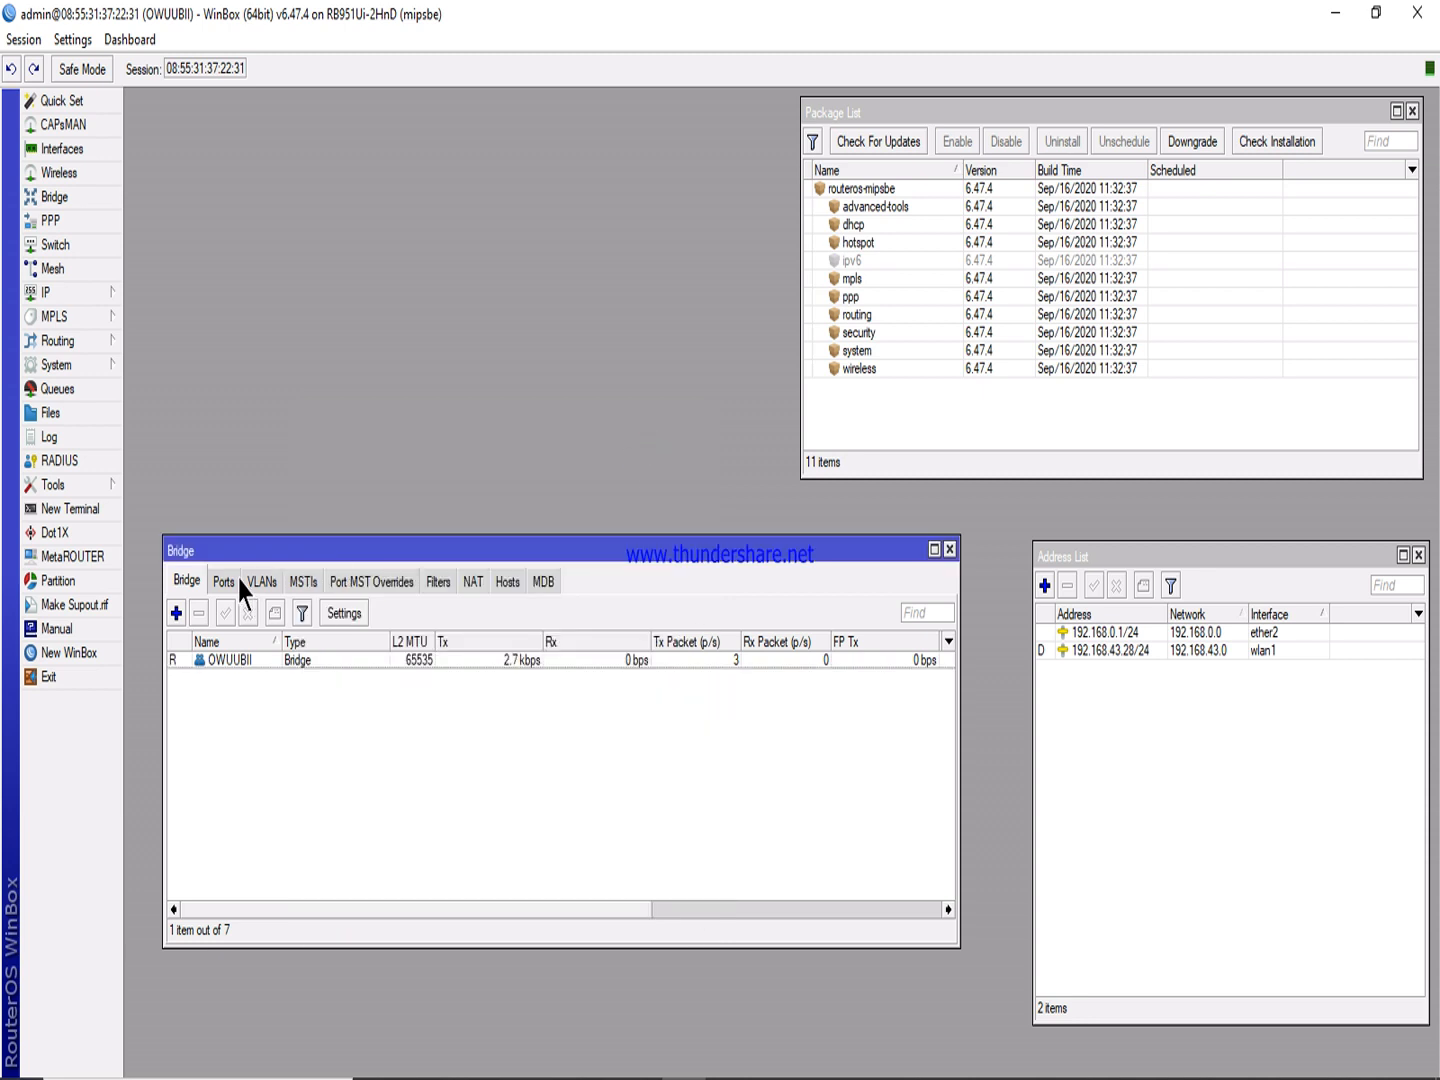
Add ether2 as a port of the OWUUBII bridge and save it.
left_click(220, 583)
left_click(176, 613)
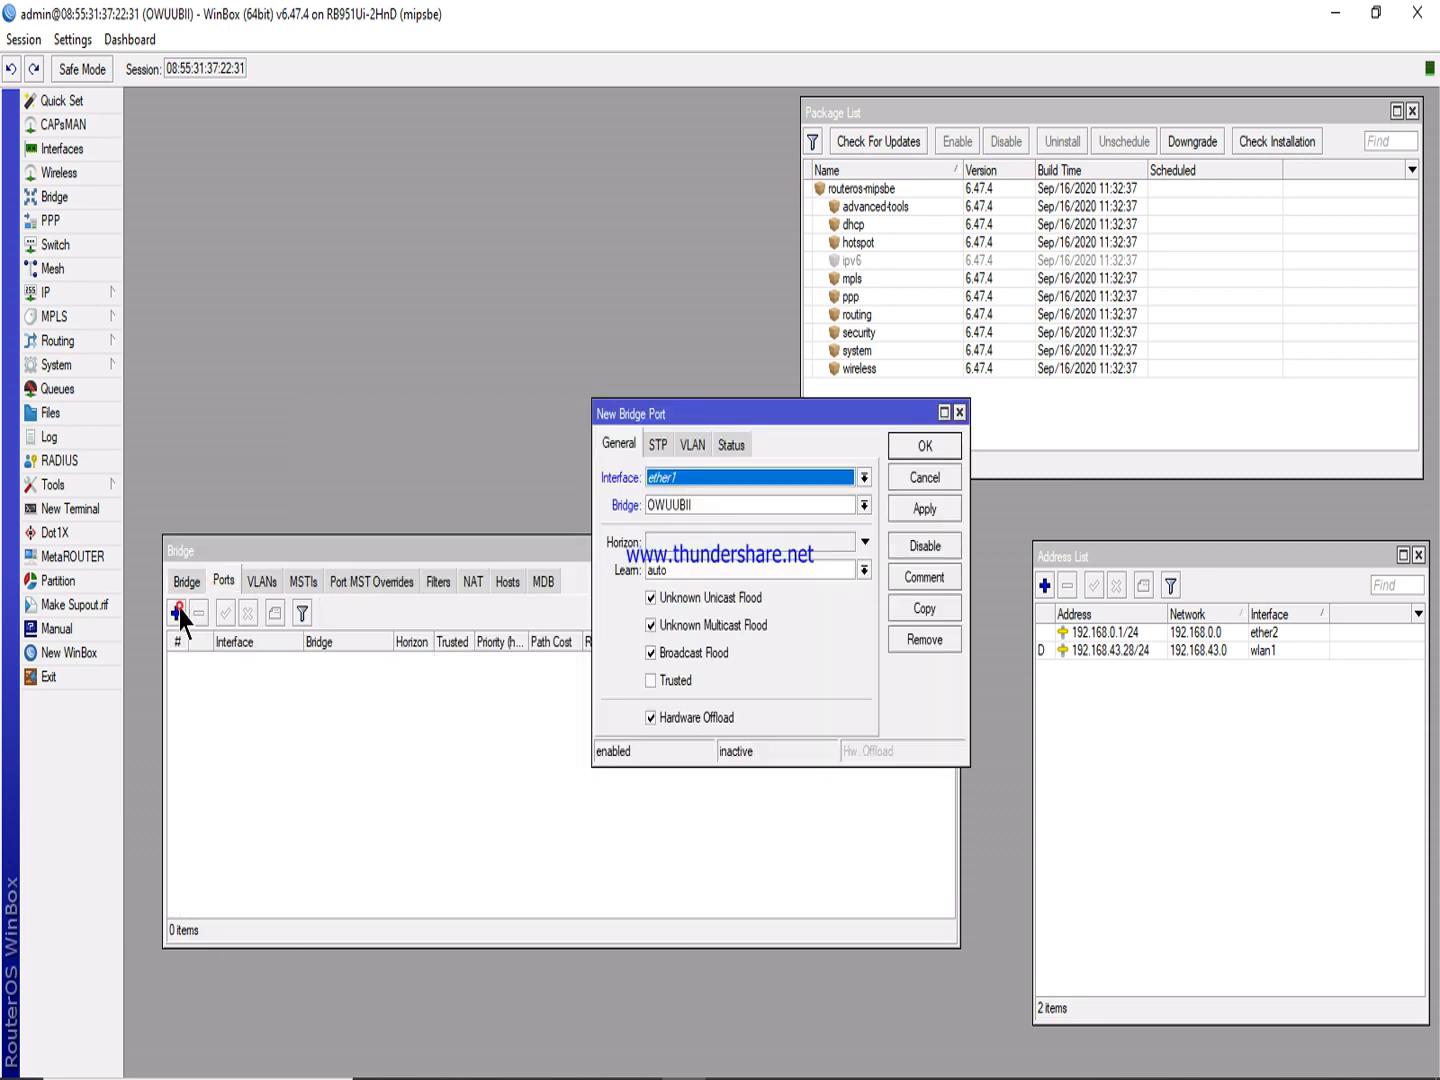
left_click(684, 477)
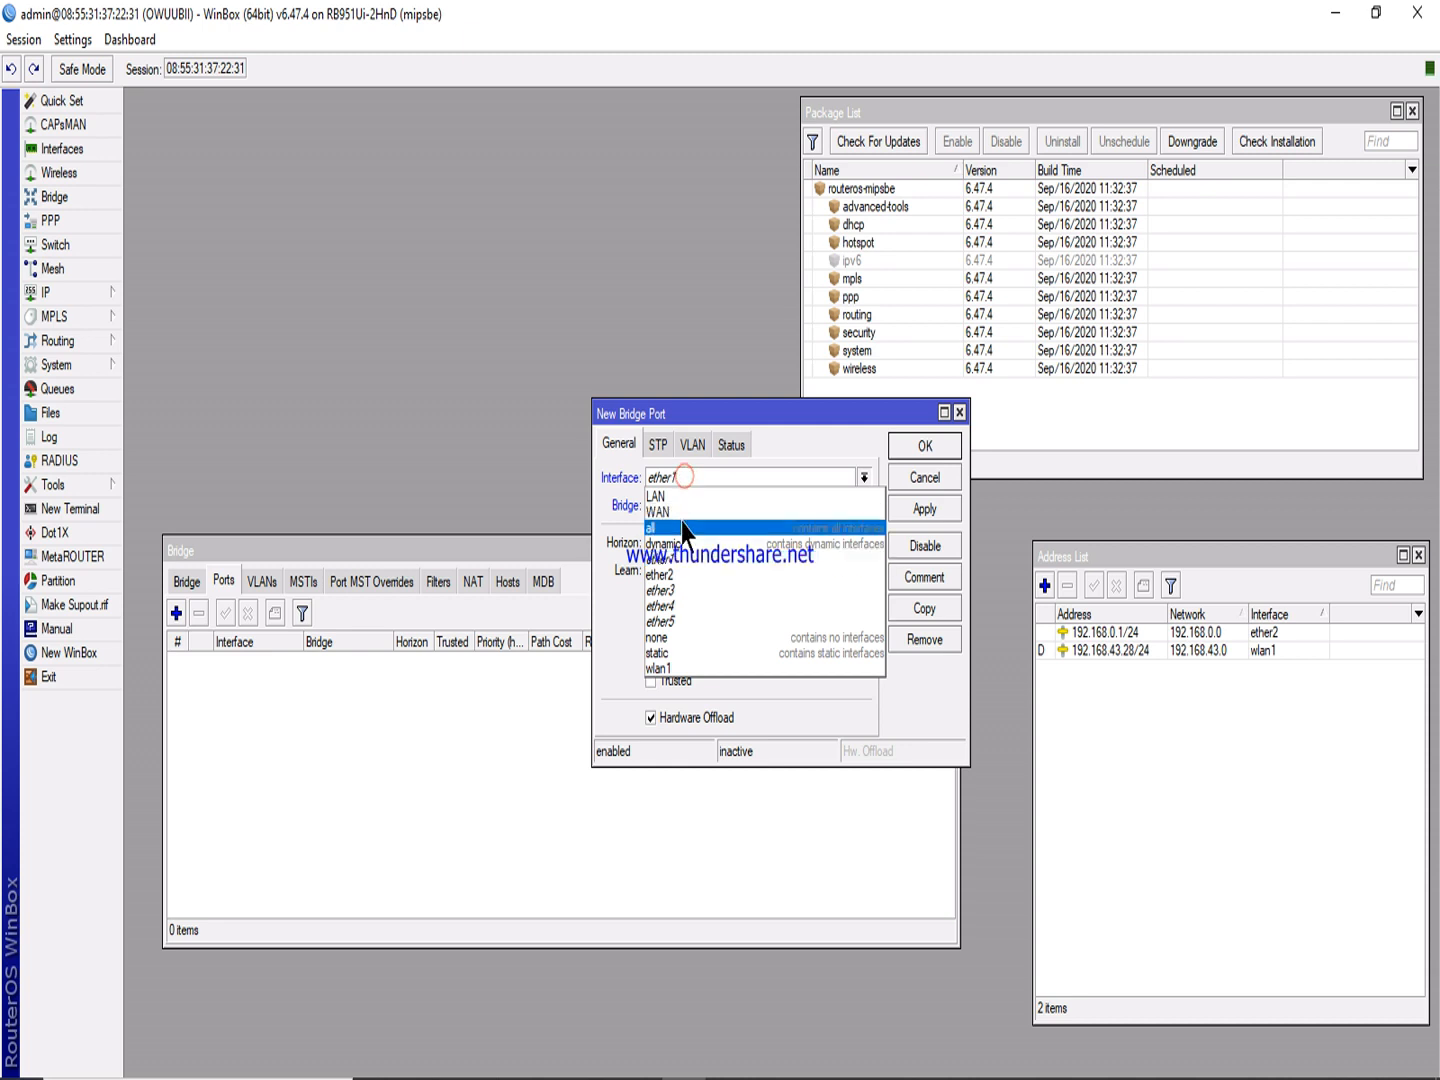
left_click(680, 575)
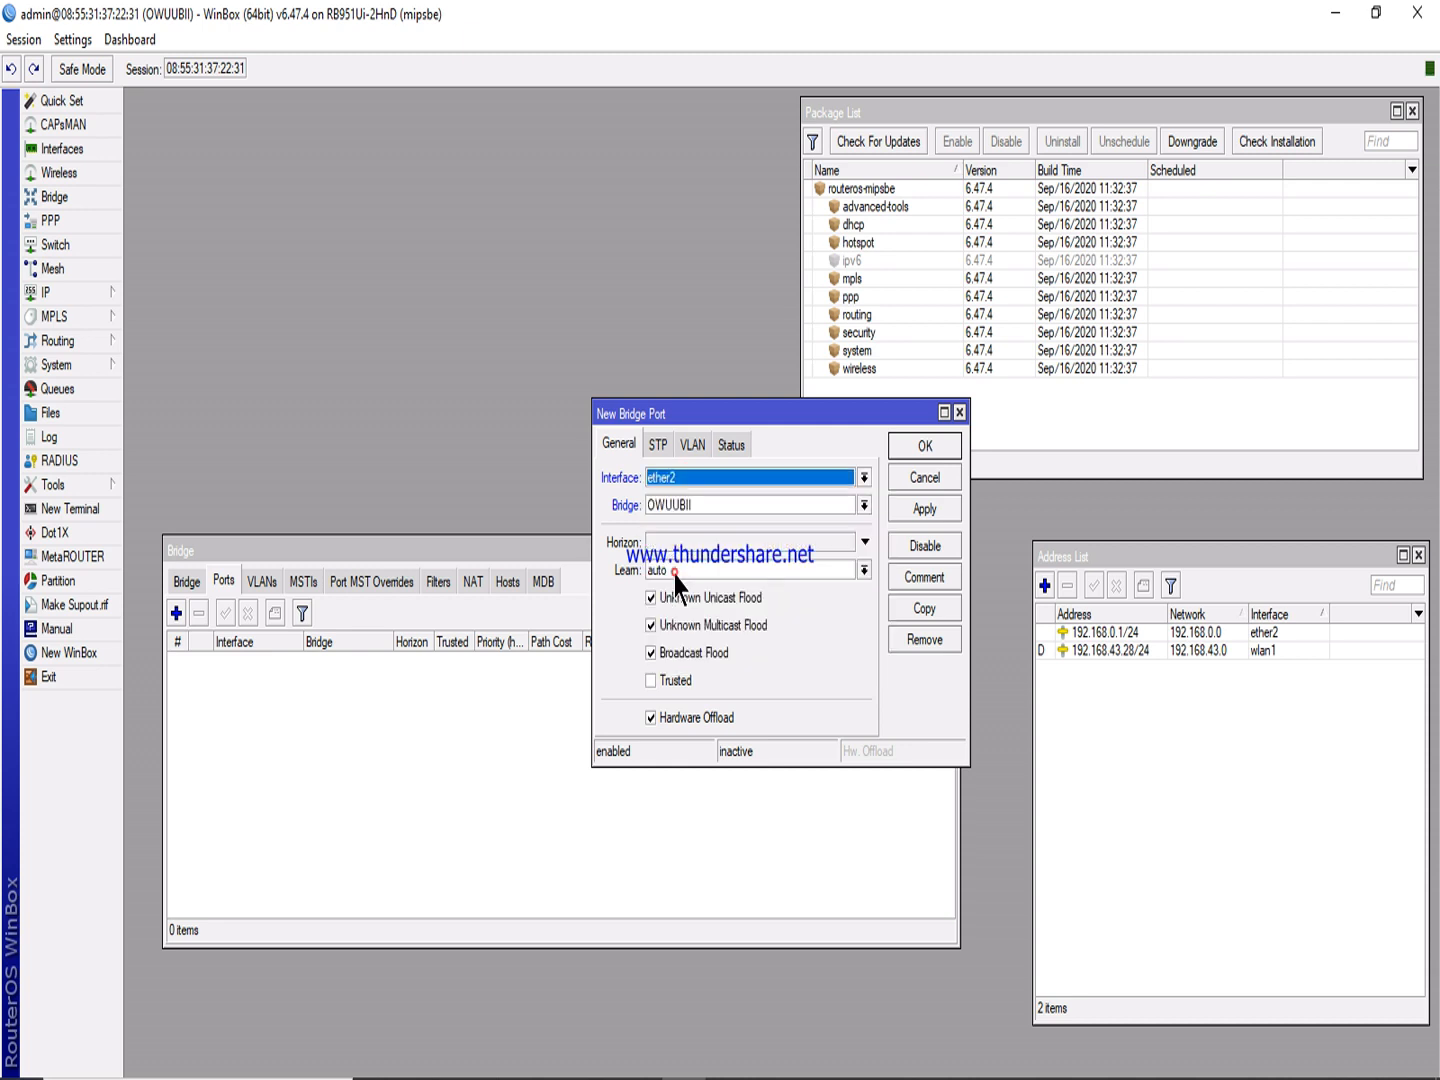
left_click(910, 510)
left_click(913, 442)
Add ether3 as a port of the OWUUBII bridge and apply it.
left_click(176, 614)
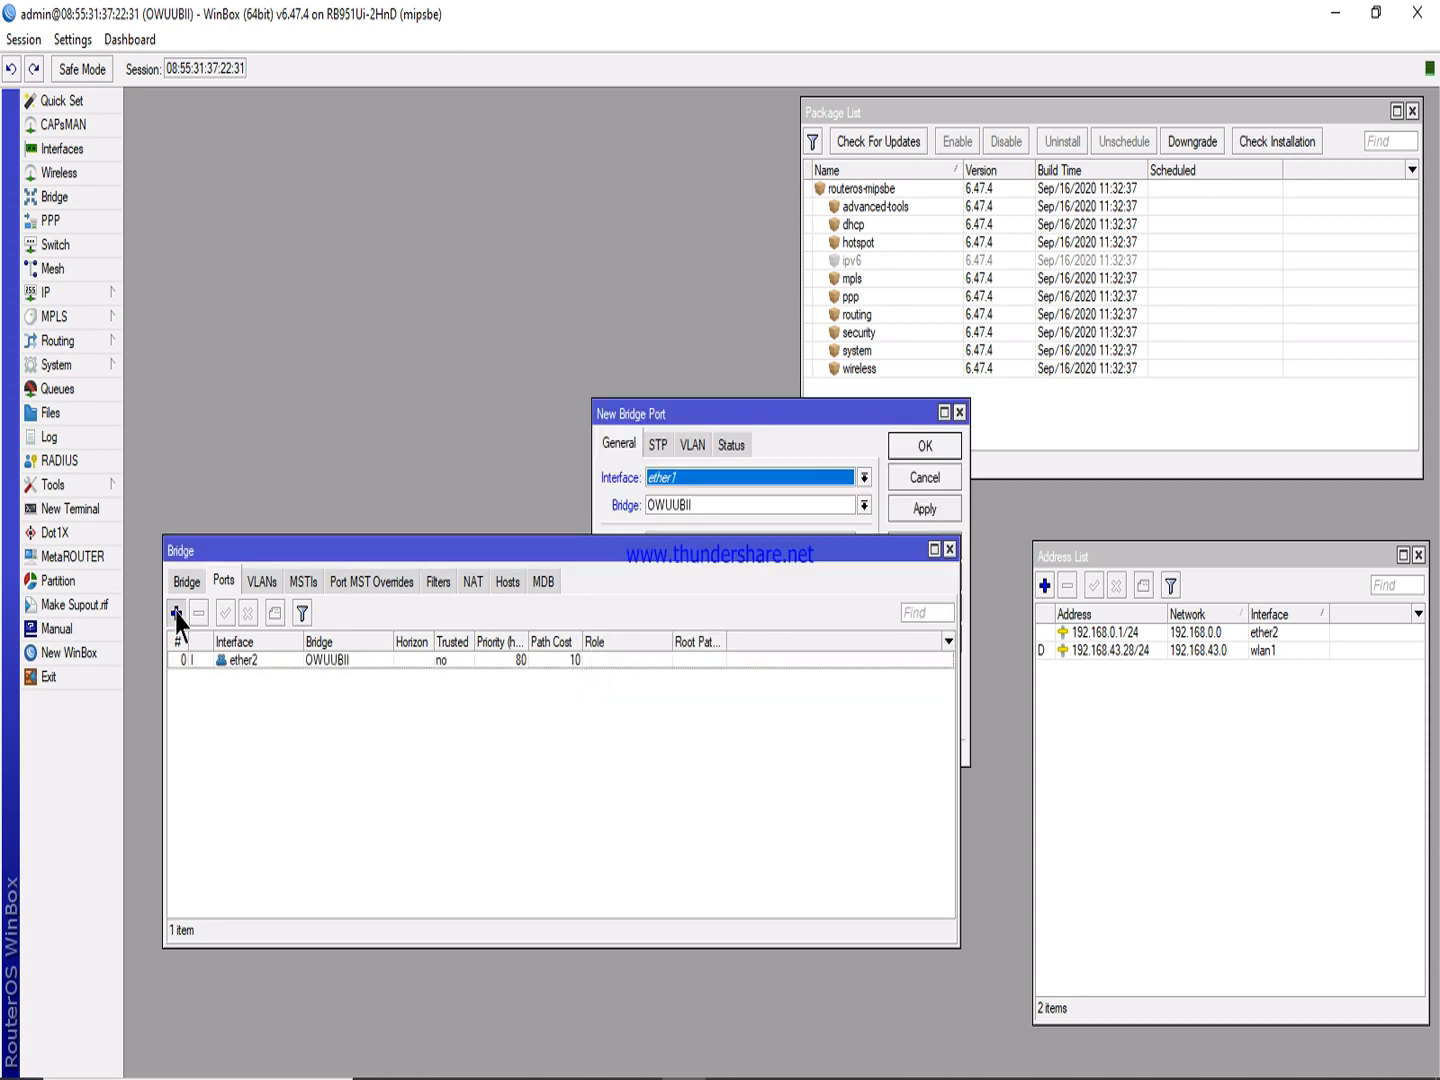
left_click(739, 477)
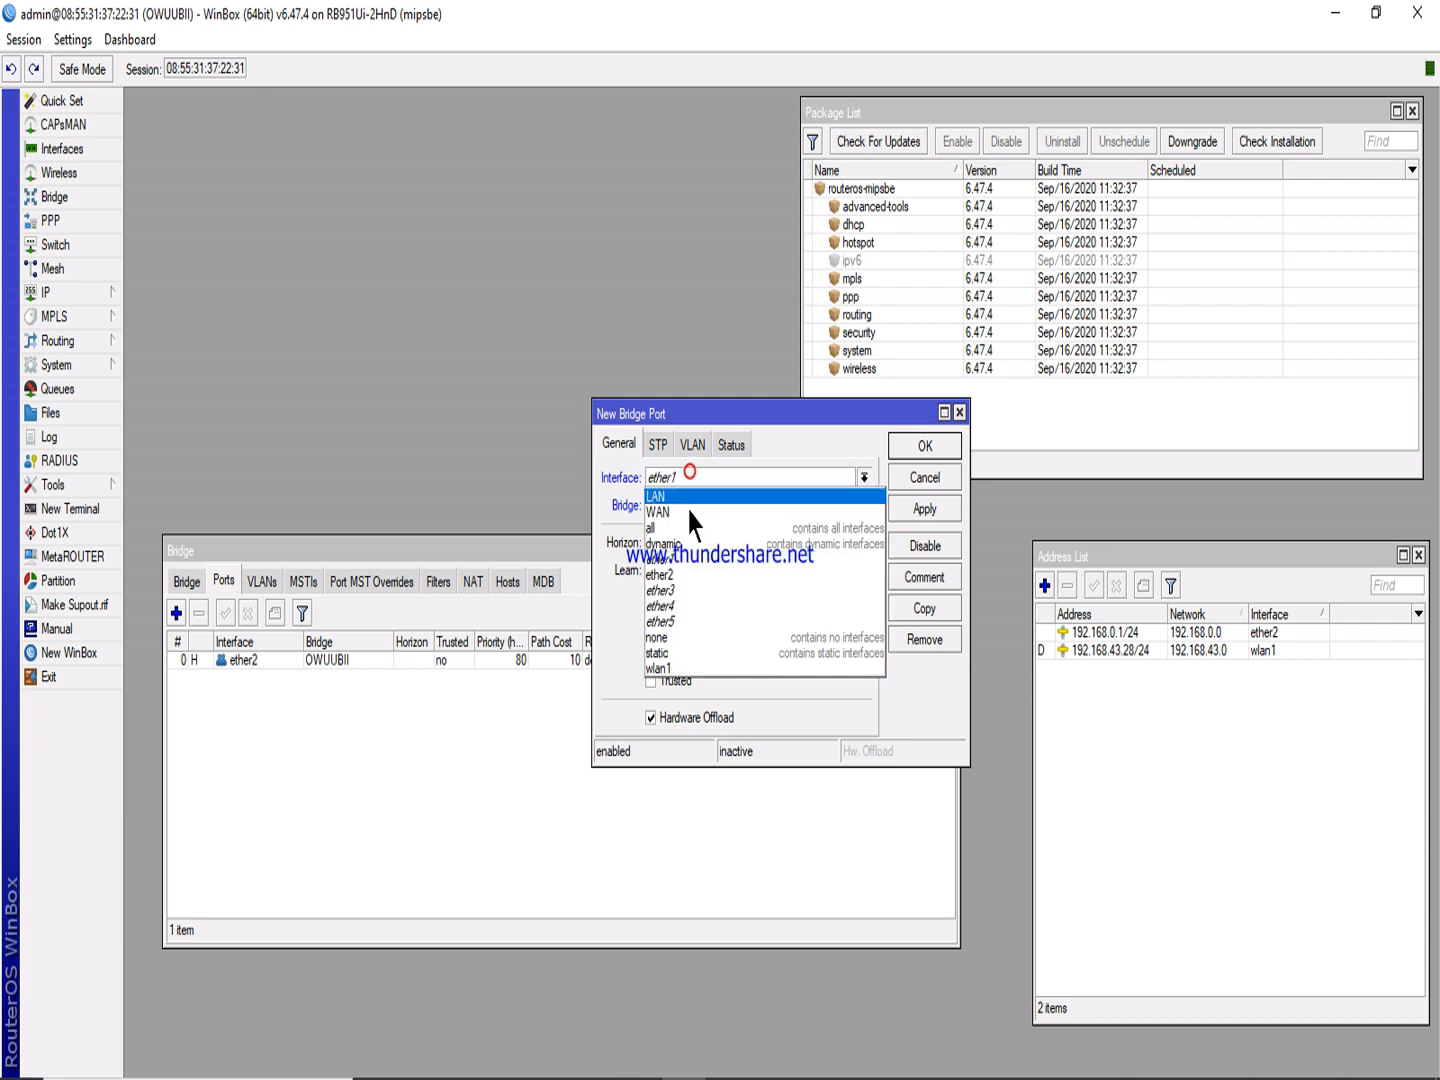
left_click(661, 590)
left_click(916, 510)
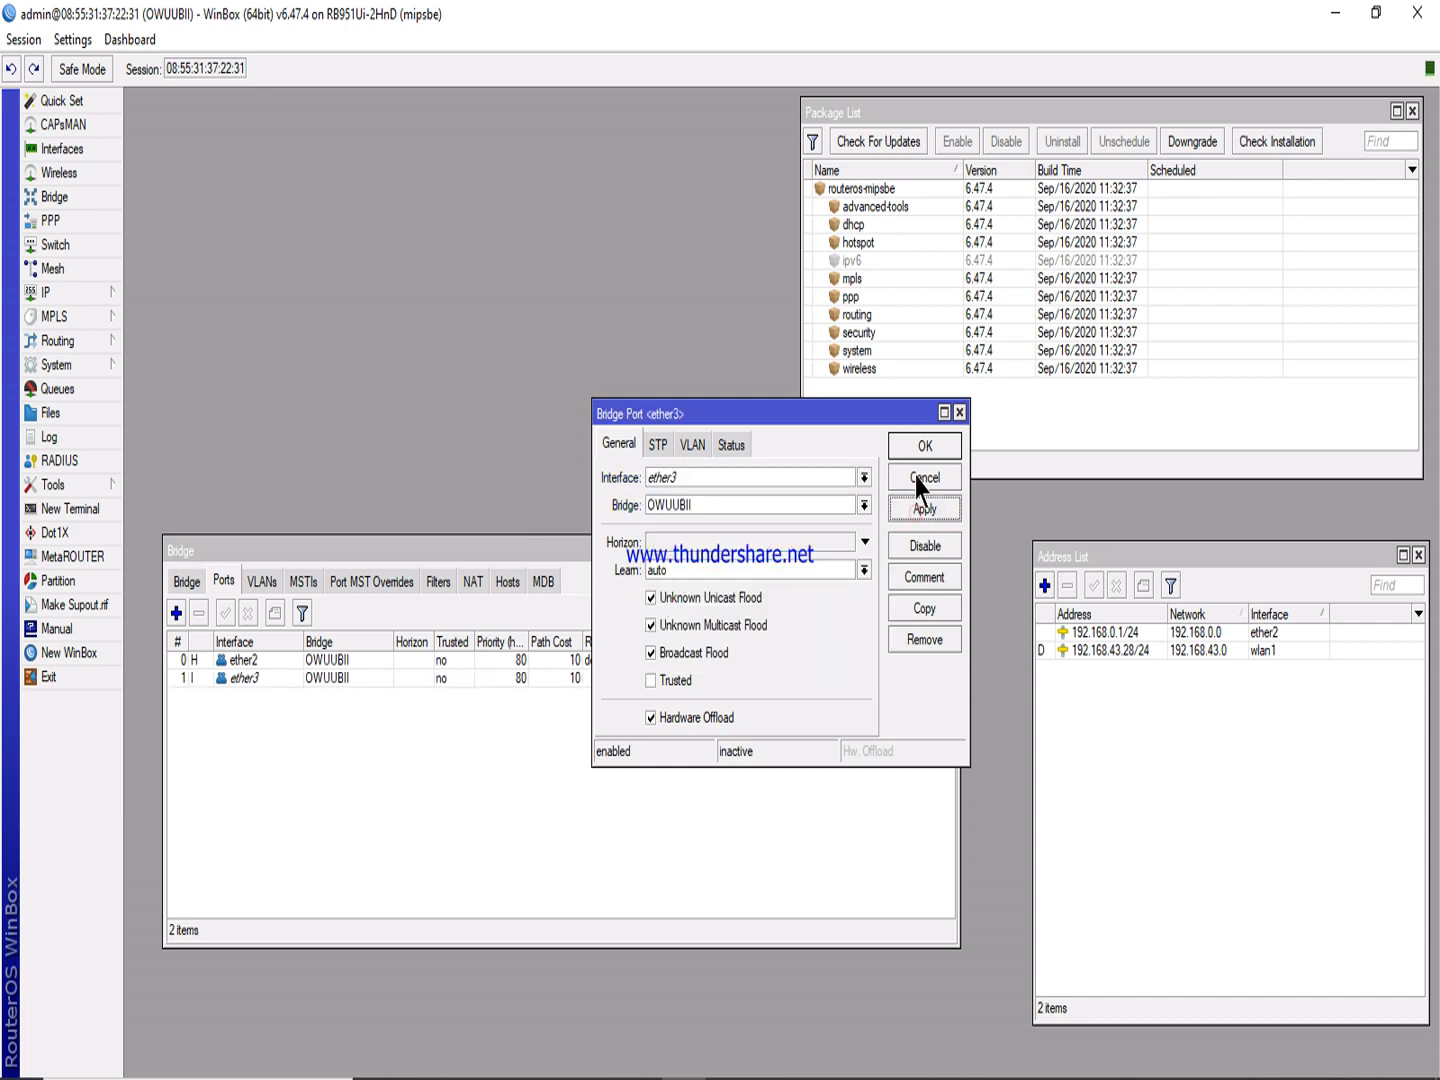
Save the ether3 port and add ether4 as a port of the OWUUBII bridge.
left_click(918, 445)
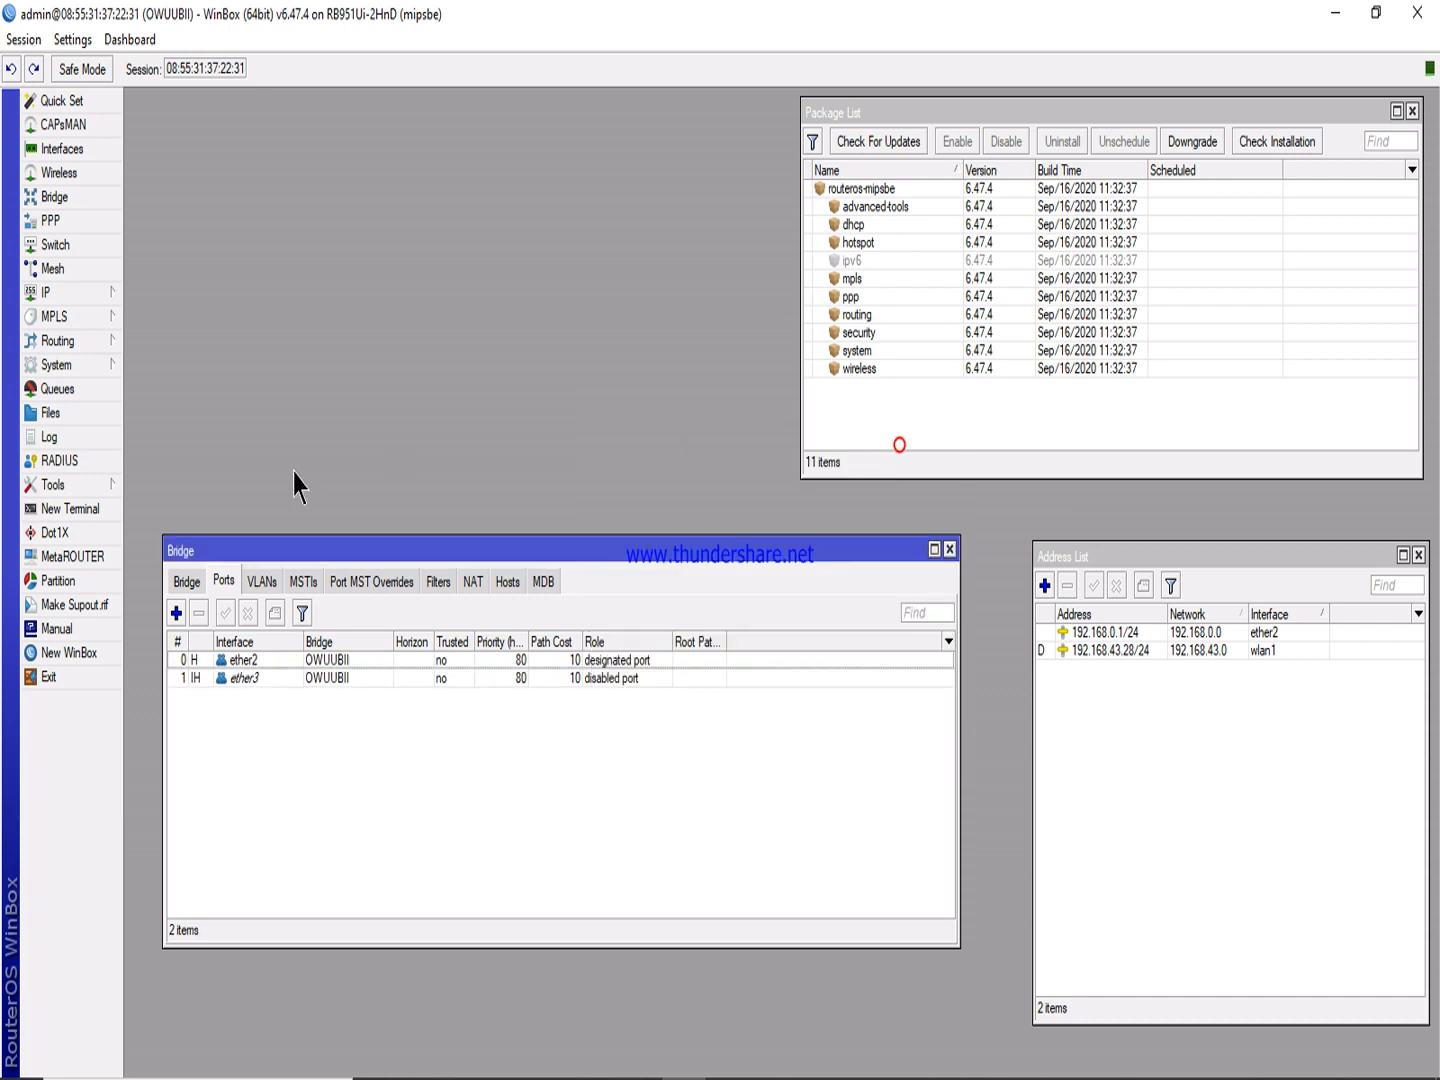
left_click(176, 614)
left_click(762, 476)
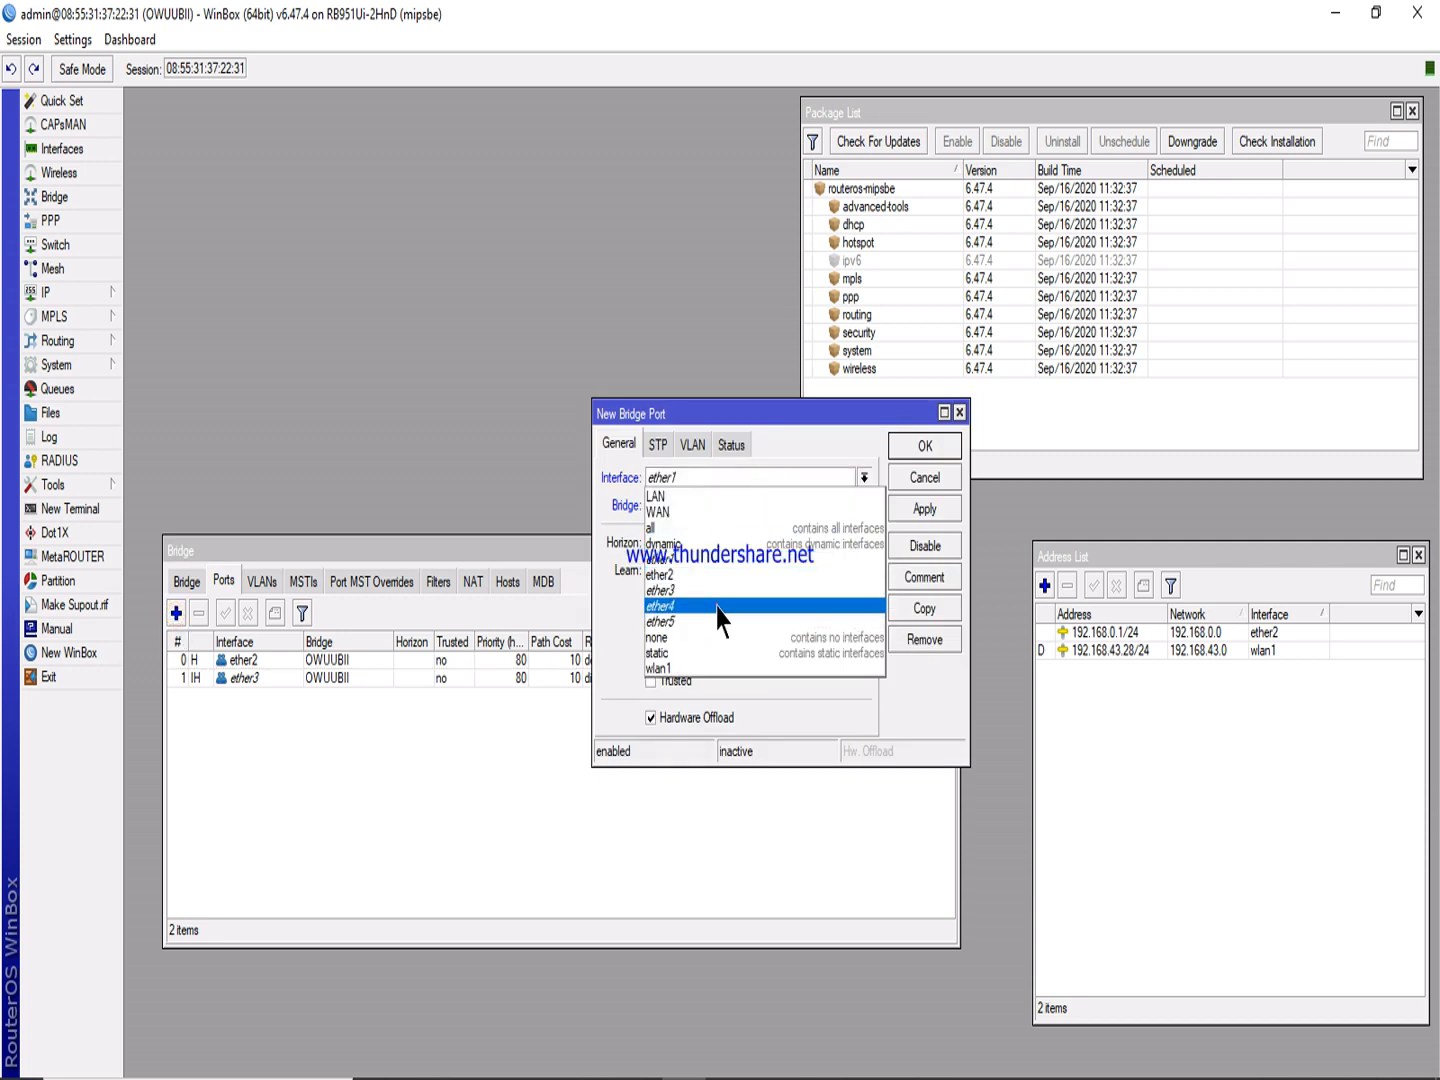
left_click(718, 607)
left_click(924, 508)
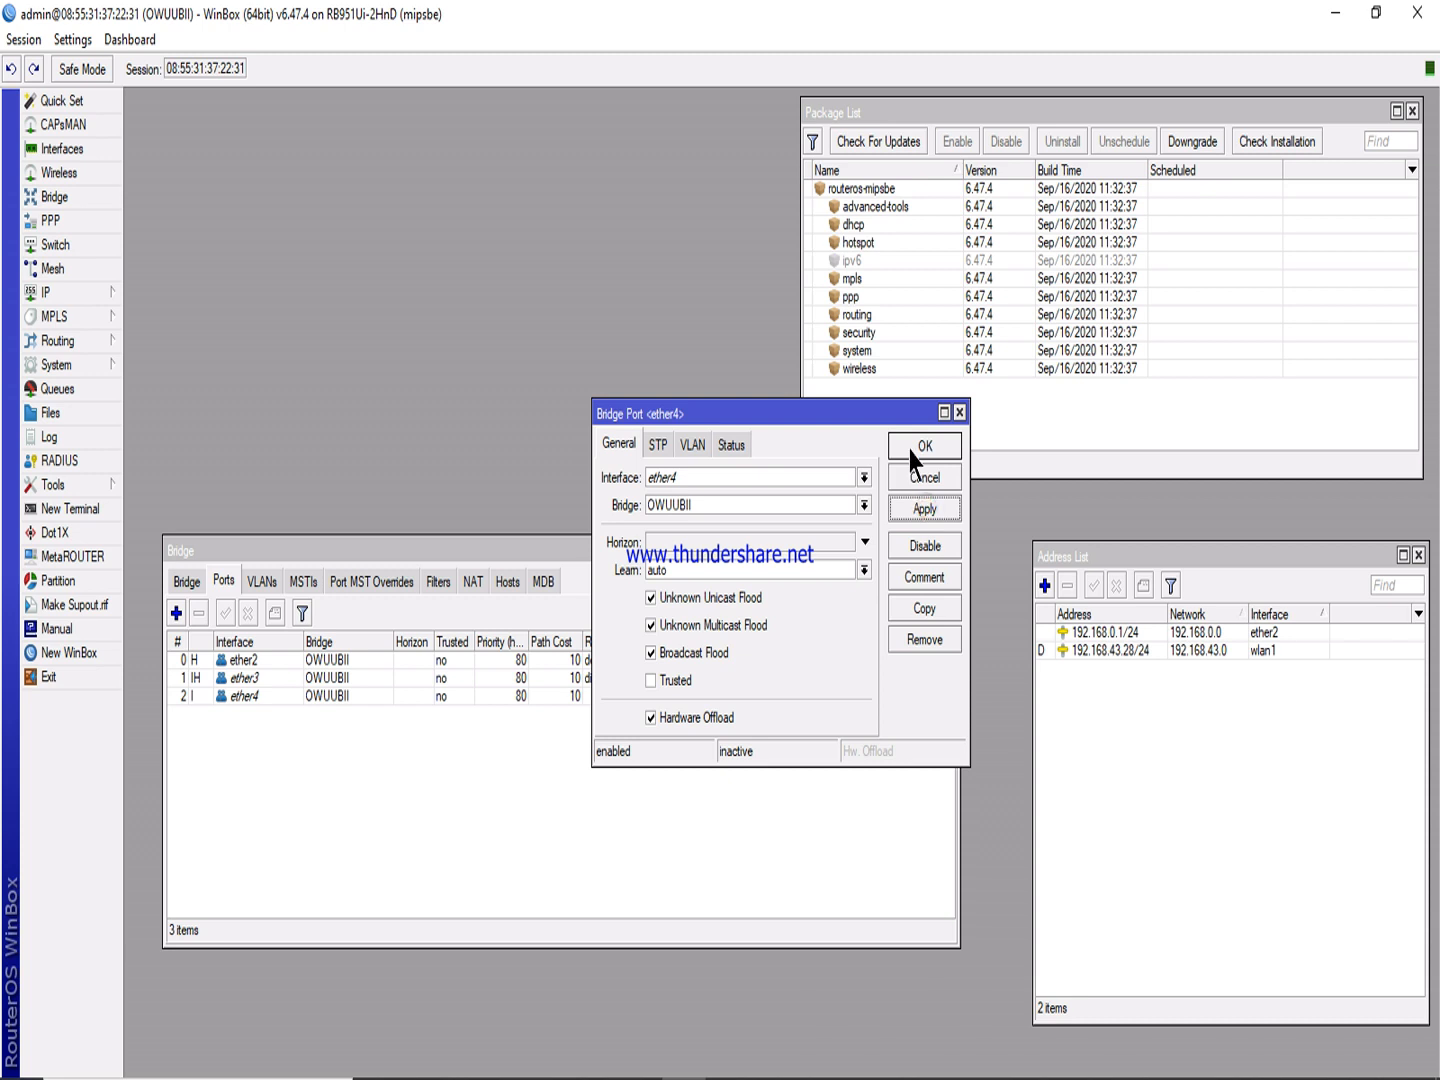
left_click(915, 447)
Add ether5 as a port of the OWUUBII bridge and save it.
left_click(175, 614)
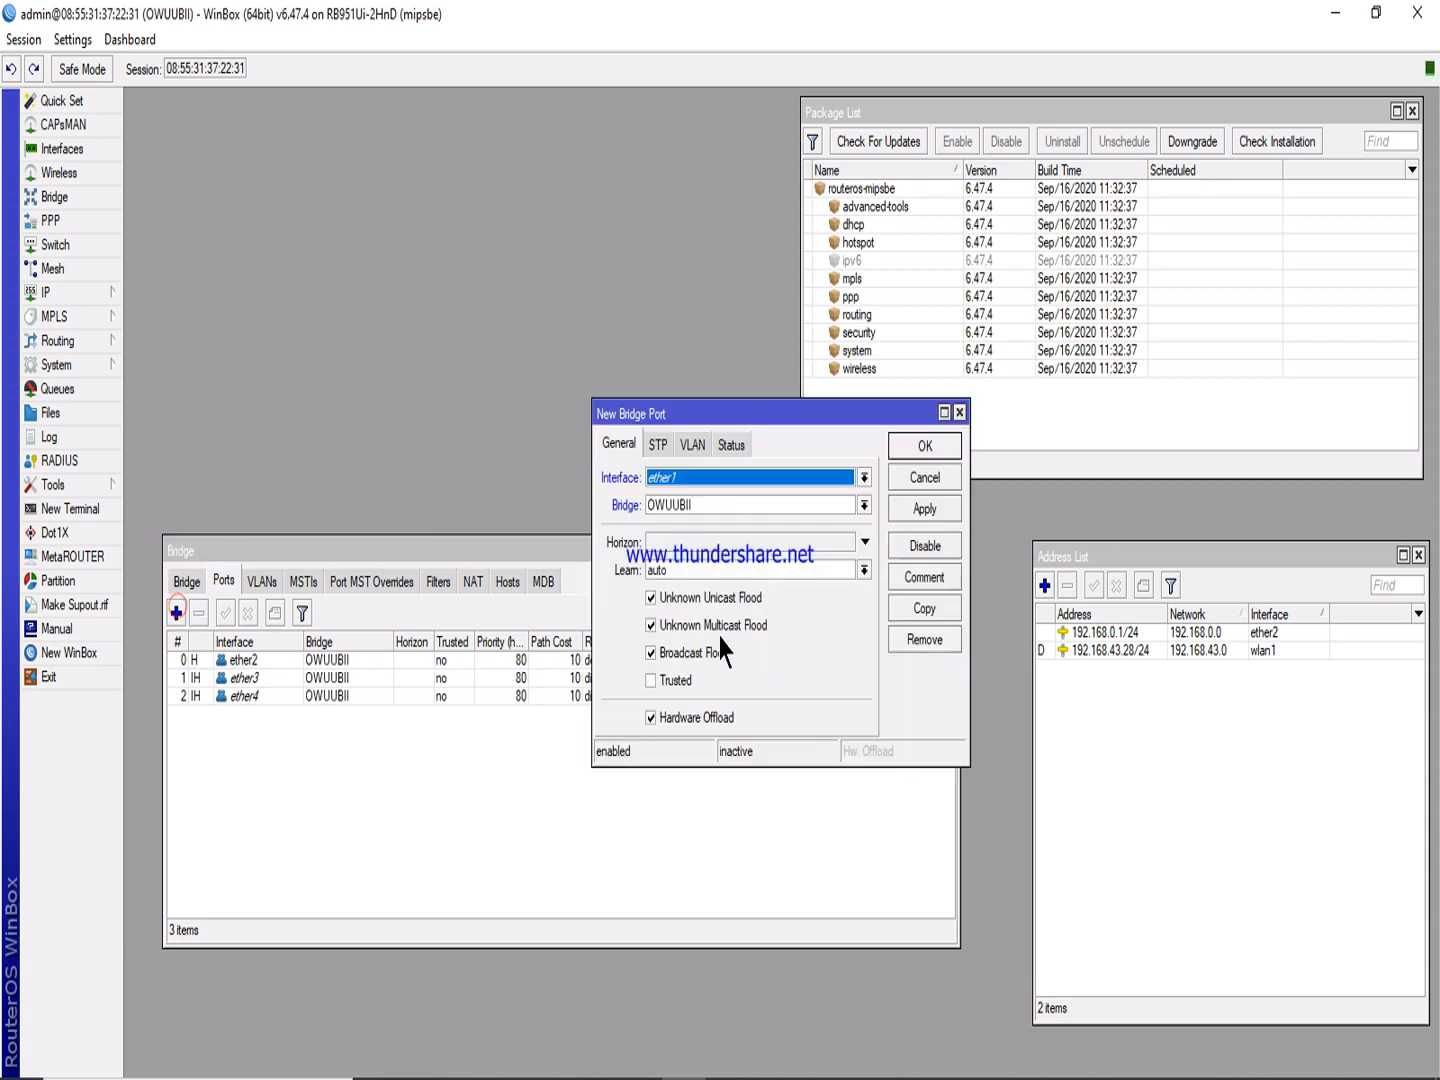
left_click(725, 478)
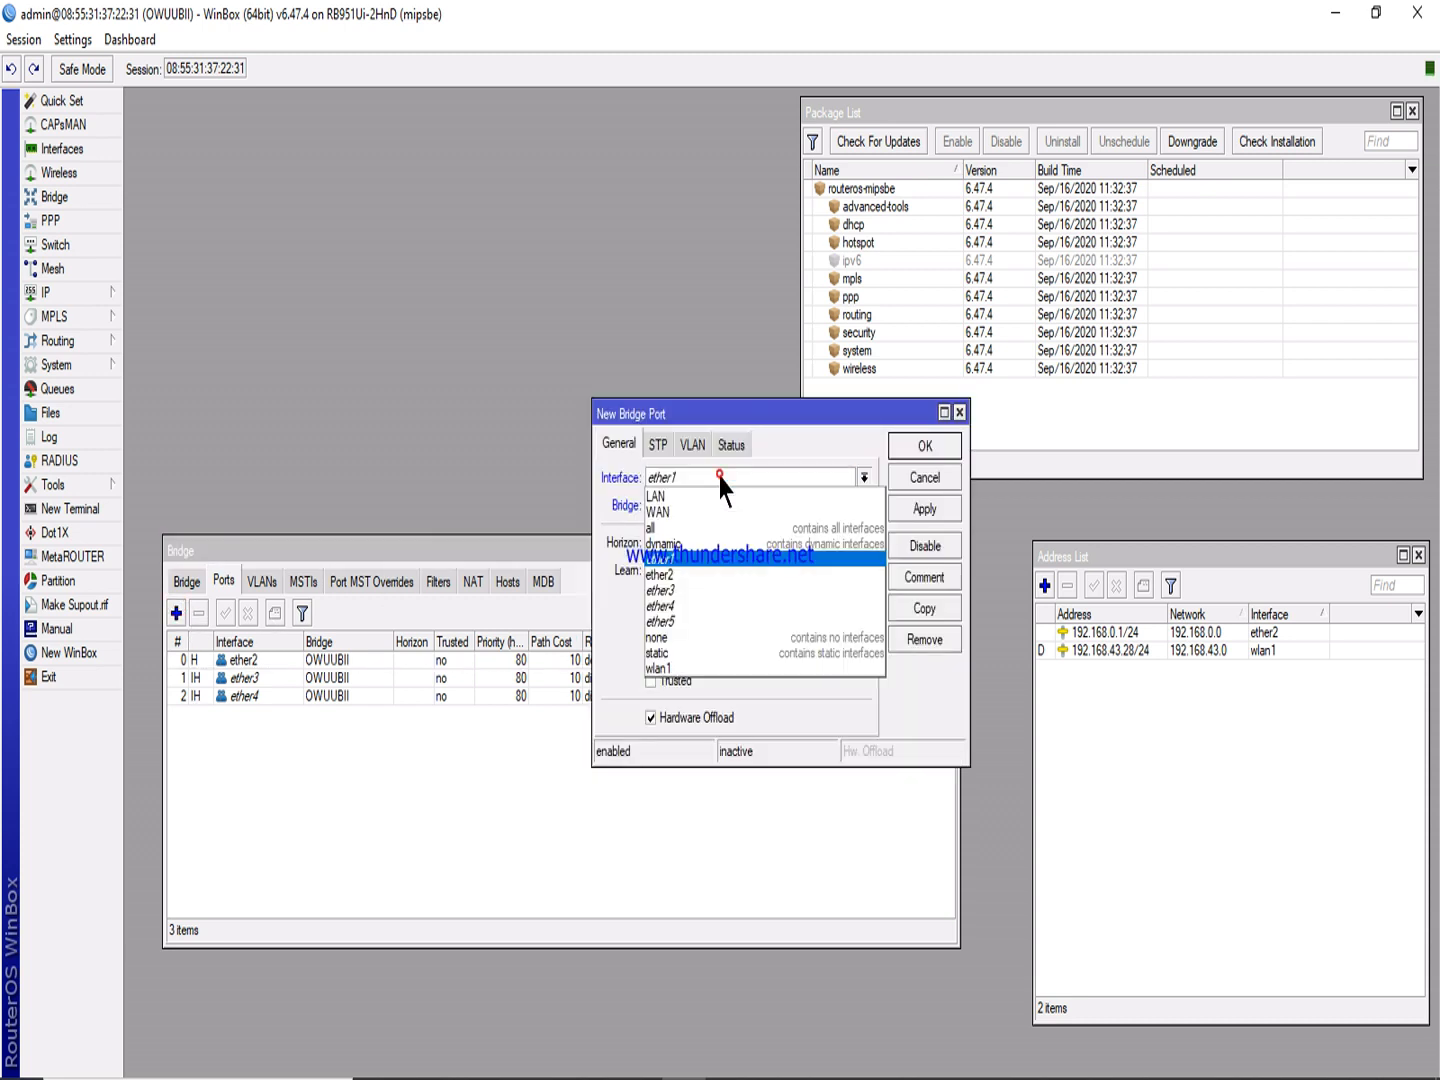
left_click(676, 622)
left_click(923, 509)
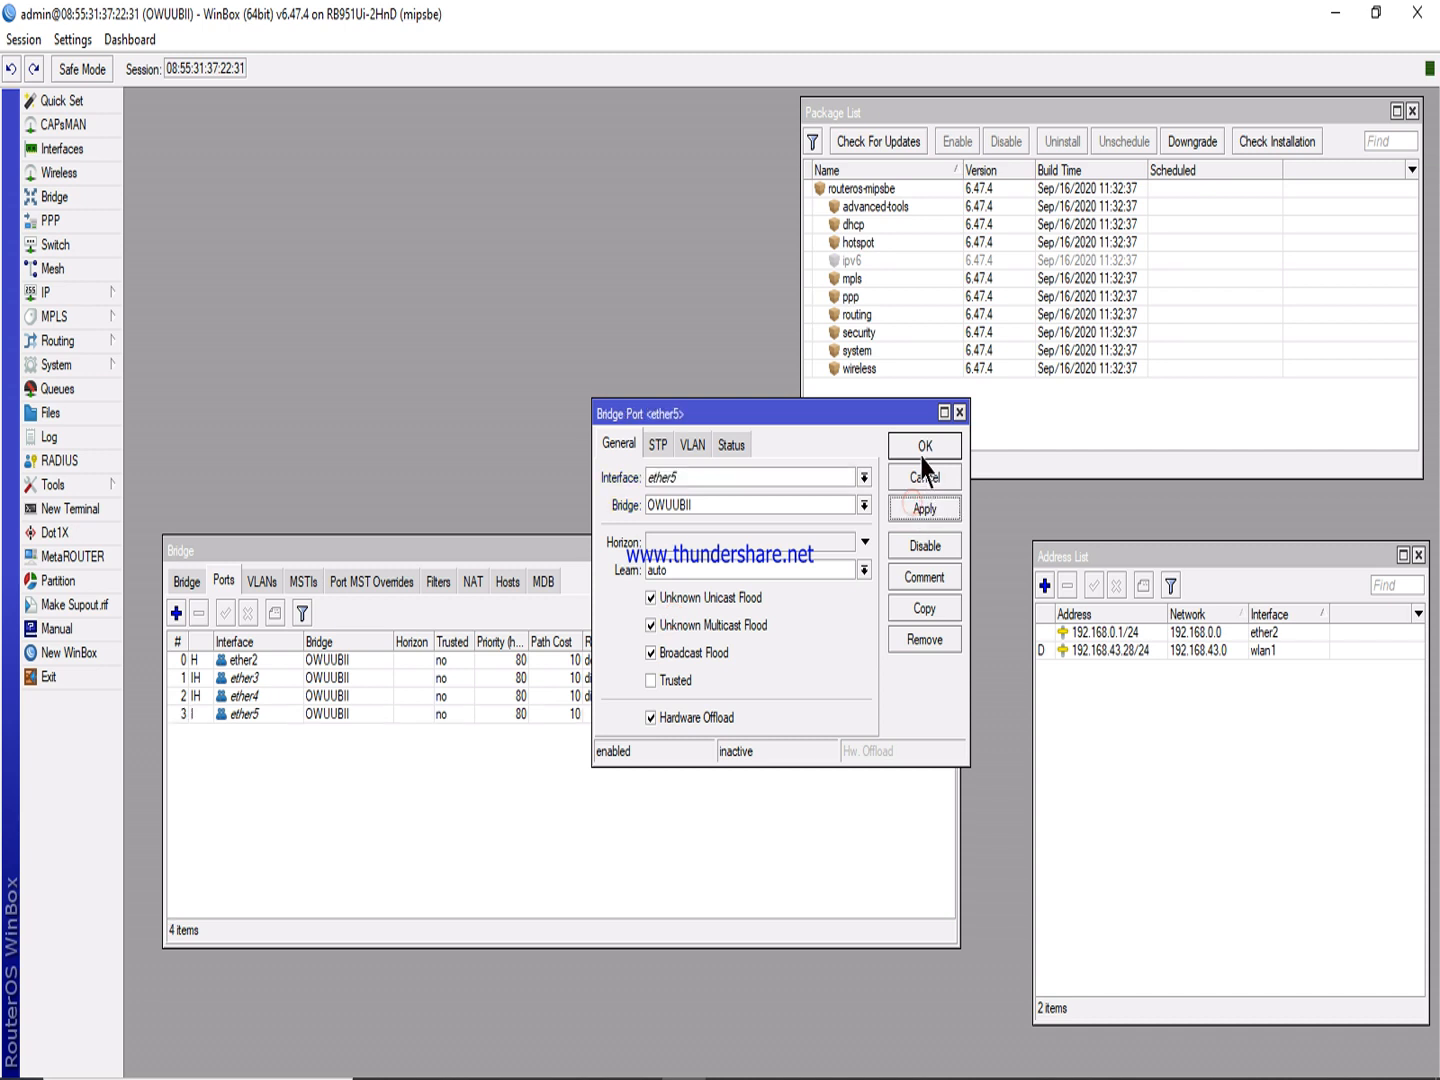
left_click(922, 456)
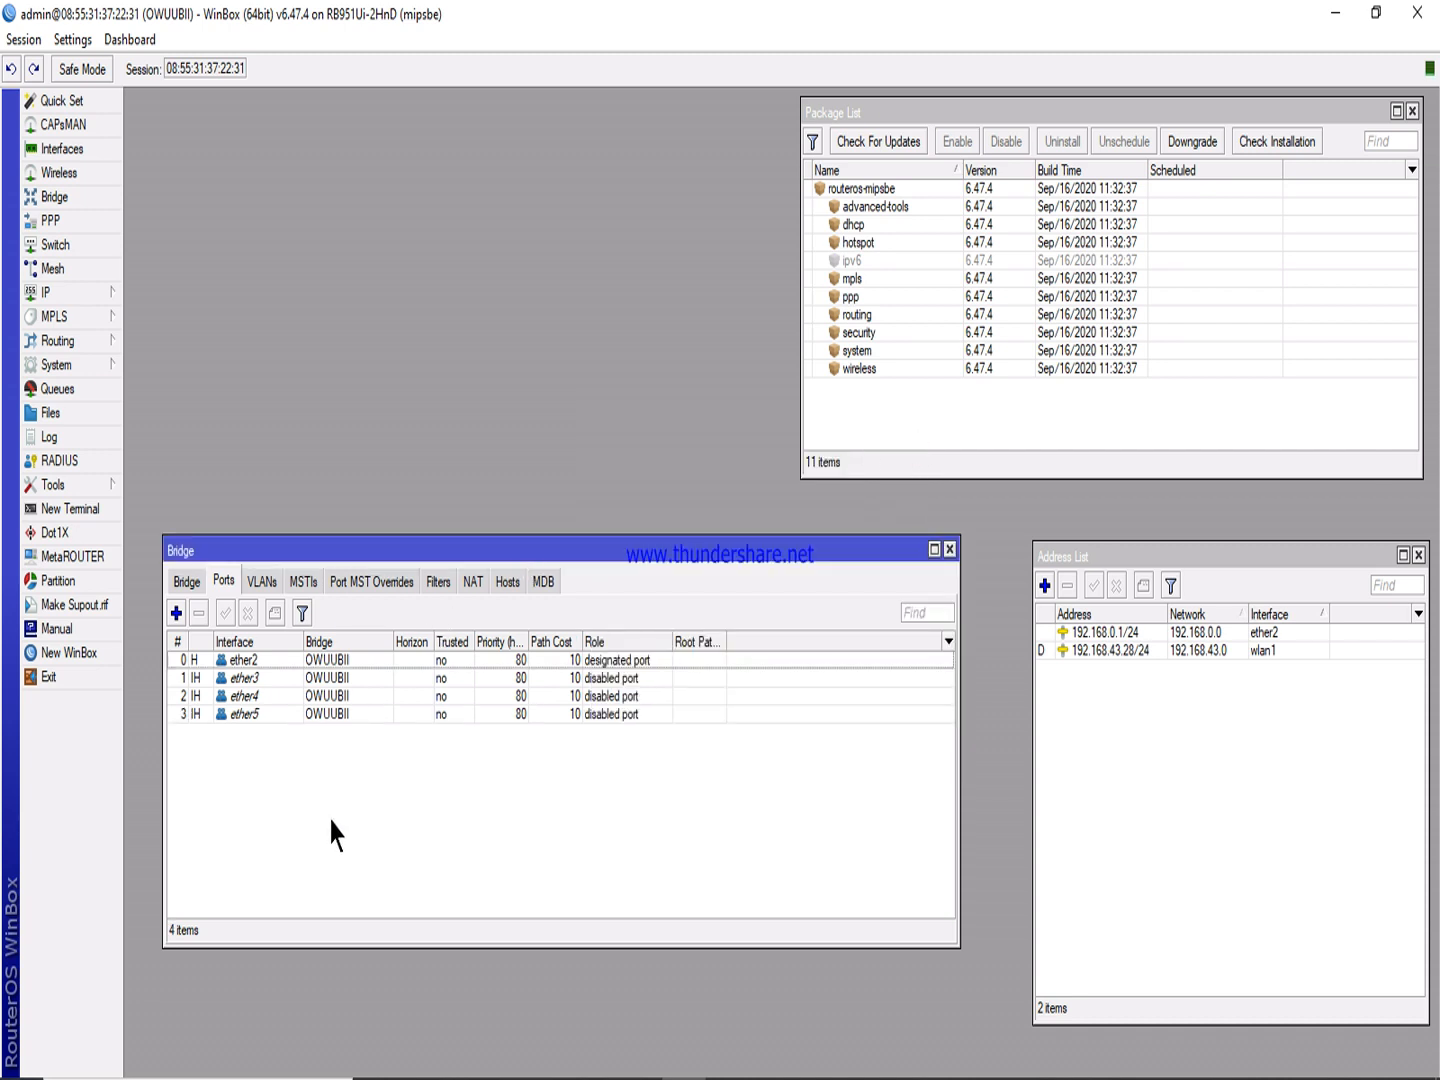
Discard the extra new bridge port, check the list of bridges, and close the Bridge window.
left_click(176, 612)
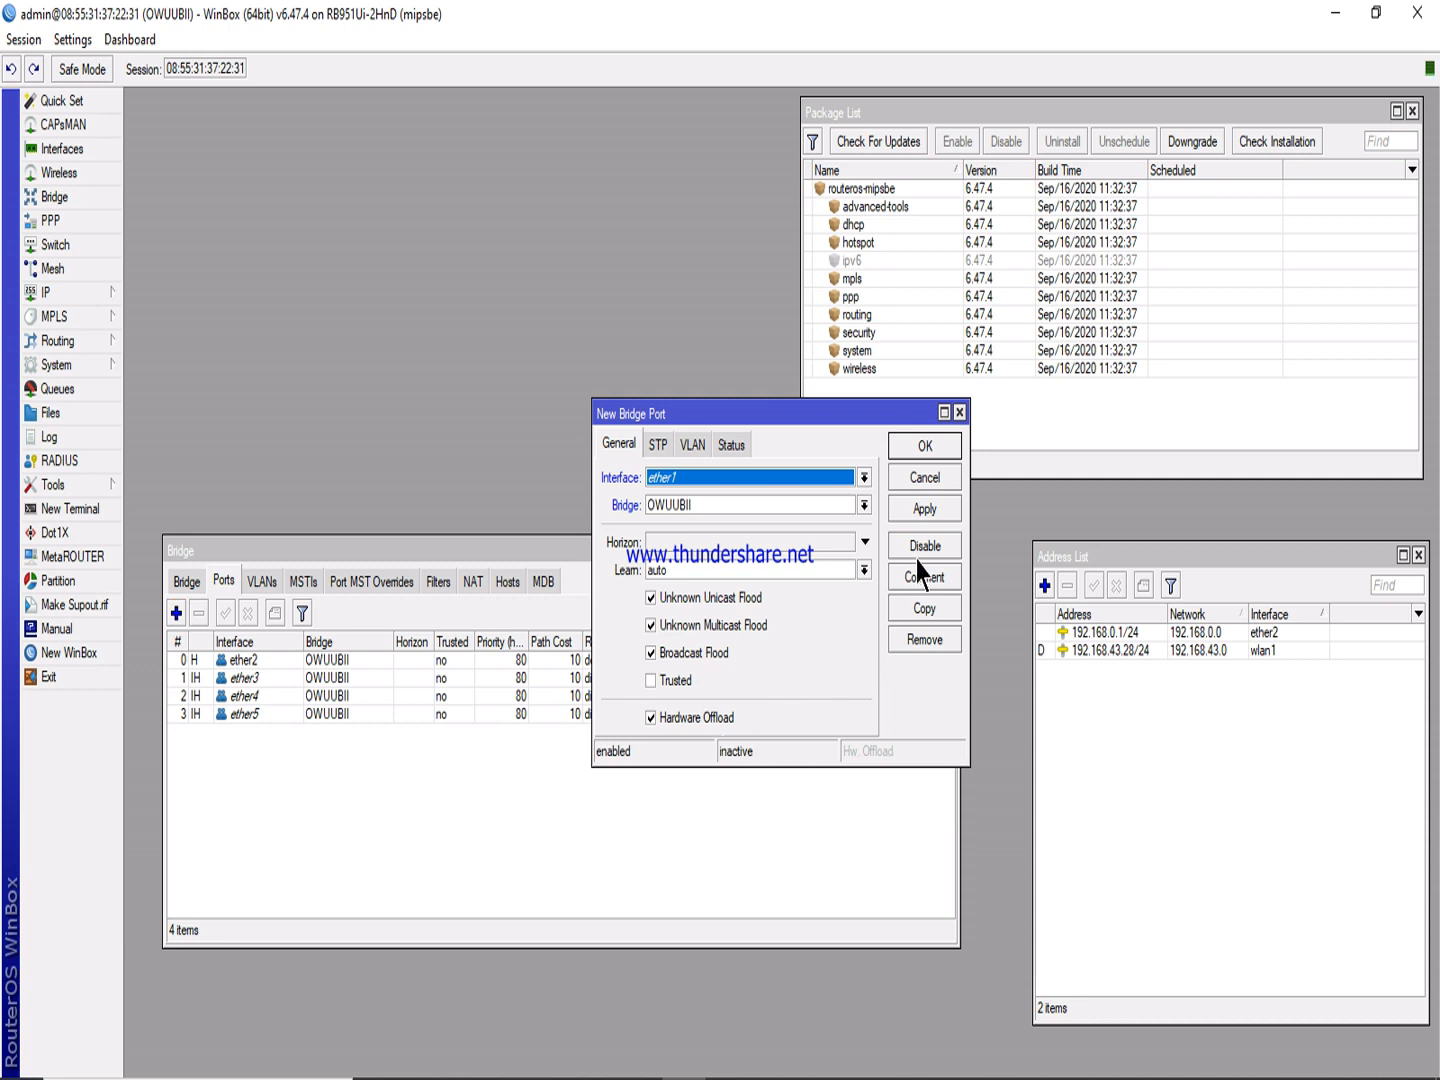
left_click(925, 477)
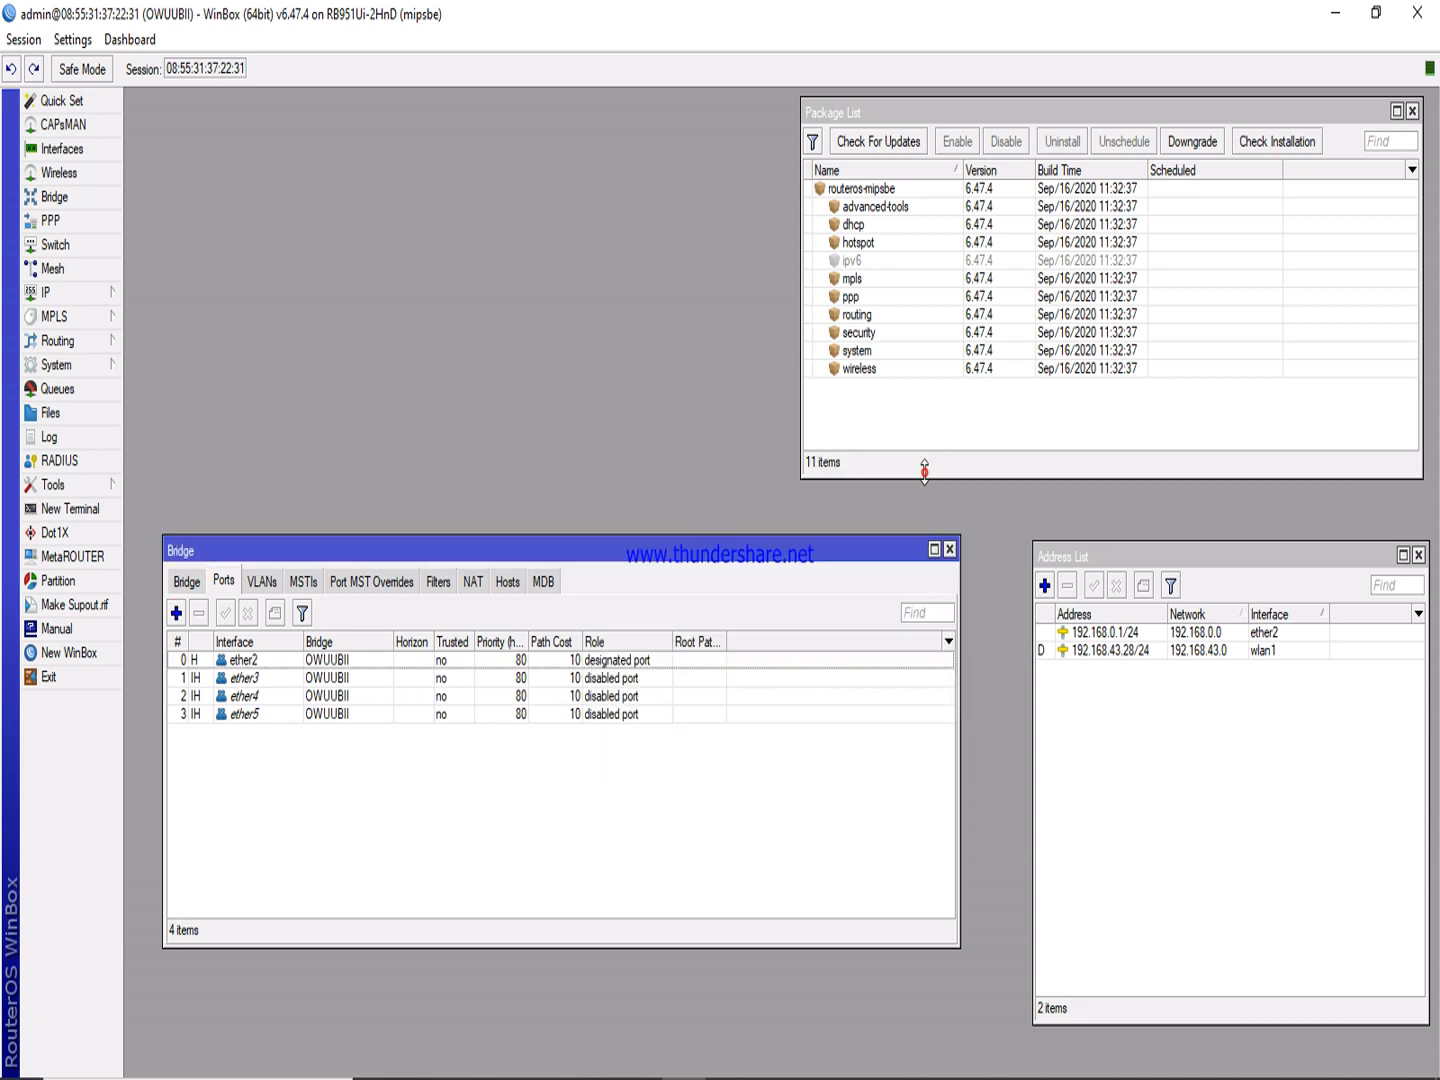
left_click(190, 583)
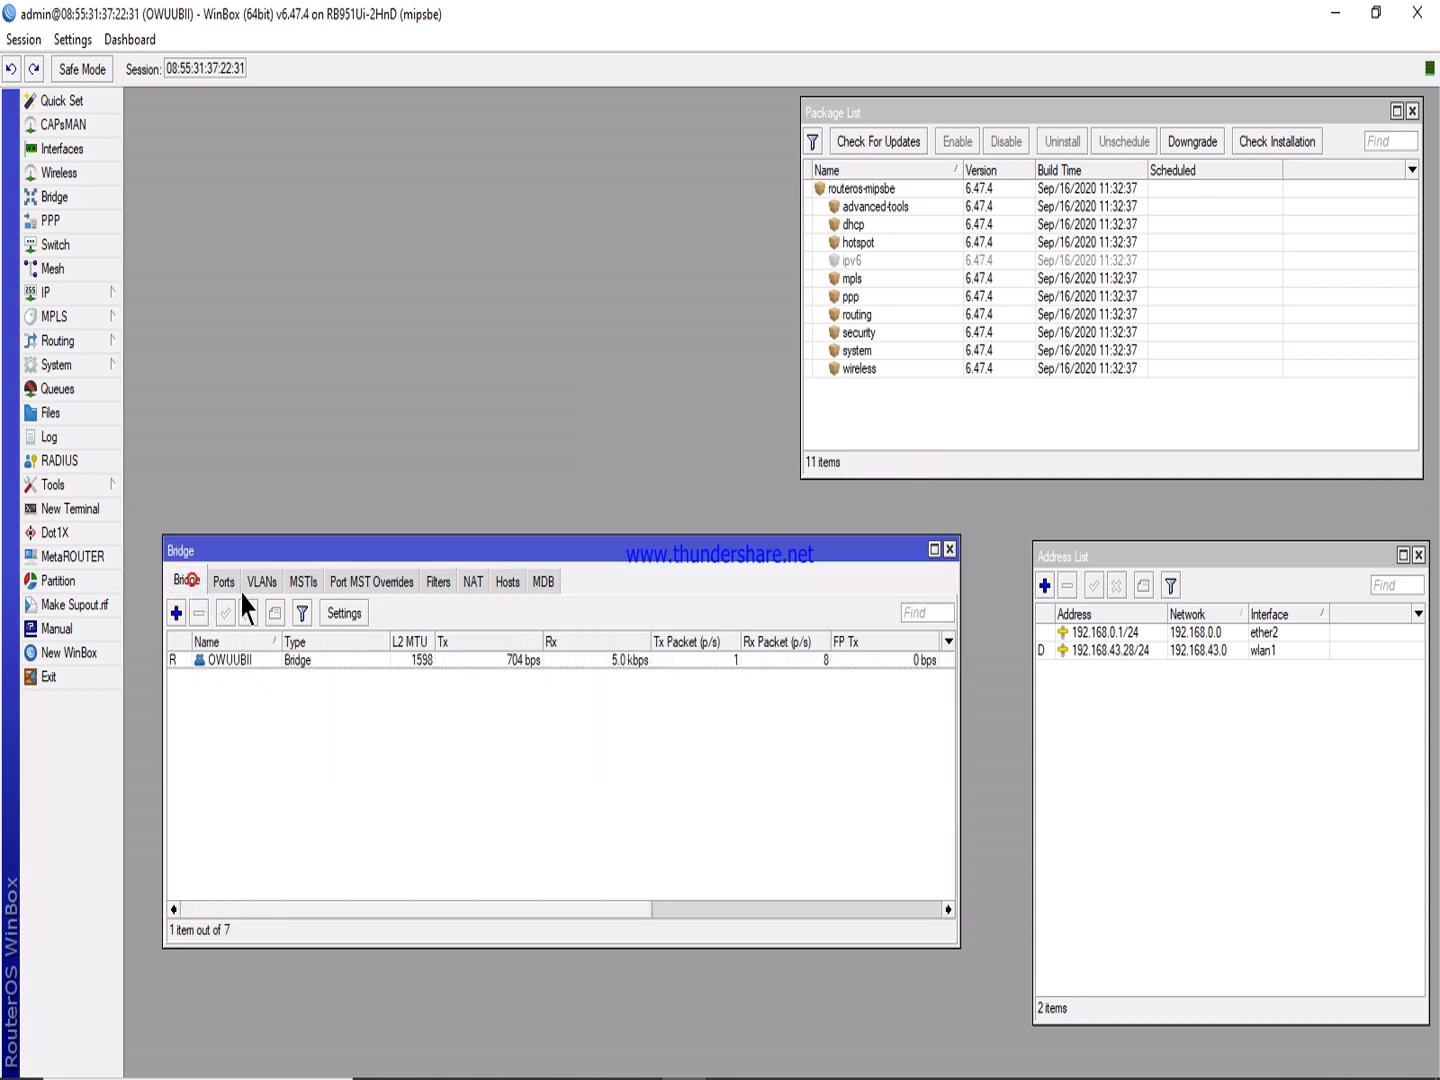
left_click(950, 549)
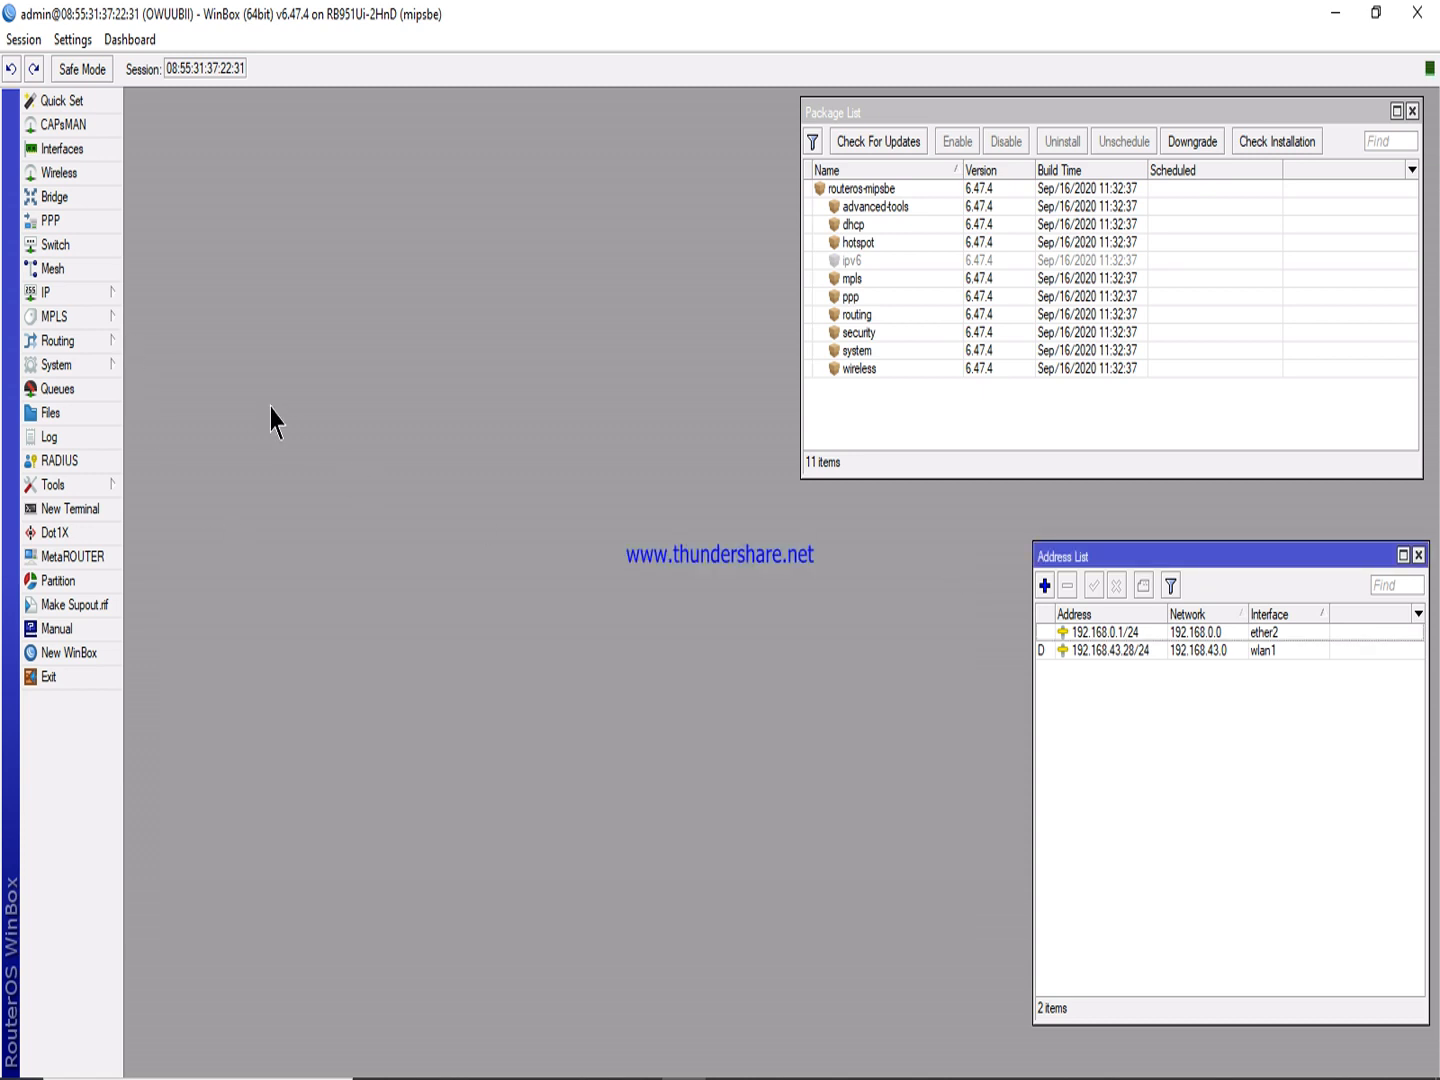
Set the interface of the 192.168.0.1/24 address to OWUUBII and save it.
double_click(1180, 633)
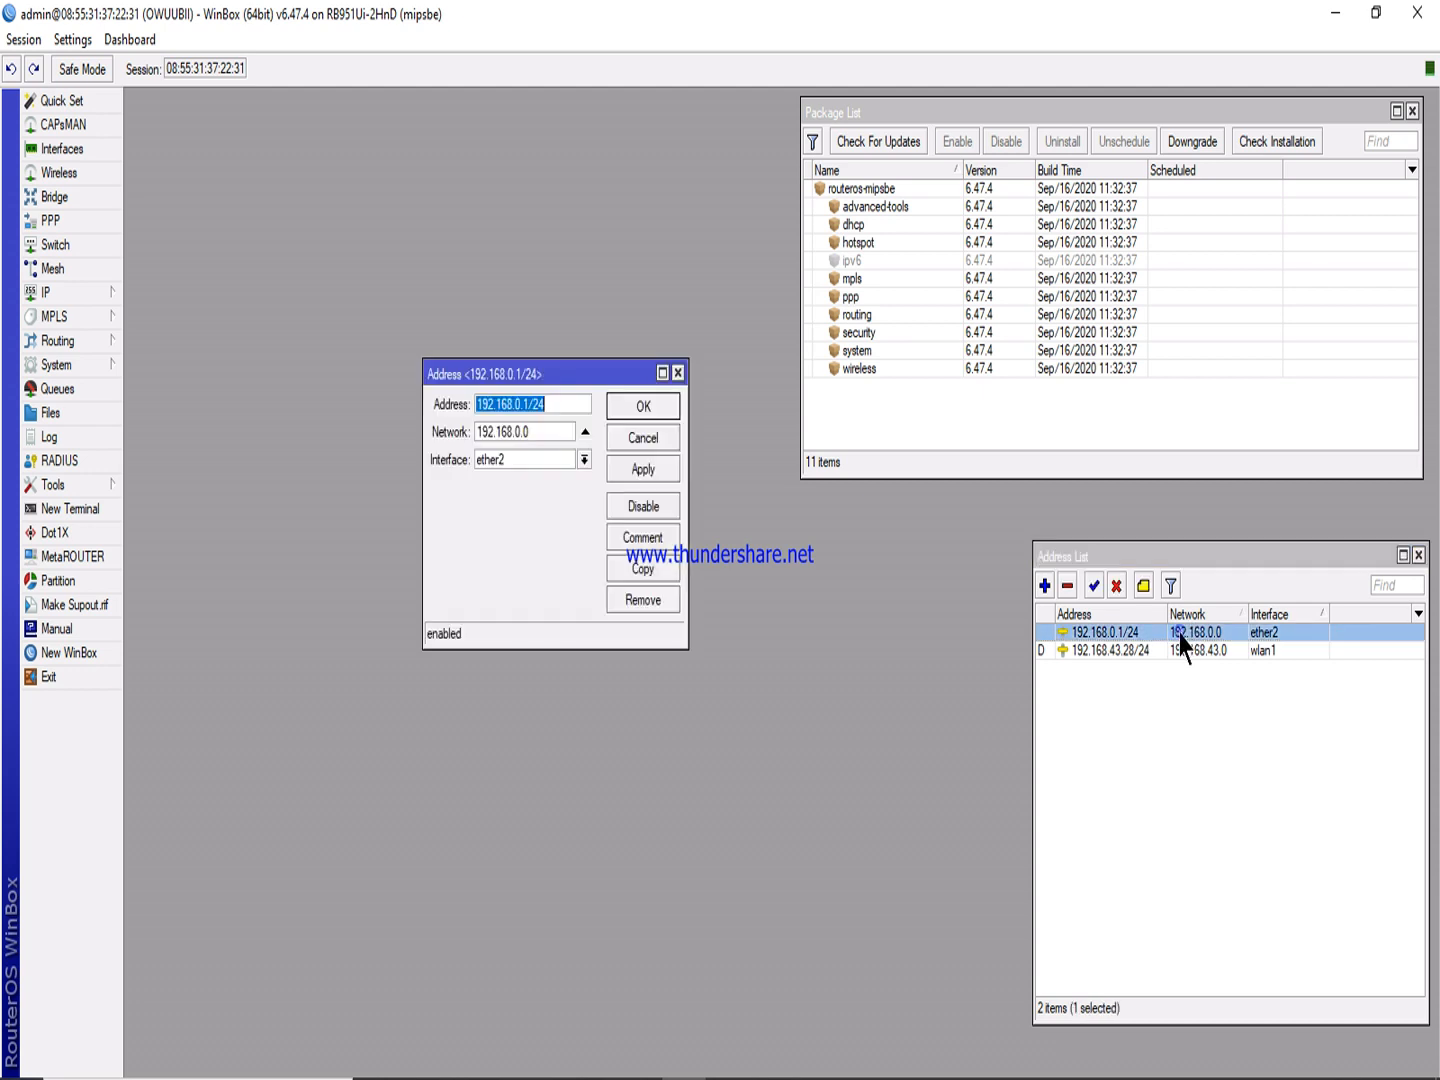
left_click(584, 464)
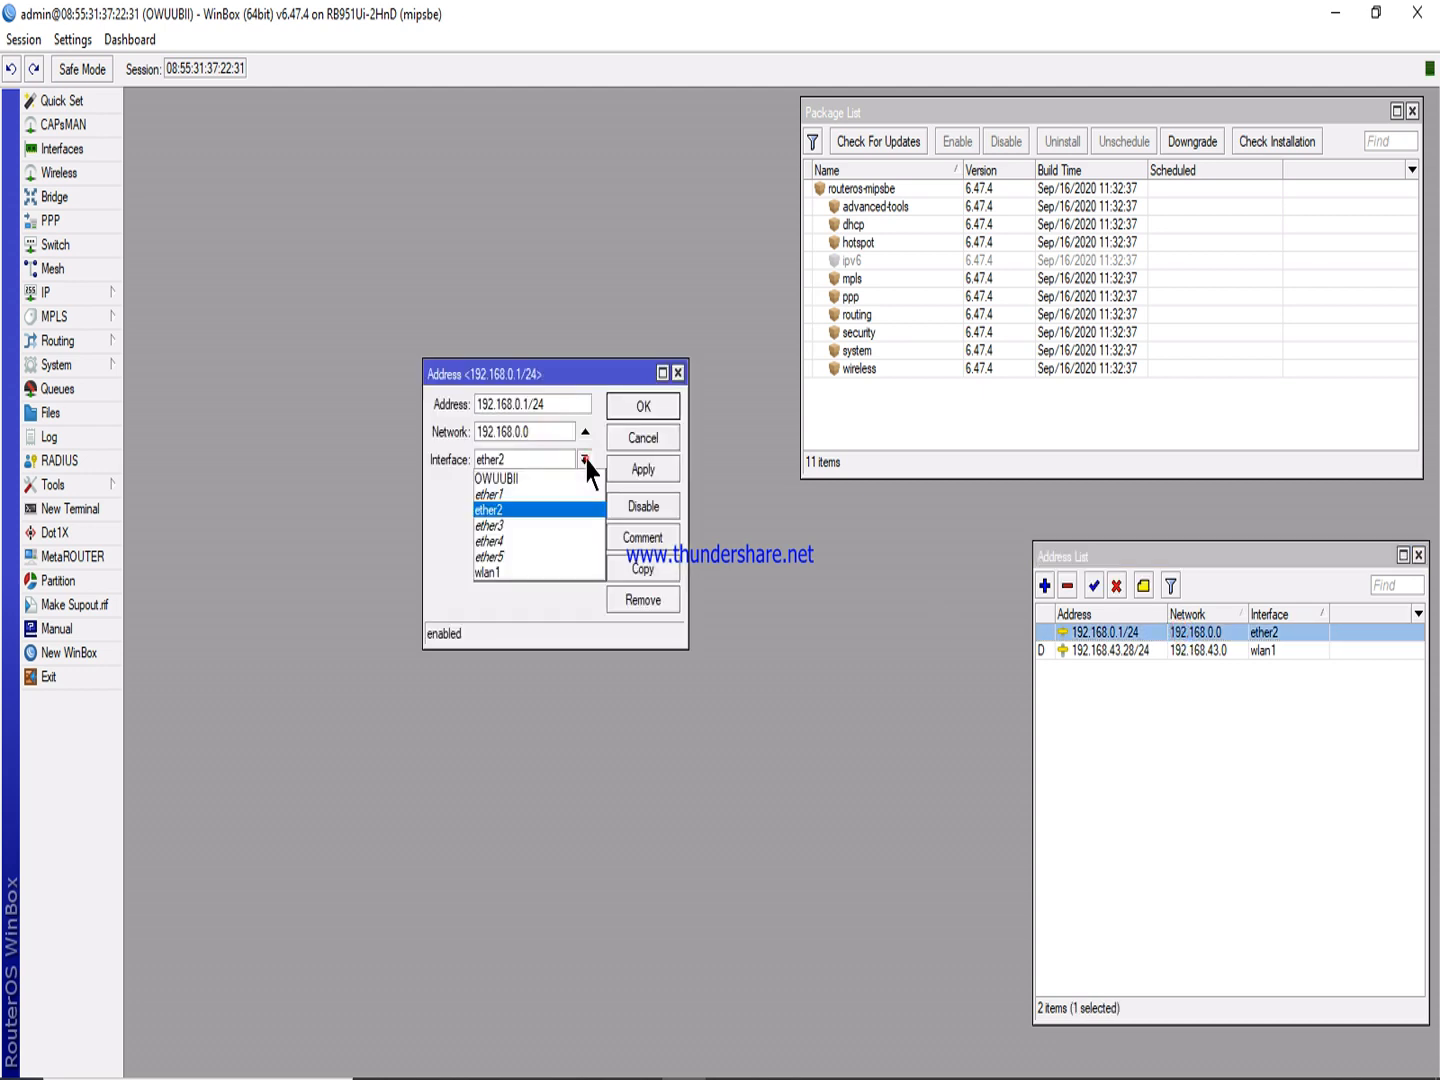
left_click(516, 476)
left_click(652, 467)
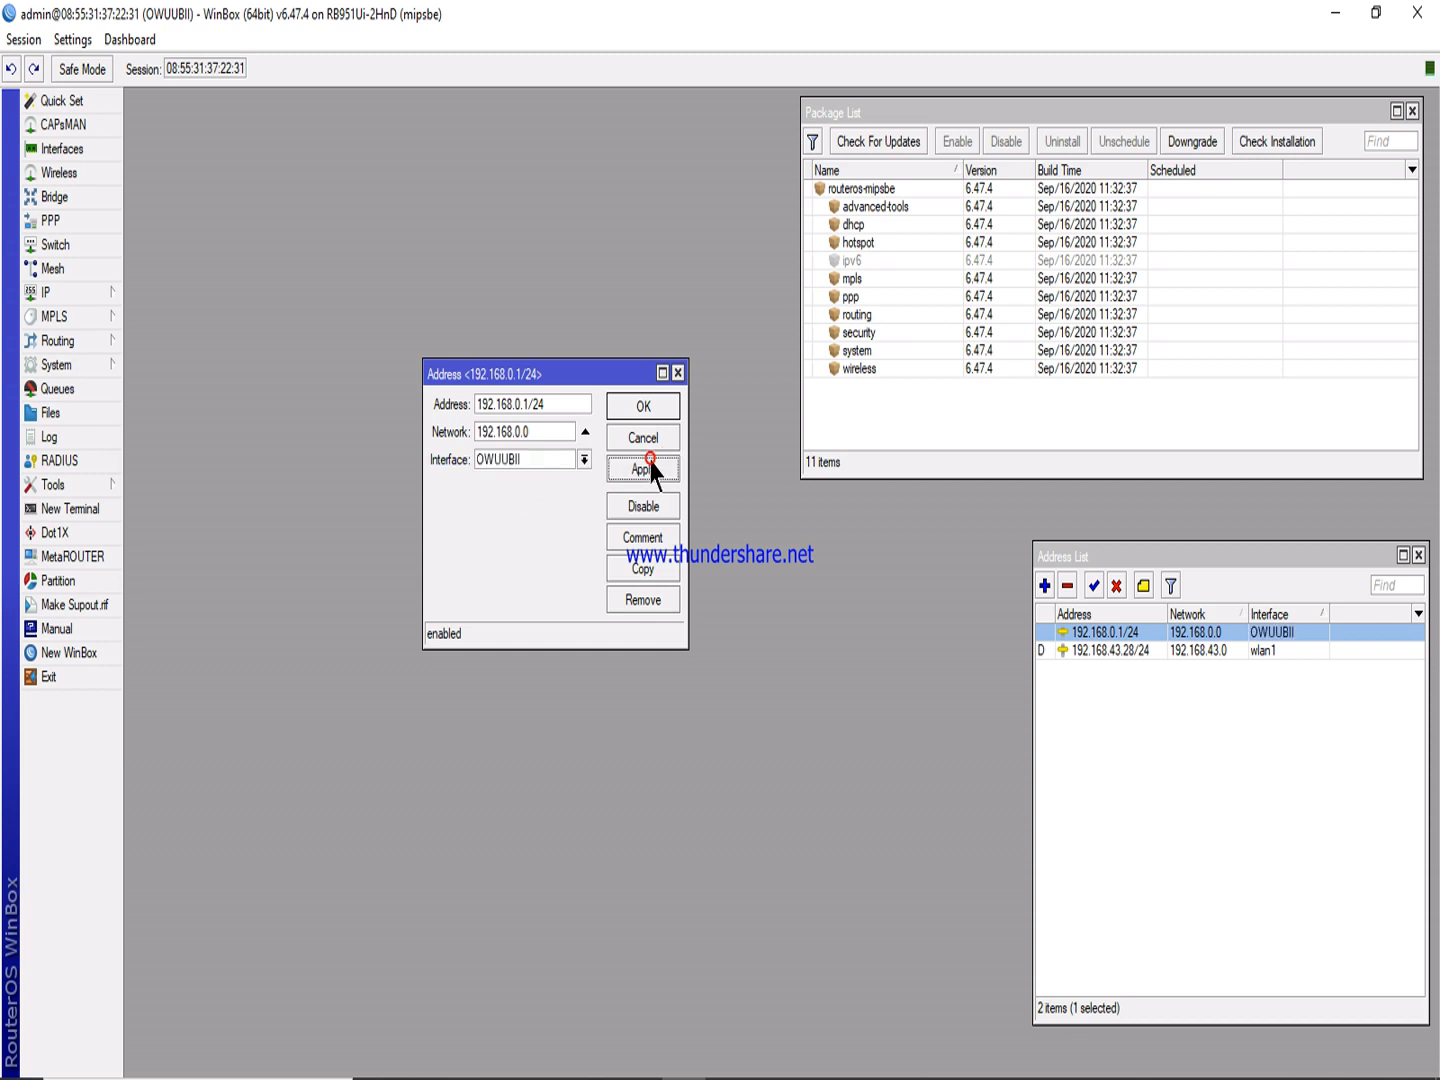
left_click(642, 406)
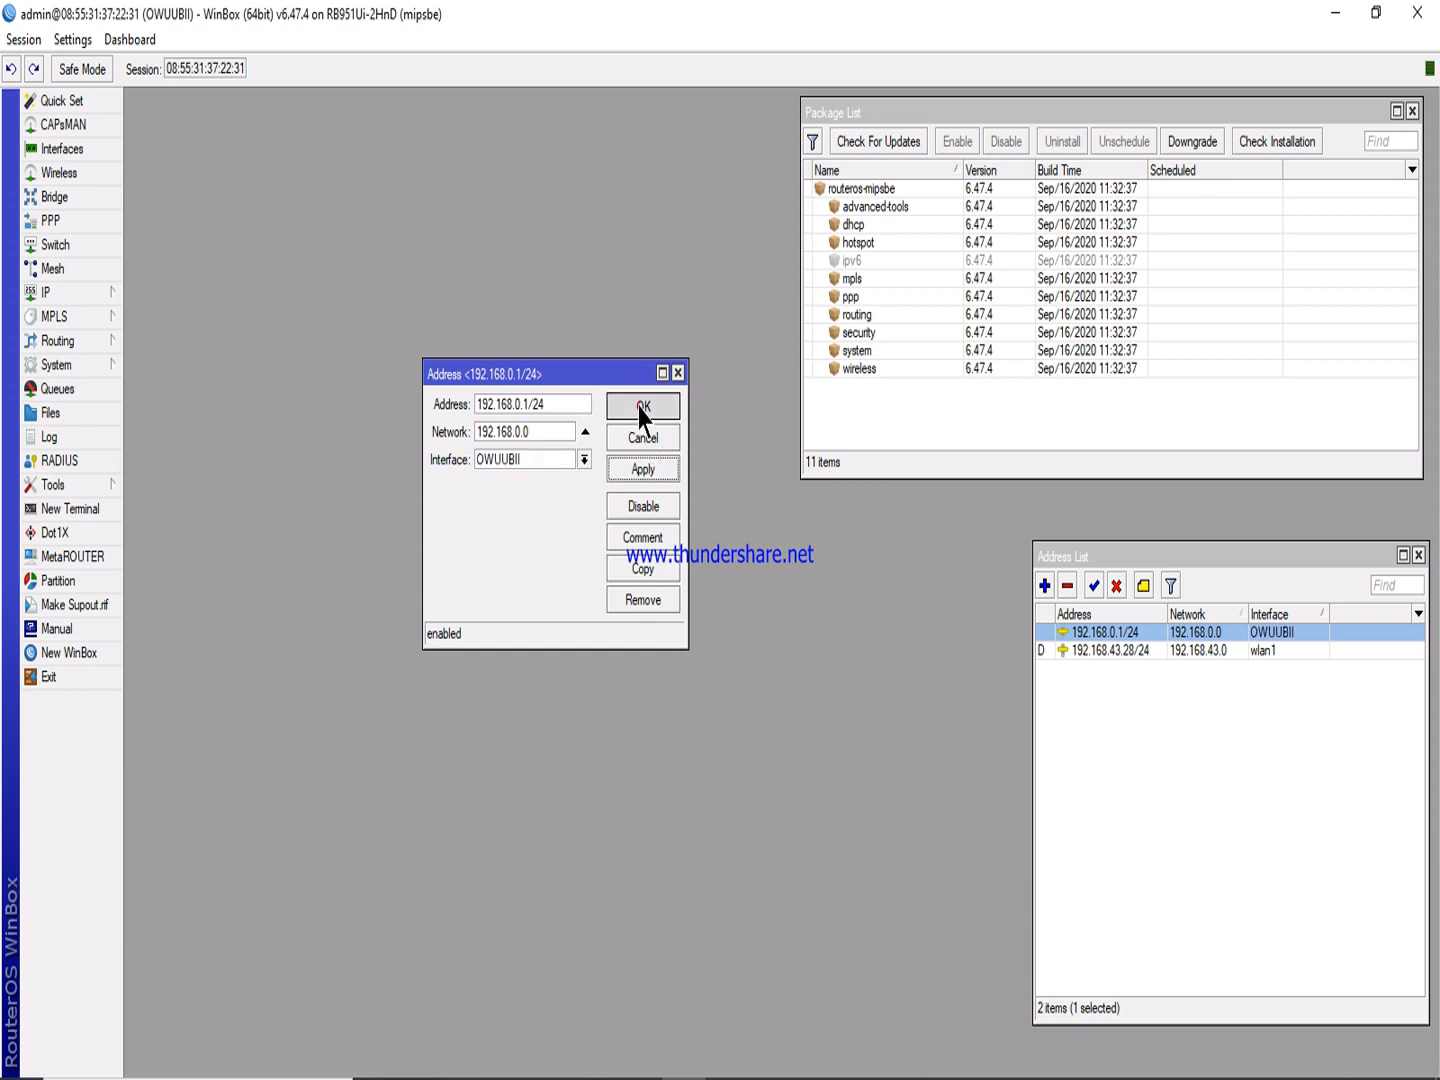
left_click(1073, 686)
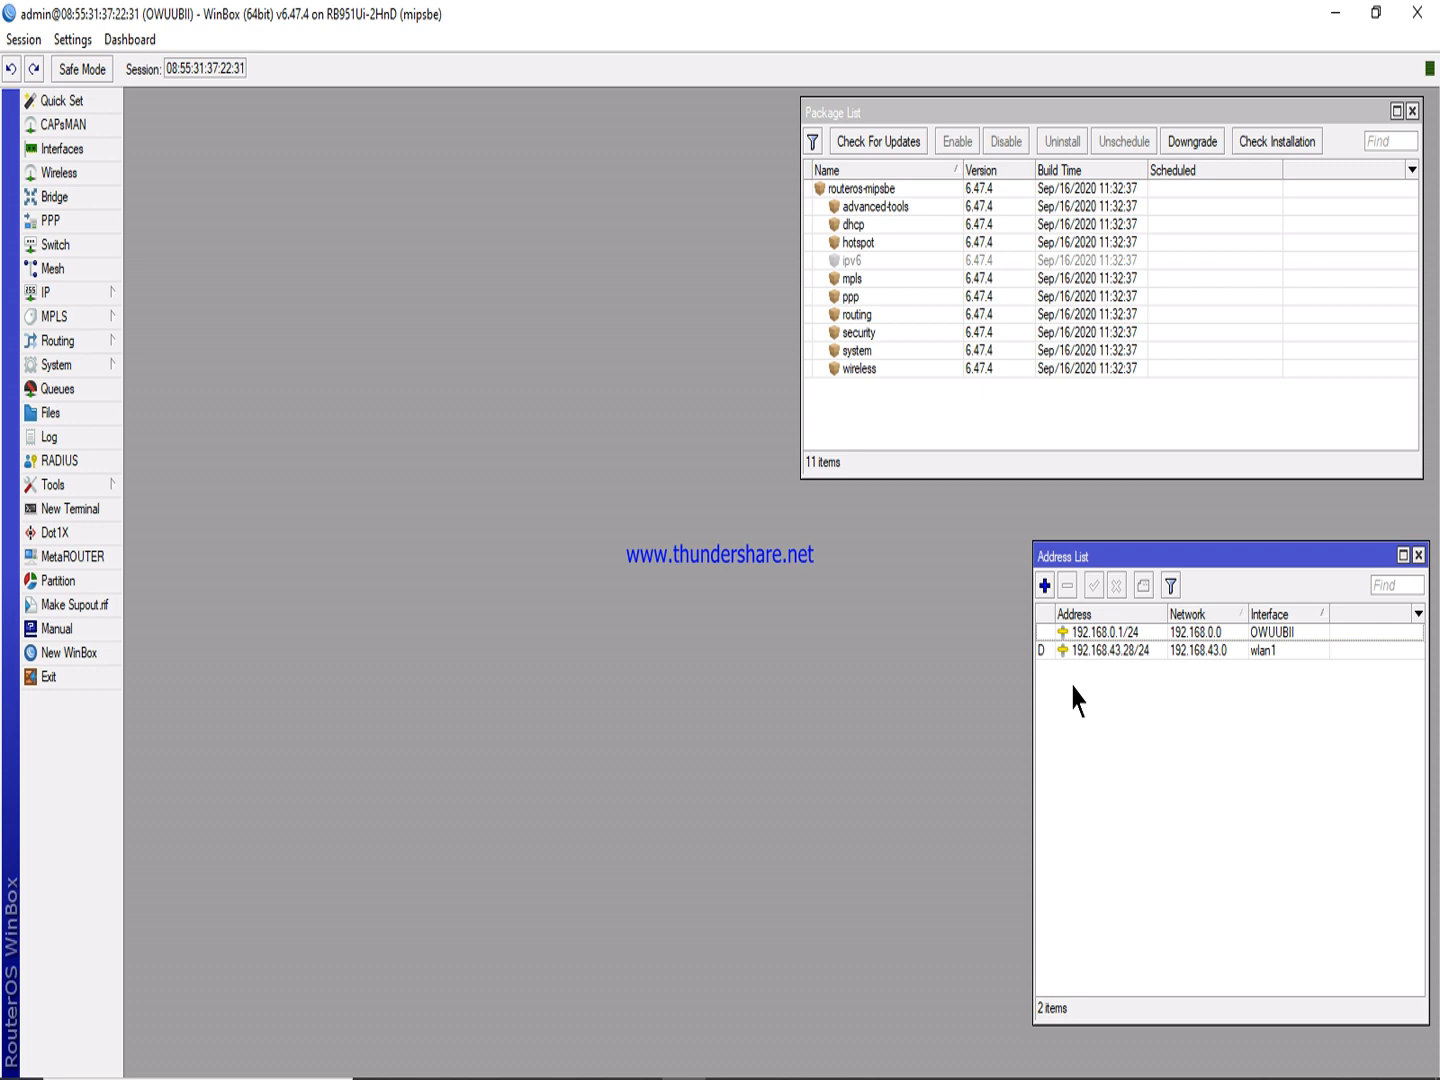
Review the address list and the interface list, examining the OWUUBII bridge, the Ethernet ports and wlan1.
left_click(1137, 615)
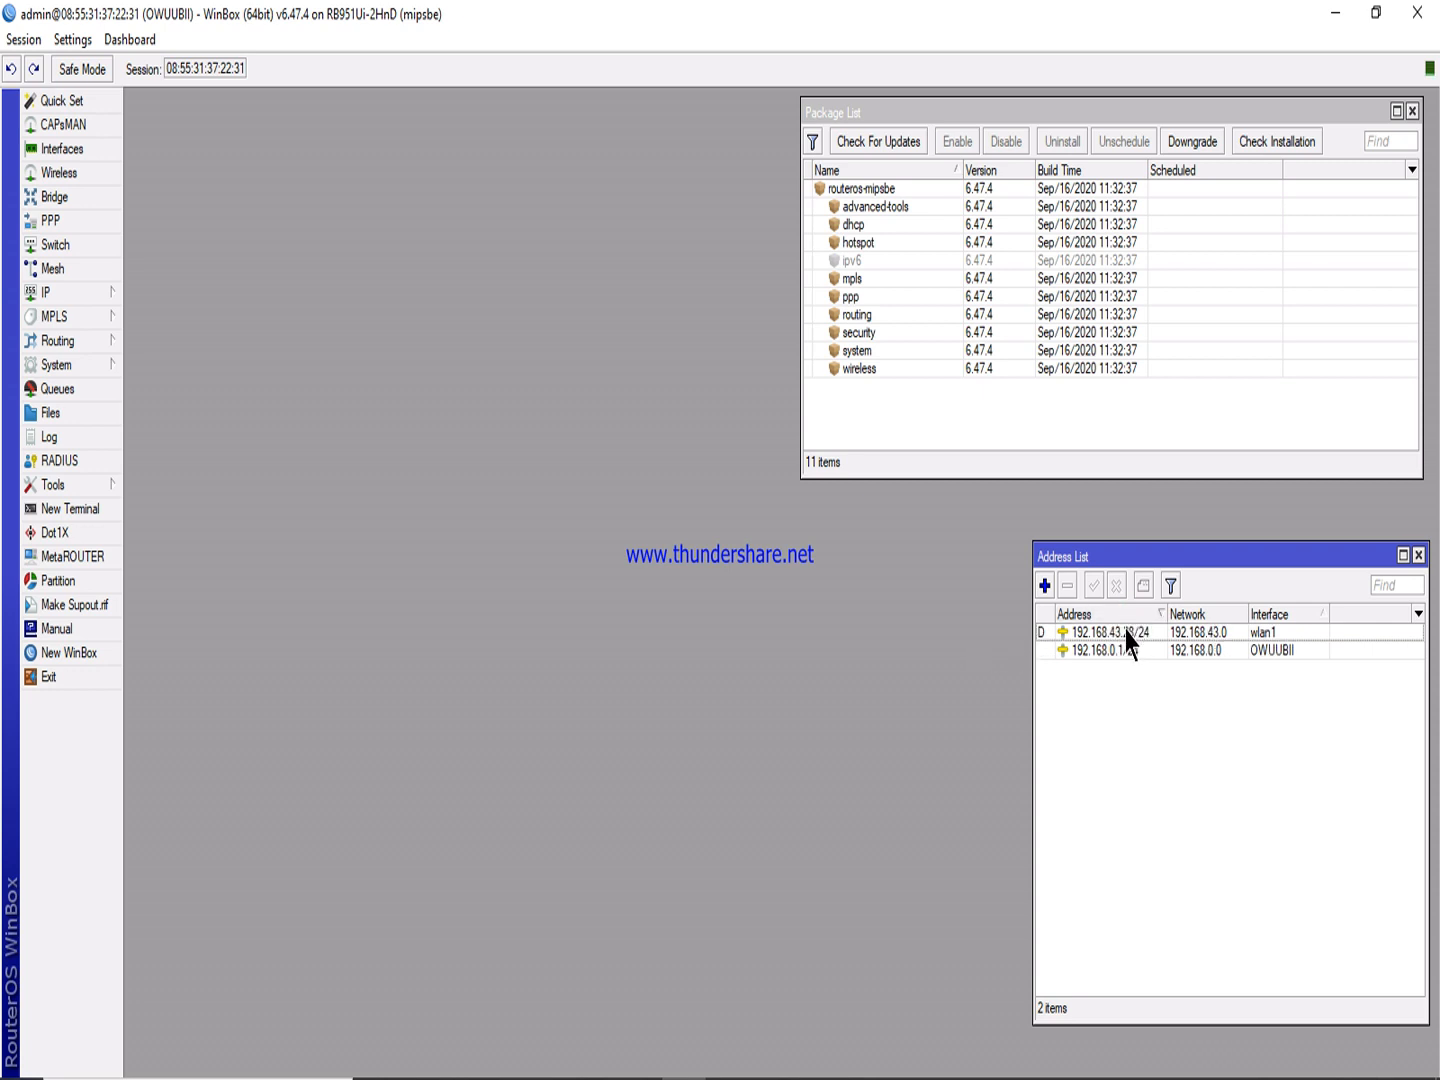
left_click(1123, 616)
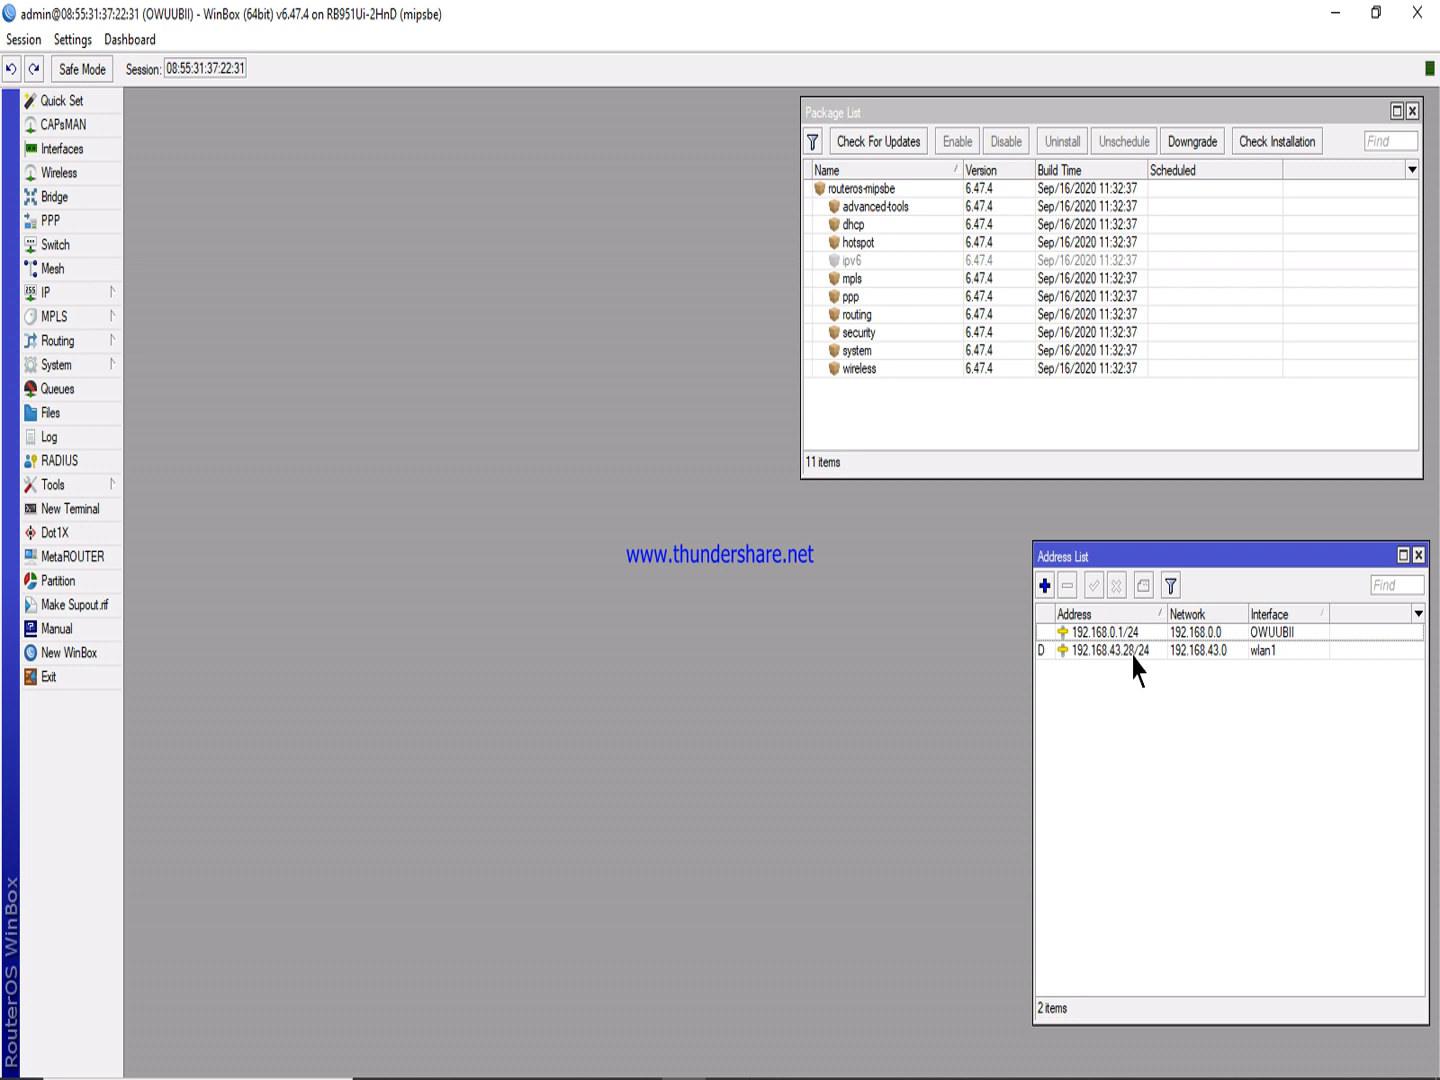
mouse_move(1134, 668)
left_click(62, 148)
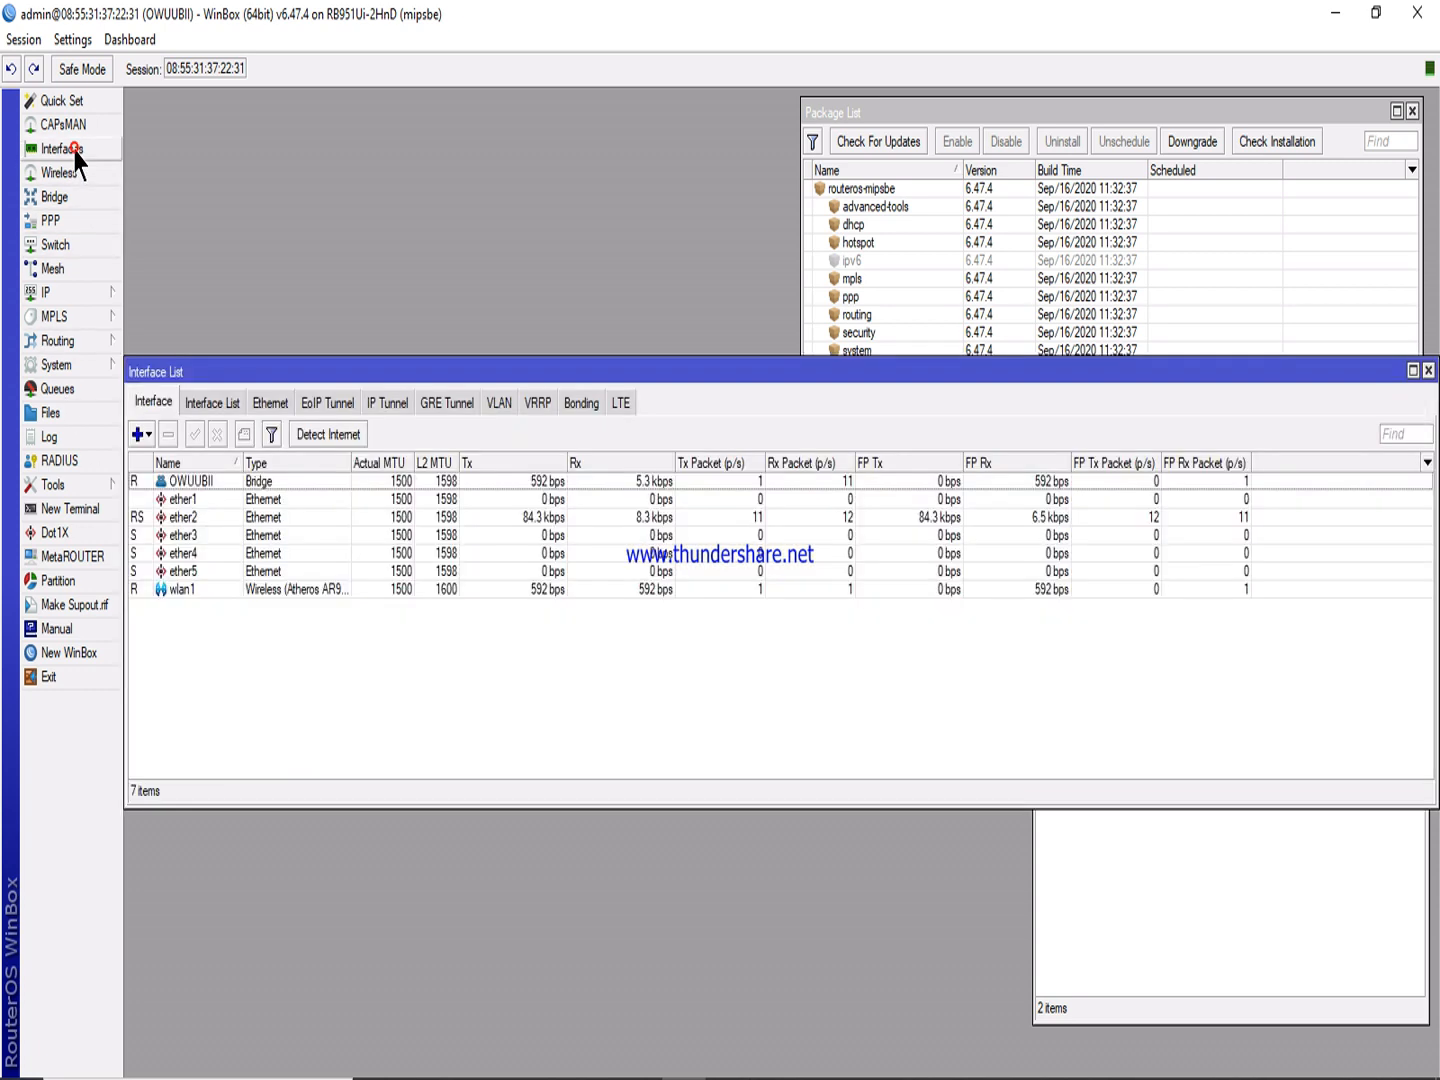
left_click_drag(1434, 511, 694, 512)
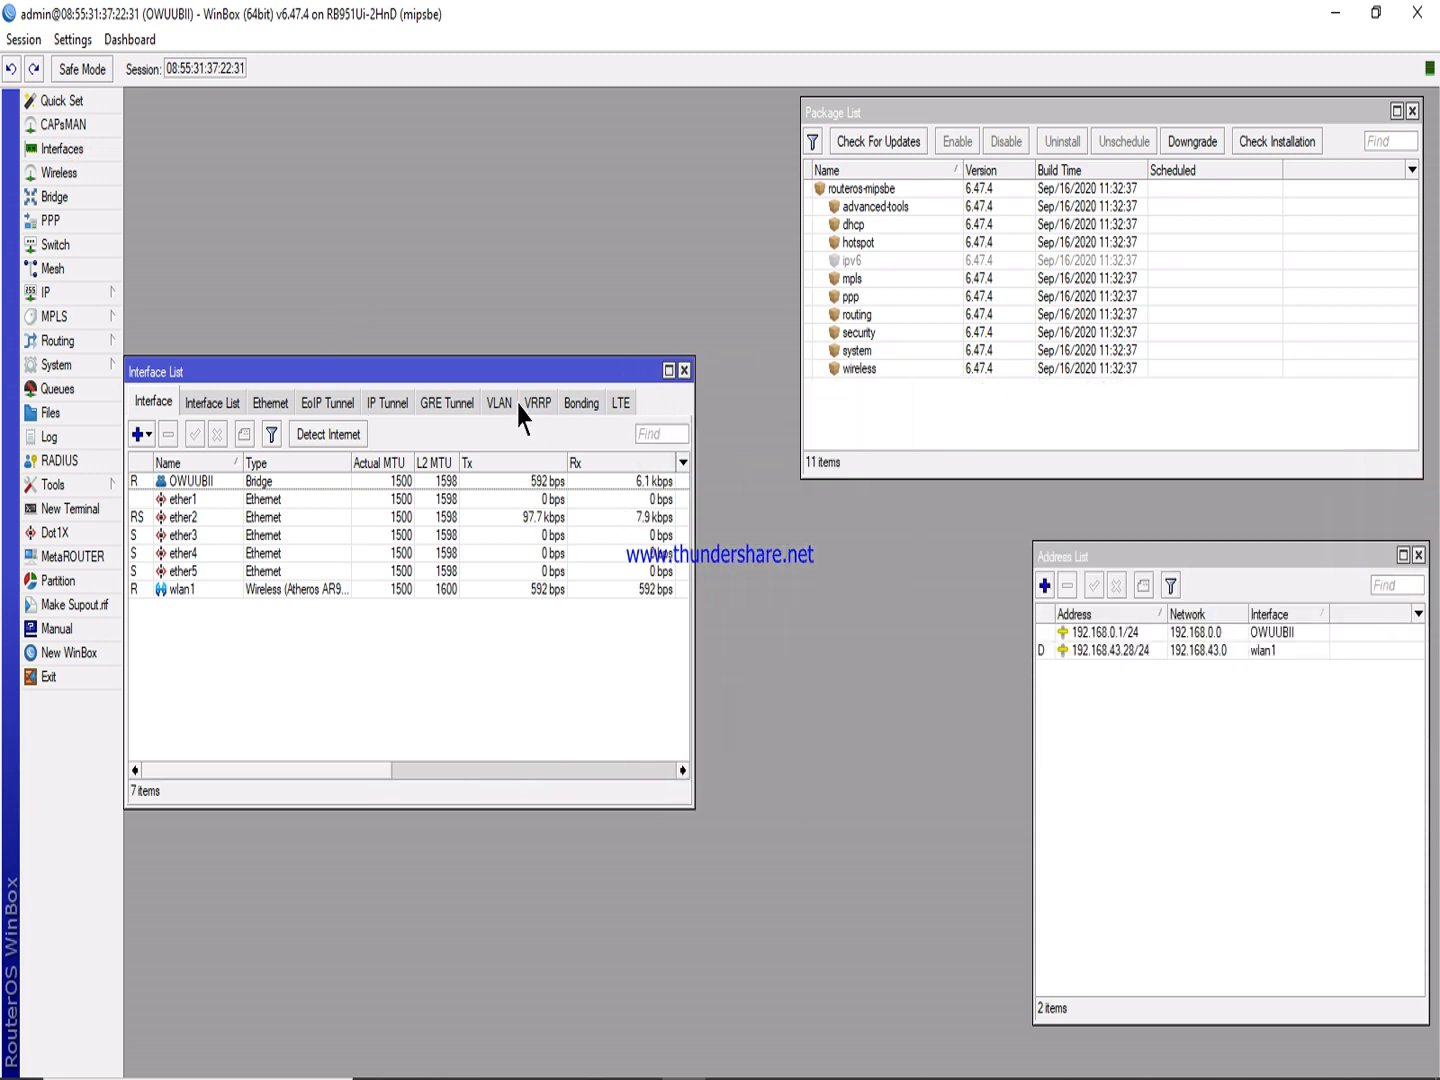
left_click_drag(498, 380, 574, 385)
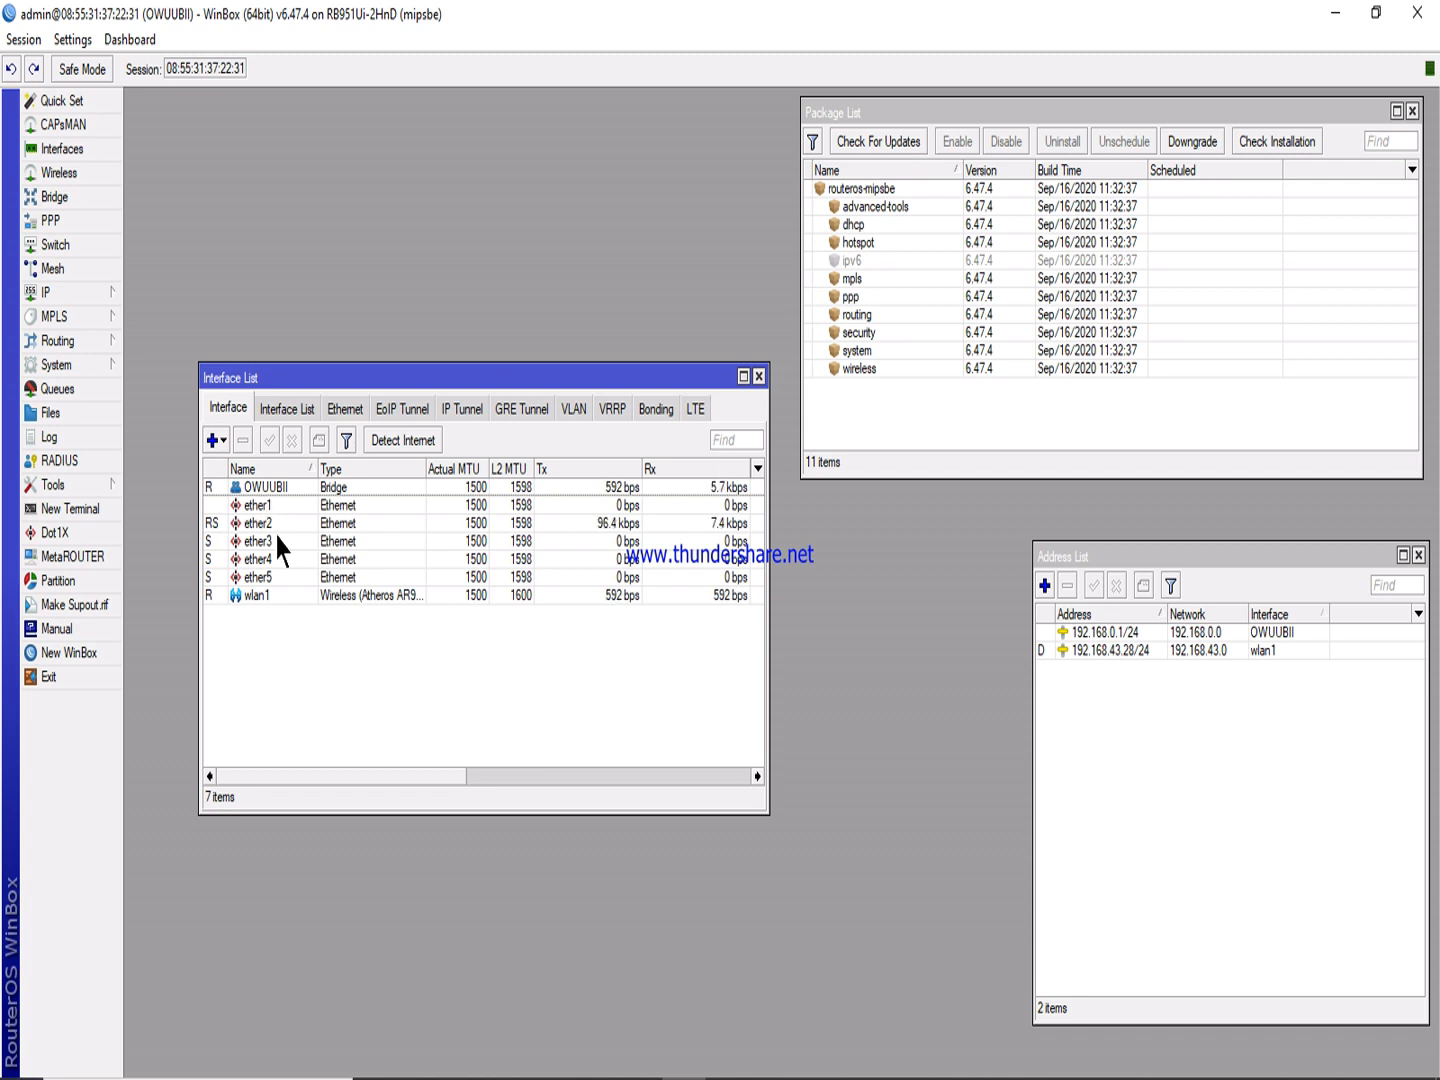
left_click(257, 594)
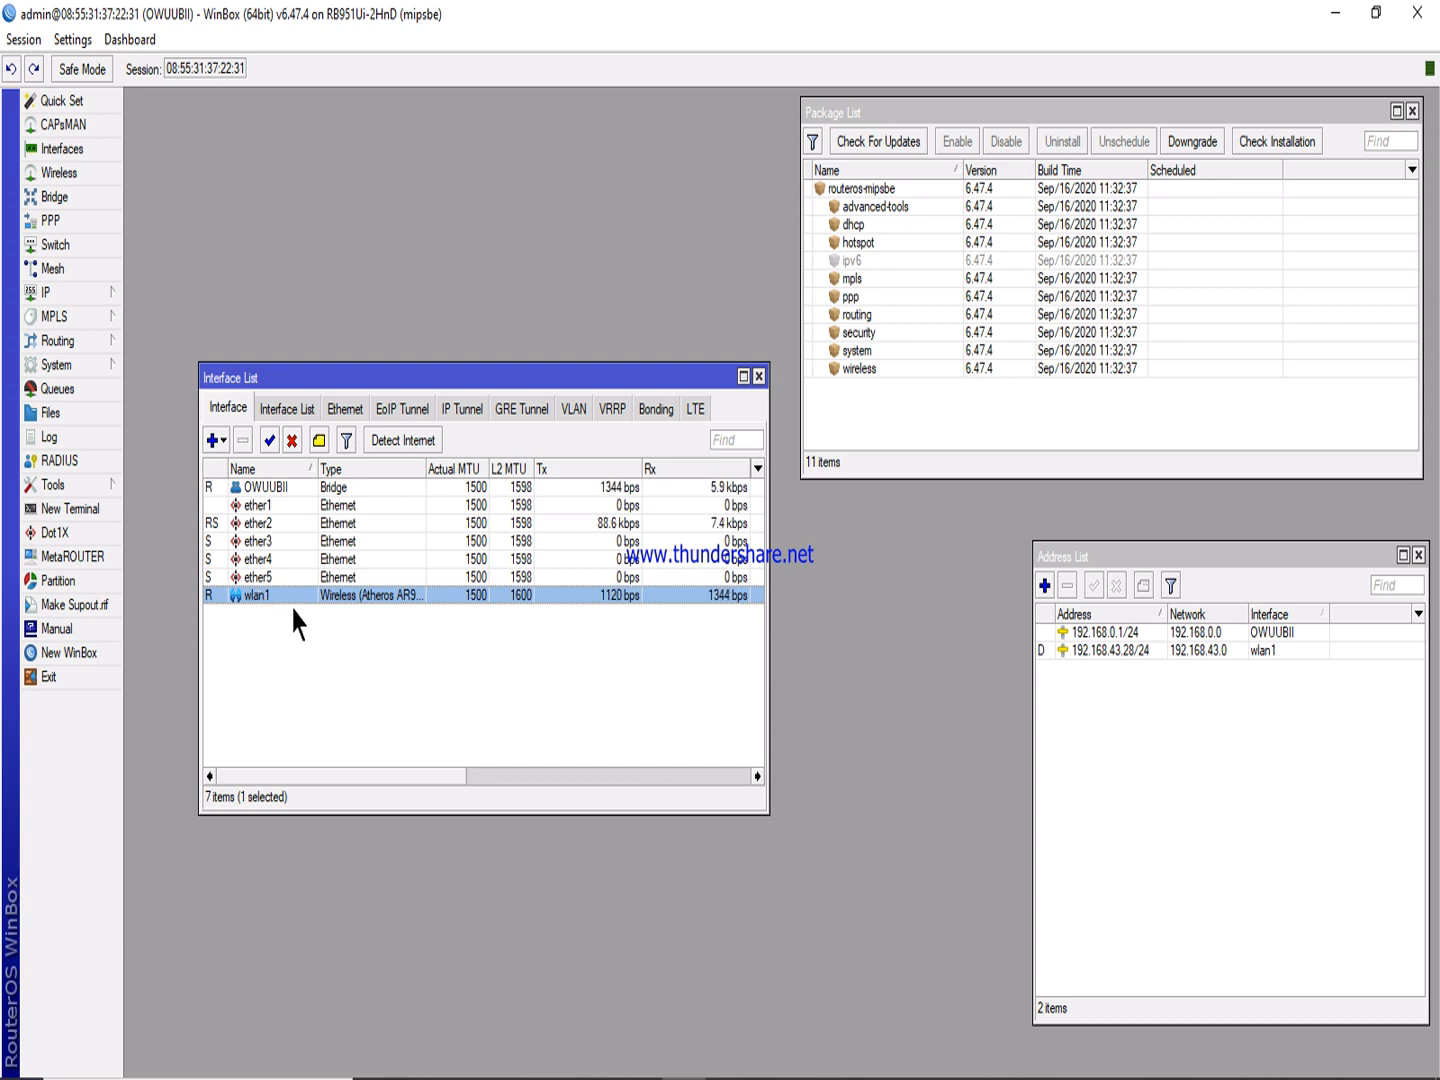
left_click(266, 506)
left_click(265, 524)
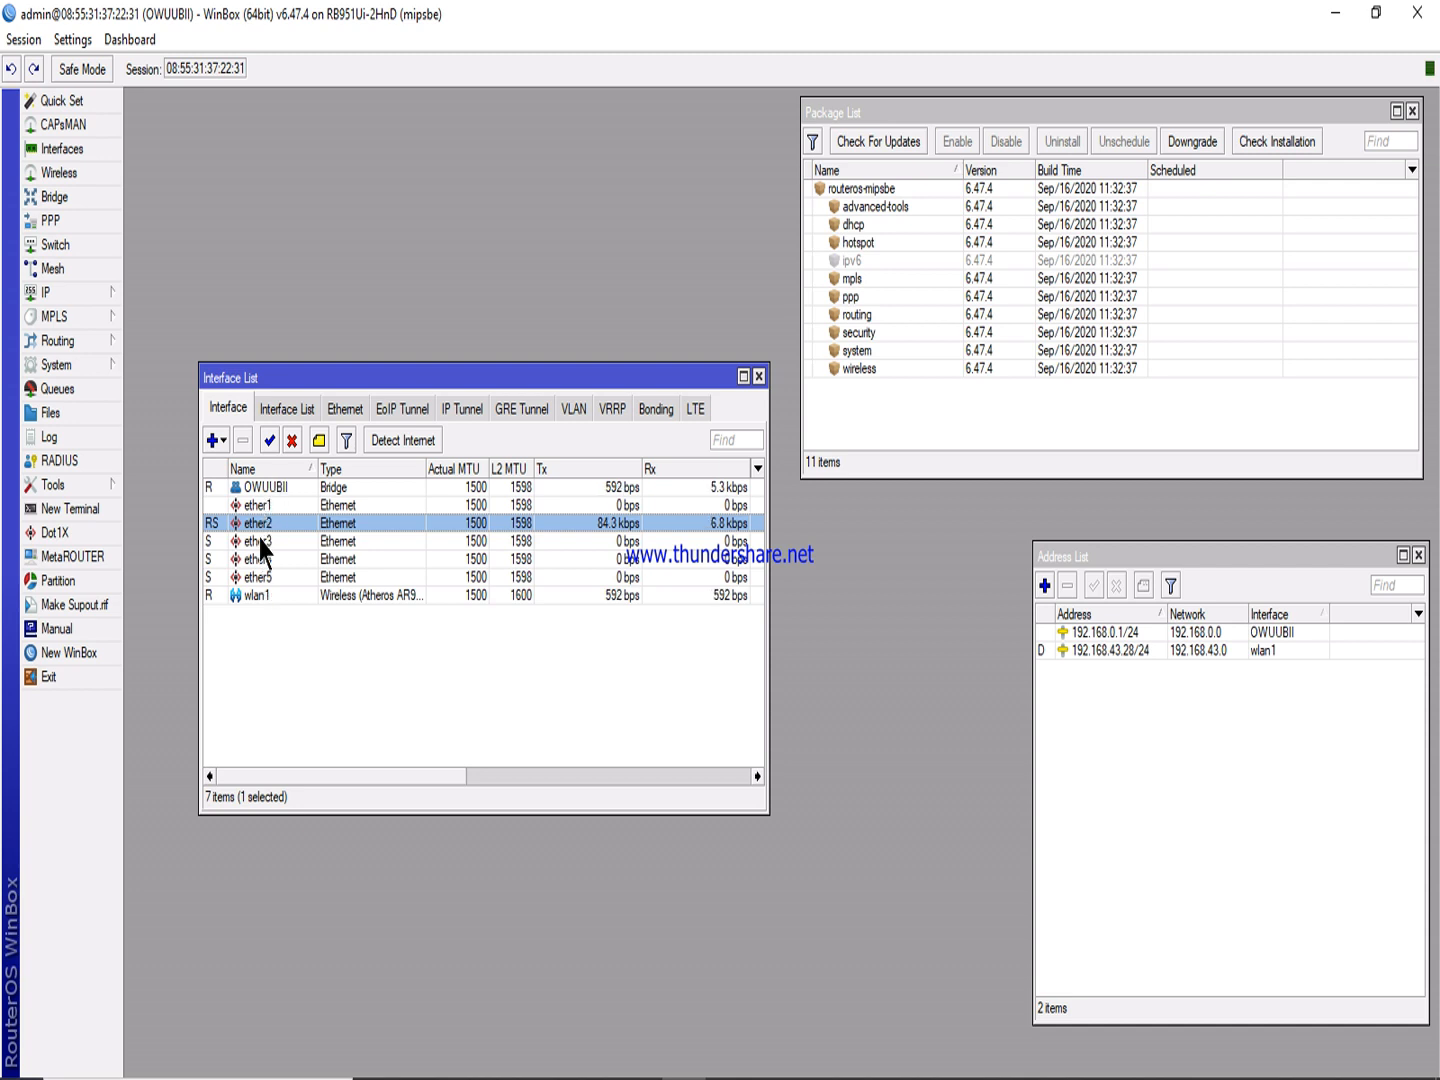
left_click(265, 544)
left_click(268, 558)
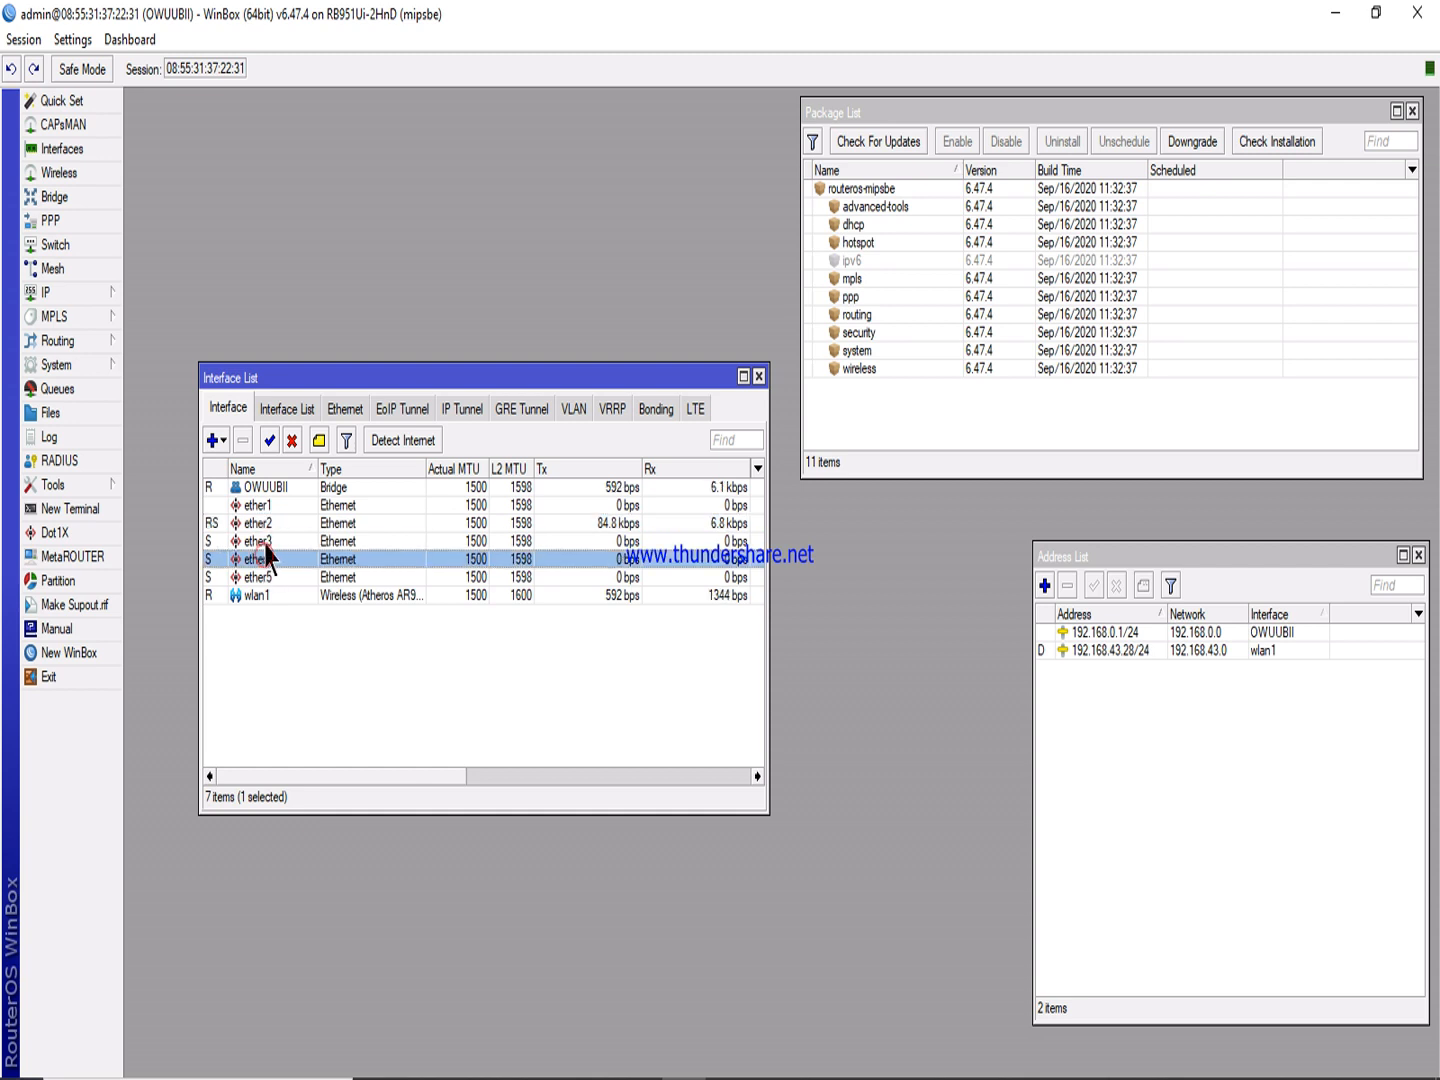
left_click(272, 491)
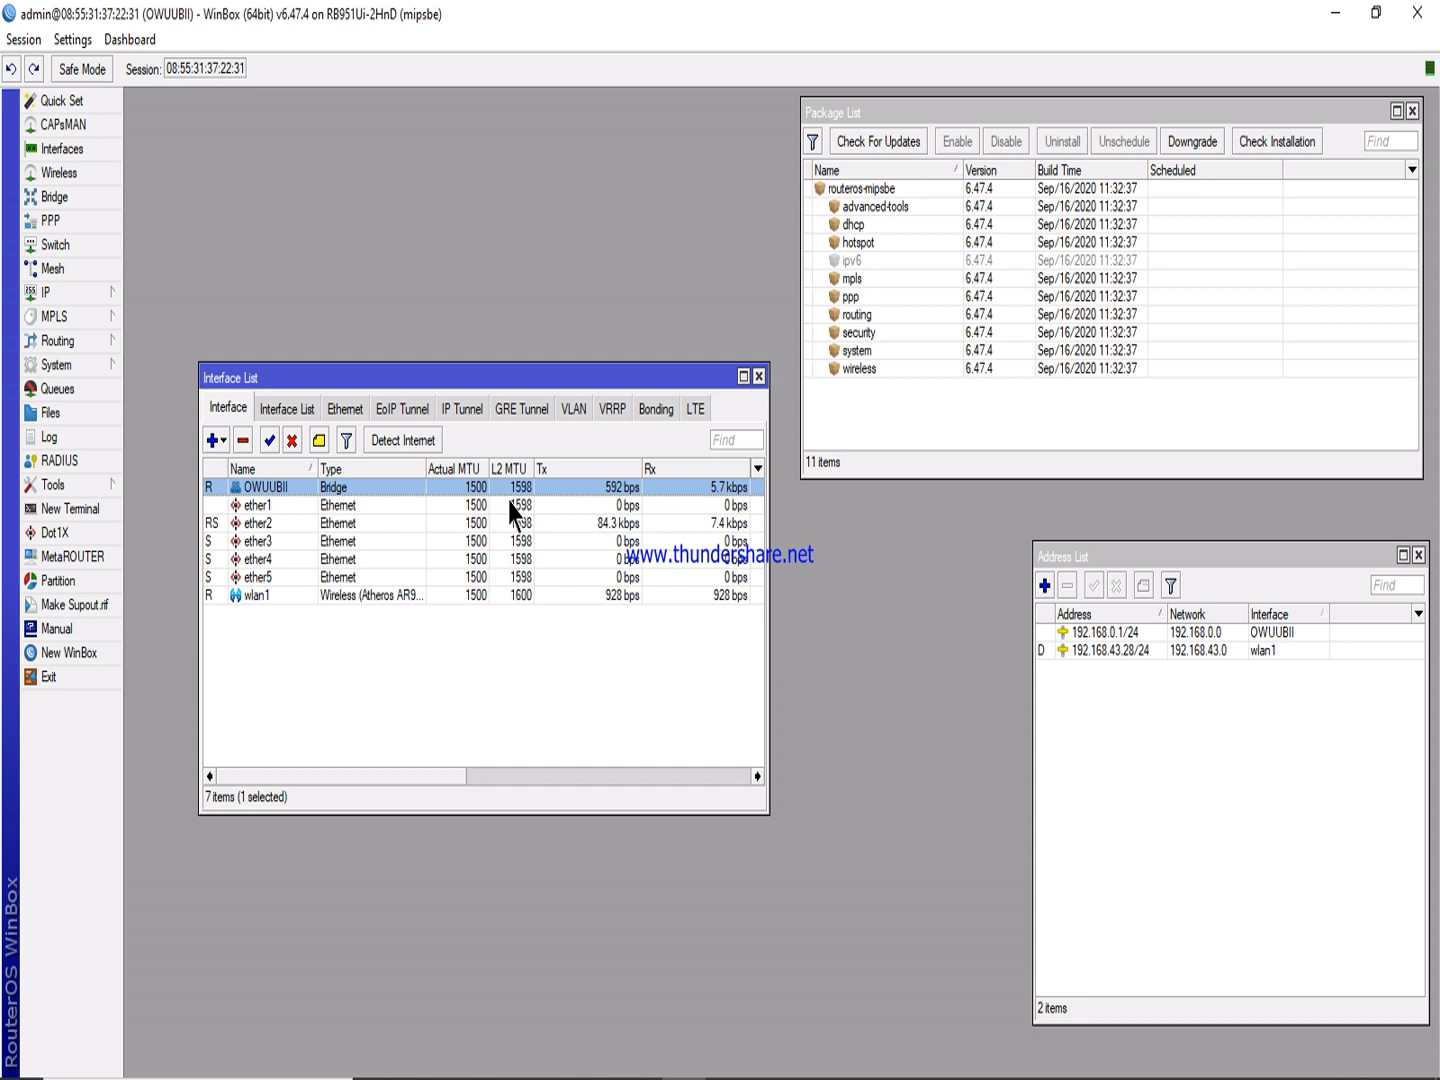
left_click(1152, 632)
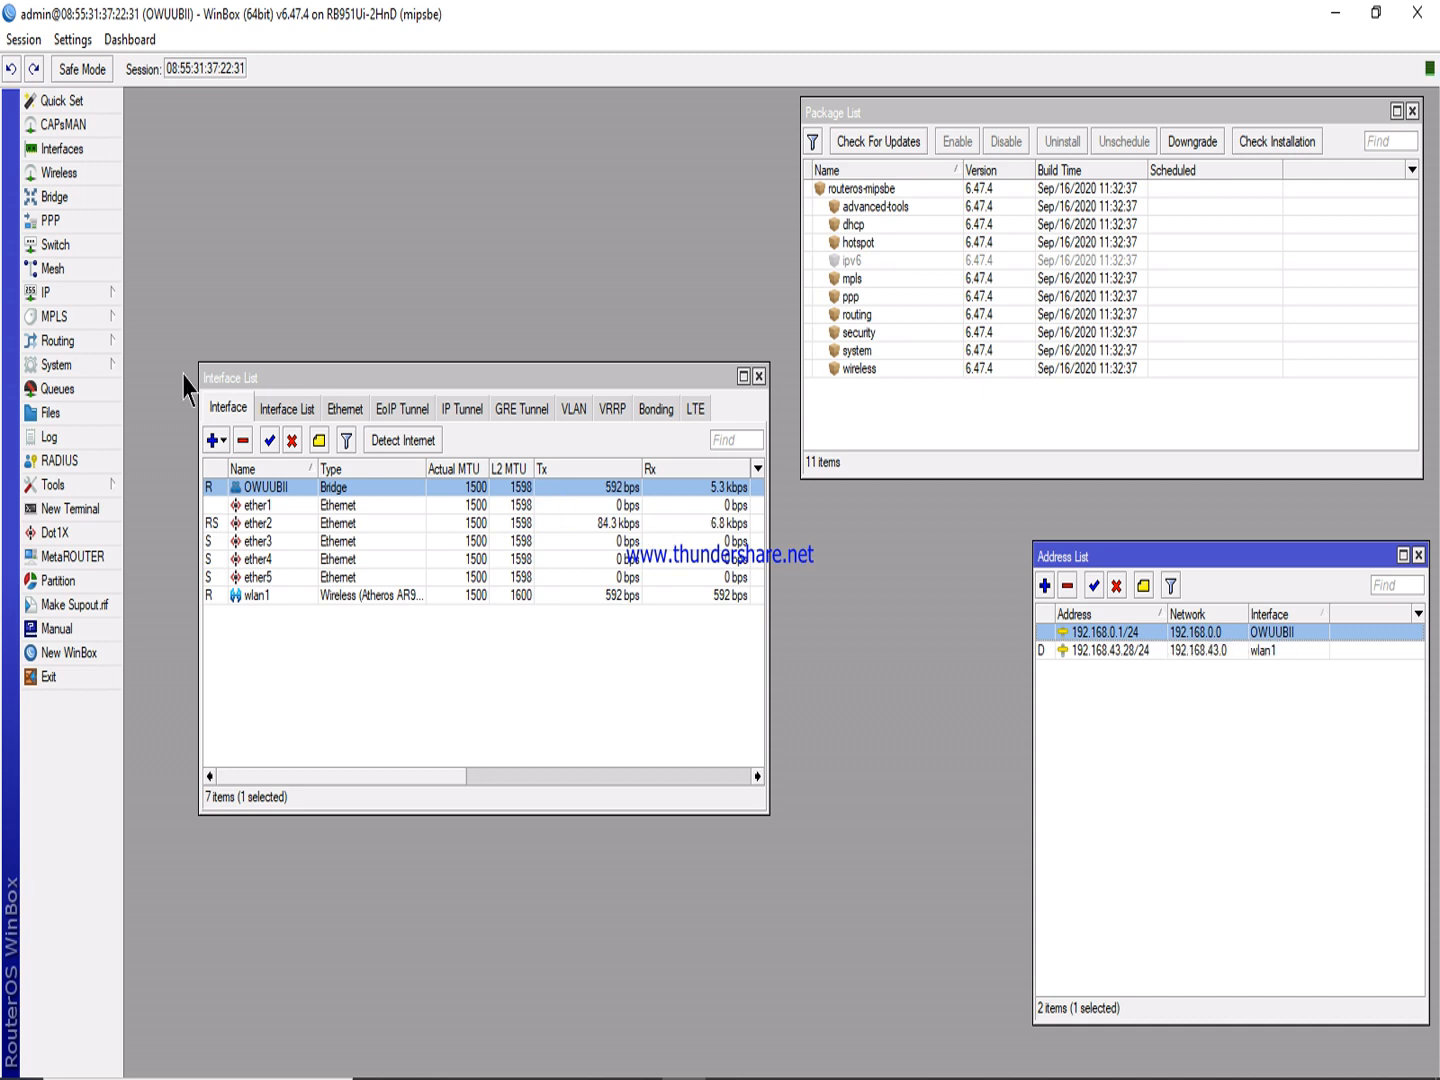
Set the interface of the dhcp1 DHCP server to OWUUBII and save it.
left_click(67, 292)
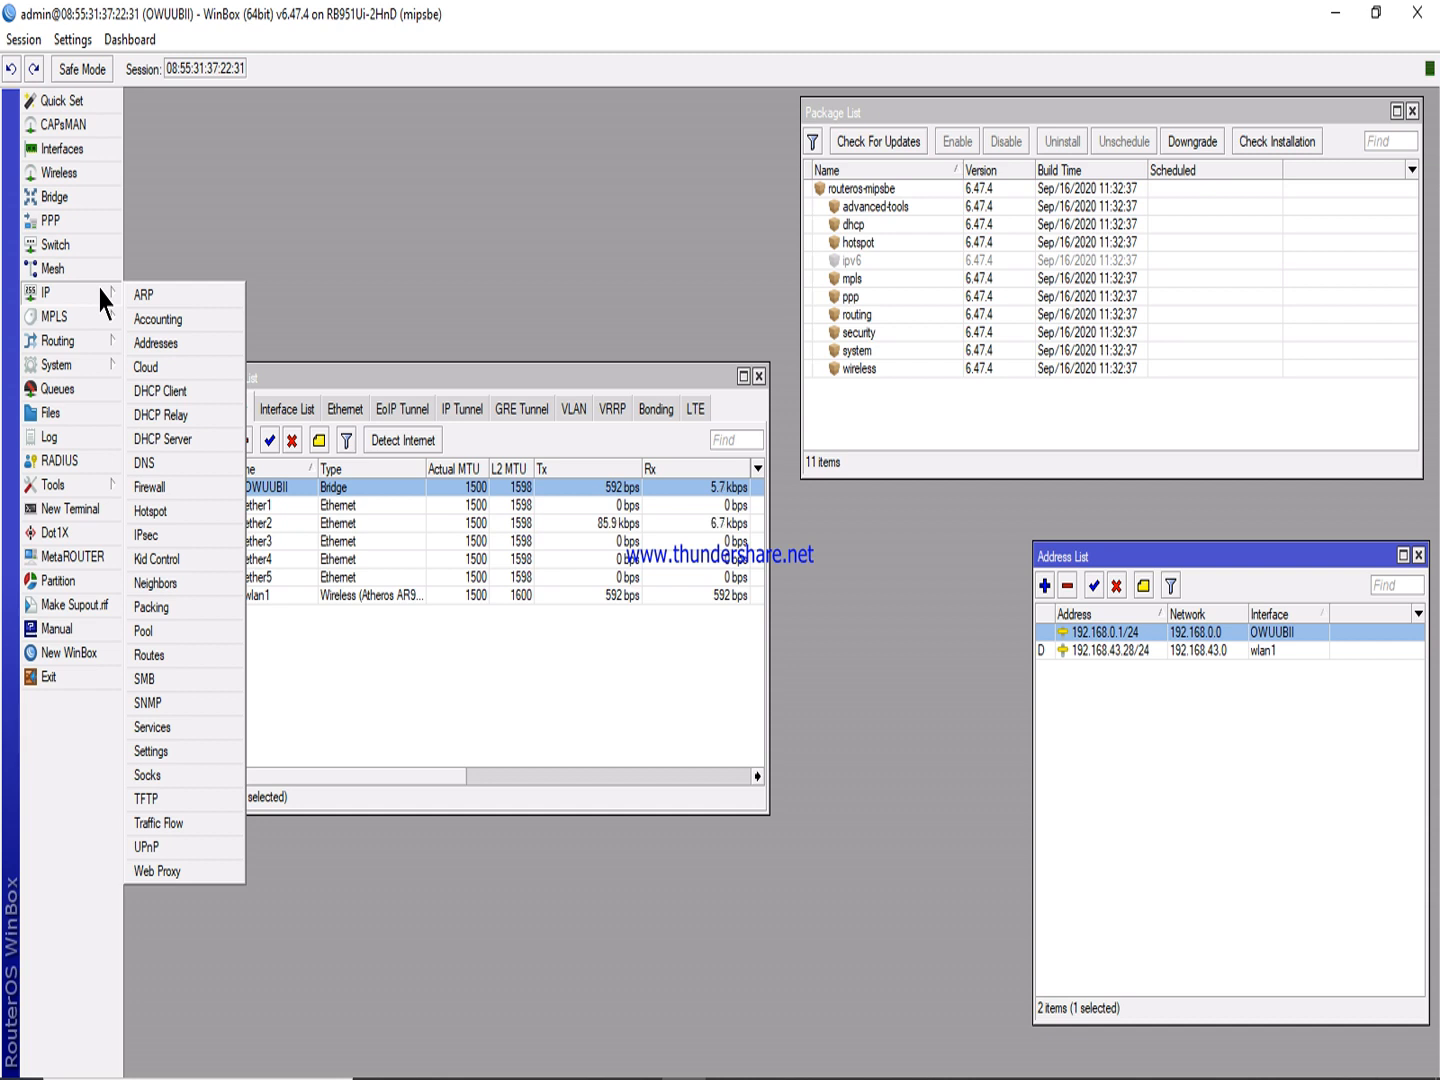
left_click(185, 439)
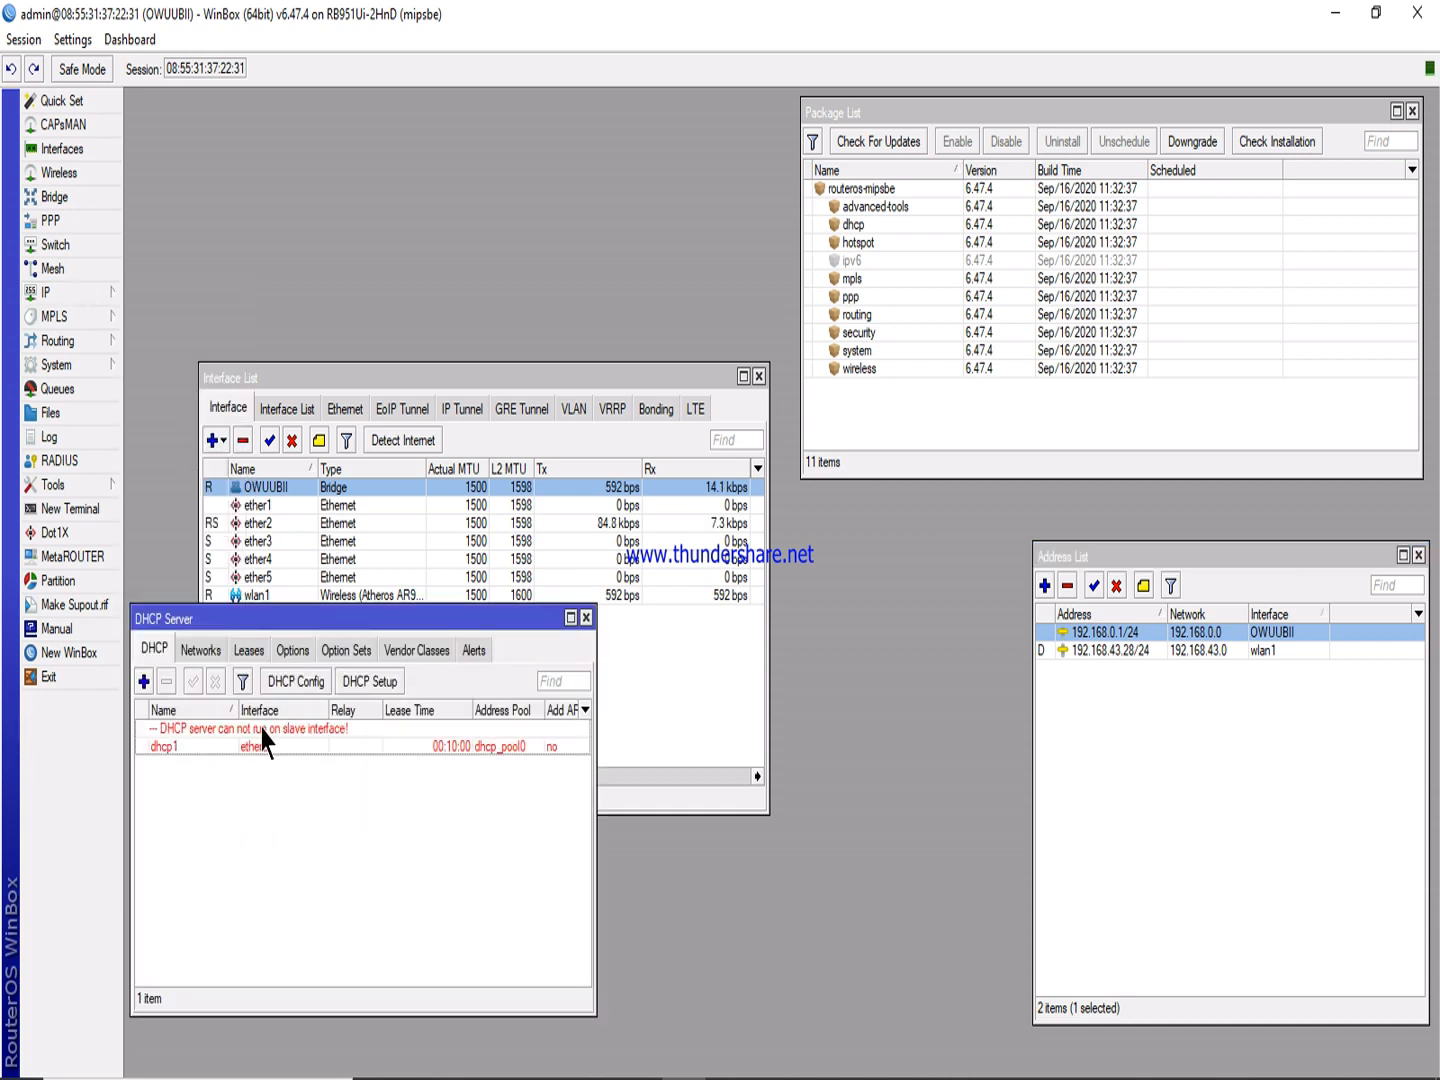
double_click(266, 743)
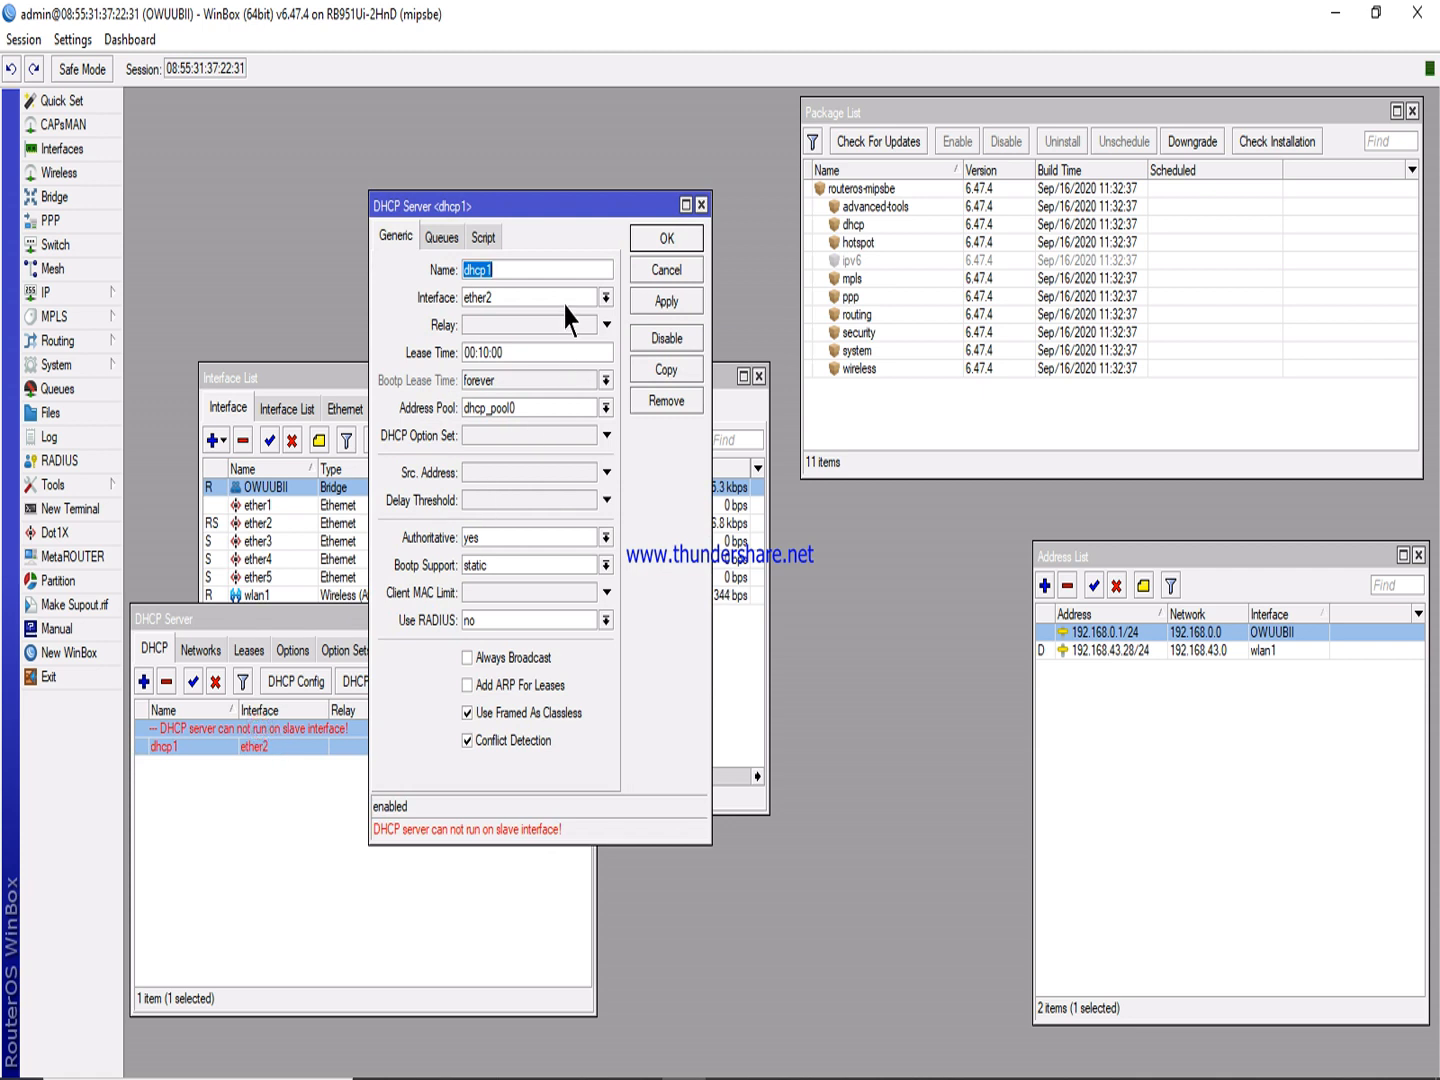
left_click(605, 297)
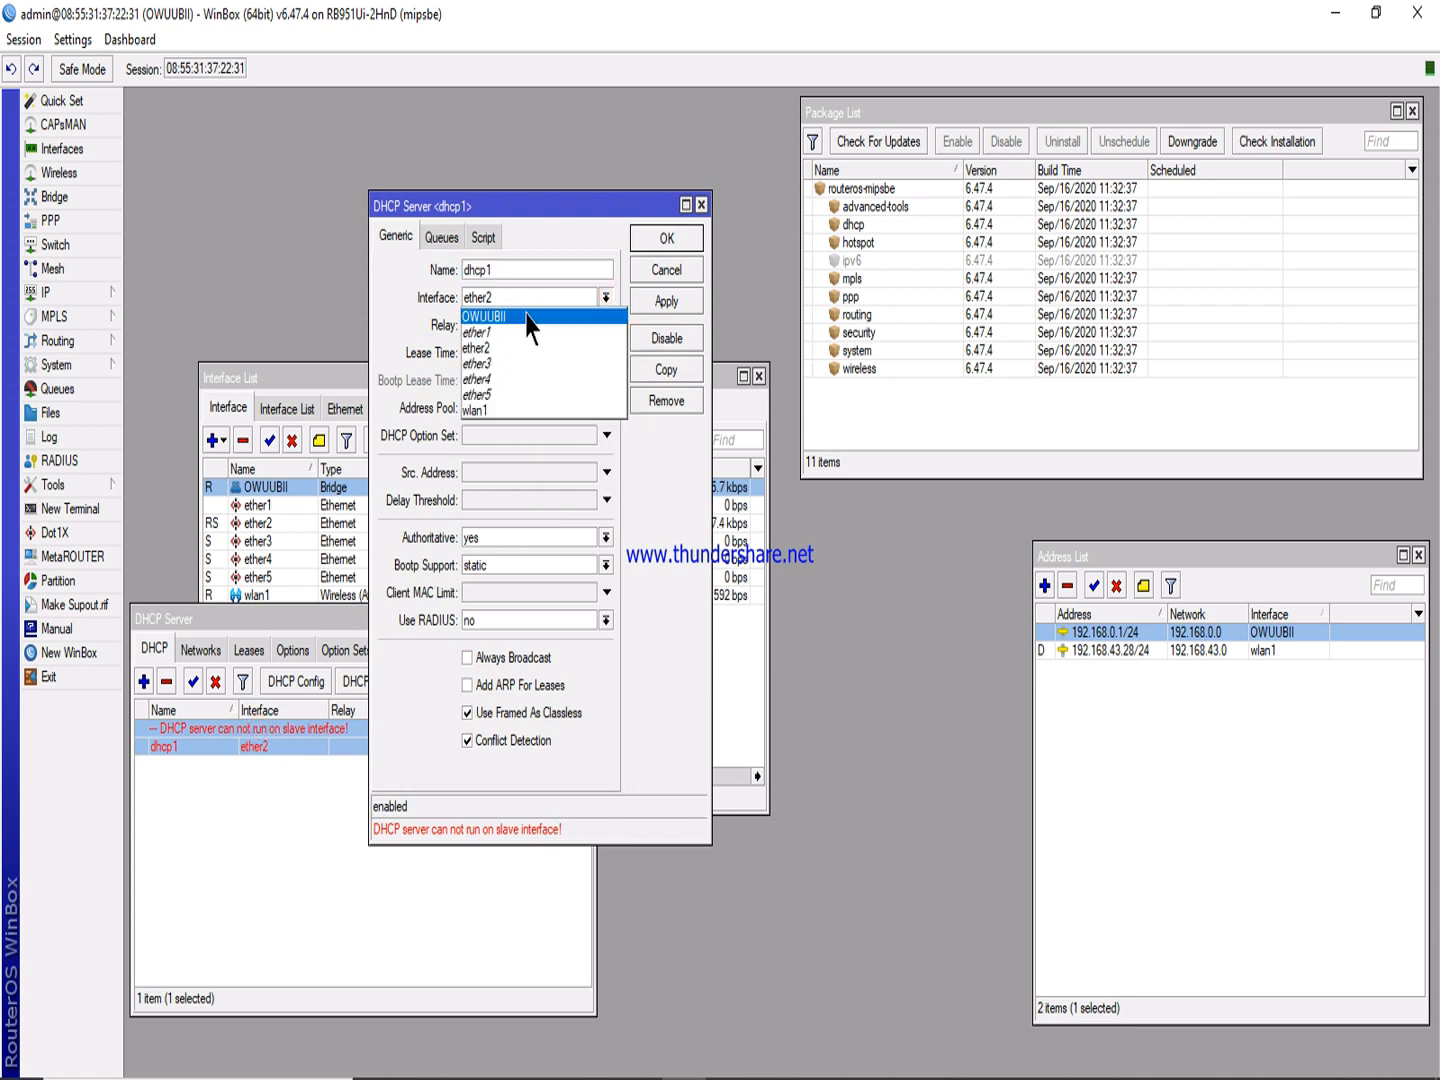
left_click(527, 316)
left_click(655, 302)
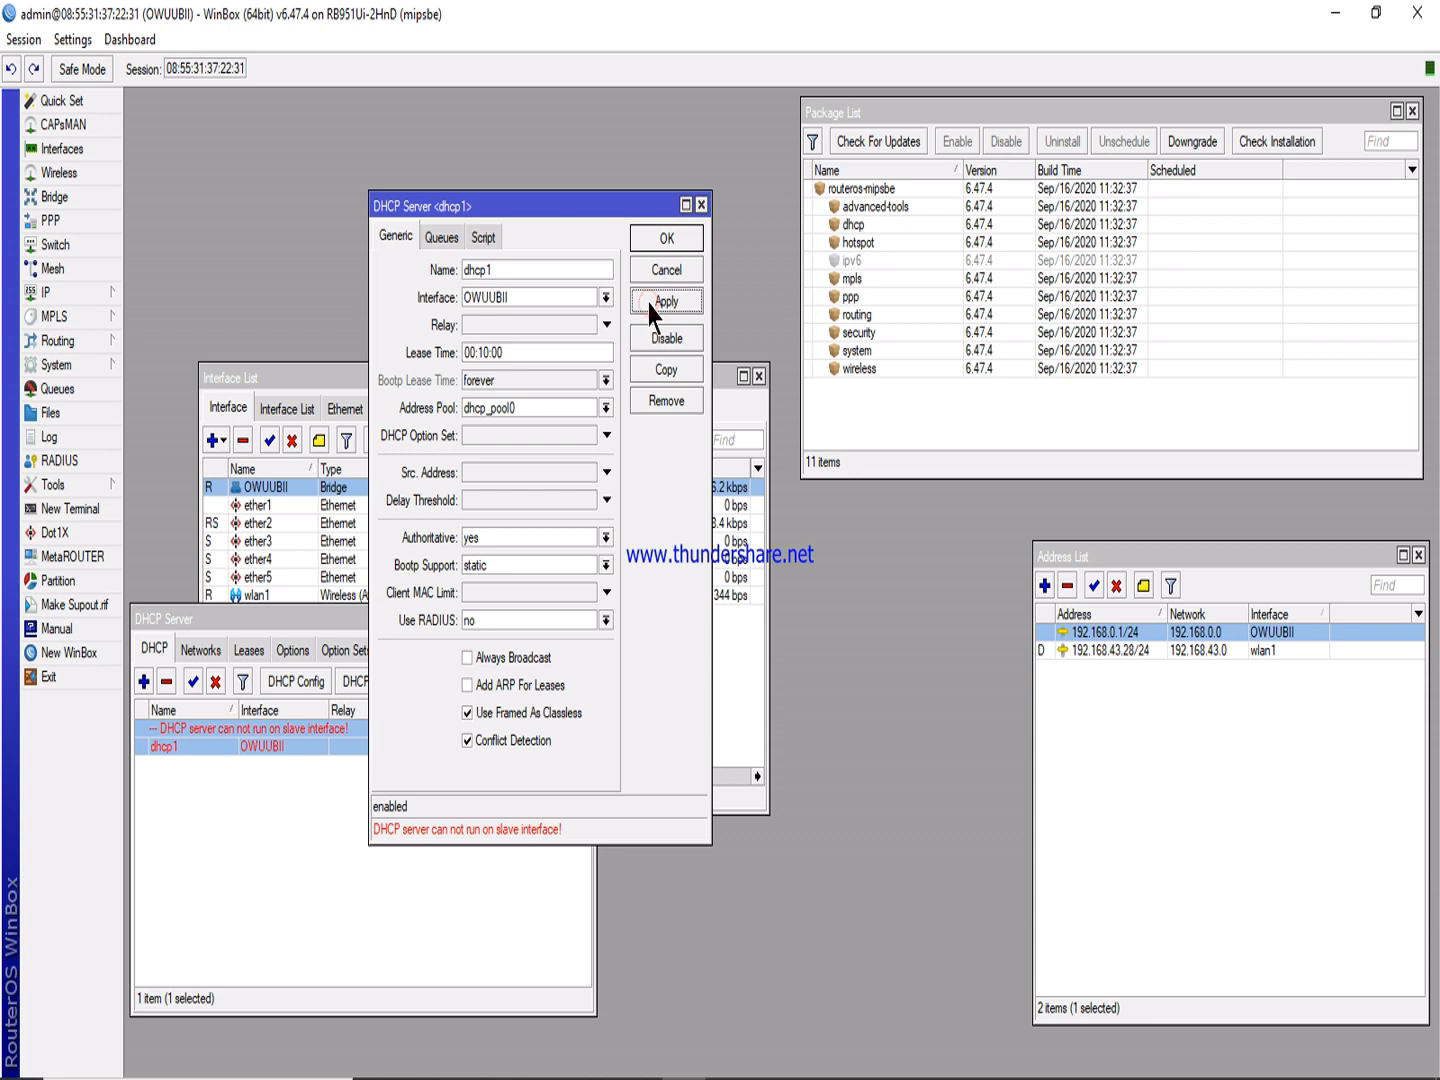
left_click(669, 239)
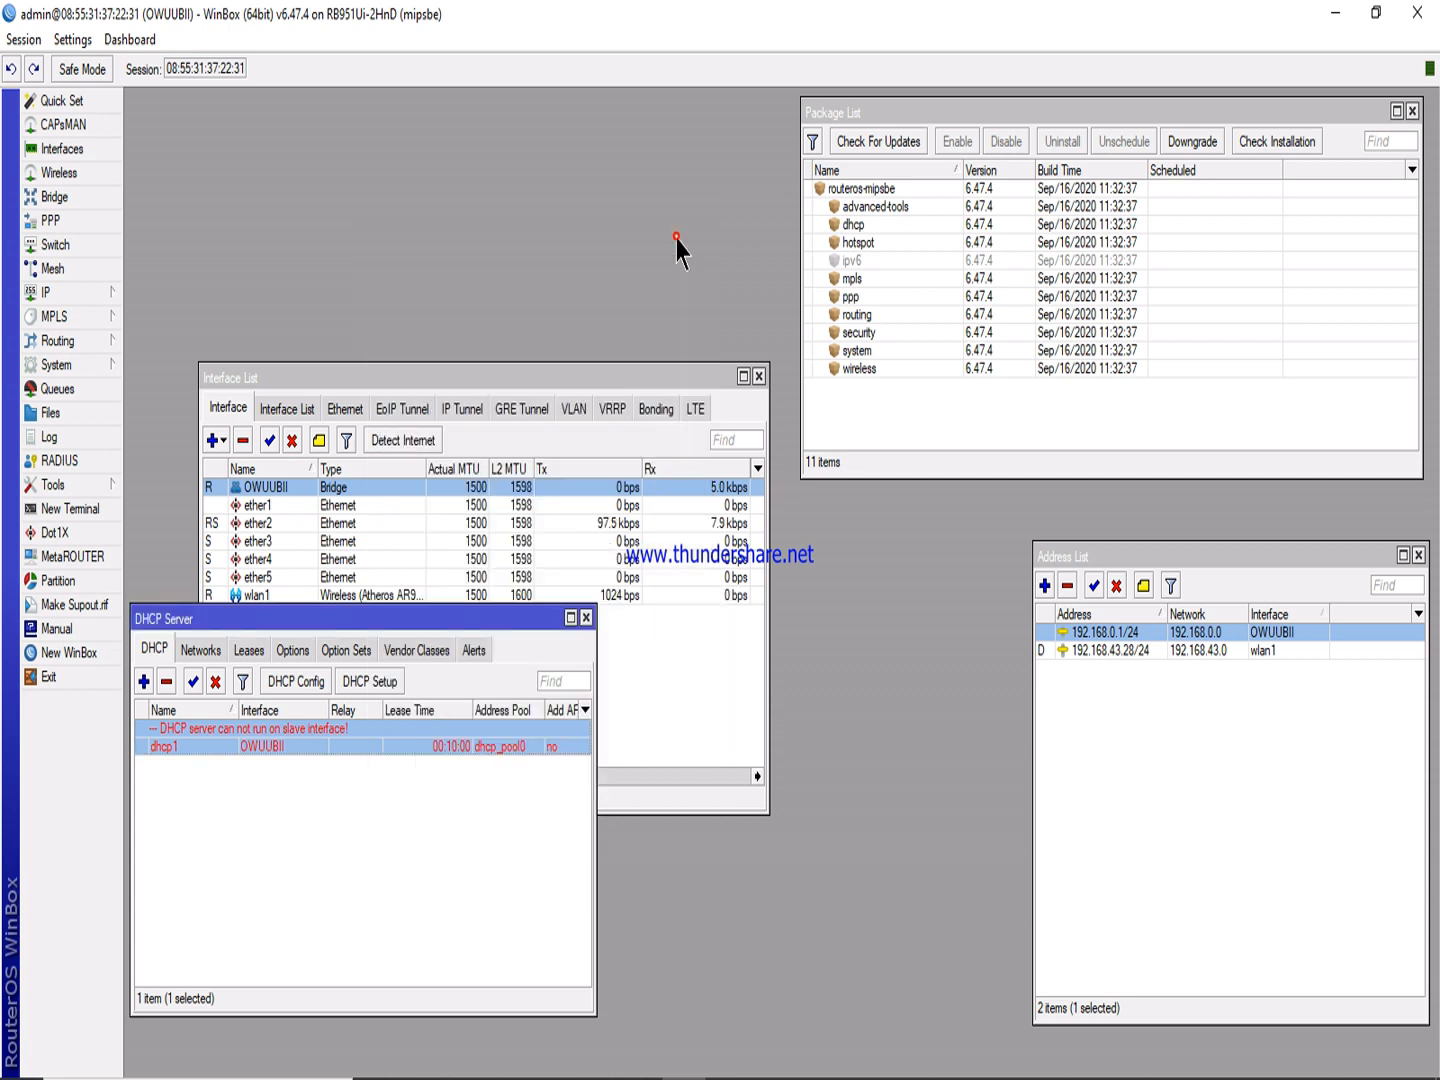
Remove the dhcp1 DHCP server and its DHCP network entry.
left_click(167, 680)
left_click(199, 650)
left_click(165, 727)
left_click(167, 680)
left_click(157, 650)
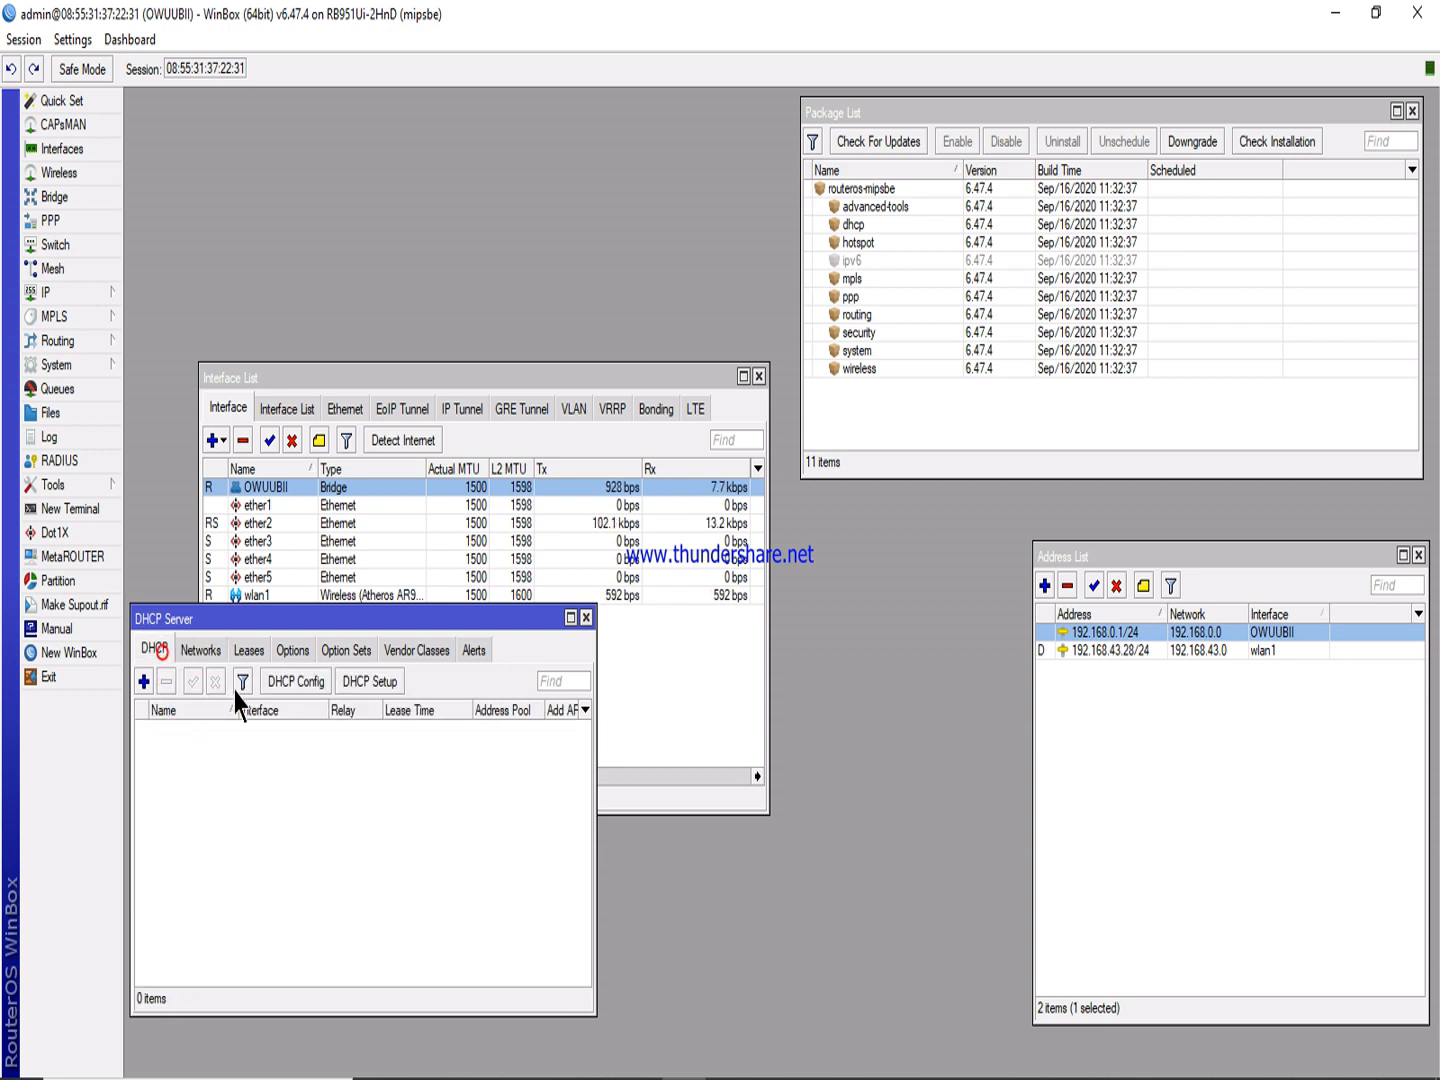
Run DHCP Setup on the OWUUBII interface, keeping gateway 192.168.0.1, lease time 00:10:00 and the other proposed values.
left_click(360, 681)
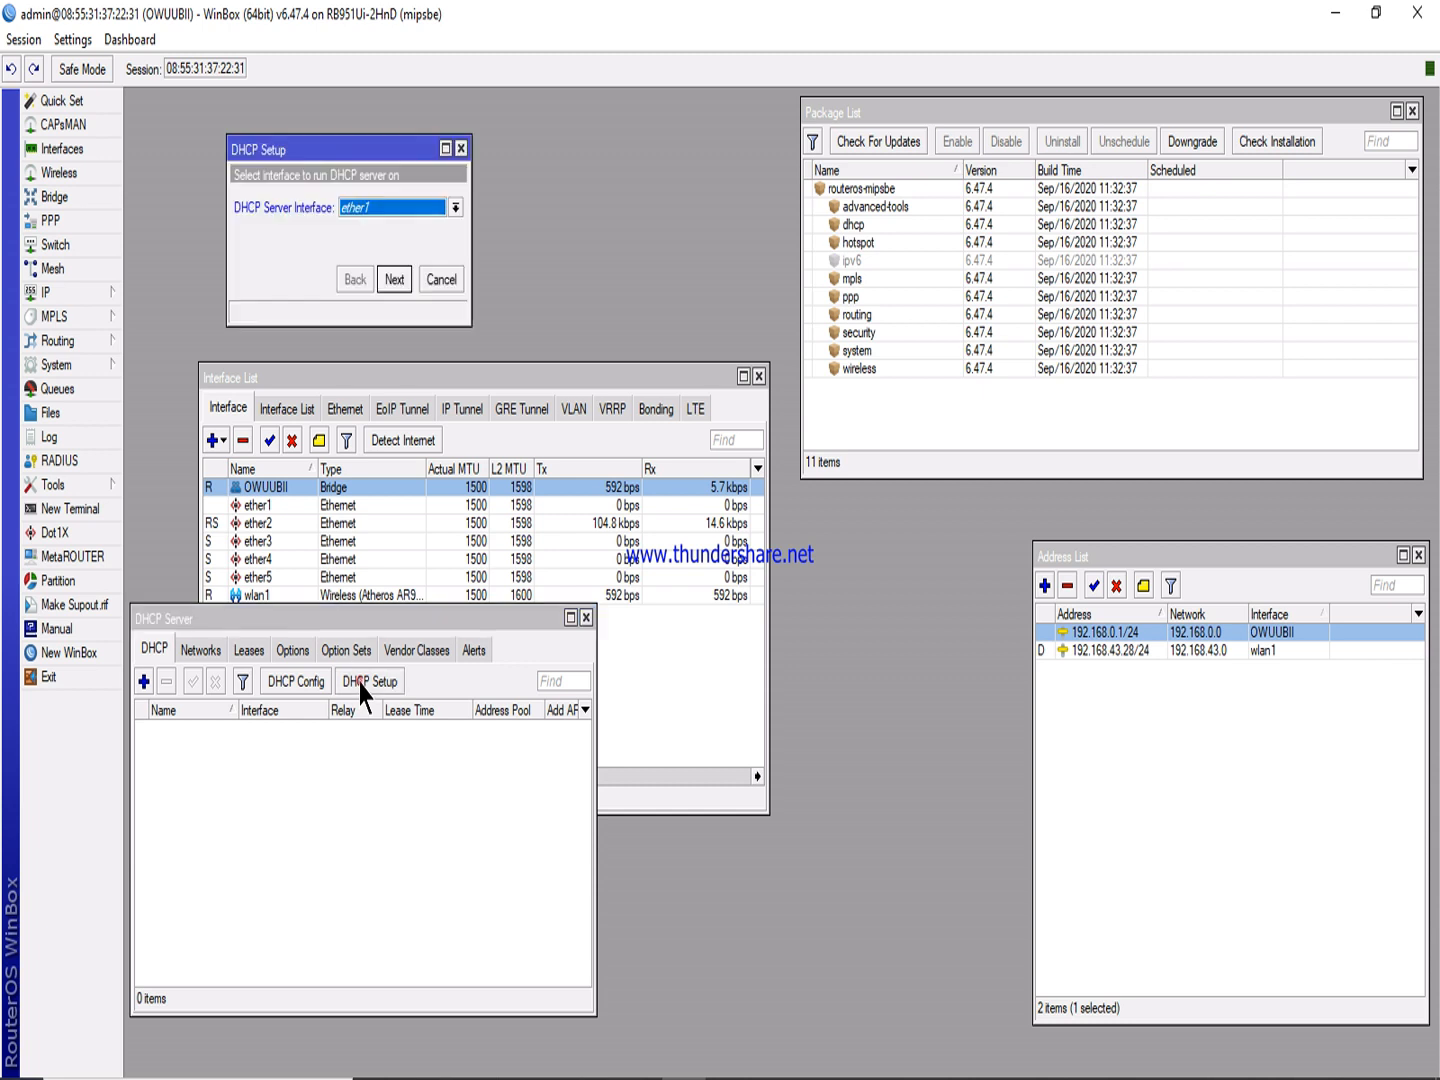
left_click(360, 208)
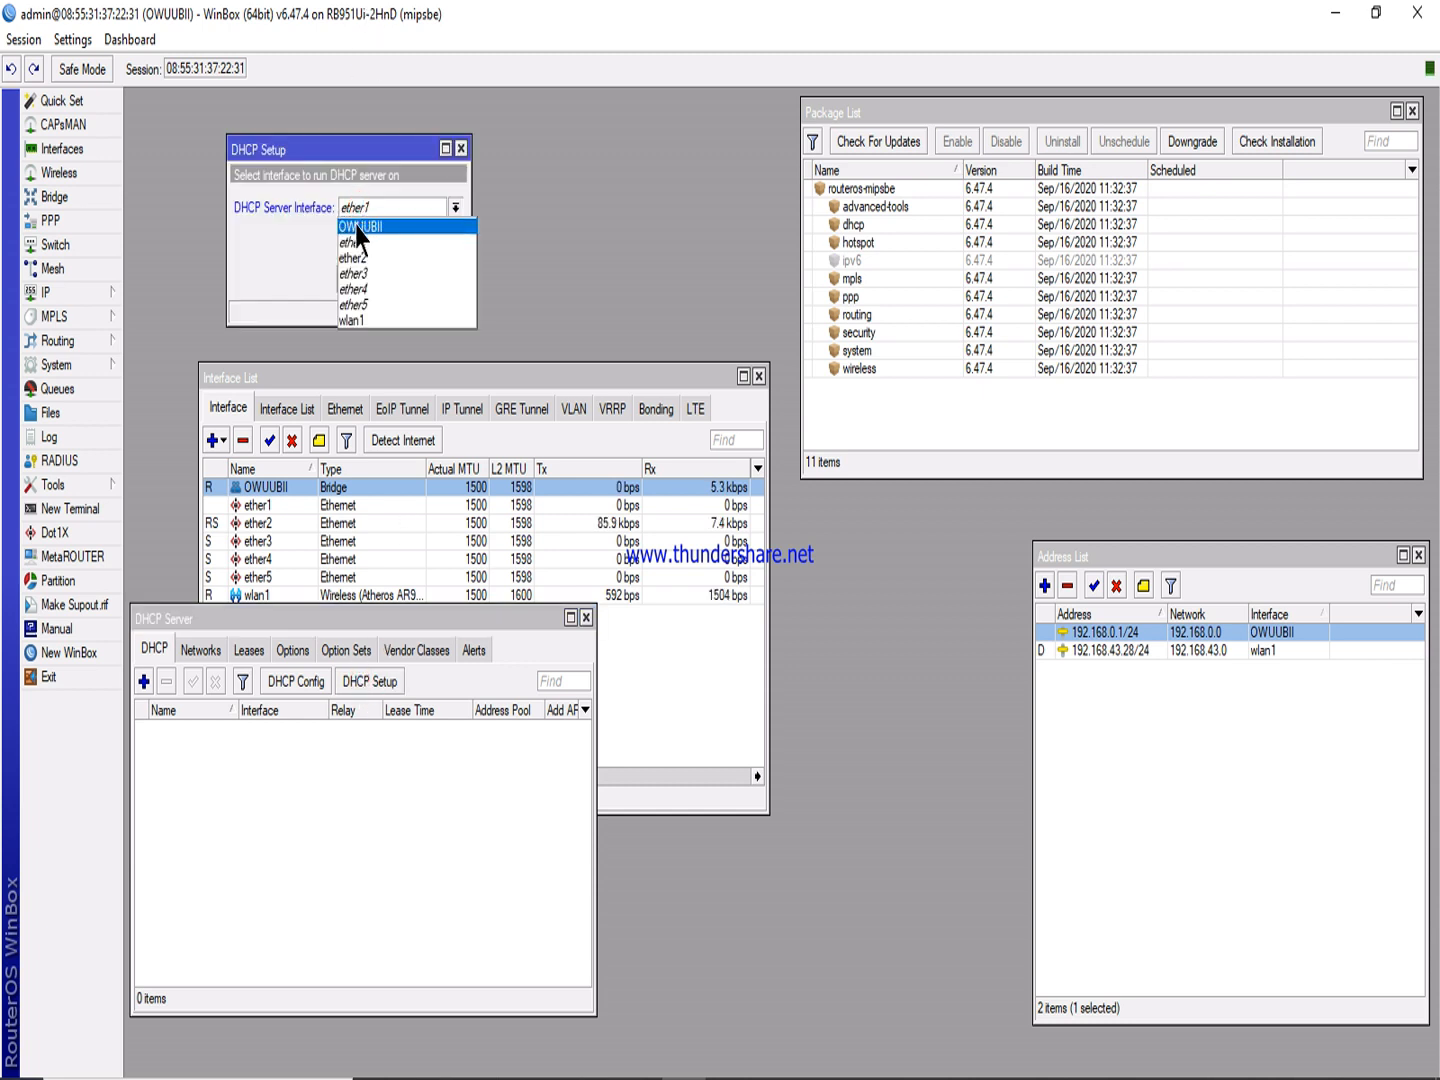
left_click(358, 227)
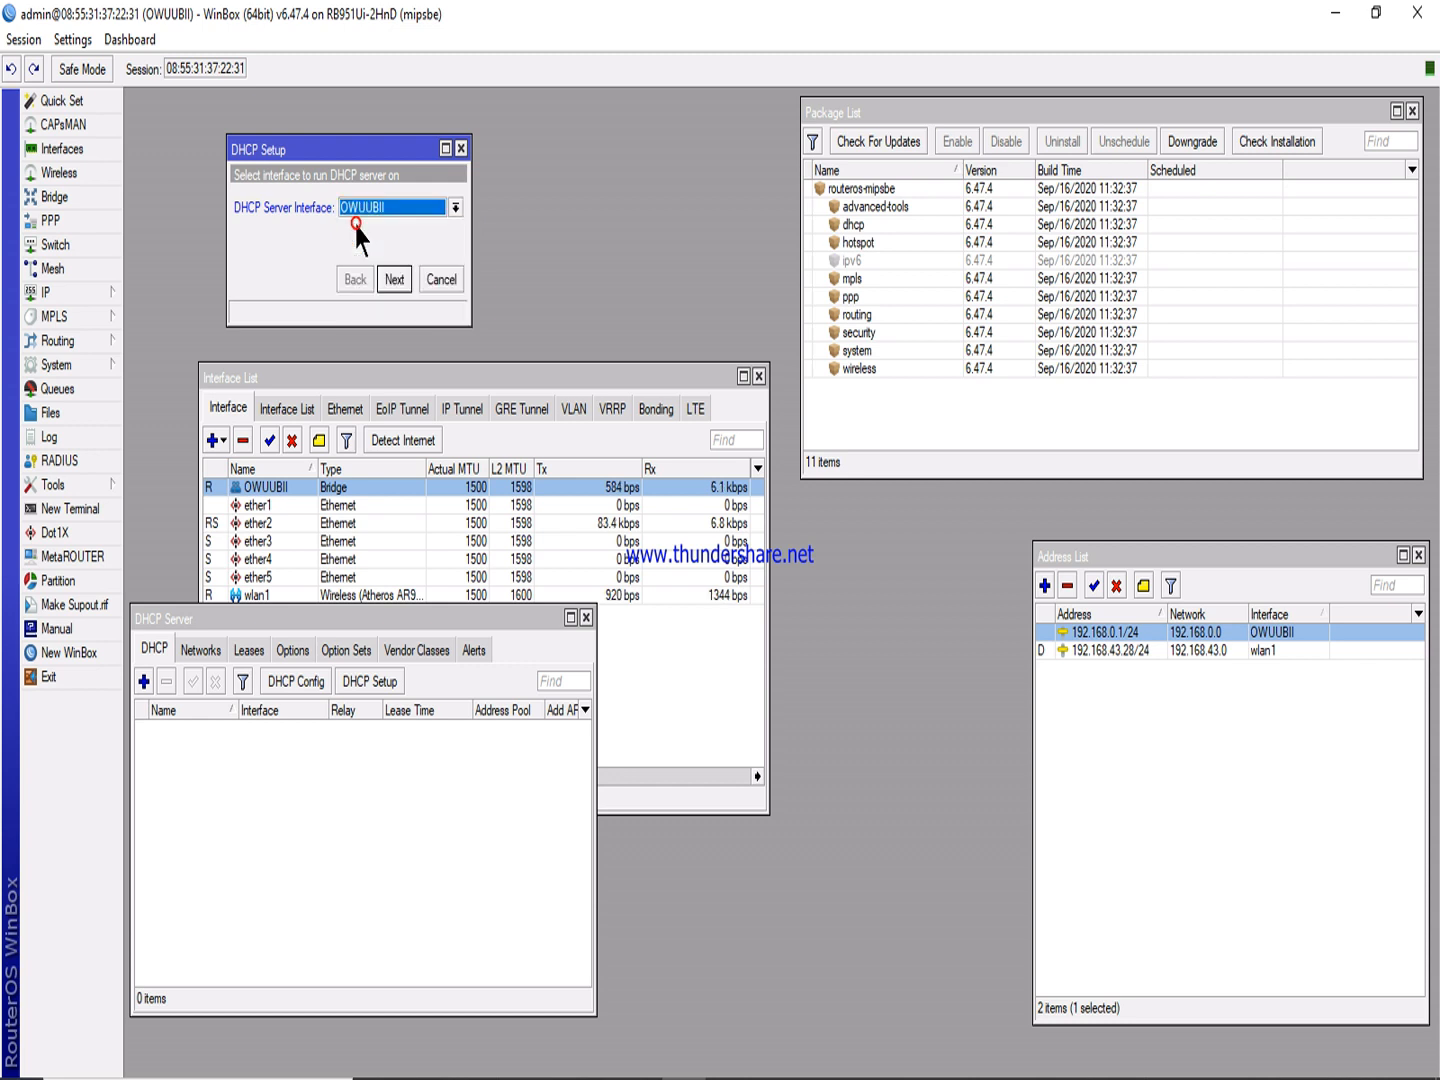
left_click(393, 280)
left_click(393, 281)
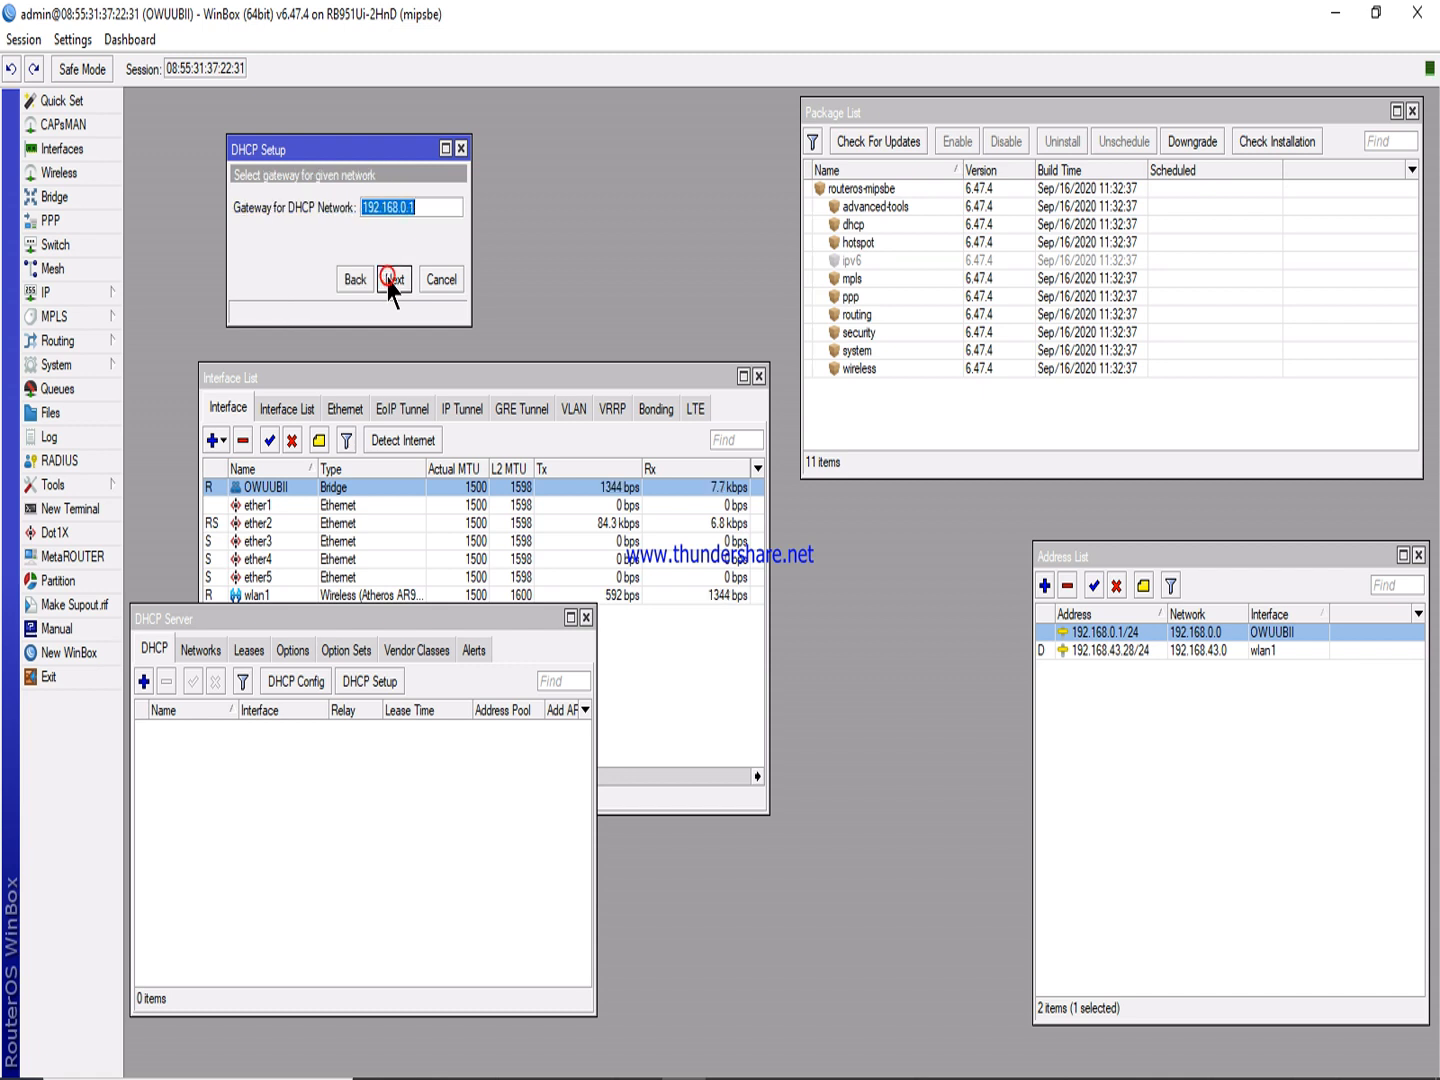
left_click(392, 280)
left_click(393, 280)
left_click(392, 280)
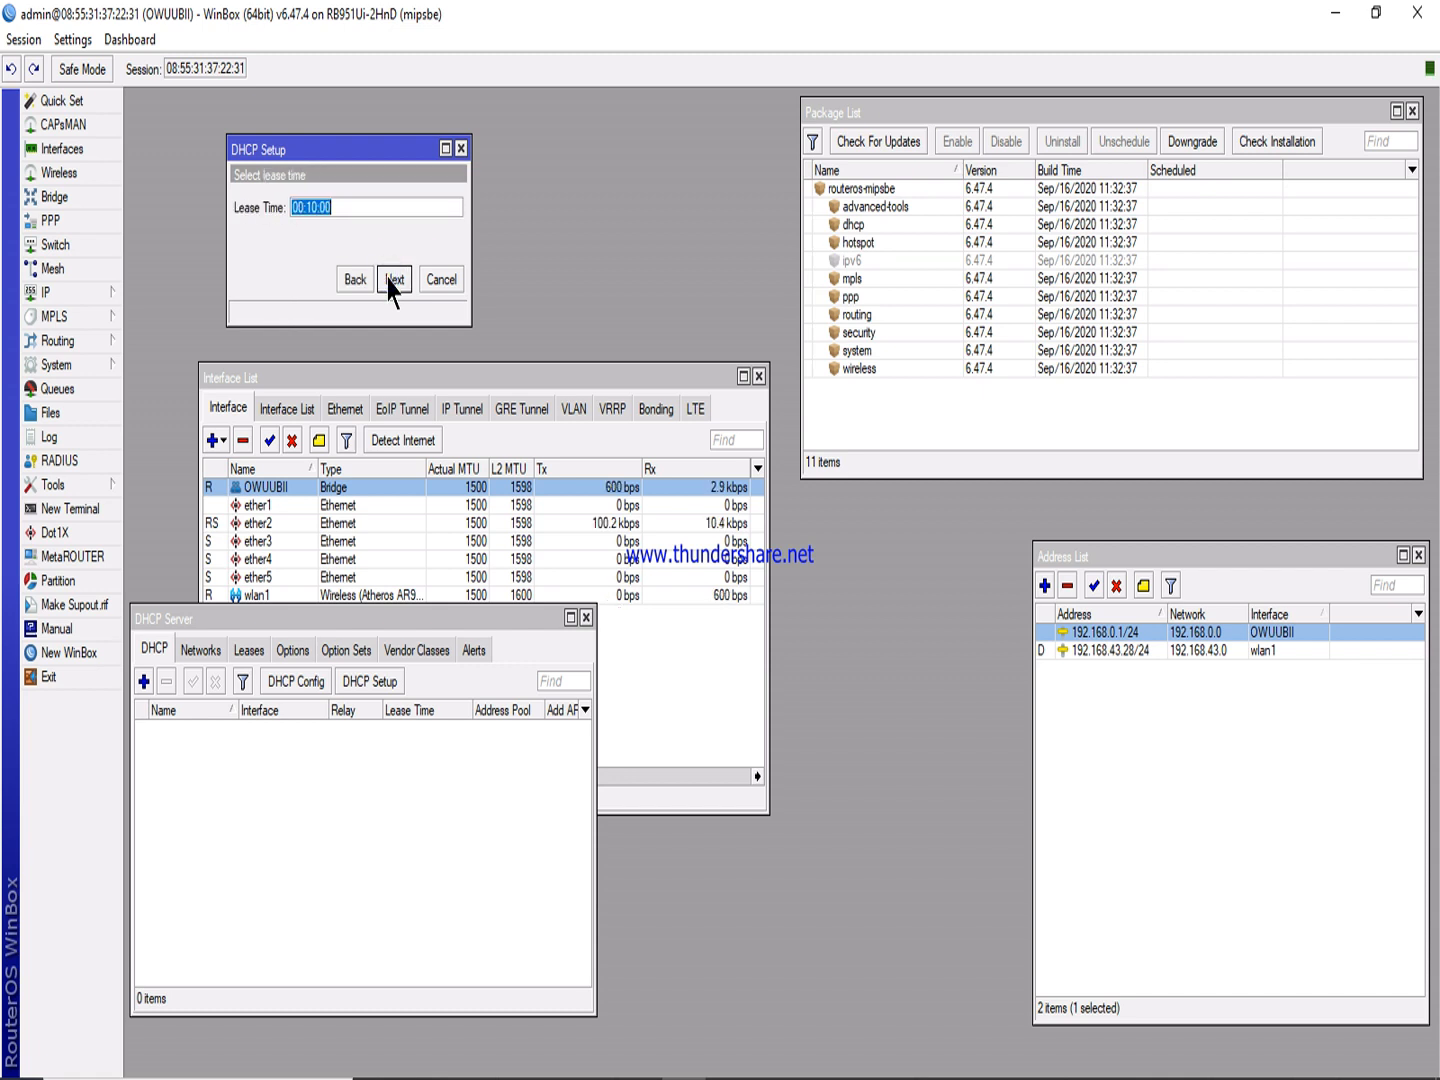
left_click(393, 280)
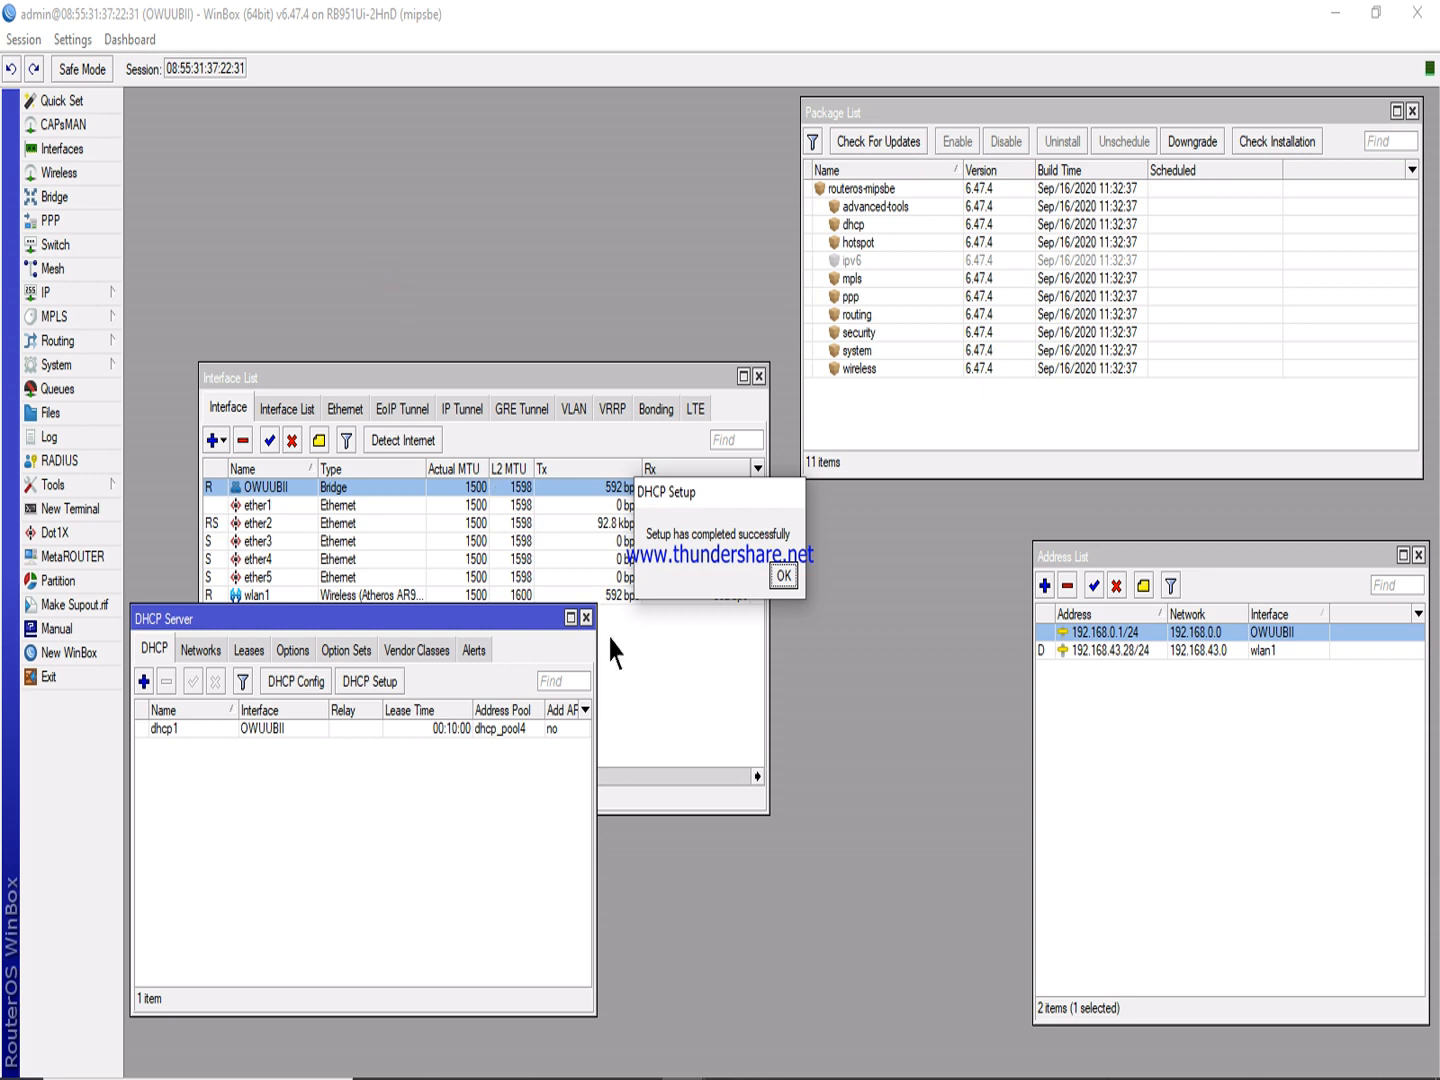
left_click(783, 576)
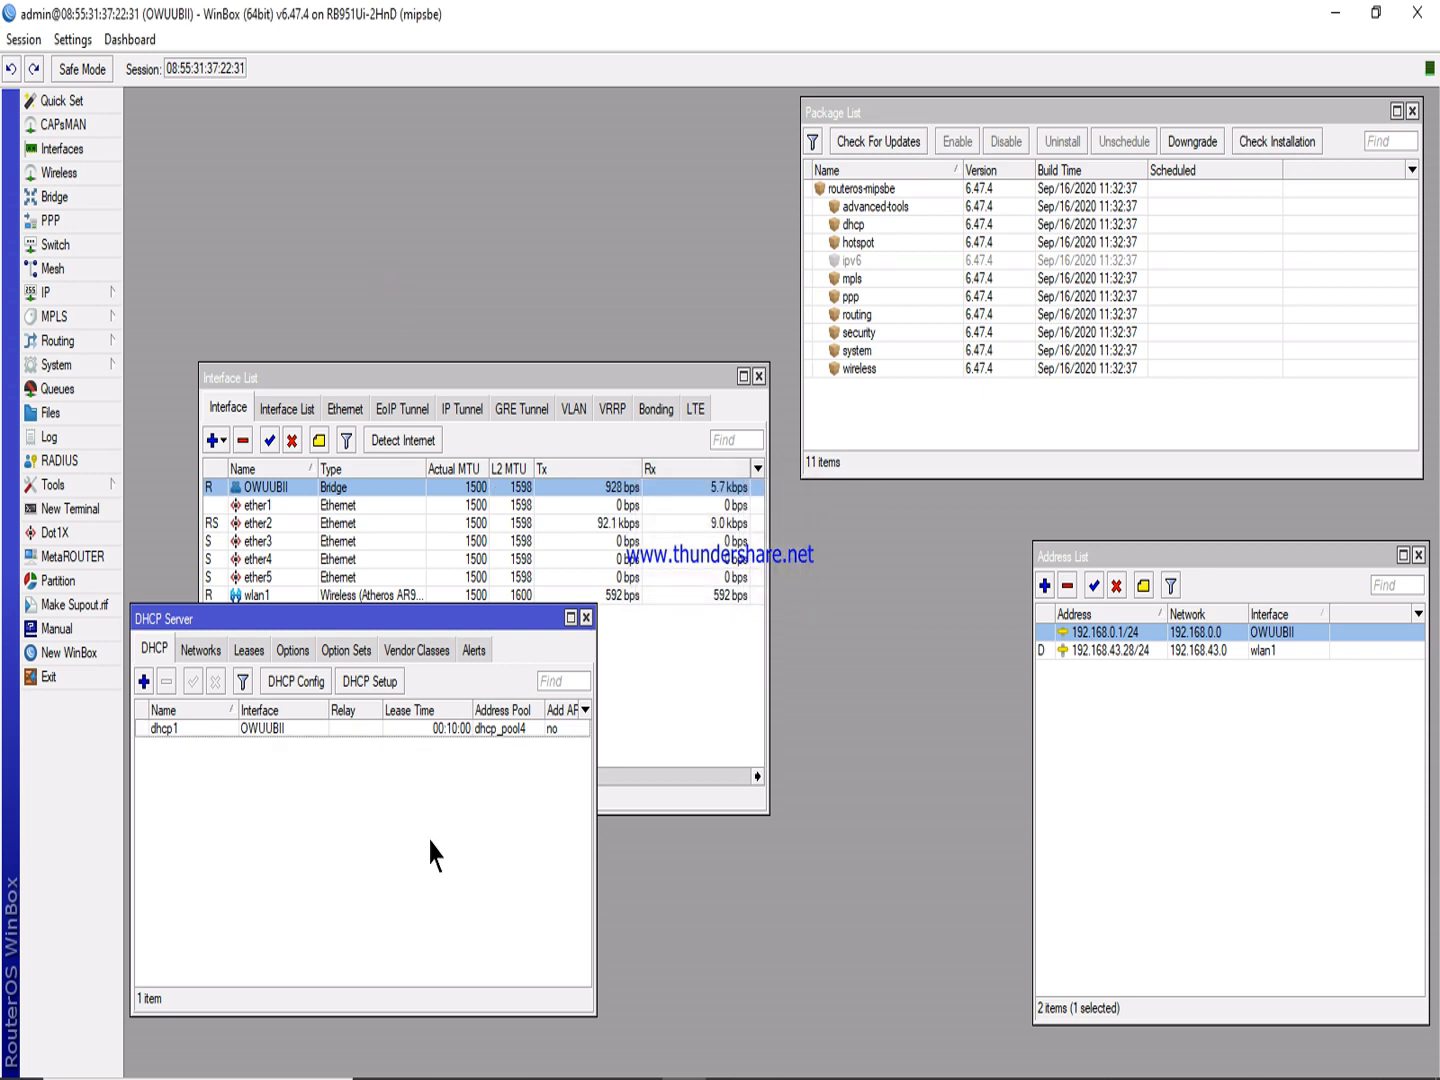
Review the DHCP leases, the DHCP networks and the new DHCP server entry.
left_click(248, 650)
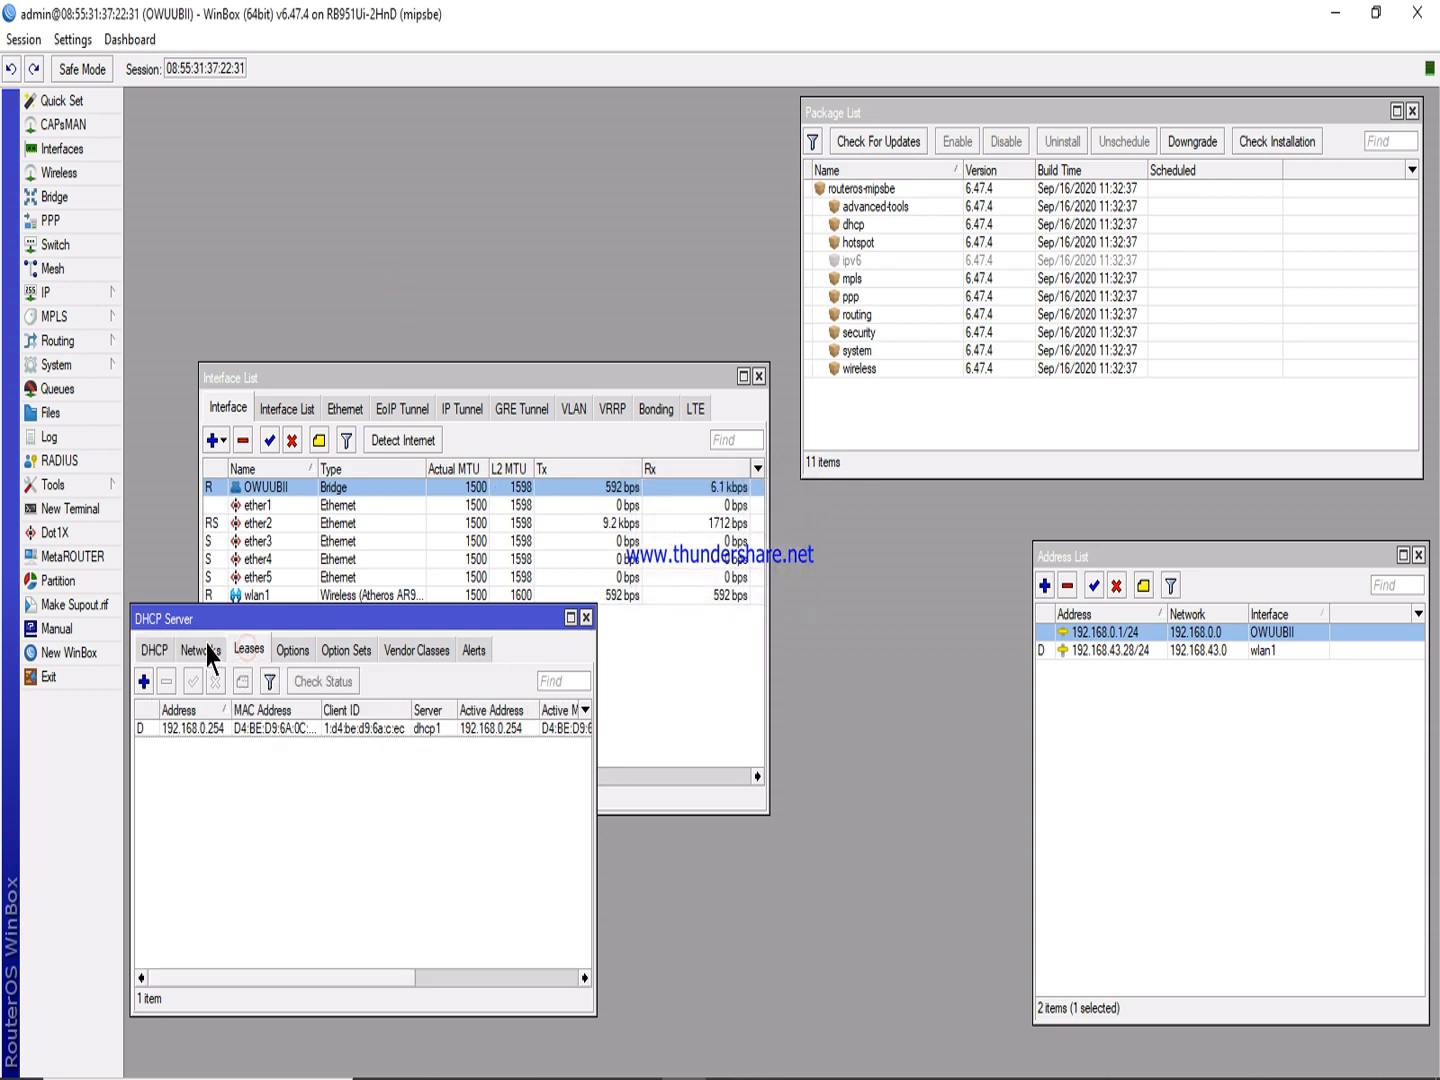
left_click(202, 650)
left_click(157, 650)
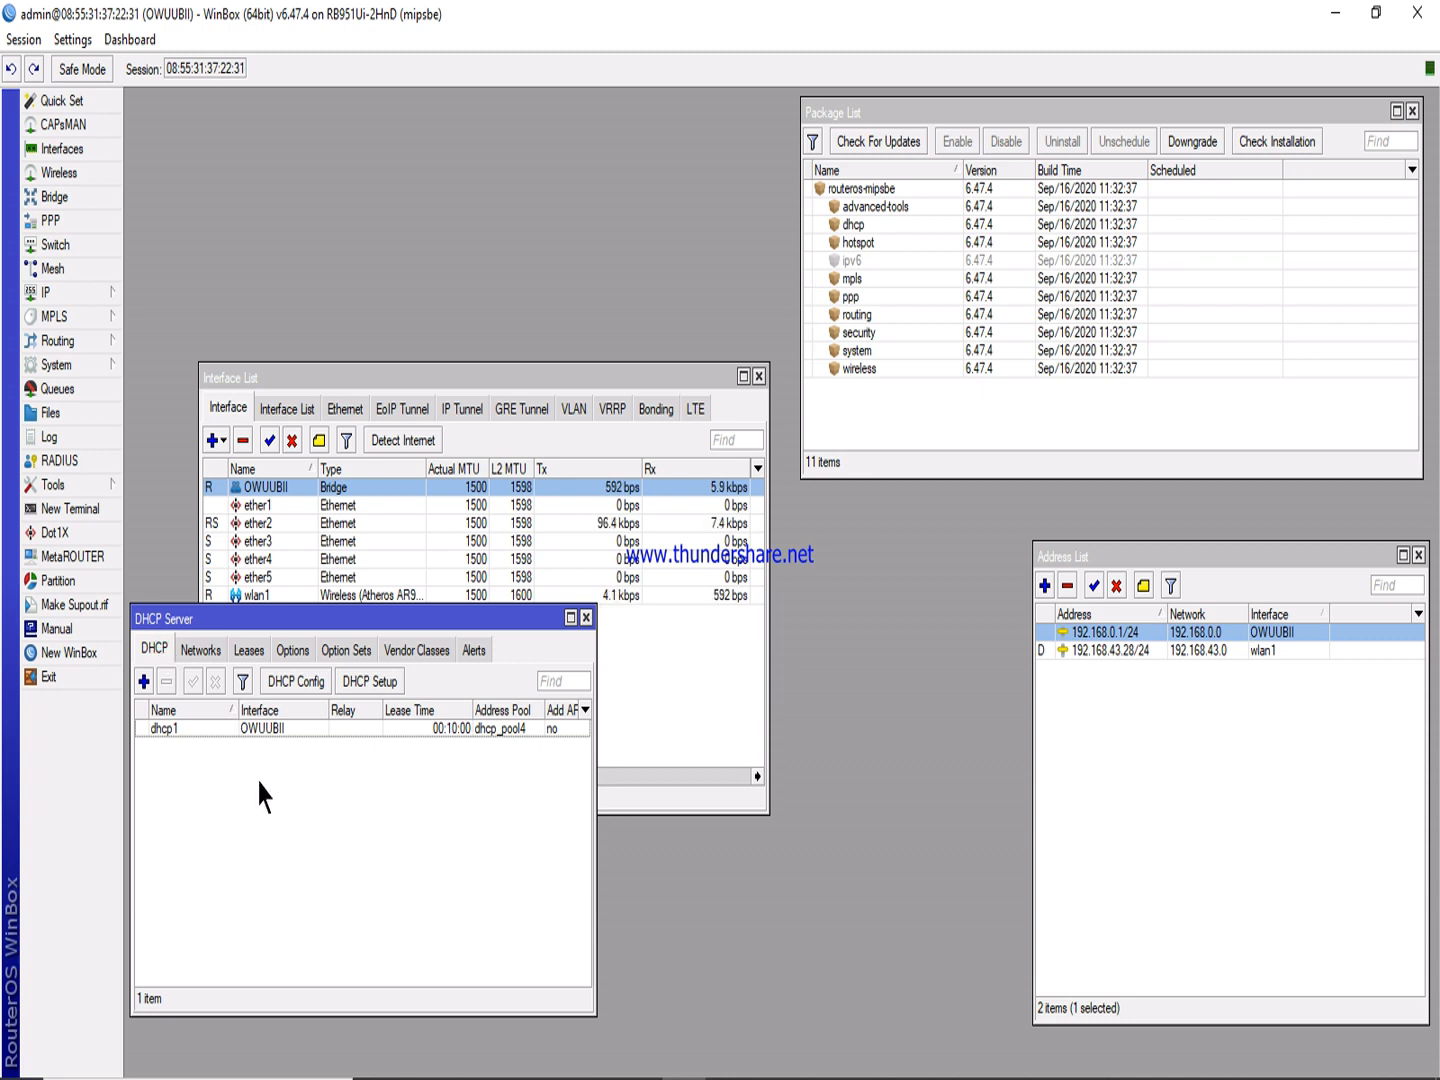
Arrange the DHCP Server and Interface List windows so that both are fully visible without overlapping.
left_click_drag(253, 614, 554, 643)
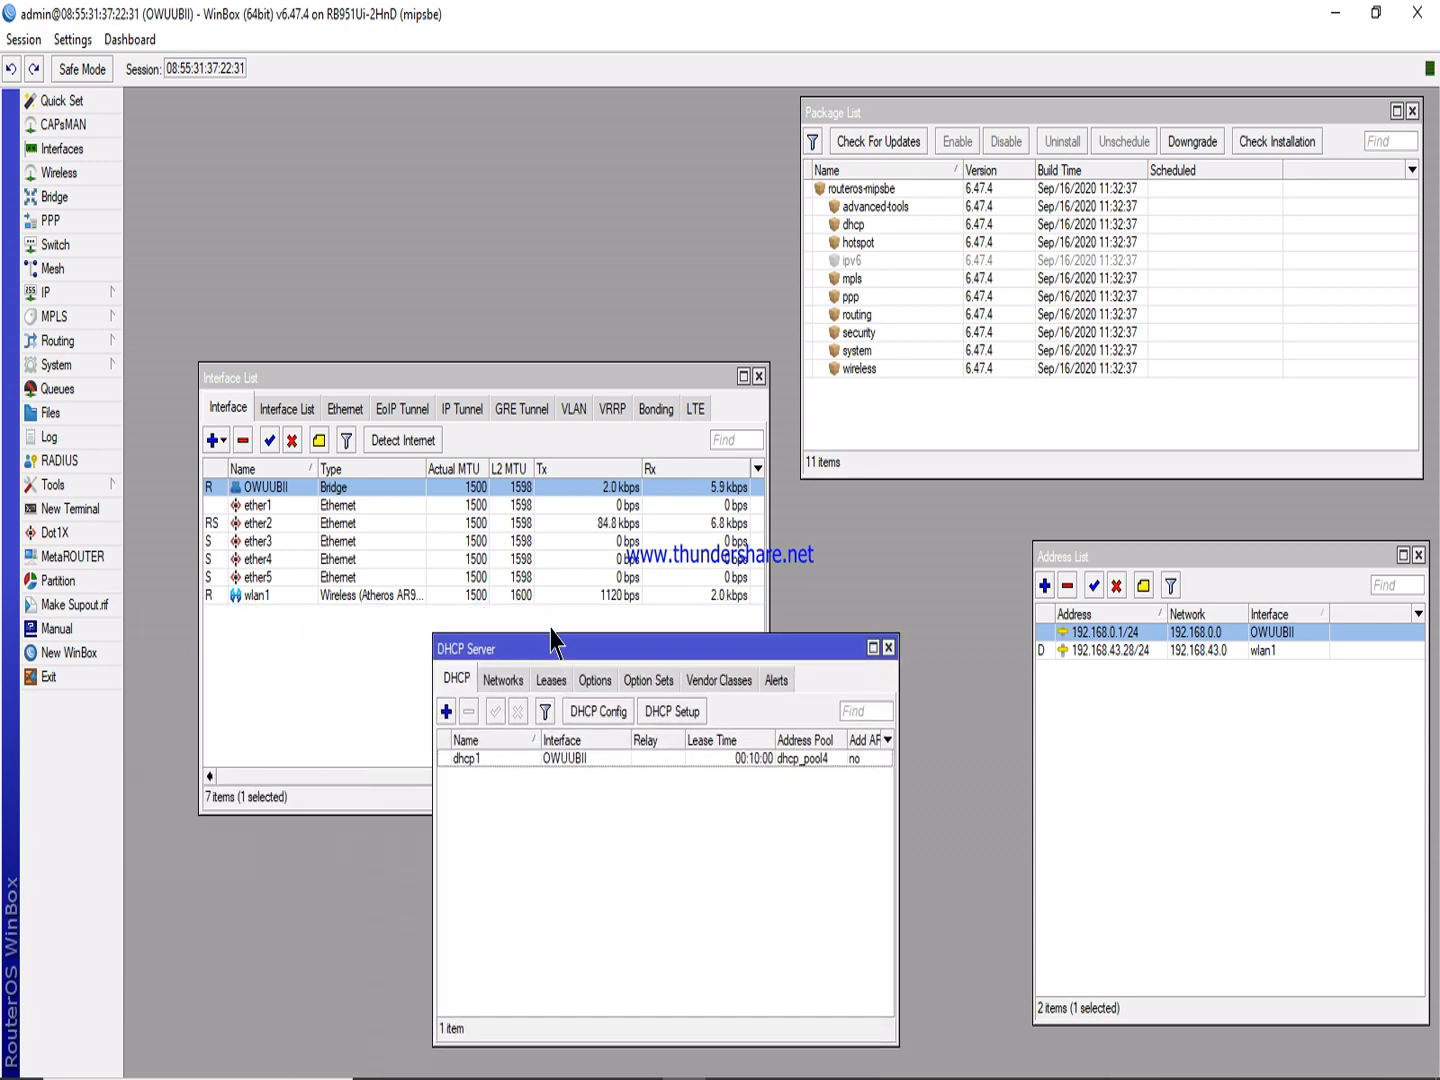
left_click(449, 365)
left_click_drag(446, 370, 418, 140)
left_click(629, 652)
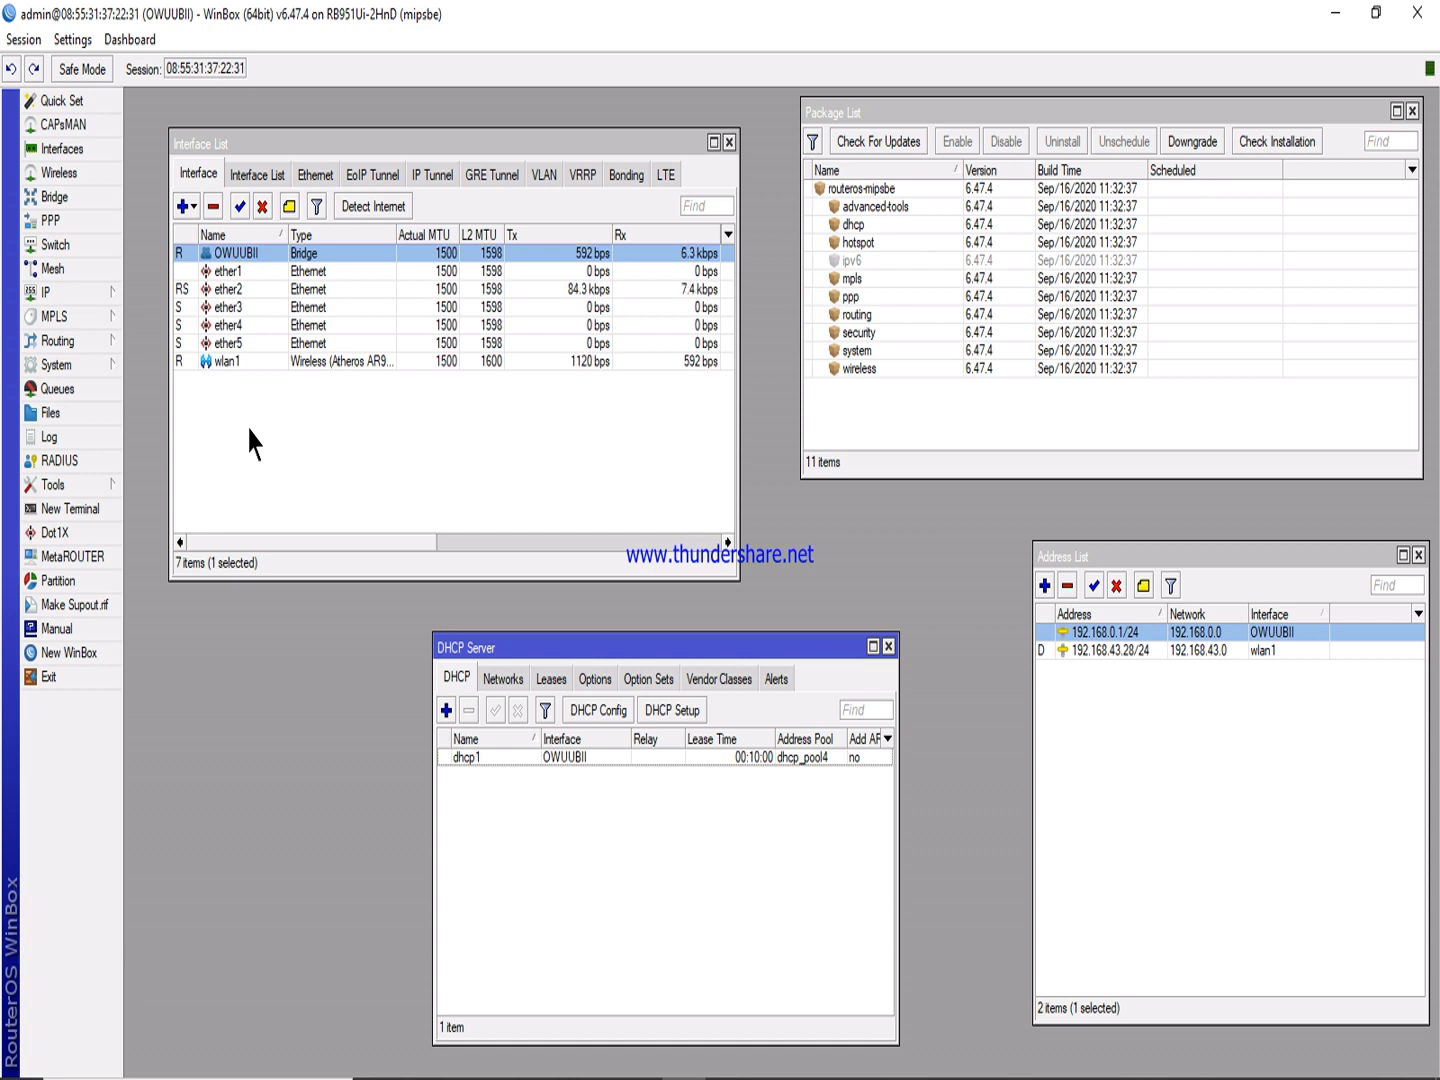
Reconnect to the disconnected router and check the link status of ether2 and ether3 in the interface list.
left_click(195, 291)
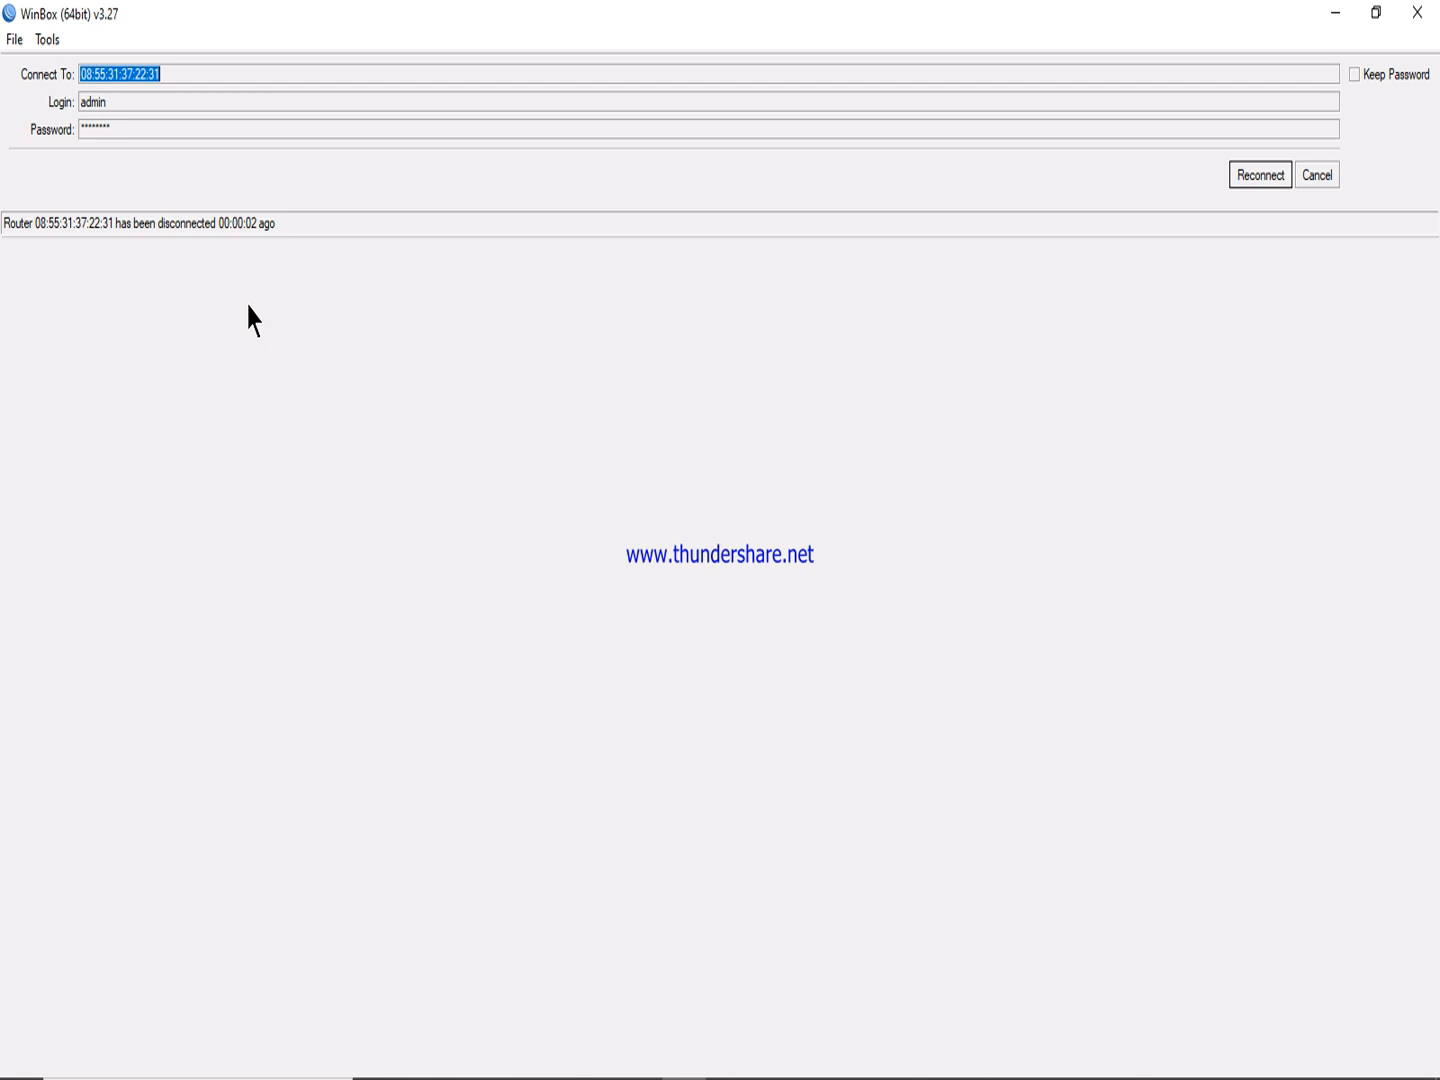
left_click(1262, 176)
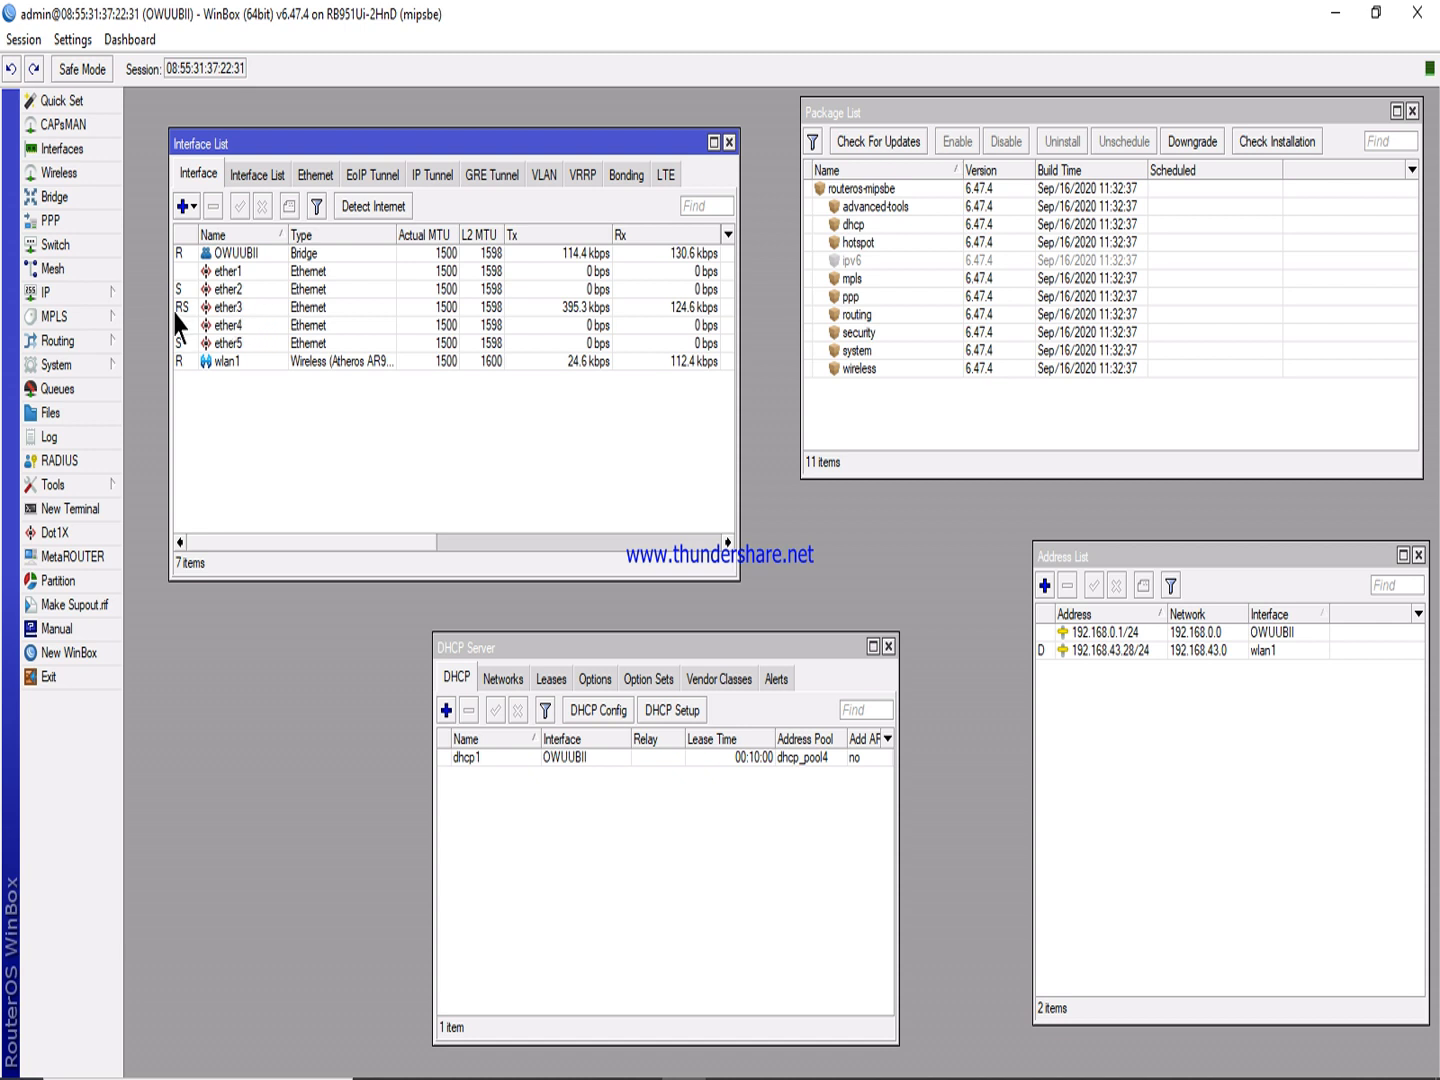
left_click(182, 308)
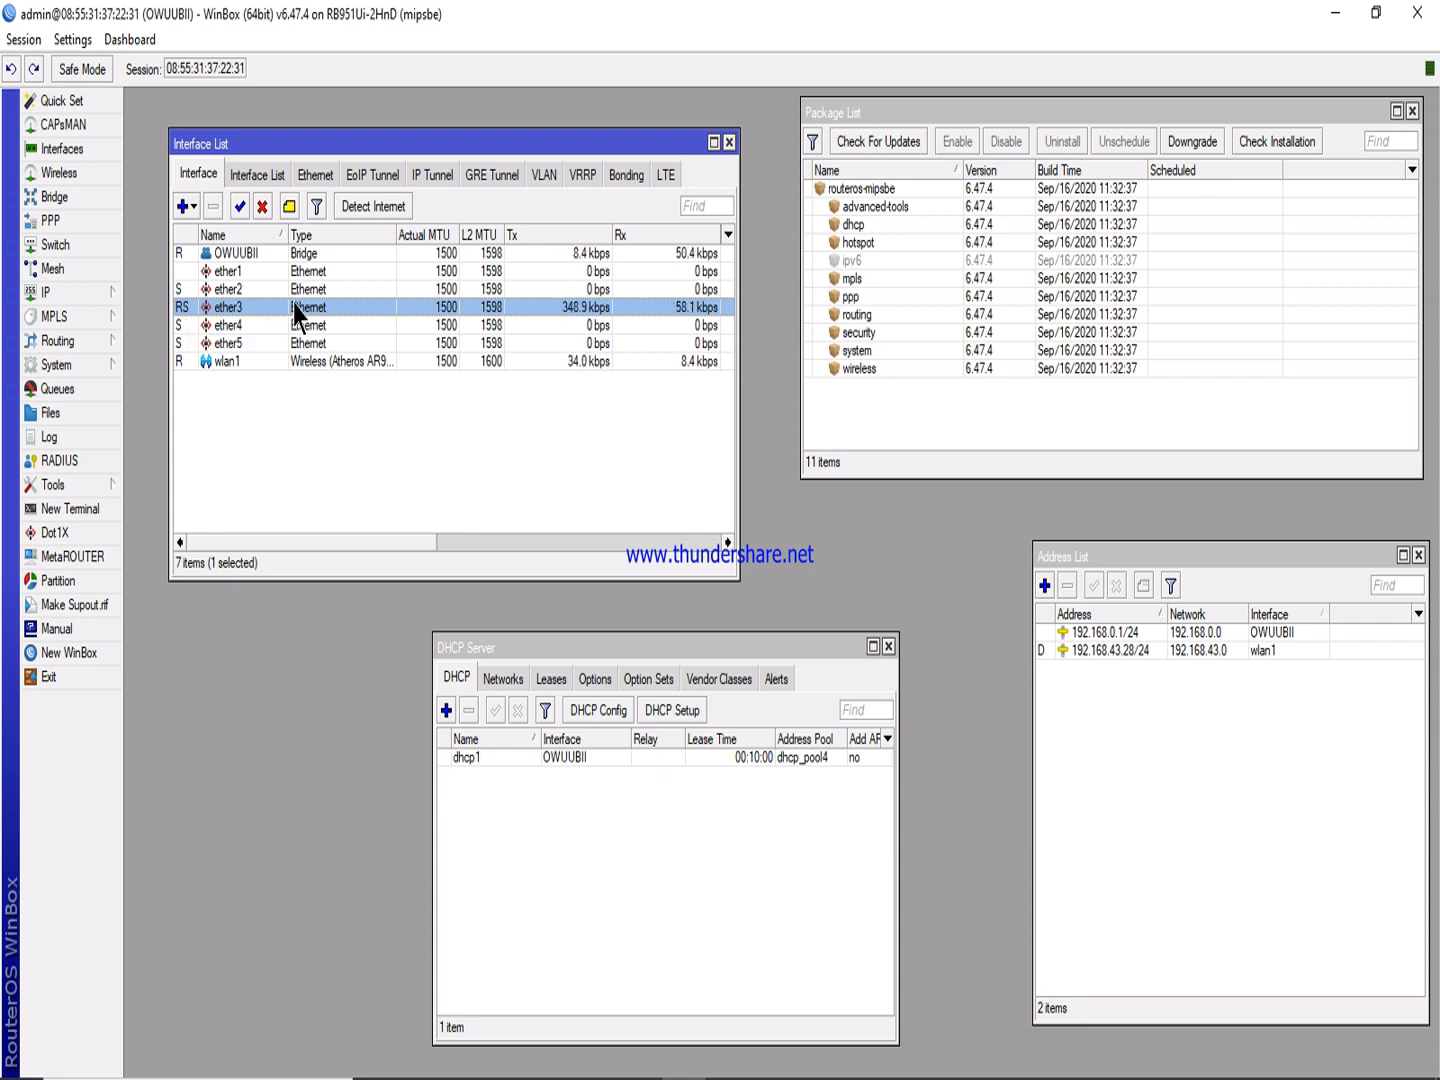
Examine the client's lease on the dhcp1 server, along with the DHCP server and network entries, for the ether3 connection.
left_click(558, 680)
left_click(520, 757)
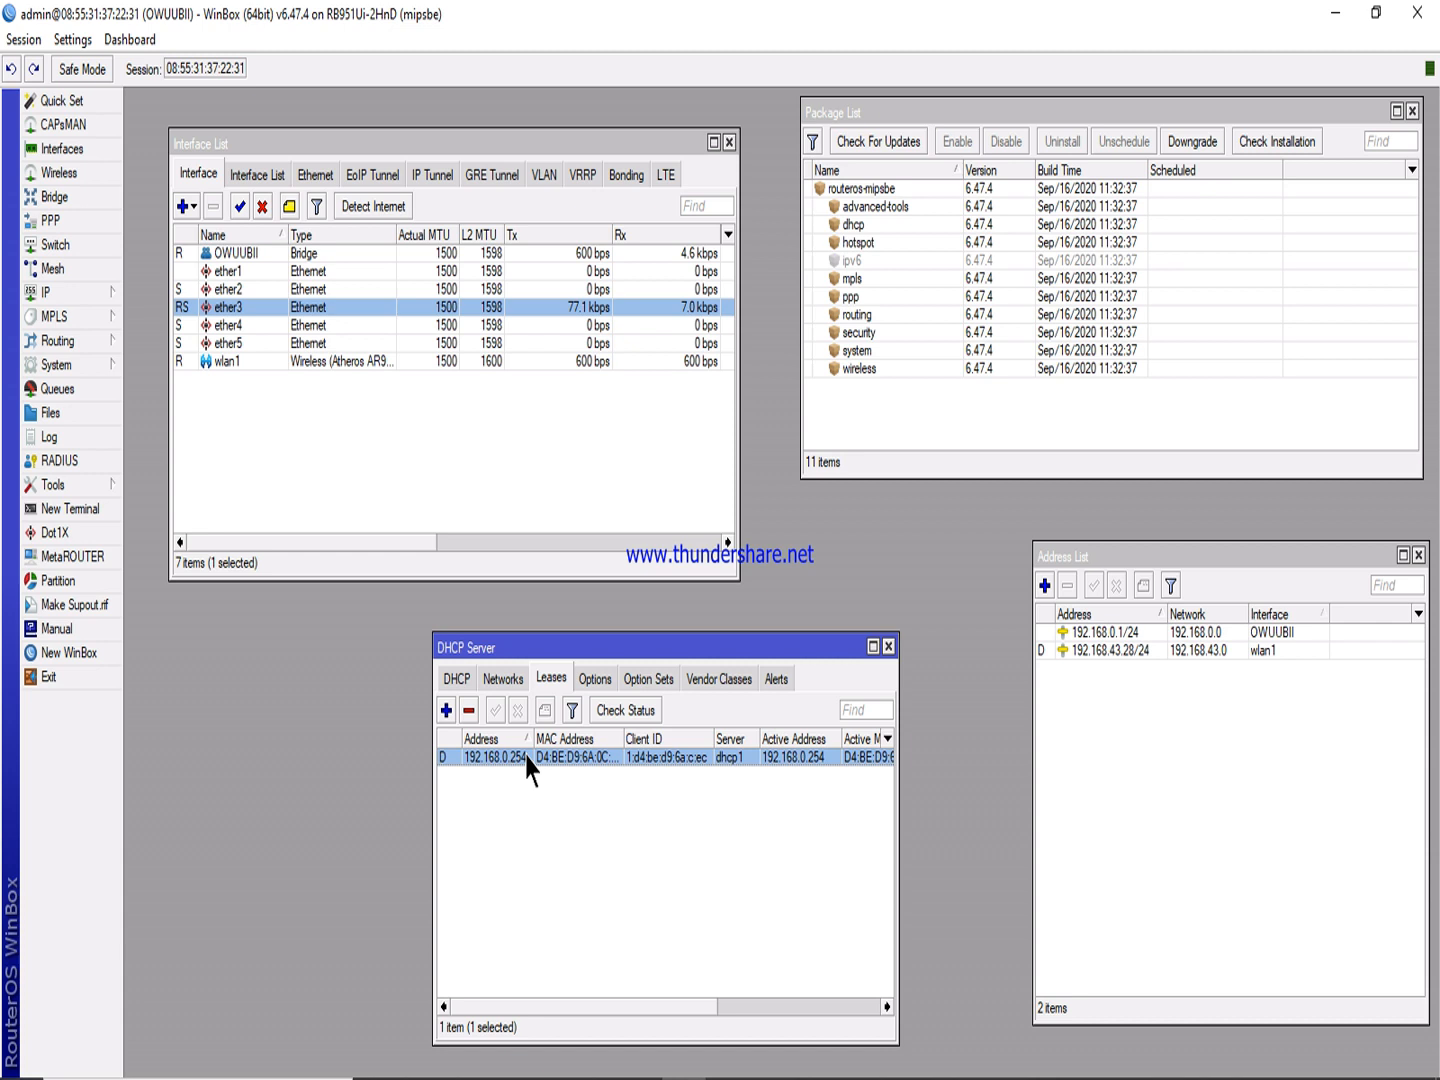
left_click(460, 679)
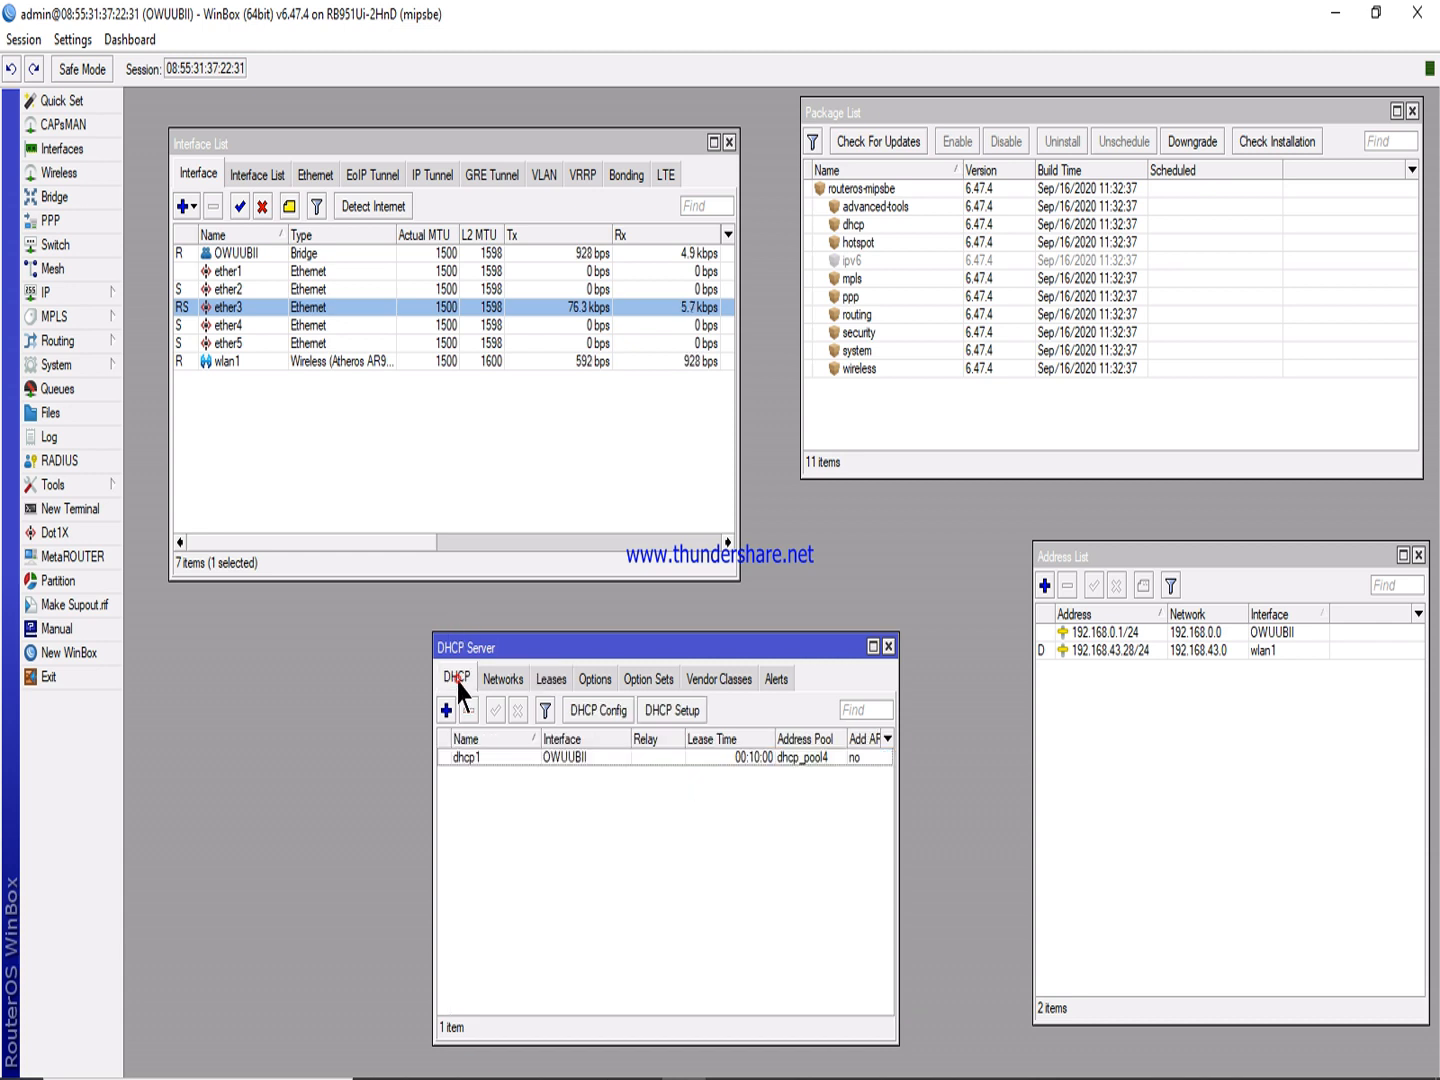
left_click(501, 679)
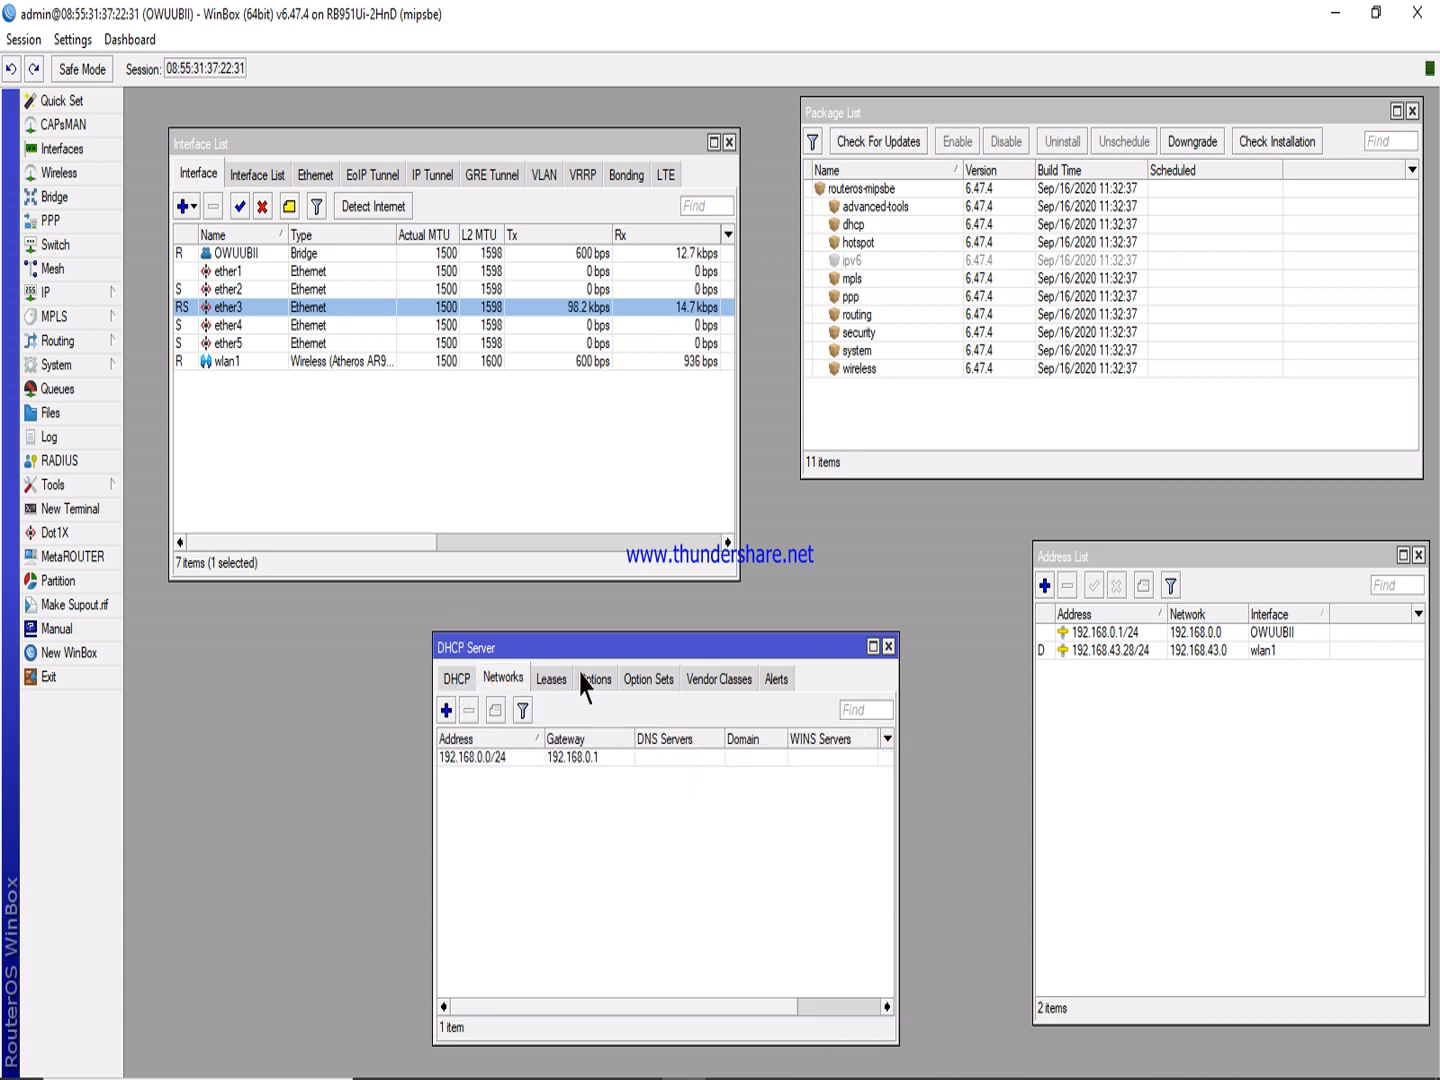
left_click(549, 680)
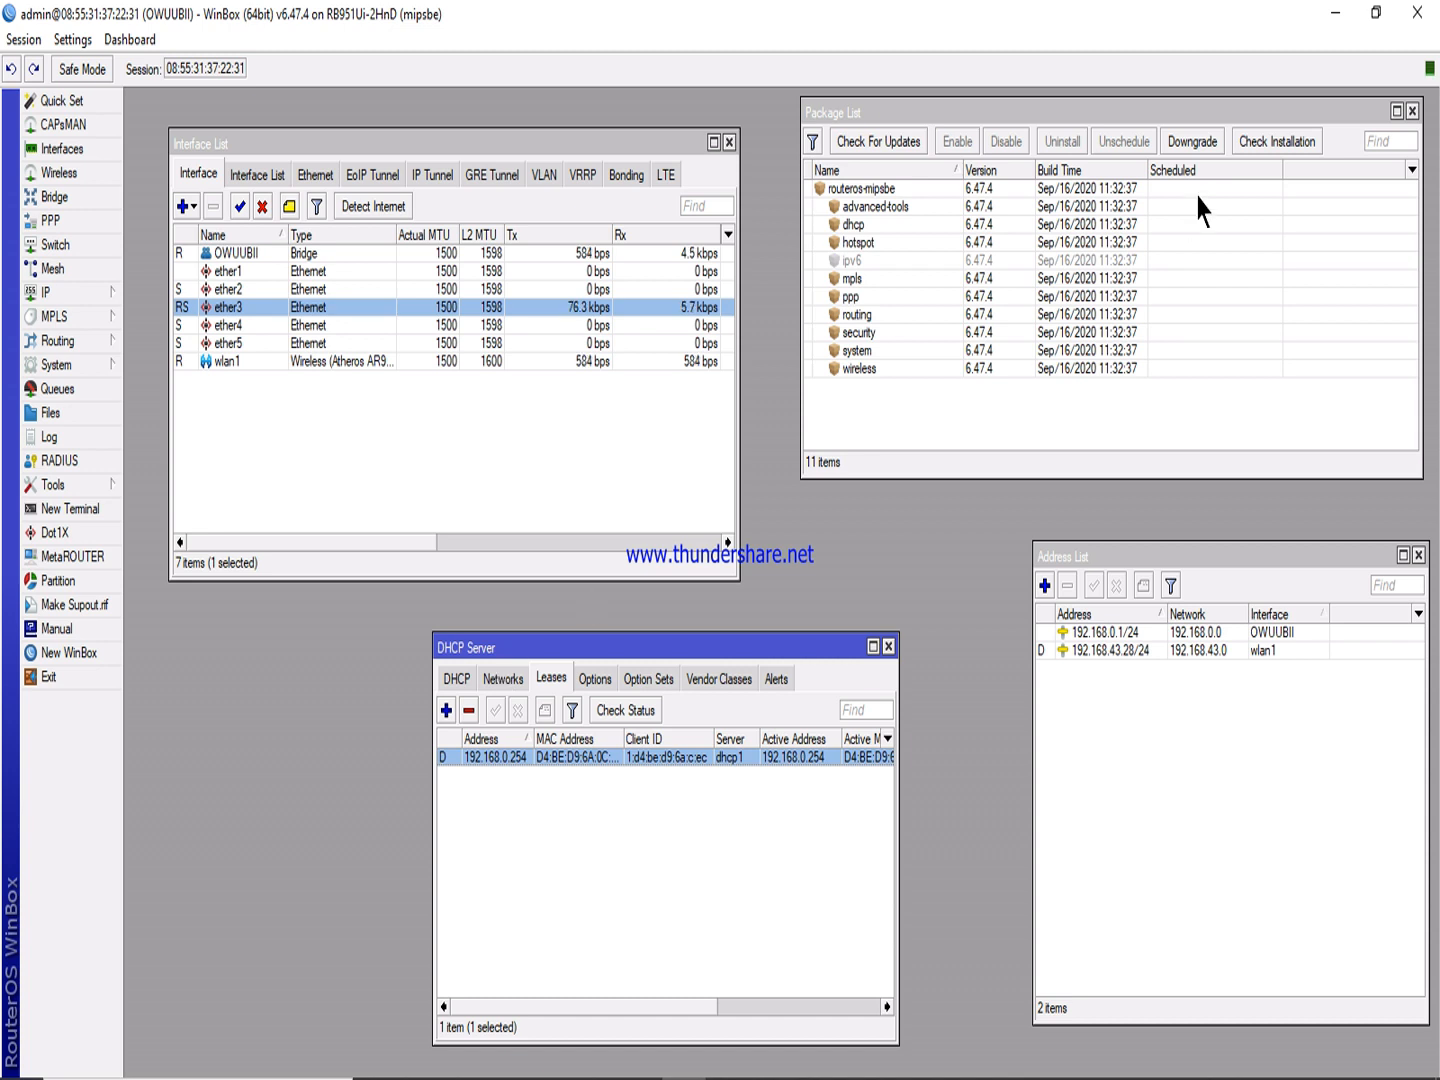
mouse_move(1170, 1078)
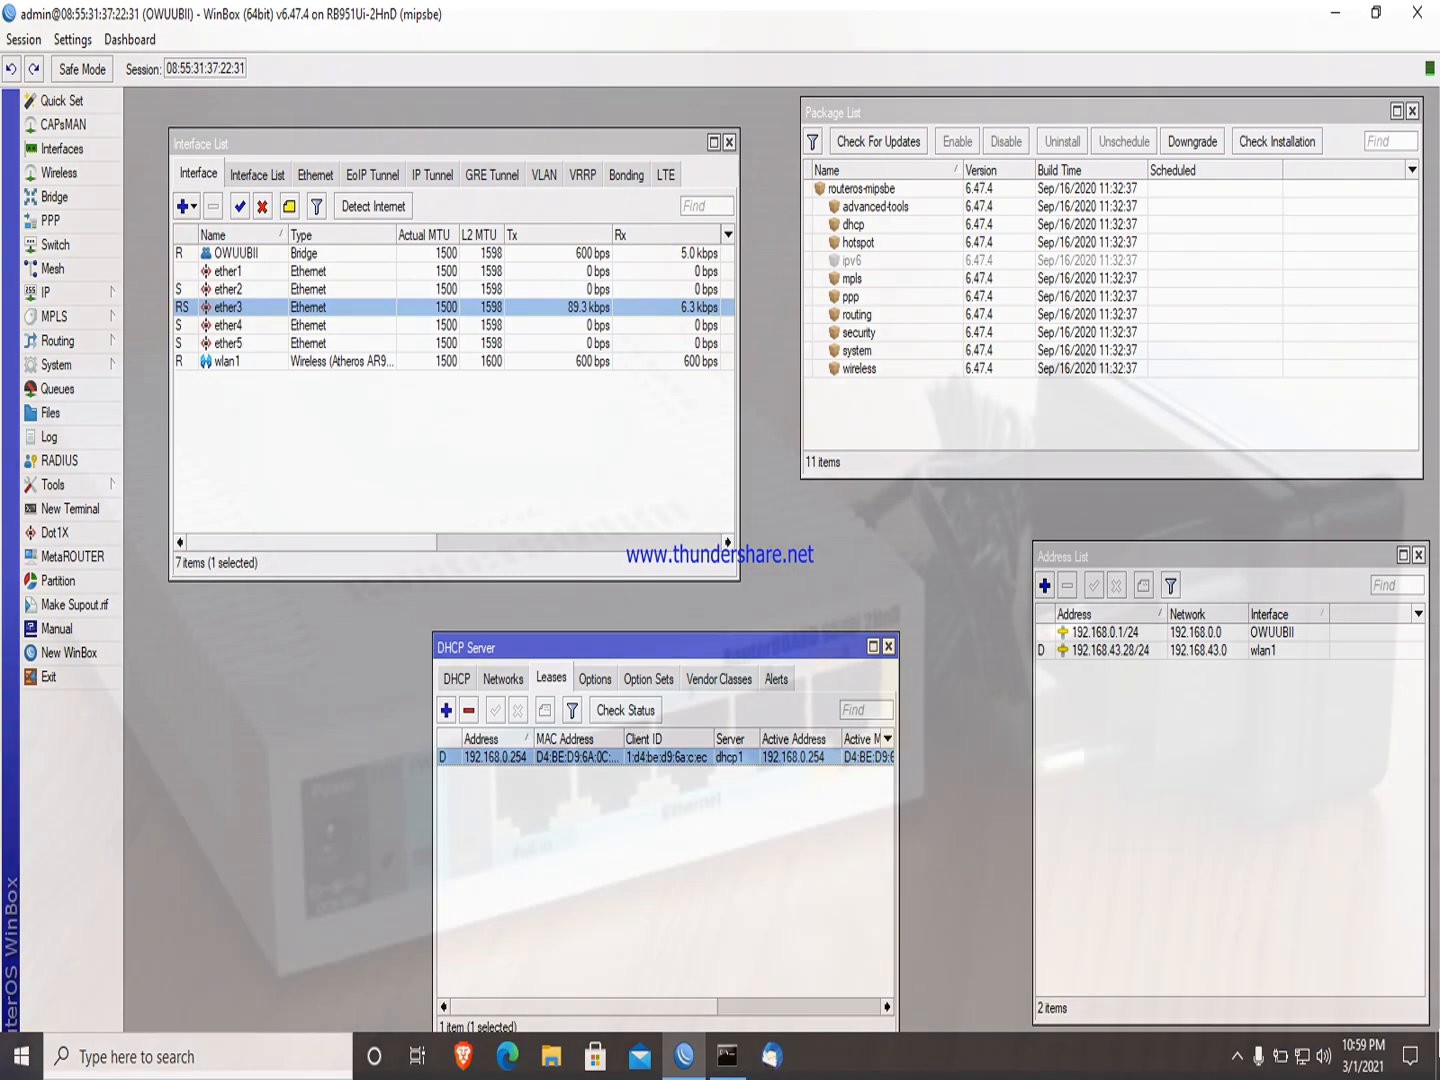